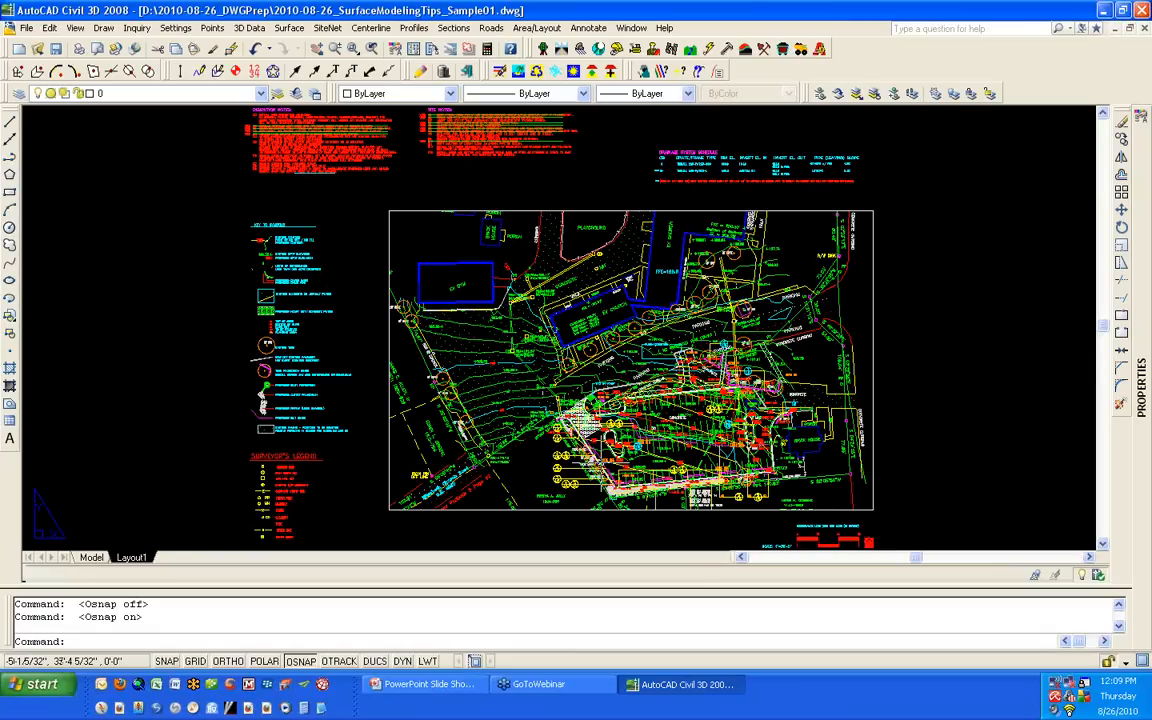
Step: Switch to model space and check the drawing's external references with XREF
click(95, 559)
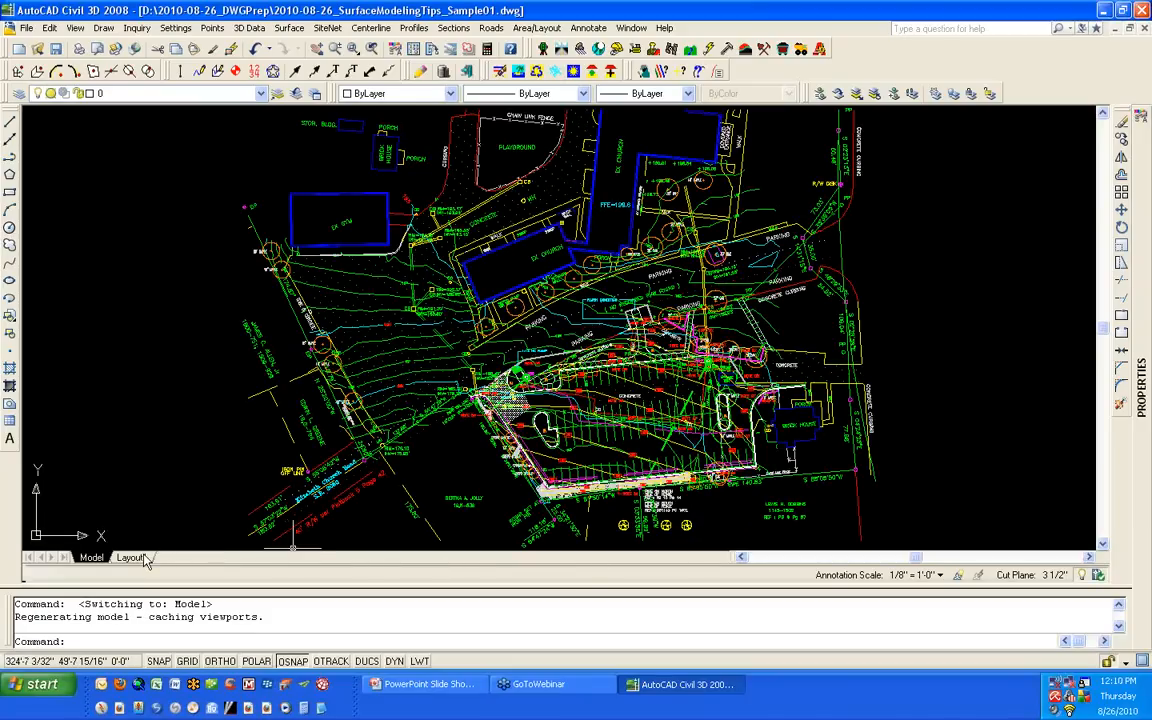
text(XREF)
key(Return)
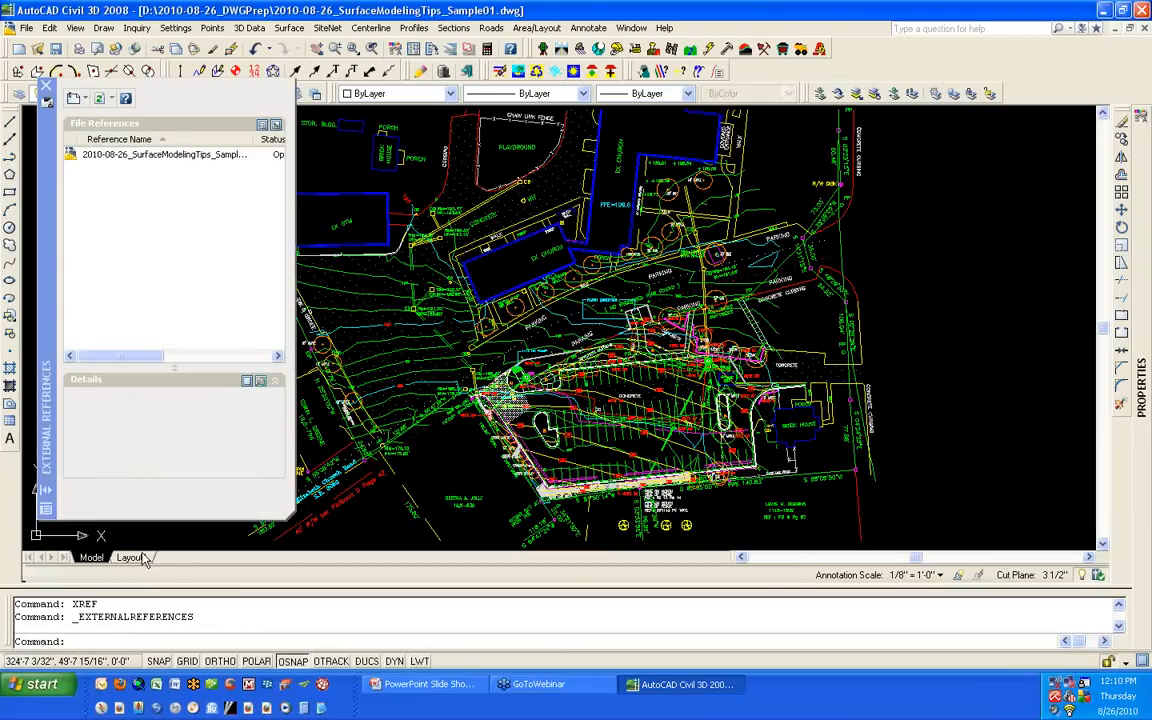
click(137, 156)
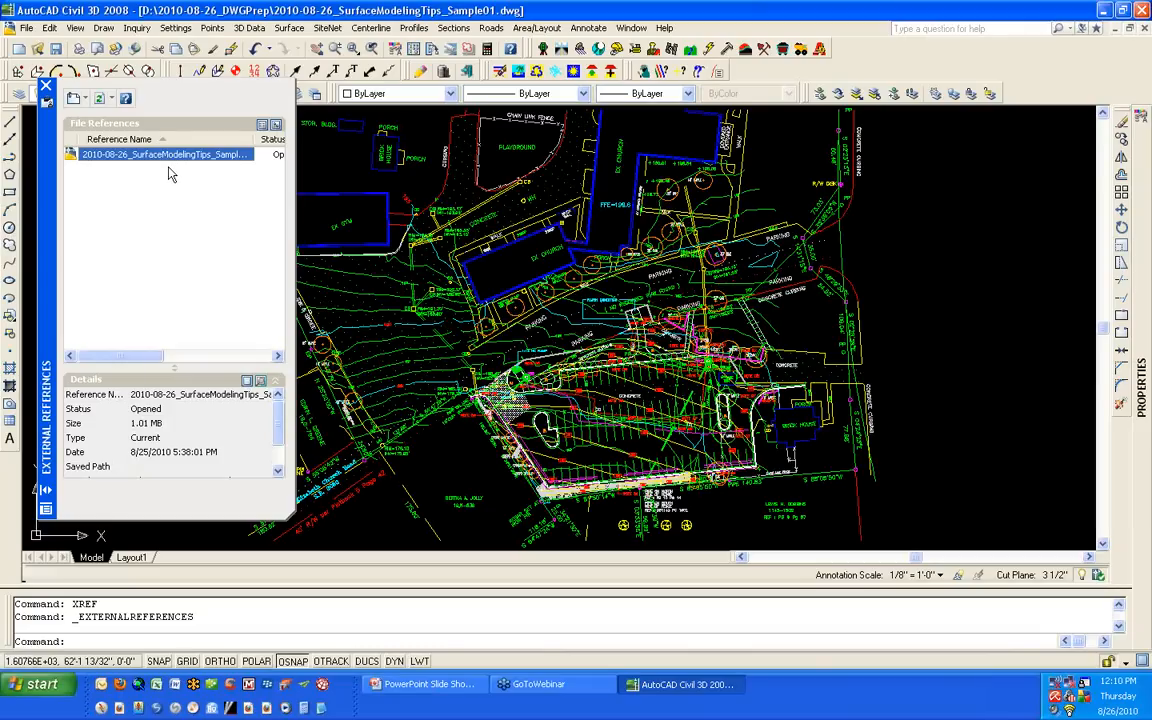
click(45, 86)
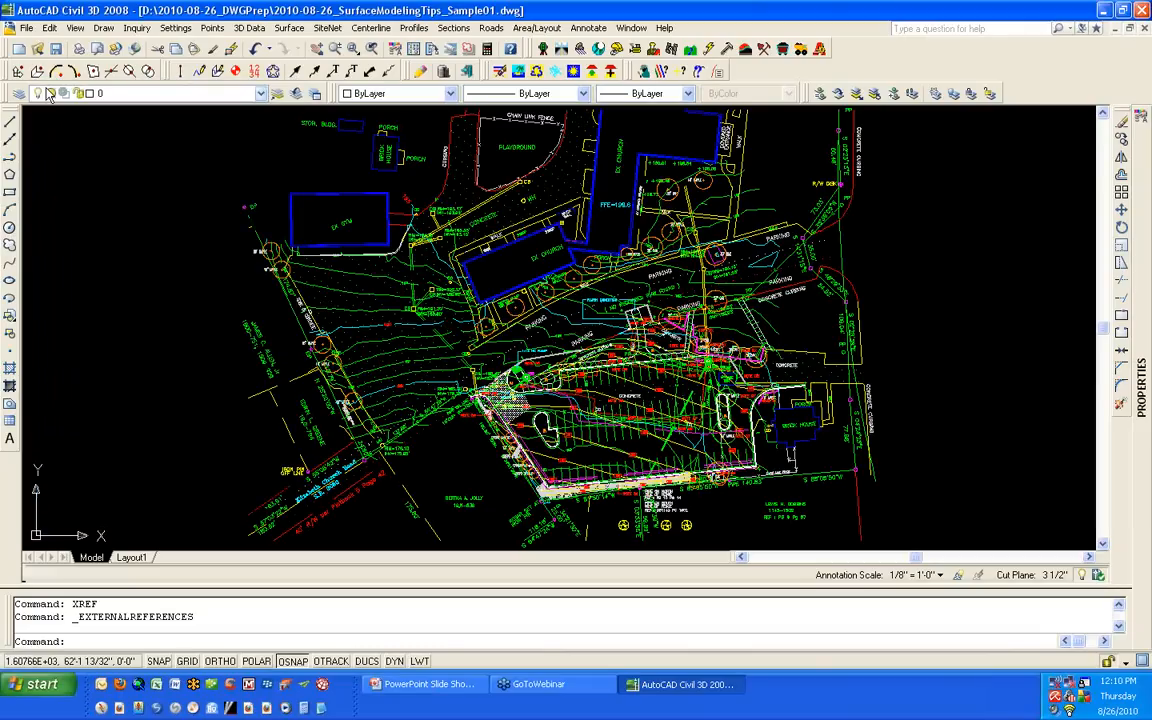
Step: Compare the Layout1 sheet with model space to see which site data each contains
click(131, 558)
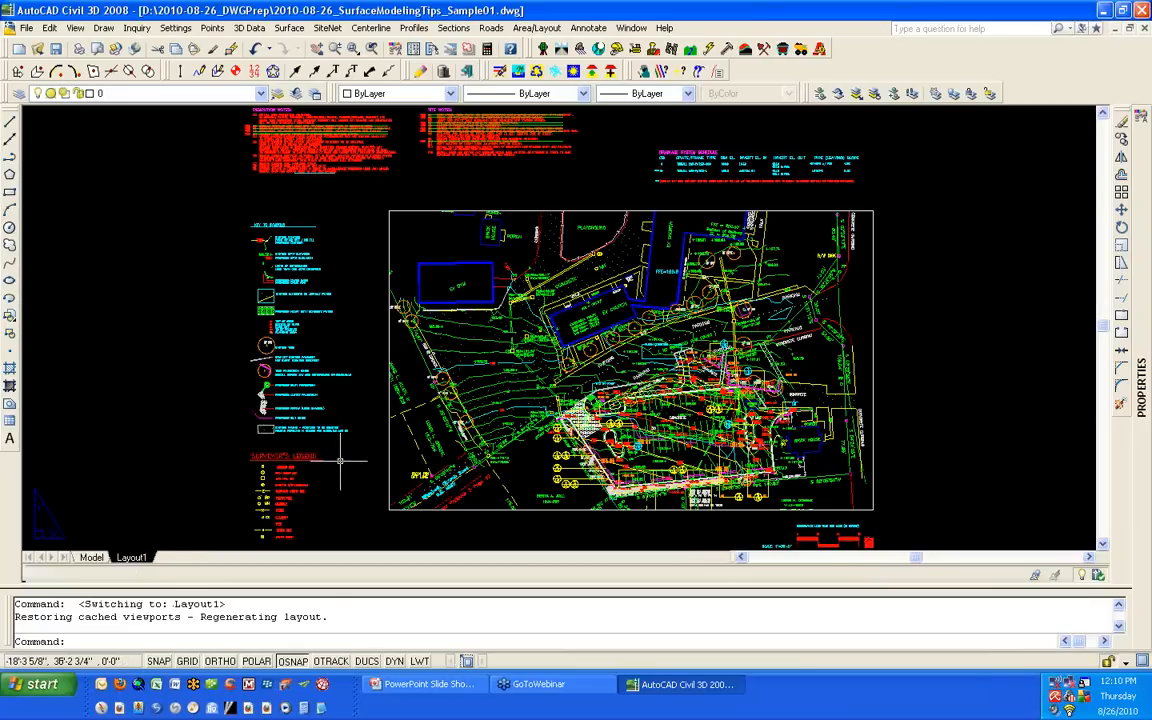
click(92, 558)
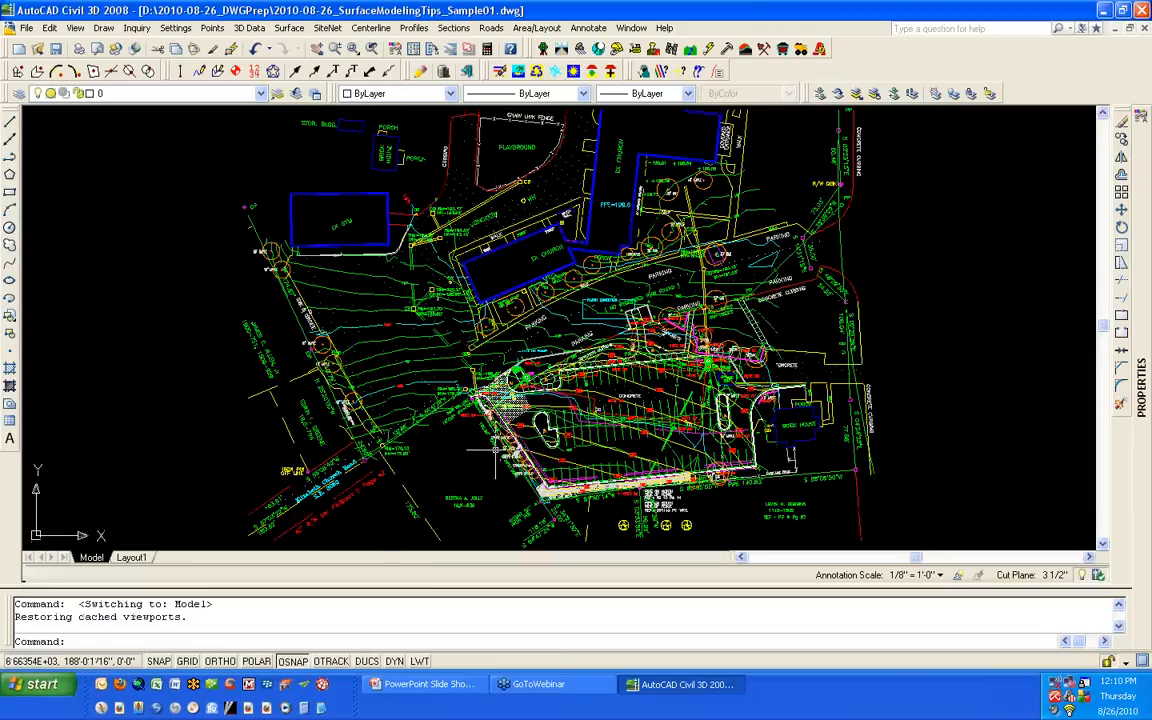
click(132, 558)
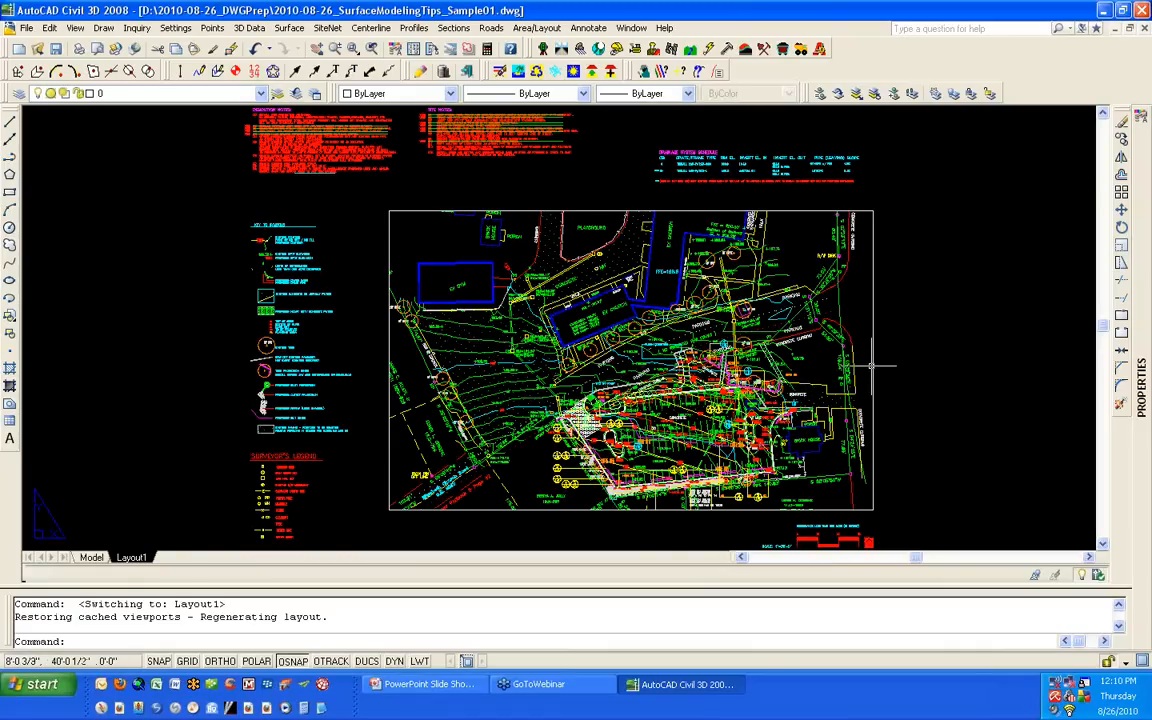
Step: Erase the viewport on Layout1 to isolate the objects drawn in paper space
text(E)
key(Return)
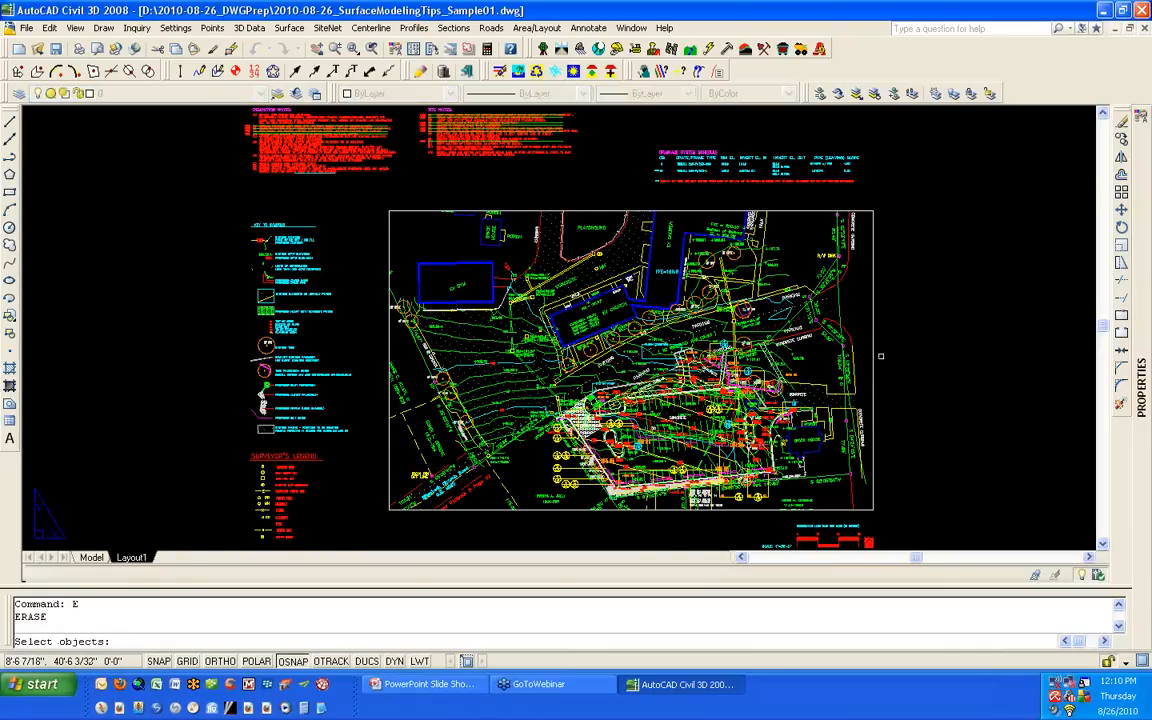
click(875, 362)
click(875, 362)
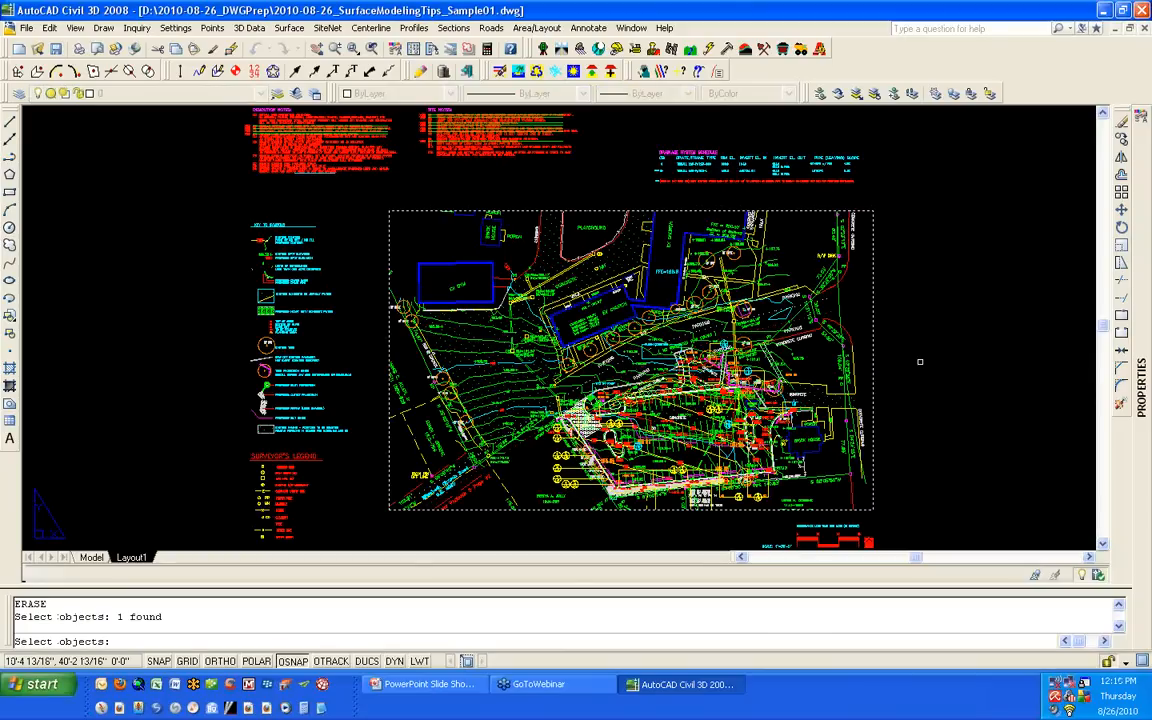
key(Return)
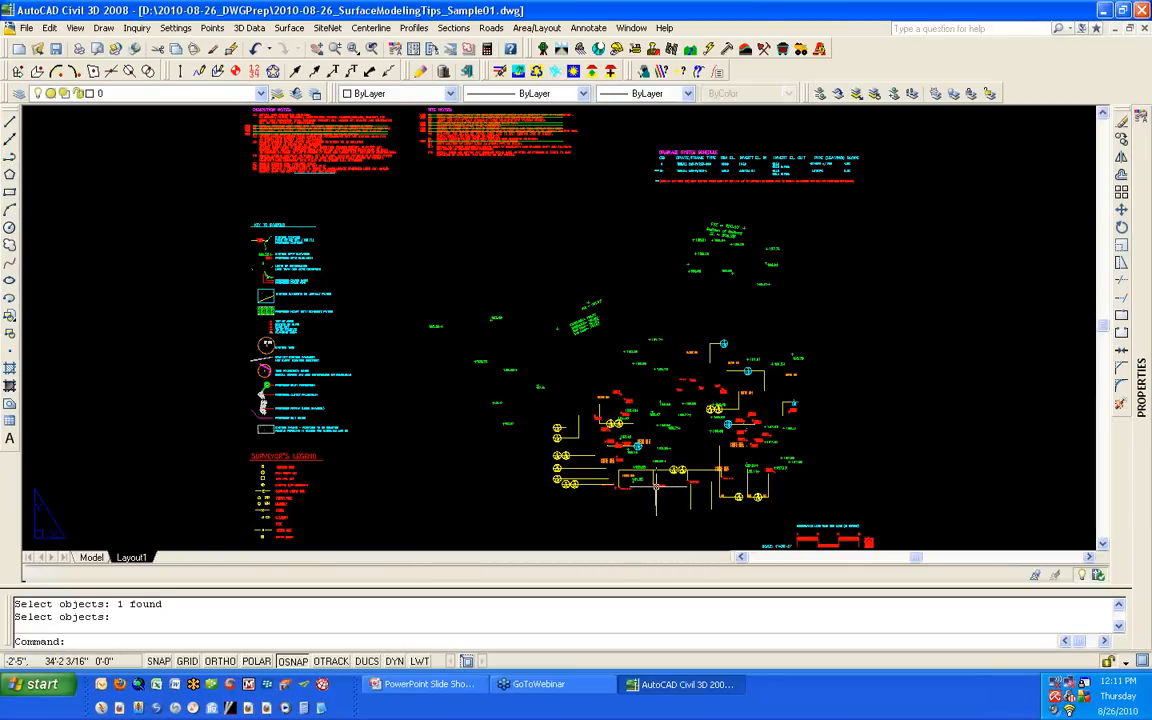
Step: Inspect the spot elevations and notes drawn in paper space, and undo the viewport erase
scroll(644, 482, up, 4)
scroll(644, 482, up, 5)
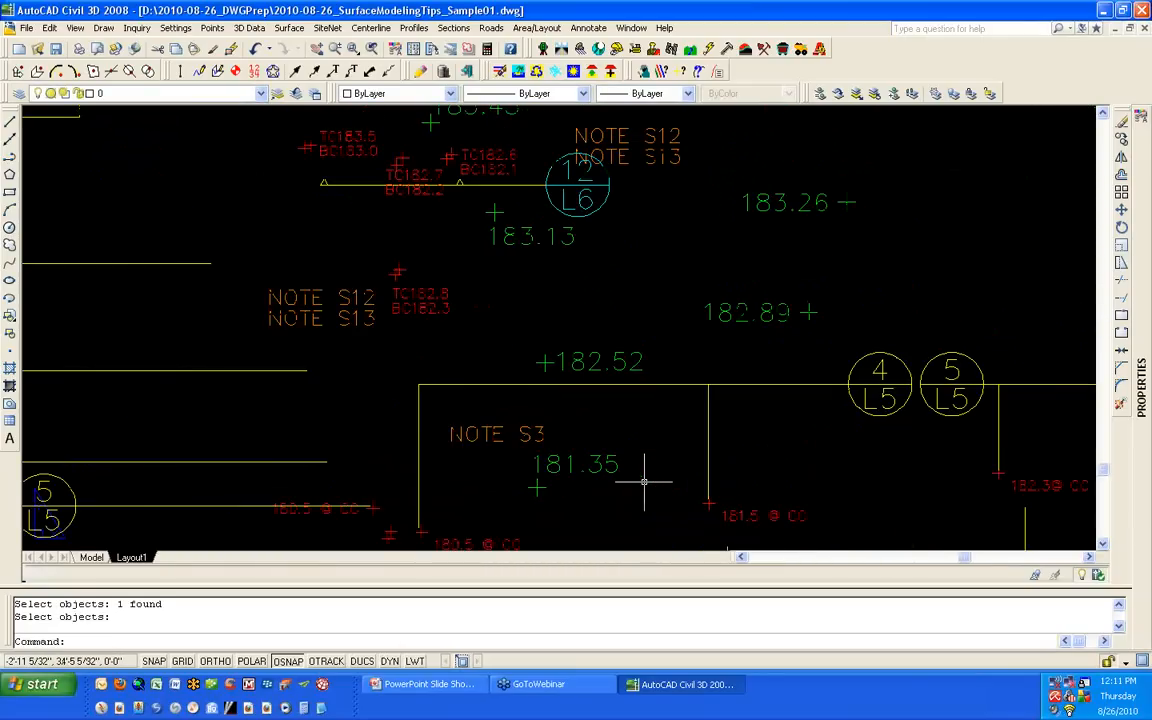
click(688, 430)
click(527, 349)
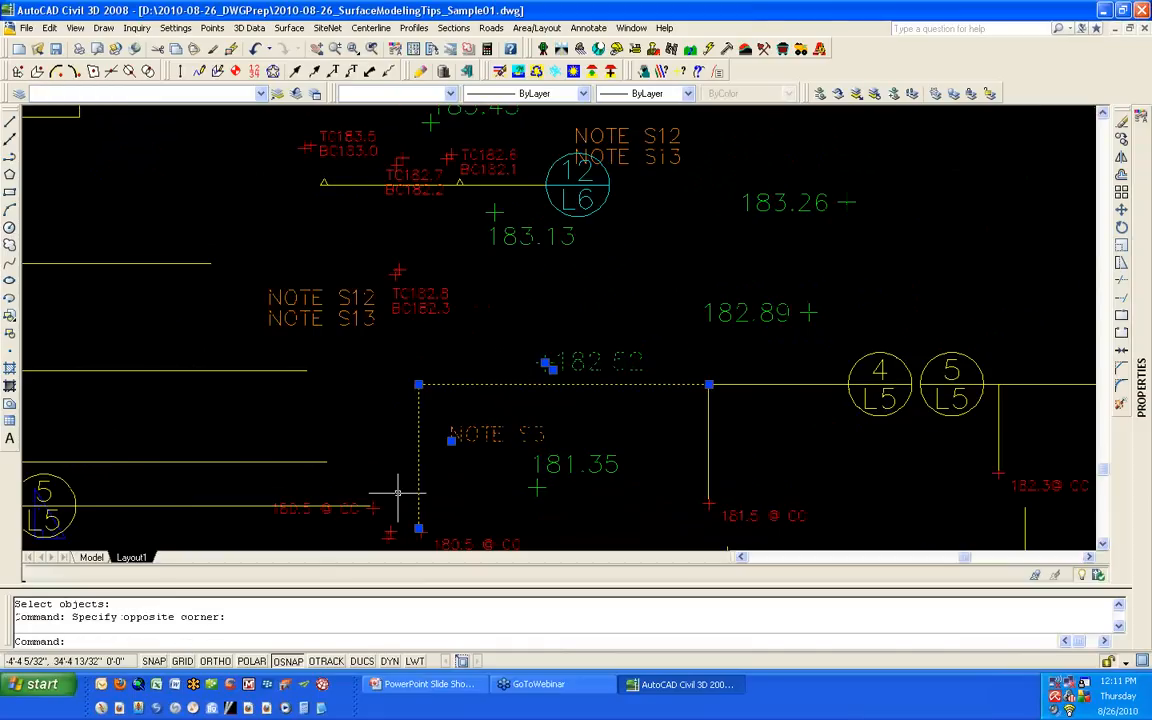
scroll(398, 493, down, 5)
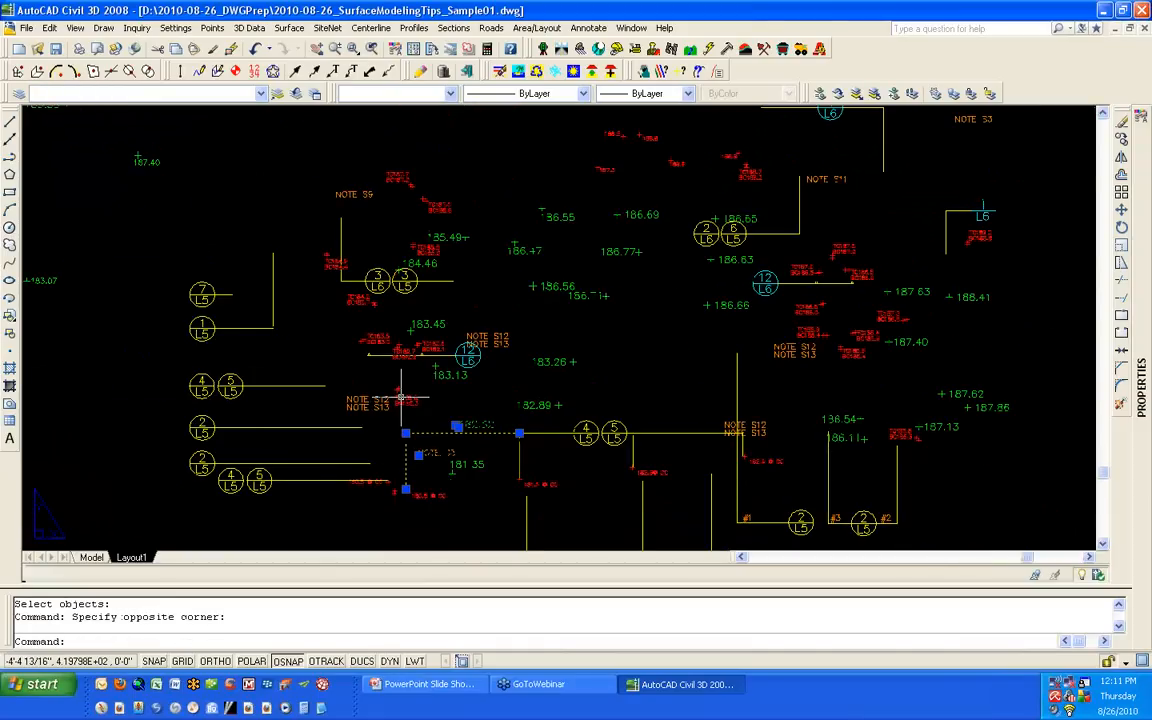
scroll(400, 396, up, 5)
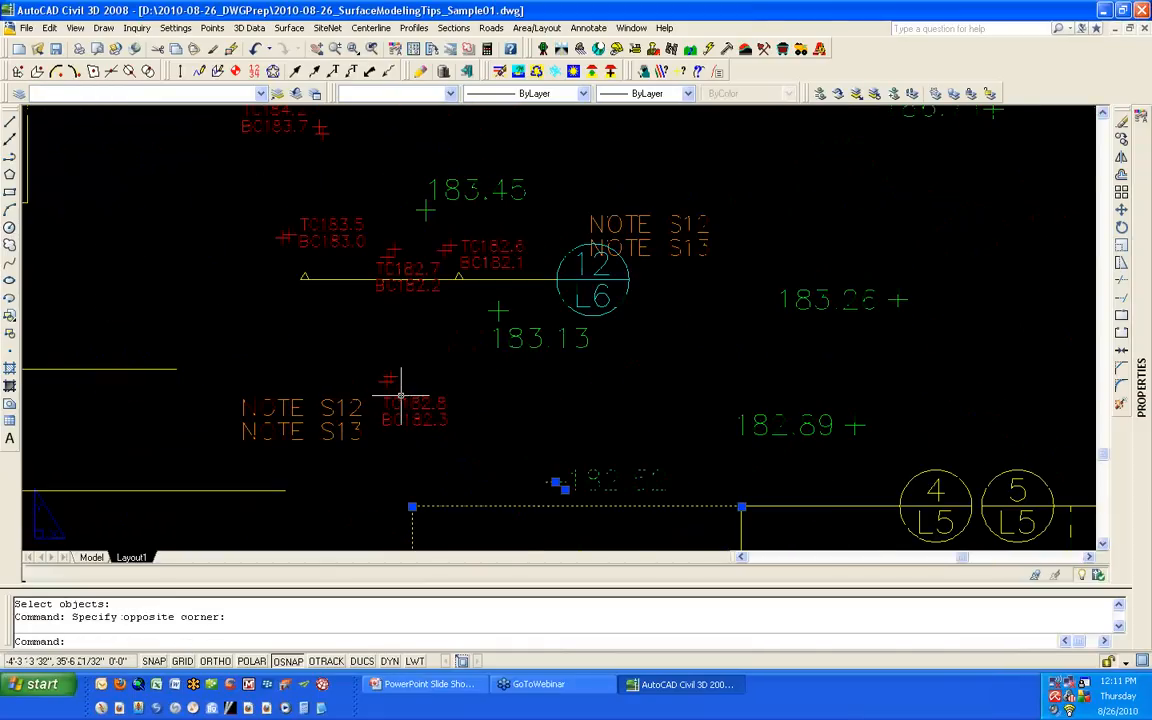
key(Escape)
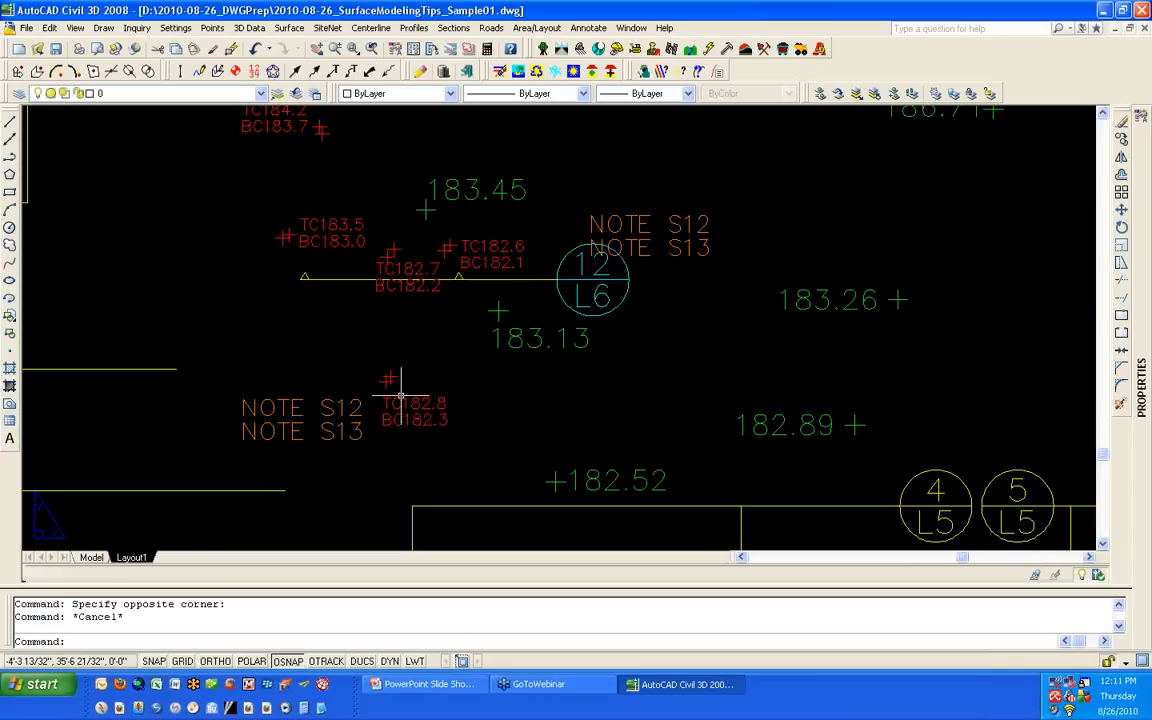
text(U)
key(Return)
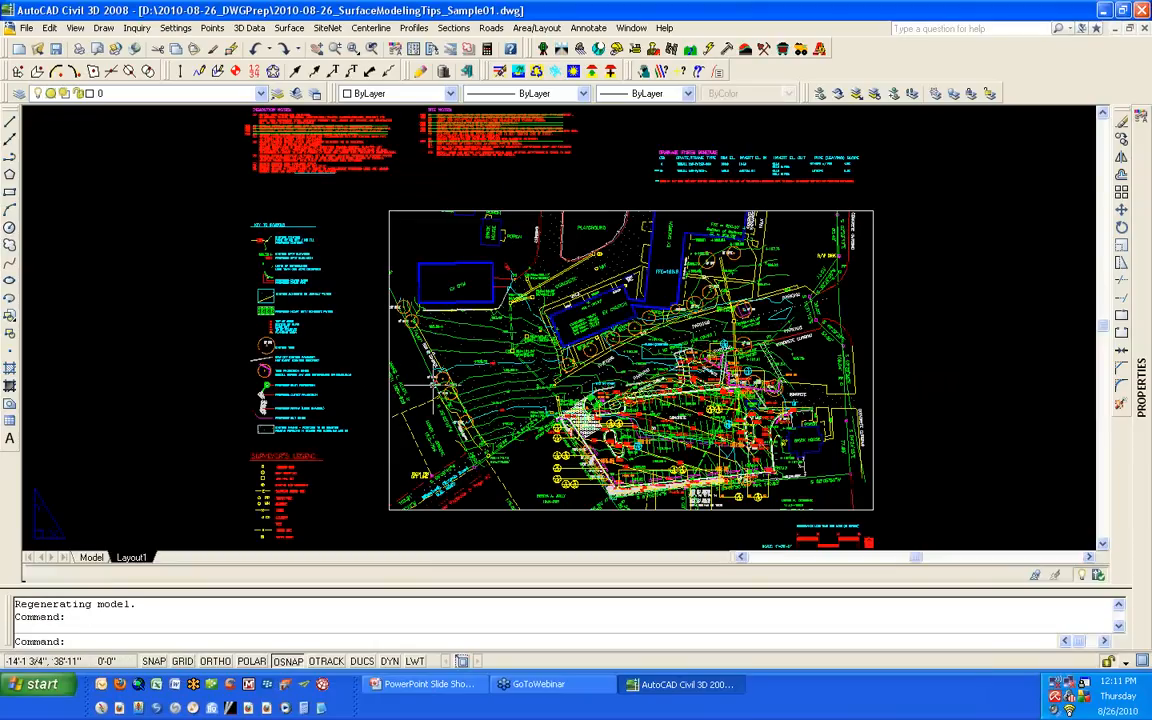
Step: Compare the parking island's curb elevation labels between model space and Layout1
click(92, 558)
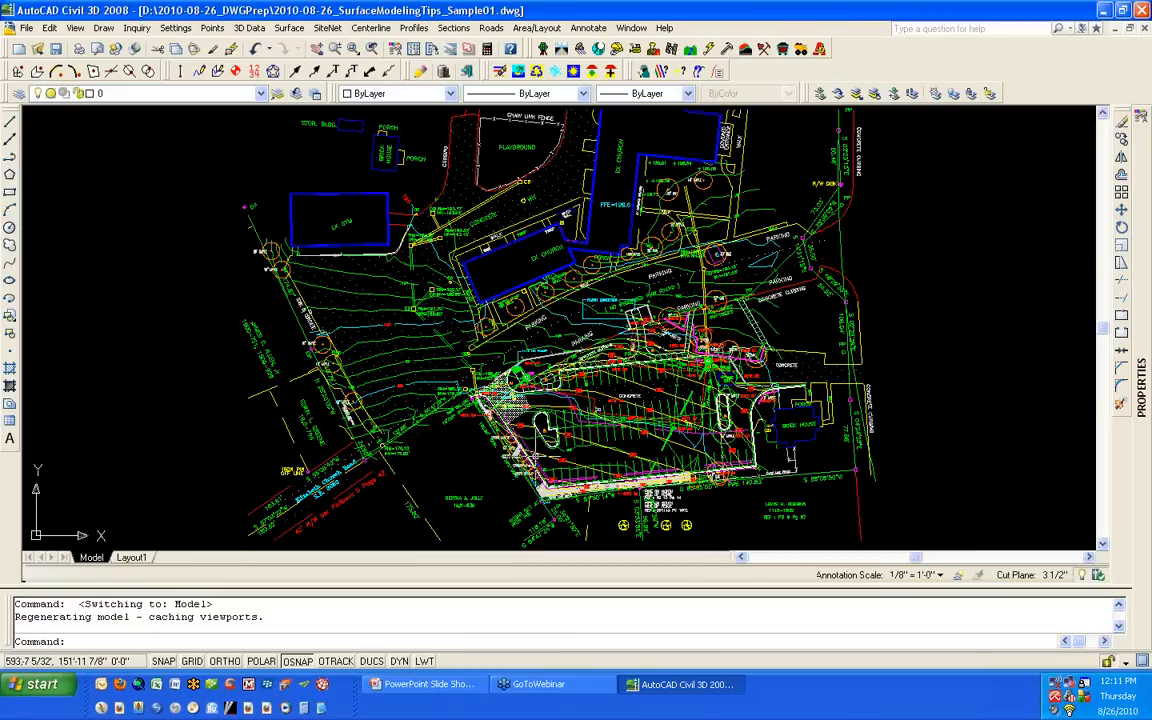
scroll(370, 342, up, 5)
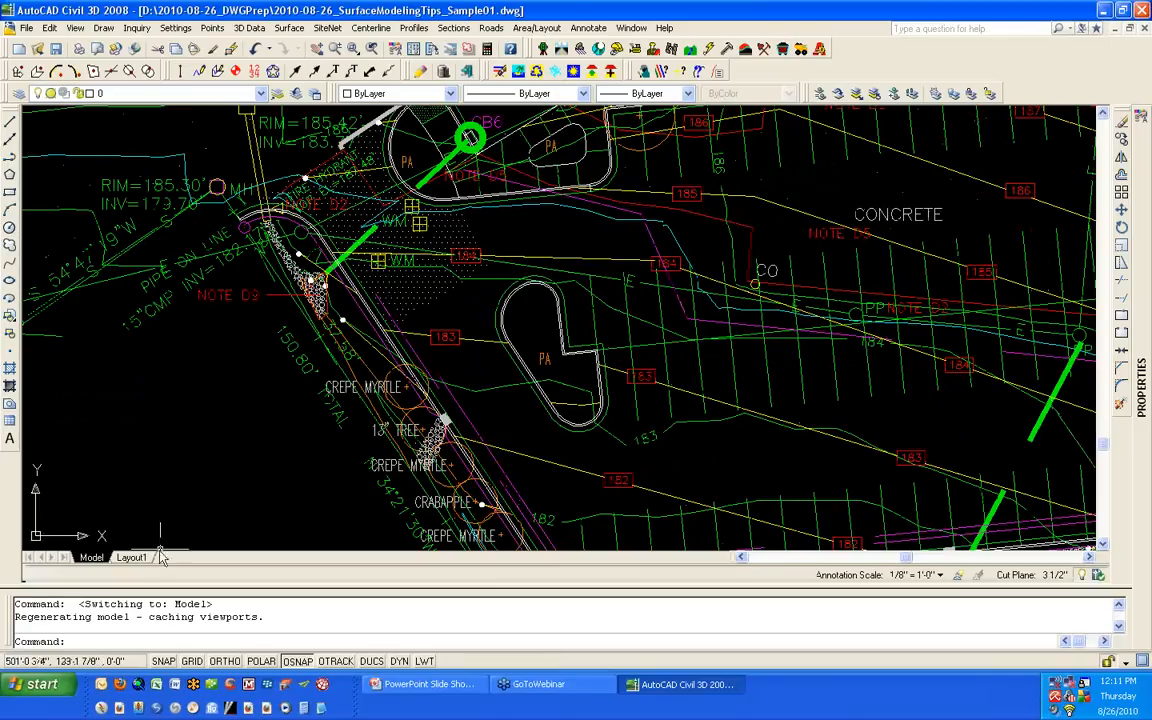
click(128, 557)
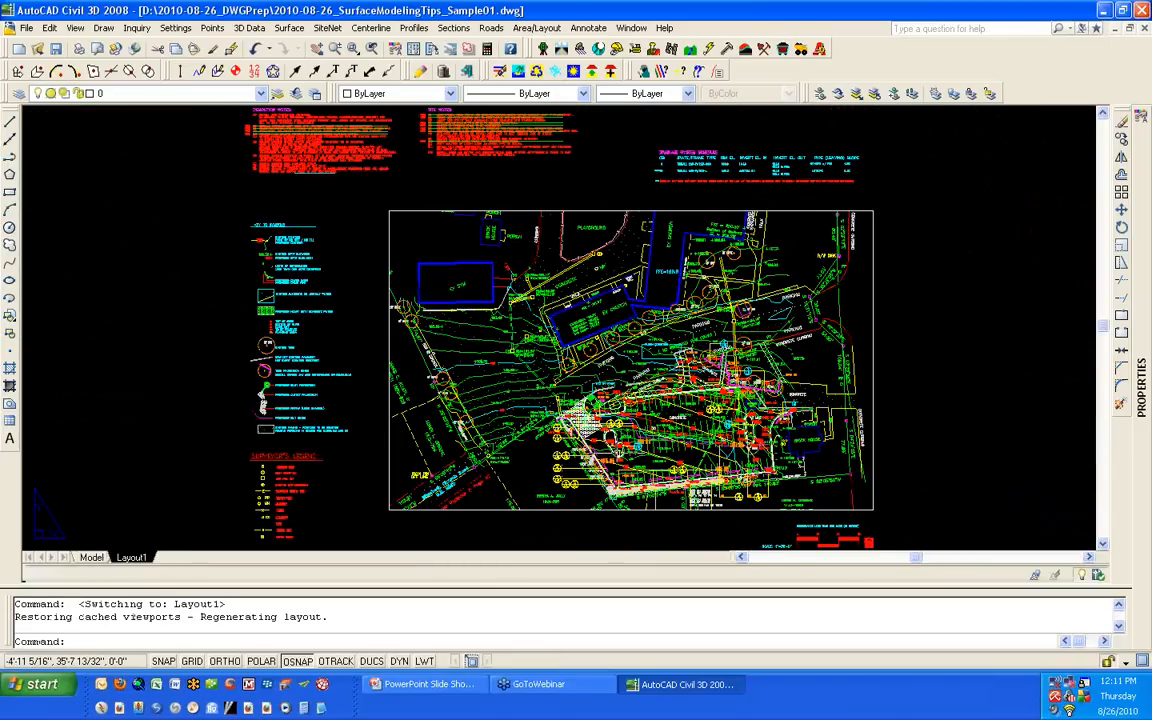
scroll(560, 420, up, 5)
scroll(618, 452, up, 5)
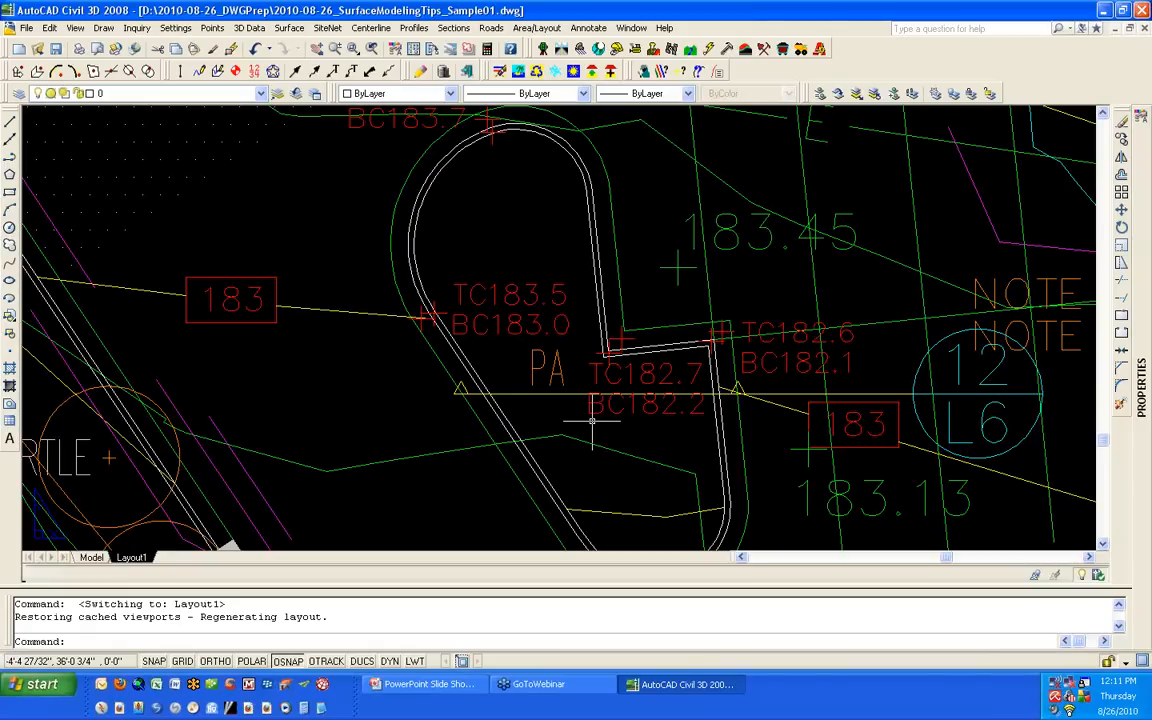
scroll(592, 421, down, 8)
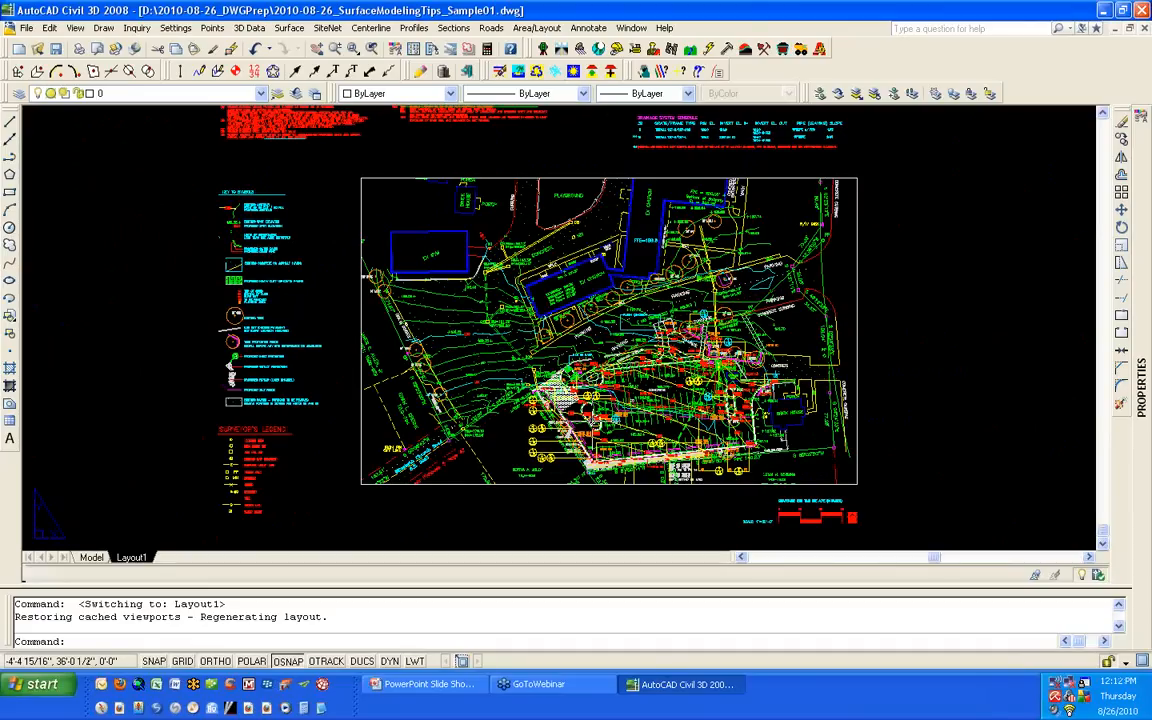
Step: Transfer the paper-space objects inside the Layout1 viewport to model space with CHSPACE and a window selection, and return to paper space
text(CHSPACE)
key(Return)
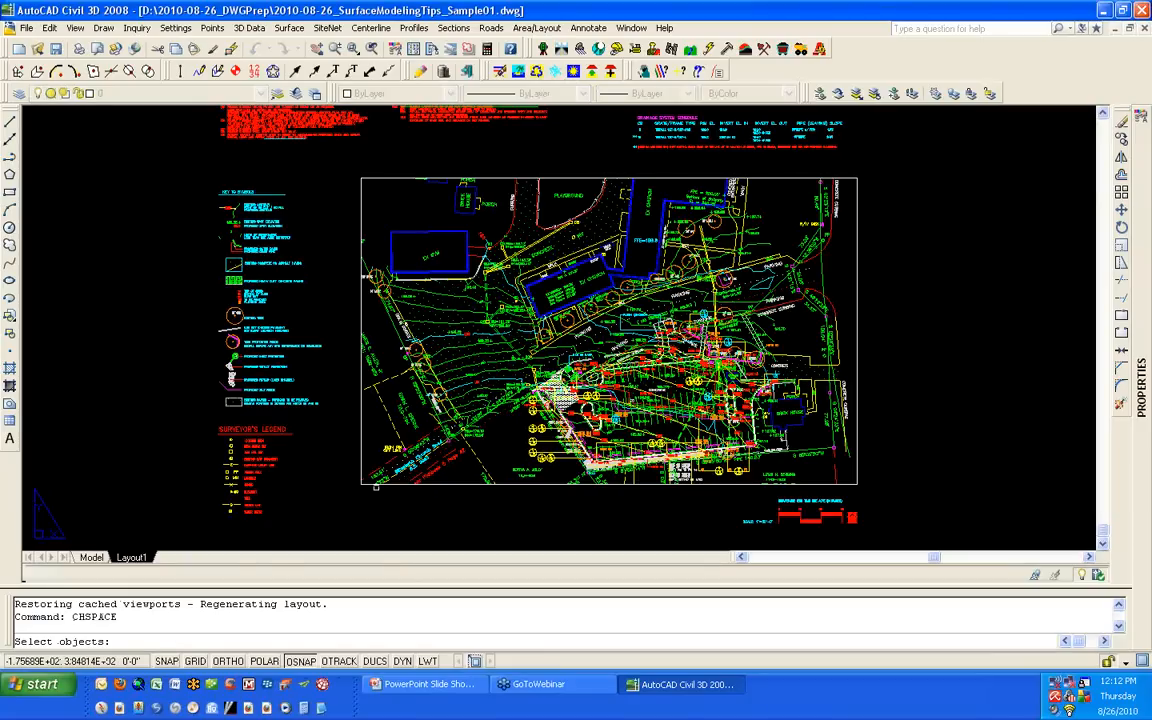
text(W)
key(Return)
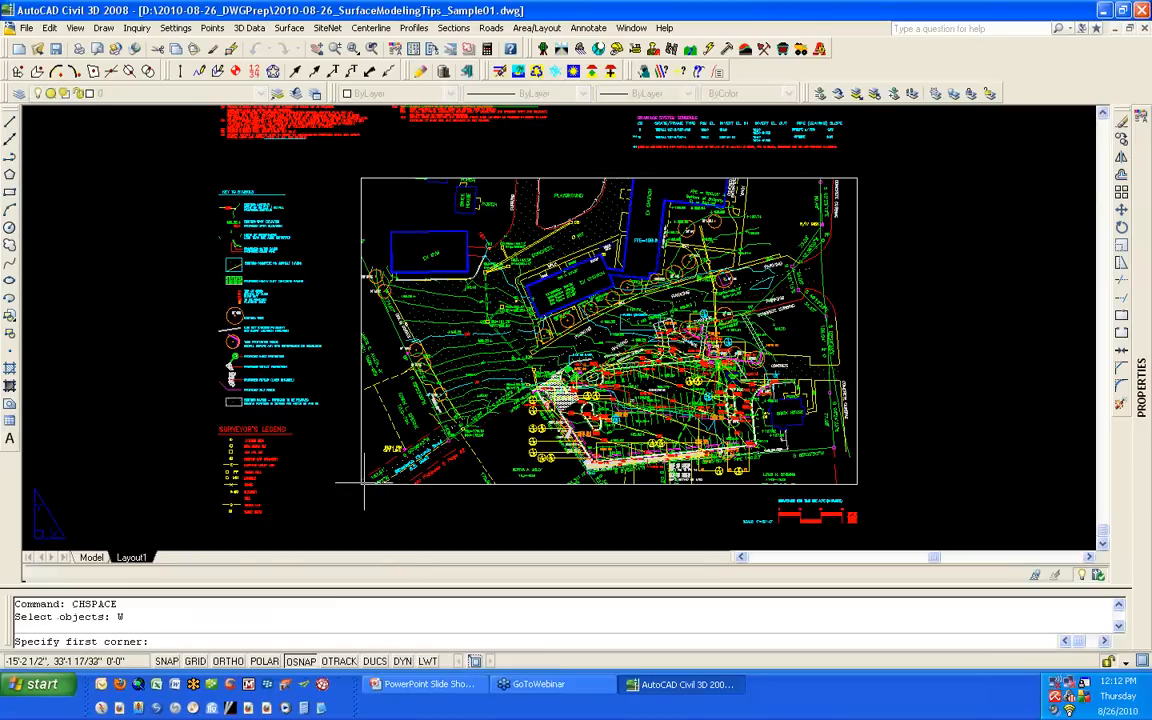
click(363, 484)
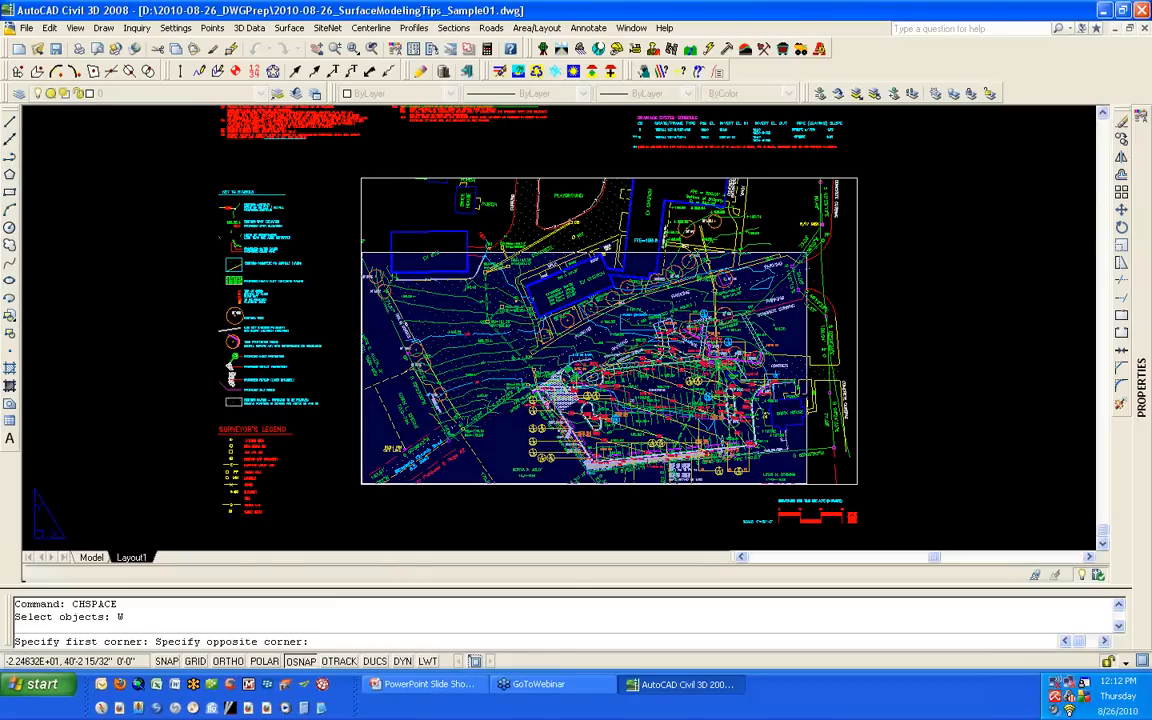
click(855, 180)
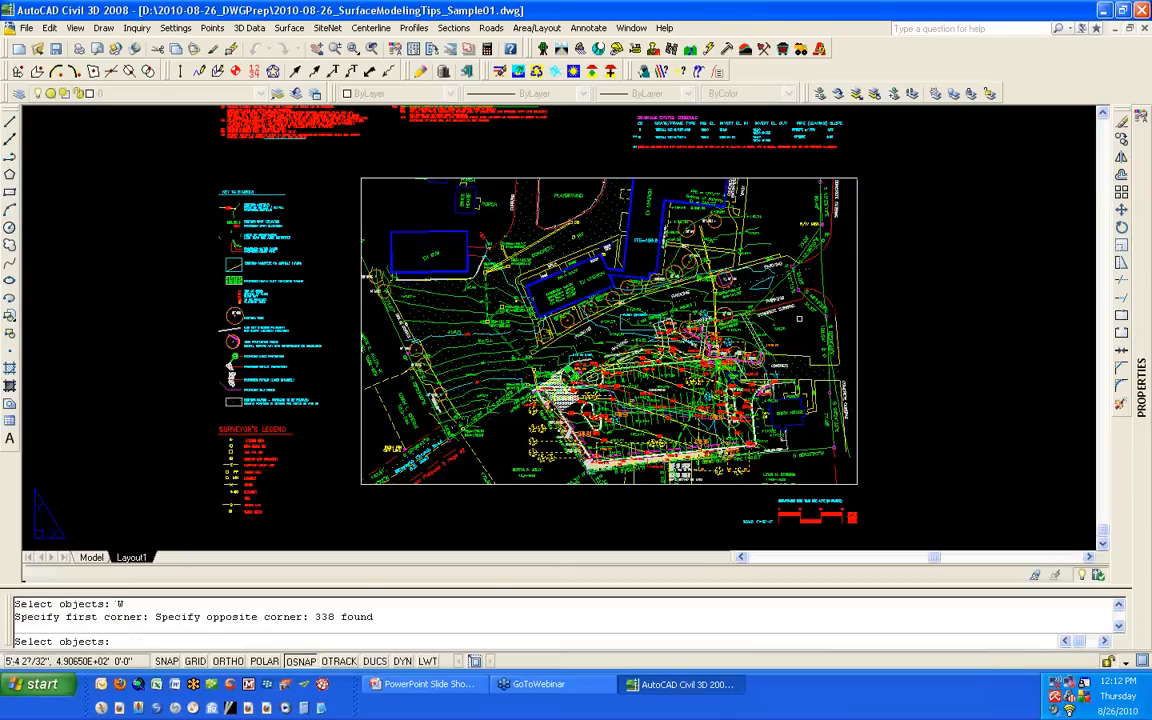
key(Return)
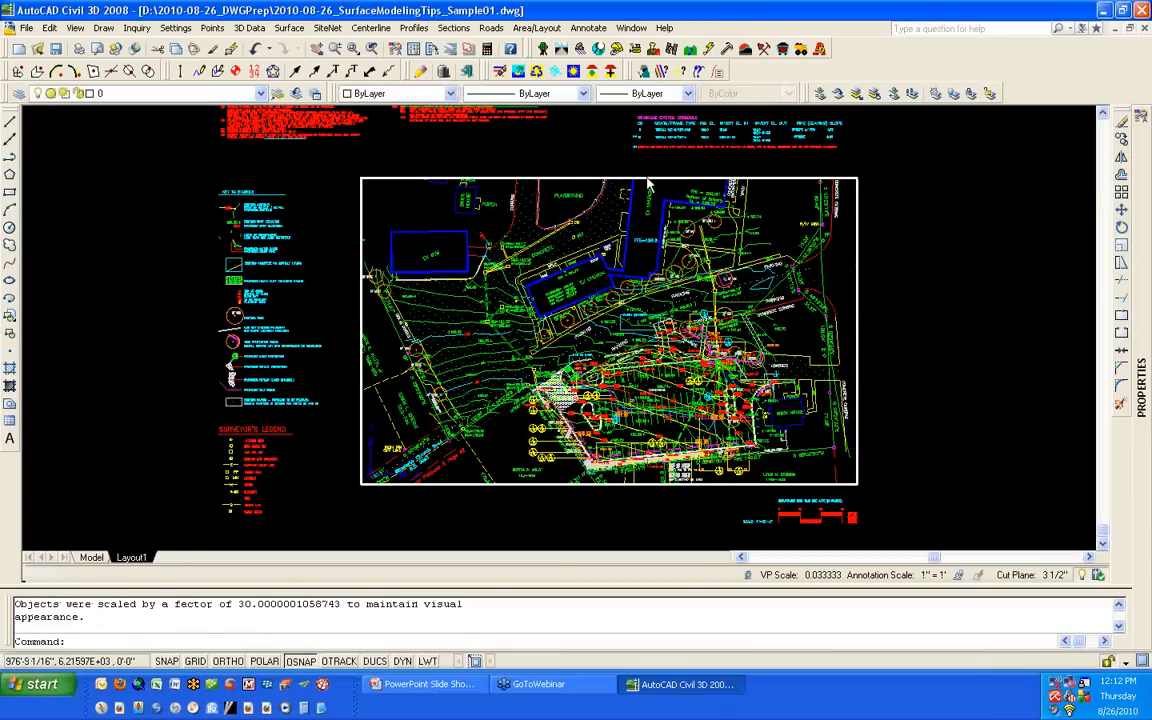
double_click(355, 323)
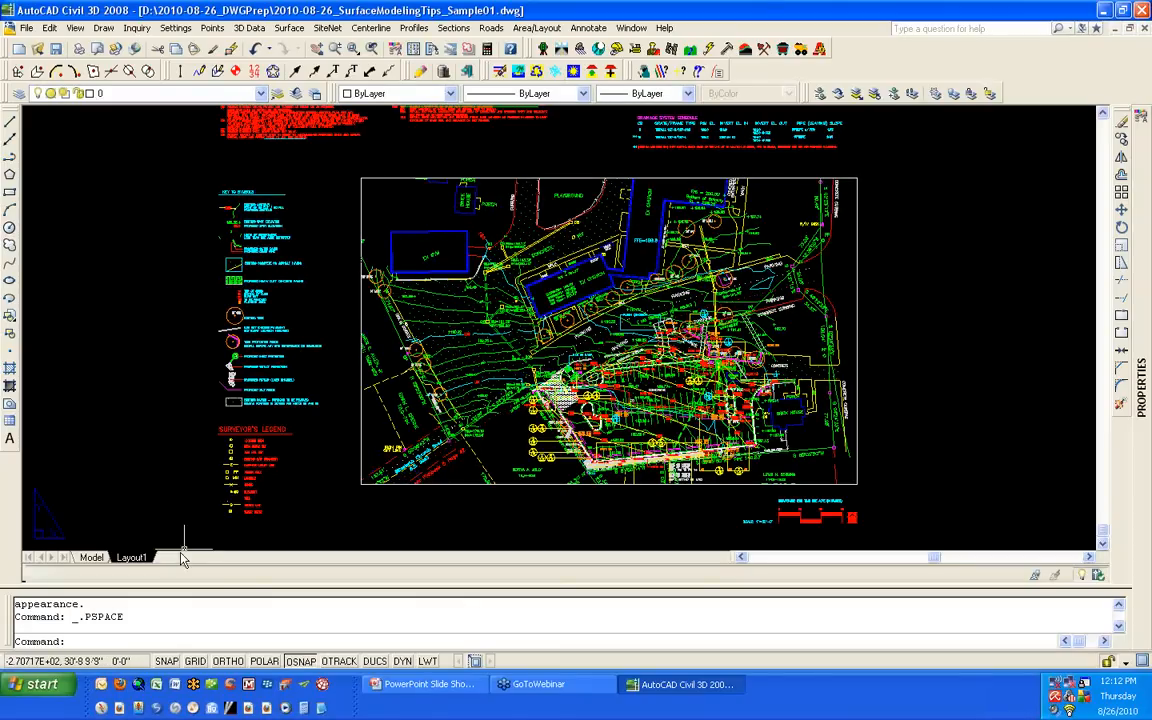
Step: Check the transferred spot elevations in model space, selecting the TC182.8/BC182.3 label below the parking island
click(92, 557)
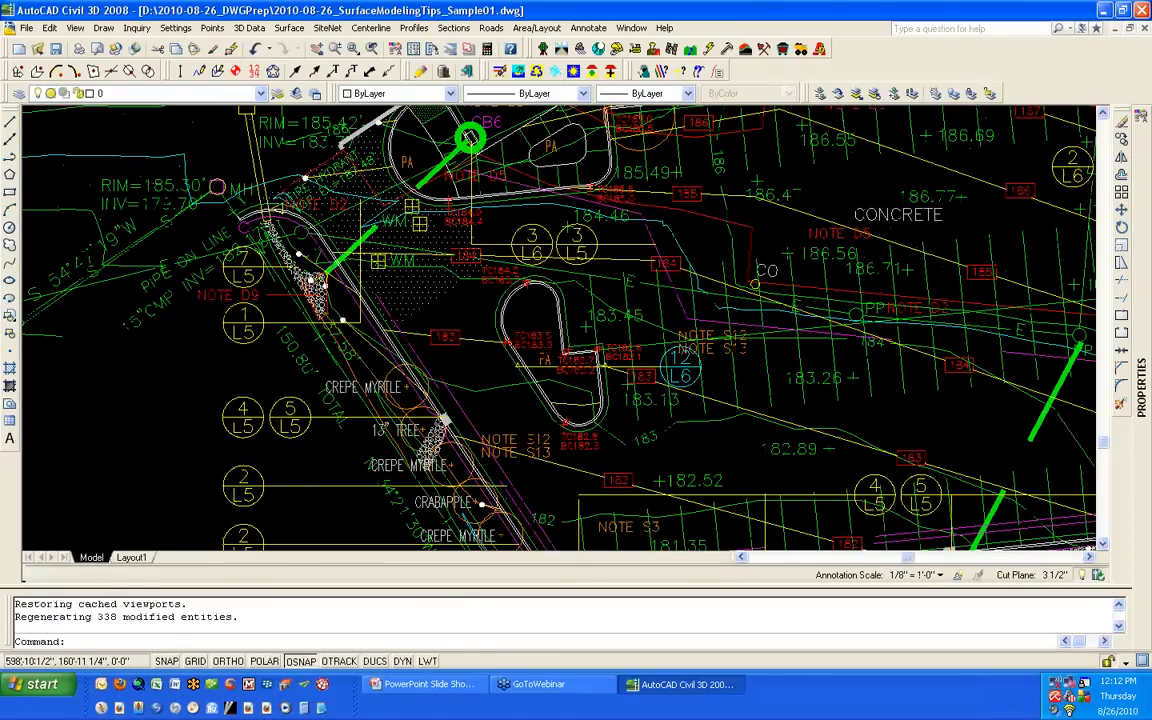
scroll(639, 458, up, 4)
click(611, 442)
click(568, 464)
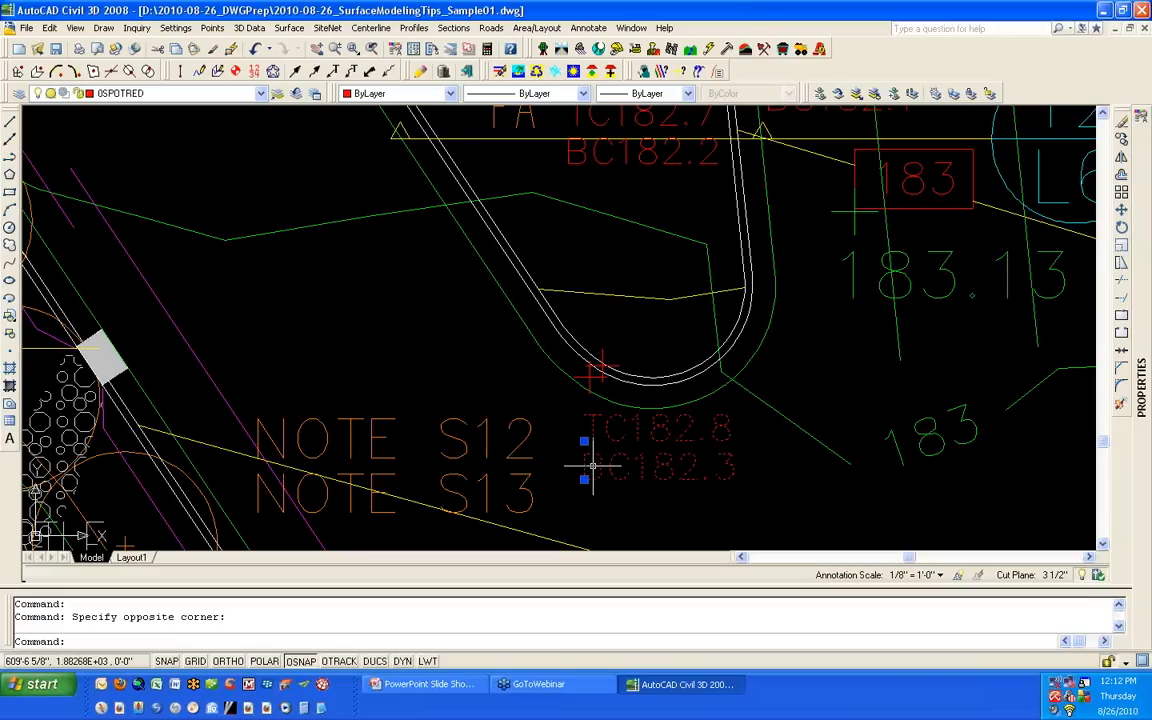
scroll(600, 445, down, 4)
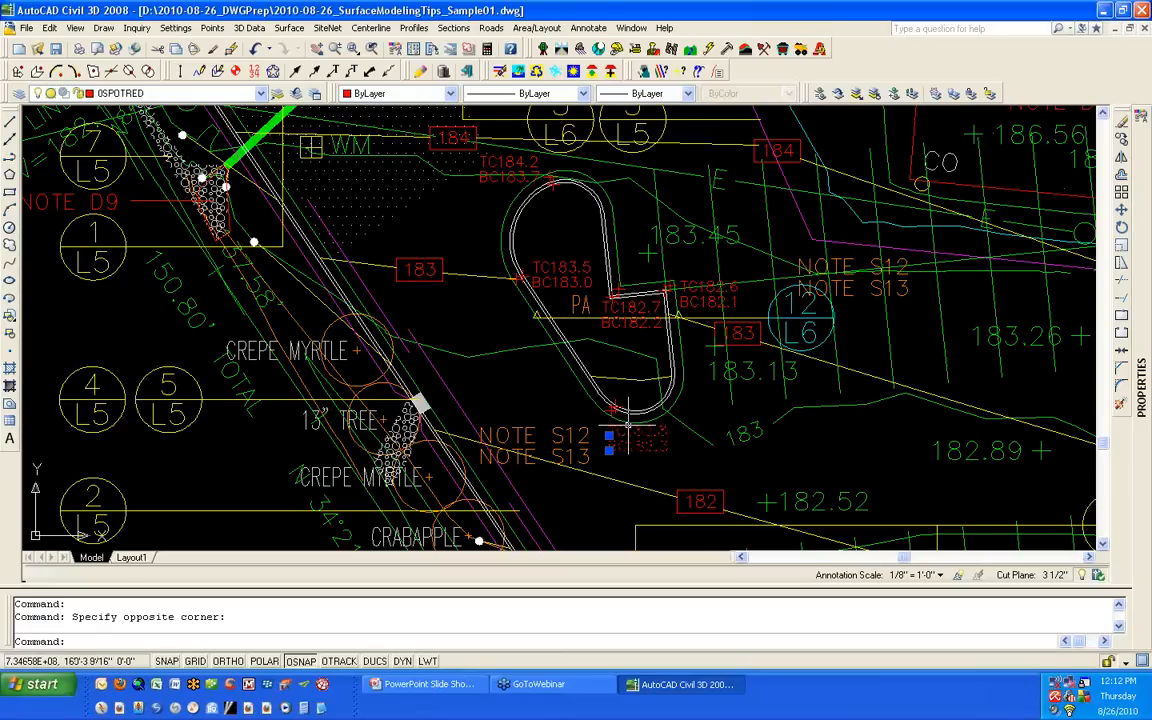
scroll(628, 424, down, 5)
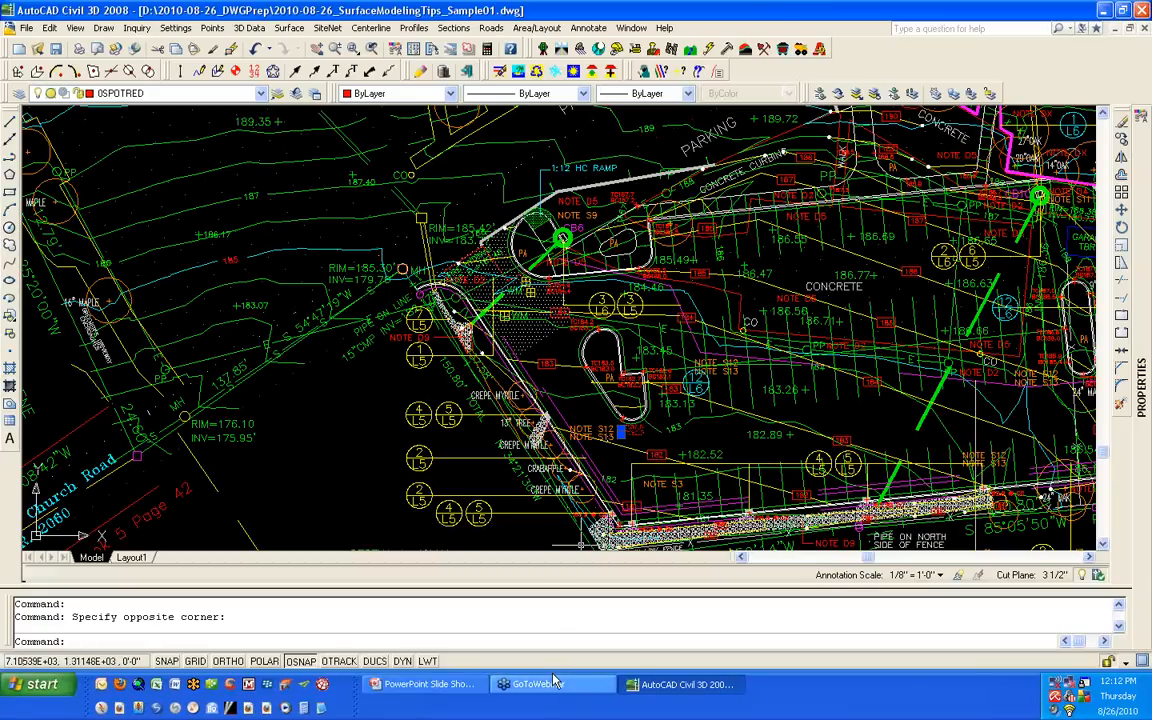
Step: Switch to the PowerPoint slide show and reveal the next bullet on the Surface Model Data slide
click(440, 684)
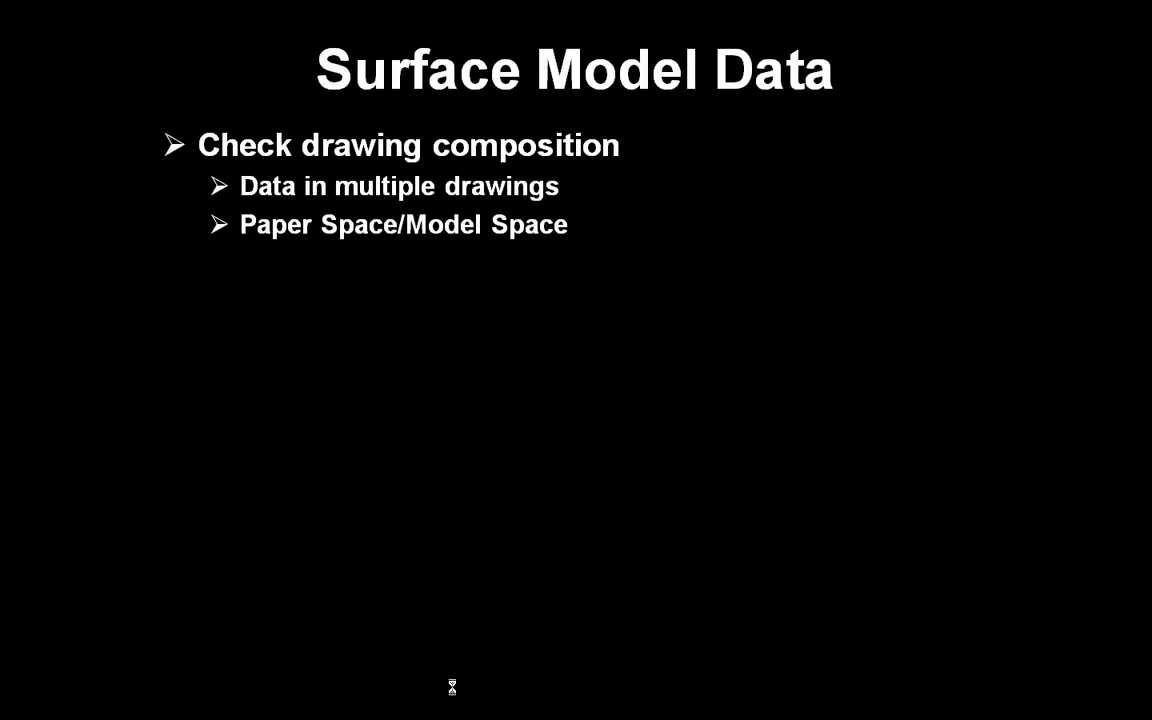
click(453, 694)
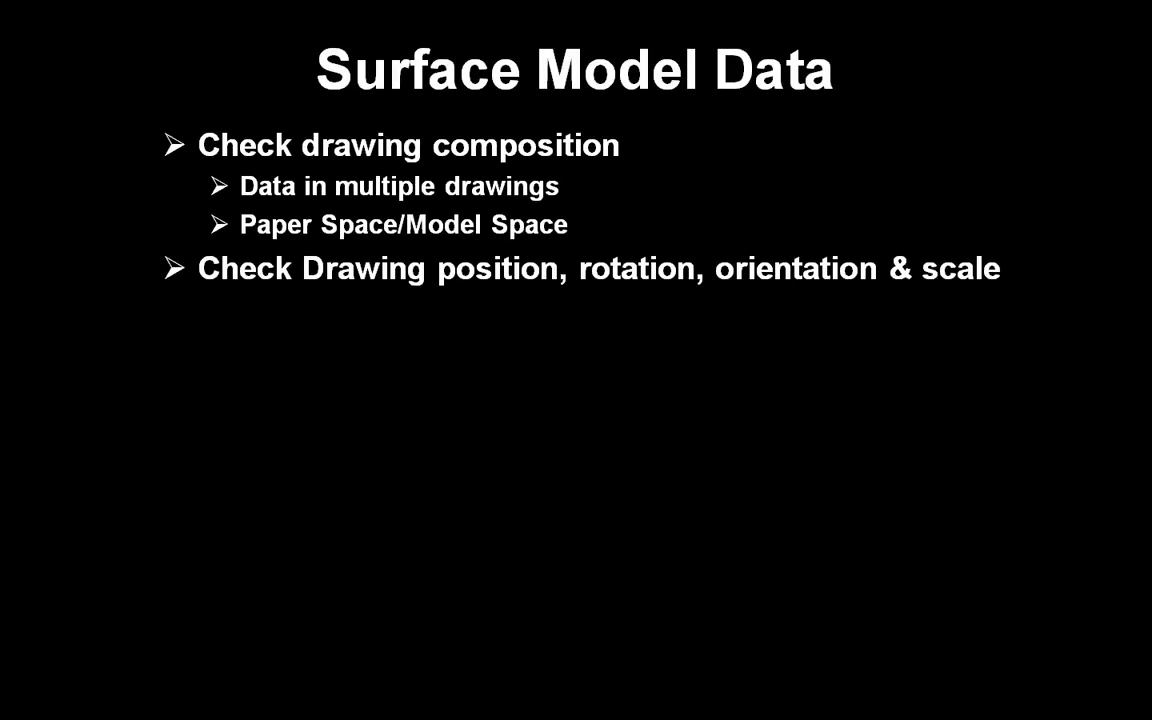
Step: Switch back to AutoCAD Civil 3D and show the Layout1 sheet
key(alt+Tab)
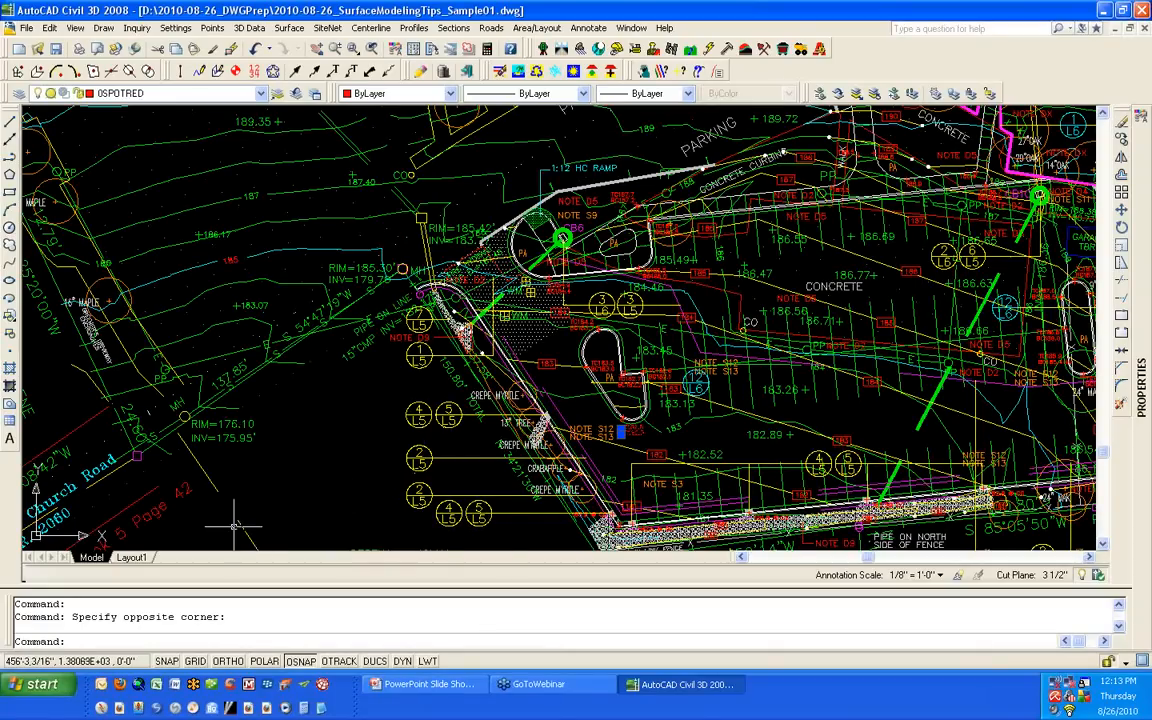
click(131, 557)
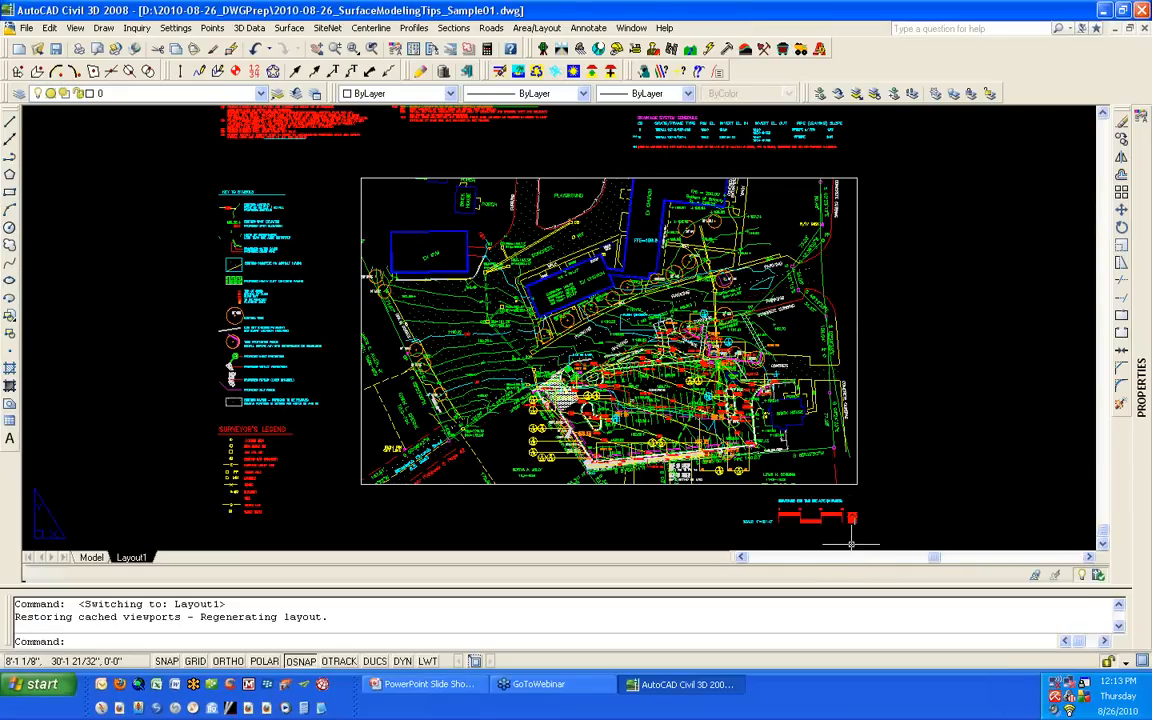
Step: Examine the scale note, graphic scale bar and north arrow below the Layout1 viewport
scroll(855, 541, up, 3)
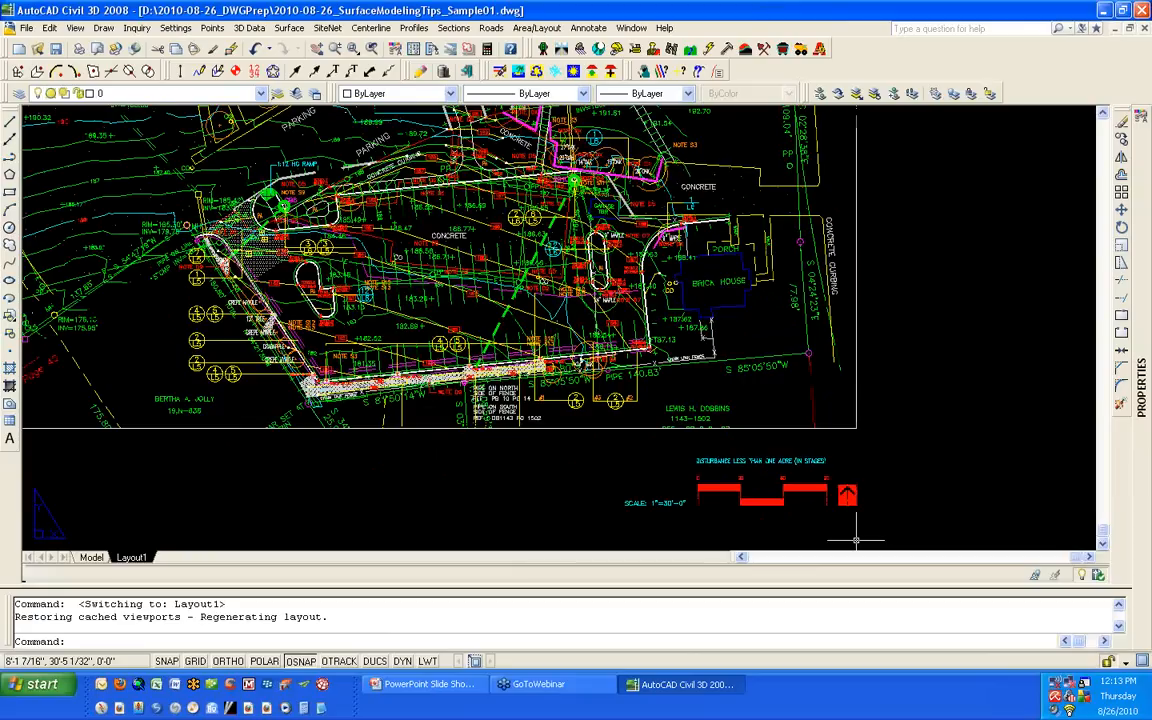
scroll(855, 541, up, 5)
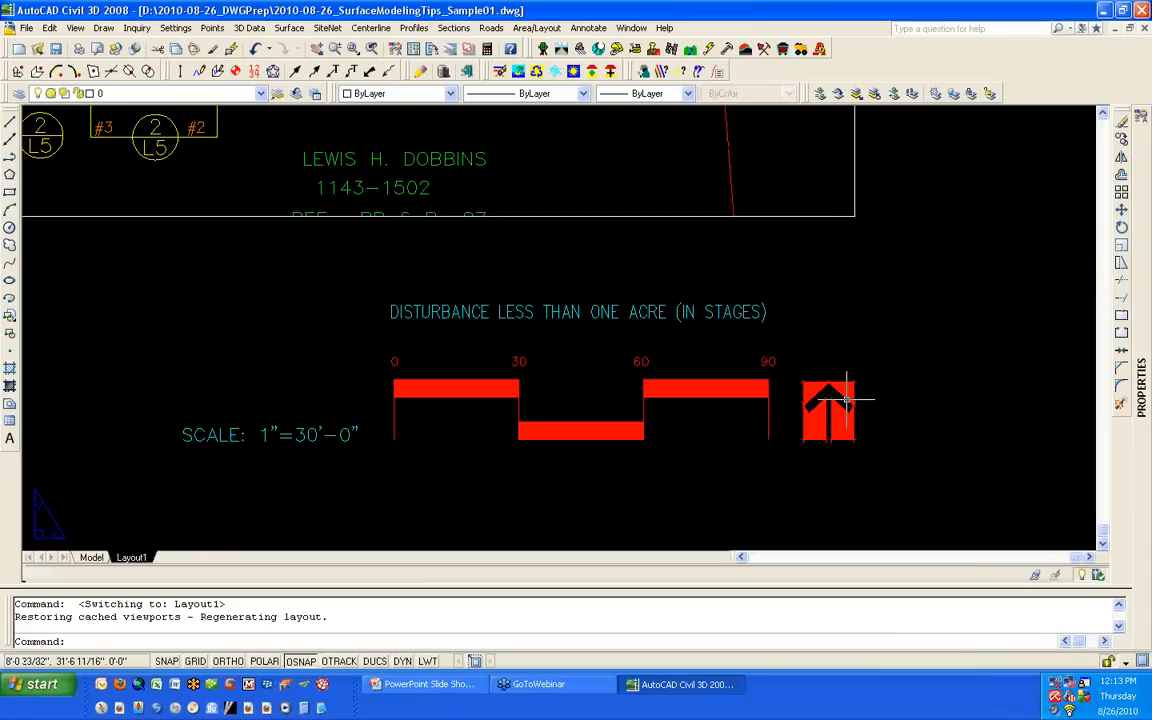
scroll(846, 400, down, 5)
scroll(840, 360, down, 5)
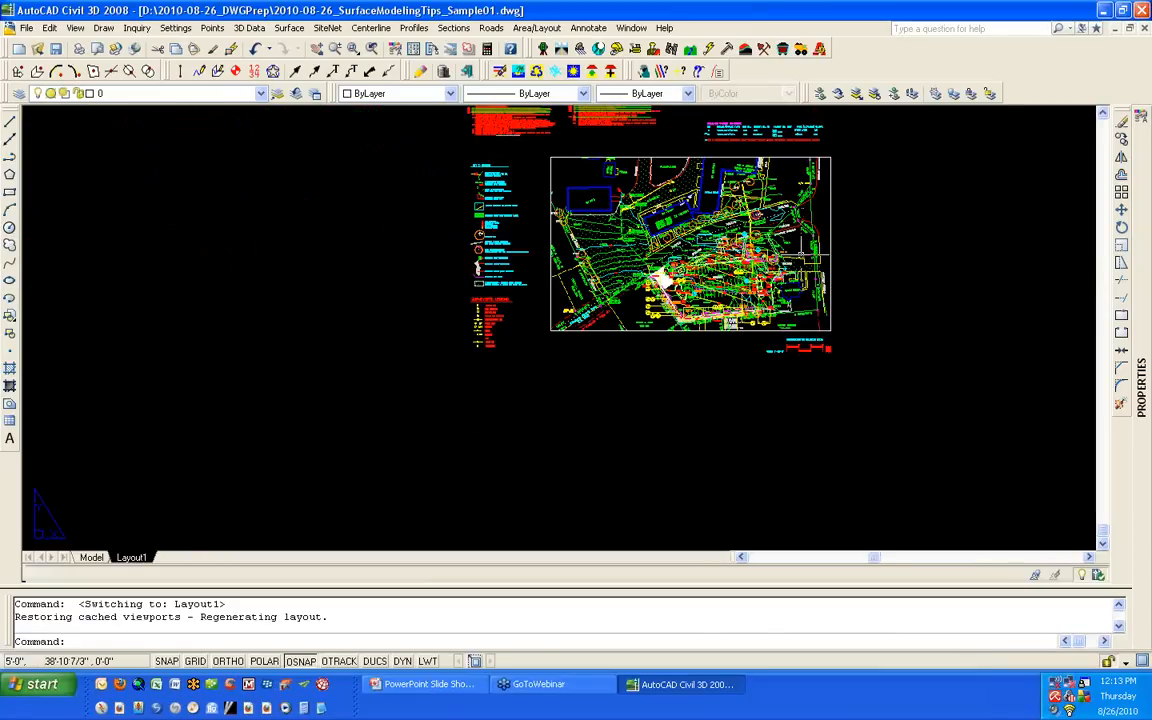
Step: Activate model space inside the Layout1 viewport, inspect the UCS icon at the viewport's lower-left corner, and return to paper space
double_click(738, 200)
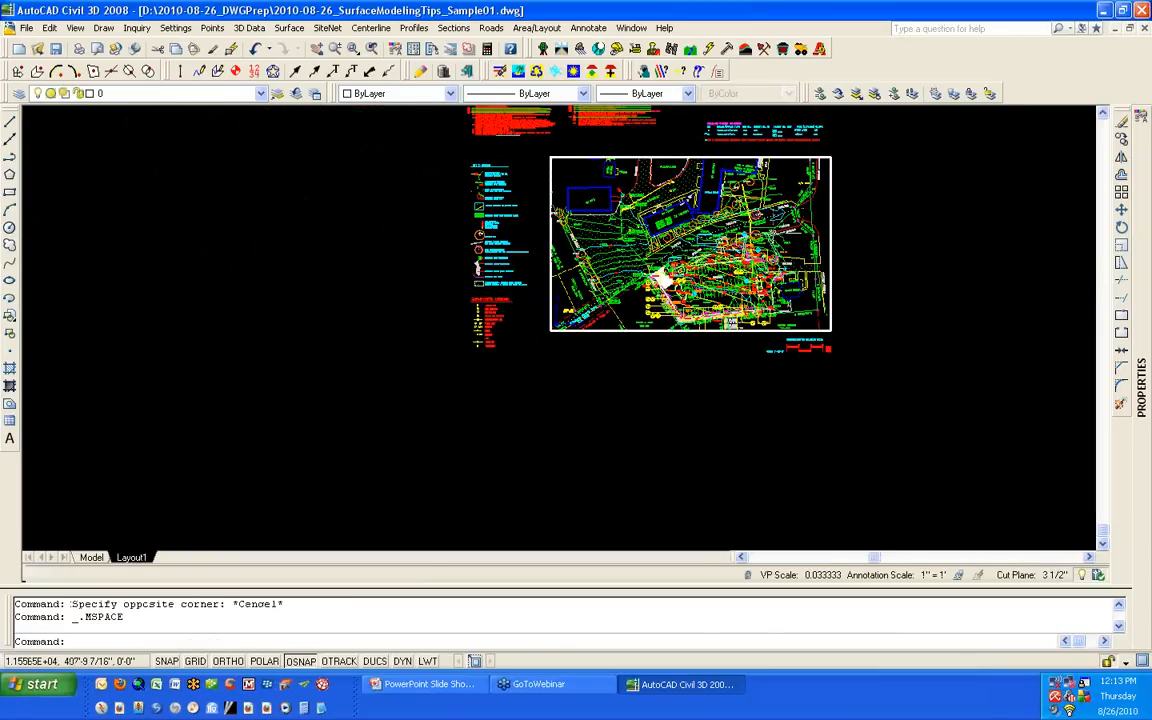
scroll(571, 326, up, 10)
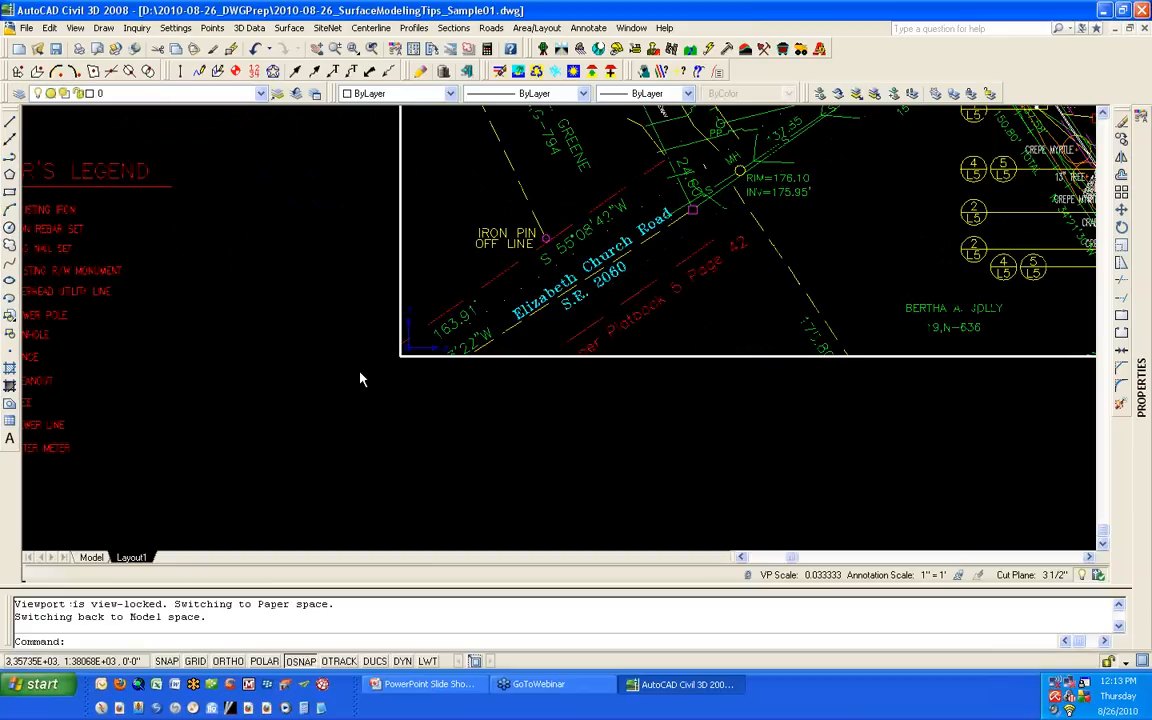
scroll(383, 387, up, 3)
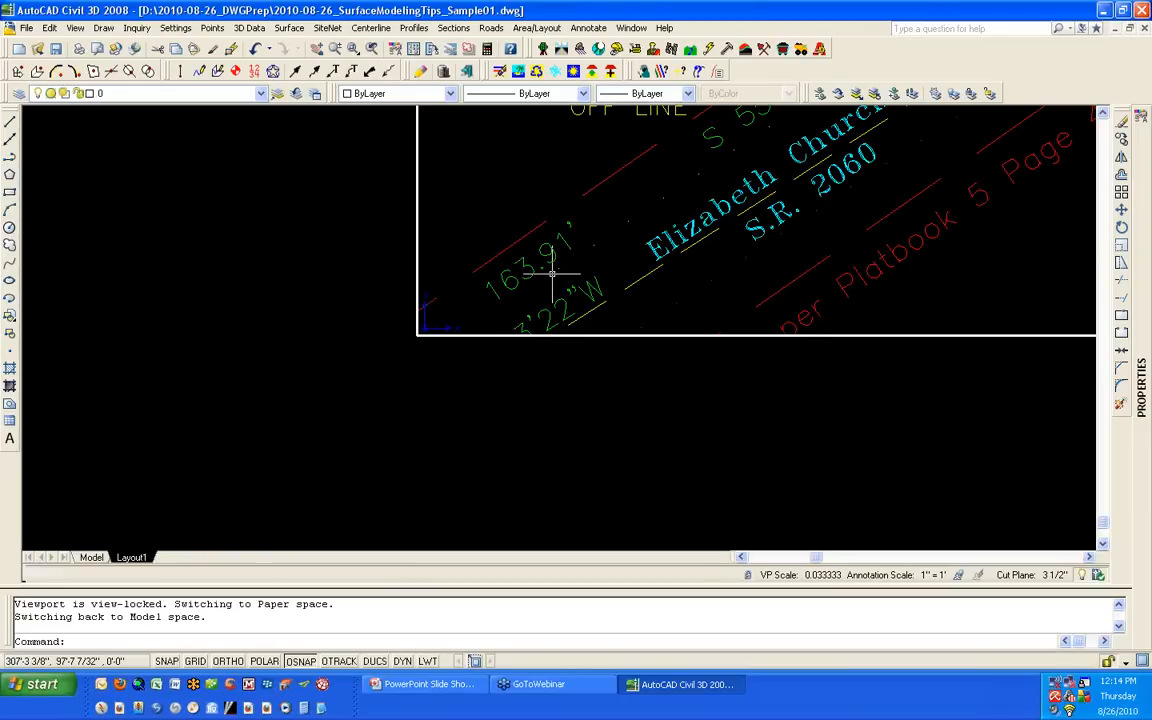
scroll(552, 272, down, 10)
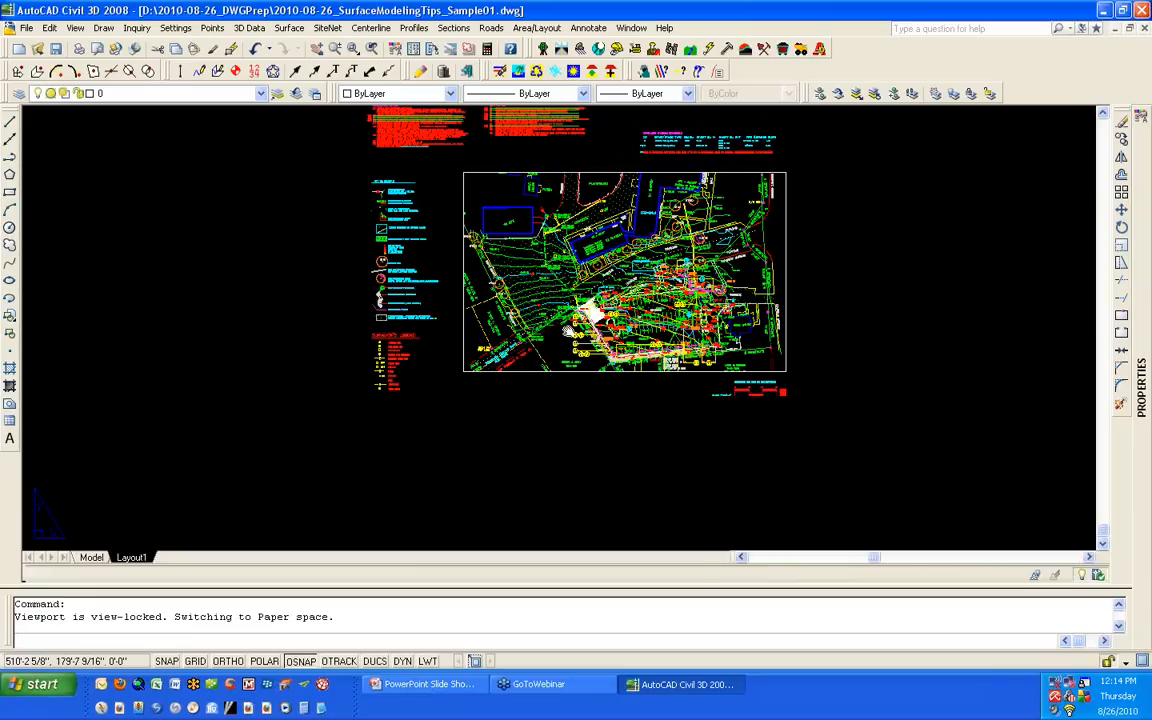
double_click(823, 272)
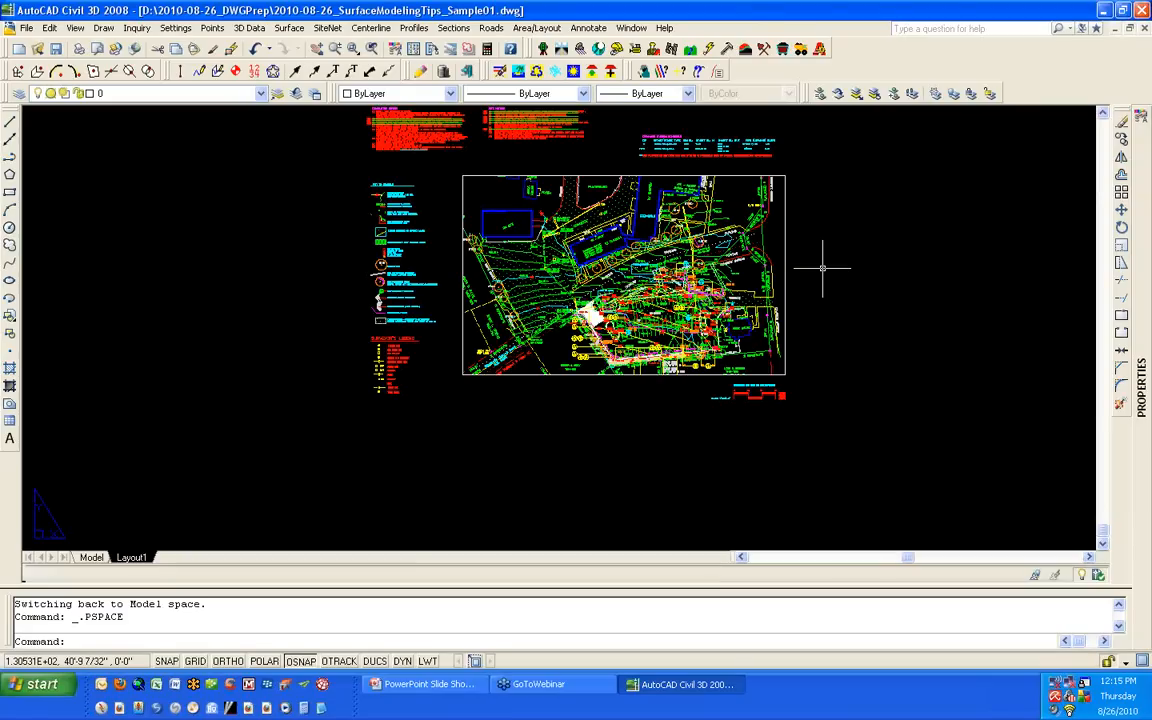
key(Escape)
Step: Switch from Layout1 to model space and look over the full site plan
click(91, 558)
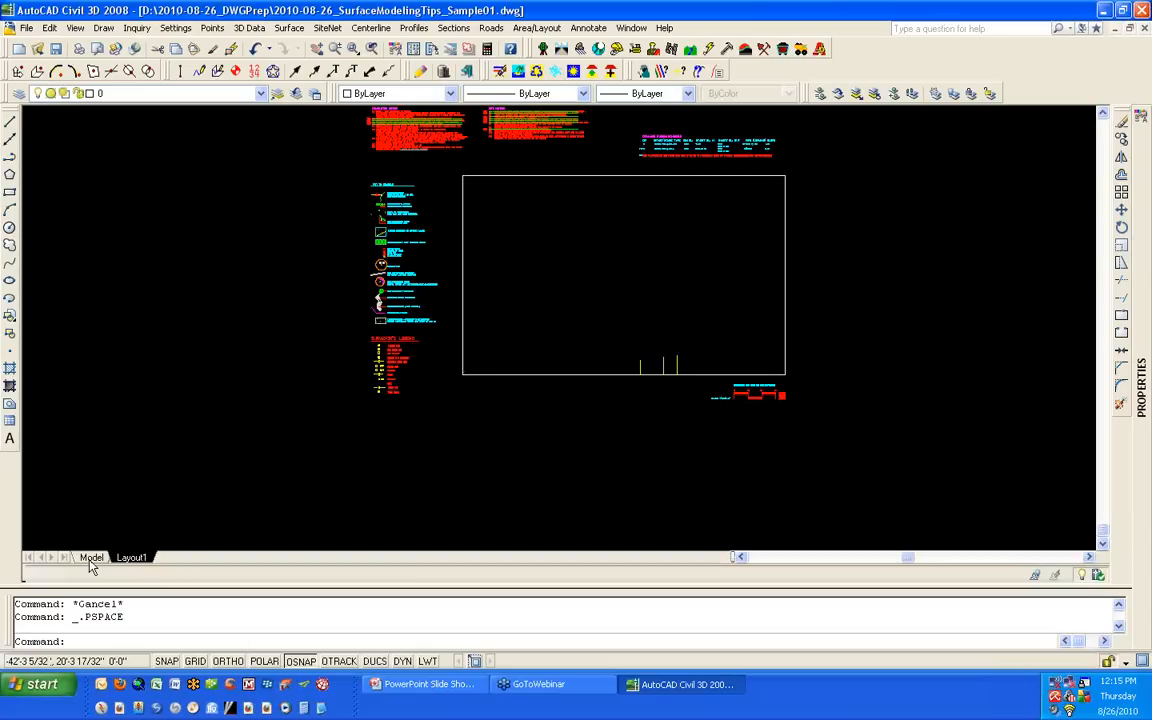
scroll(137, 500, down, 6)
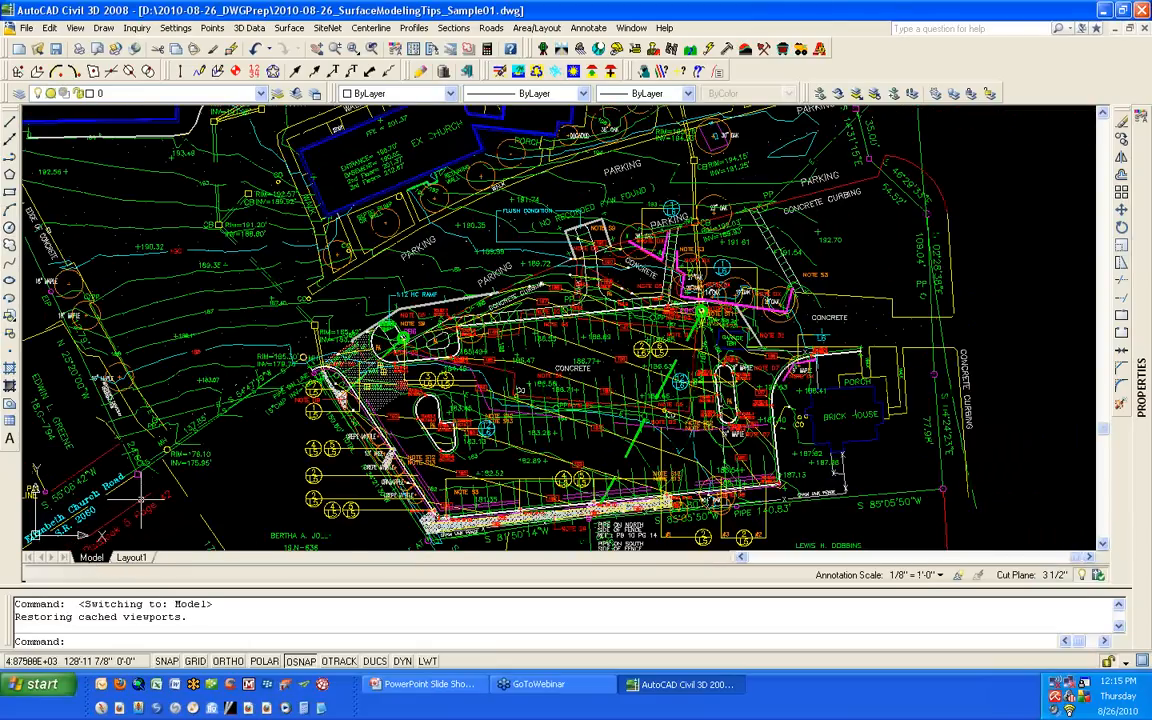
scroll(17, 518, up, 2)
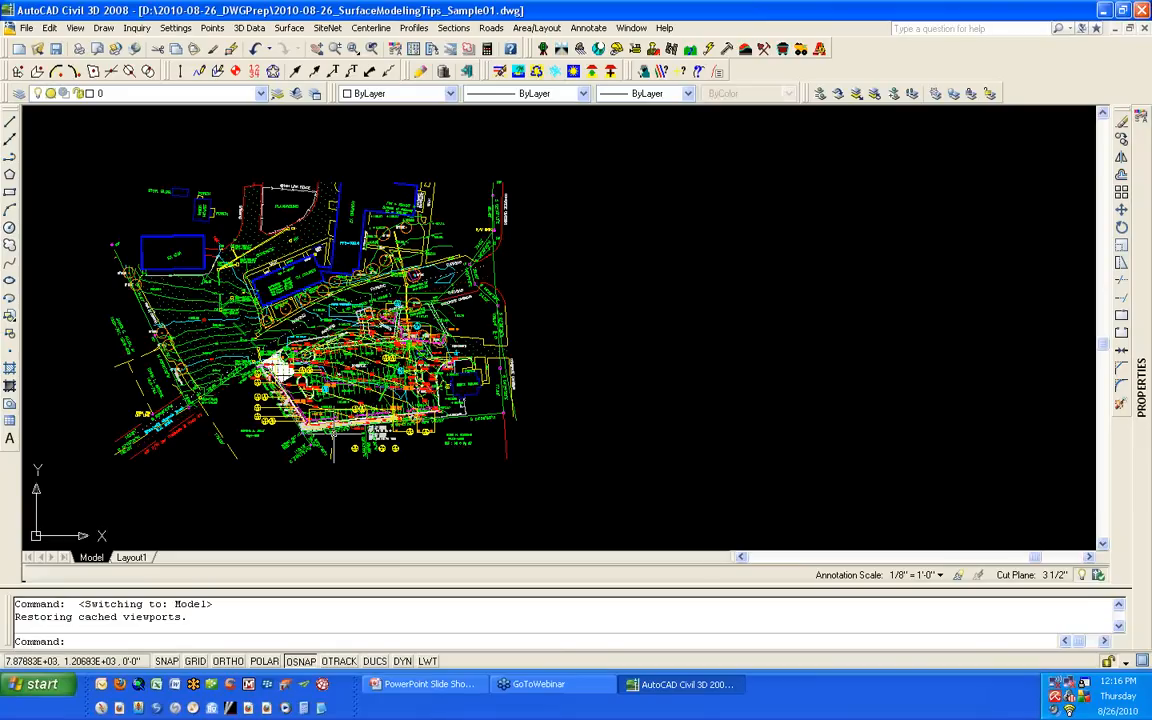
scroll(340, 393, up, 5)
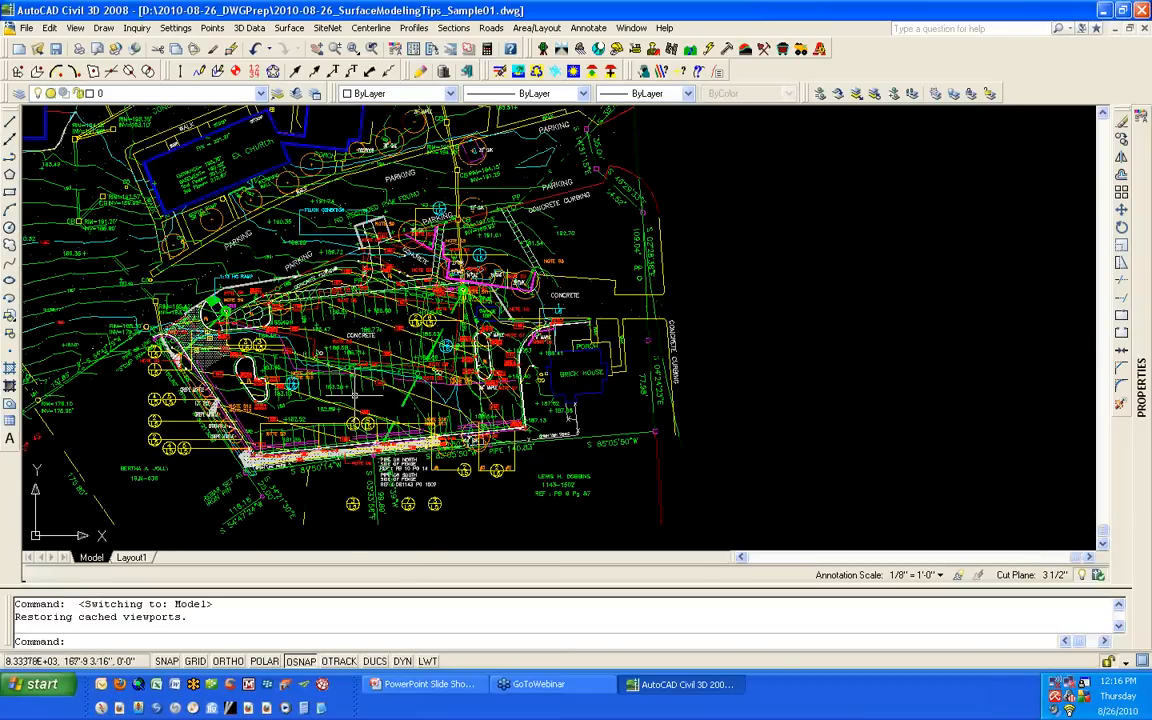
Step: Measure the width of a parking stall near the 183.26 spot elevation, perpendicular between its stripes, and highlight the reported distance
scroll(355, 394, up, 6)
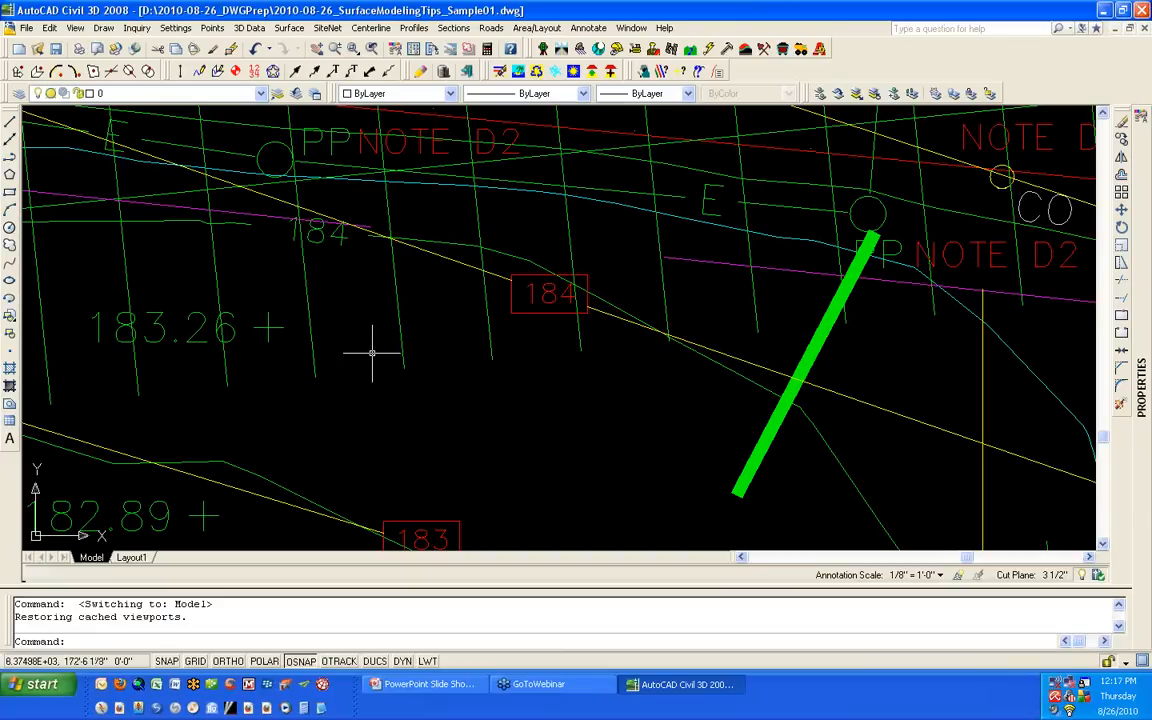
text(D)
key(Return)
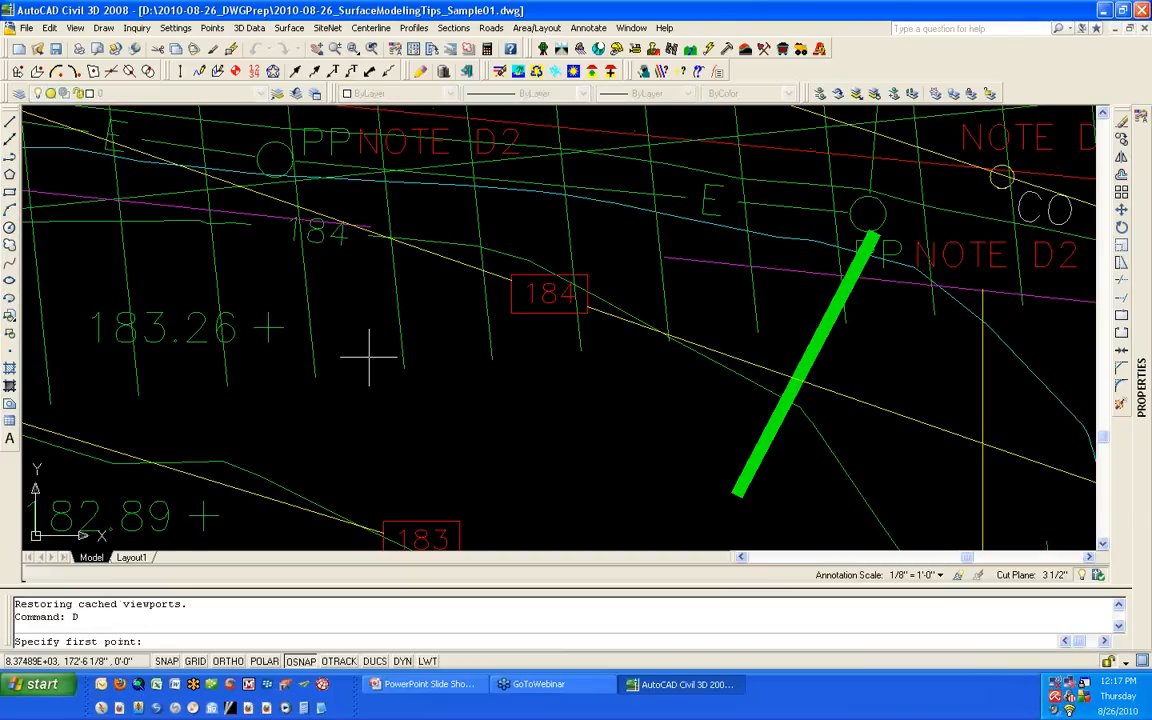
click(315, 376)
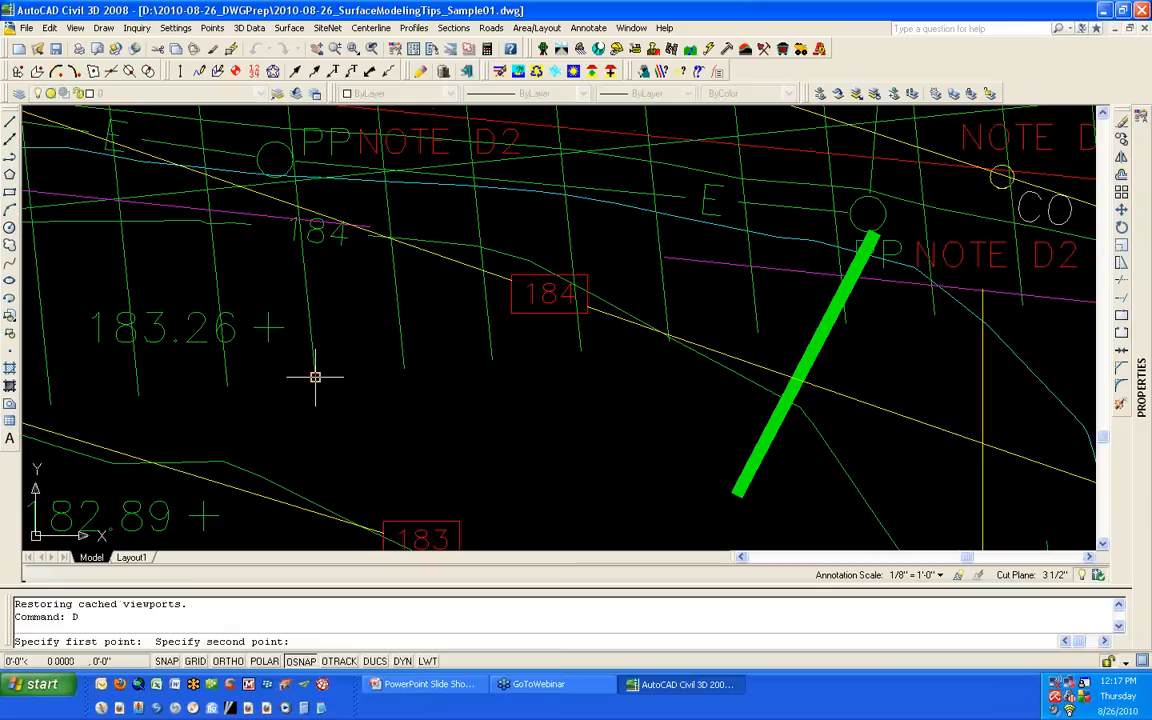
click(397, 336)
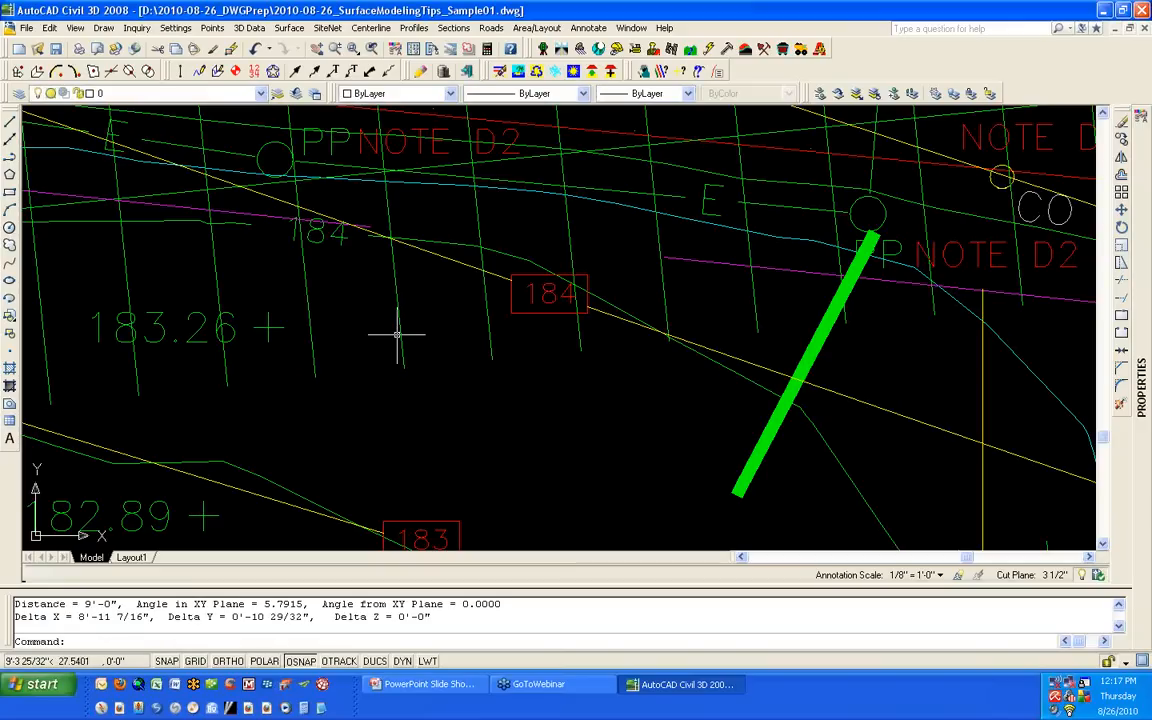
drag(80, 604, 127, 604)
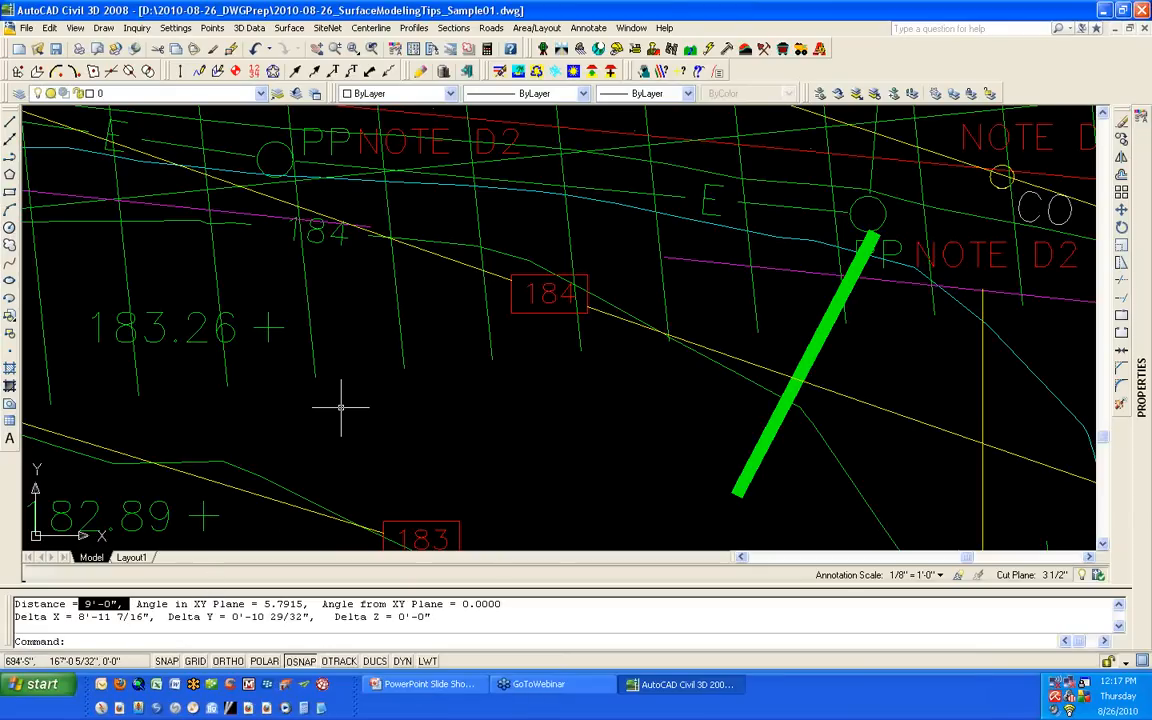
Step: Measure the property line east of the brick house between the centers of its two corner-marker circles
scroll(340, 407, down, 6)
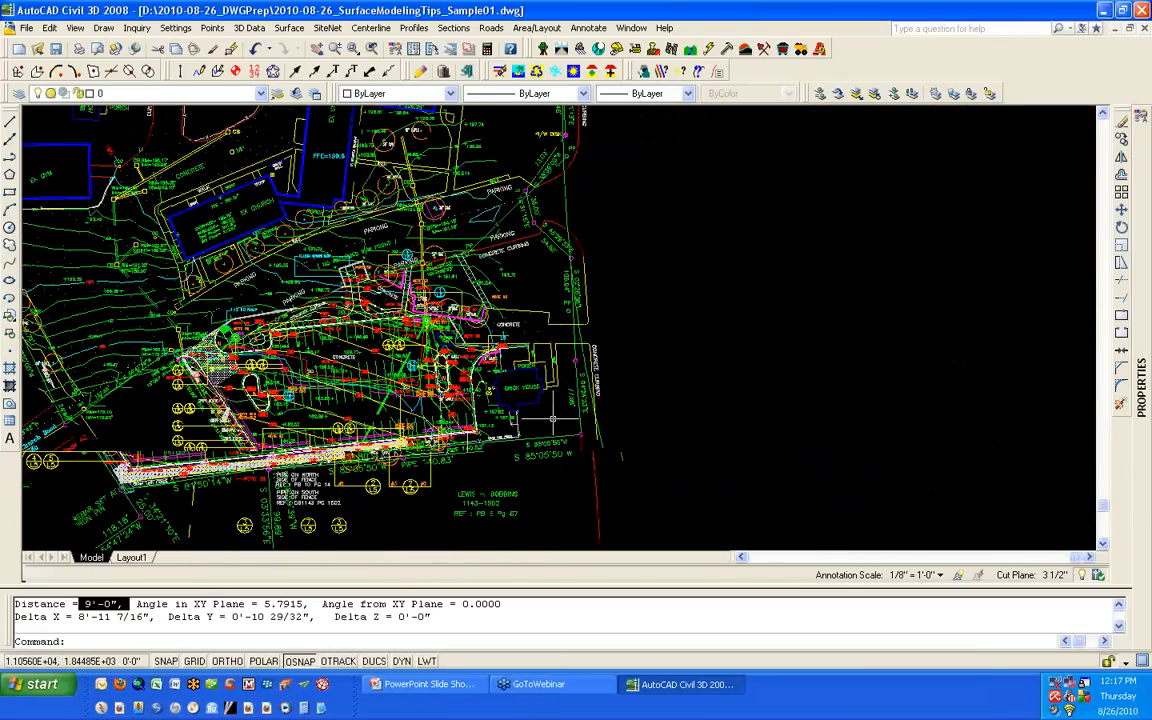
scroll(553, 418, up, 4)
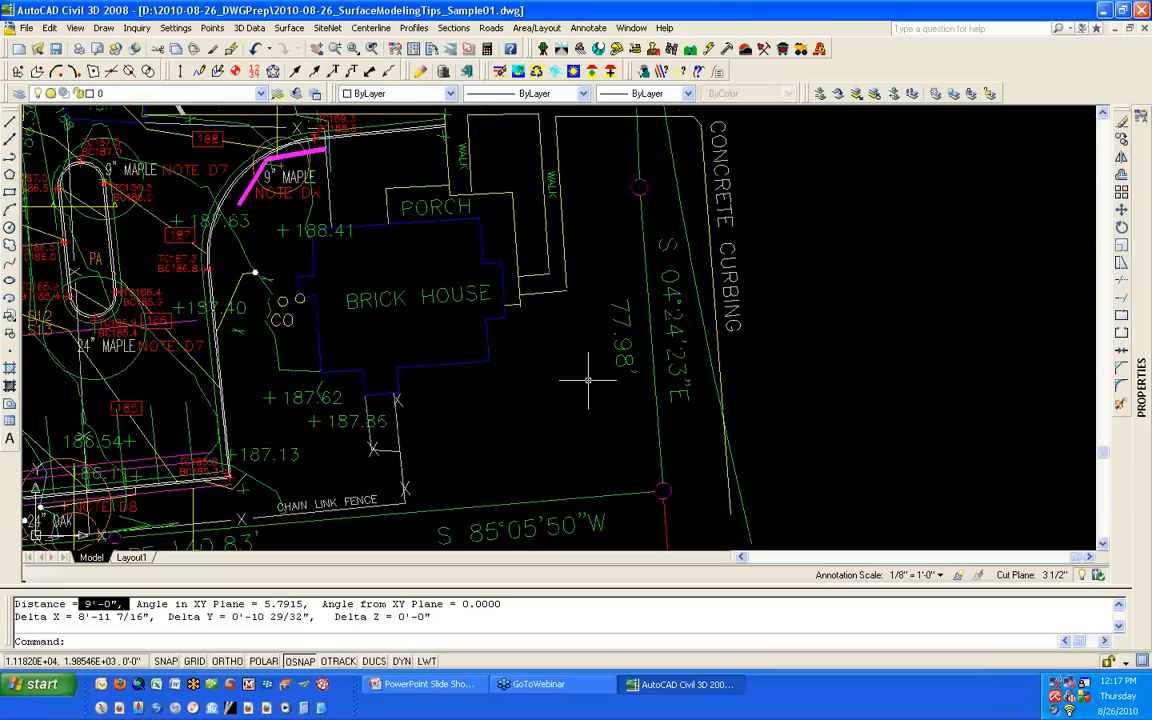
text(D)
key(Return)
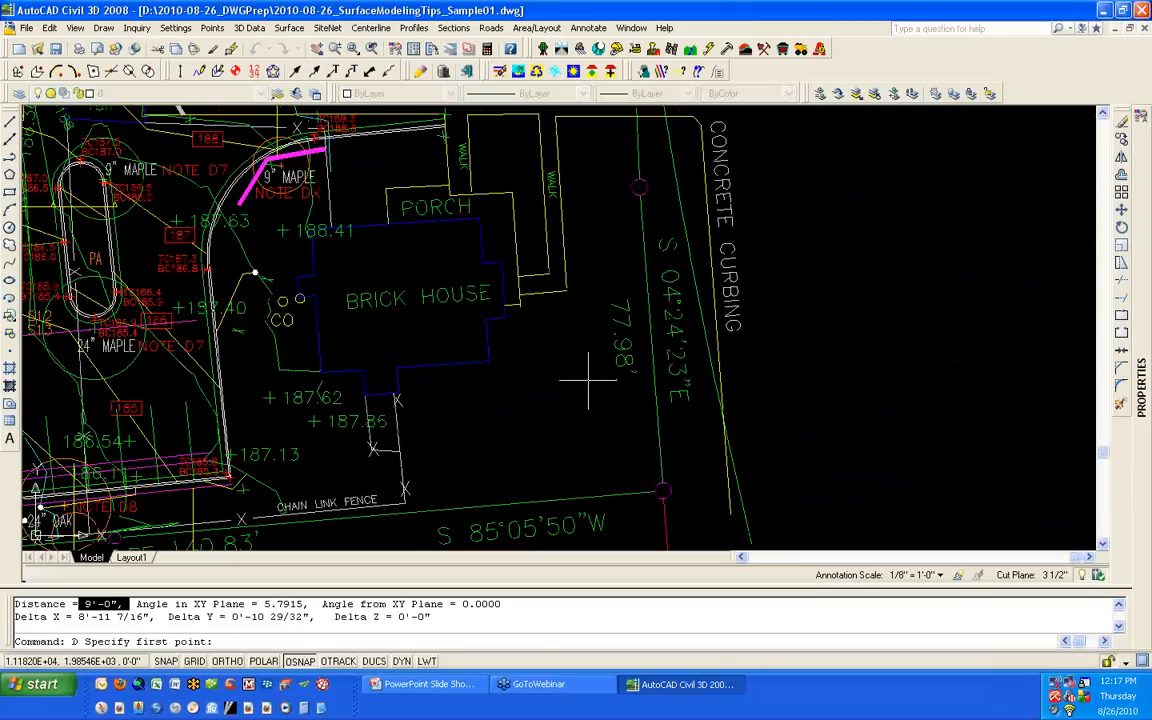
text(CEN)
key(Return)
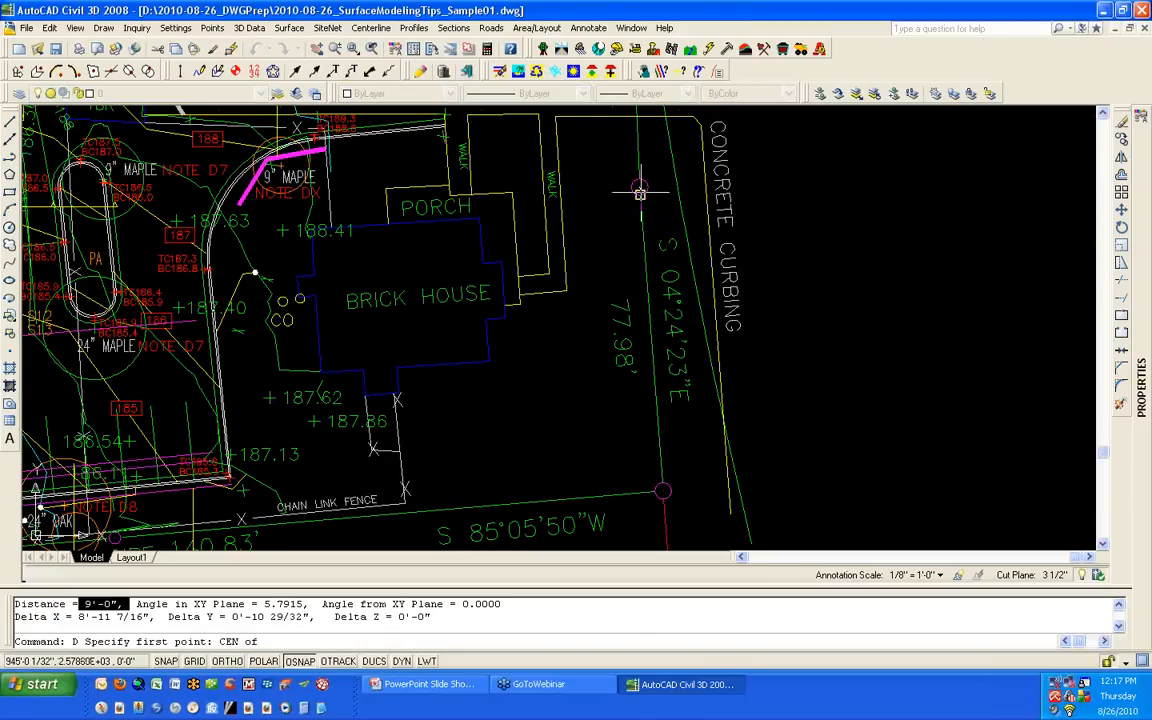
click(639, 191)
text(CEN)
key(Return)
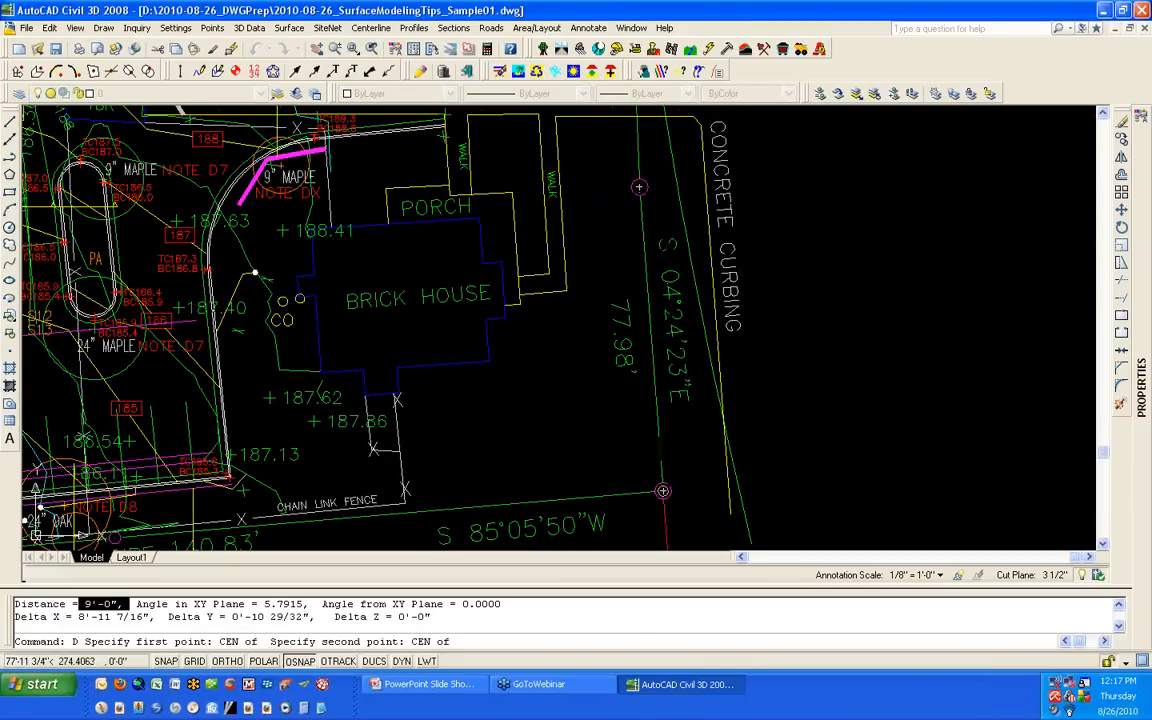
click(662, 491)
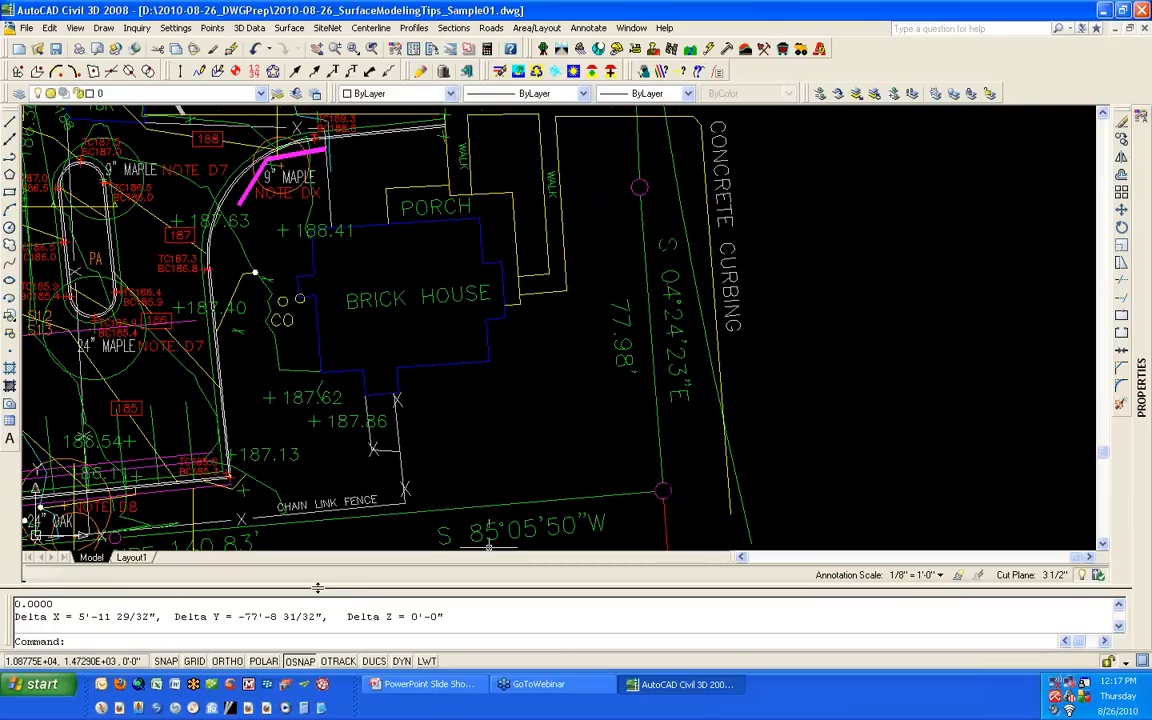
Step: Highlight the measured distance in the text window, compare it with the property line's label, and close the window
key(F2)
drag(122, 518, 229, 518)
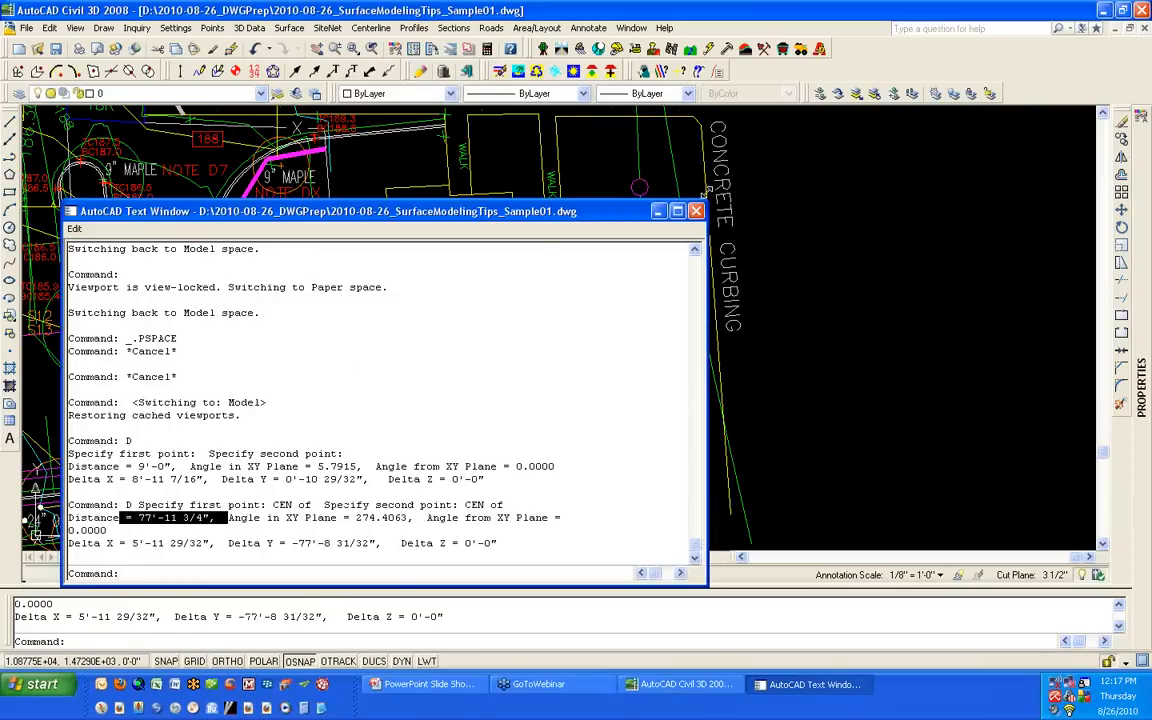
mouse_move(625, 218)
mouse_down()
mouse_move(499, 198)
mouse_move(522, 193)
mouse_up()
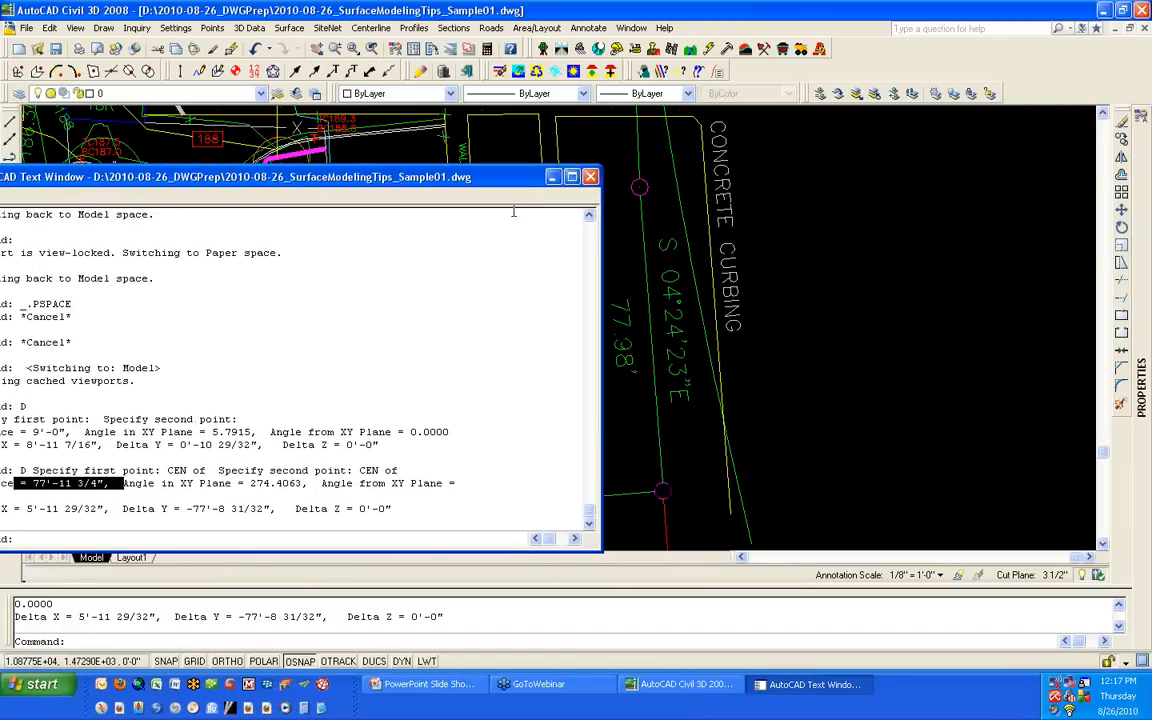
key(F2)
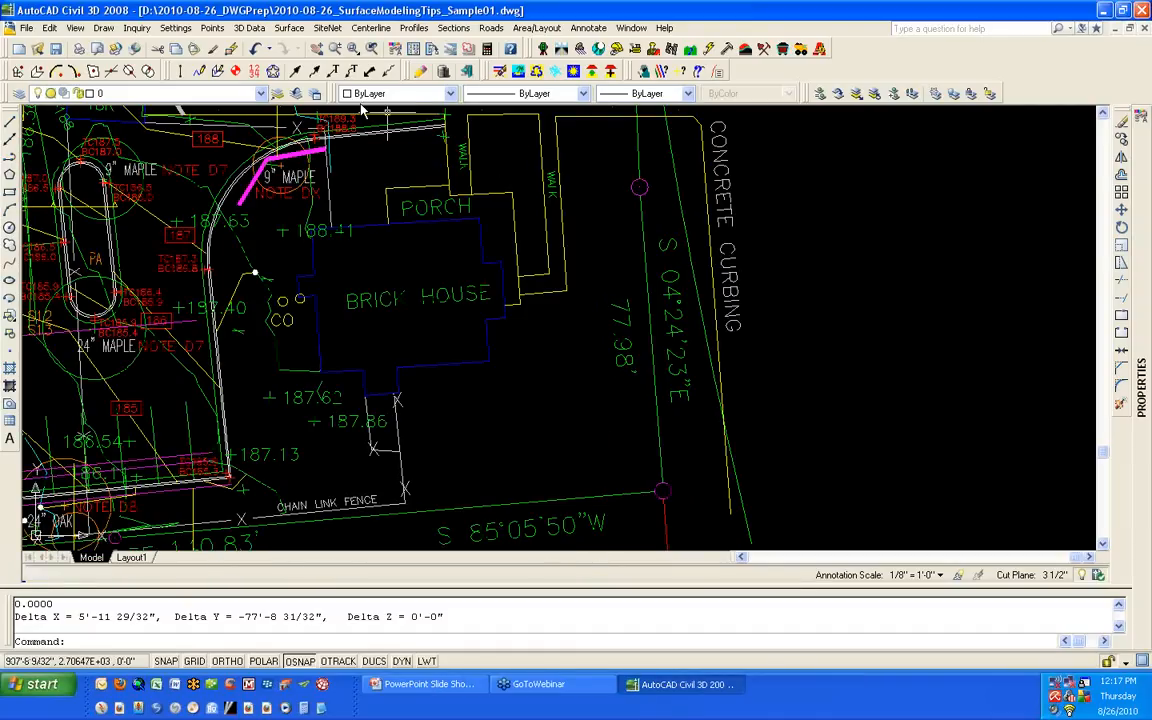
Step: Set the drawing units' length type to Decimal
click(176, 28)
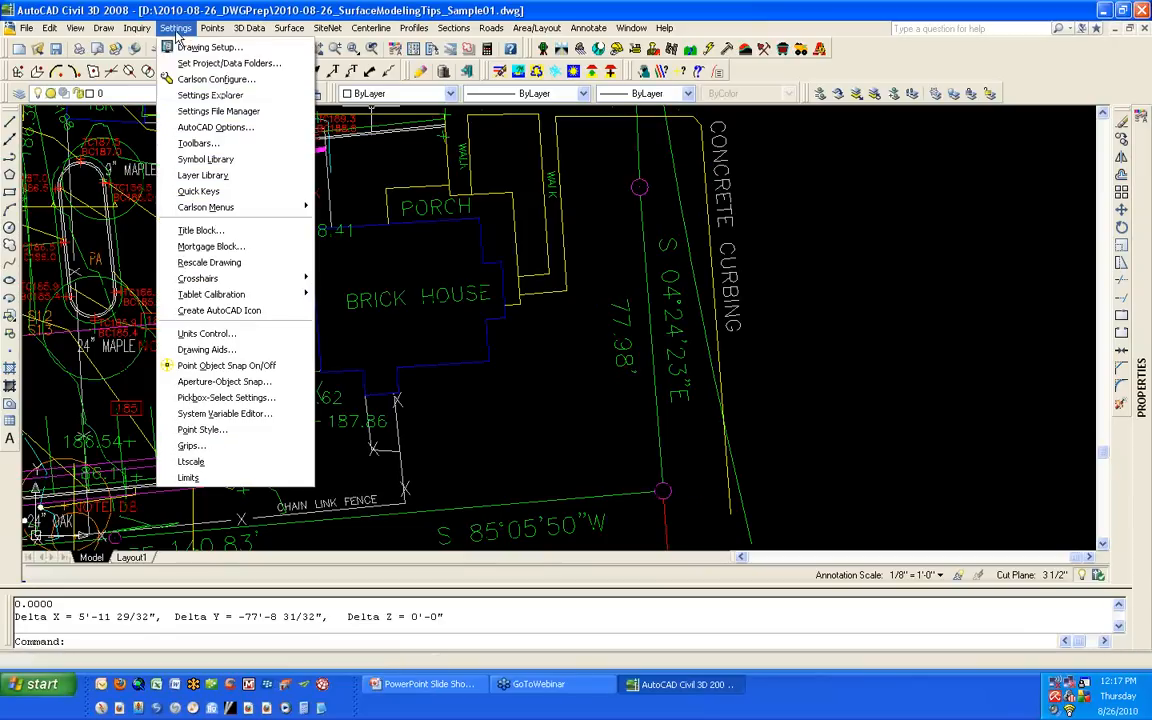
click(219, 338)
click(527, 231)
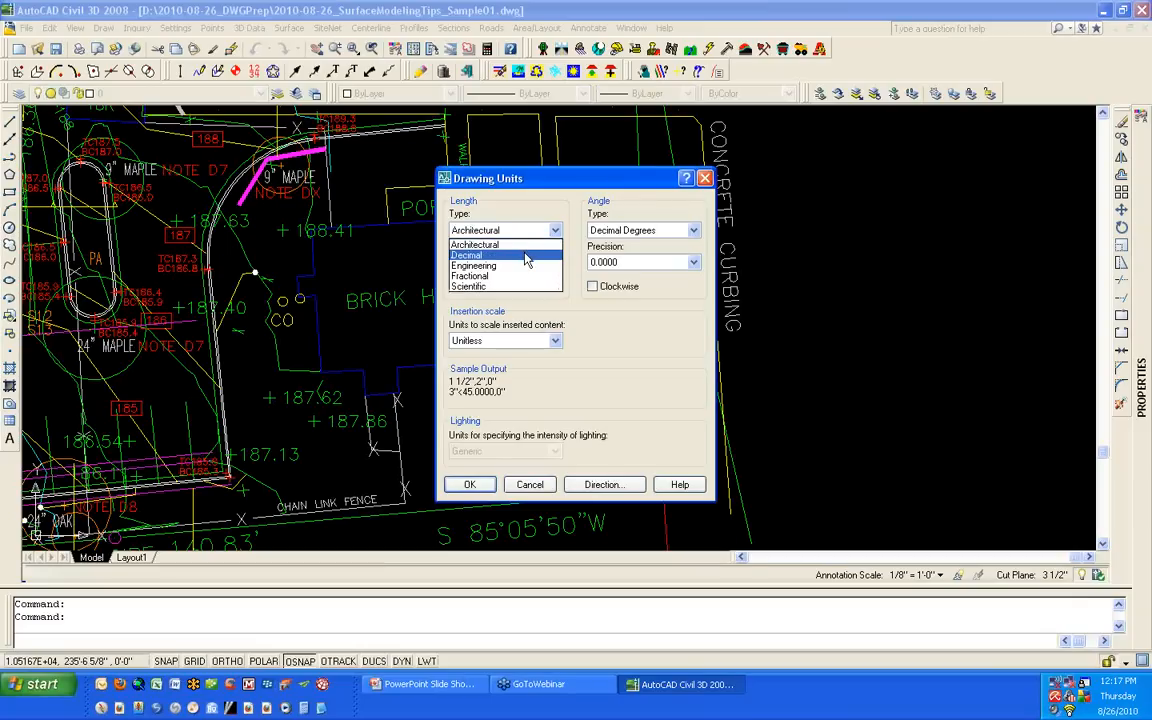
click(525, 258)
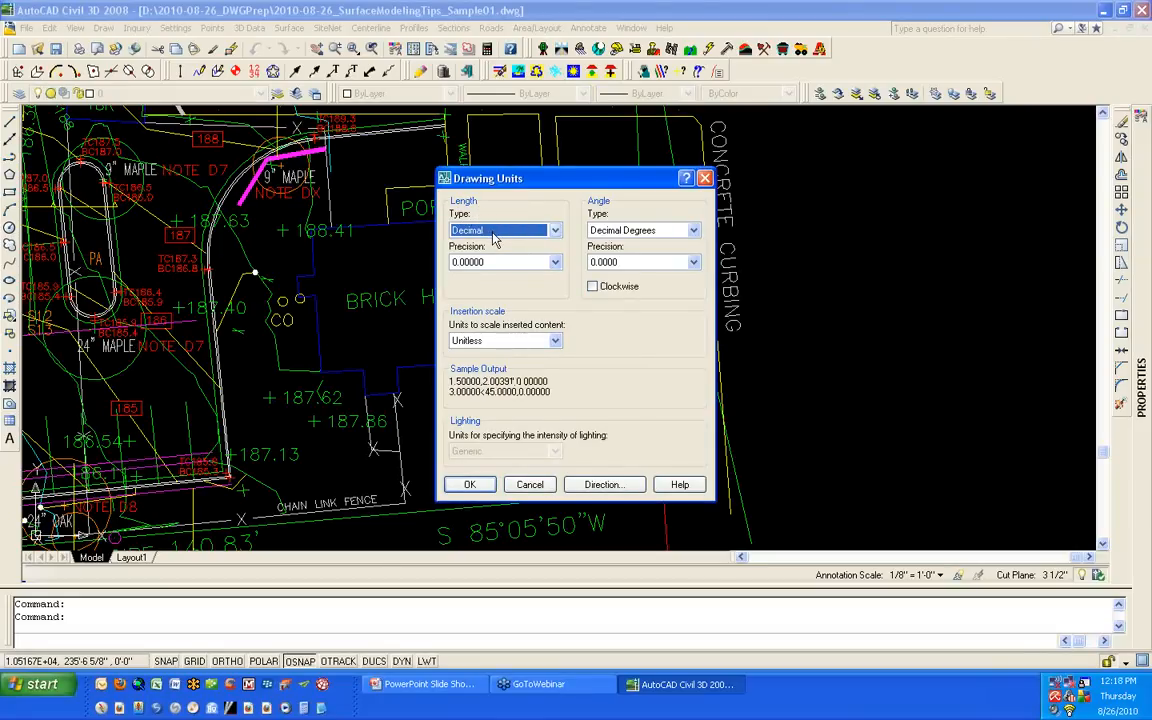
click(470, 485)
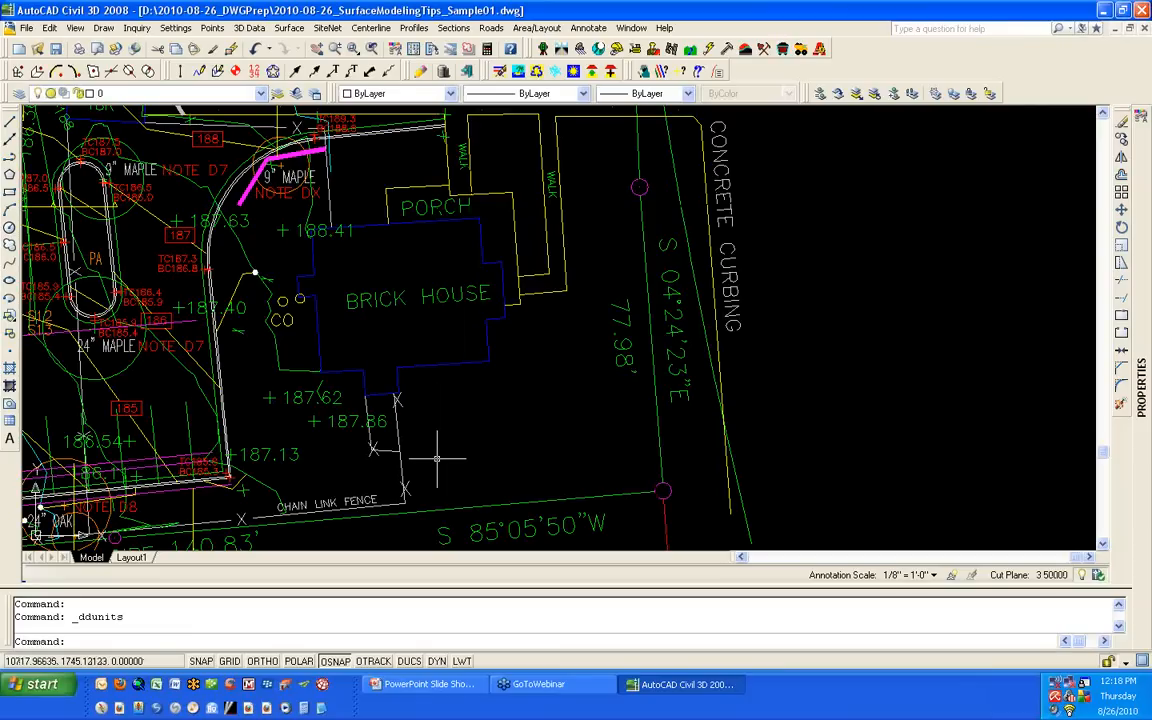
Step: Remeasure the property line east of the brick house center to center in decimal units and display the result in the text window
text(d)
key(Return)
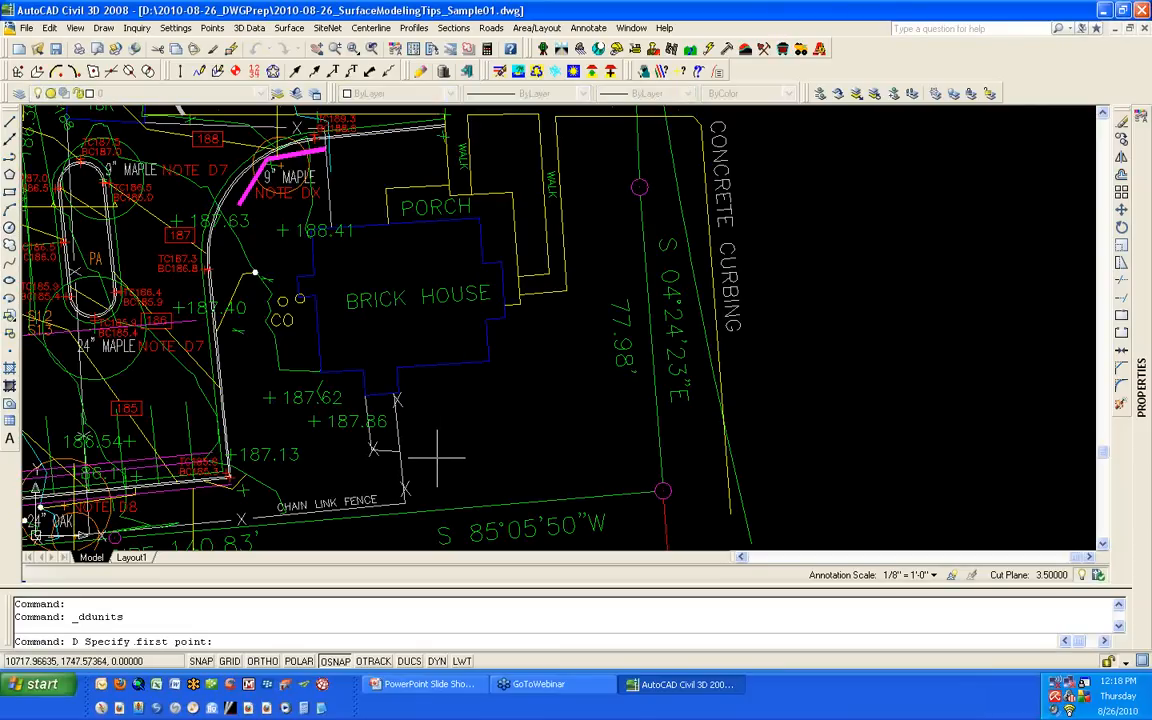
text(cen)
key(Return)
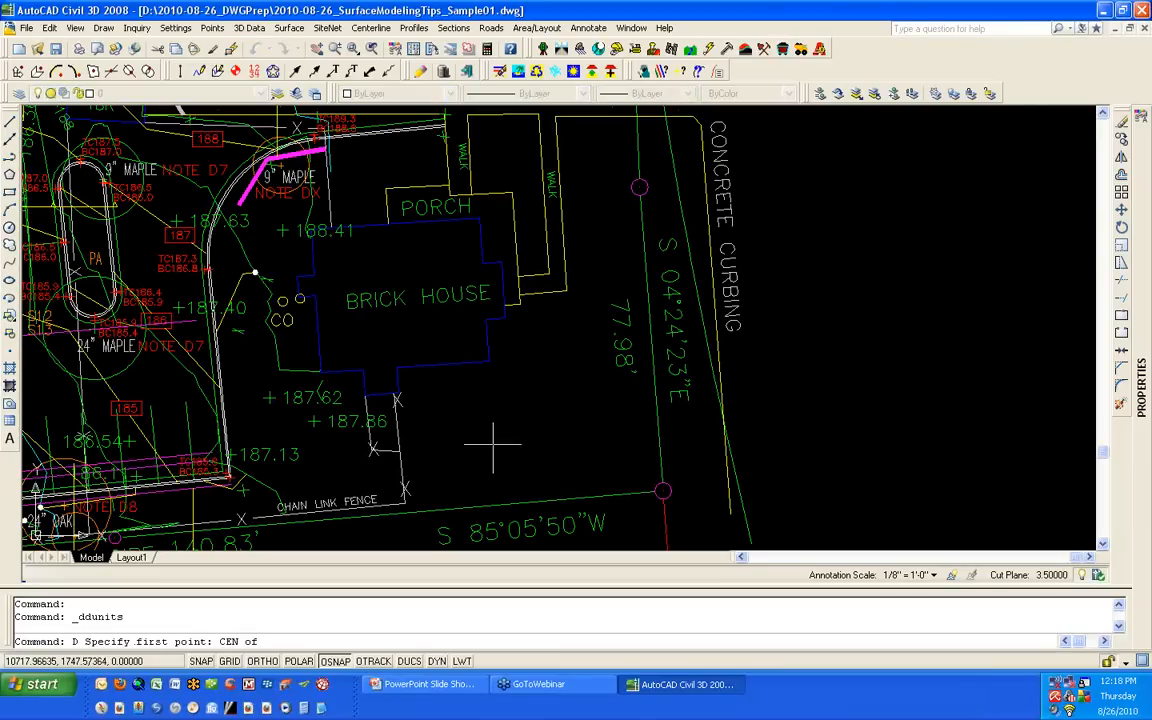
click(639, 187)
text(cen)
key(Return)
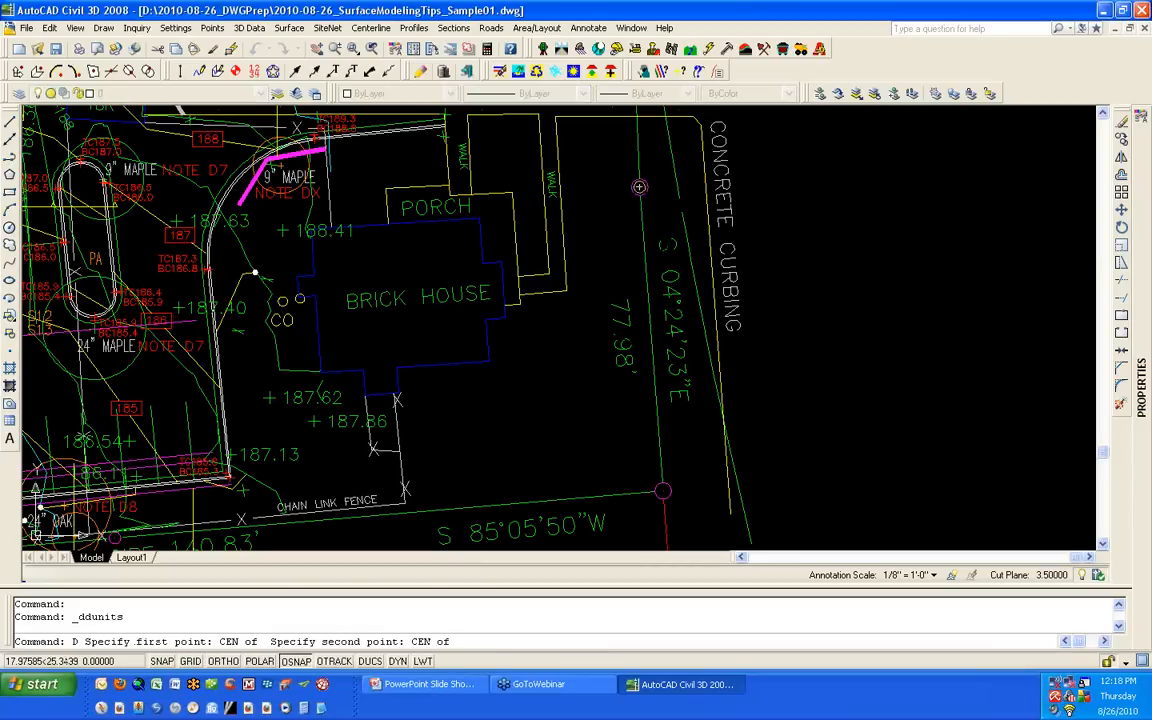
click(663, 491)
key(F2)
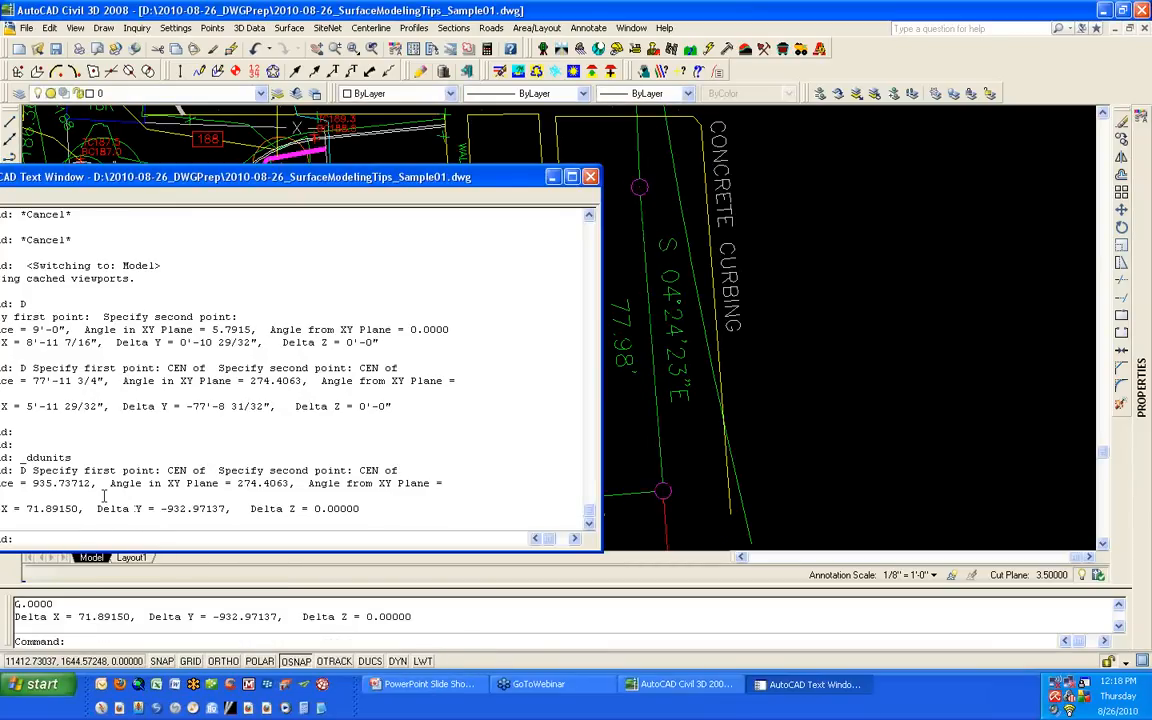
drag(263, 182, 395, 96)
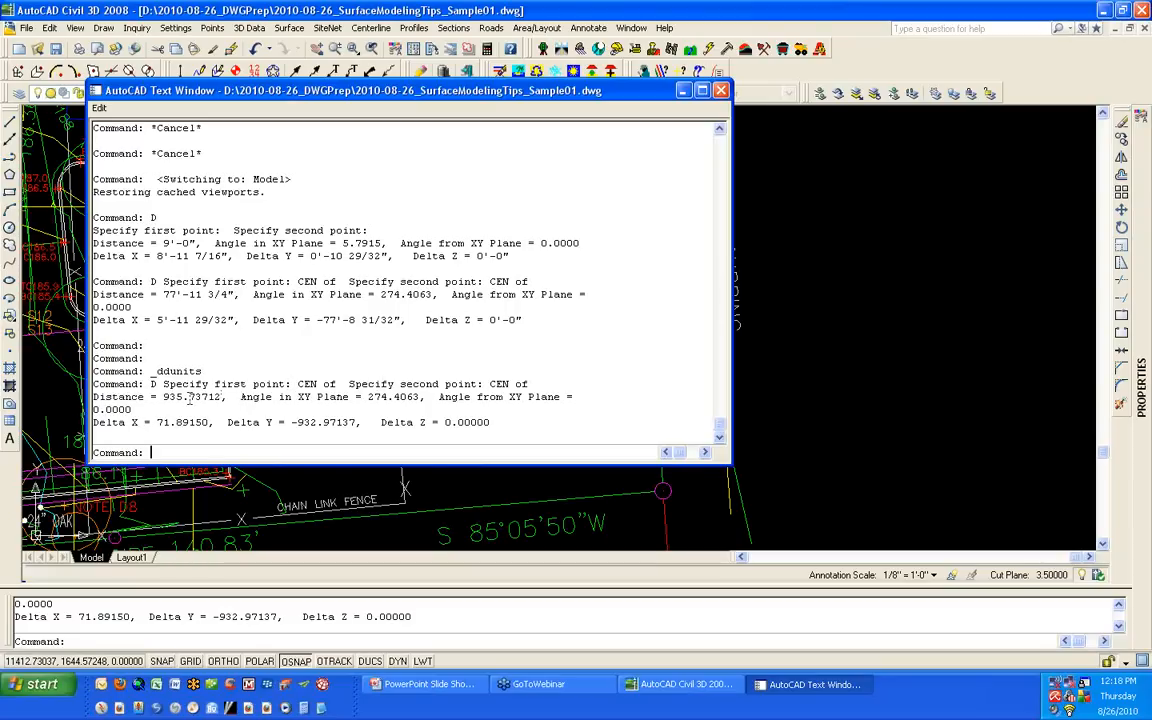
Step: Highlight the measured distance in the text window and open Calculator, keeping both clear of the property line's label
drag(152, 397, 227, 386)
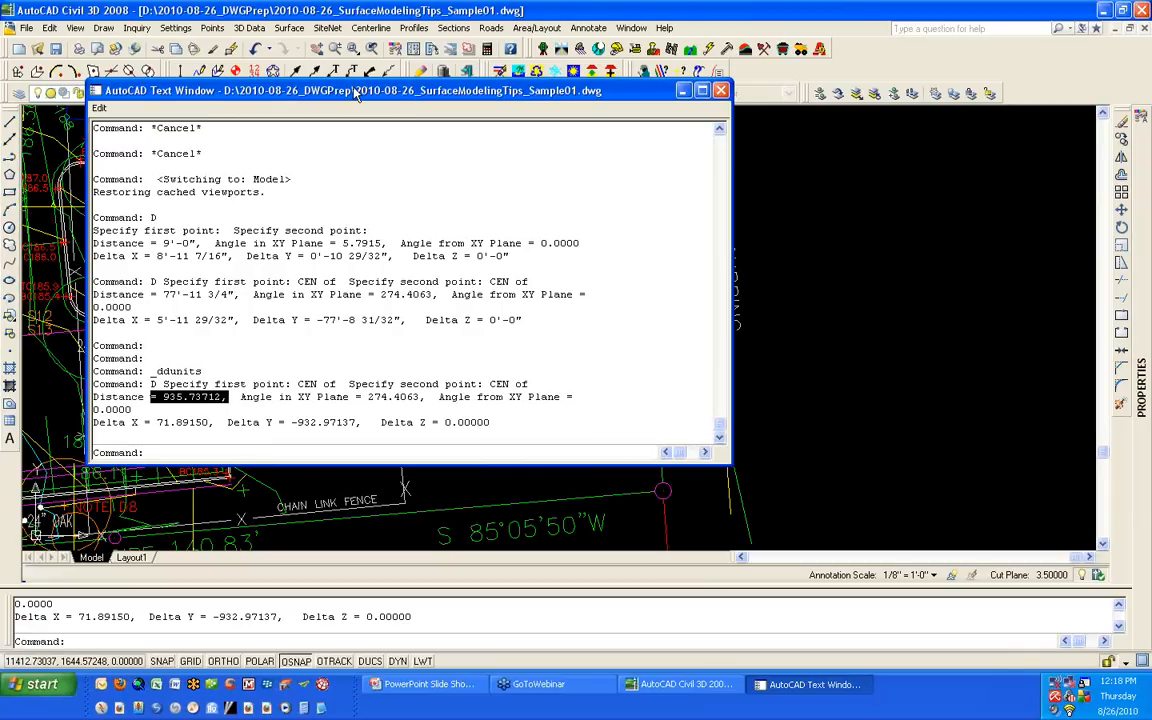
mouse_move(326, 90)
mouse_down()
mouse_move(235, 25)
mouse_move(246, 41)
mouse_move(228, 43)
mouse_up()
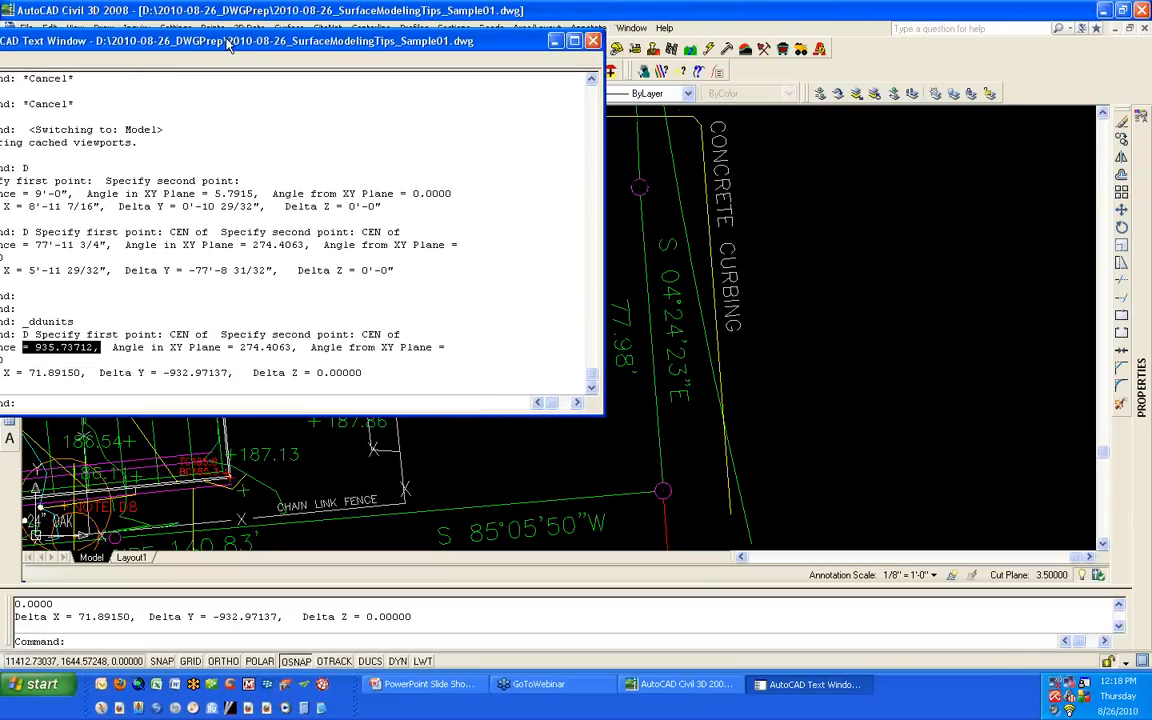
click(303, 707)
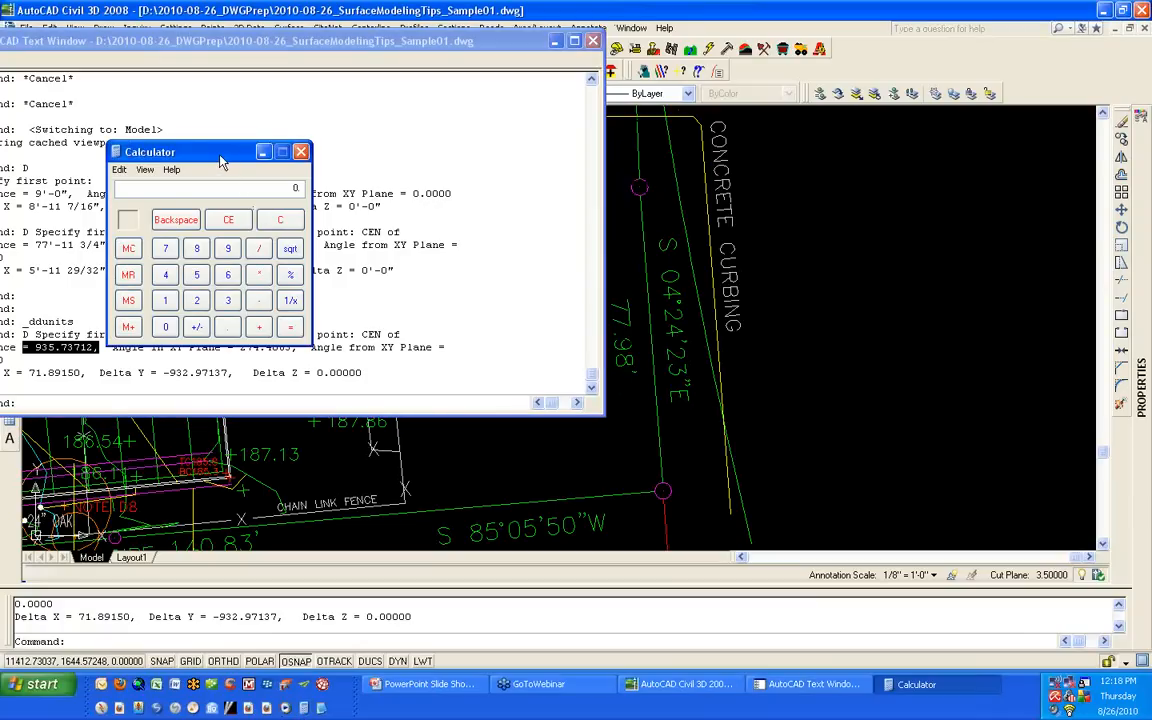
mouse_move(197, 139)
mouse_down()
mouse_move(703, 117)
mouse_move(942, 131)
mouse_up()
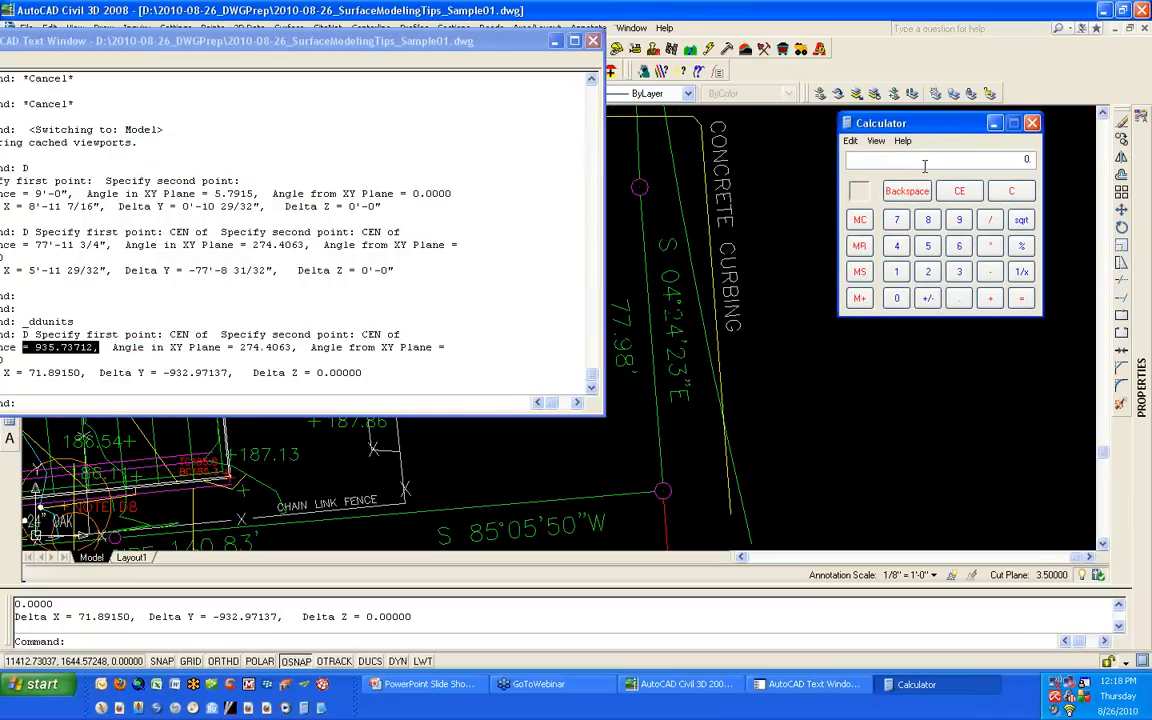
Step: Divide 935.73712 by the labeled length 77.98 in Calculator, and close the text window and Calculator
text(935.73)
text(712)
text(77.98)
key(Return)
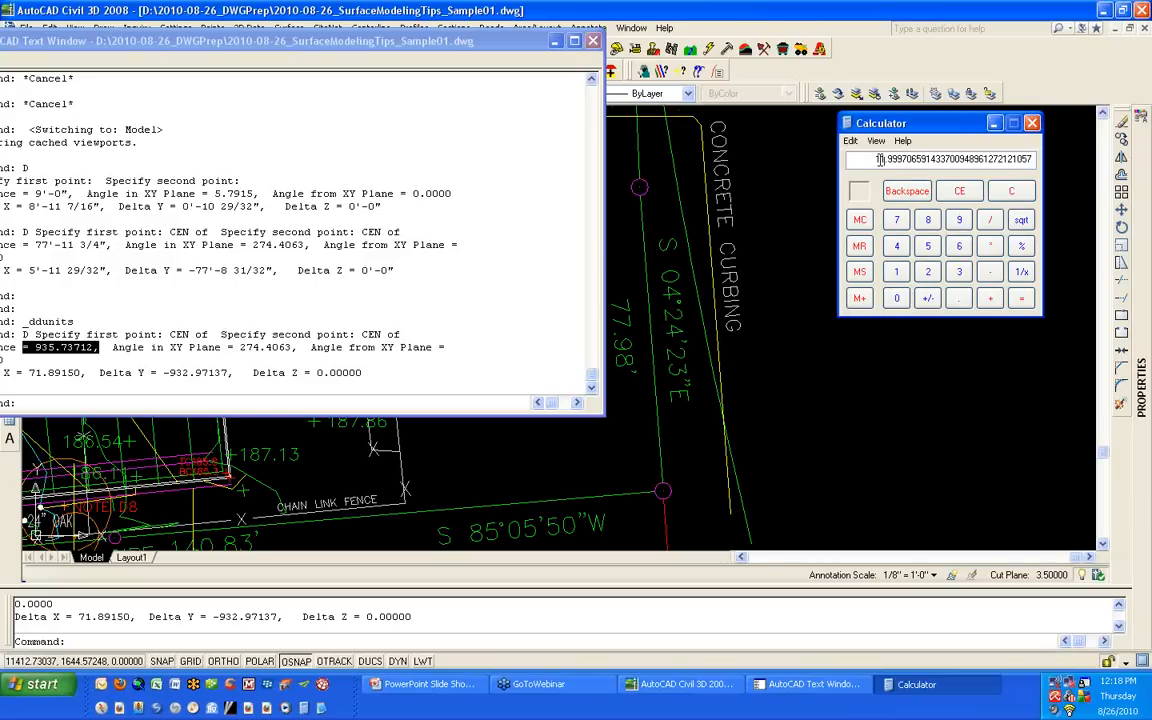
click(594, 41)
click(1032, 122)
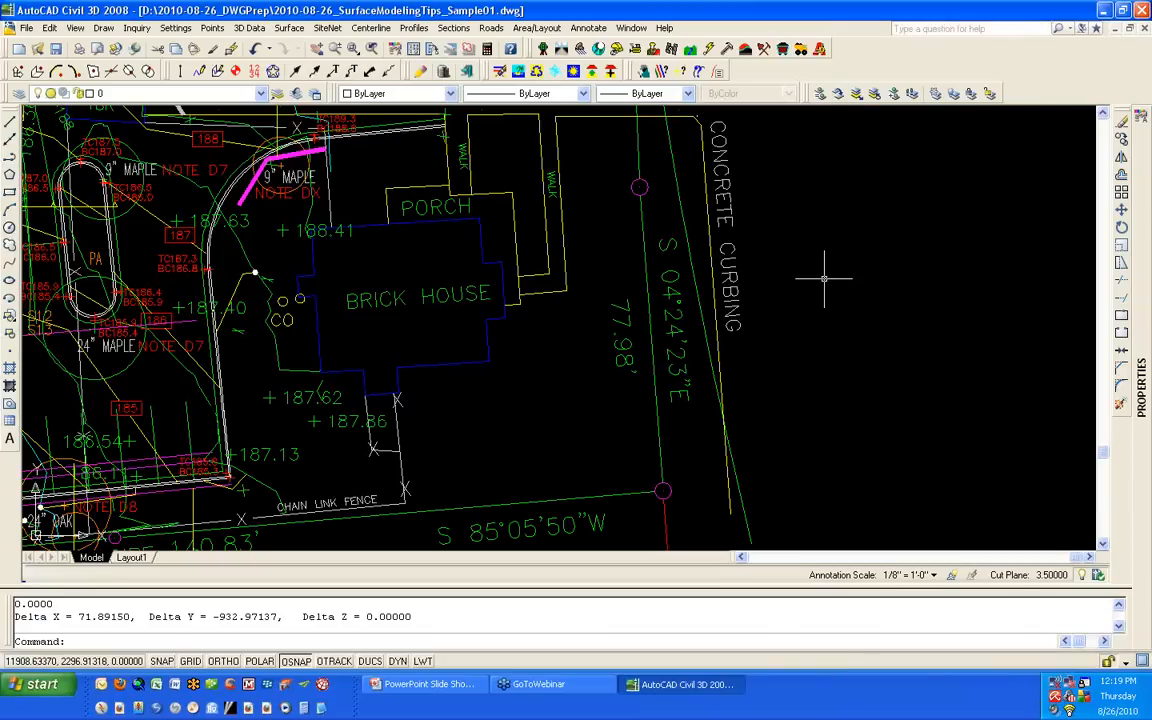
Step: Measure the width of a parking stall between two adjacent stripe ends near the 183.26 spot elevation
scroll(822, 278, down, 6)
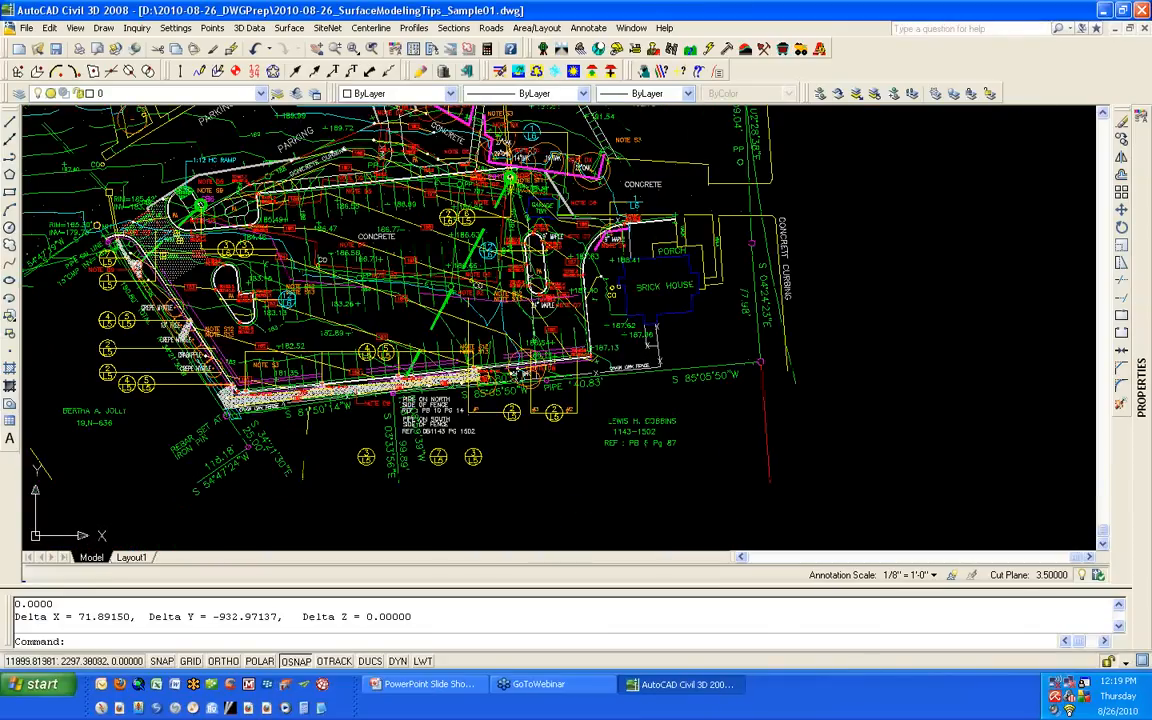
scroll(530, 300, up, 8)
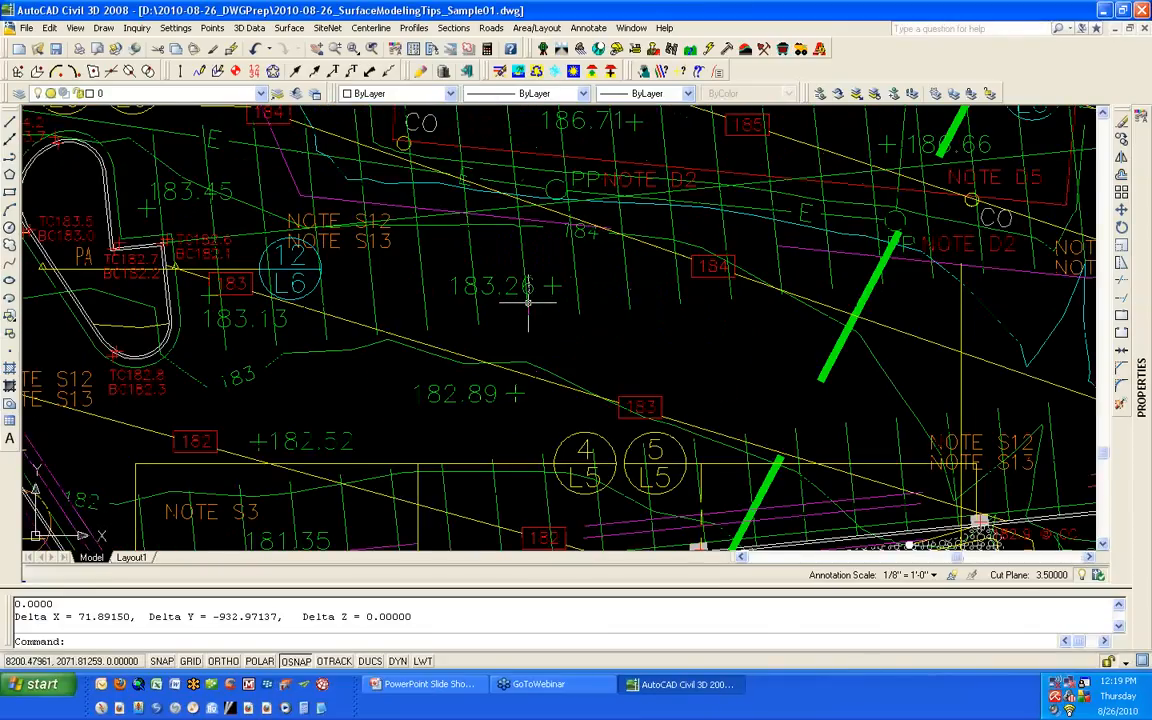
scroll(528, 300, up, 2)
text(d)
key(Return)
click(528, 324)
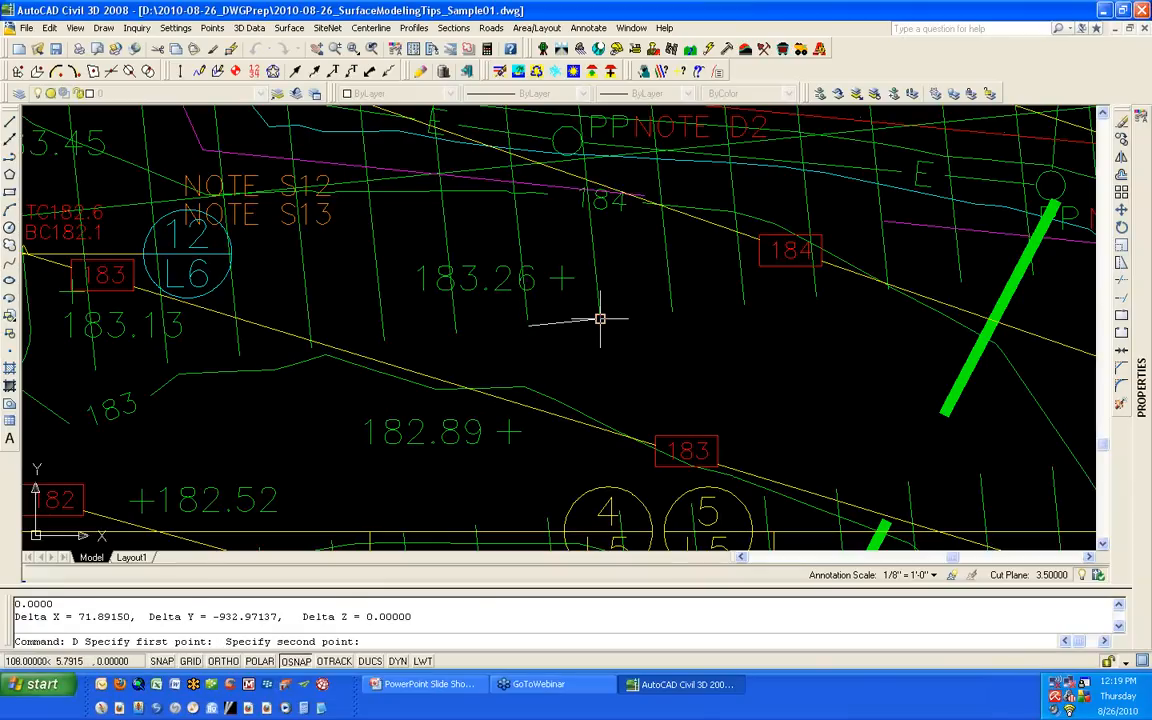
click(600, 319)
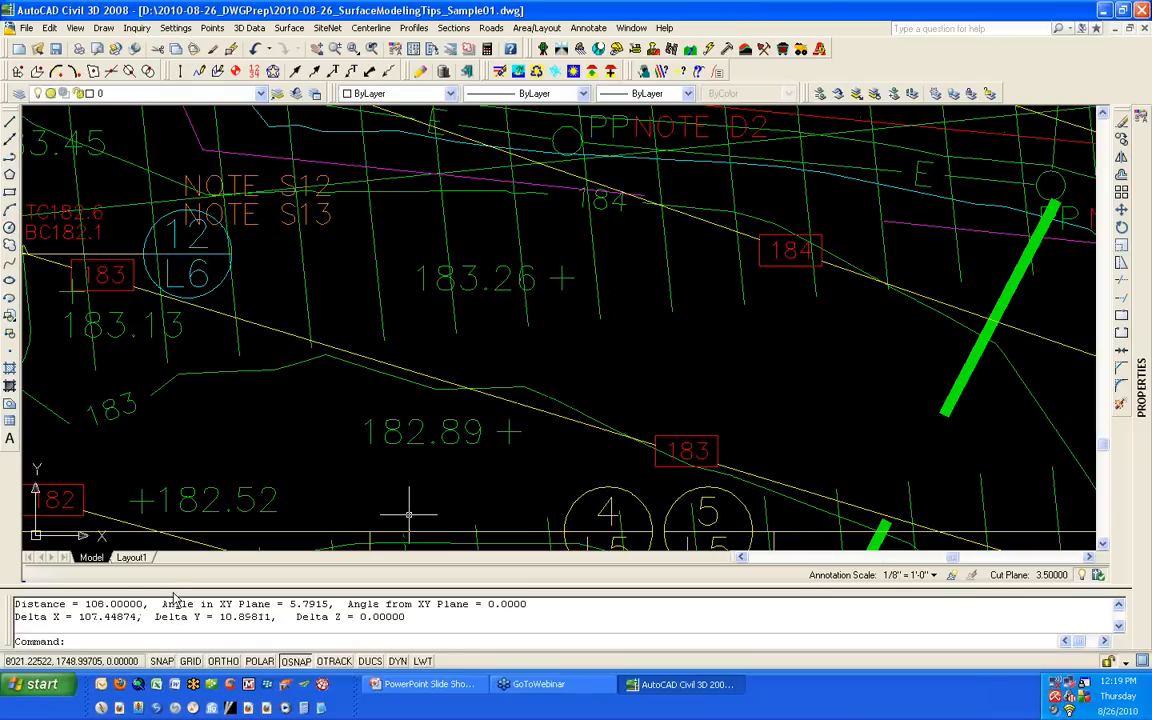
Step: Review the layer list for frozen layers with the whole site plan in view
scroll(260, 418, down, 8)
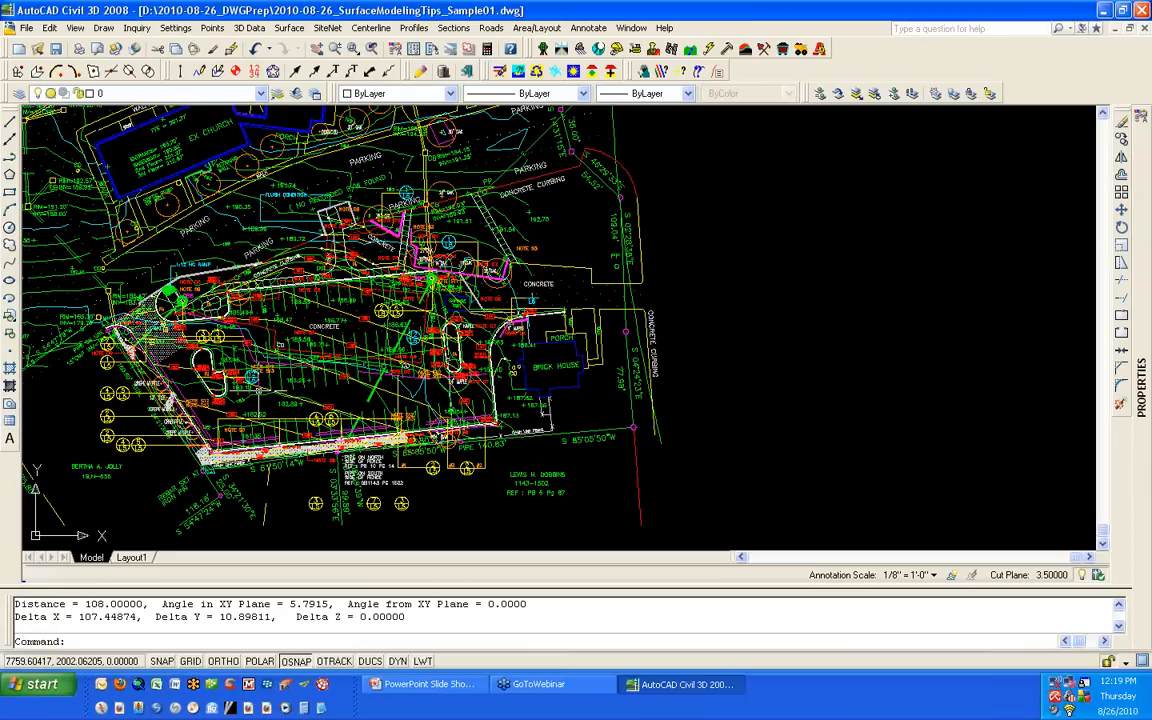
scroll(399, 292, down, 2)
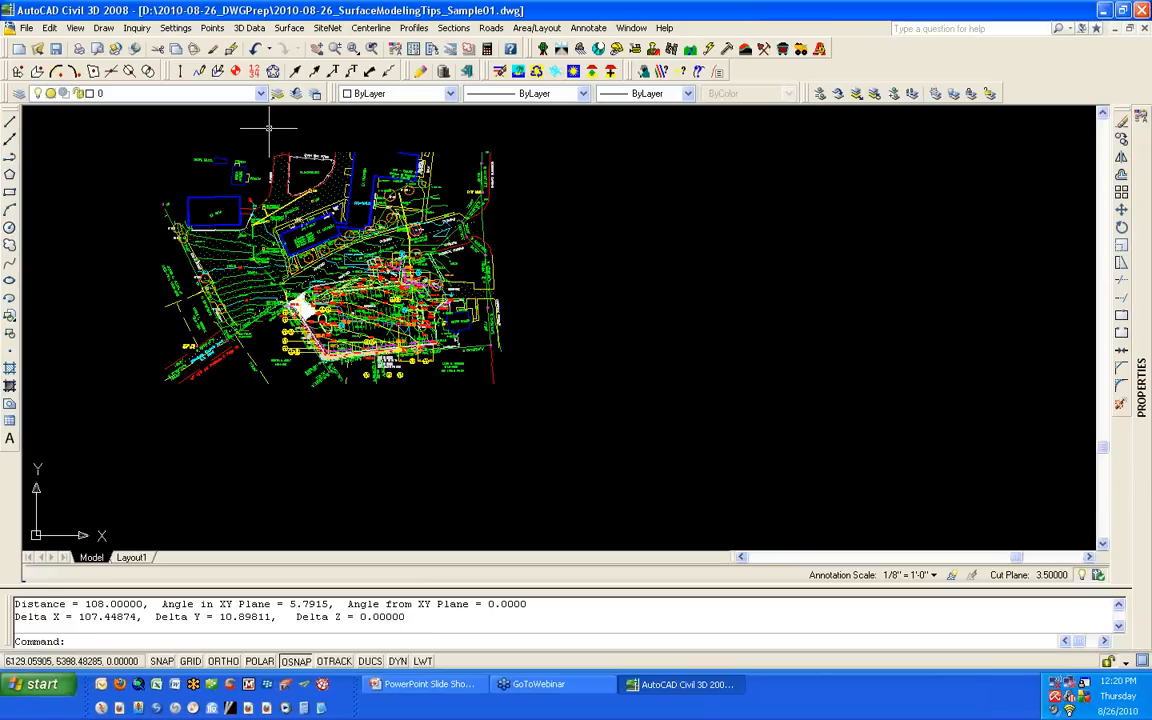
click(261, 94)
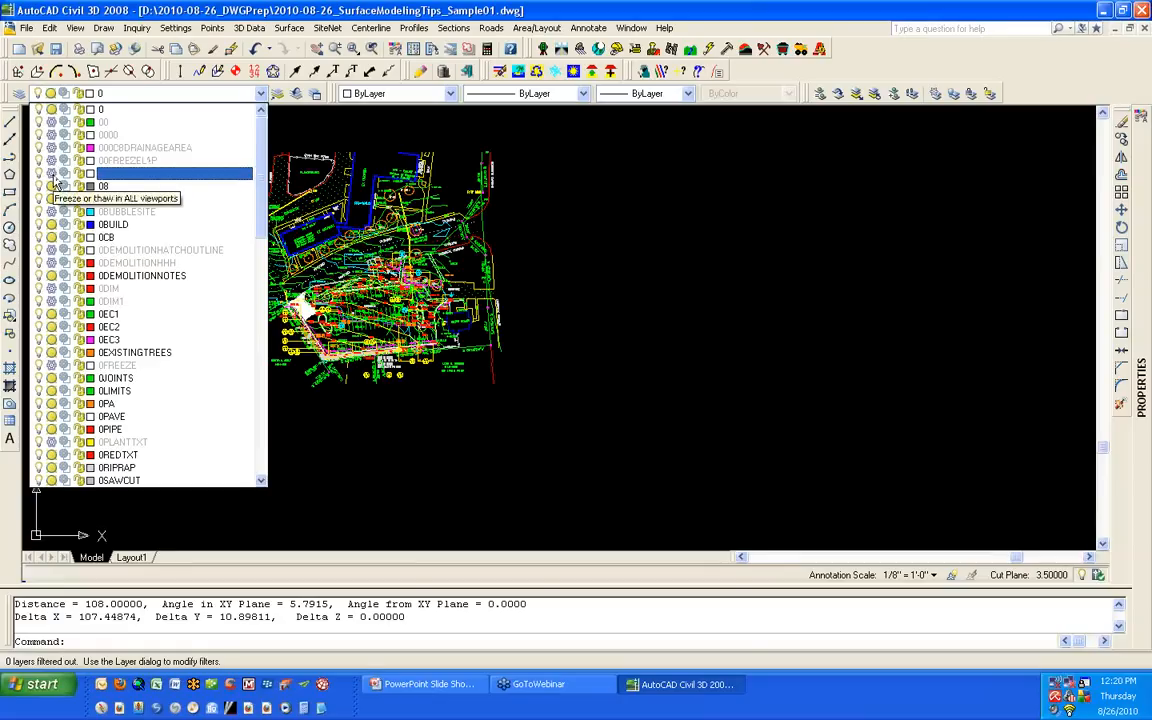
click(585, 214)
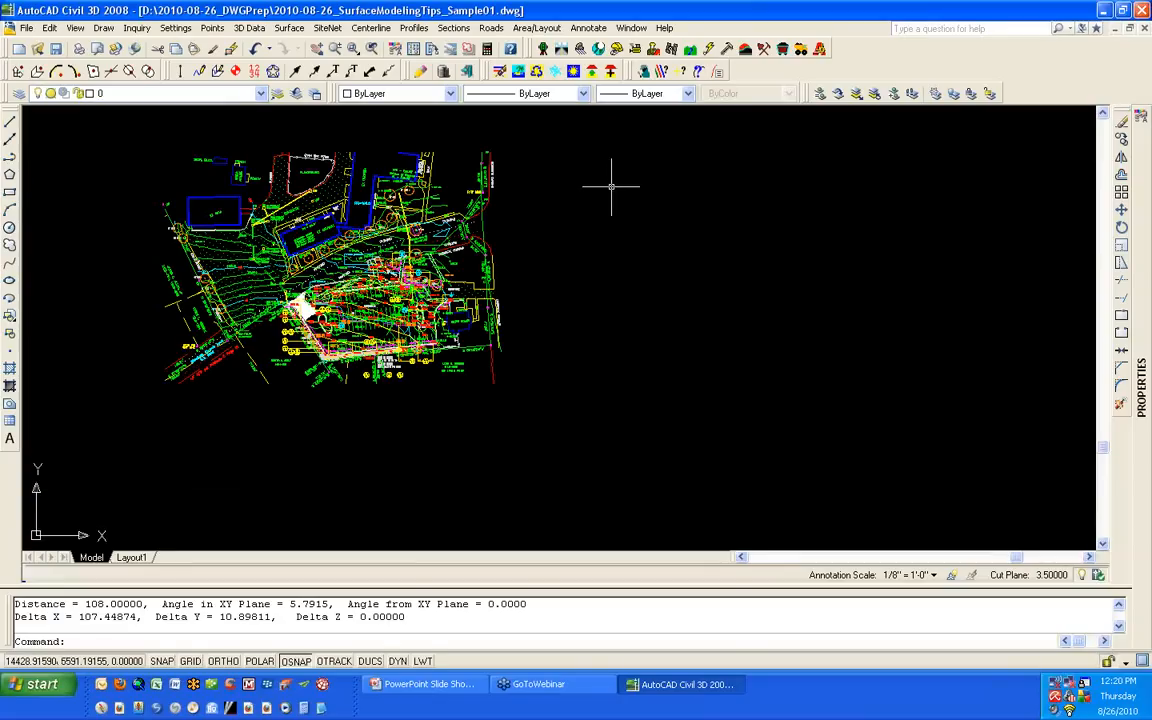
Step: Thaw every layer and turn every layer on with the command-line -LAYER command, using the wildcard *
text(-LAYER)
key(Return)
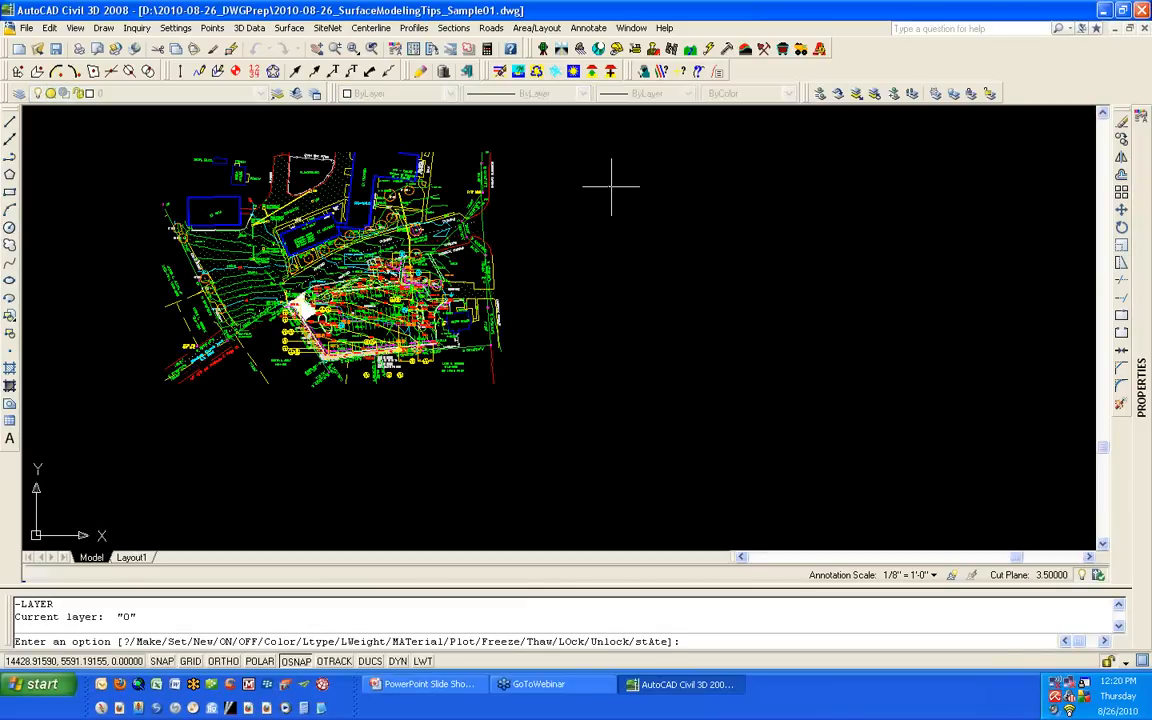
text(T)
key(Return)
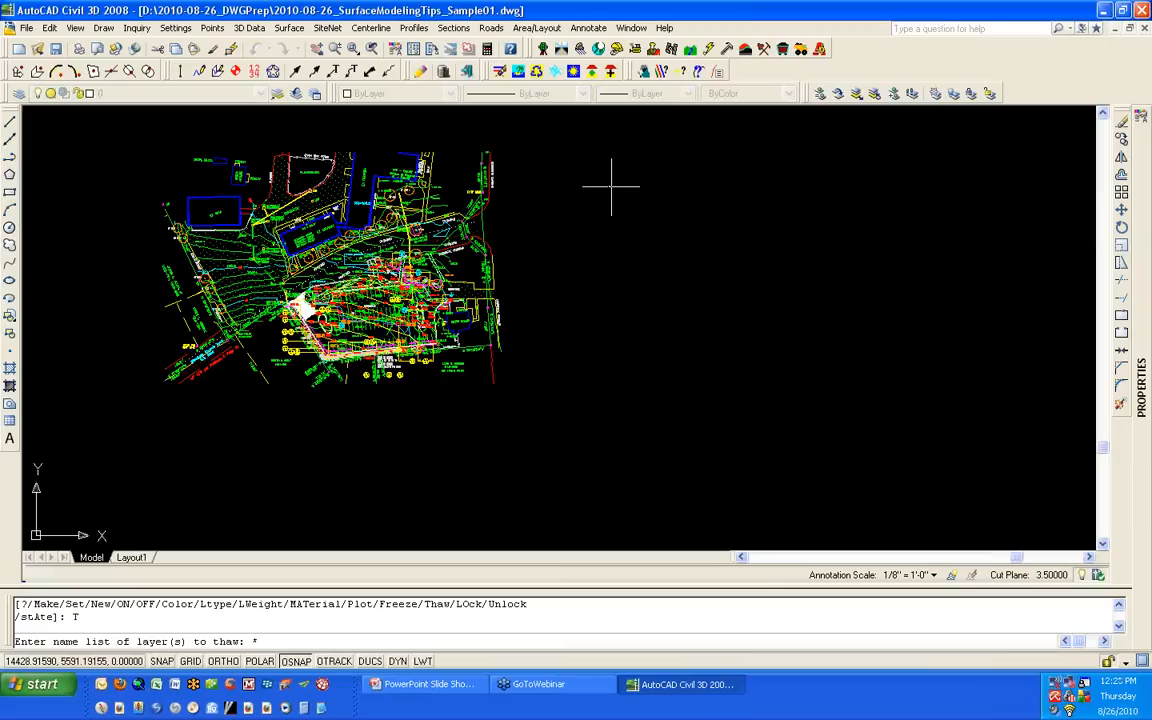
text(*)
key(Return)
text(ON)
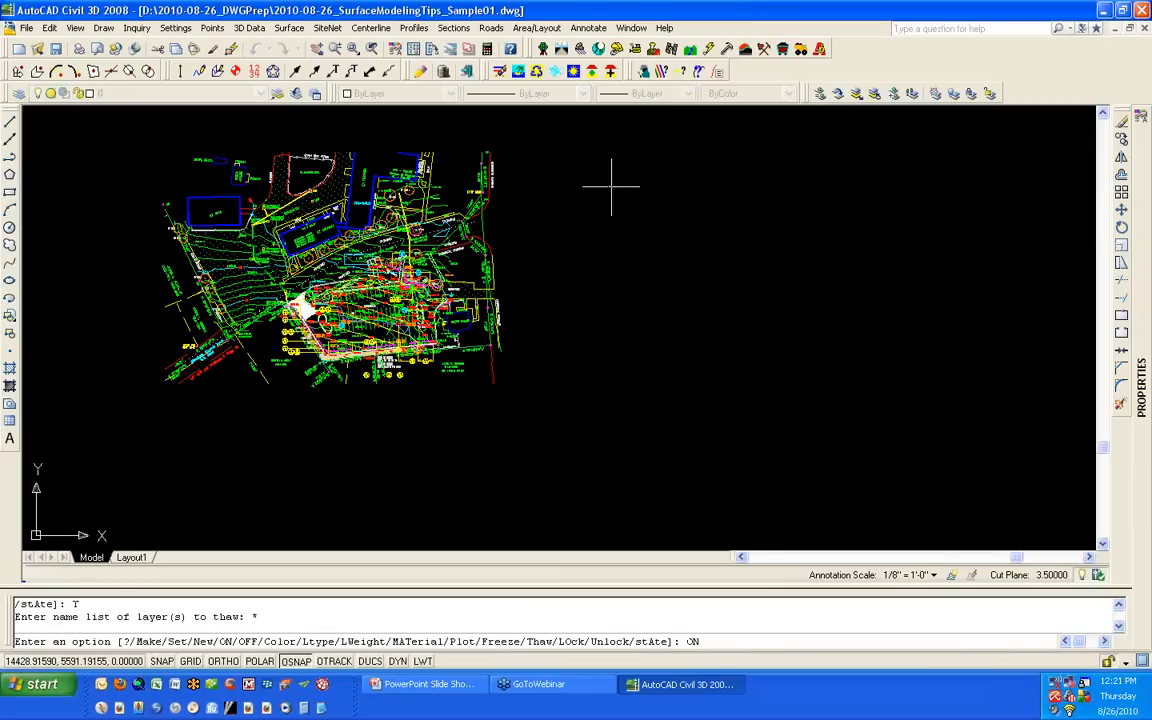
key(Return)
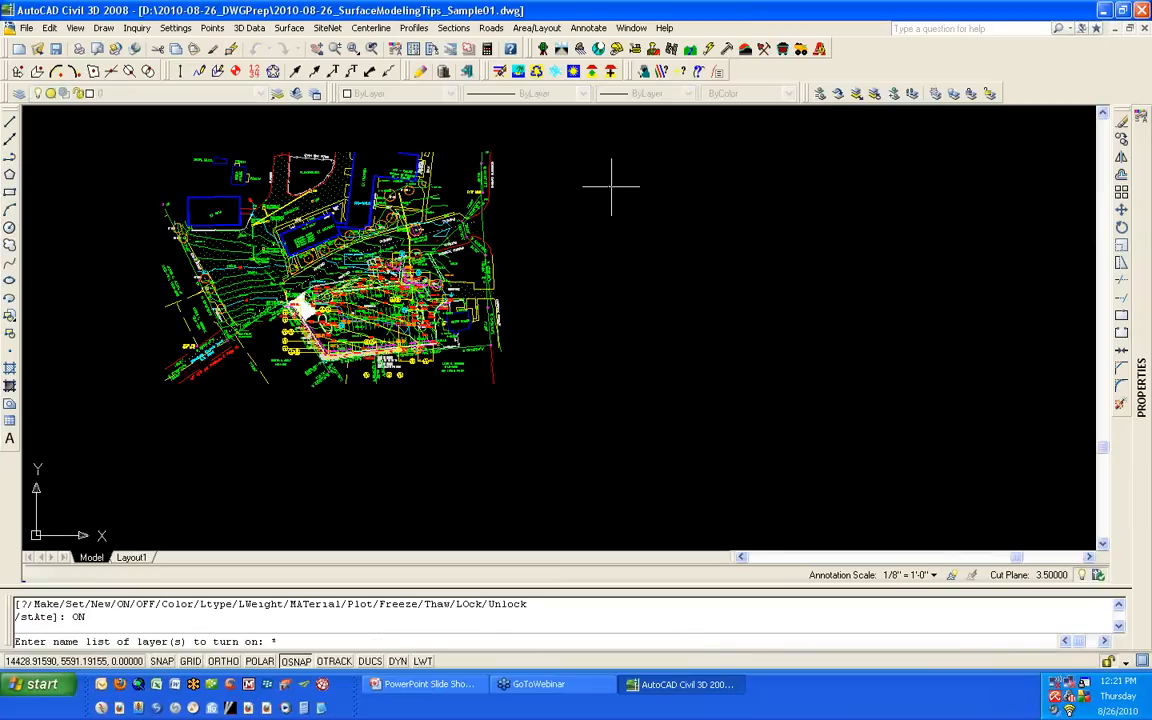
text(*)
key(Return)
key(Return)
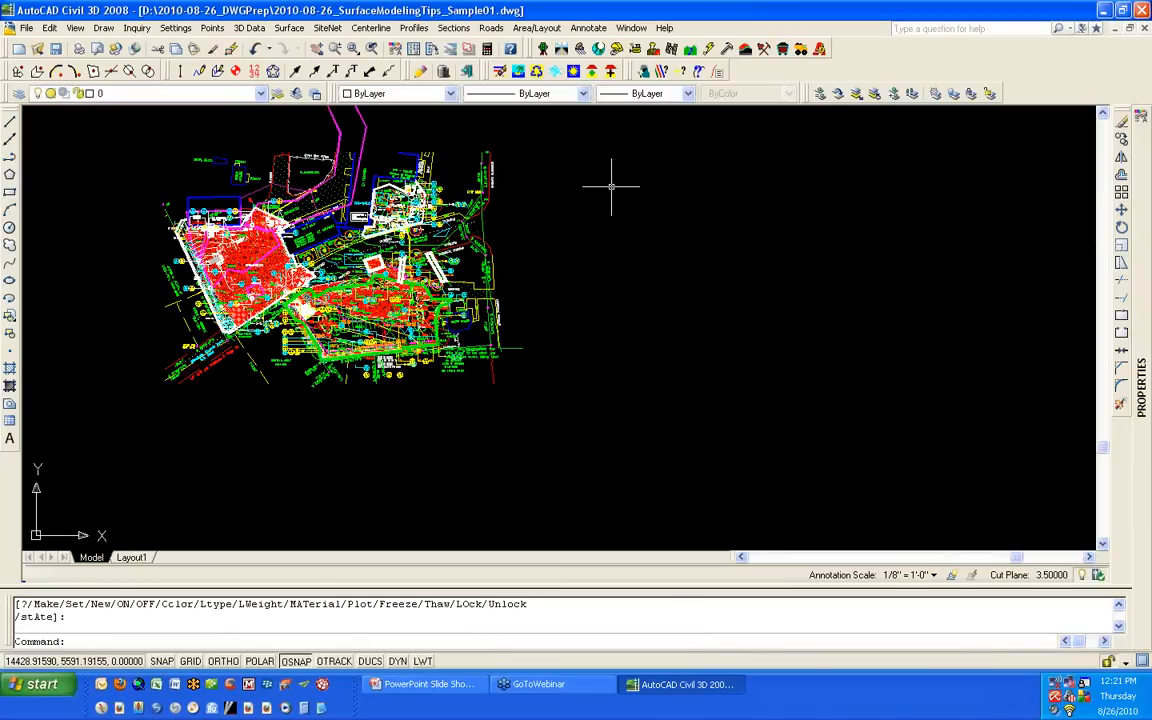
Step: Scale all objects in model space by a factor of 1/12 about the base point 0,0
scroll(604, 238, down, 3)
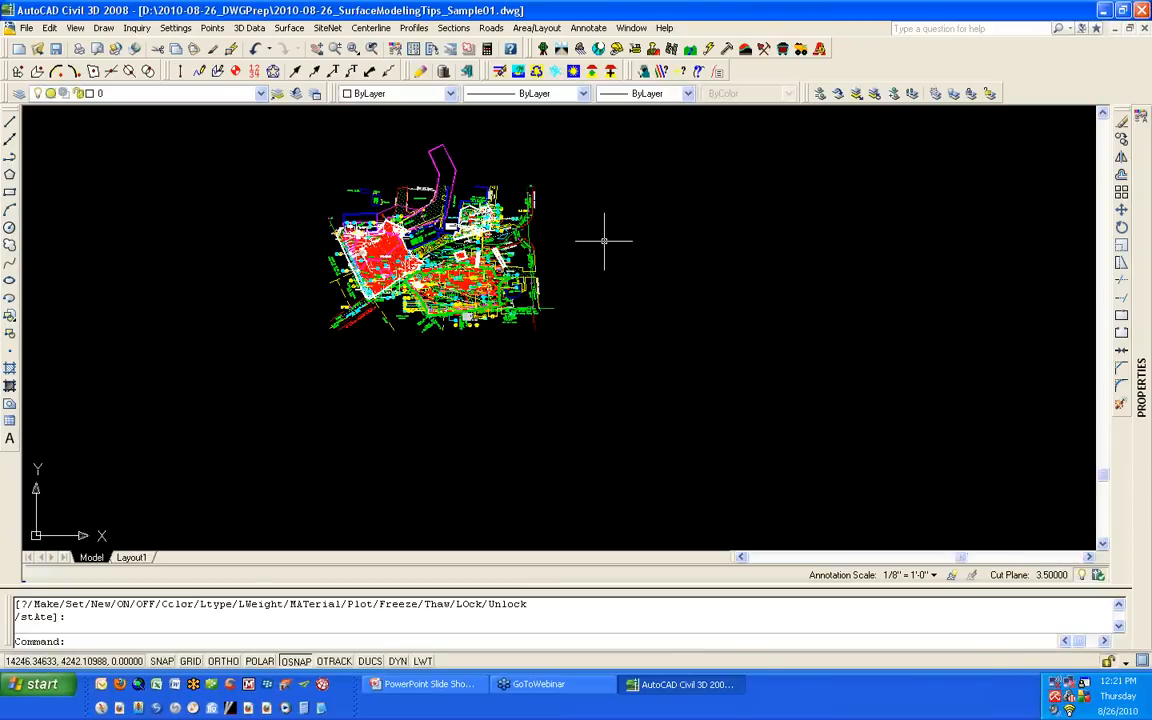
text(SCALE)
key(Return)
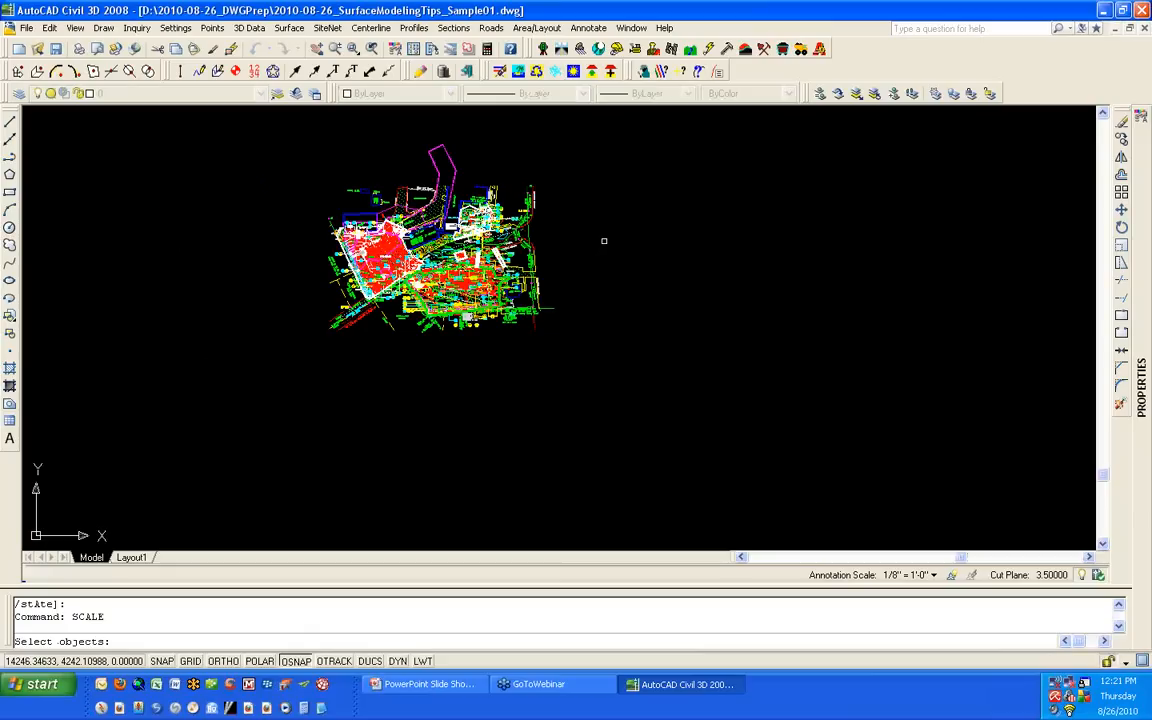
text(ALL)
key(Return)
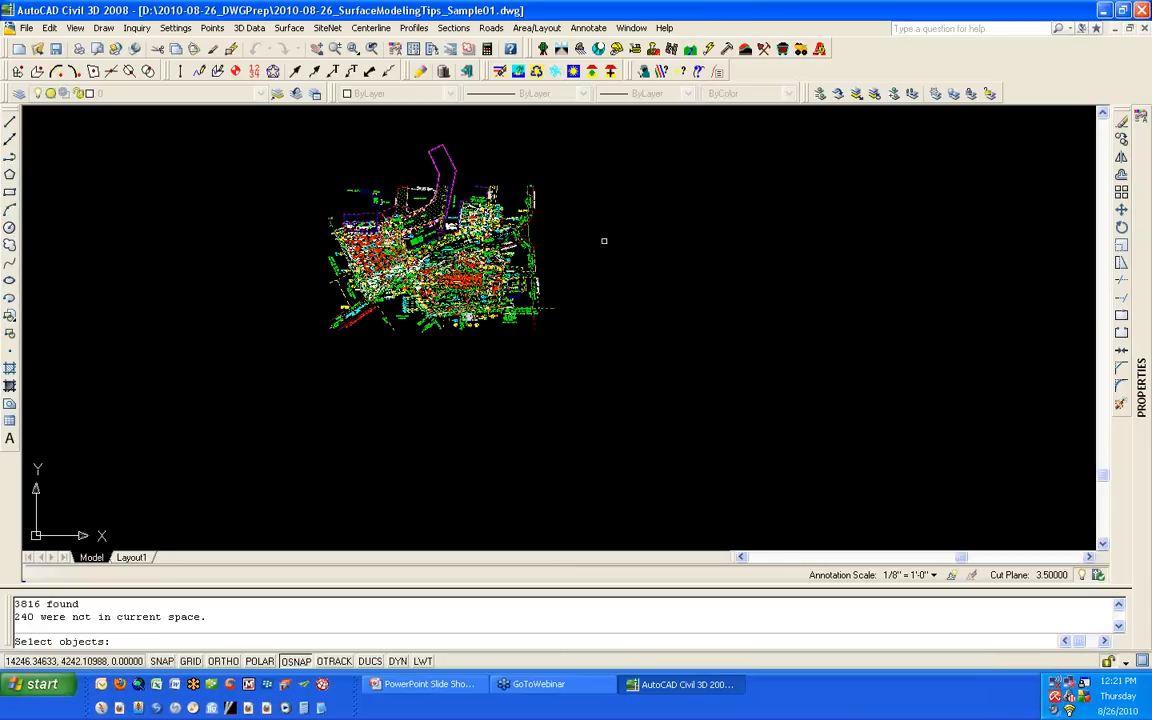
key(Return)
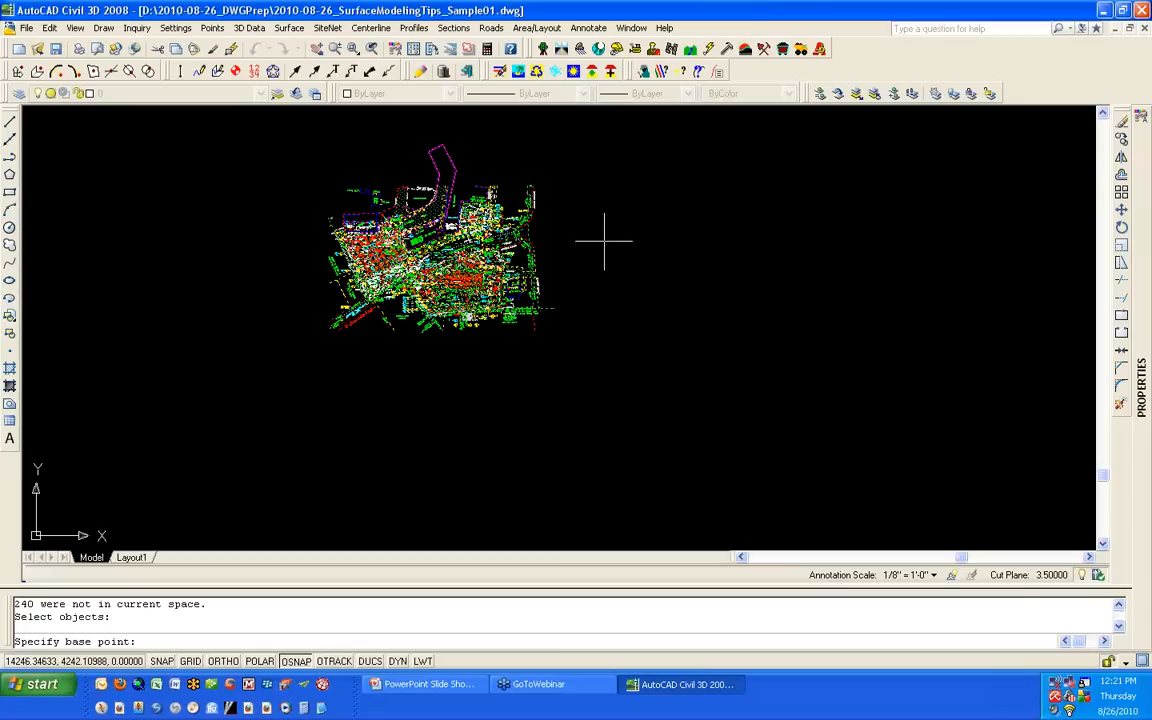
text(0,0)
key(Return)
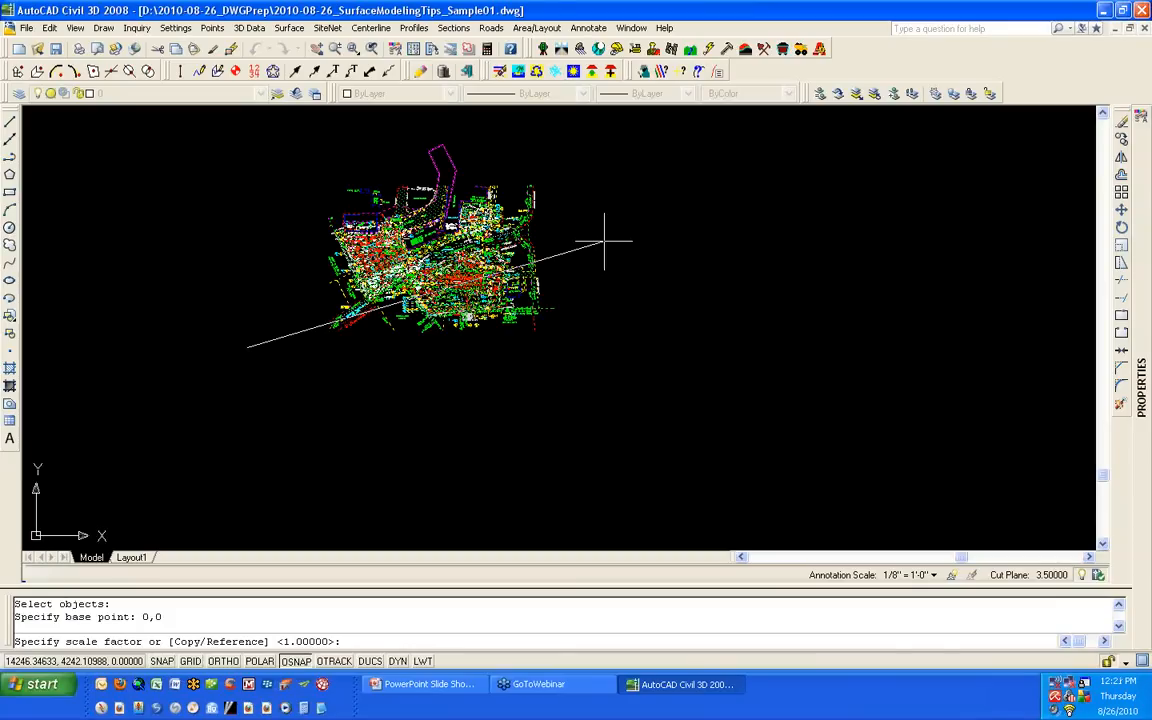
text(1/12)
key(Return)
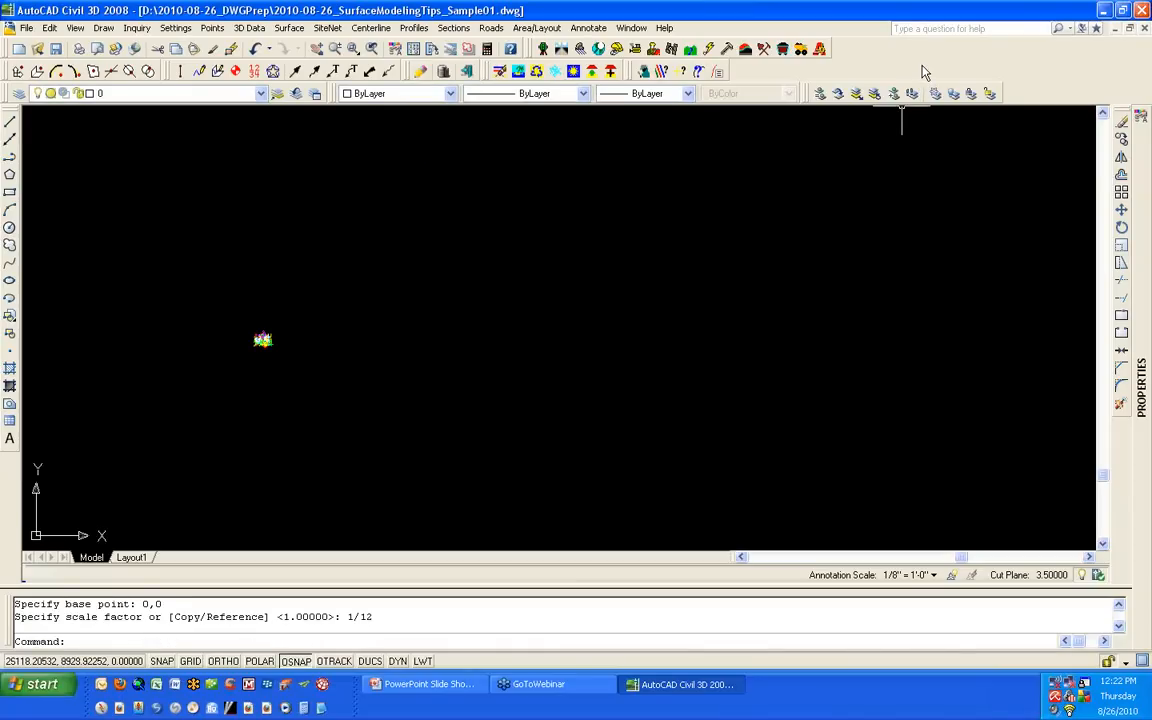
Step: Restore the previous layer settings for the scaled site plan
click(259, 343)
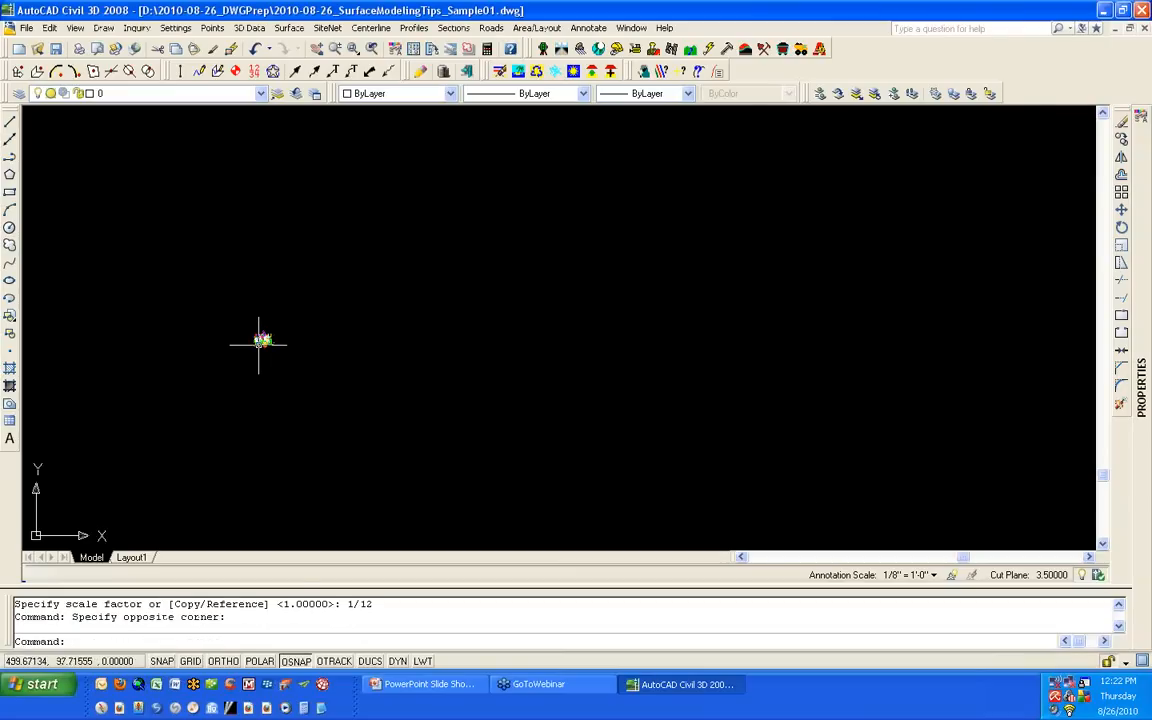
scroll(259, 343, up, 10)
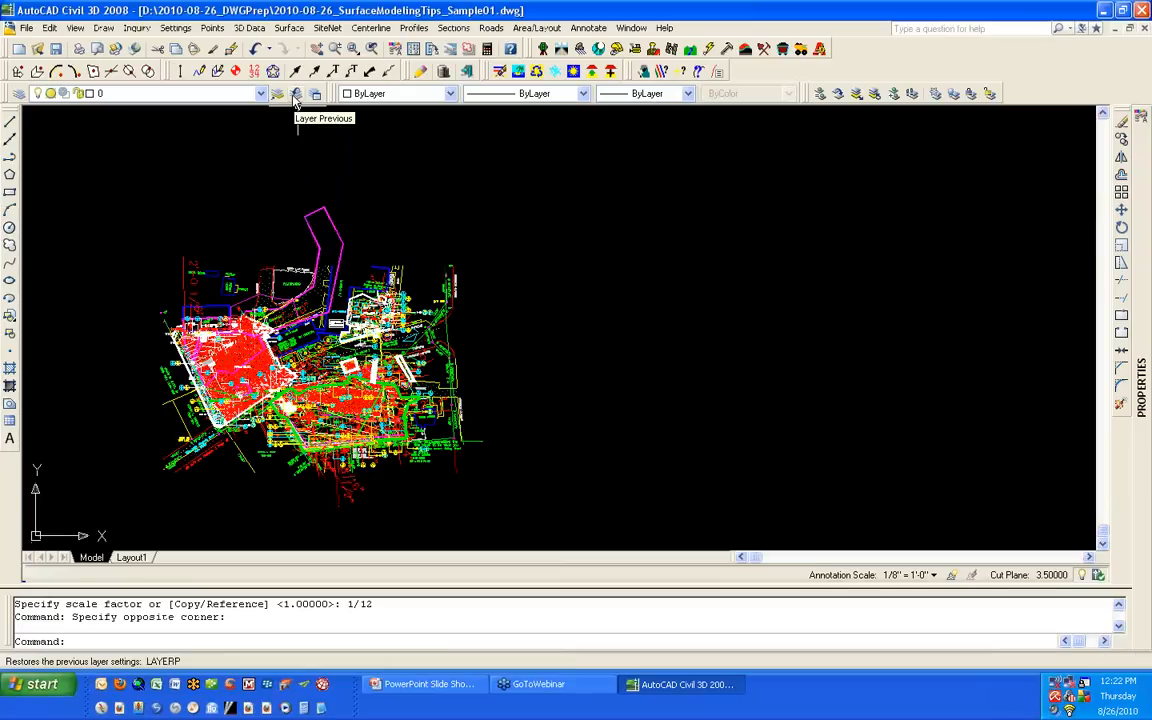
click(296, 96)
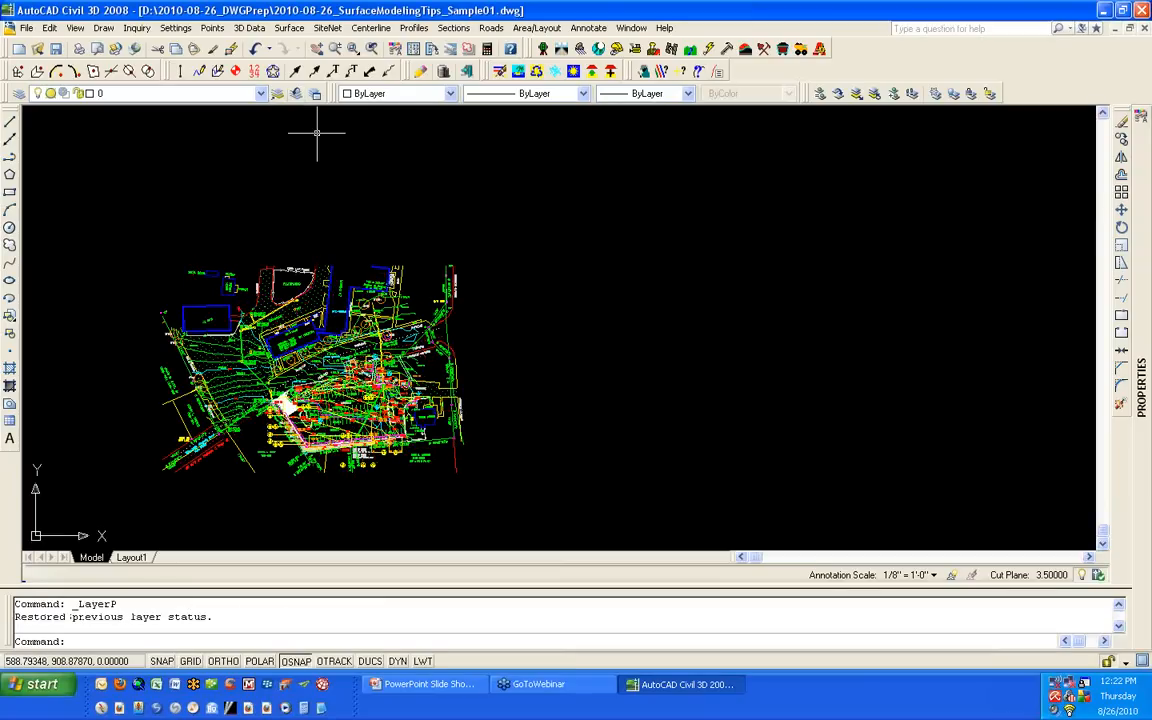
Step: Measure a parking stall's width in the scaled plan between adjacent stripe ends southeast of the CONCRETE label
scroll(342, 478, up, 10)
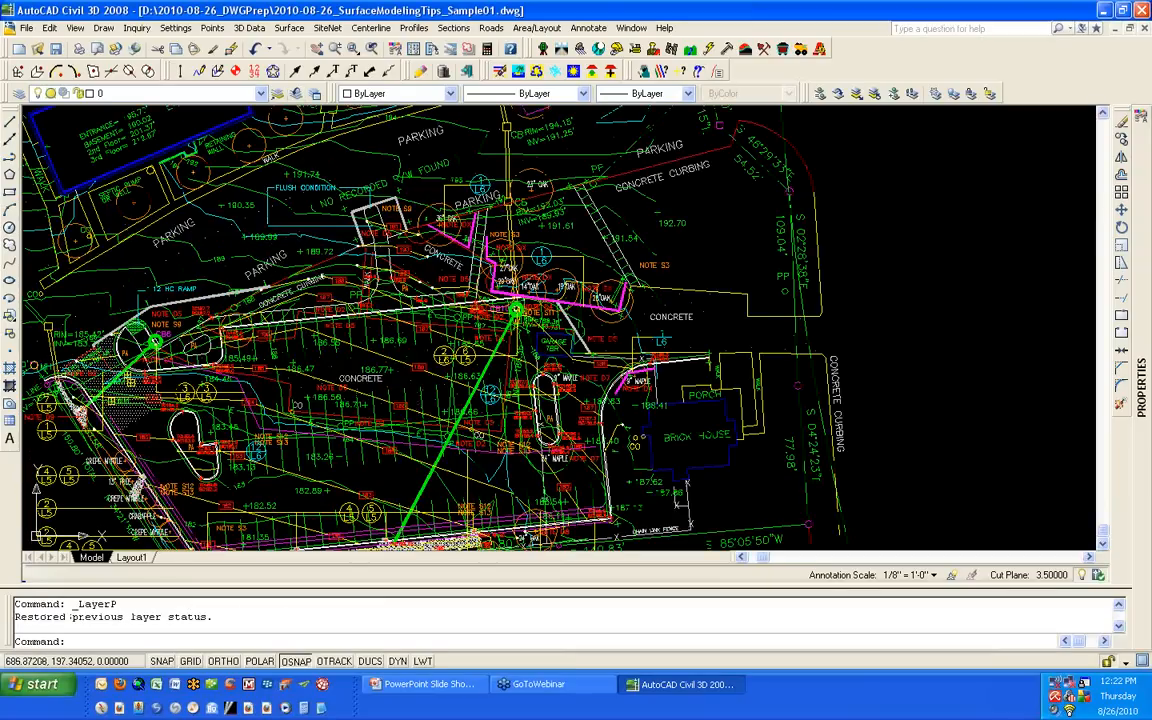
text(D)
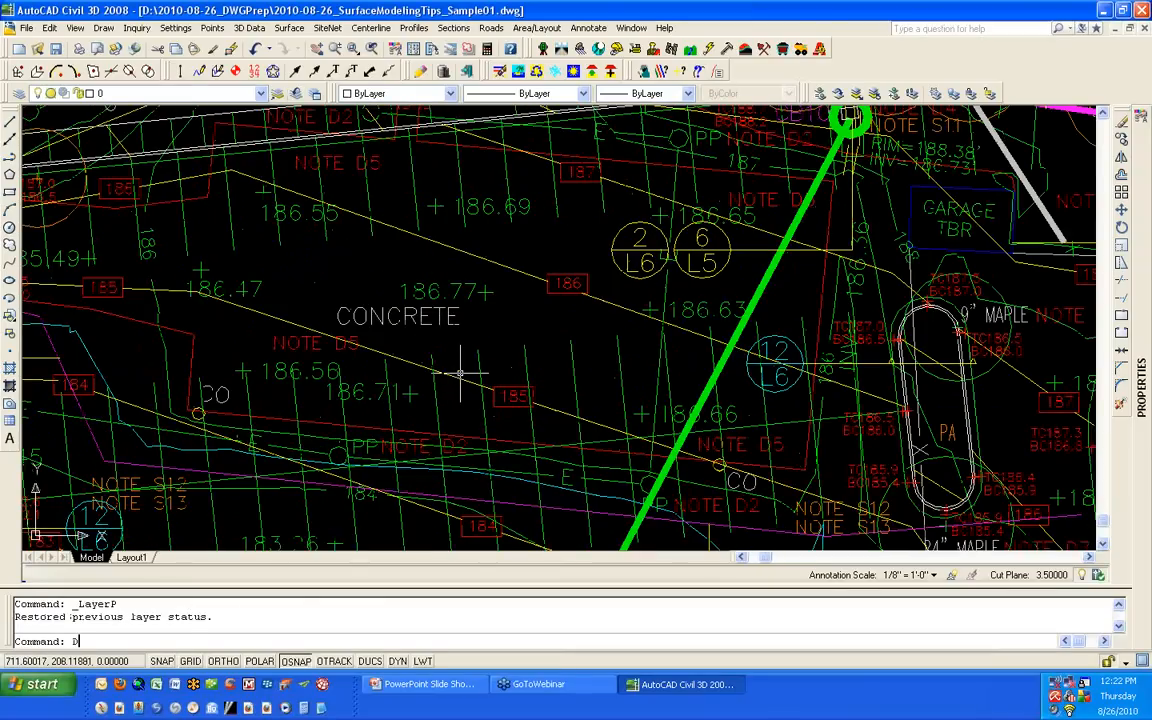
key(Return)
click(477, 349)
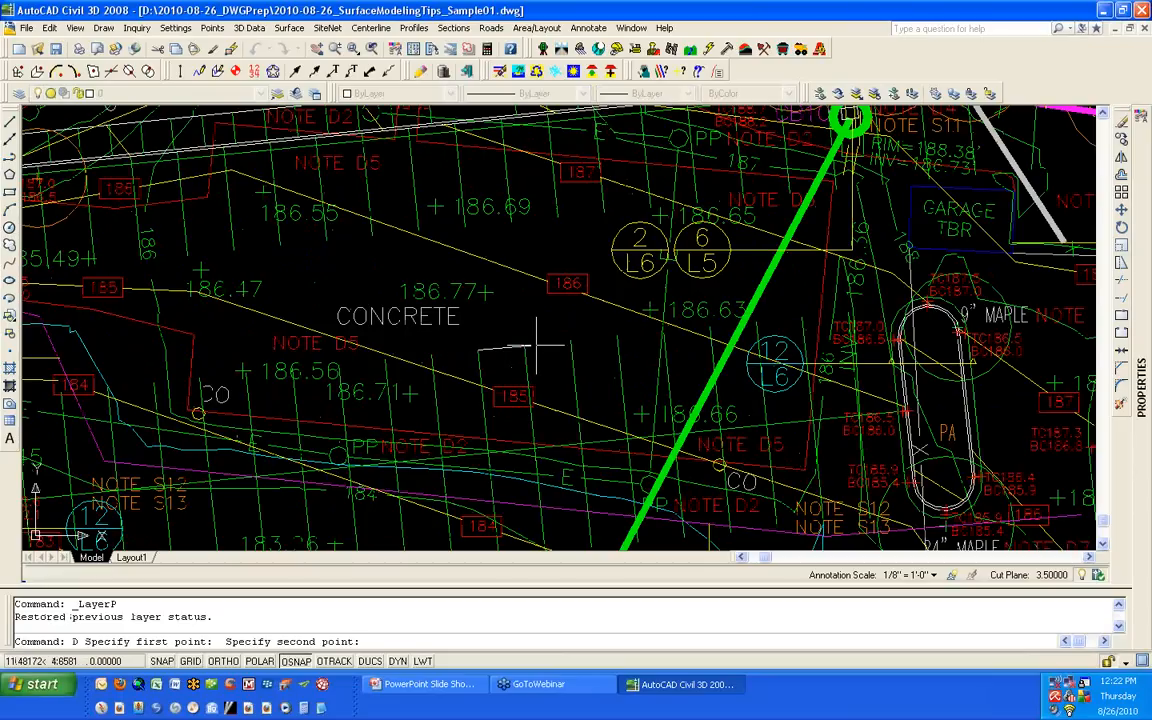
click(522, 342)
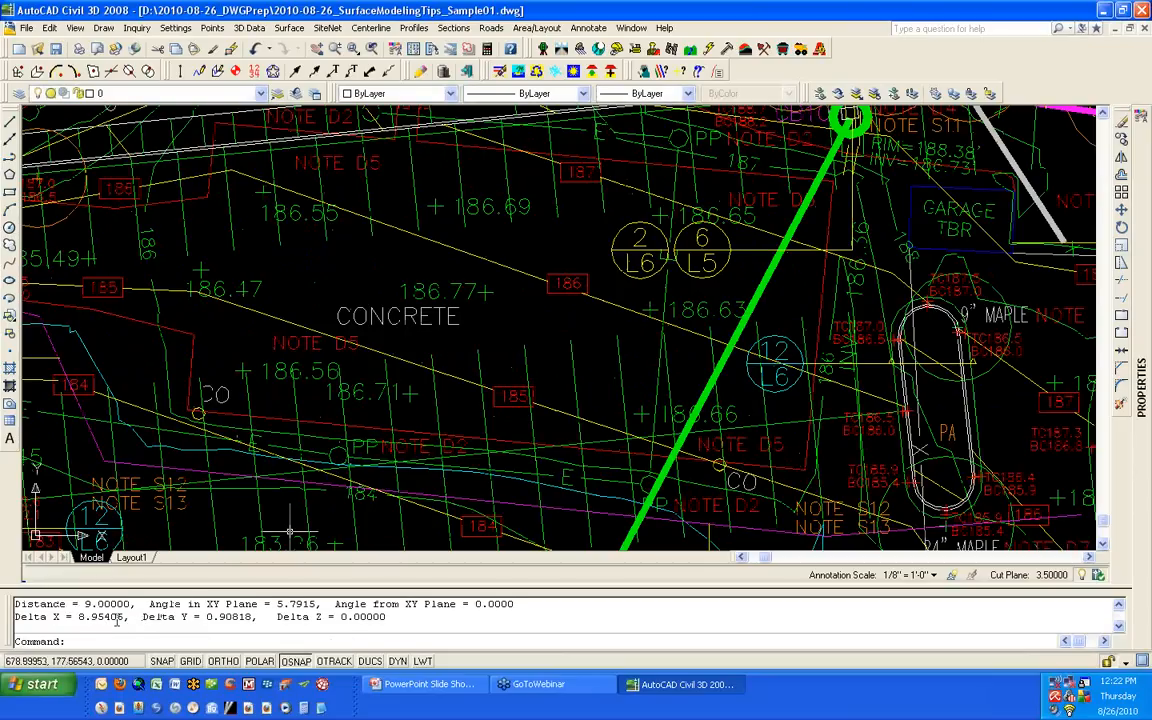
Step: Measure the property line east of the brick house between the centers of its two end markers
scroll(180, 525, down, 6)
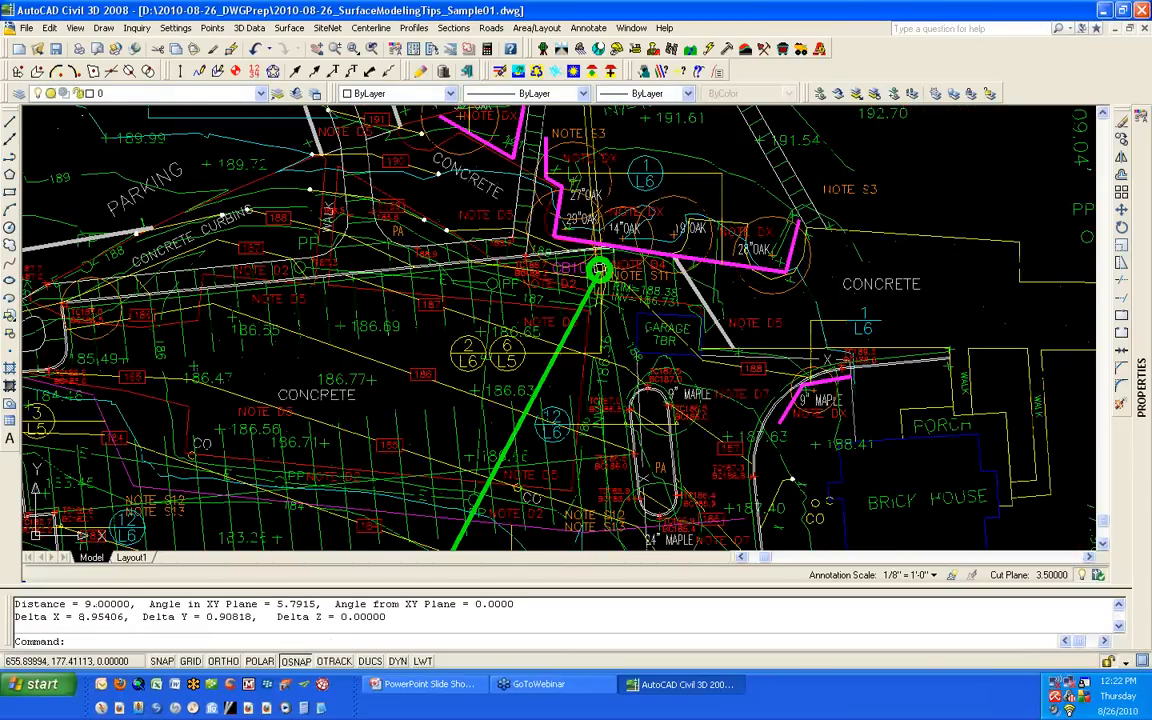
scroll(745, 493, up, 3)
middle_drag(712, 485, 599, 443)
text(d)
key(Return)
text(cen)
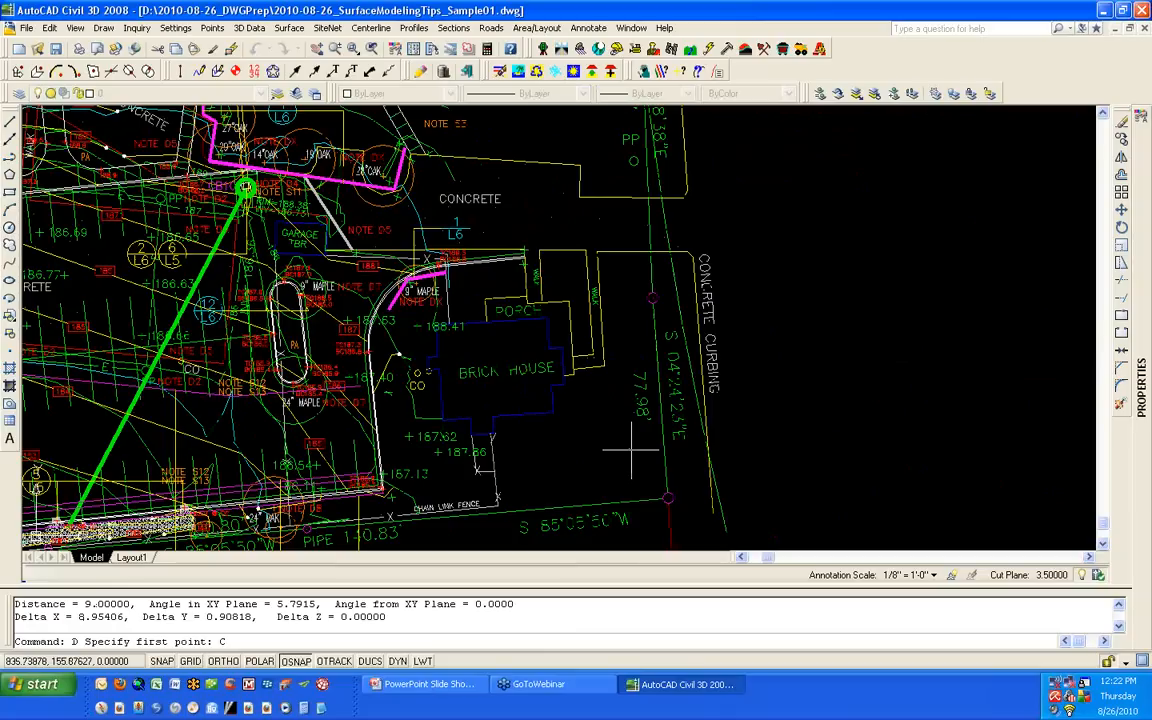
key(Return)
click(653, 302)
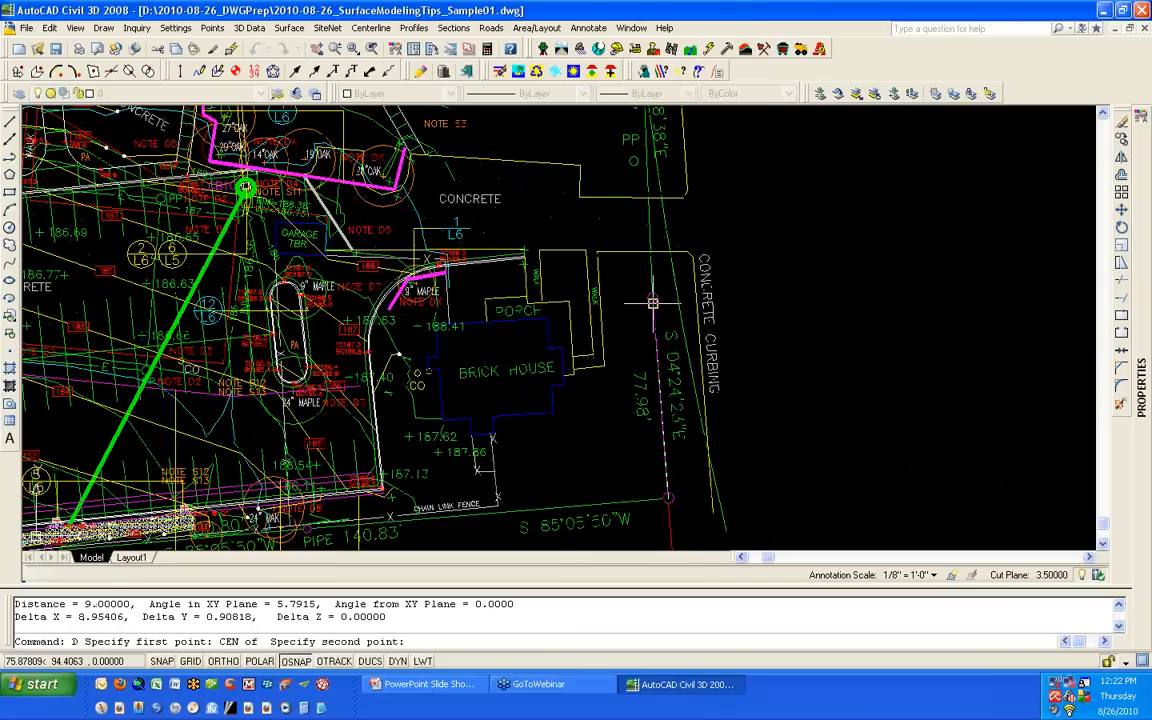
text(CEN)
key(Return)
click(652, 297)
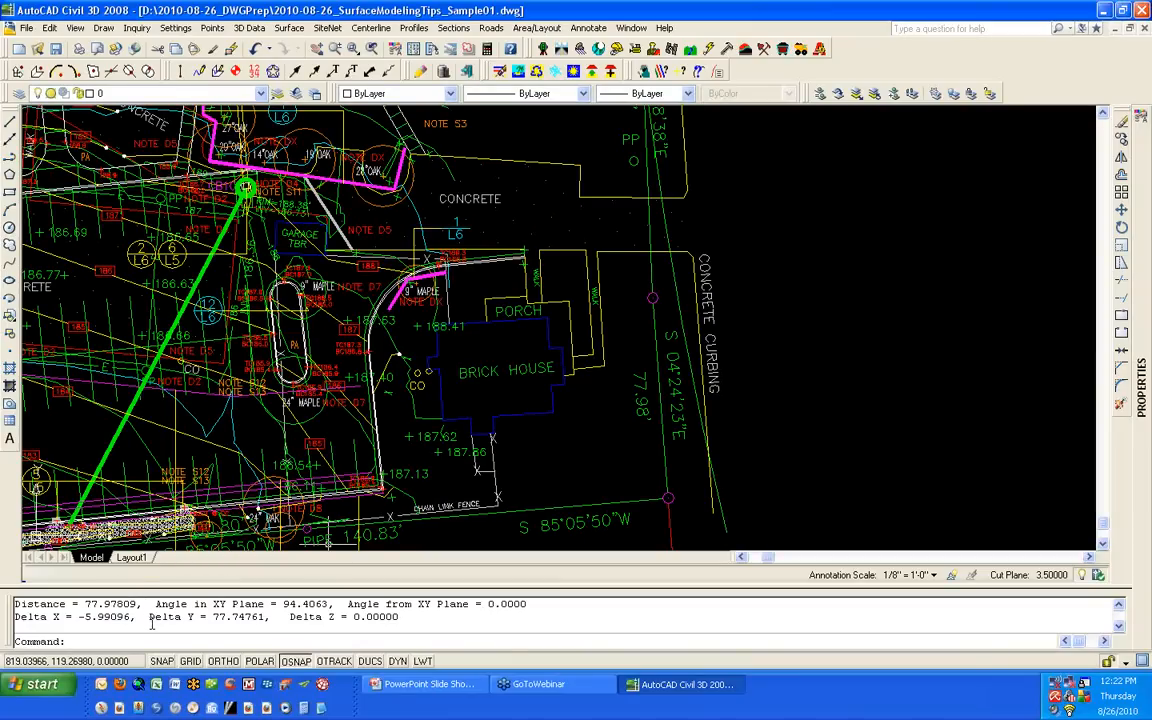
scroll(428, 380, down, 5)
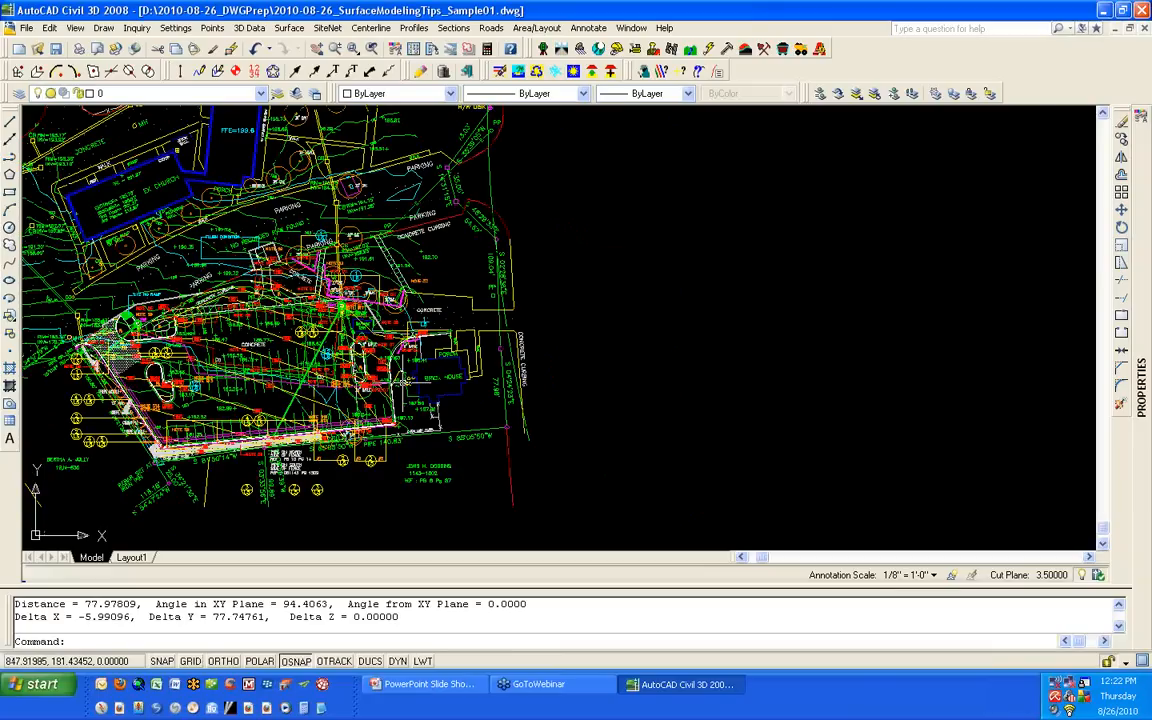
Step: Switch to the PowerPoint slide show and reveal the next bullet on the Surface Model Data slide
click(447, 688)
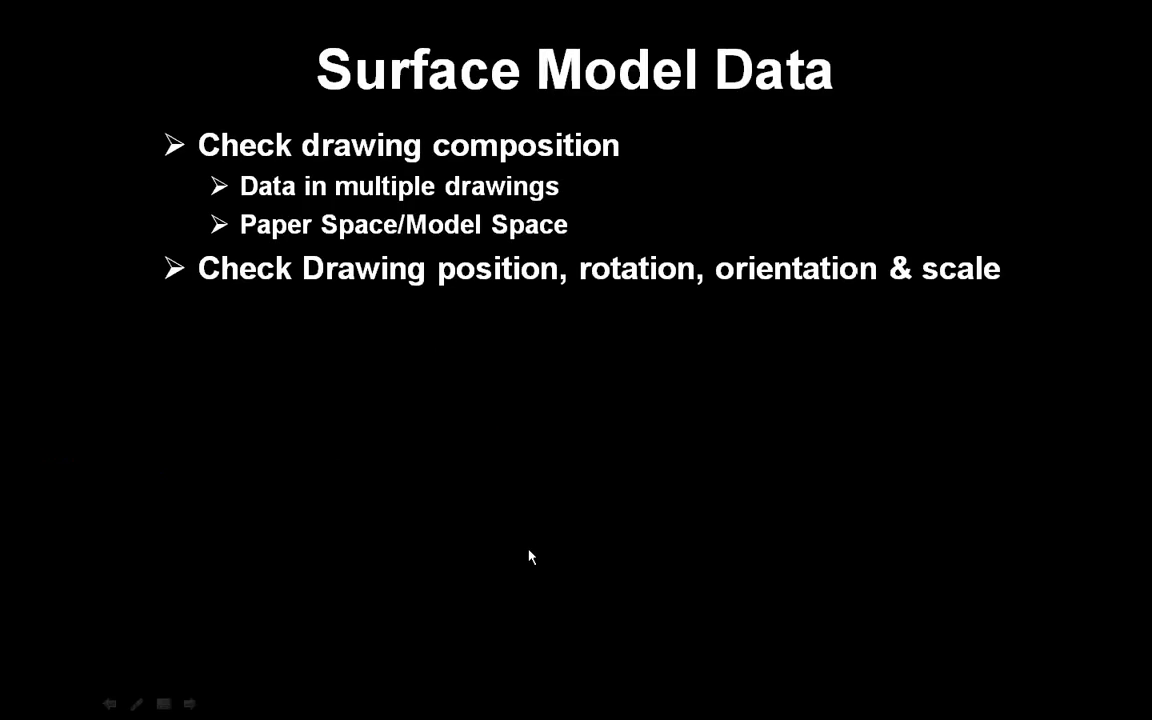
click(529, 550)
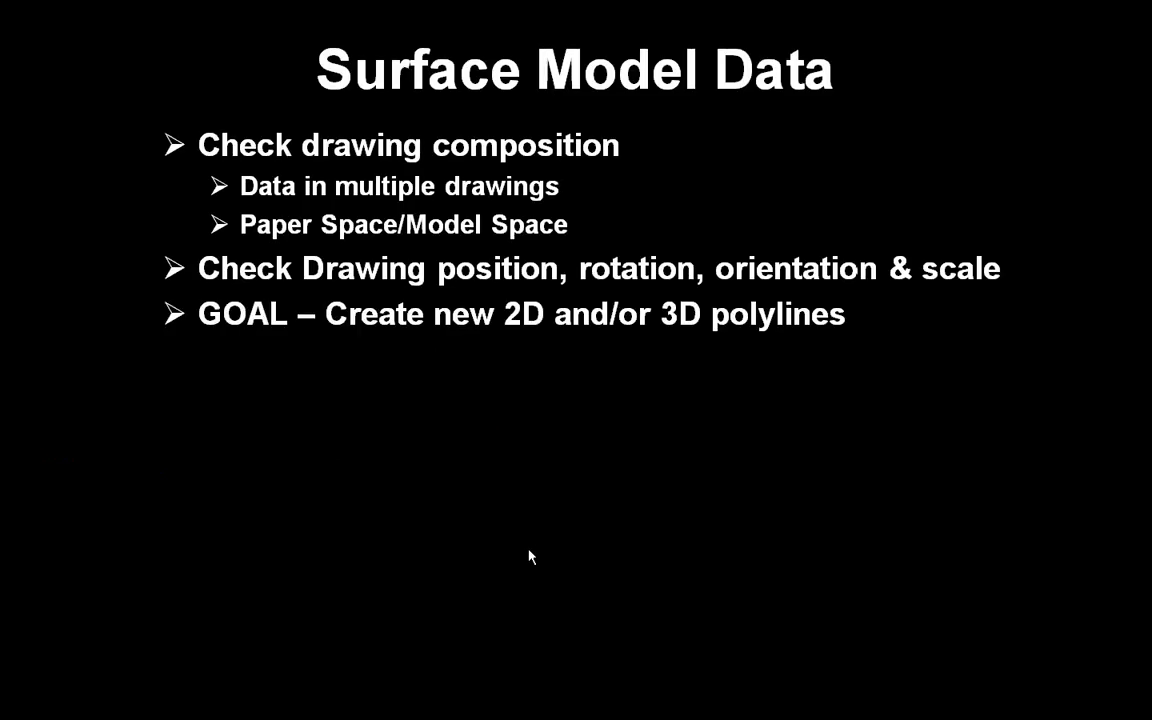
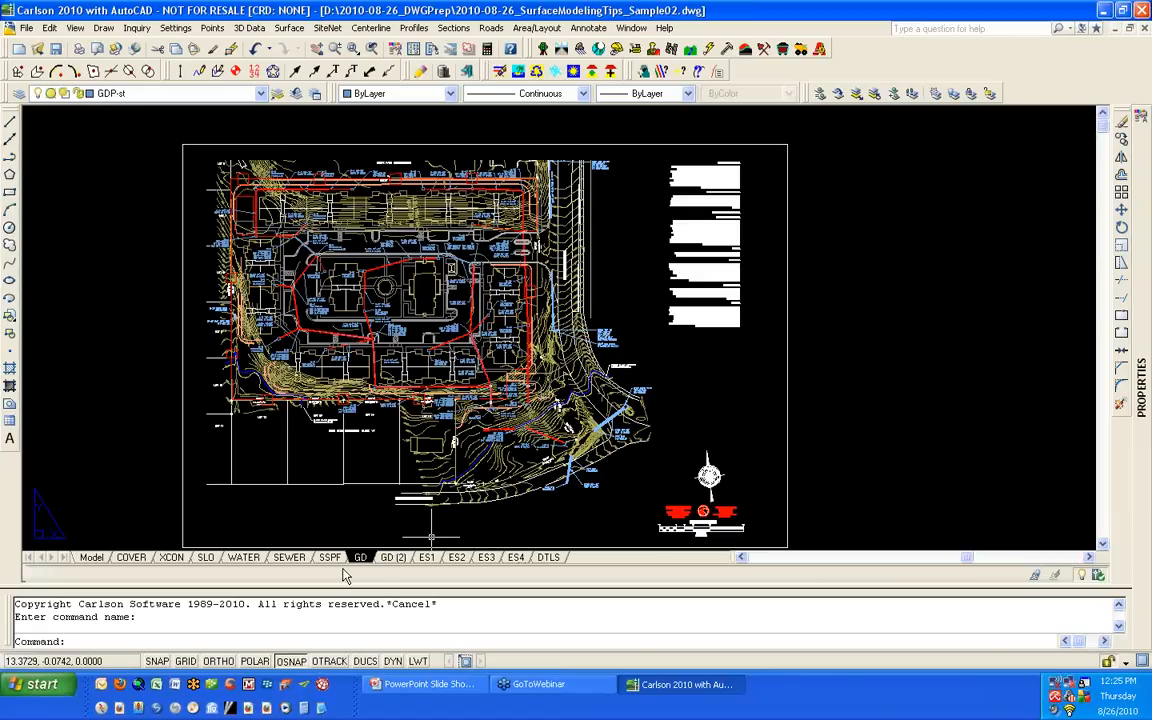
Step: Look at the GD (2) layout of the Sample02 drawing, return to model space and view the list of layers
click(391, 558)
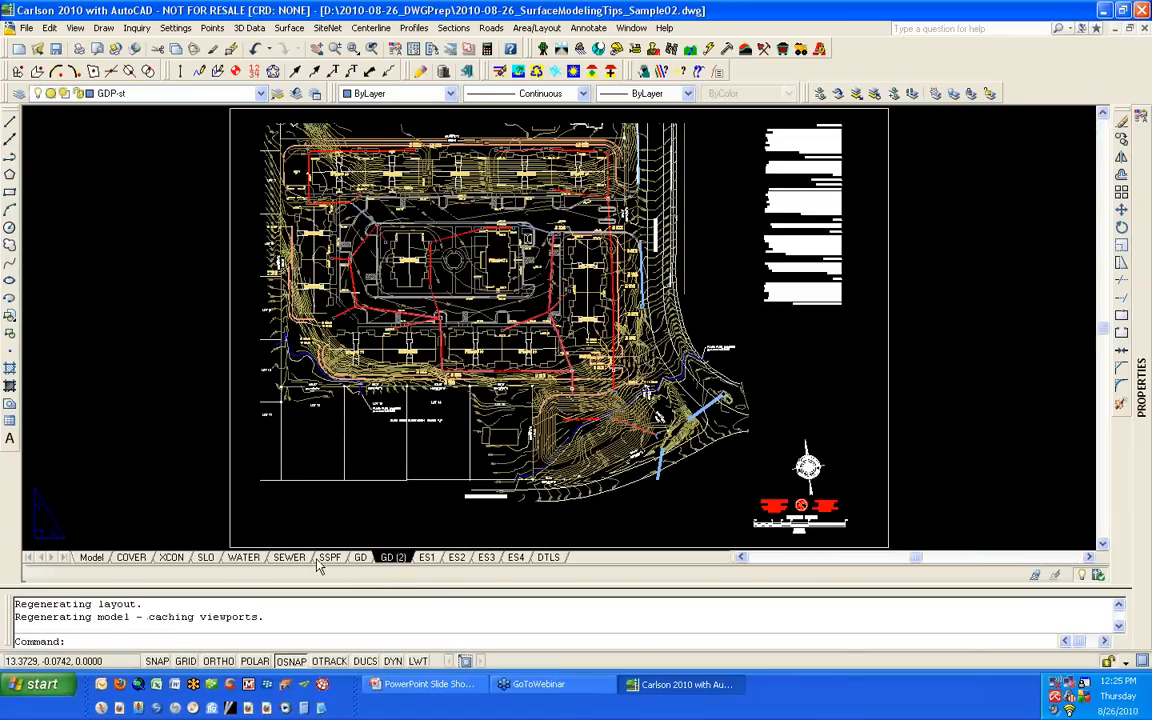
click(97, 560)
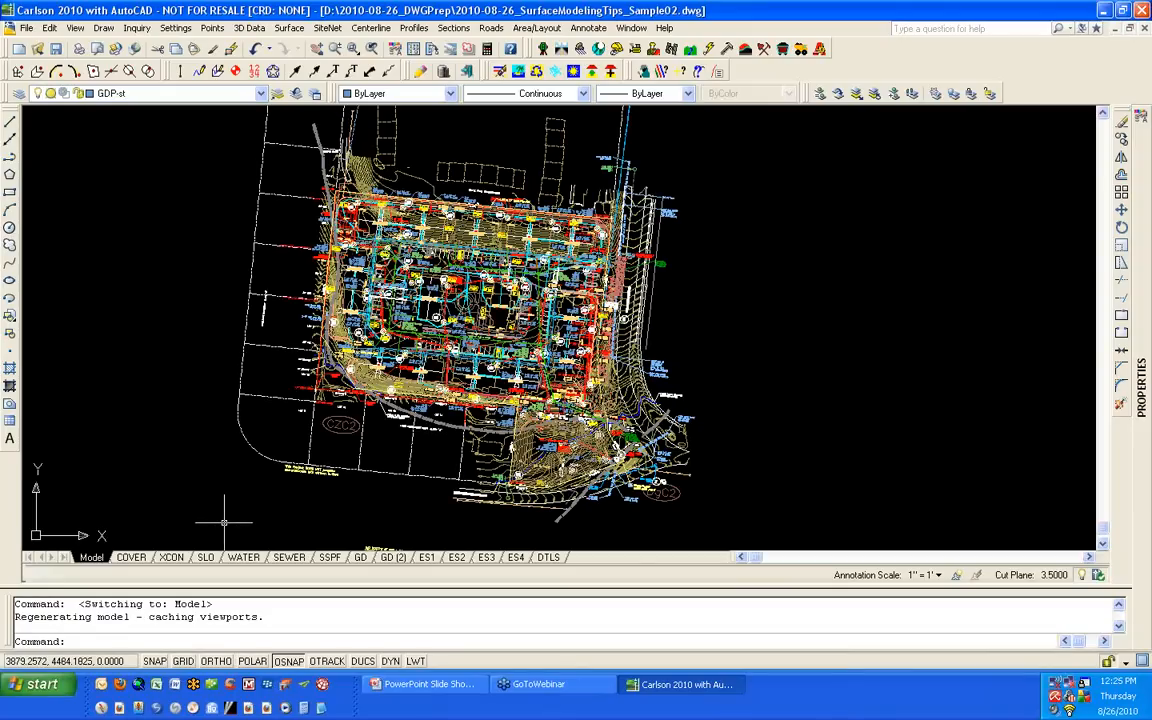
click(262, 94)
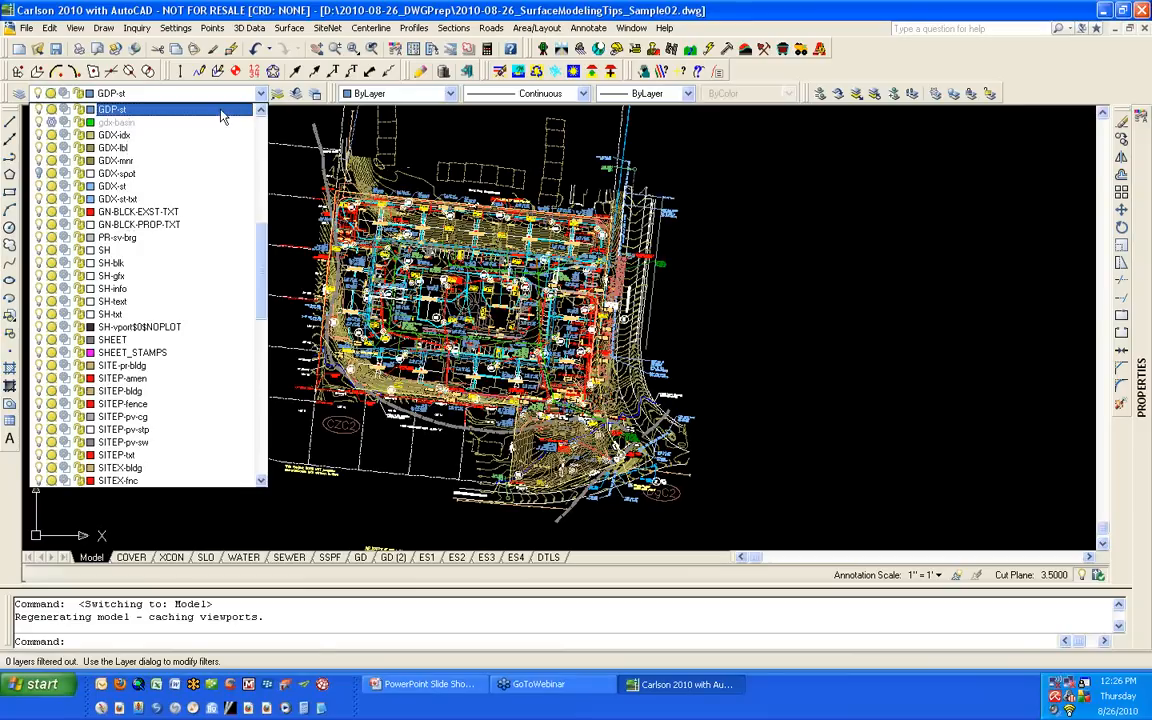
click(244, 90)
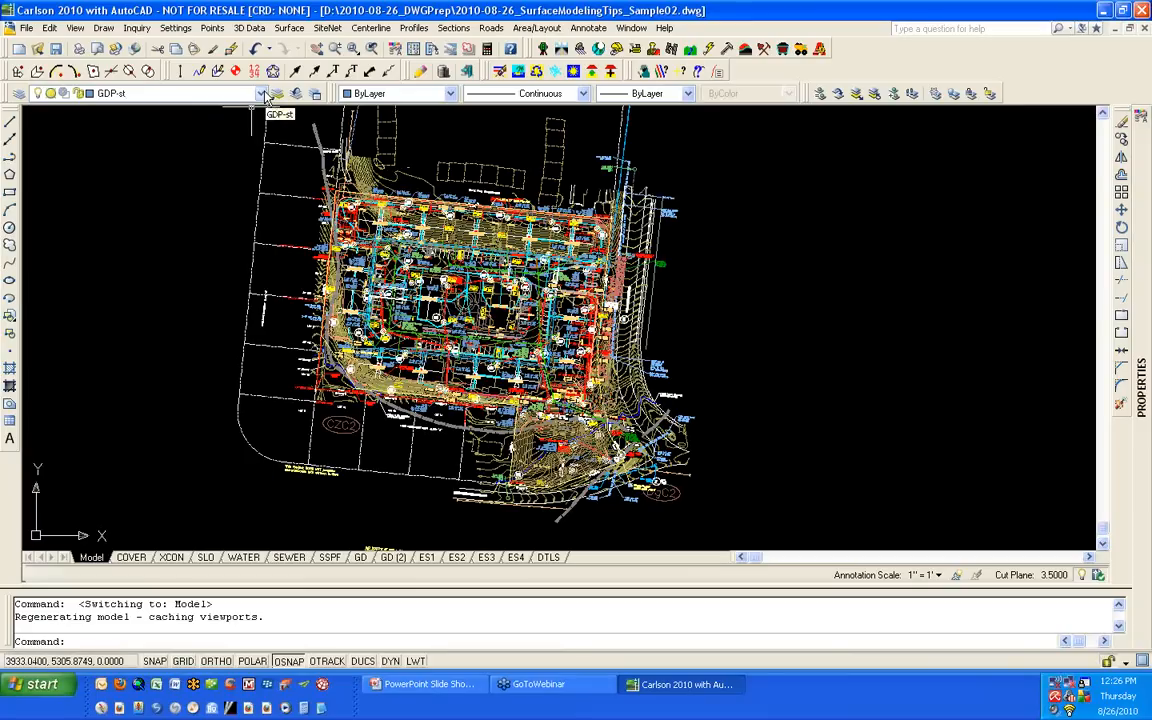
Step: Start the Layer Inspector and isolate the DMO-fnc layer
click(178, 28)
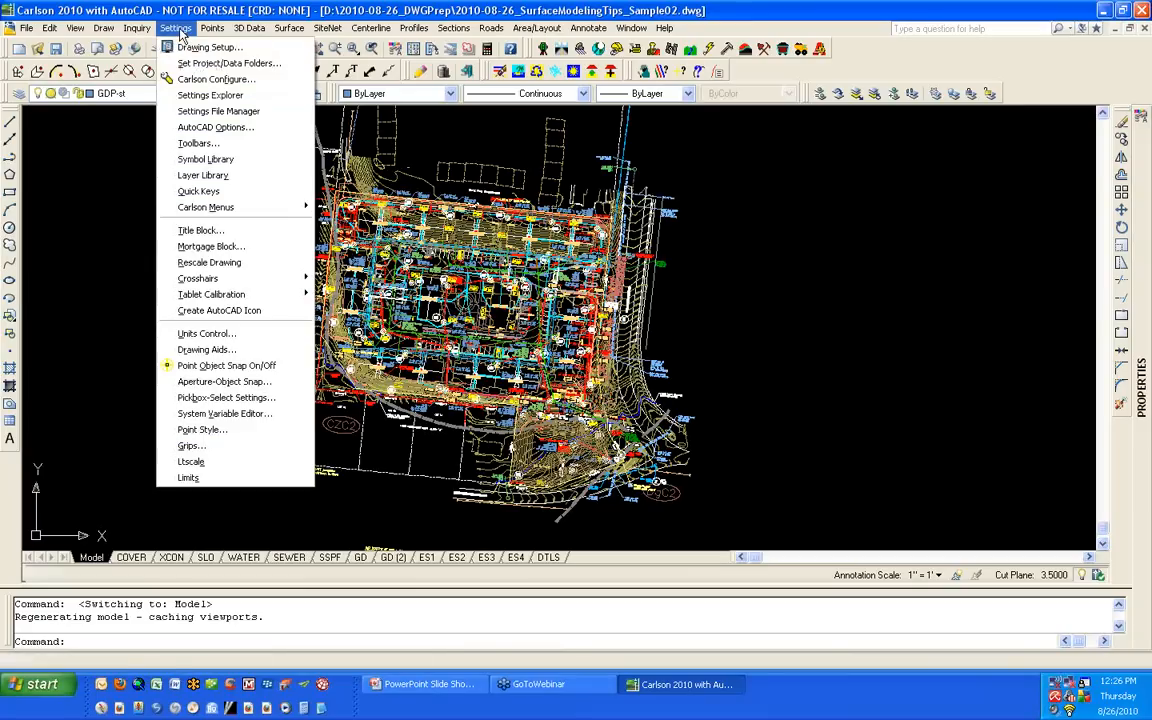
mouse_move(141, 28)
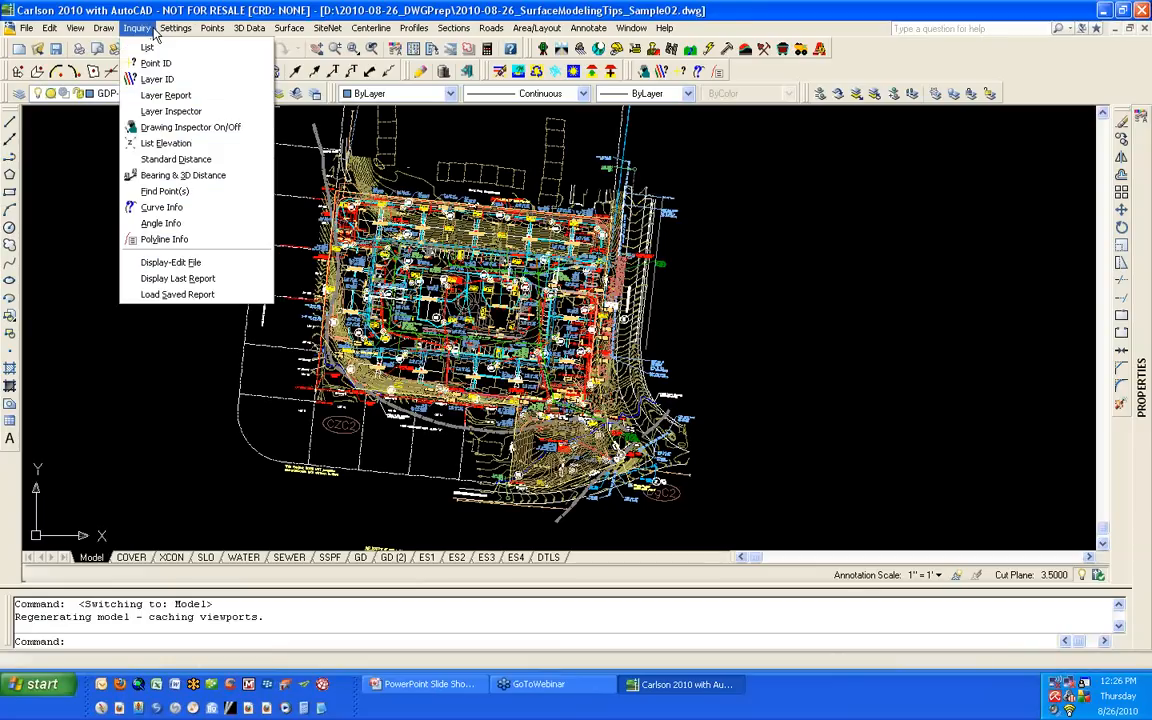
click(170, 111)
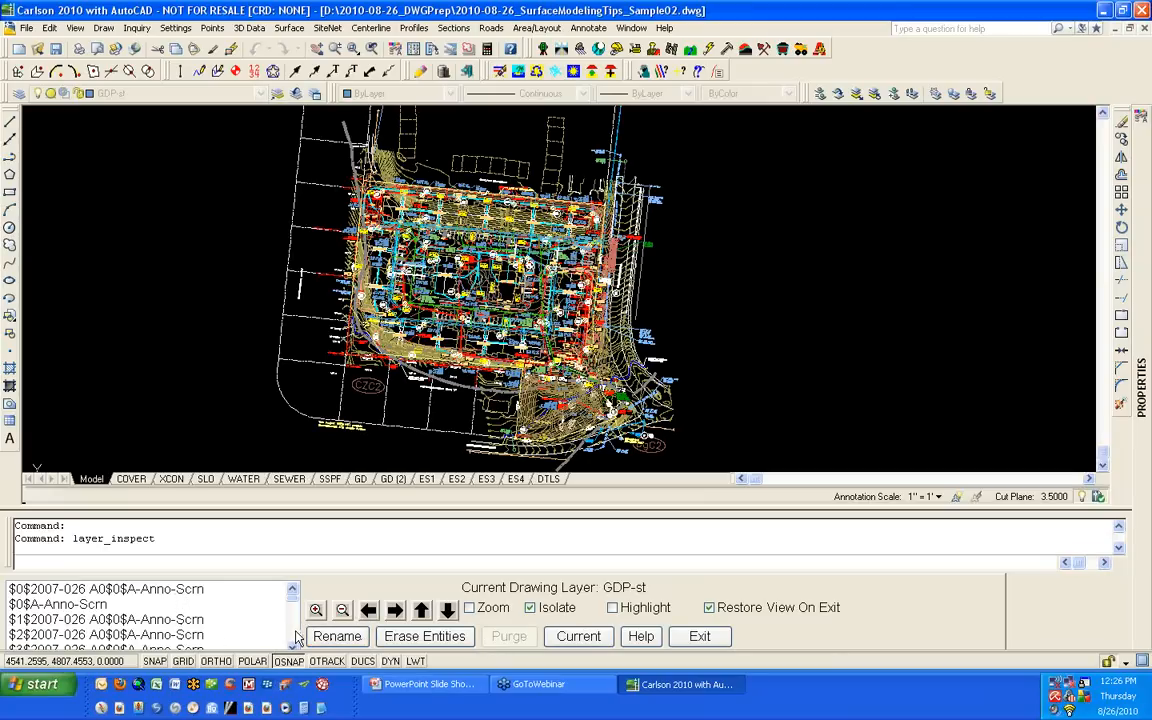
scroll(297, 638, down, 1)
scroll(297, 638, down, 1)
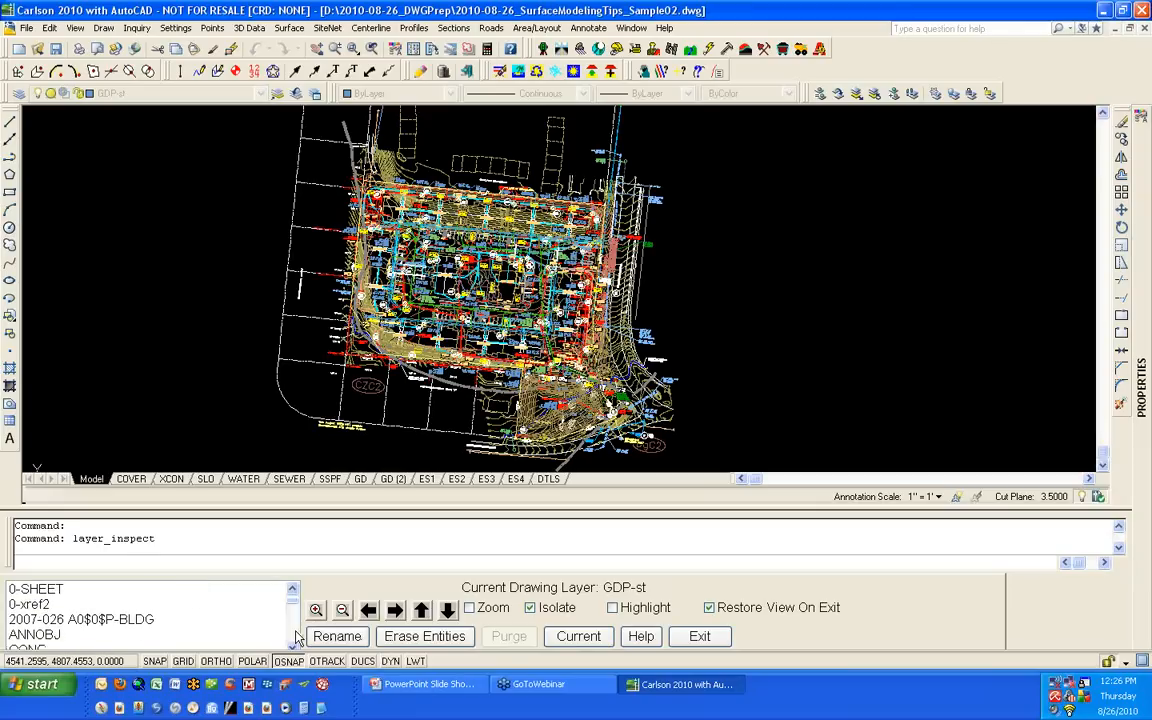
click(292, 647)
click(292, 647)
click(292, 647)
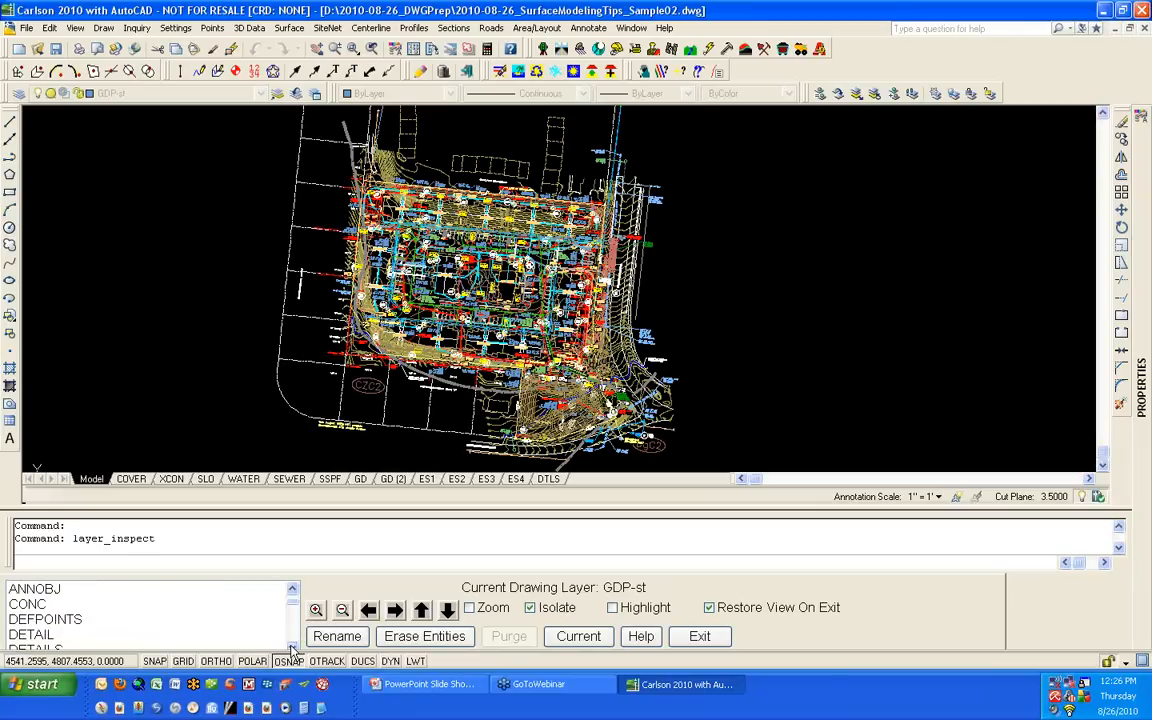
click(292, 647)
click(292, 647)
click(292, 647)
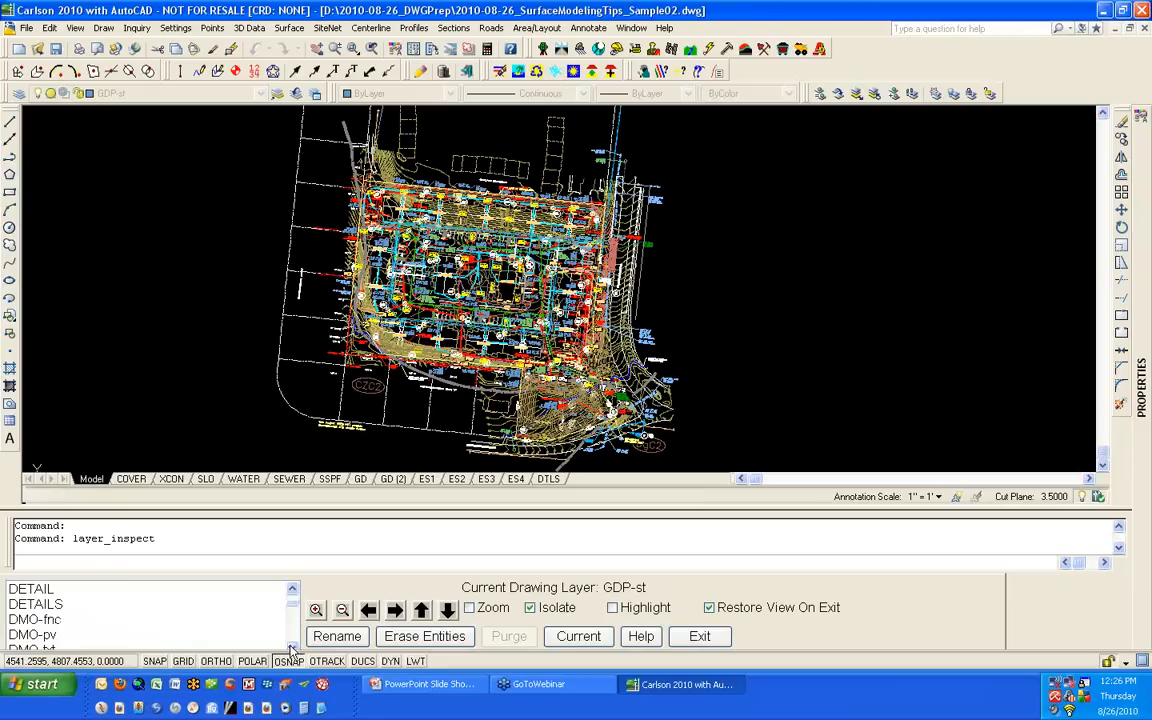
click(43, 621)
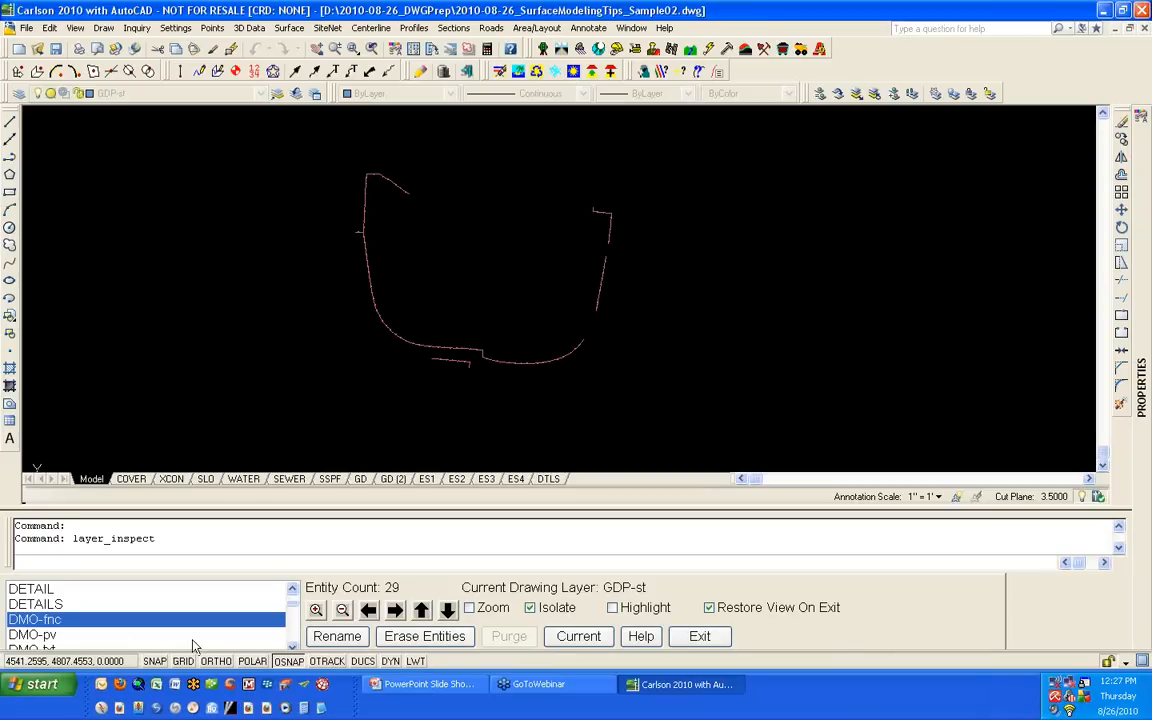
Step: Add DMO-pv, DMO-txt and DMO-veg to the isolated layer selection and examine the removal notes at the site's southeast
click(292, 645)
click(292, 645)
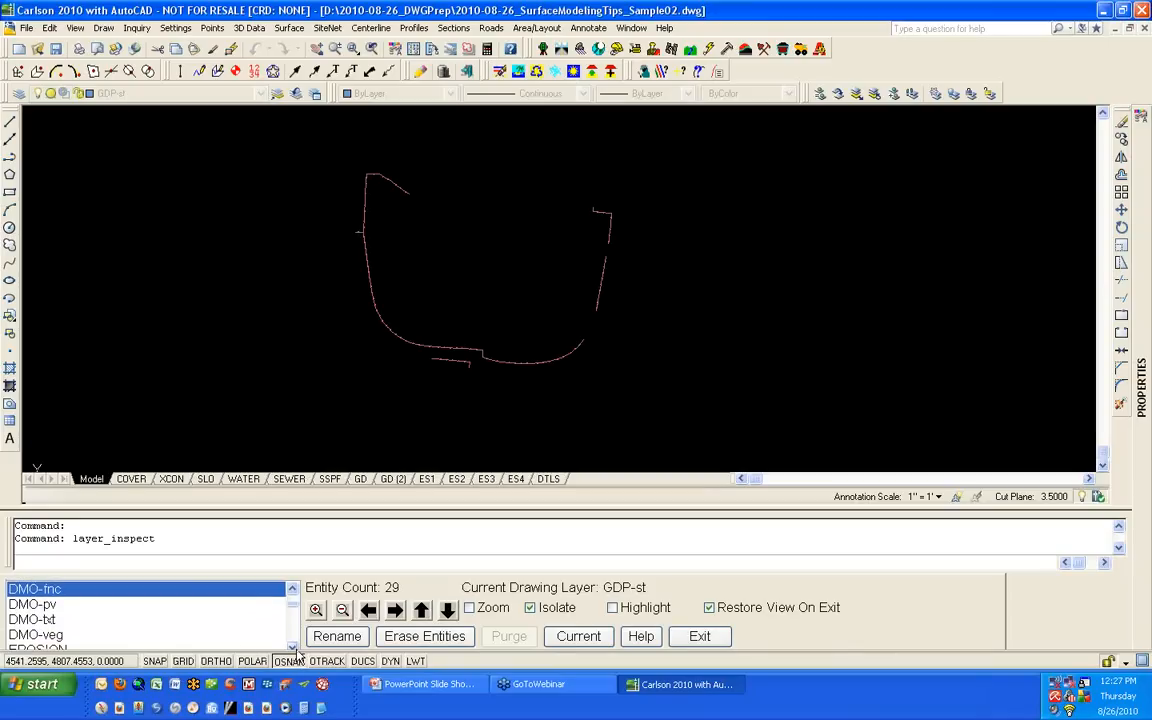
click(292, 645)
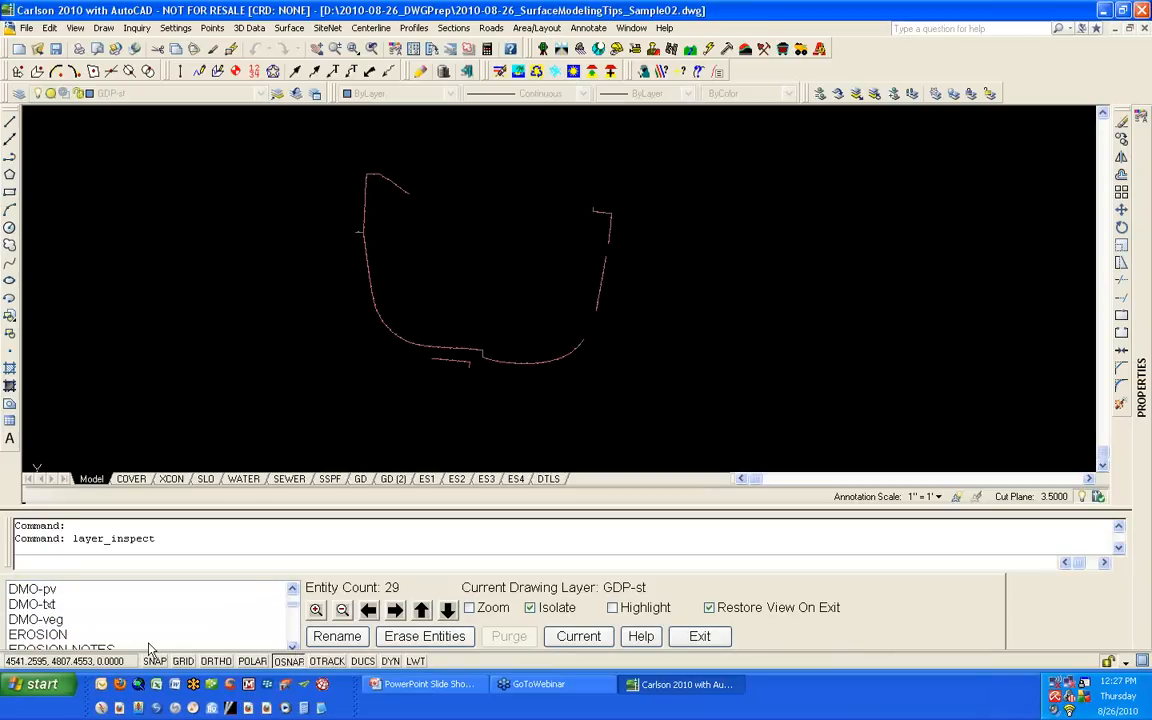
drag(40, 589, 50, 620)
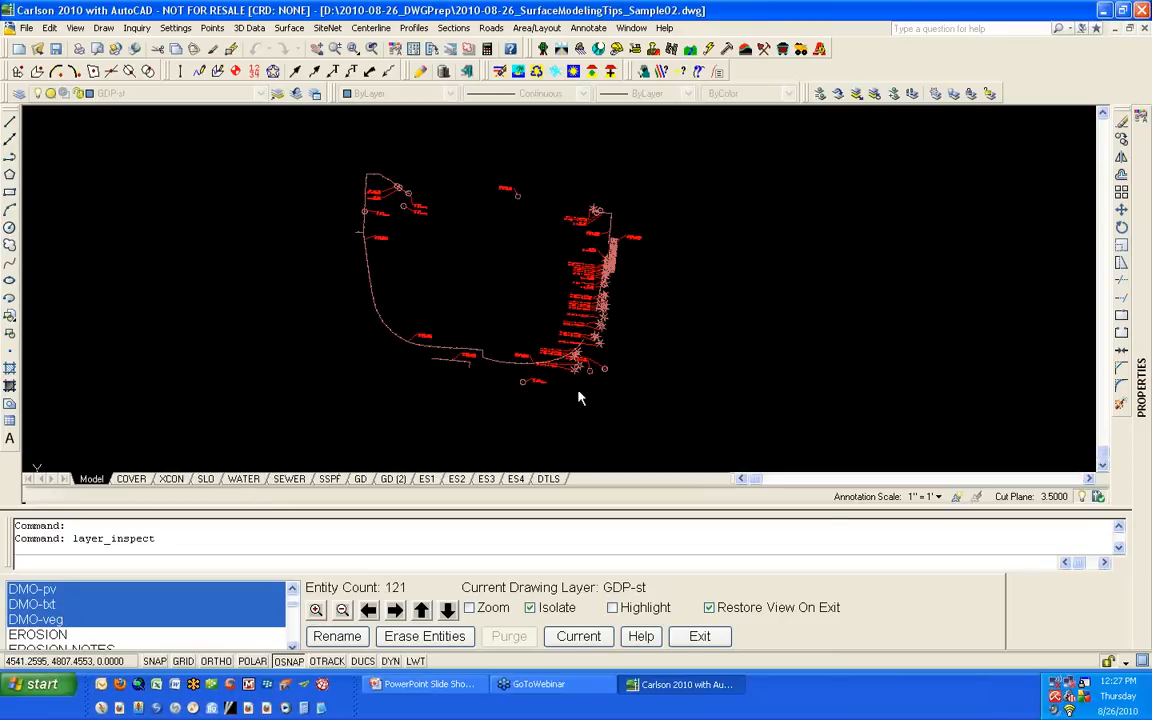
scroll(597, 212, up, 5)
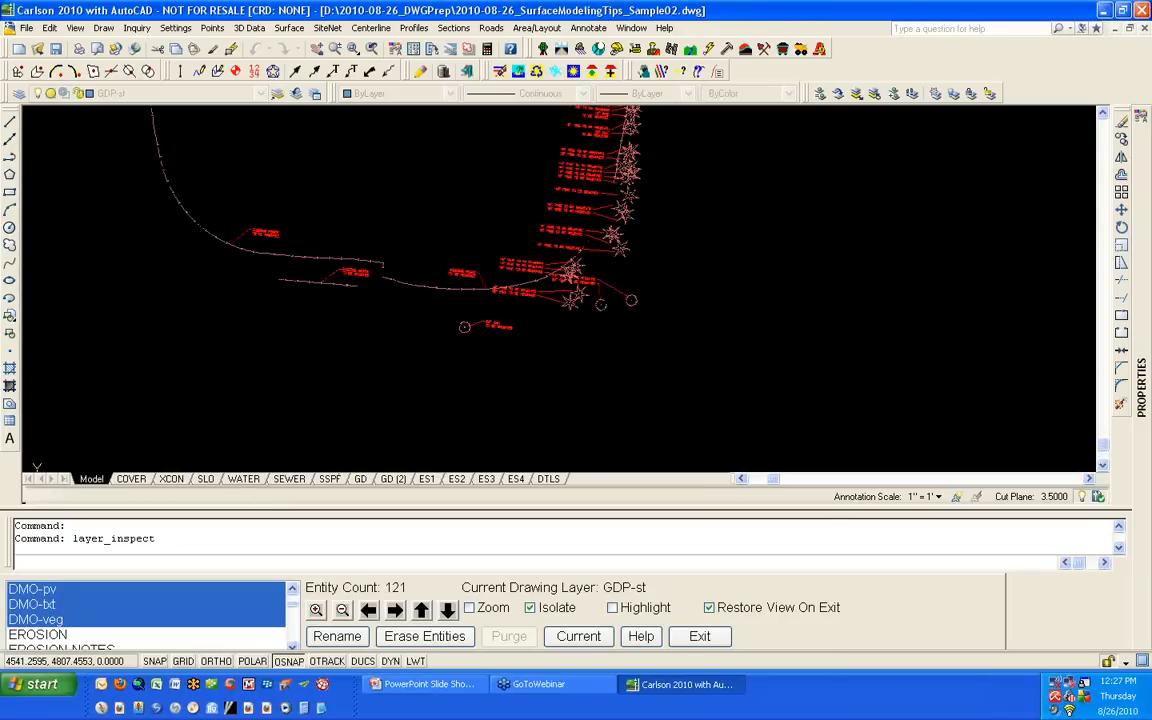
scroll(597, 212, up, 5)
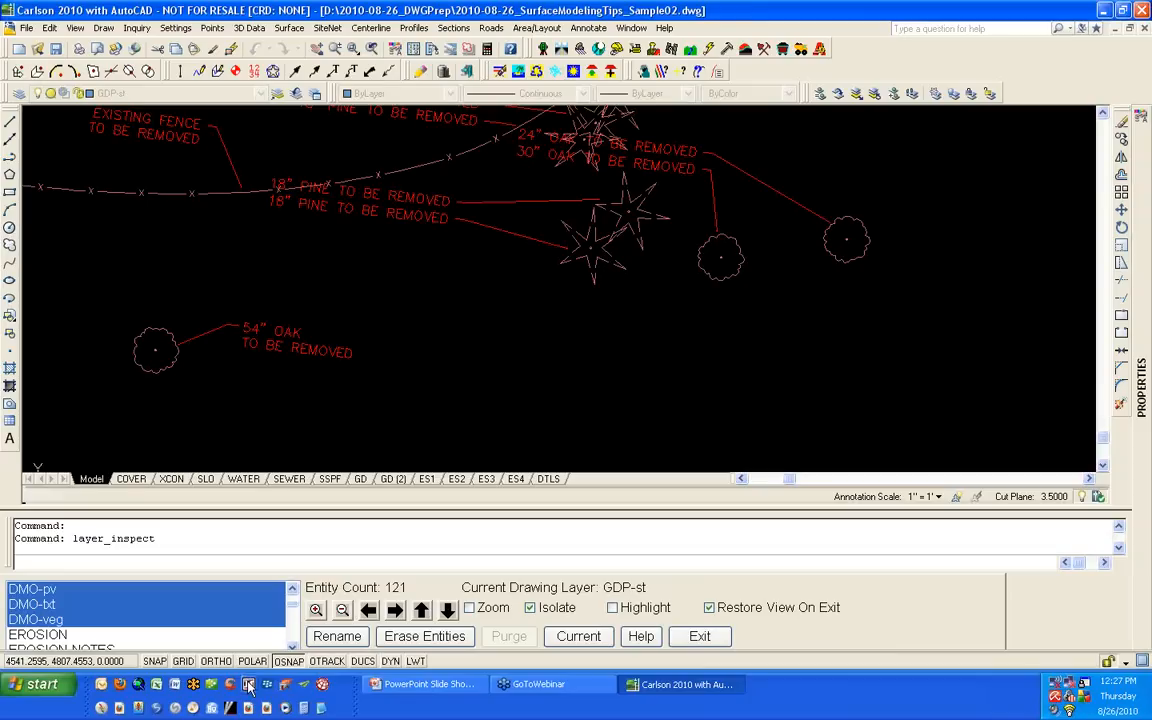
Step: Rename the selected DMO layers as OFF_DEMOLITION
click(337, 636)
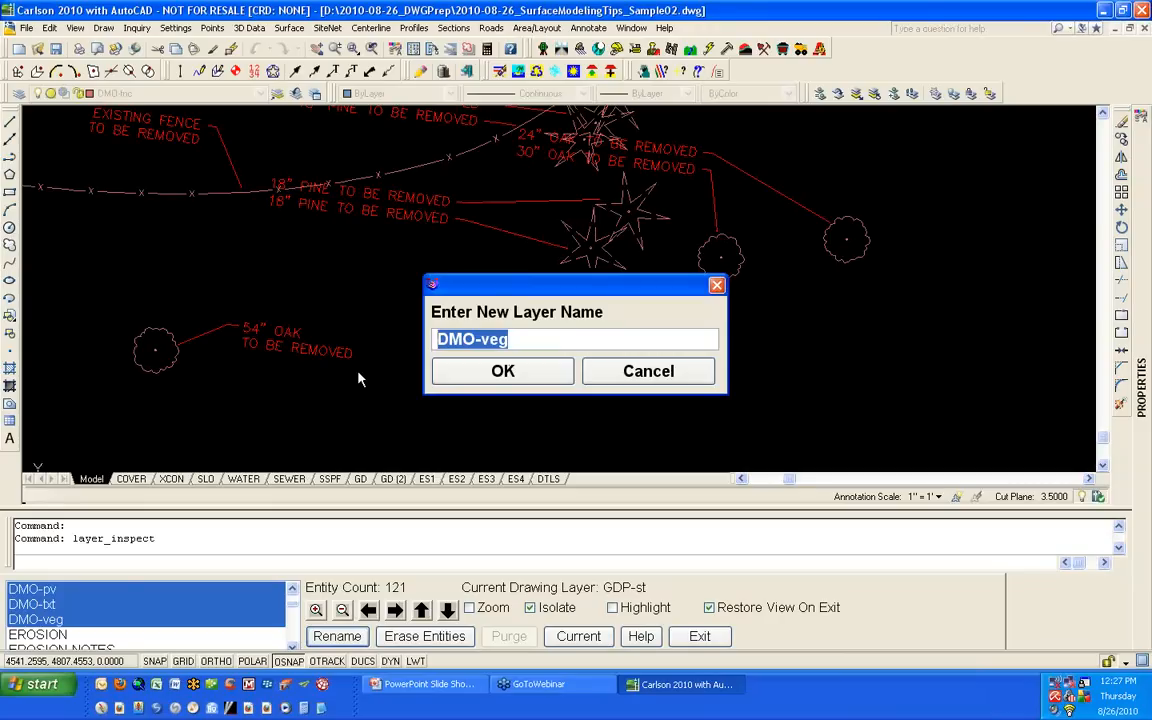
text(d)
key(BackSpace)
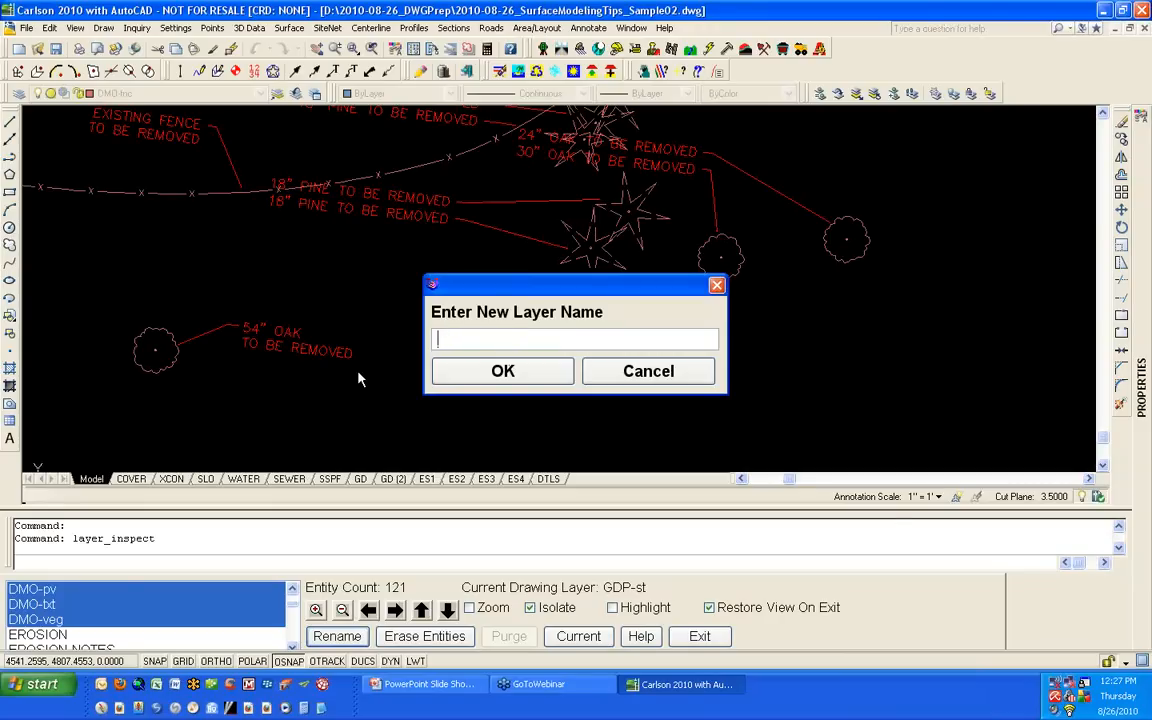
text(OFF_DEMOLITION)
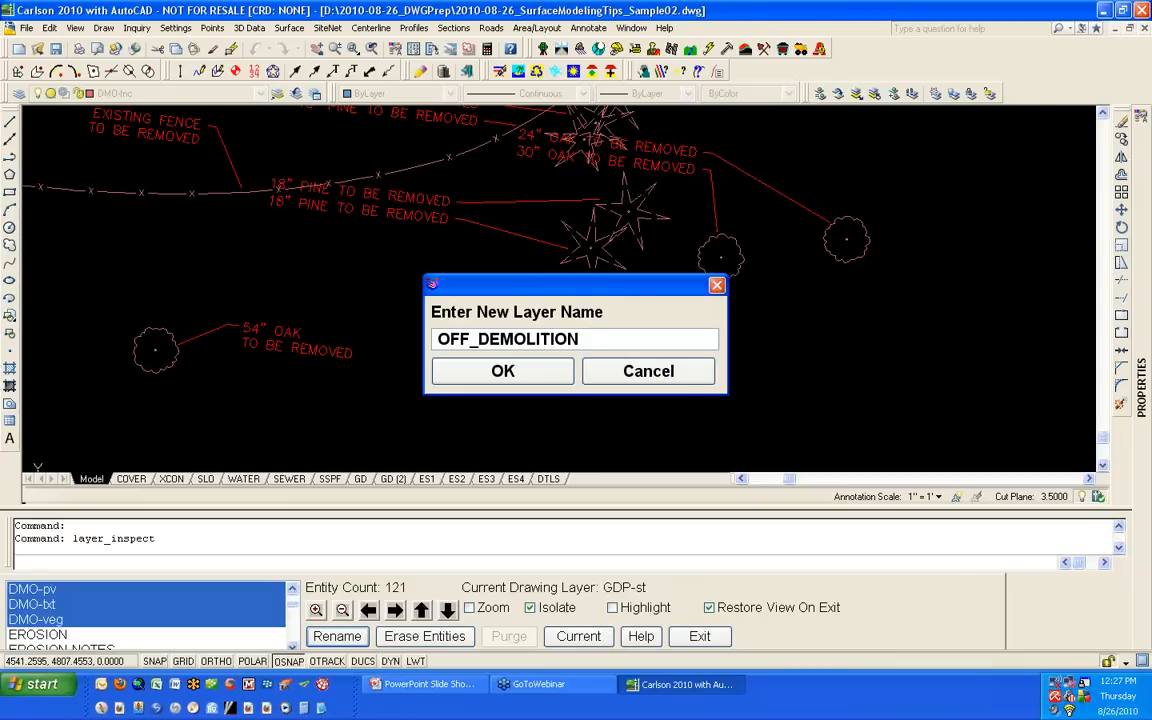
click(532, 374)
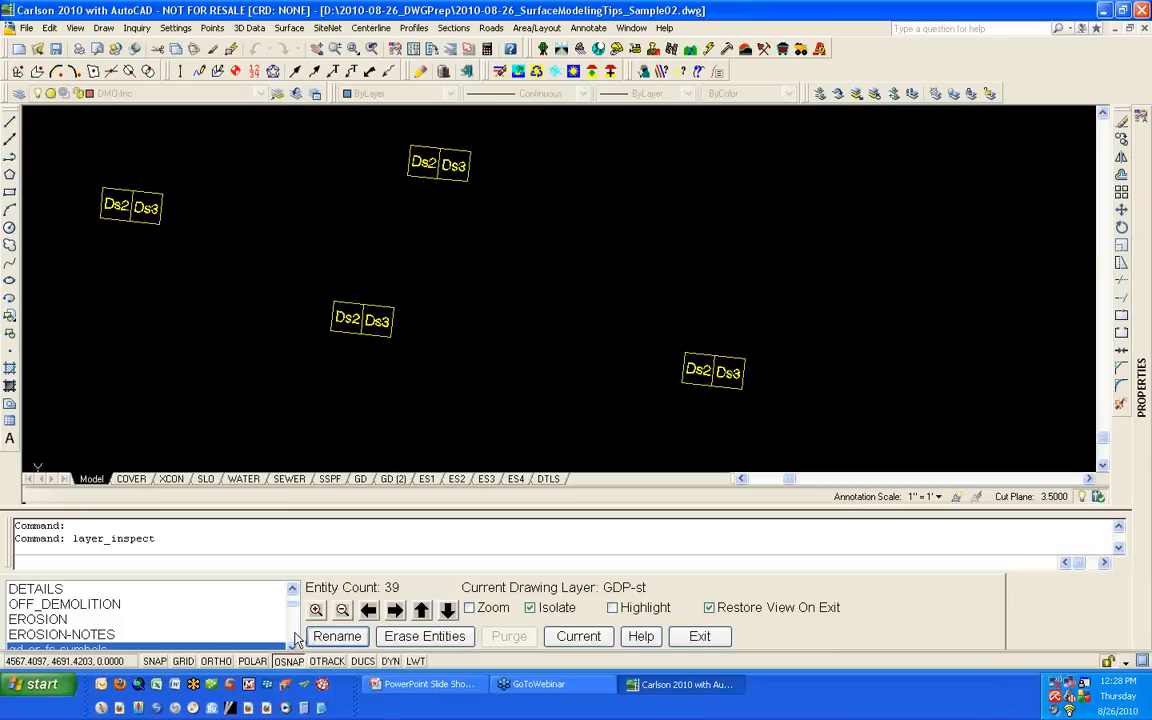
Step: Isolate the GD-pr-spot layer and rename it as GOOD_P-SPOTELEV
scroll(296, 641, down, 1)
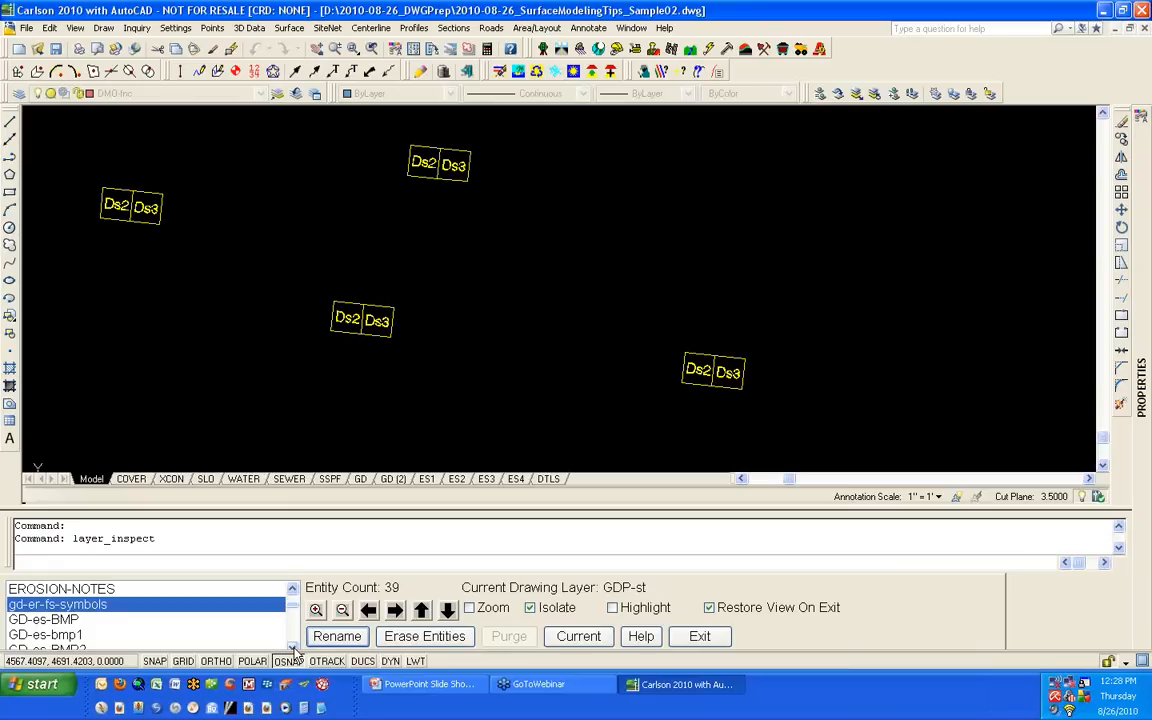
click(292, 645)
click(292, 645)
click(292, 645)
click(292, 645)
click(292, 645)
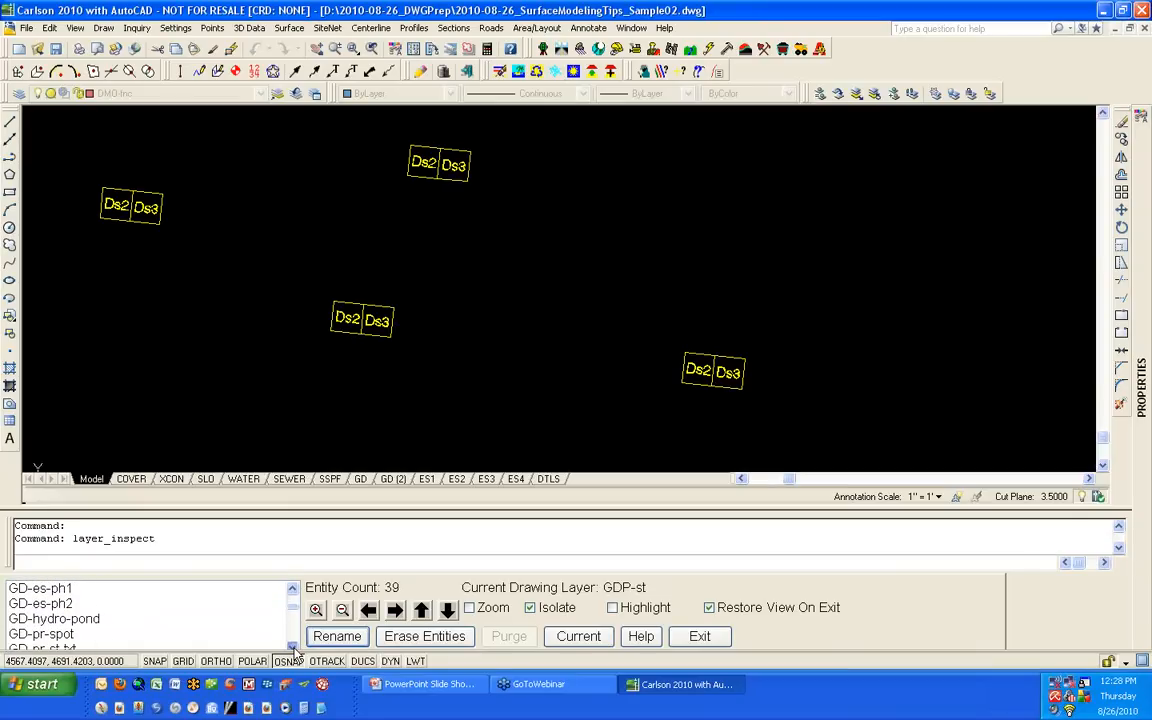
click(292, 645)
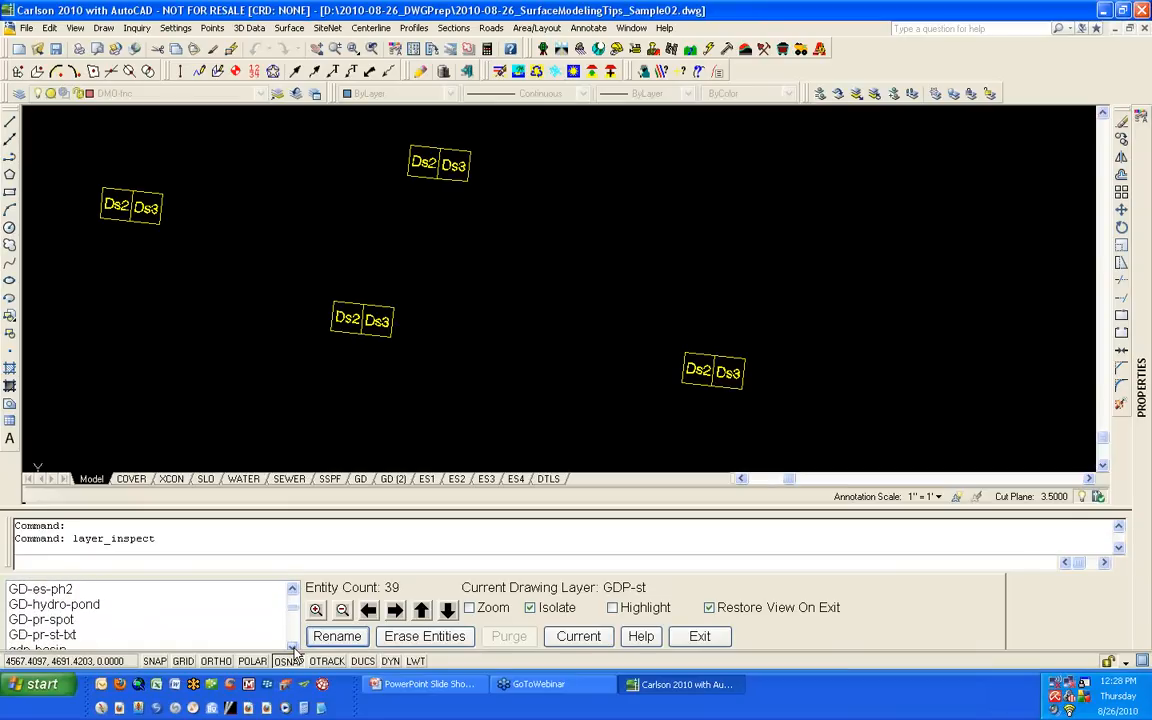
click(60, 620)
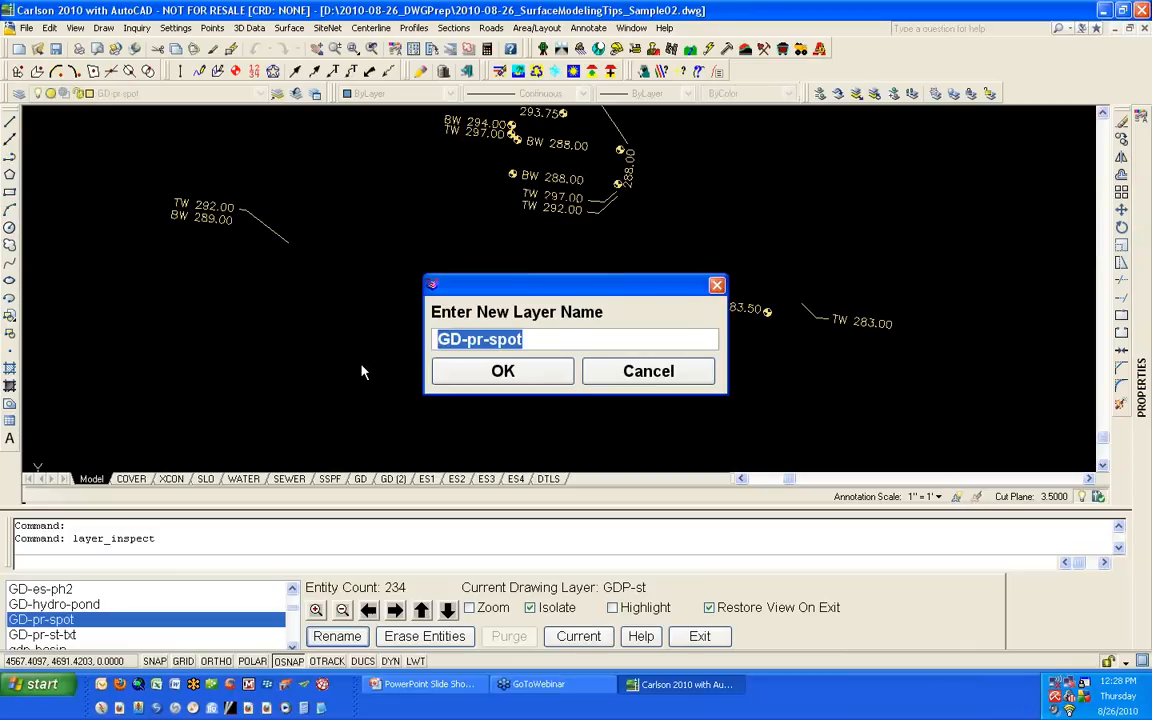
text(GOOD)
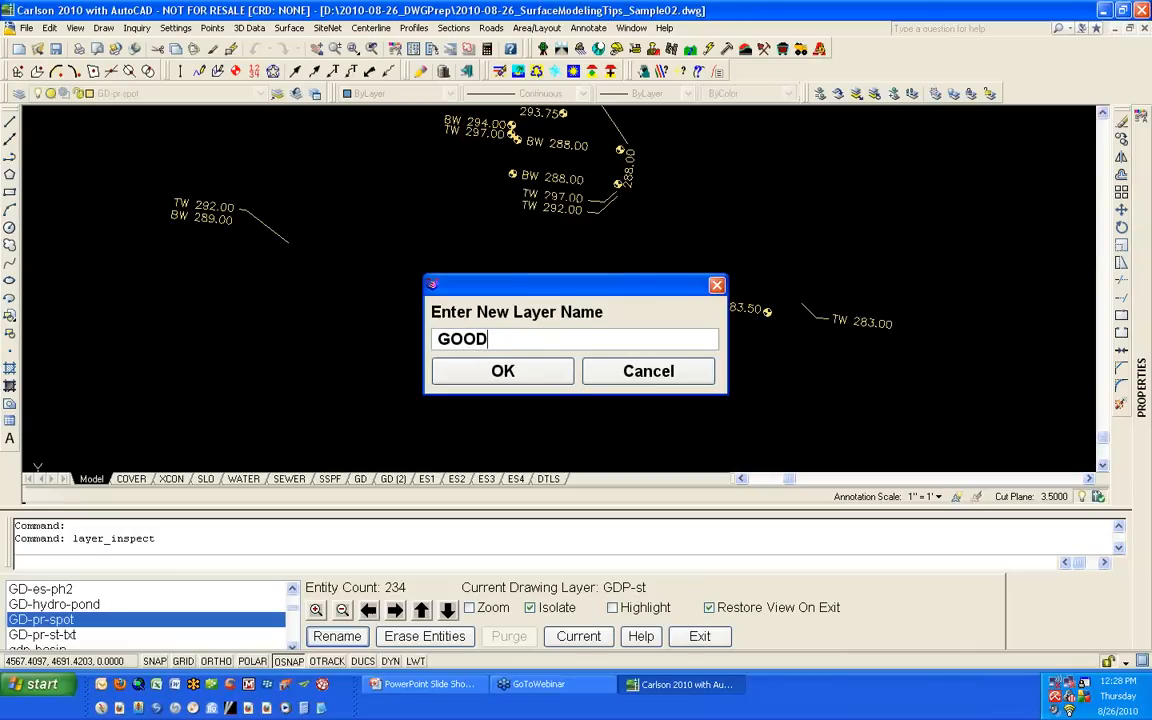
text(_P-SPOTELEV)
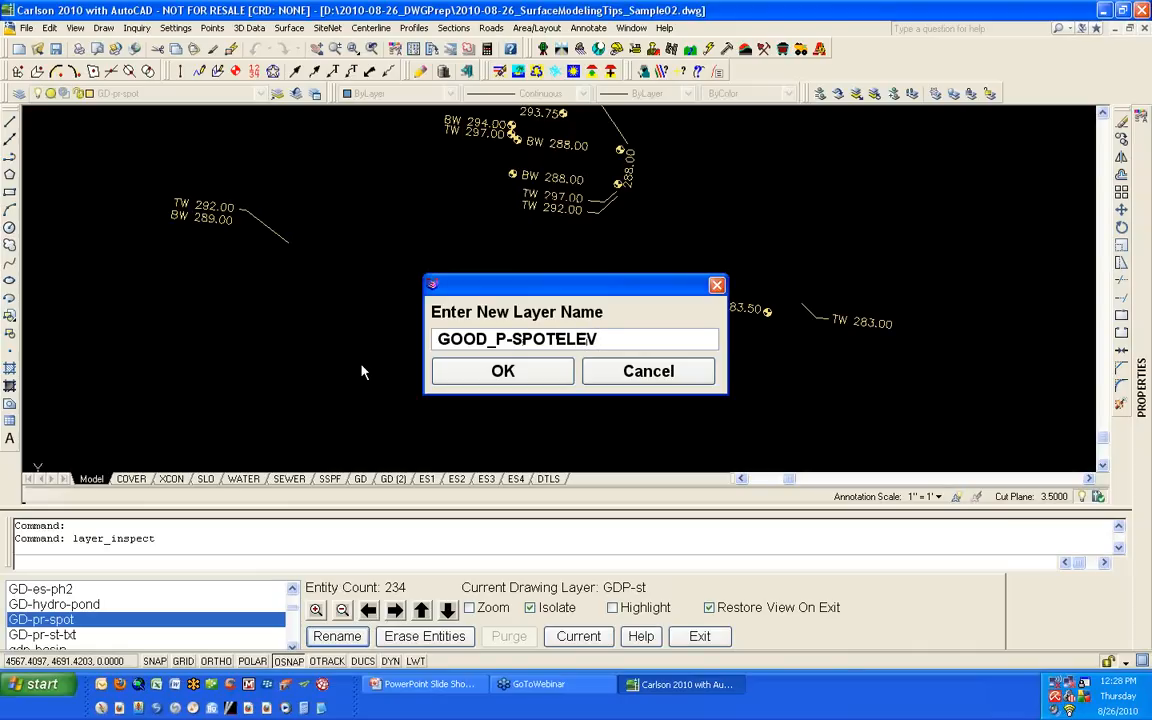
click(458, 375)
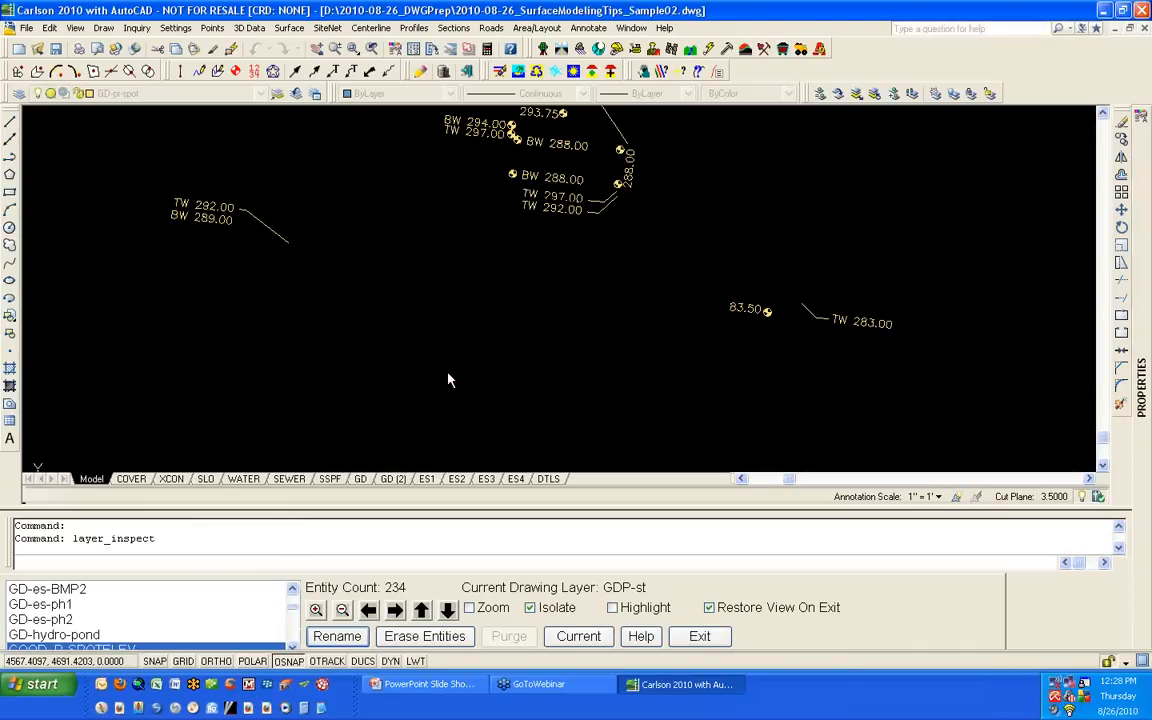
Step: Isolate the GDP-cntr layer to show the proposed contours across the site
click(293, 646)
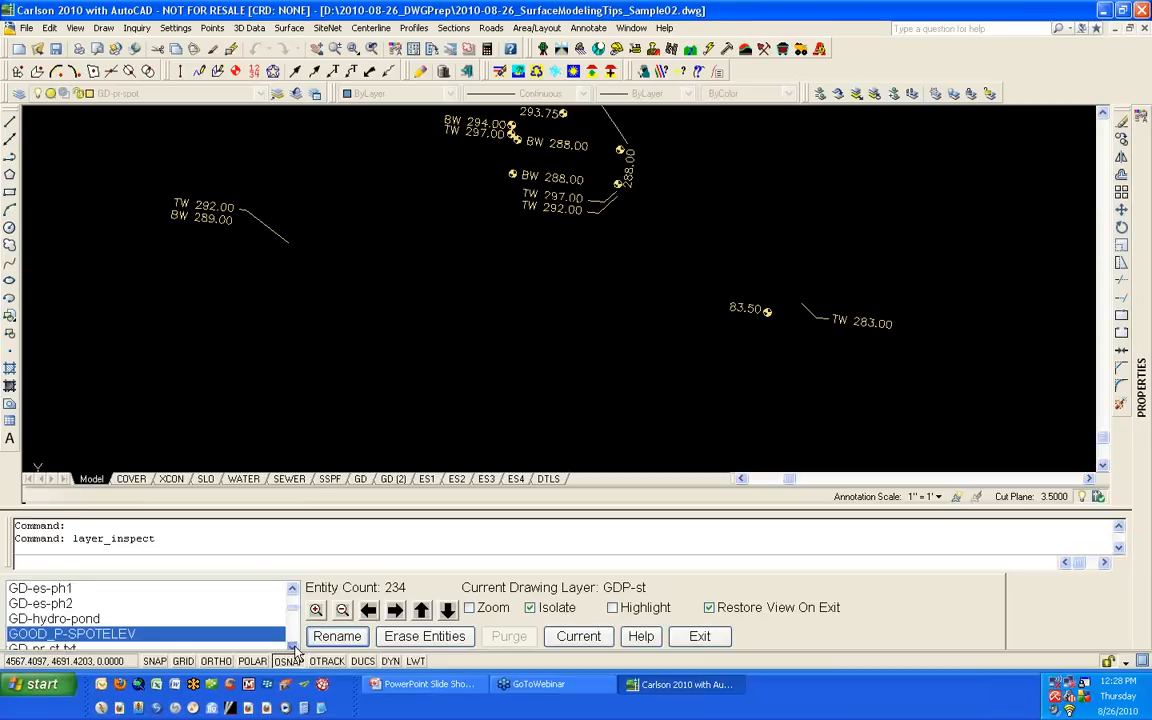
click(294, 646)
click(294, 646)
click(294, 646)
click(294, 646)
click(294, 646)
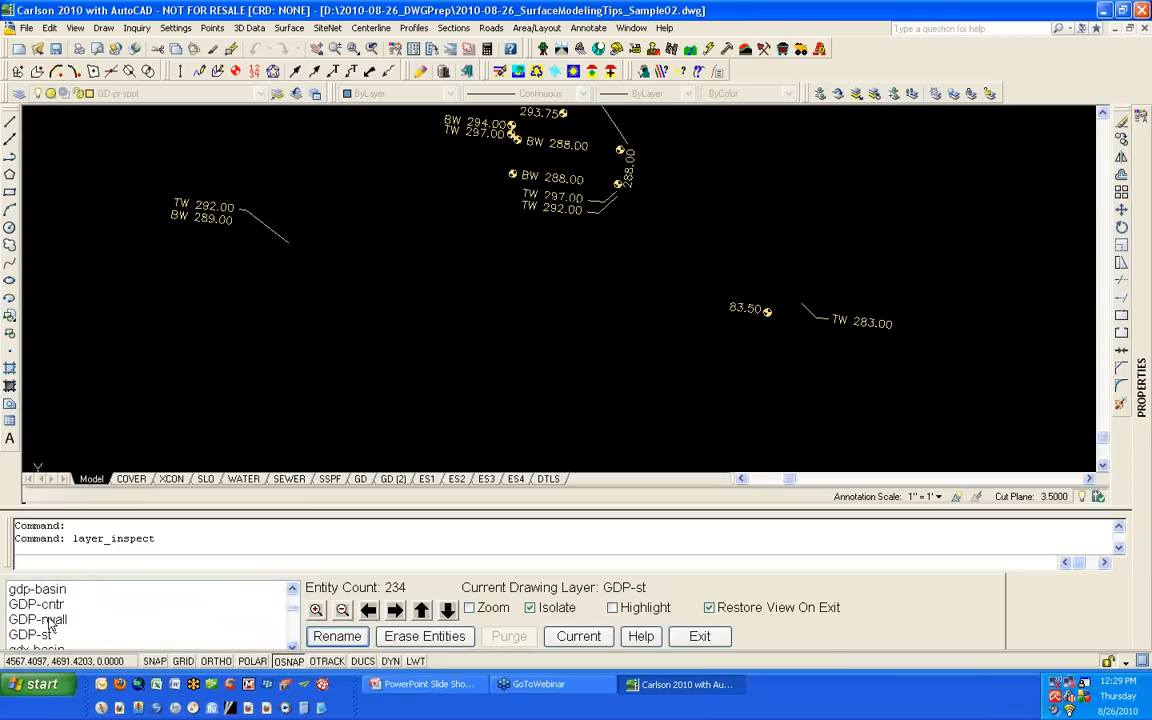
click(33, 607)
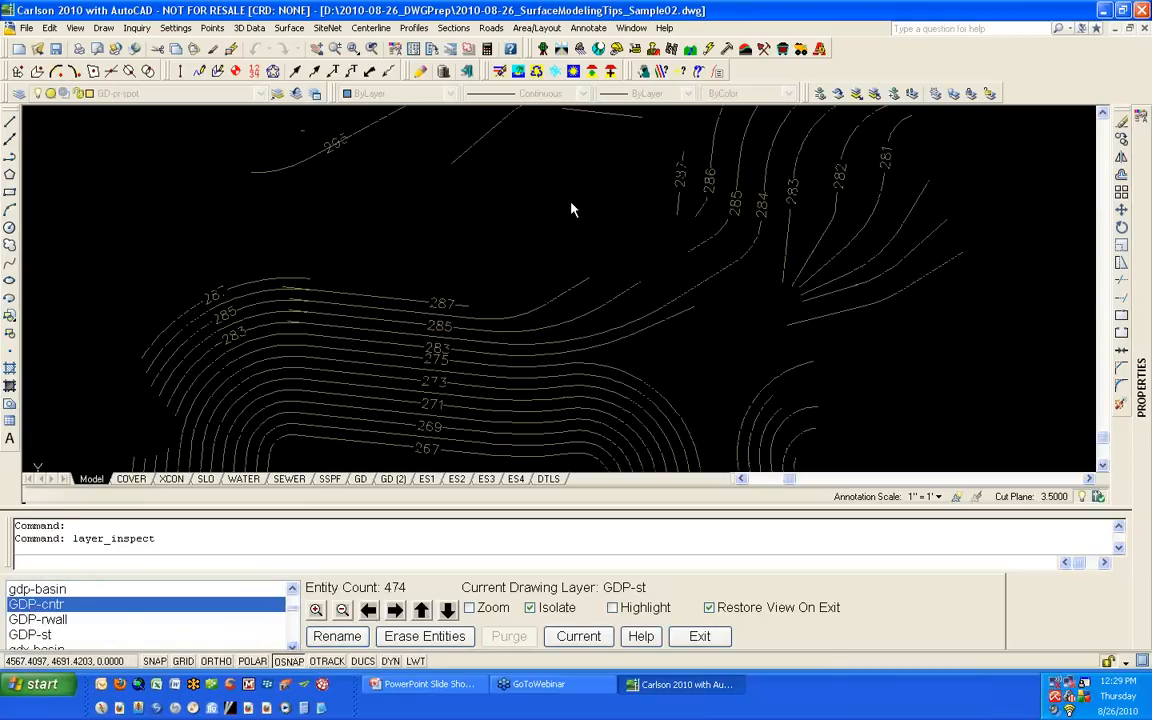
scroll(558, 321, down, 4)
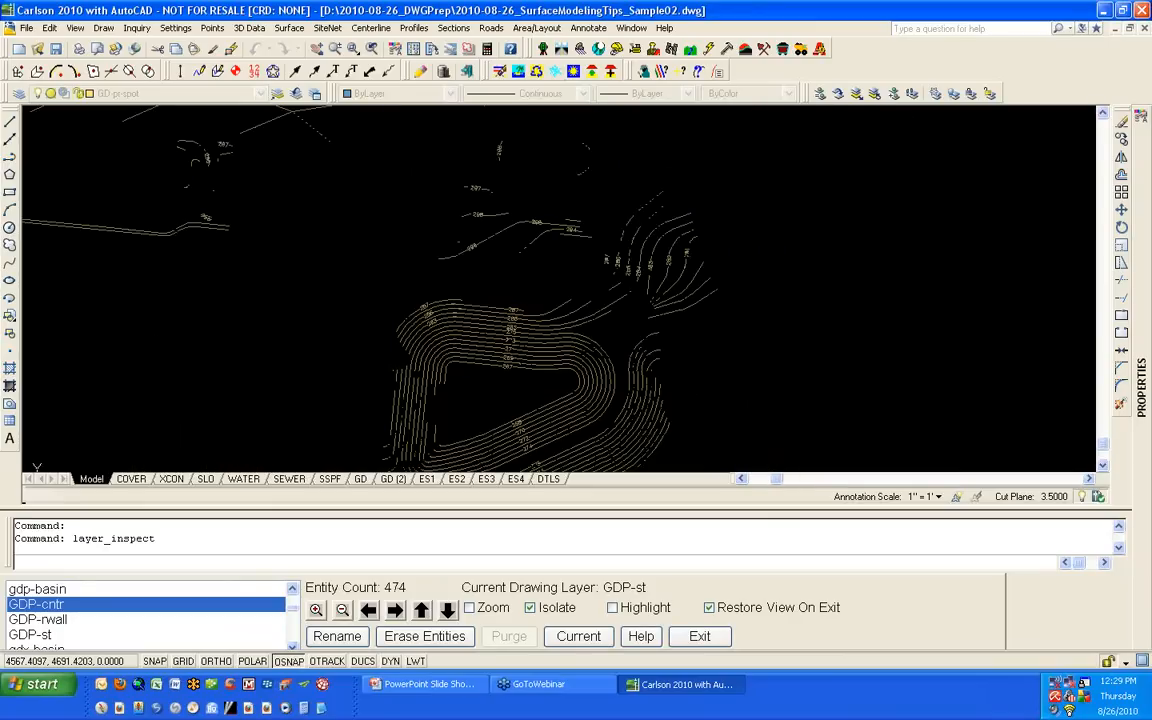
Step: Rename the isolated GDP-cntr layer as GOOD_P-CONTOURS
click(330, 636)
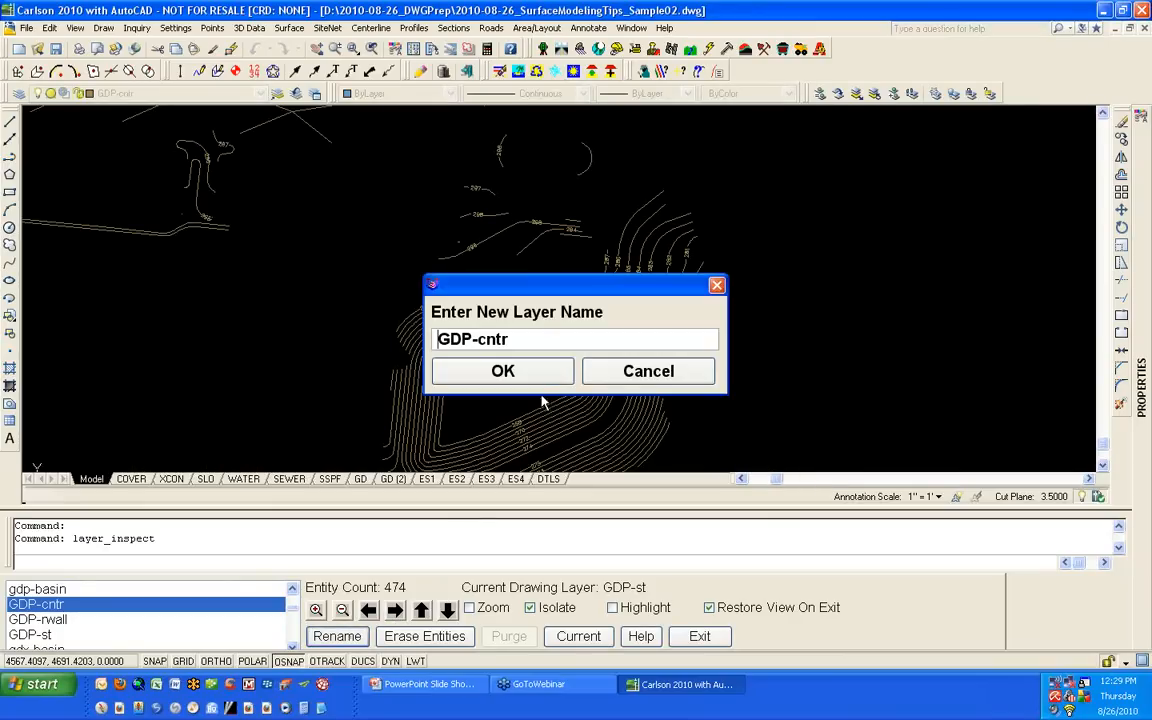
drag(522, 338, 408, 367)
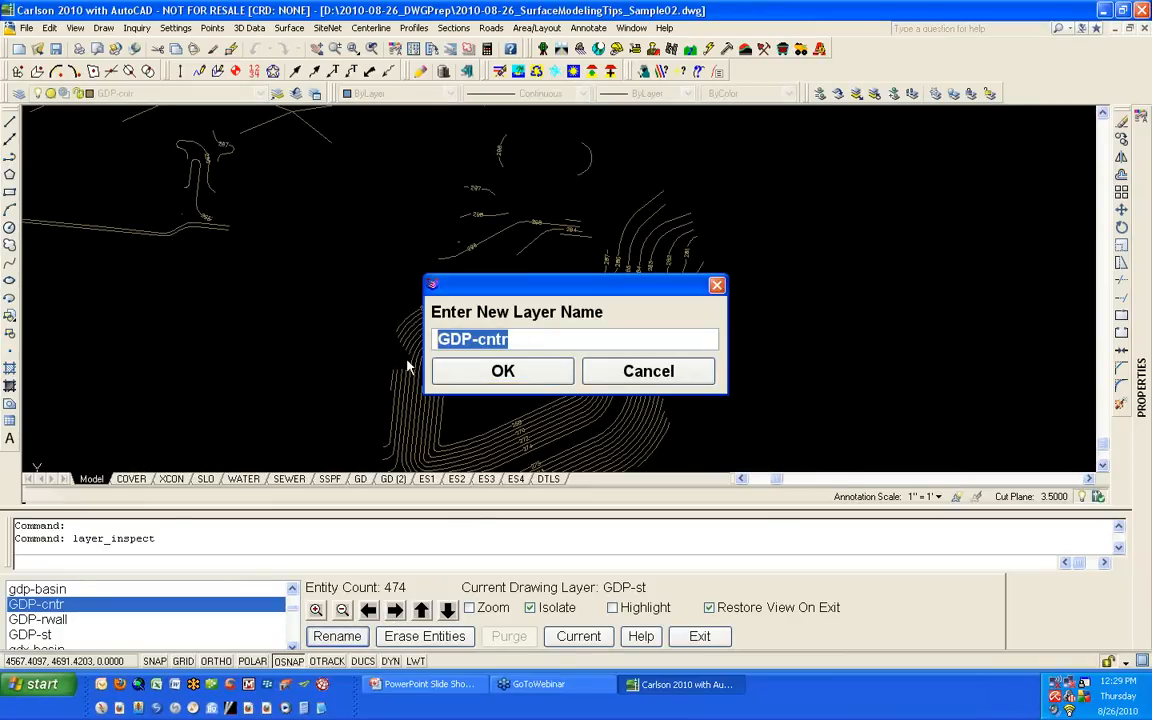
text(GOOG)
key(BackSpace)
text(D_)
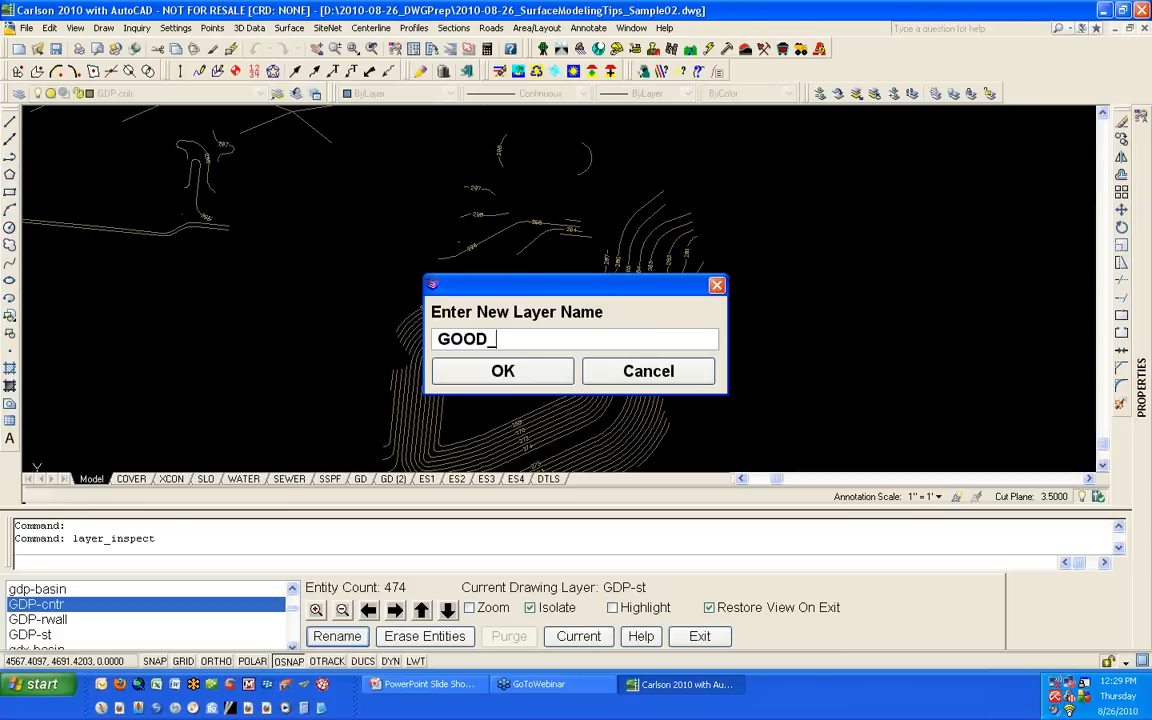
text(P-CONTOURS)
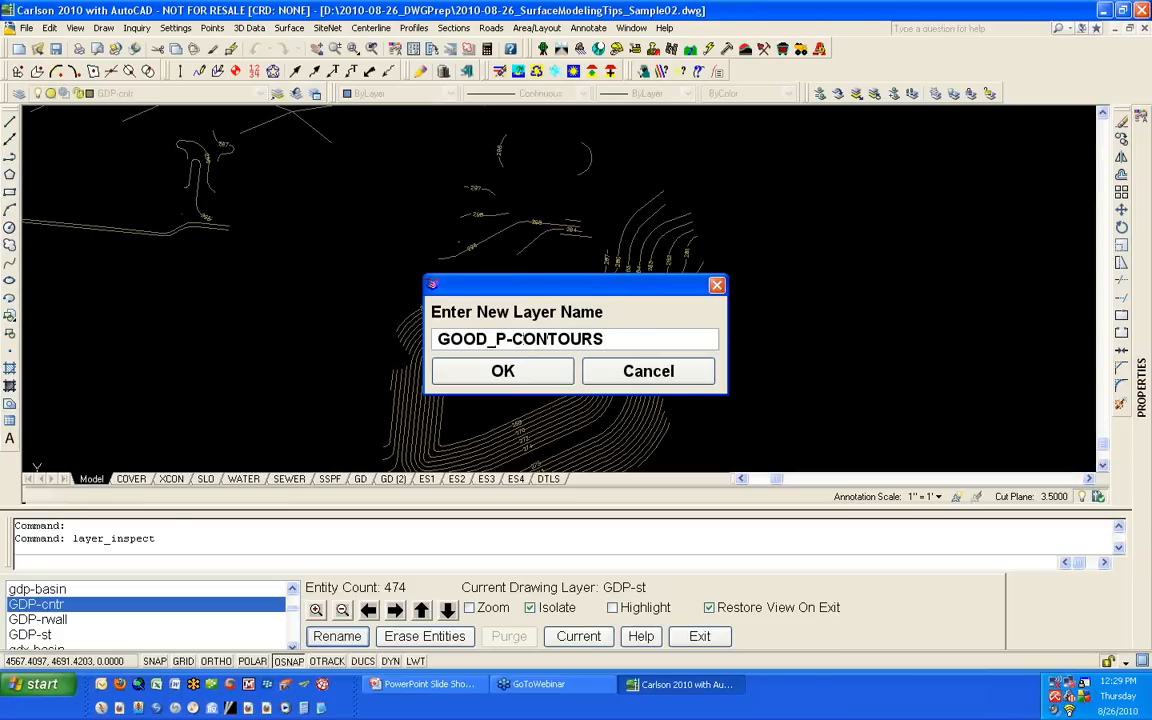
click(492, 370)
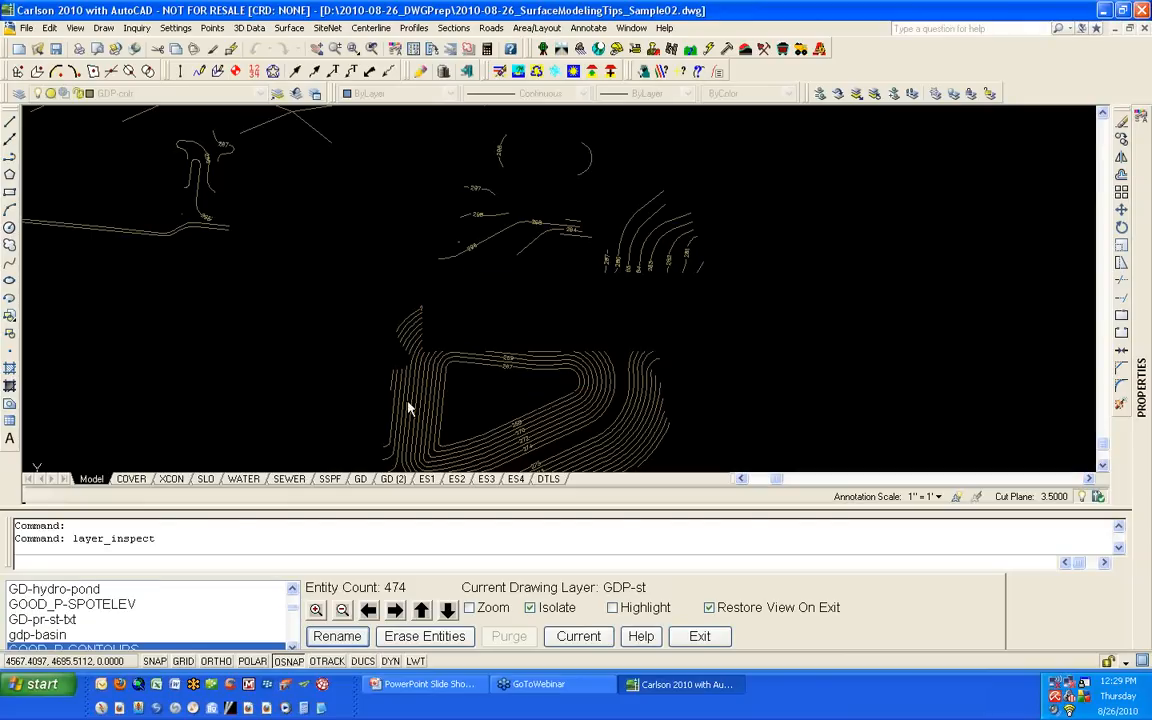
Step: Inspect the GDX-idx, GDX-lbl and GDX-mnr layers one by one, and isolate all three together
click(292, 646)
click(292, 646)
click(292, 646)
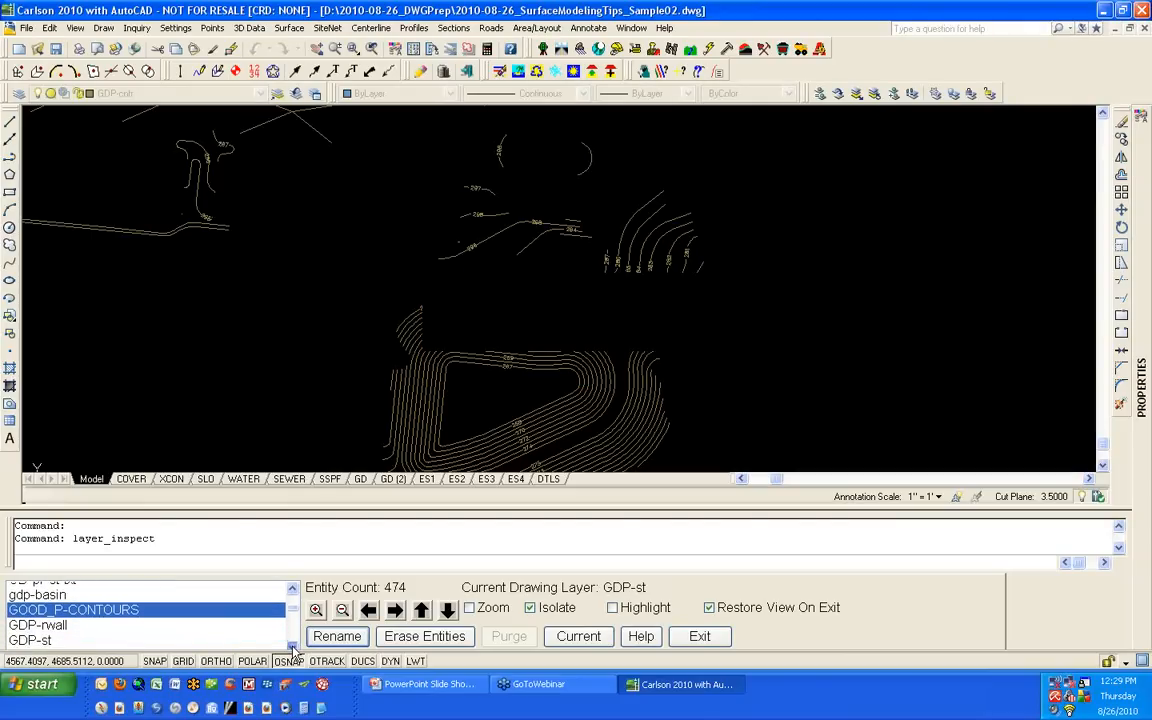
click(292, 646)
click(292, 646)
click(292, 646)
click(292, 646)
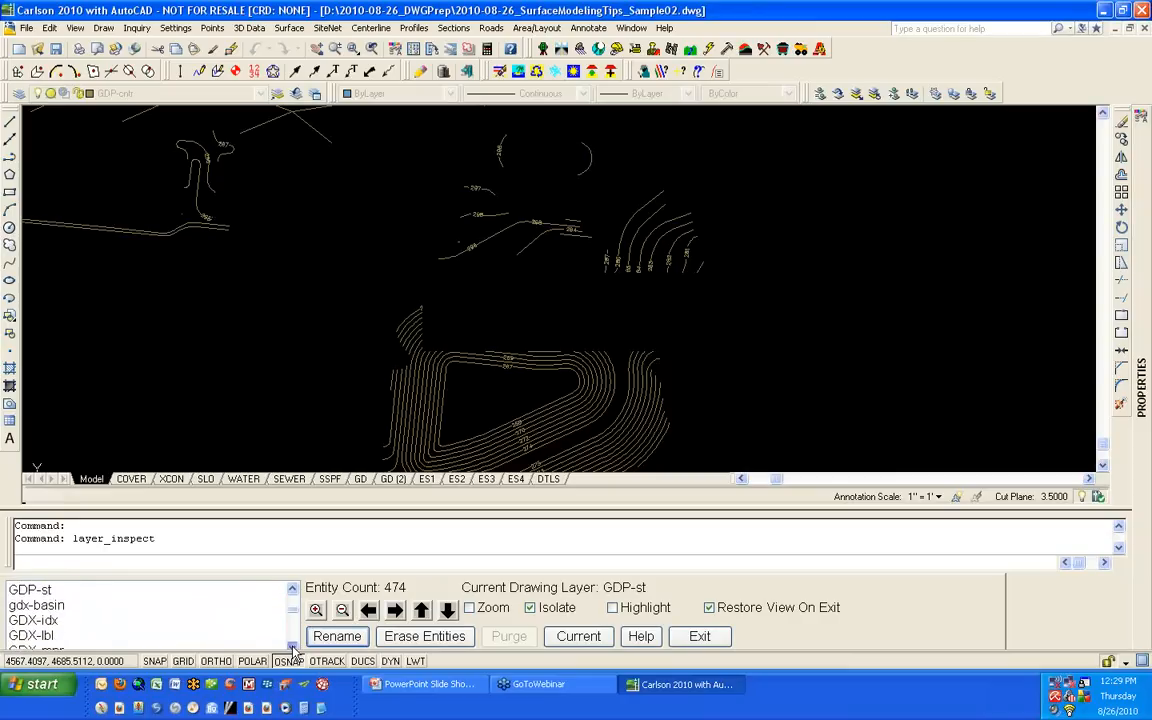
click(292, 646)
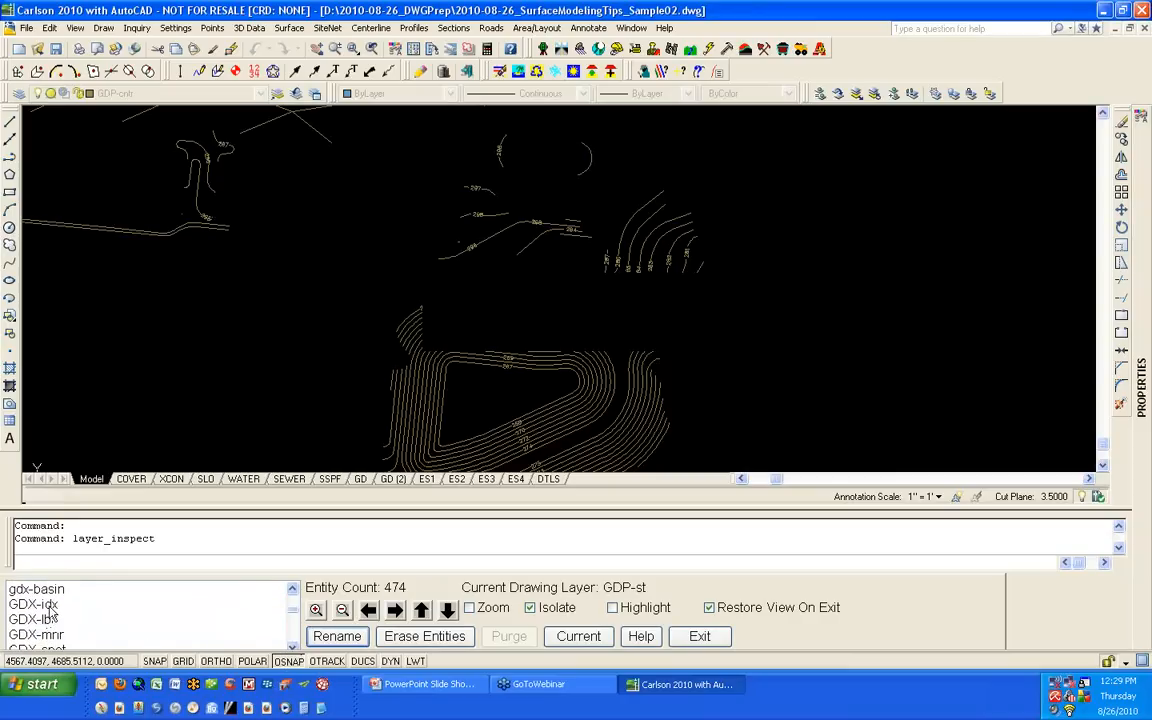
click(40, 605)
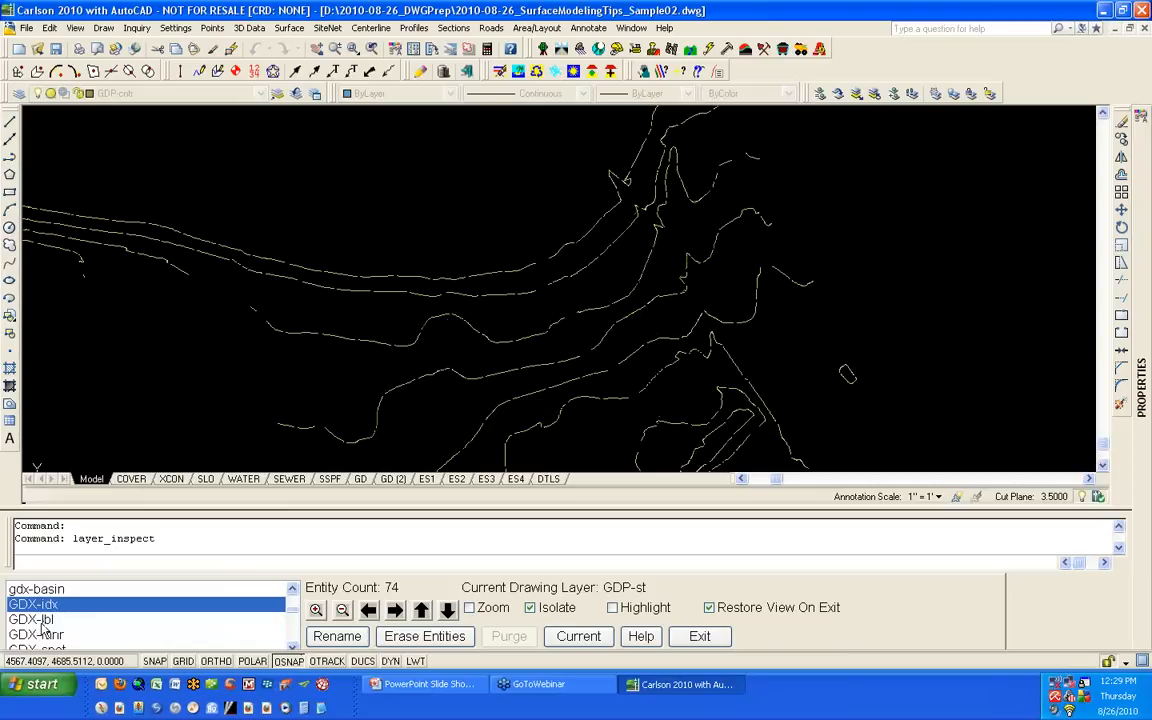
click(44, 622)
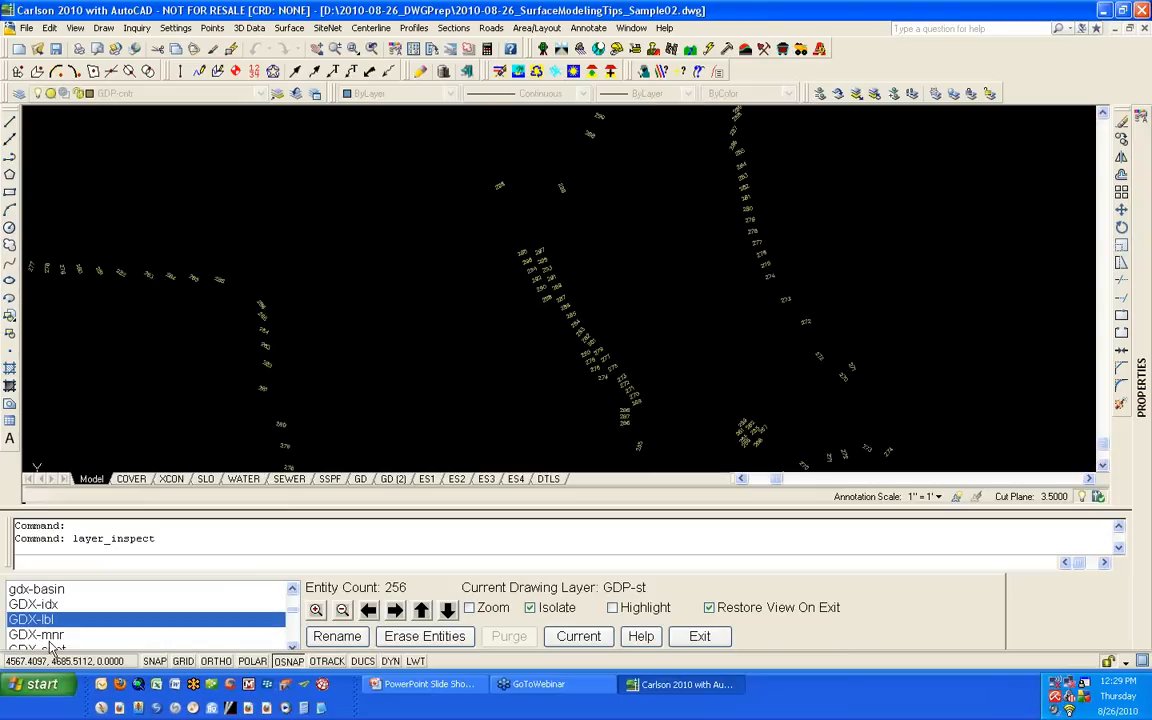
click(42, 635)
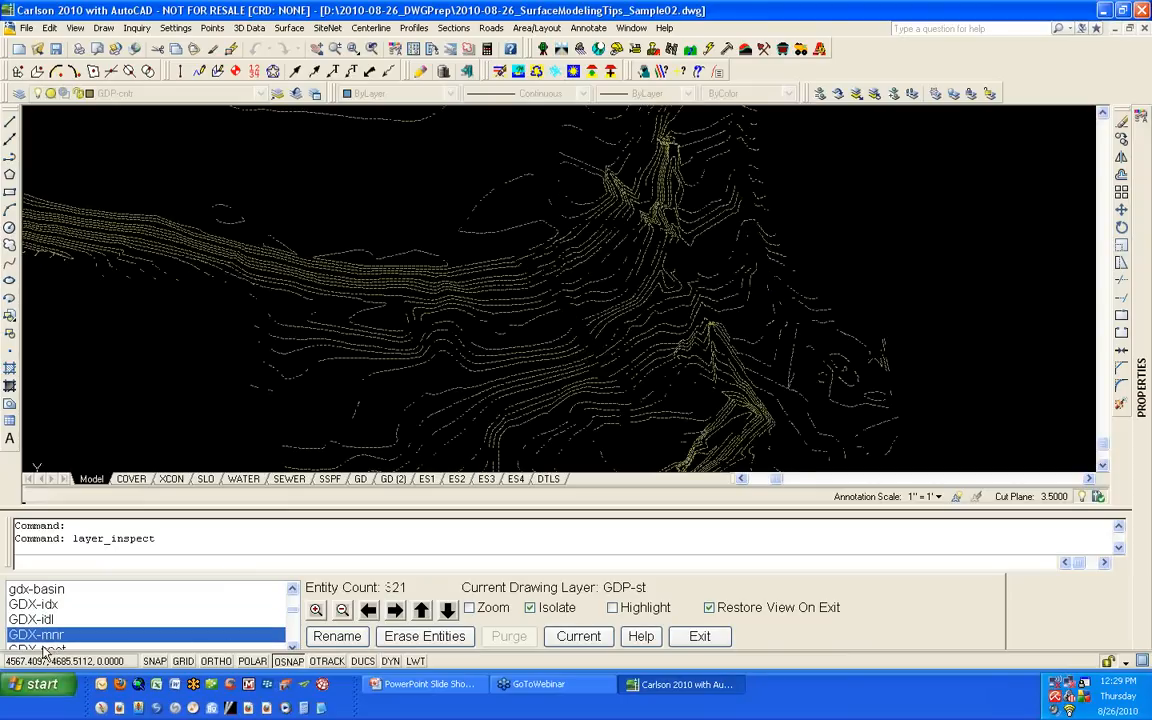
shift+click(40, 605)
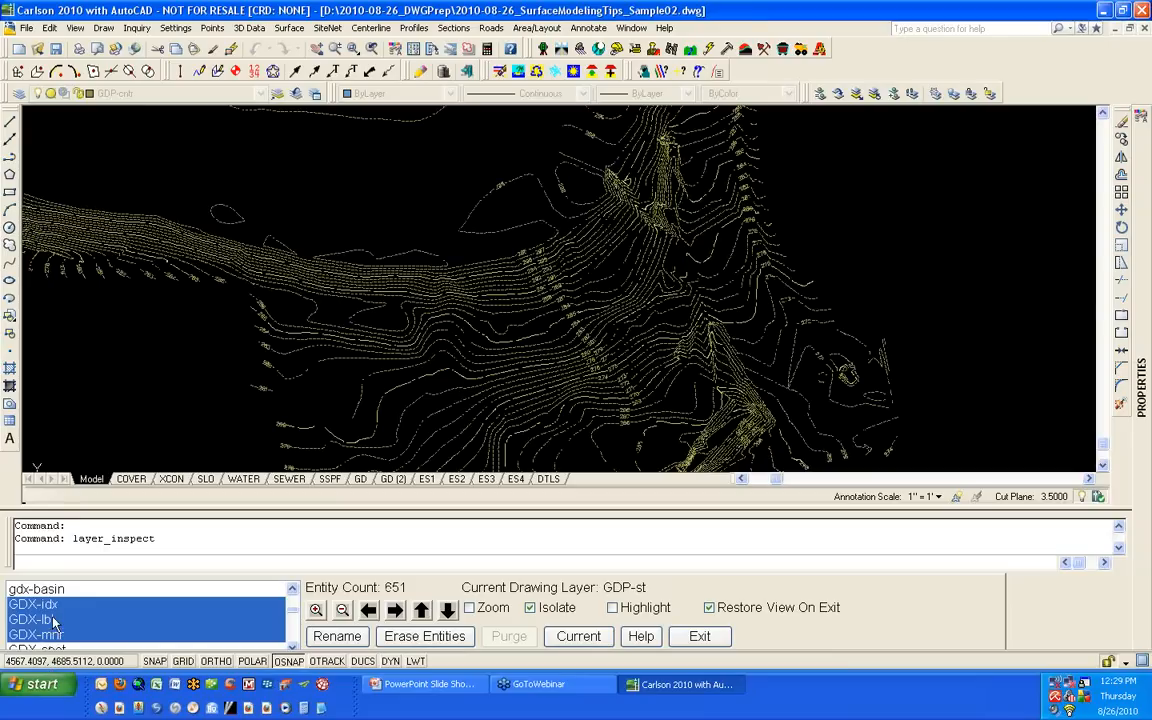
Step: Rename the three selected GDX layers as GOOD_E-CONTOURS
click(337, 636)
drag(512, 345, 408, 349)
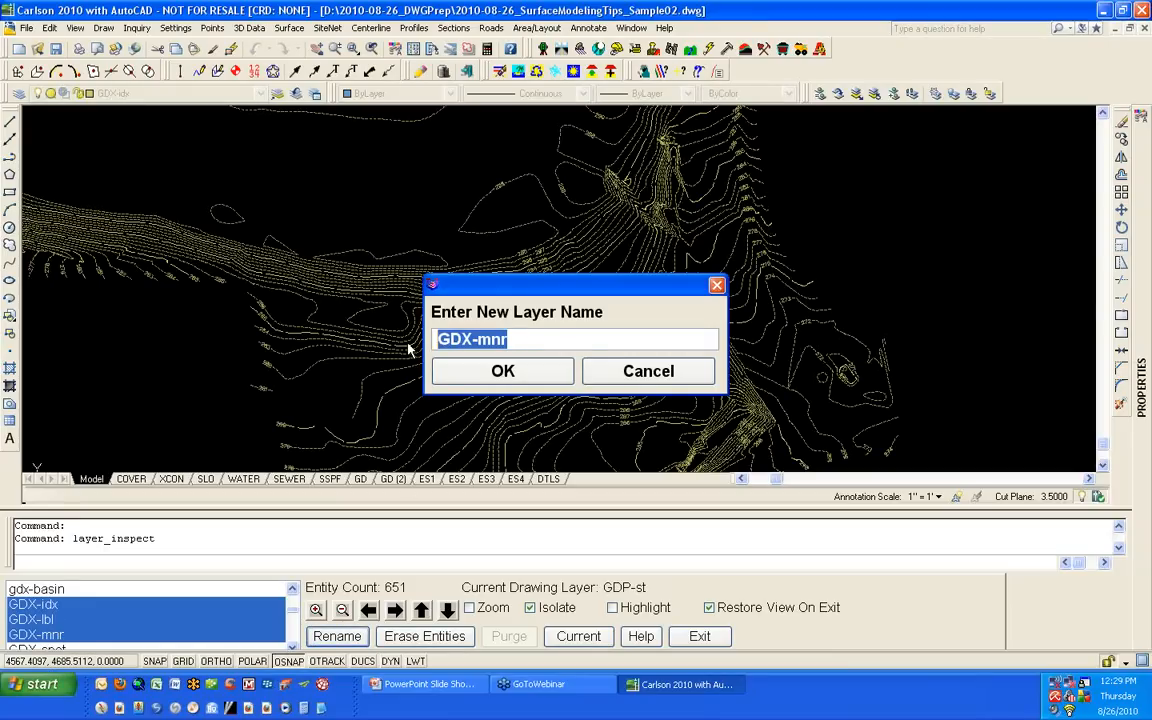
text(GOOD_E-)
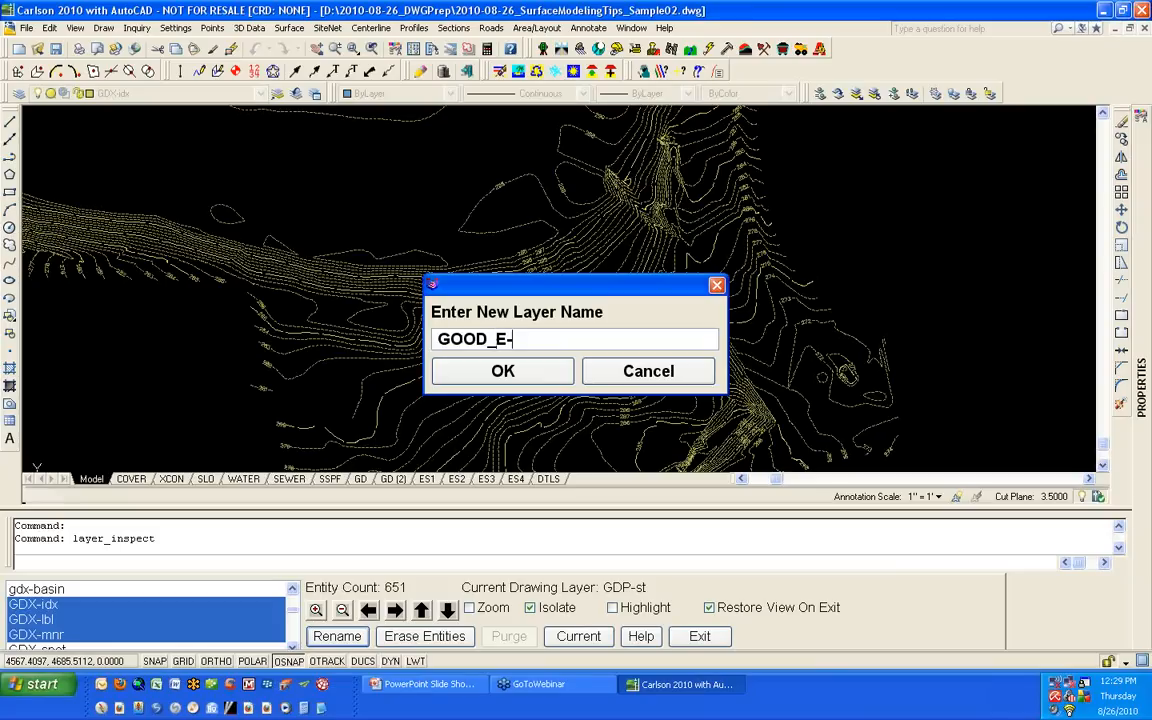
text(CONTOURS)
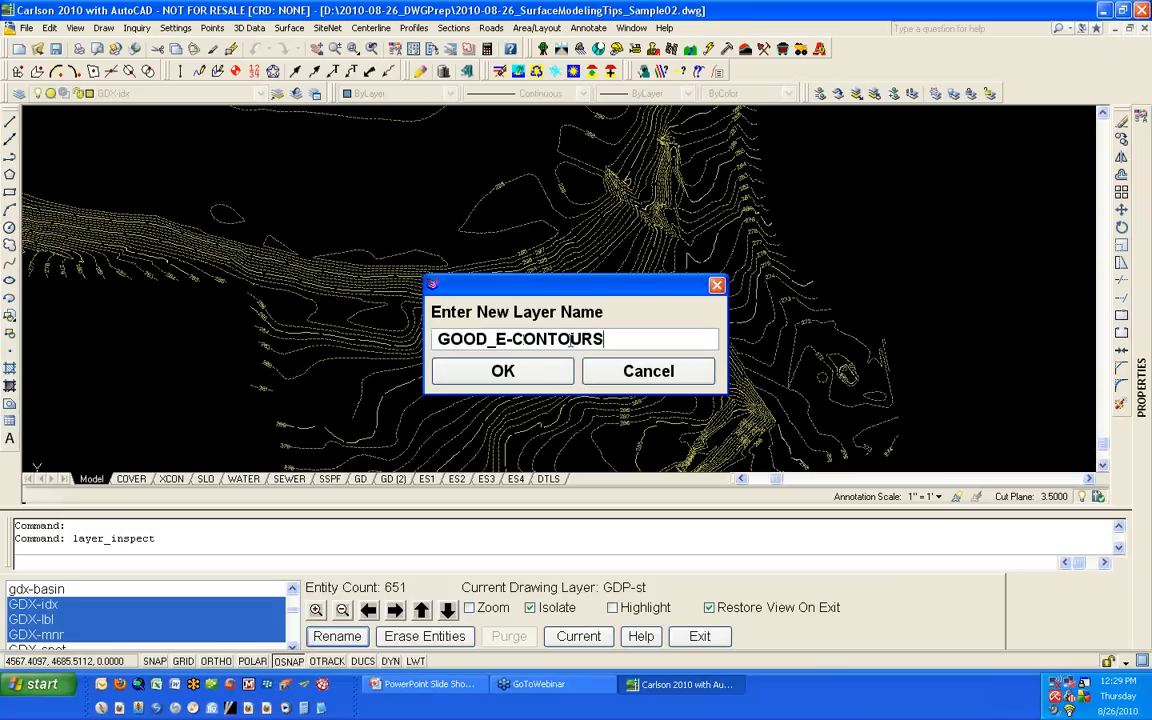
click(540, 371)
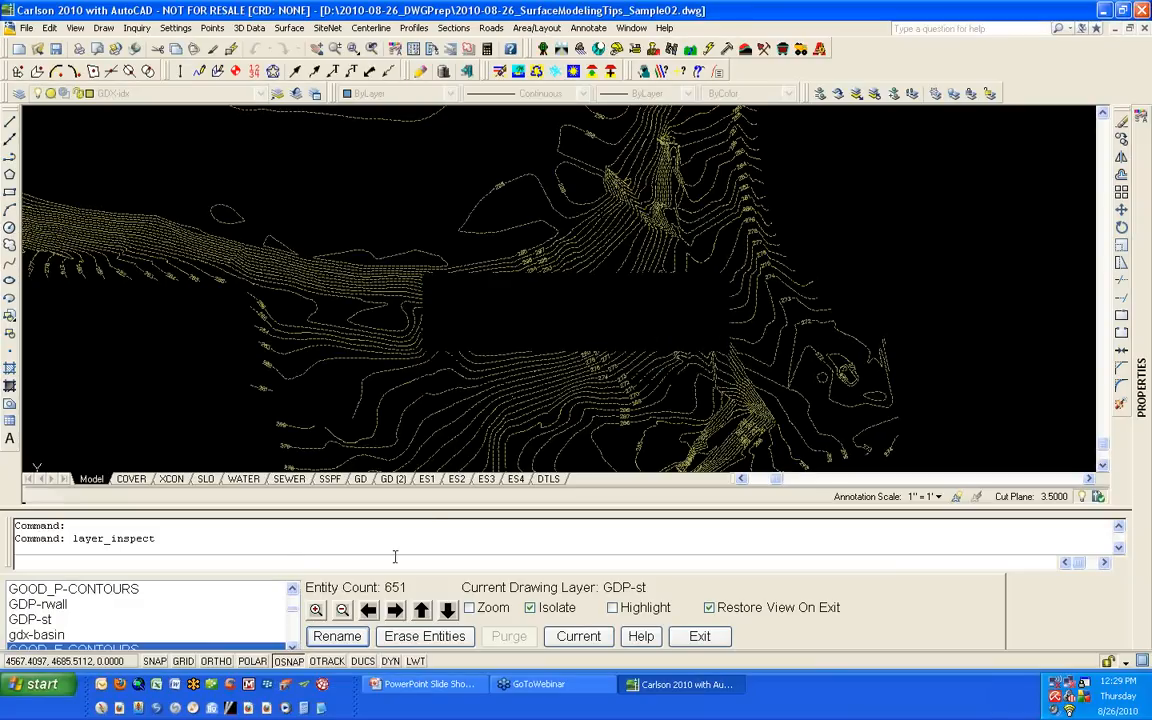
Step: Isolate the SITEP-bldg layer and examine its linework across the site
click(292, 647)
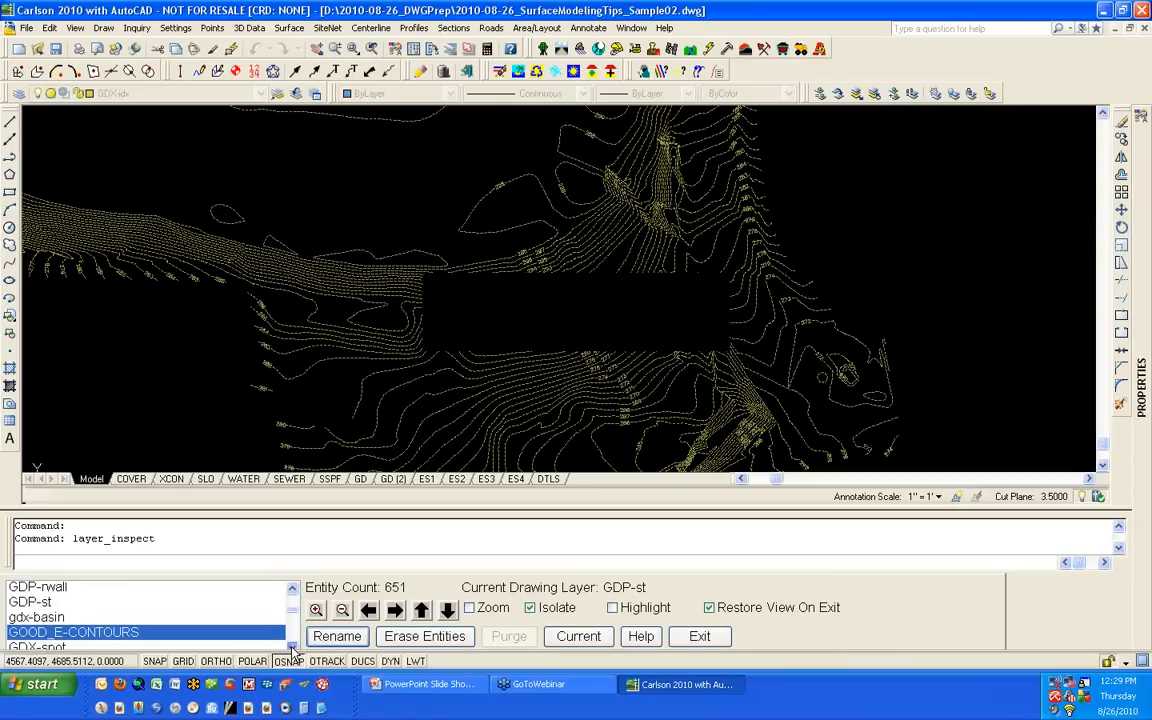
click(292, 647)
click(292, 647)
click(292, 647)
click(292, 647)
click(292, 647)
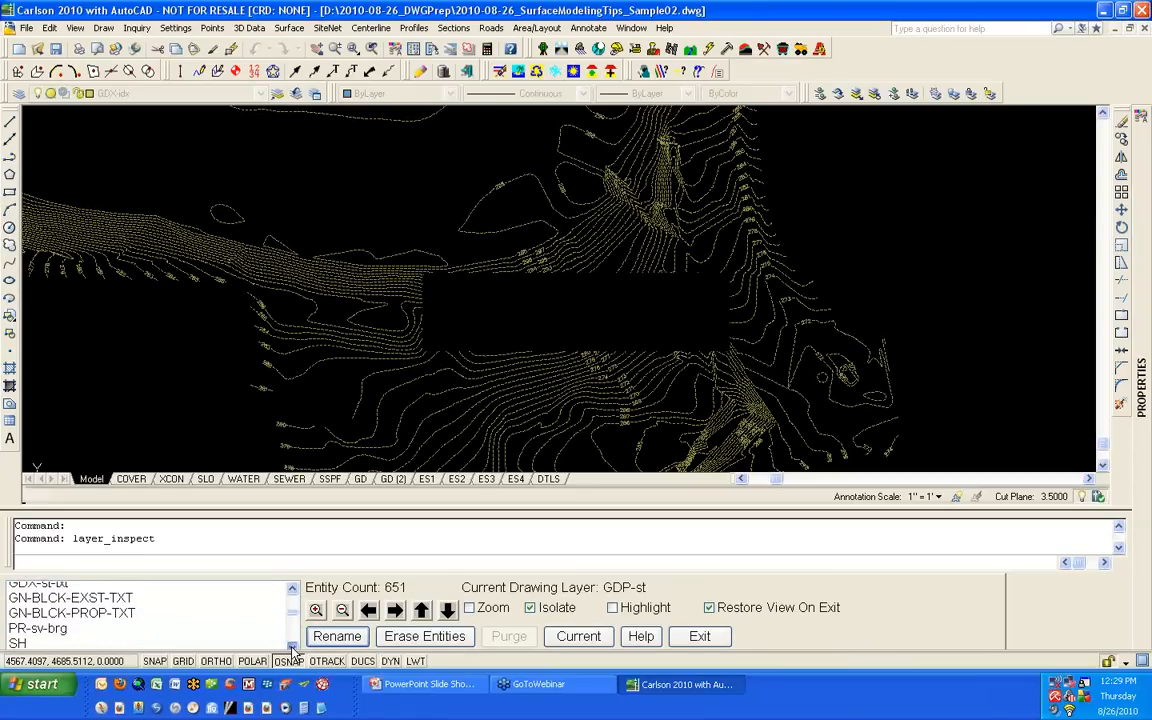
click(292, 647)
click(292, 647)
click(292, 647)
click(292, 647)
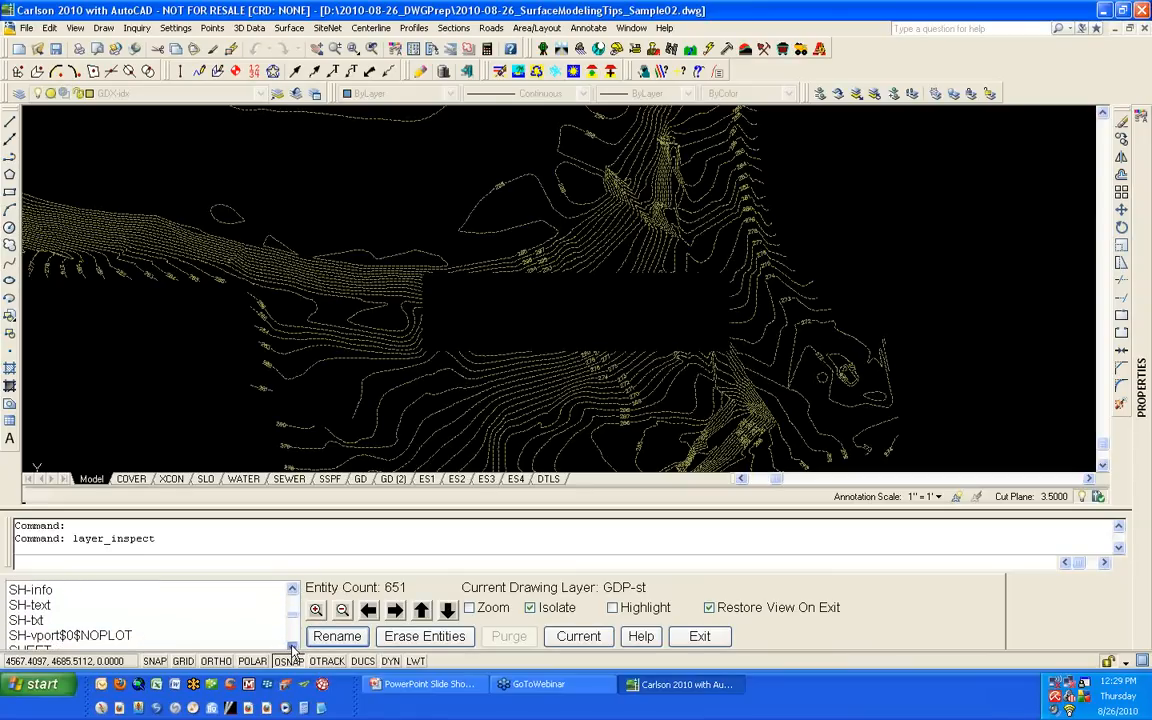
click(292, 647)
click(292, 647)
click(292, 647)
click(292, 647)
click(292, 647)
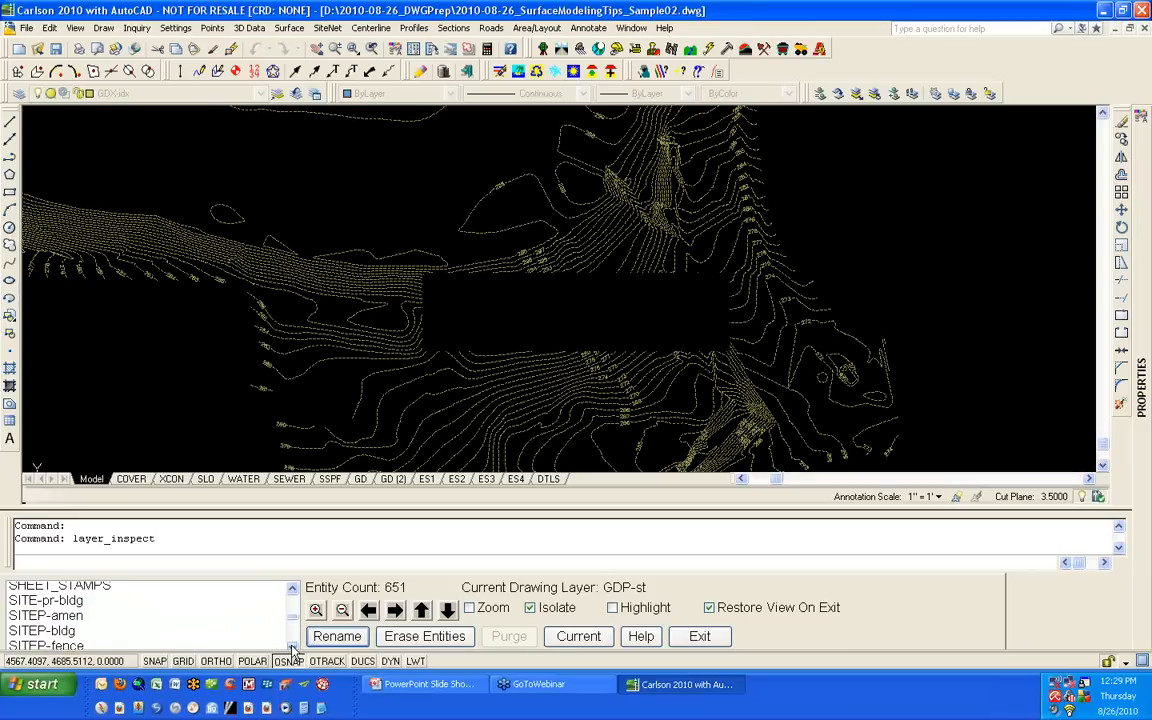
click(292, 647)
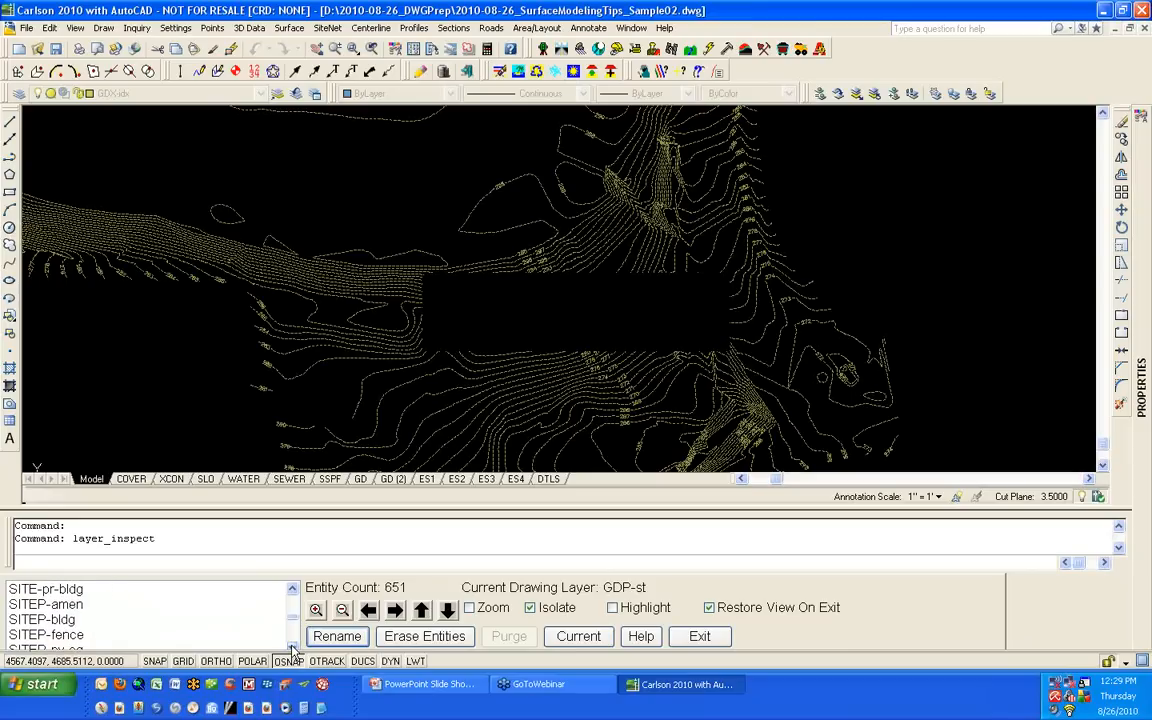
click(73, 624)
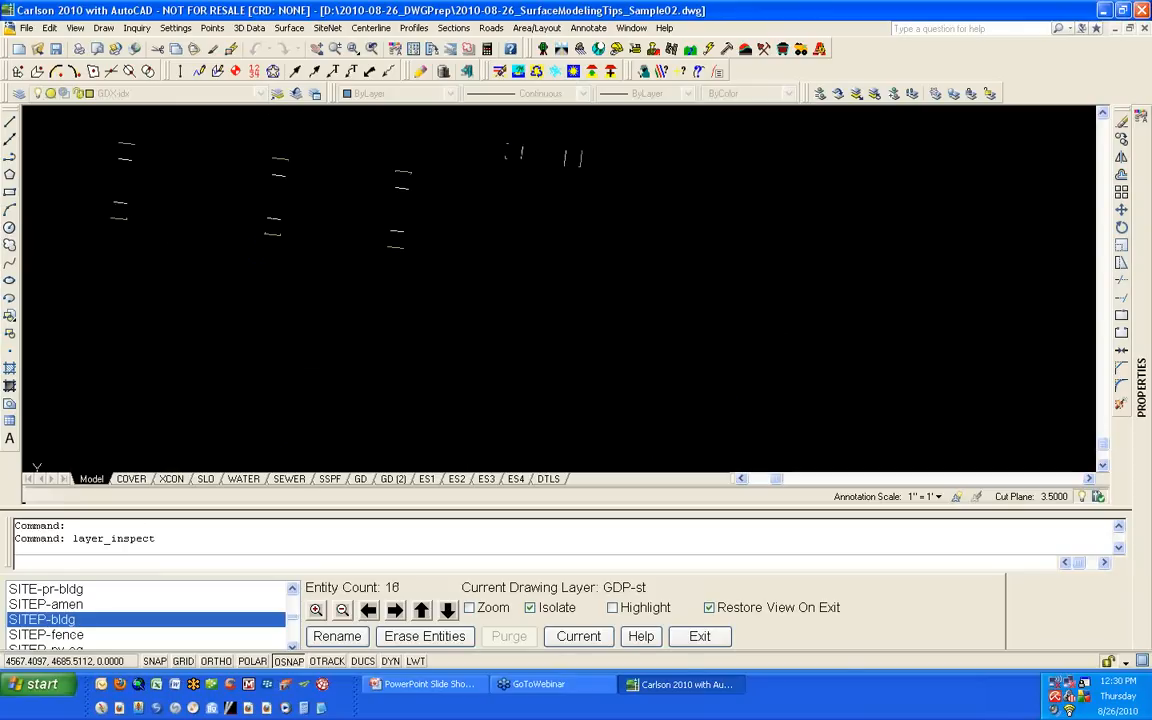
scroll(437, 121, down, 3)
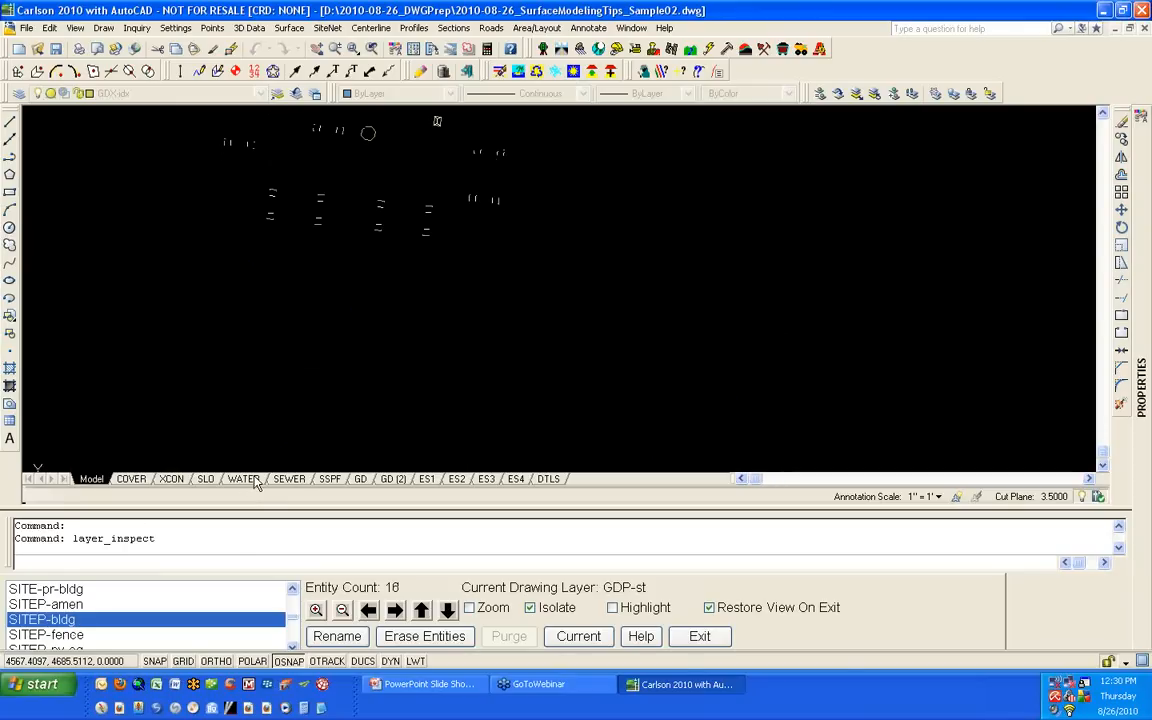
Step: Isolate the SITEP-pv-cg layer and rename it as GOOD_P-PARKING
click(292, 645)
click(292, 645)
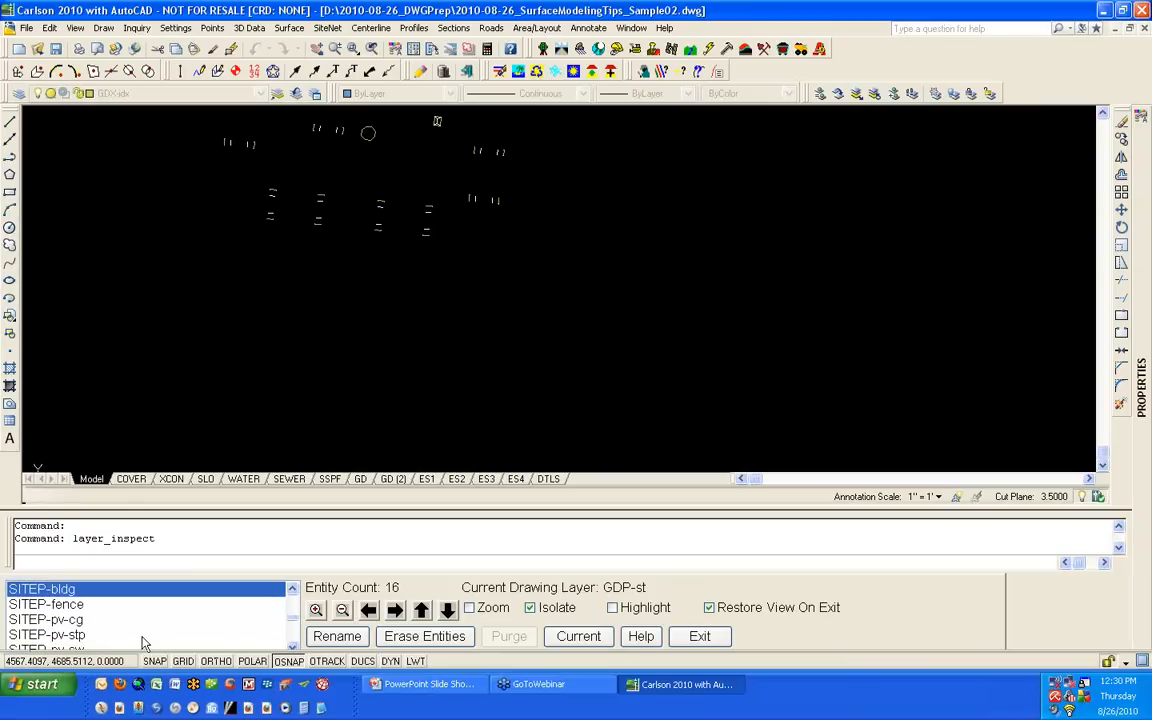
click(40, 621)
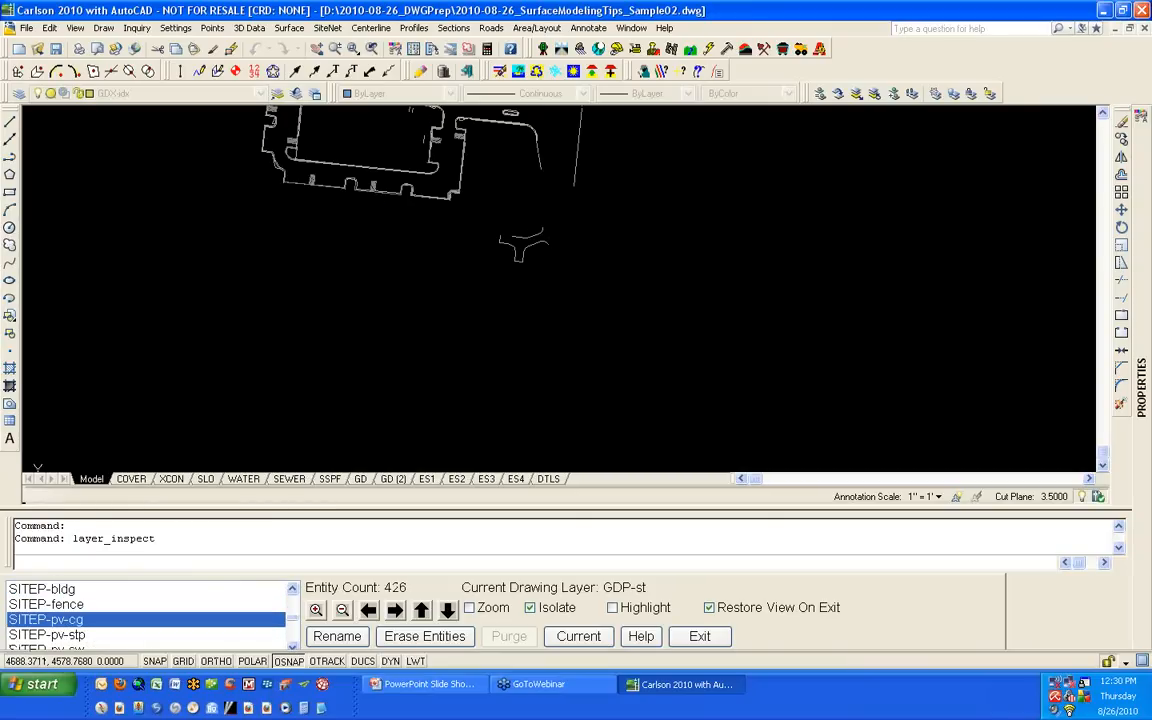
click(333, 636)
double_click(470, 339)
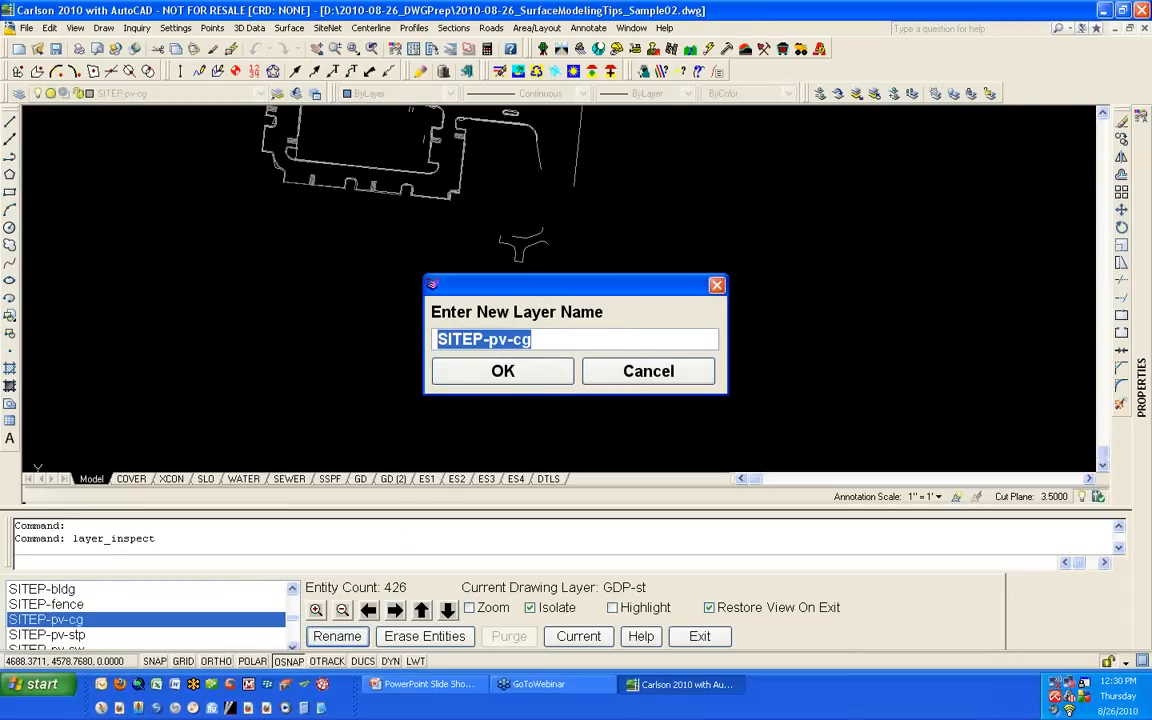
text(GOOD_P-)
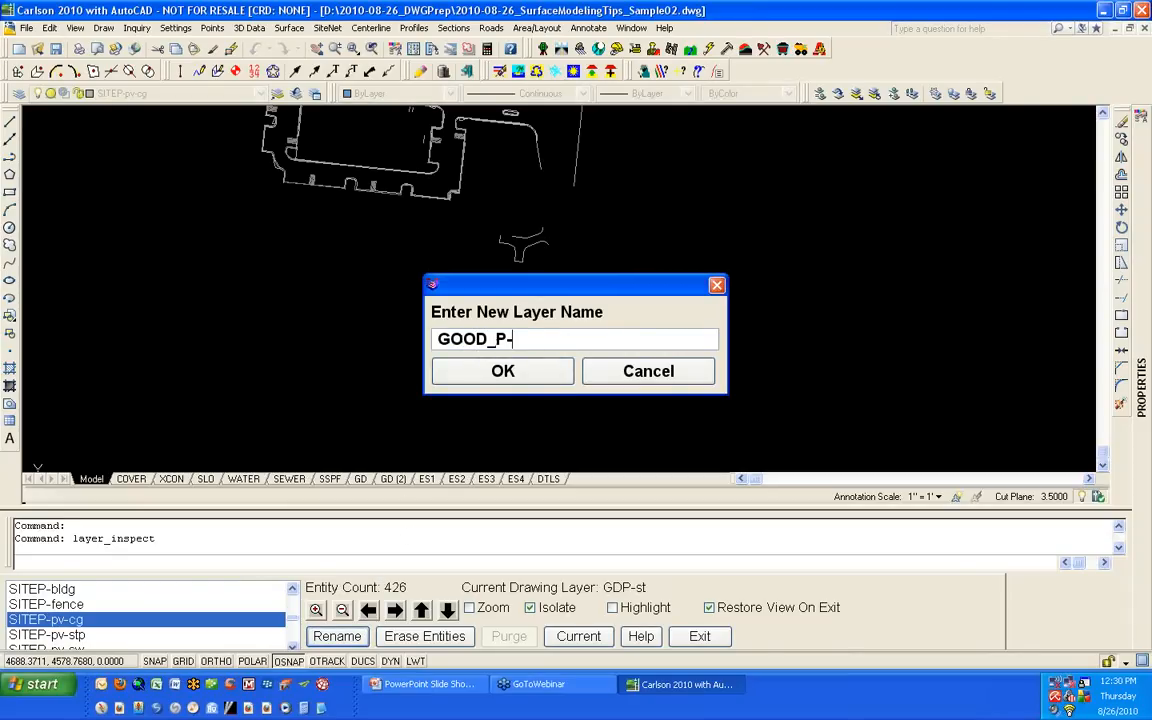
text(PARKING)
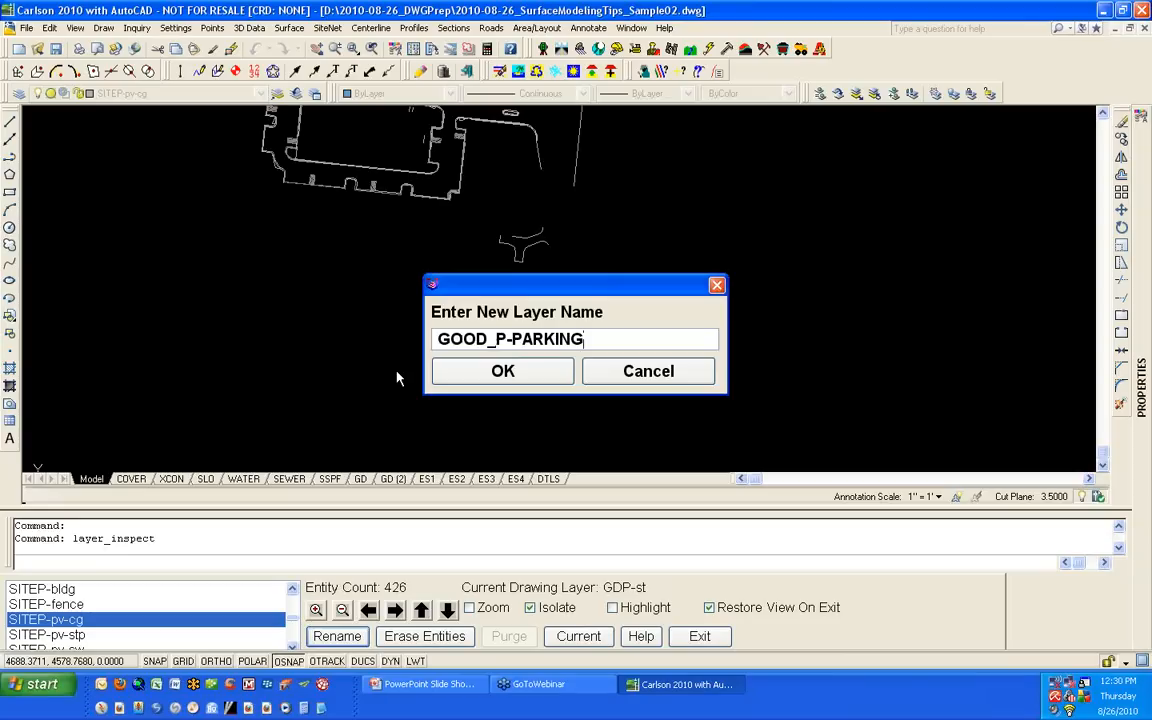
click(550, 380)
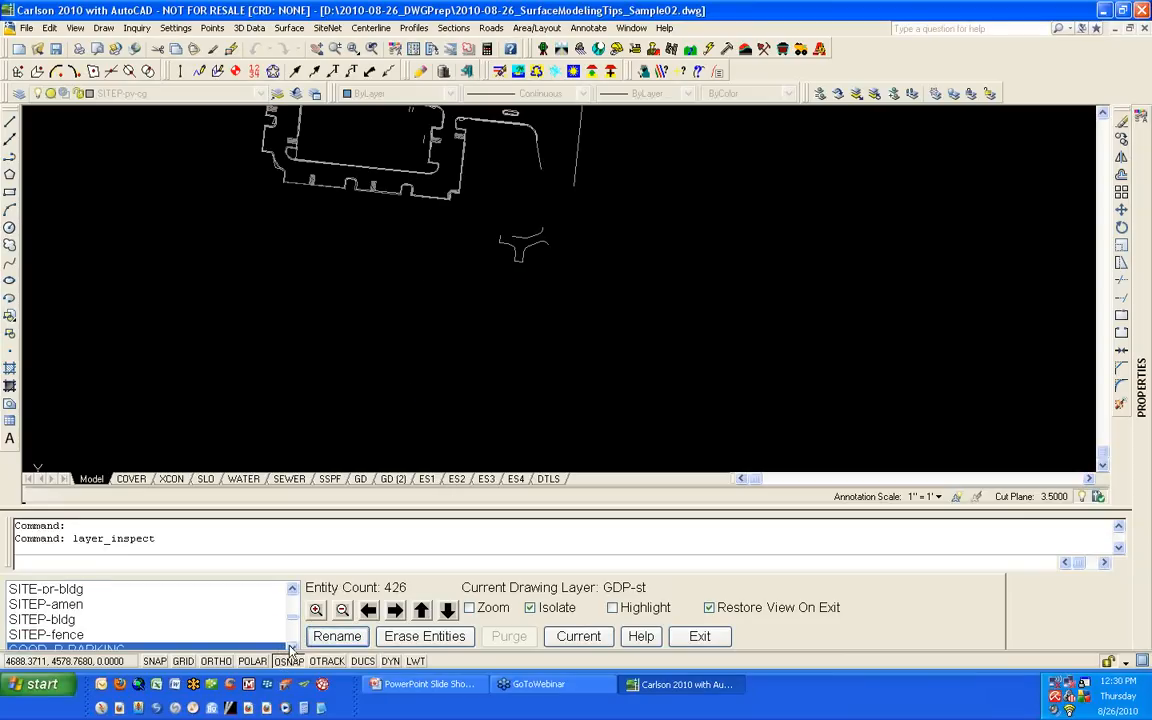
Step: Isolate the SITEX-bldg layer to examine its linework and close the Layer Inspector
click(292, 646)
click(292, 646)
click(292, 646)
click(292, 646)
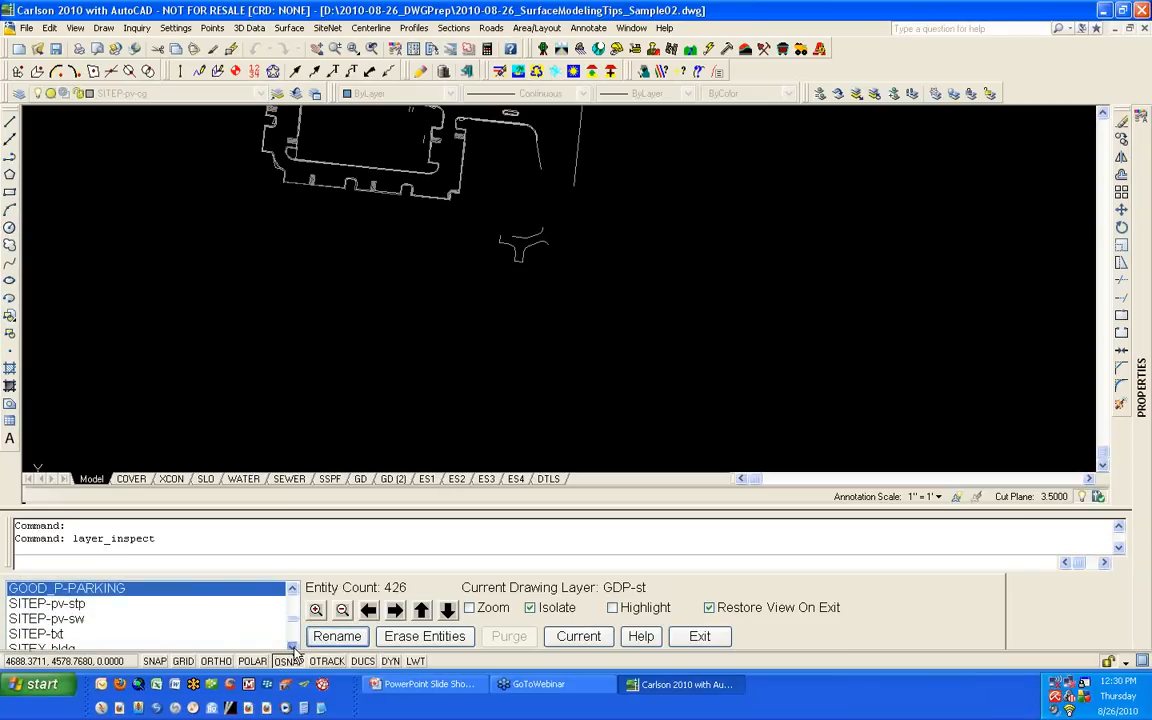
click(292, 646)
click(292, 646)
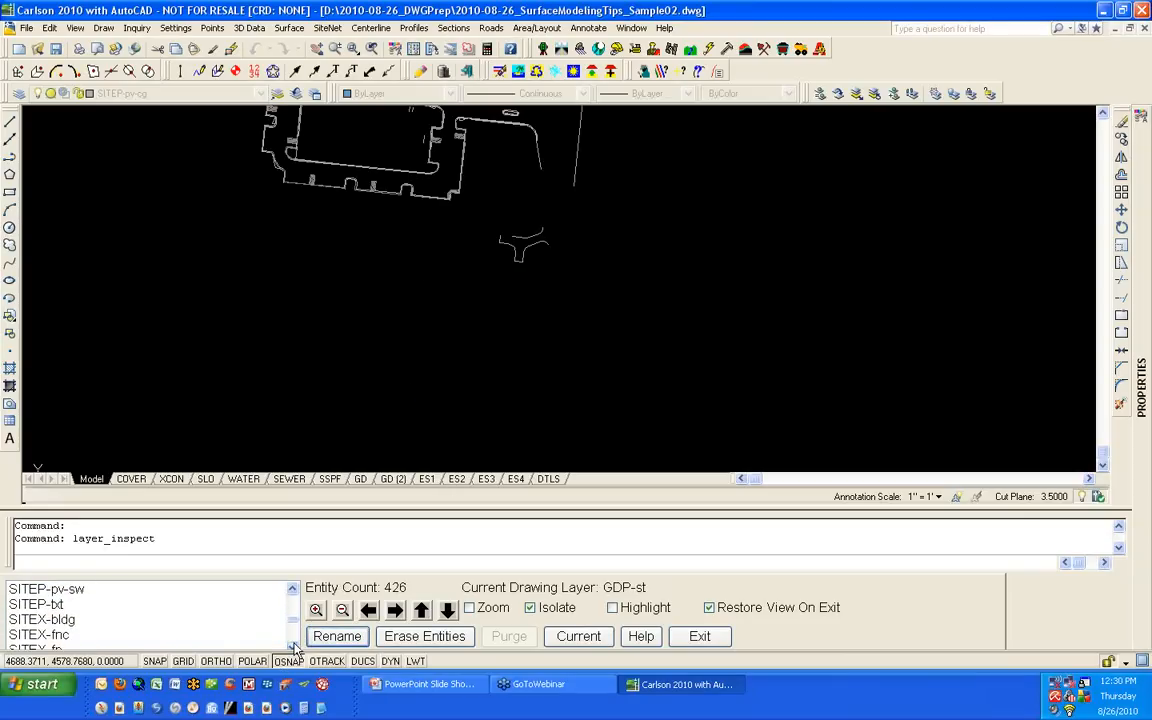
click(40, 620)
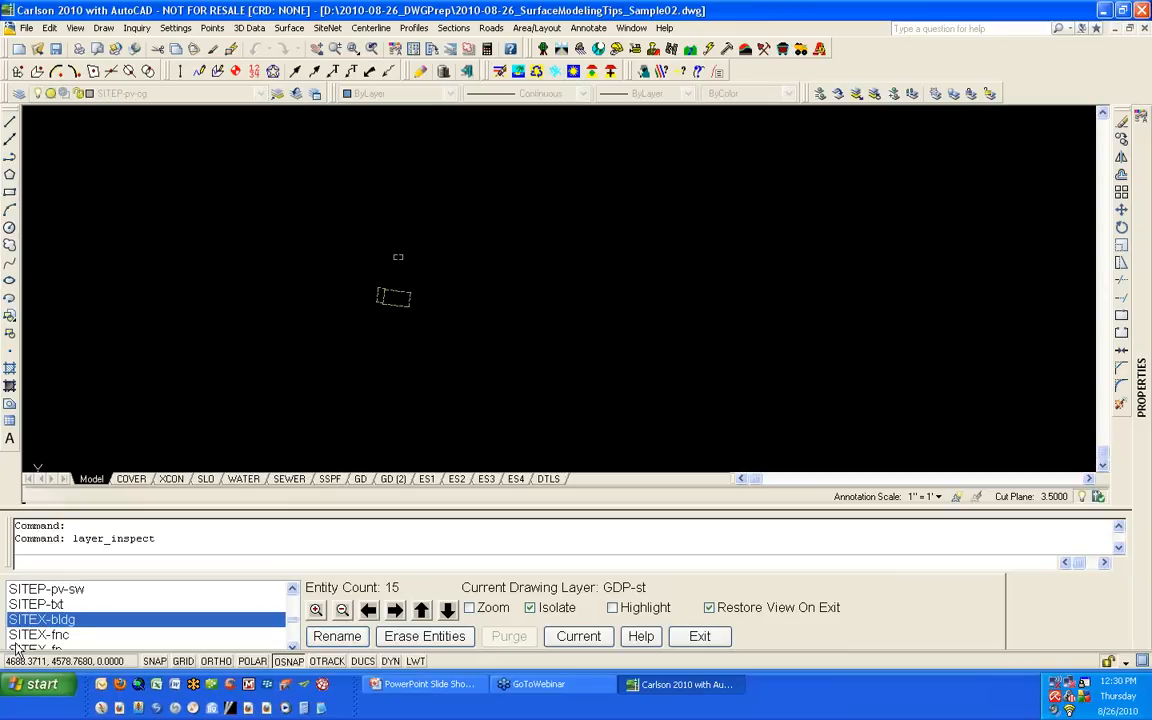
click(686, 640)
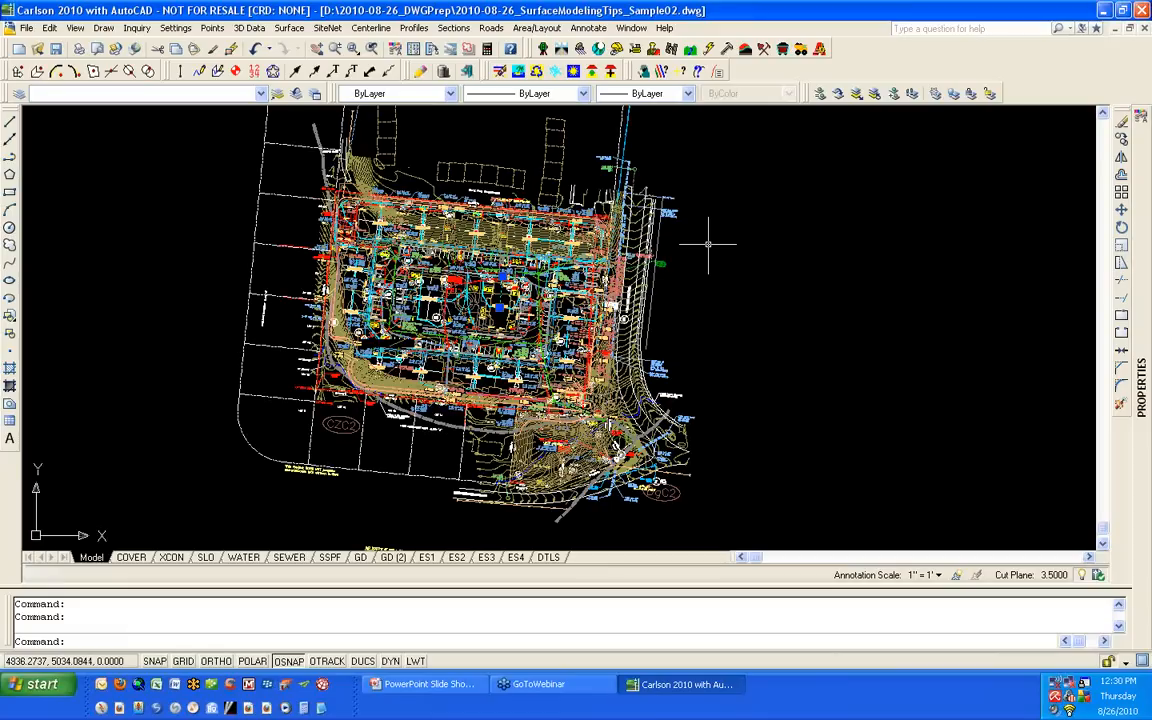
Step: Review the renamed GOOD_ layers in the drawing's layer list and make GOOD_E-CONTOURS the current layer
click(258, 93)
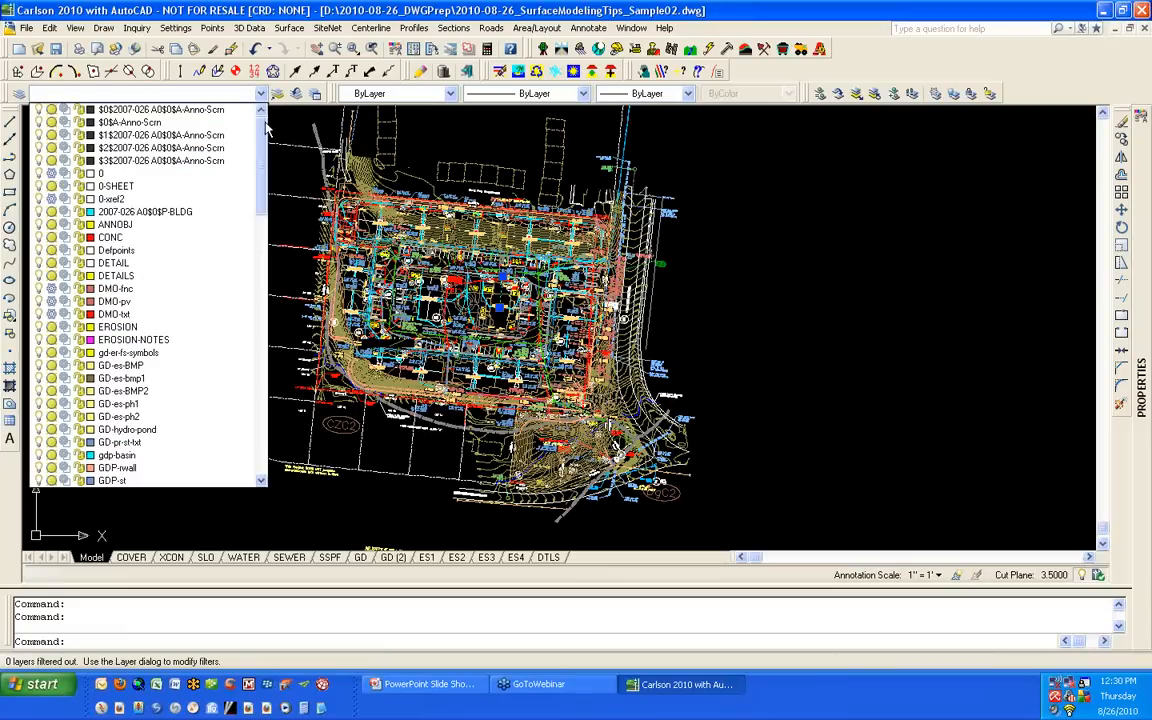
drag(262, 125, 263, 226)
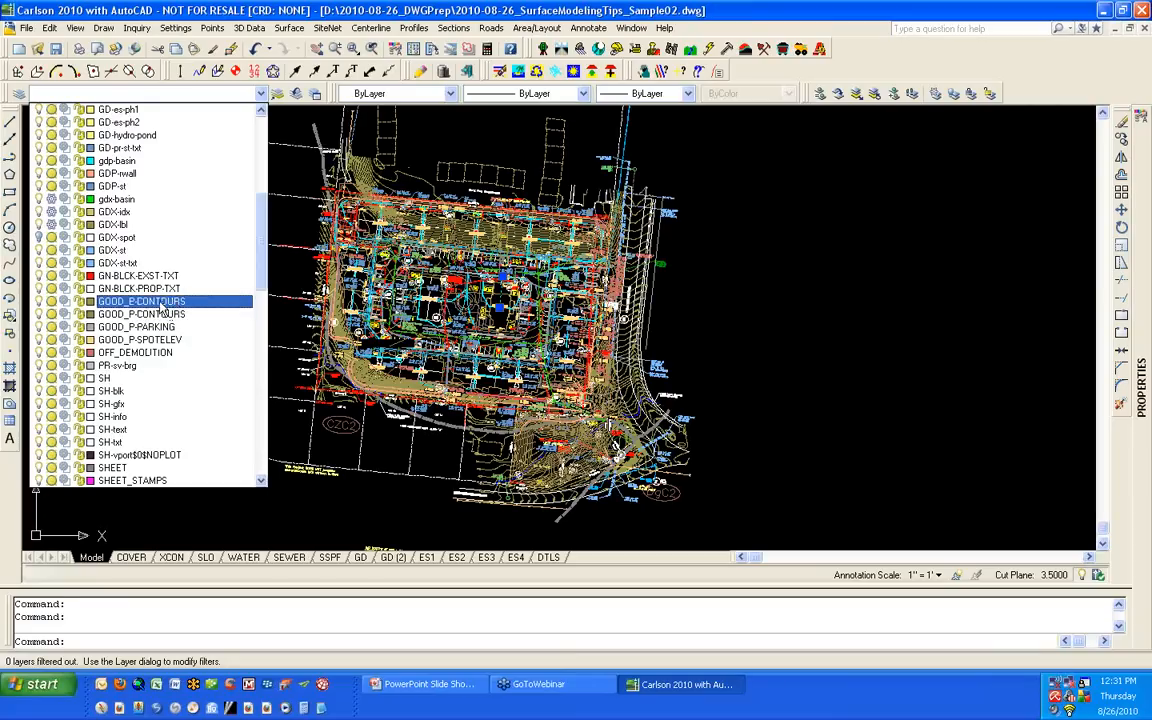
click(768, 252)
key(Escape)
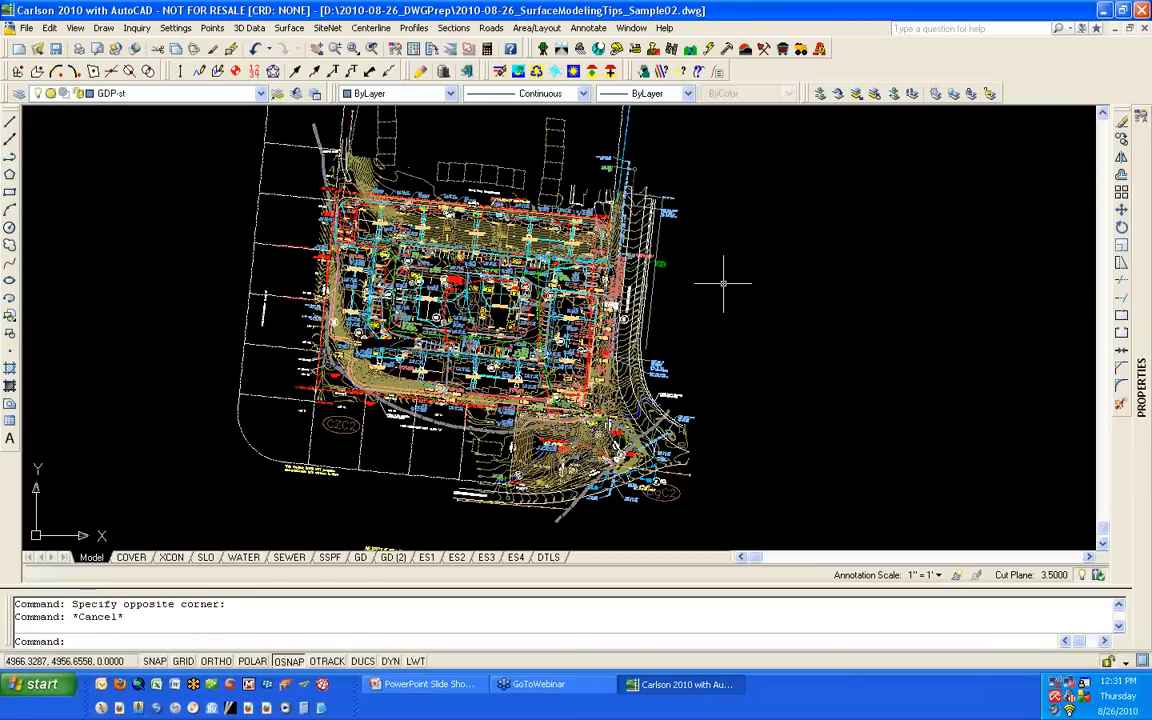
click(240, 93)
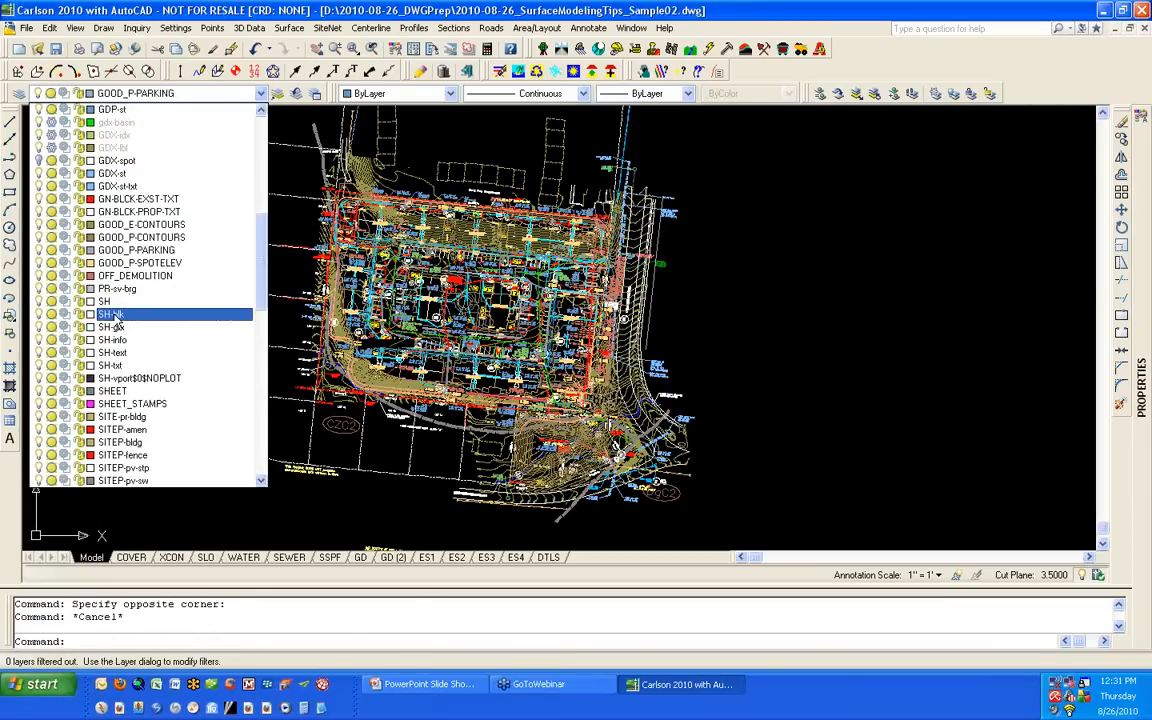
click(141, 224)
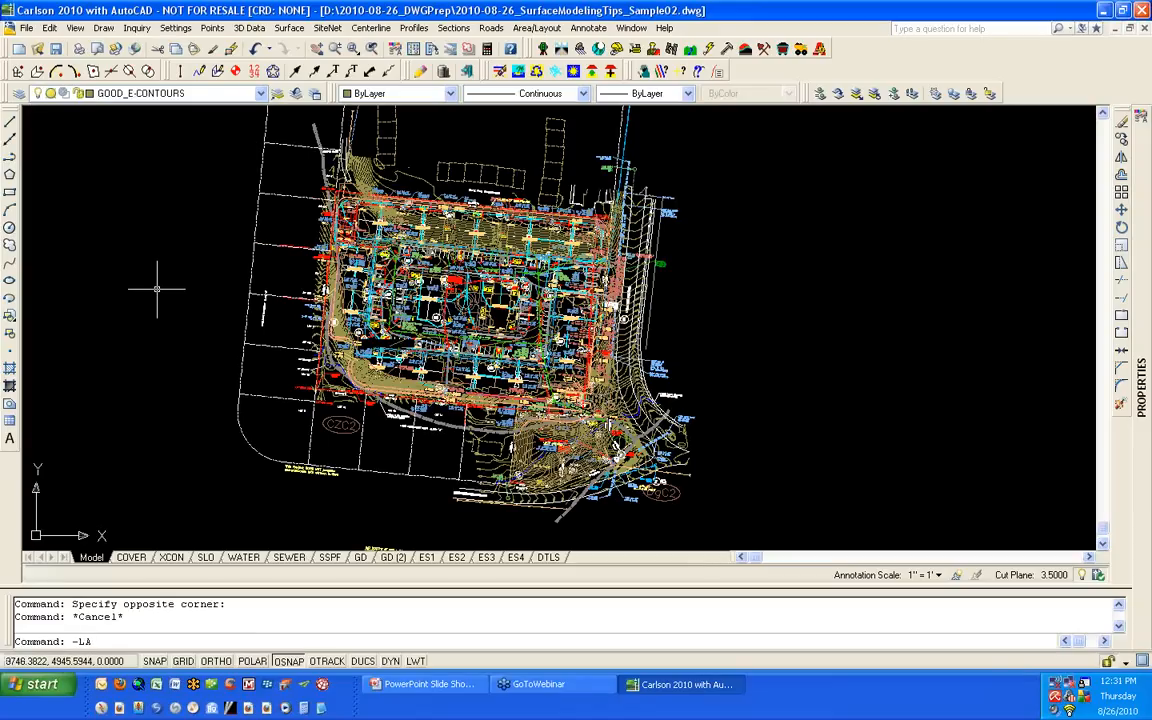
Step: Use the command-line -LAYER command to freeze all layers with * and thaw those matching GOOD*
key(Return)
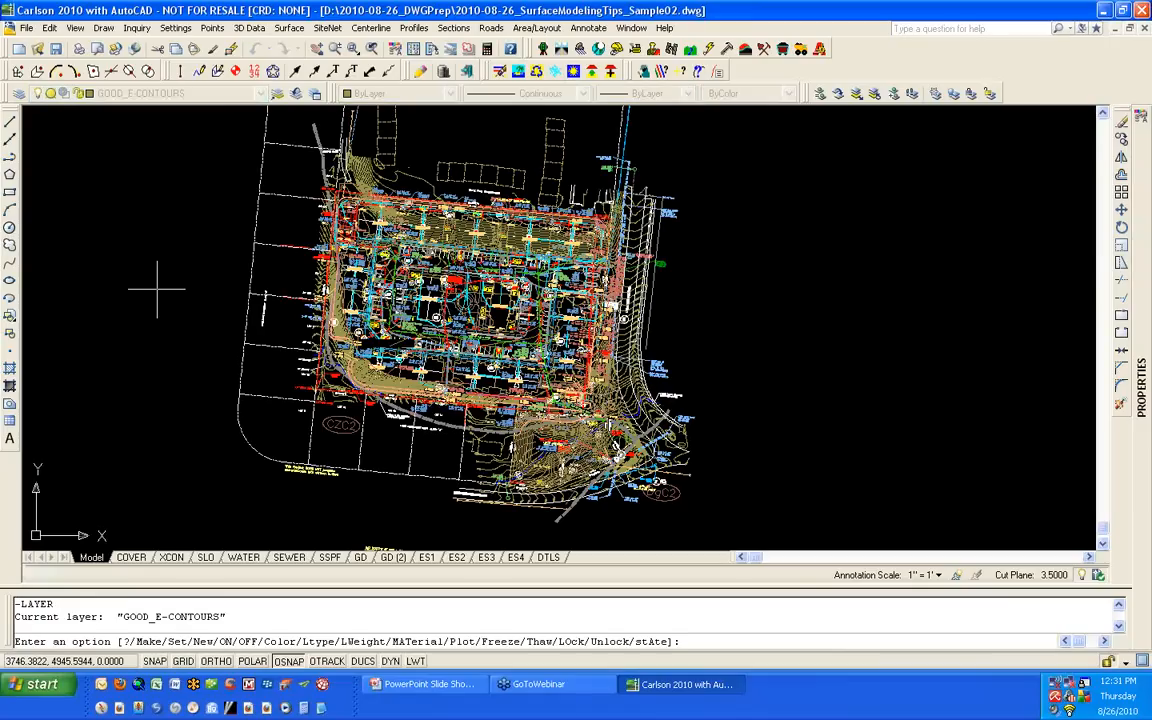
text(F)
key(Return)
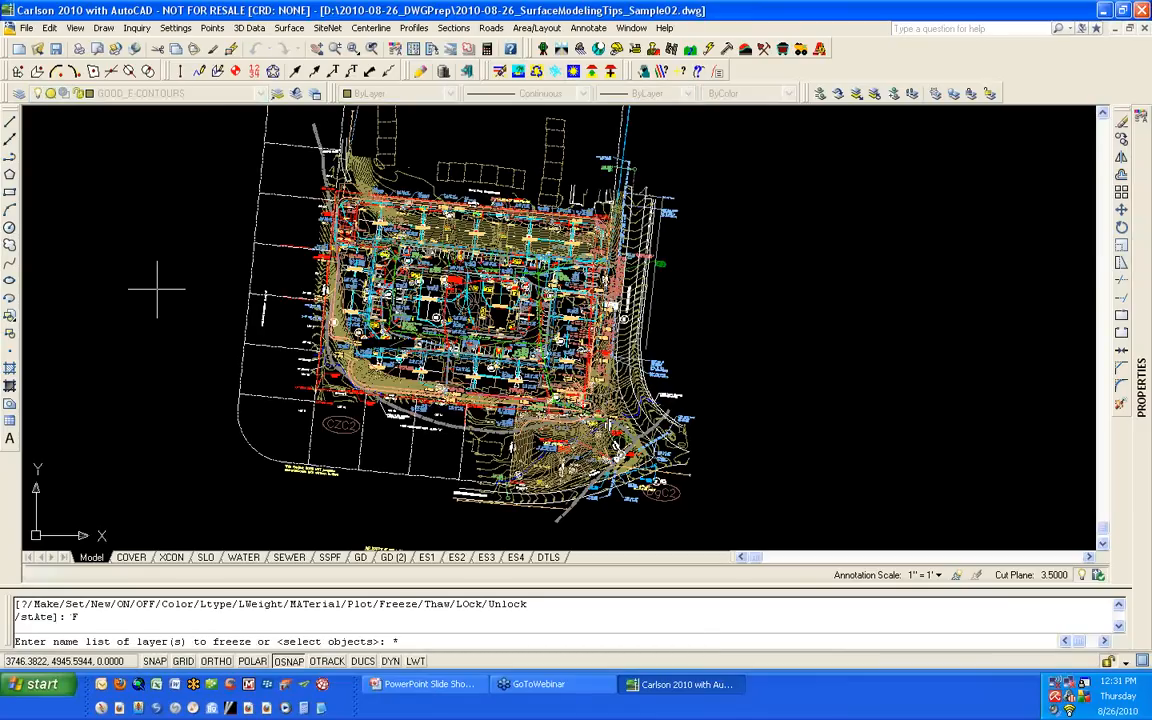
text(*)
key(Return)
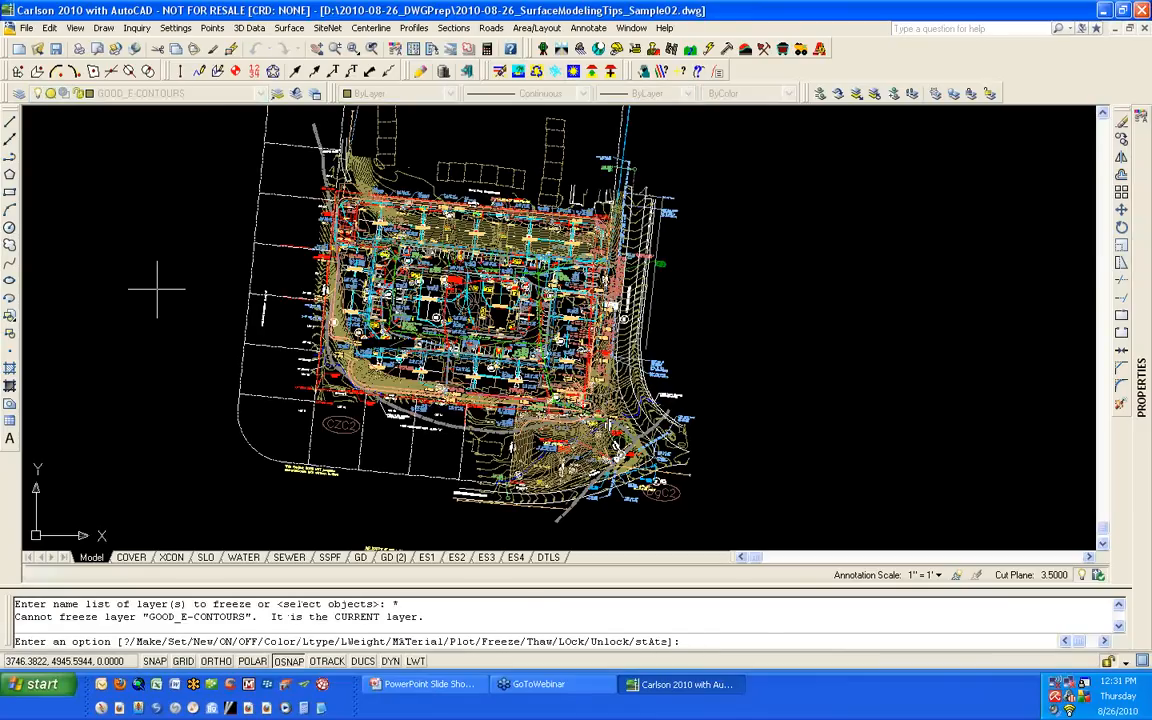
text(T)
key(Return)
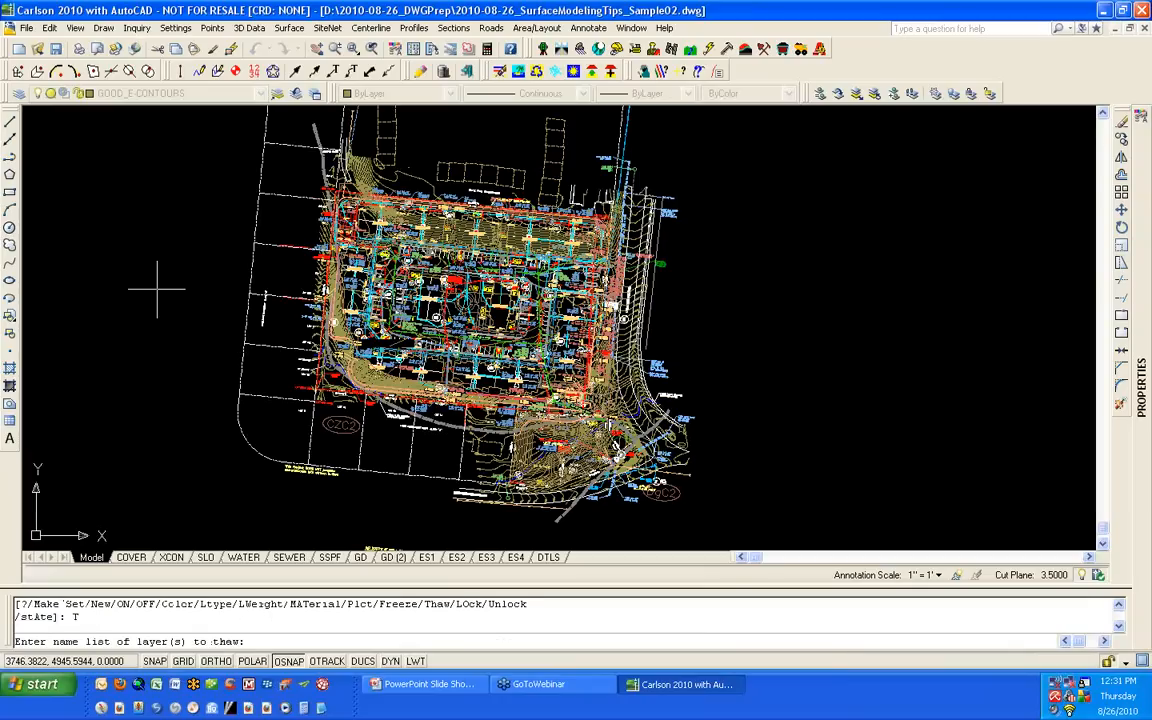
text(GOOD*)
key(Return)
key(Return)
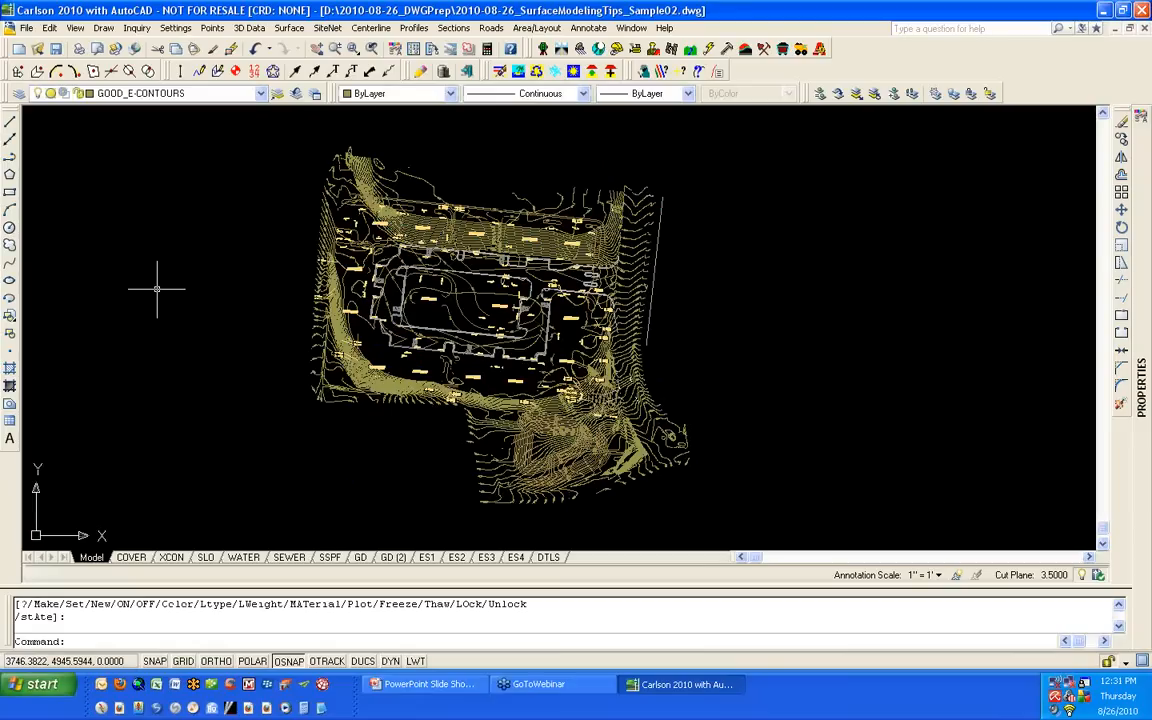
Step: Examine the GOOD_ linework around the parking area and save the drawing
scroll(430, 240, up, 2)
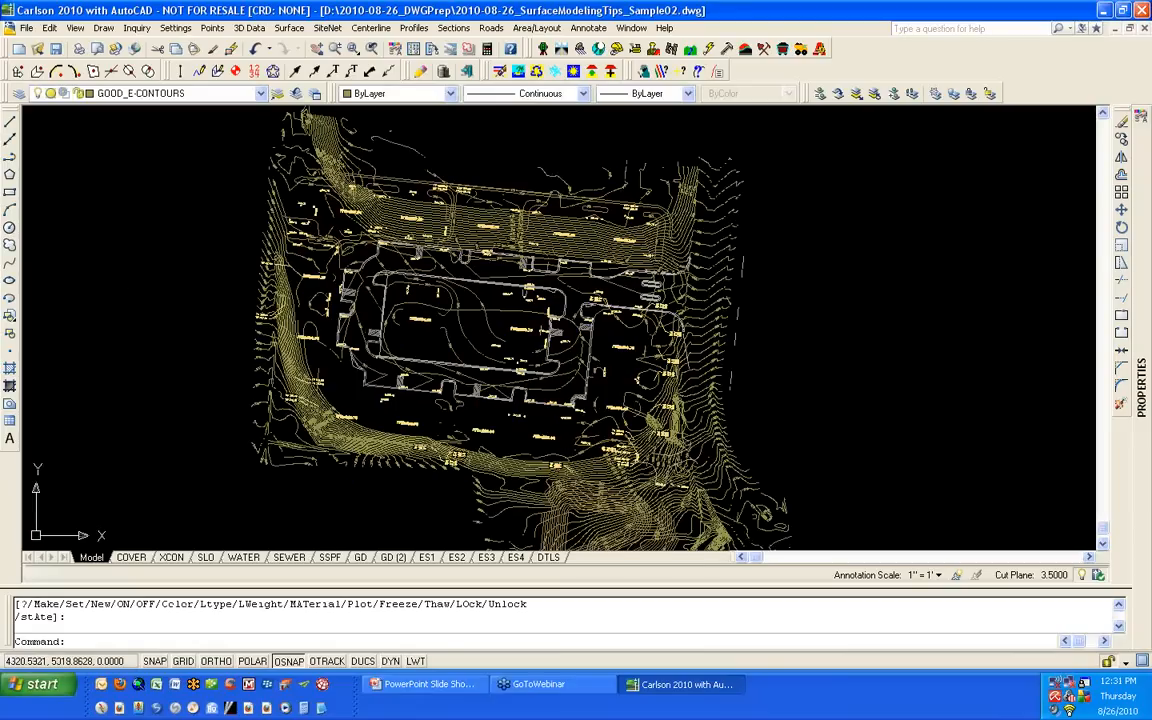
scroll(447, 252, up, 4)
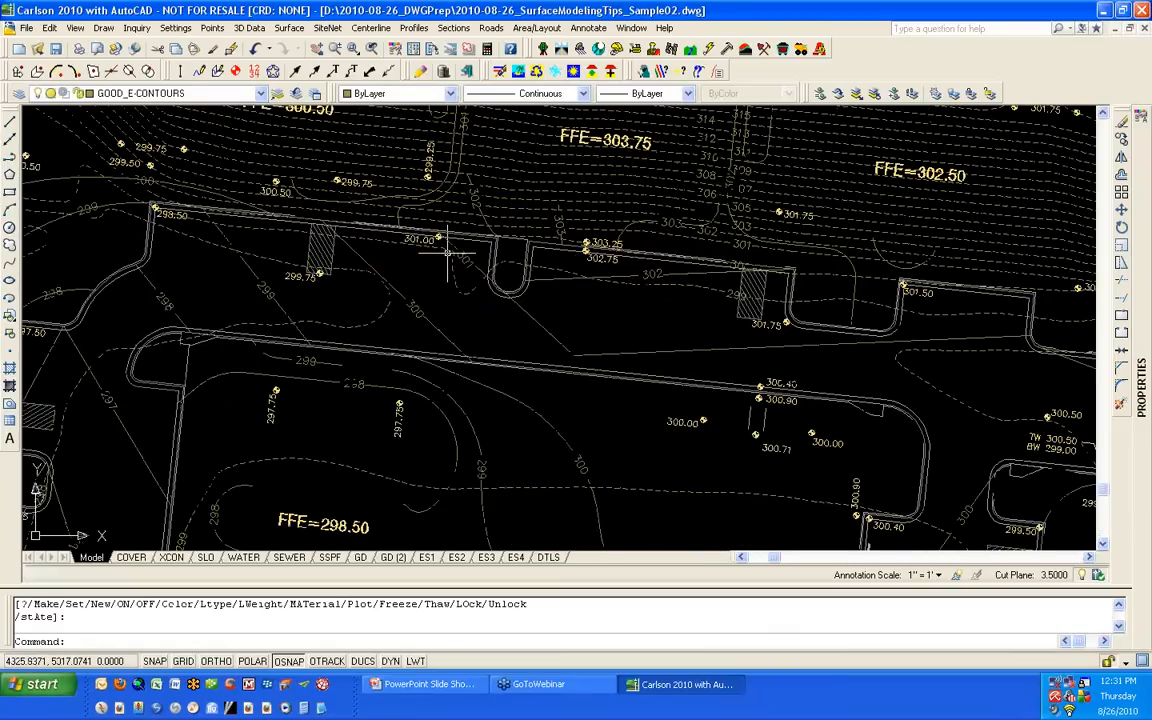
scroll(447, 252, down, 8)
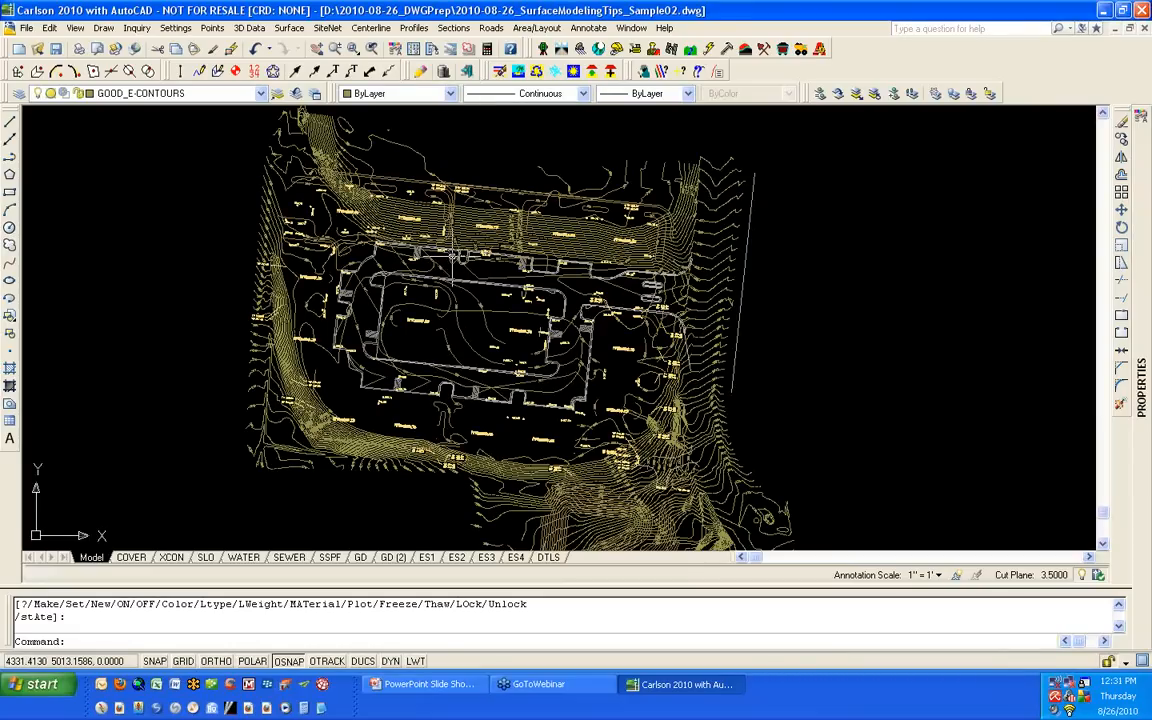
click(57, 50)
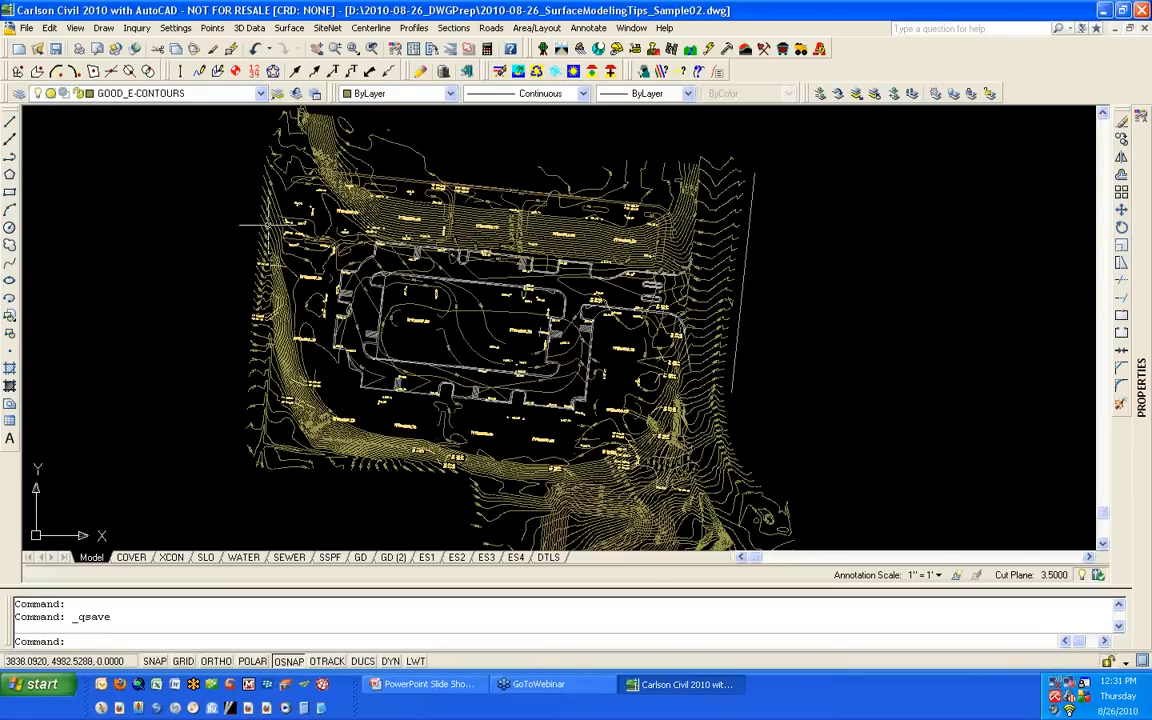
Step: Isolate the existing contours layer by picking contour lines and an elevation label on the northern slope
click(857, 95)
scroll(478, 216, up, 2)
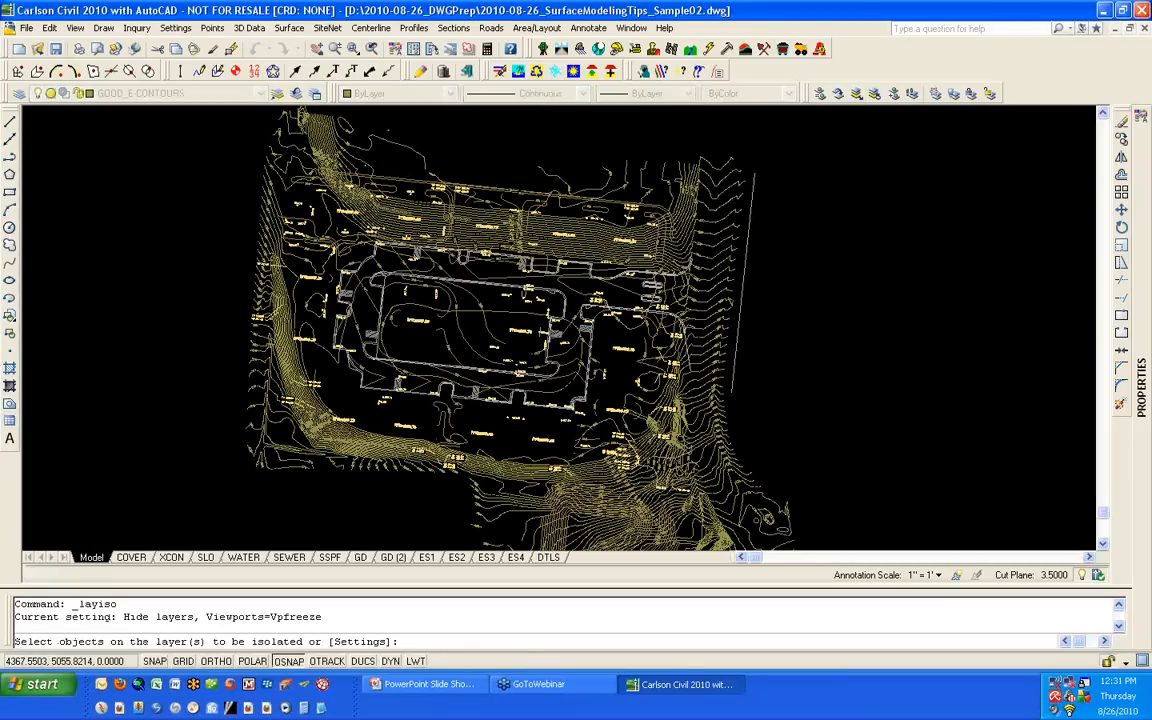
scroll(478, 216, up, 2)
scroll(478, 216, up, 2)
click(517, 216)
click(466, 149)
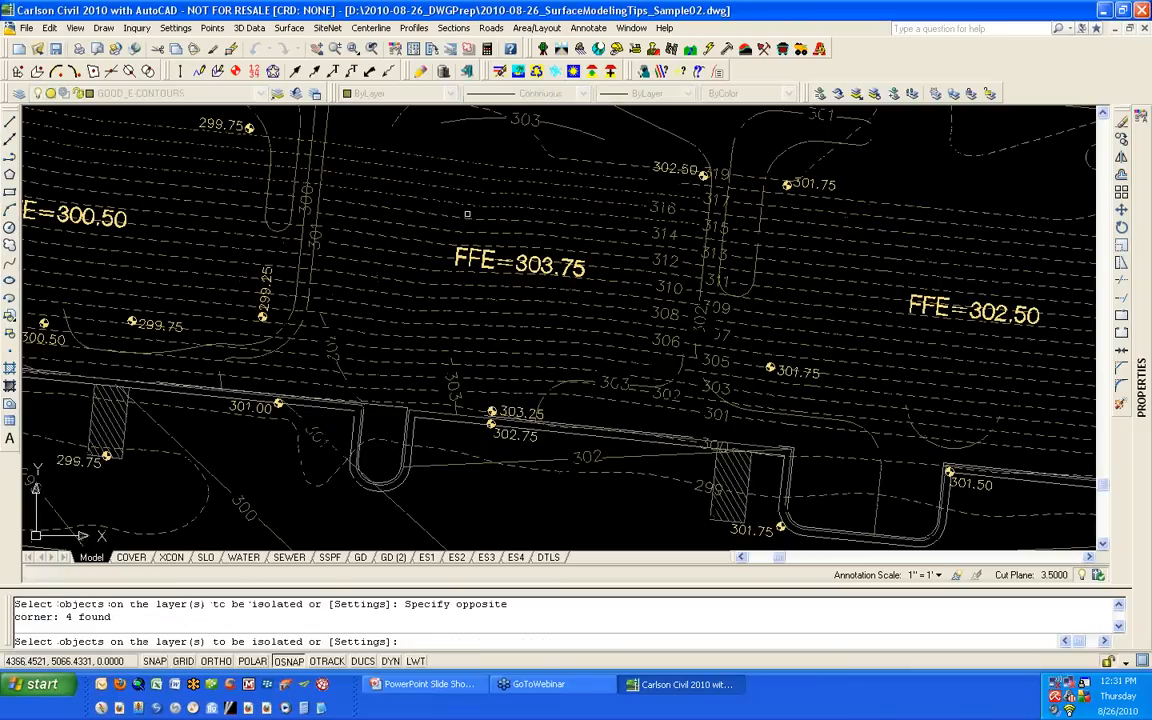
click(666, 213)
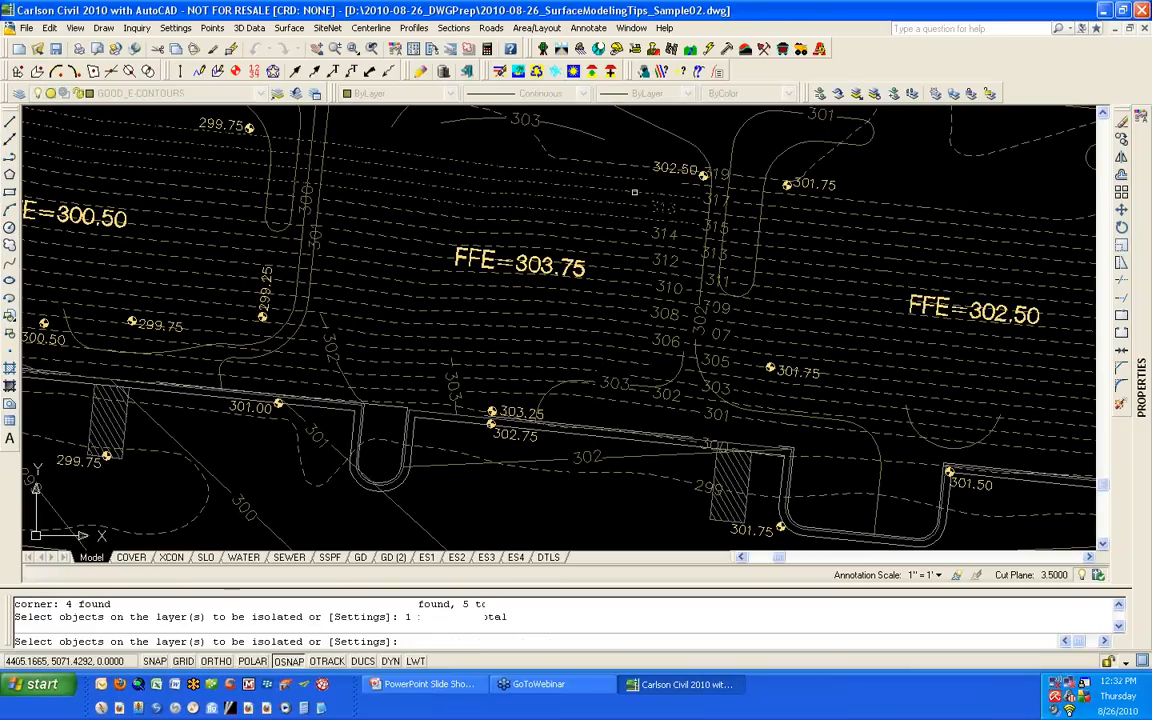
key(Return)
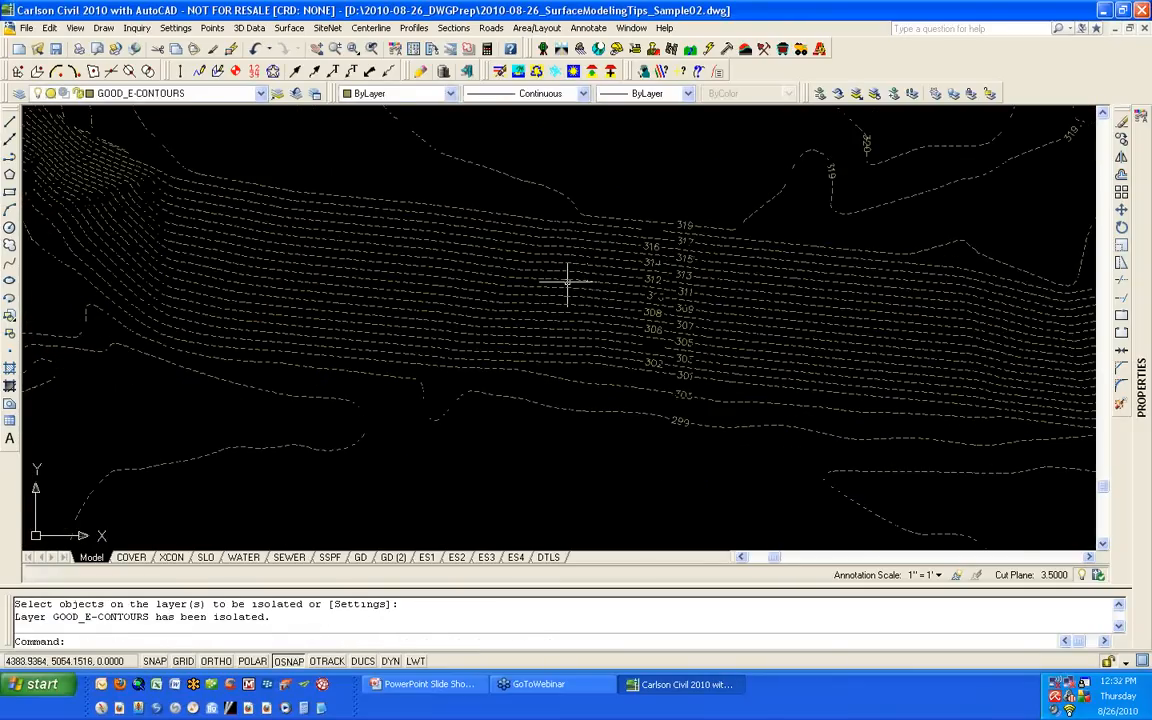
Step: Display all the isolated existing contours in the 3D Viewer Window
scroll(555, 250, down, 5)
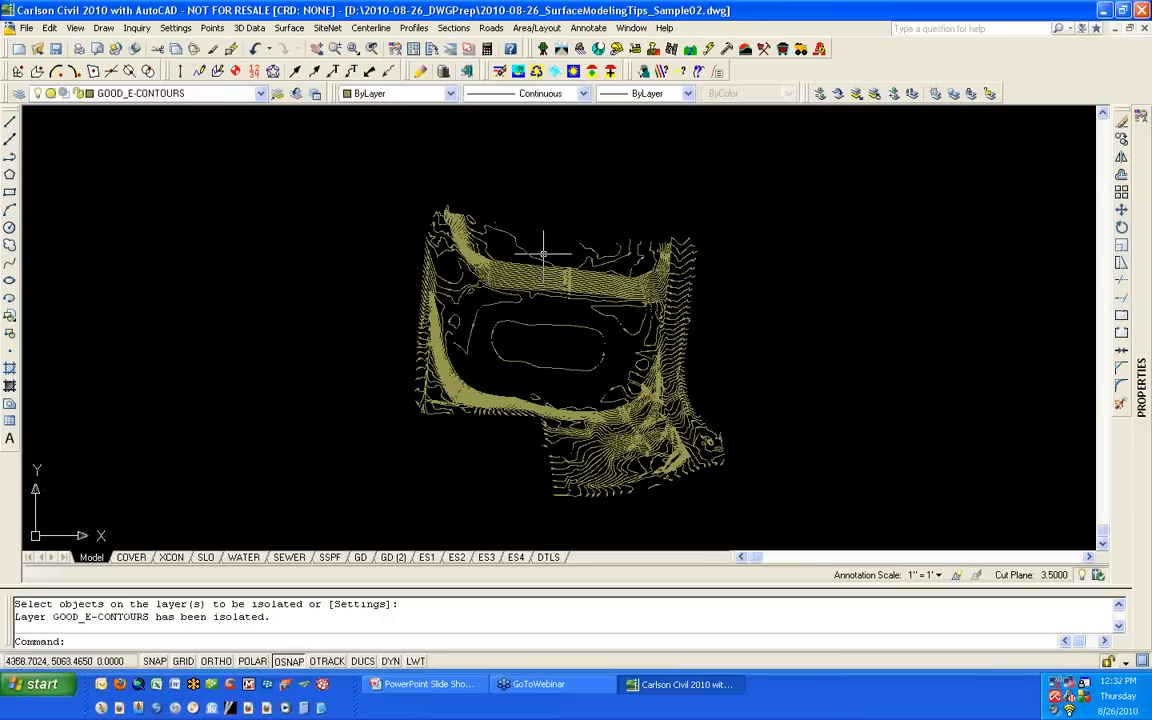
click(76, 28)
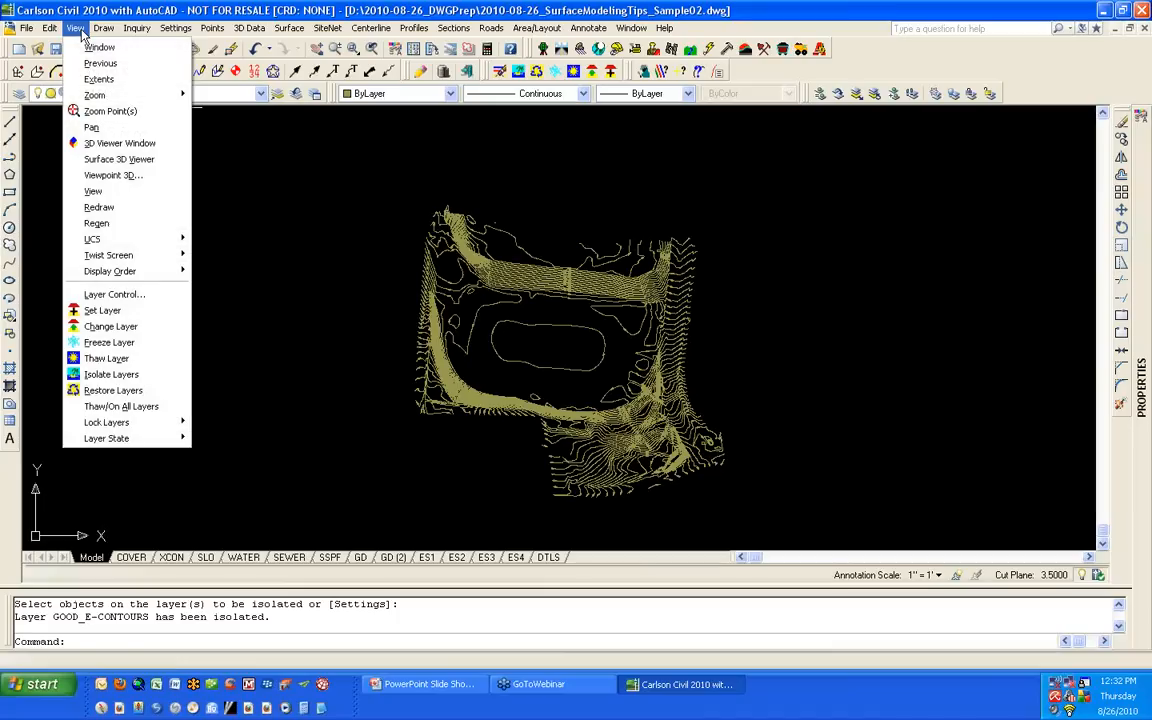
click(174, 149)
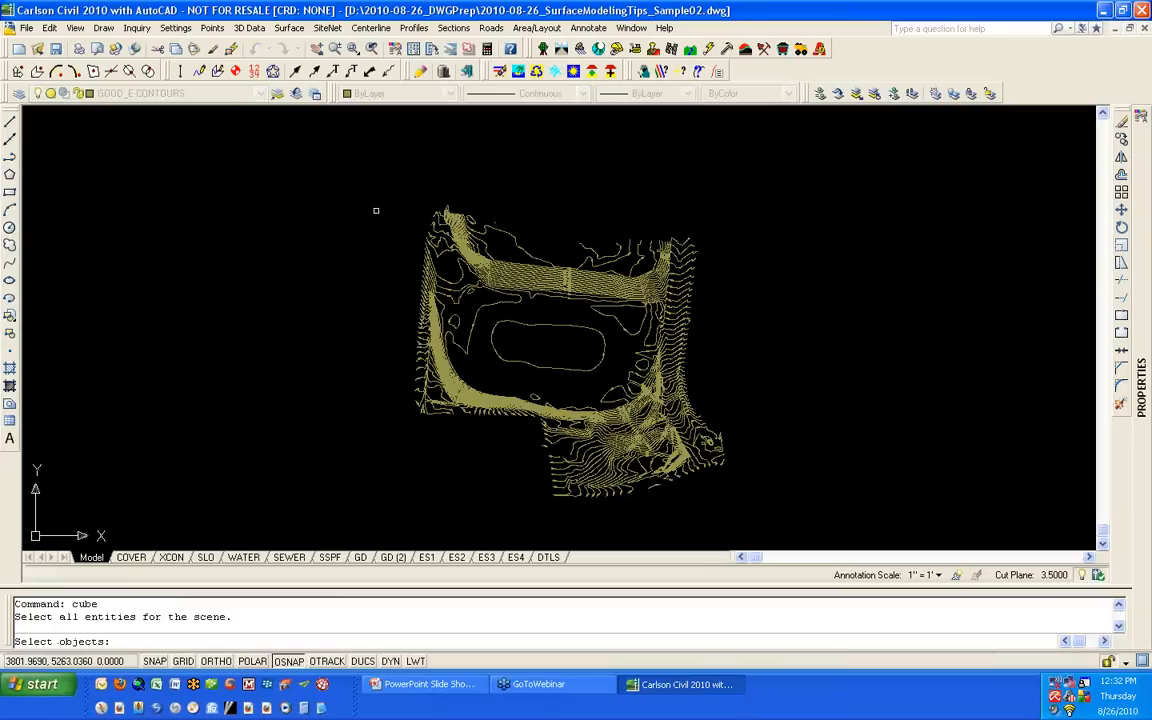
click(318, 154)
click(729, 458)
key(Return)
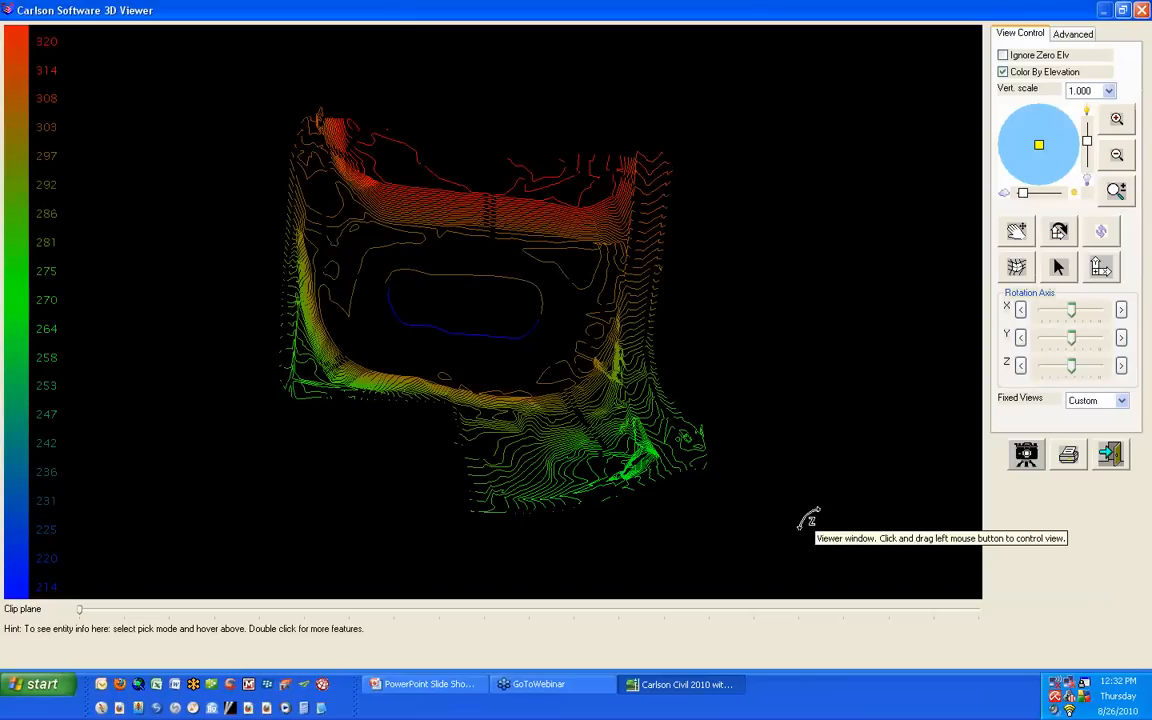
Step: Compare the contours with Color By Elevation off and on, and inspect them edge-on for stray elevations
click(1003, 72)
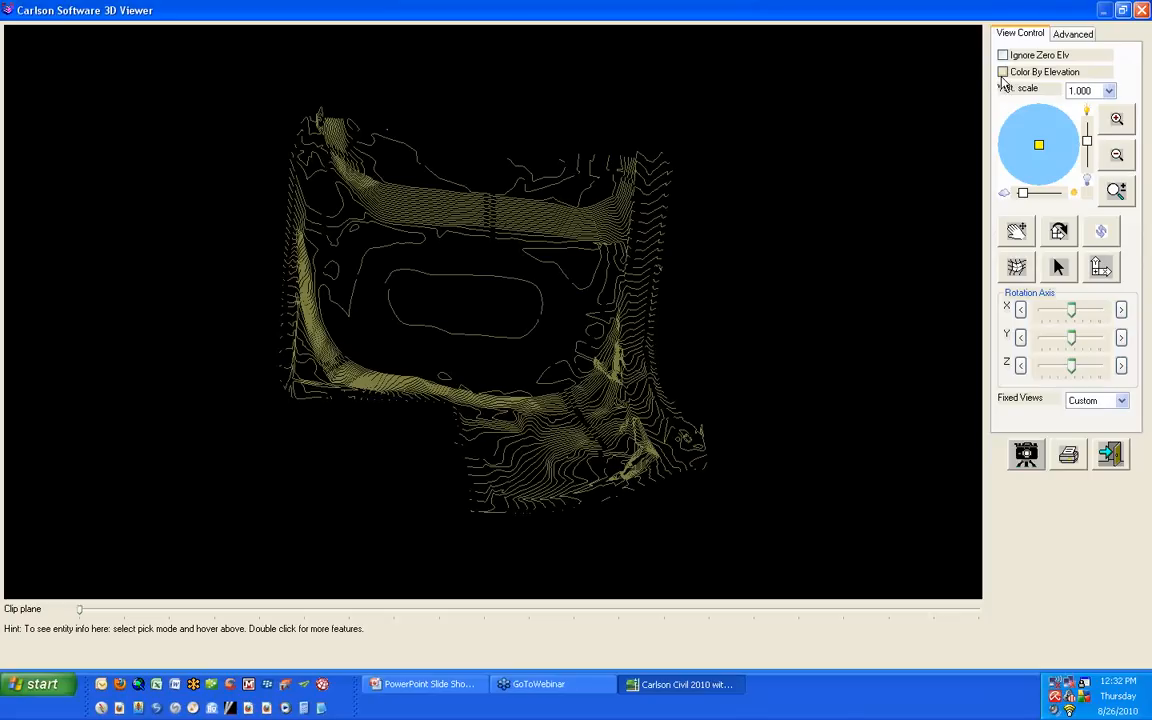
click(1003, 72)
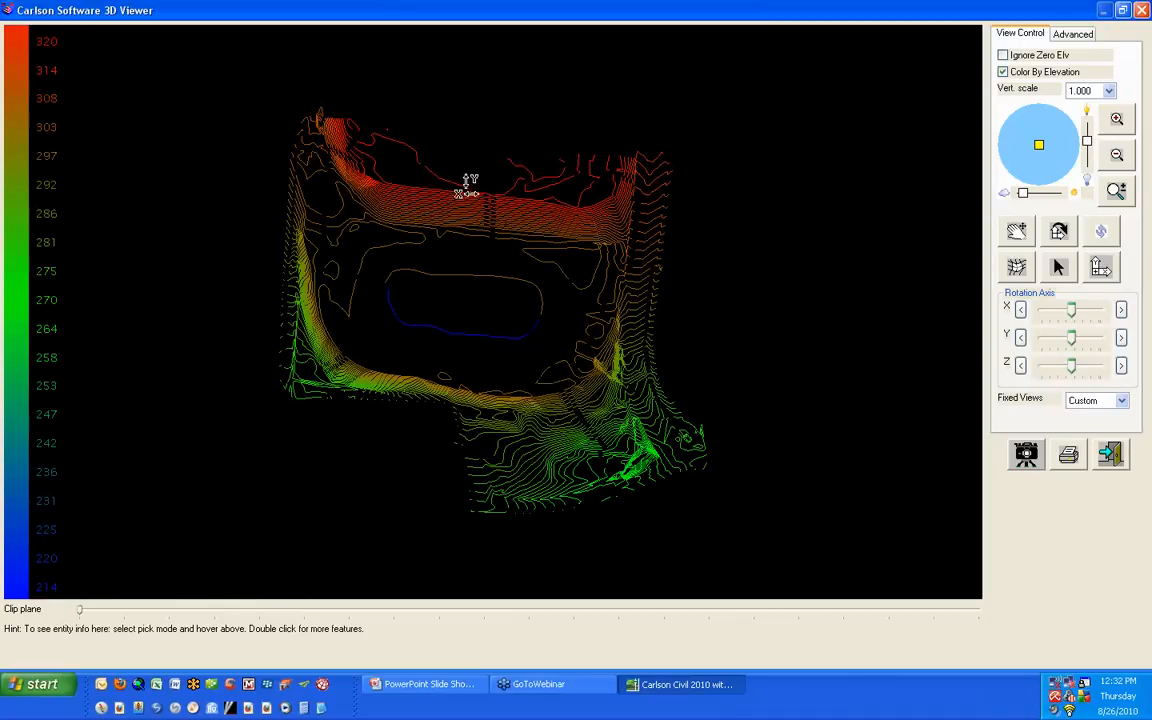
drag(480, 140, 471, 553)
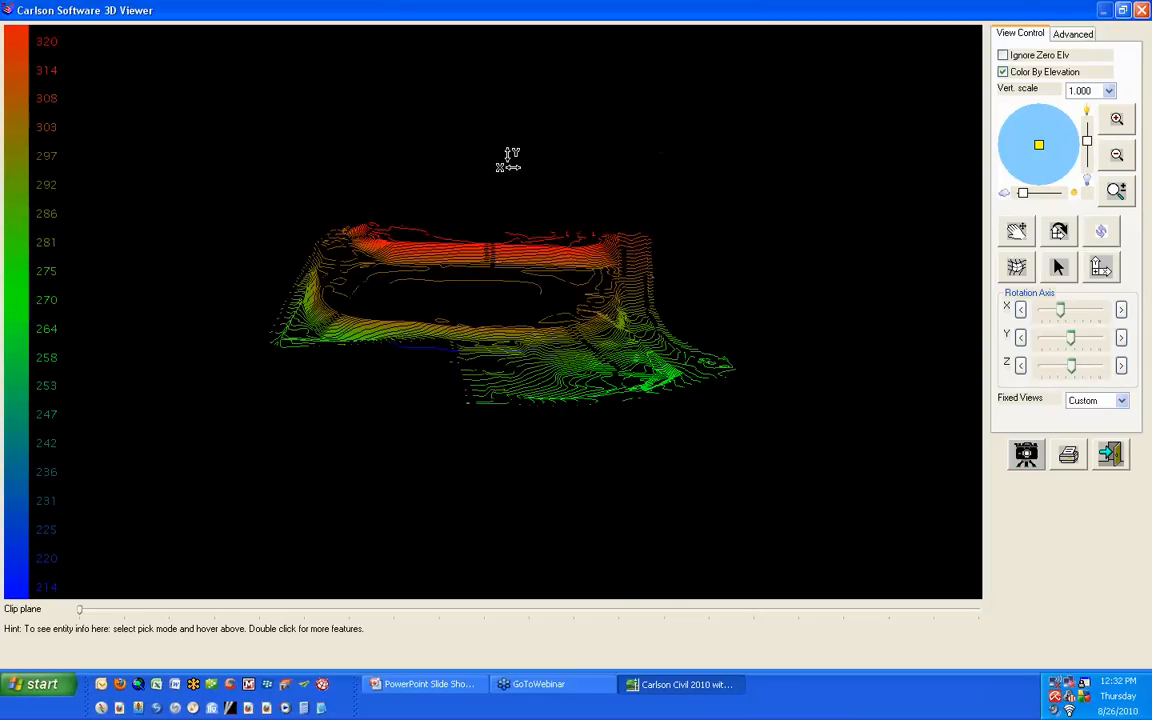
drag(509, 159, 465, 181)
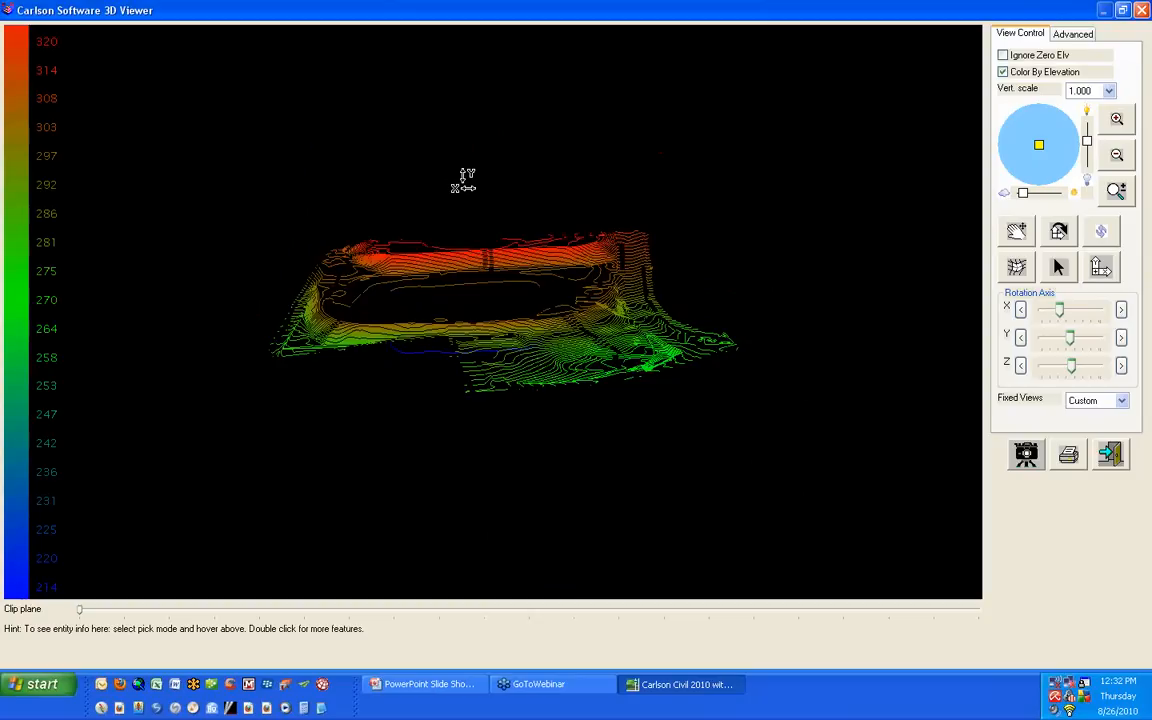
drag(479, 171, 492, 312)
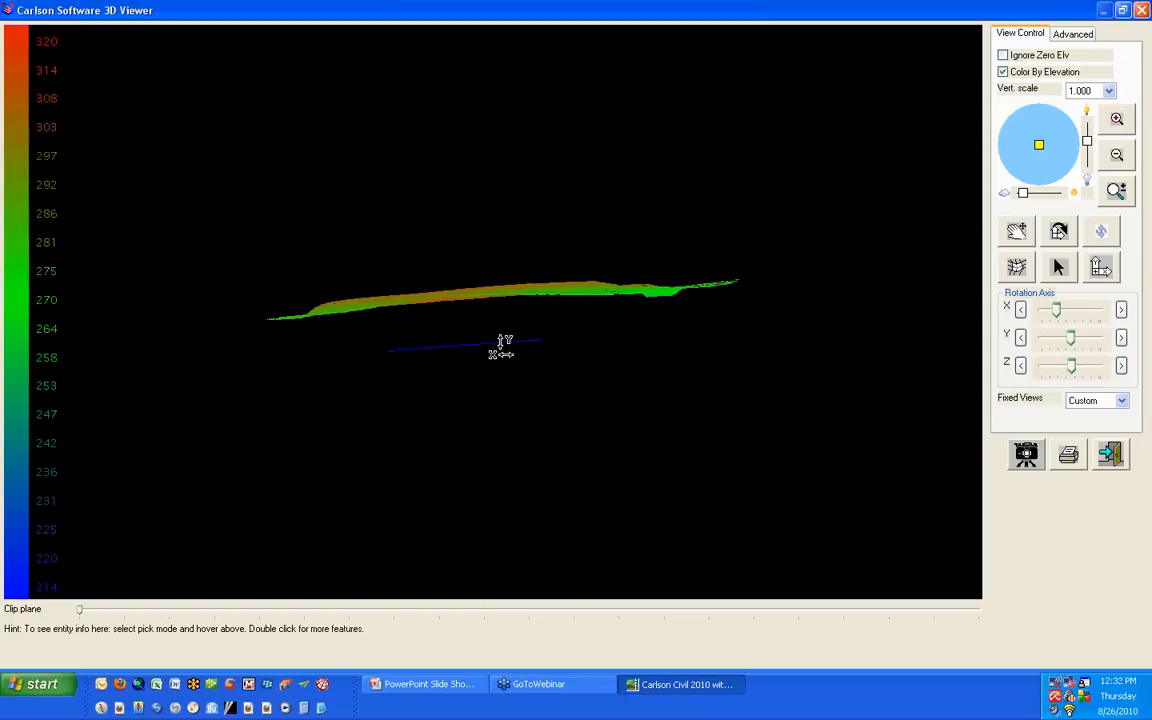
scroll(501, 347, up, 2)
scroll(501, 345, up, 5)
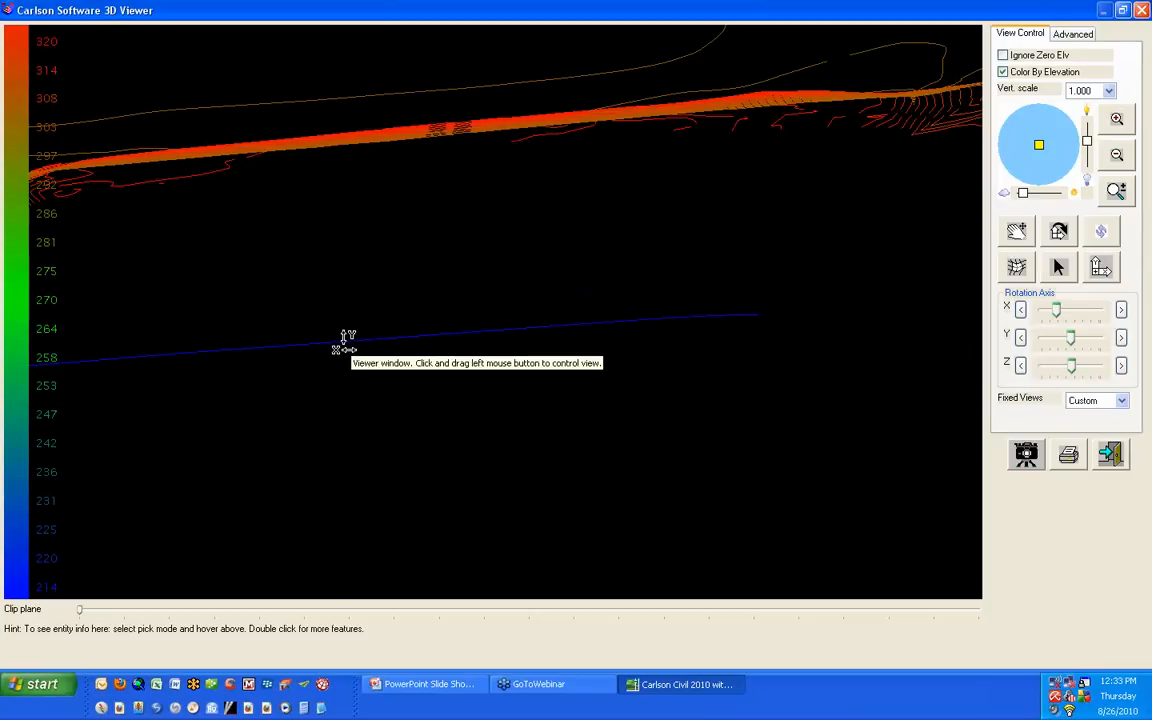
Step: Pick the blue contour lying far below the rest of the surface and add it to the selection
click(1059, 270)
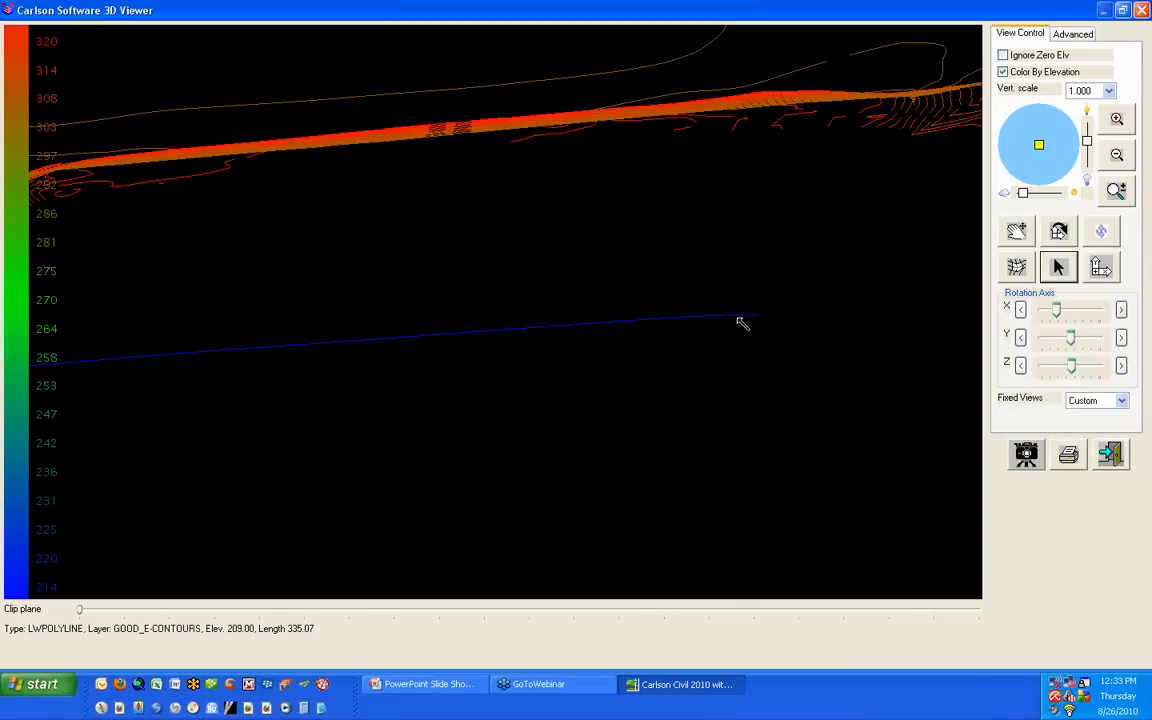
click(740, 322)
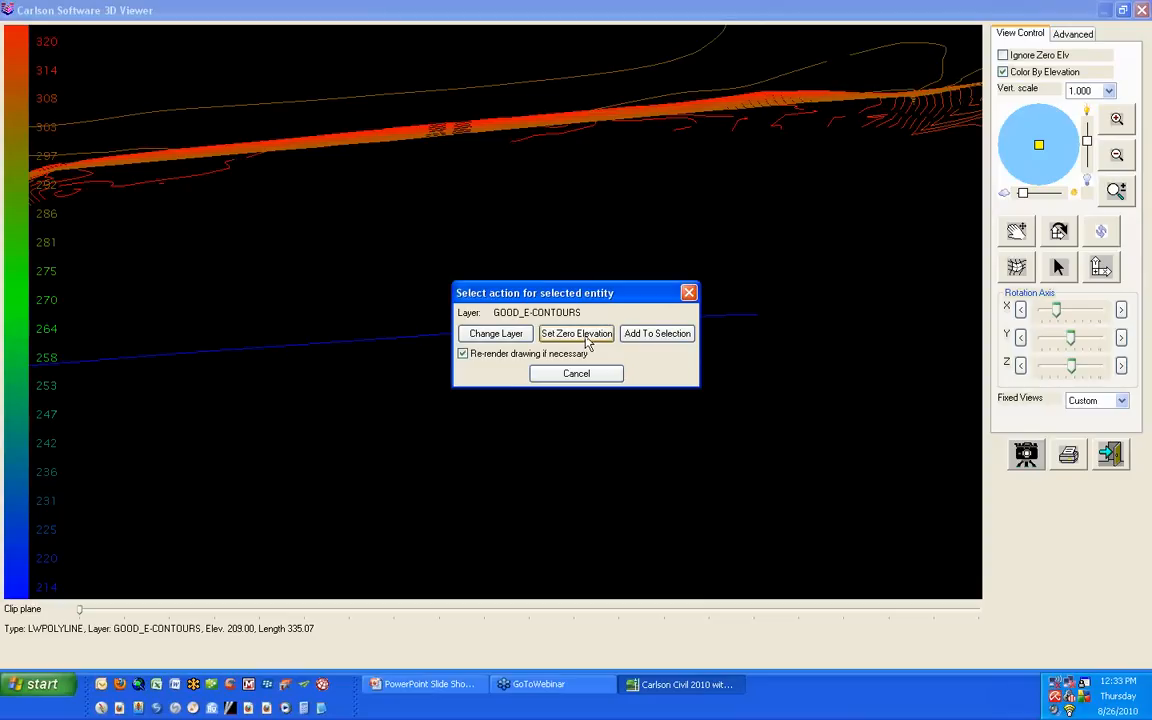
click(652, 336)
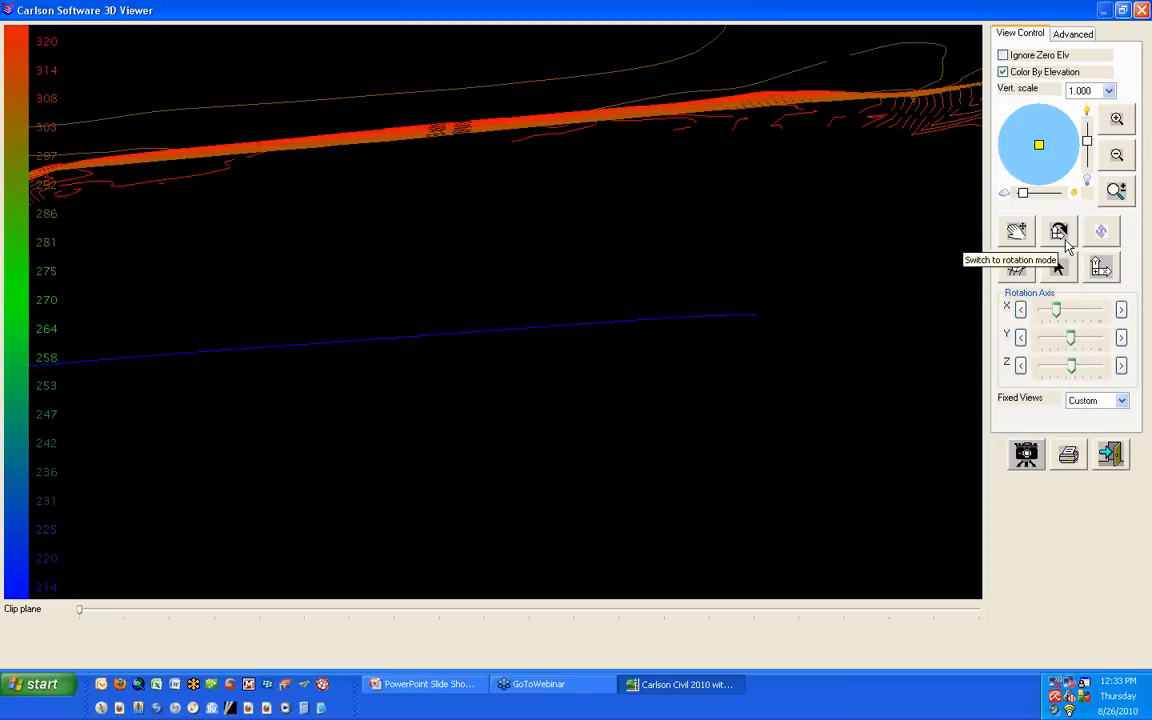
Step: Rotate the 3D view to see the low blue contour against the whole surface, and leave the viewer
click(1062, 238)
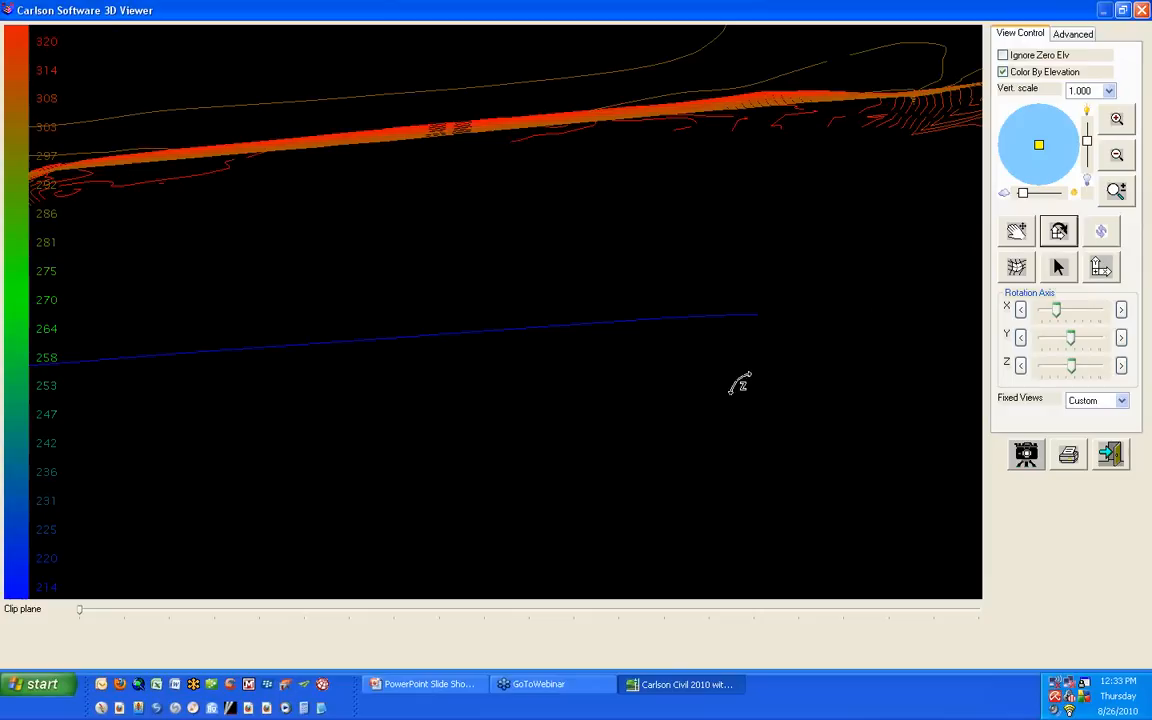
drag(545, 437, 835, 502)
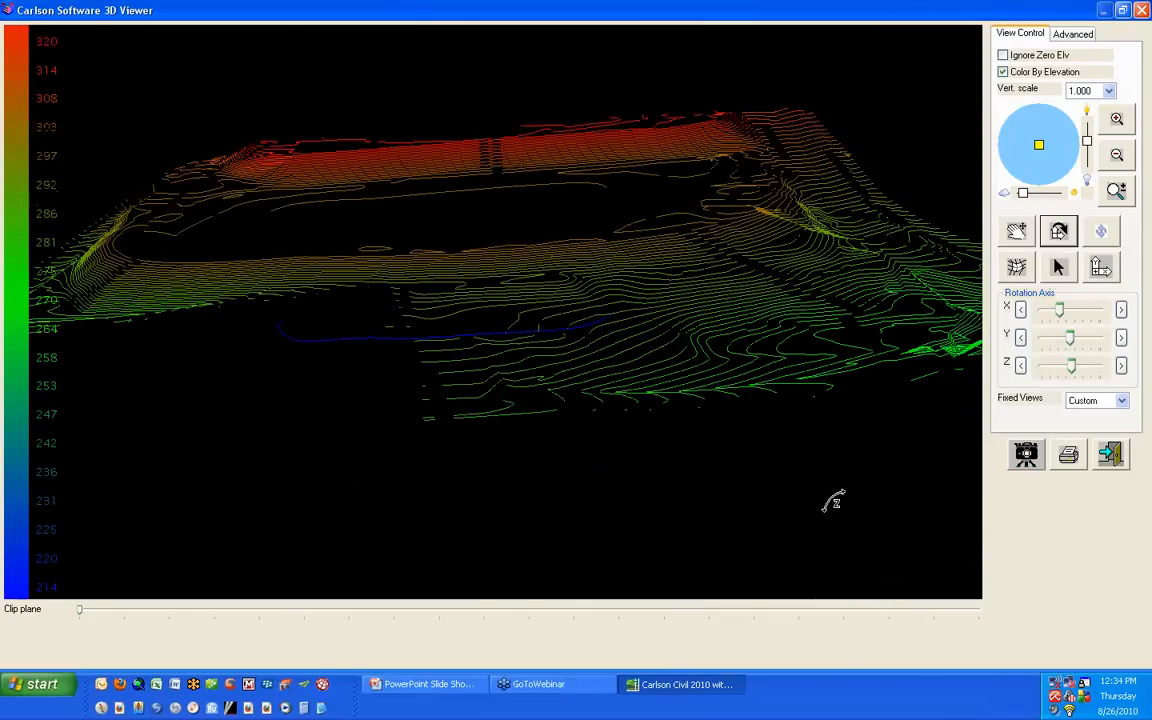
click(1111, 455)
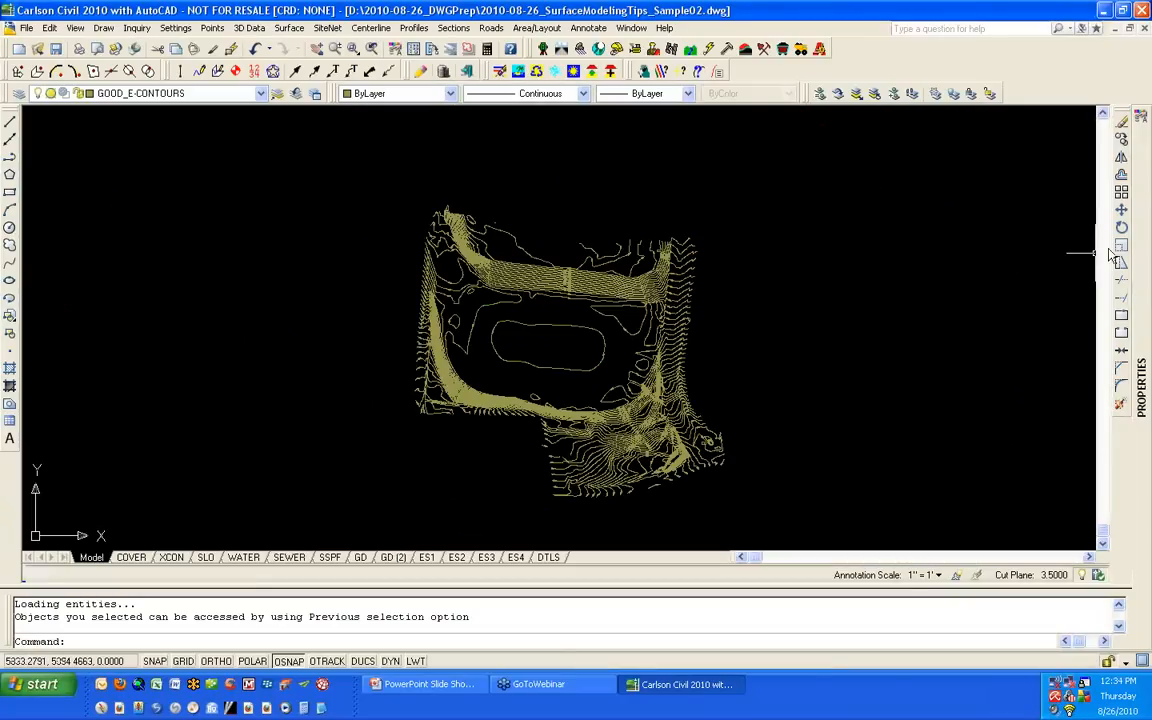
Step: Select the contour picked in the 3D viewer by recalling the previous selection set in the drawing
mouse_move(1147, 247)
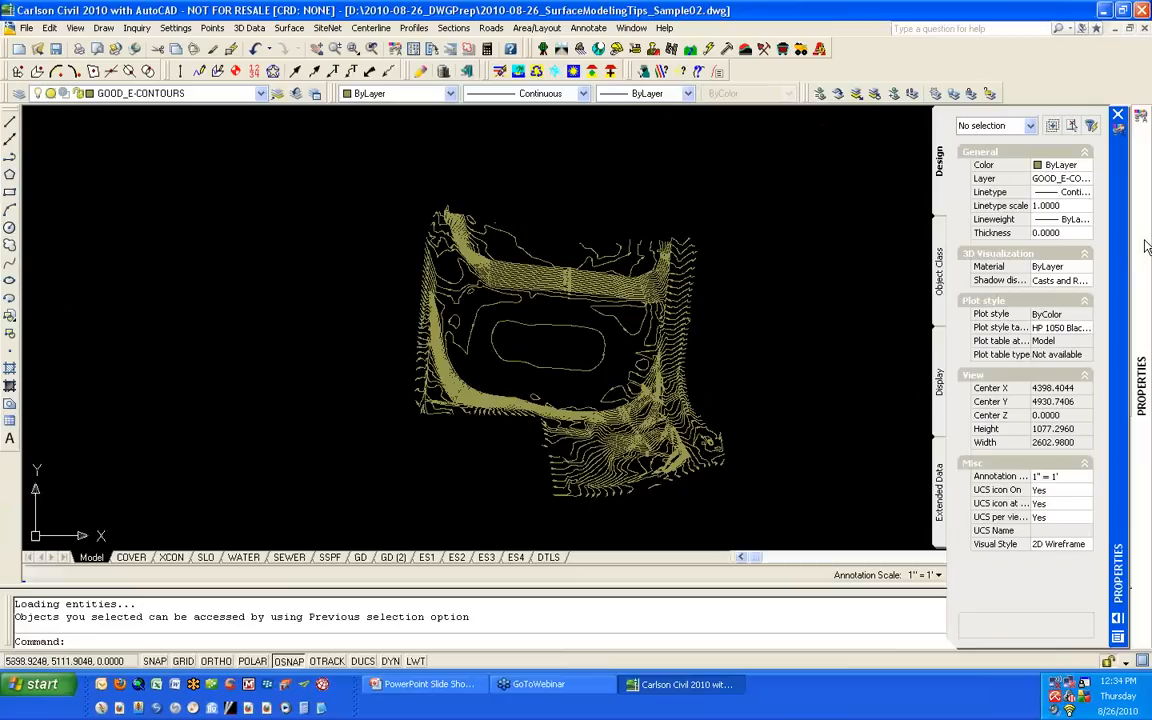
click(1073, 129)
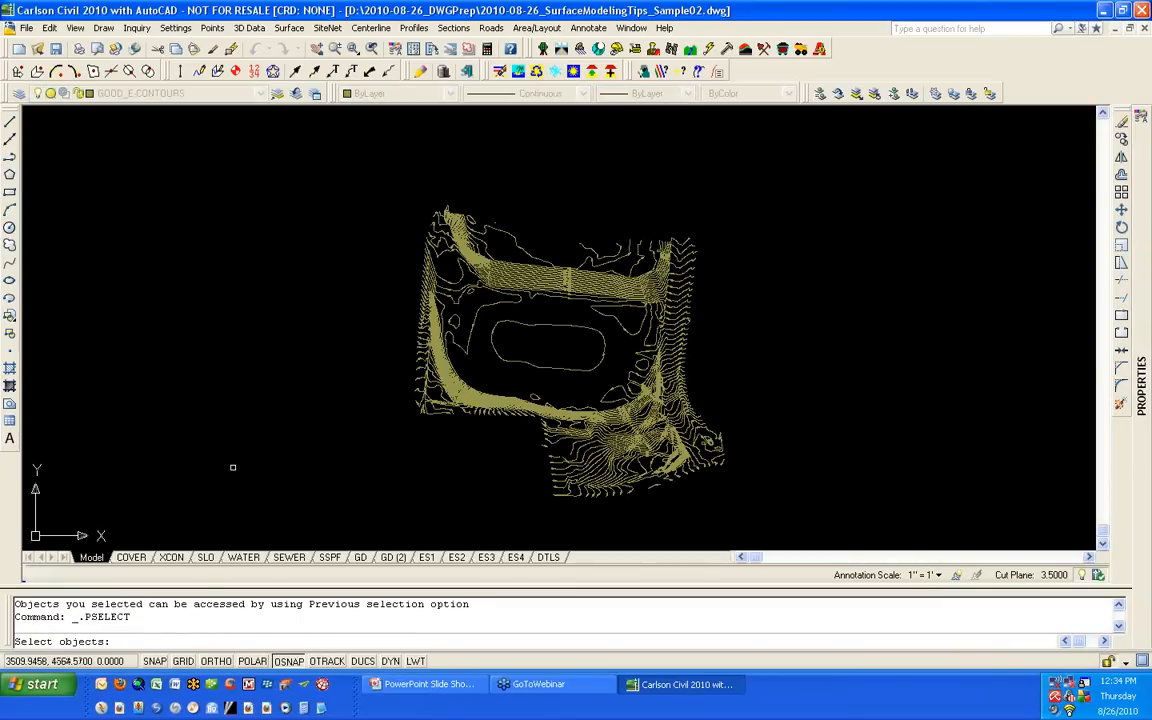
text(F)
key(Return)
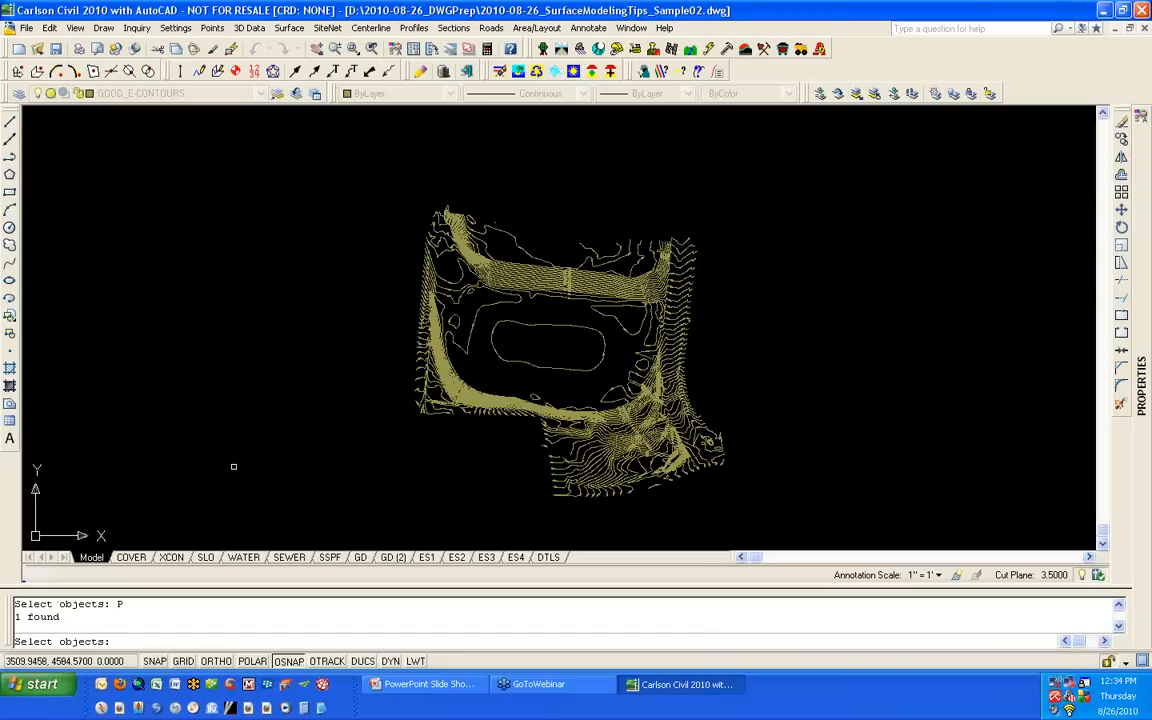
key(Return)
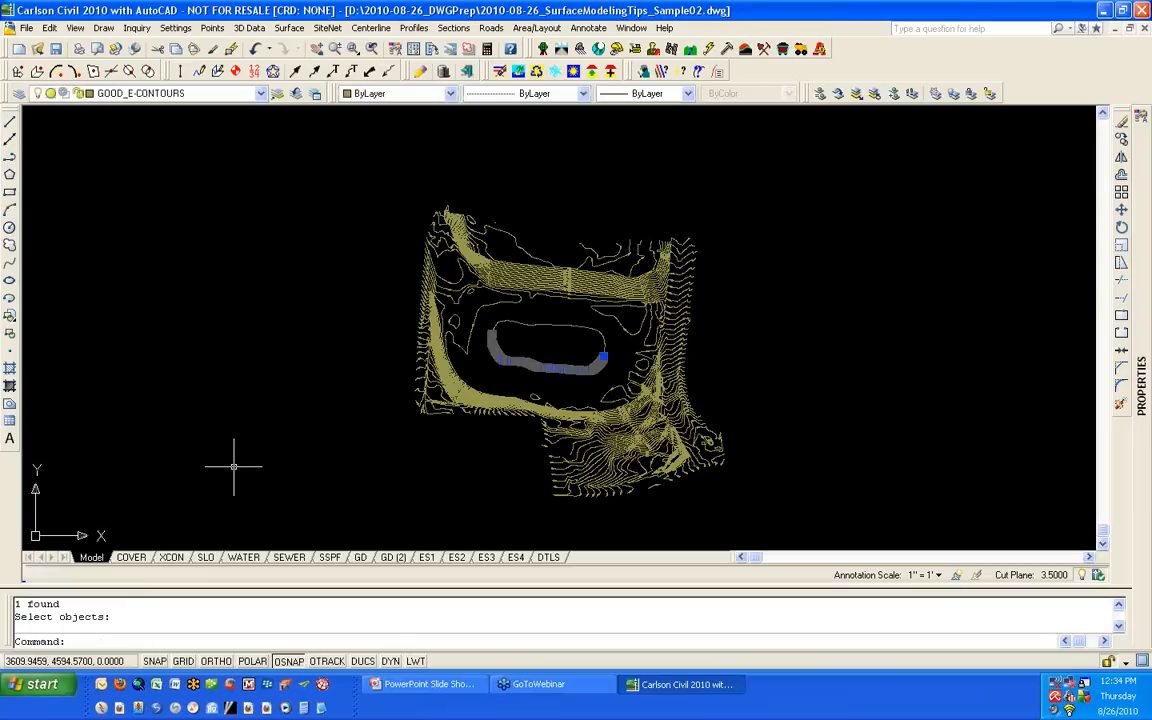
Step: Inspect the selected contour's elevation in its properties, compare it with the label at its eastern end, and deselect the contour
mouse_move(1146, 383)
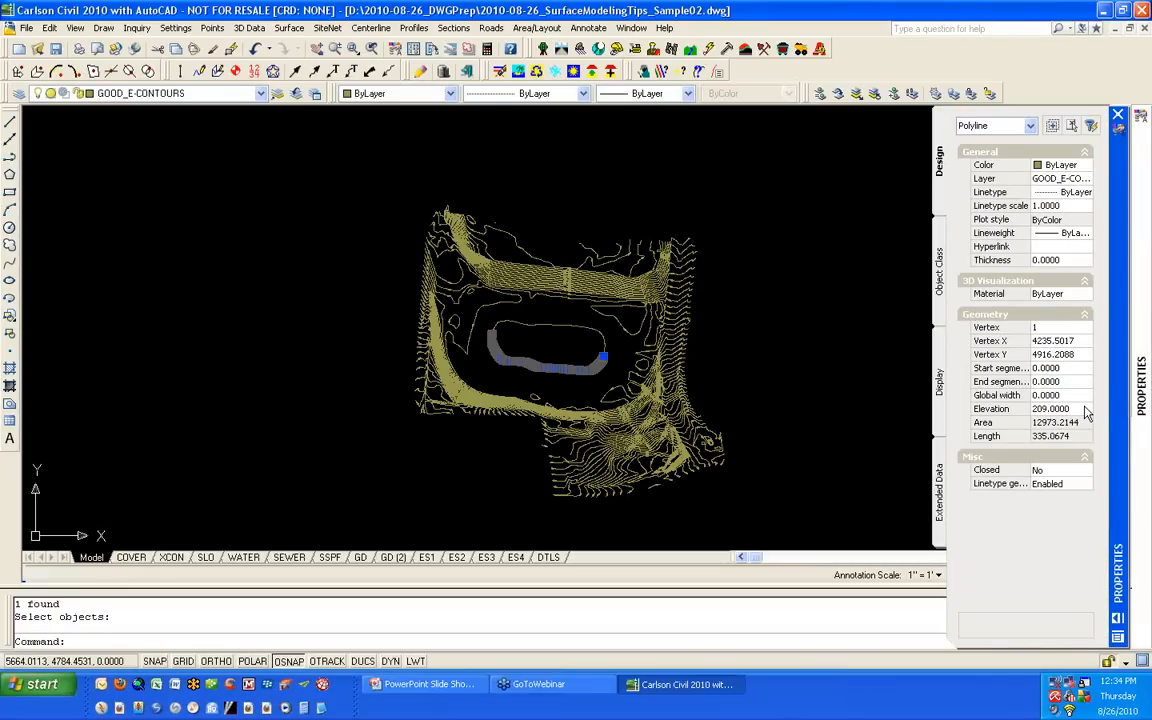
click(1086, 410)
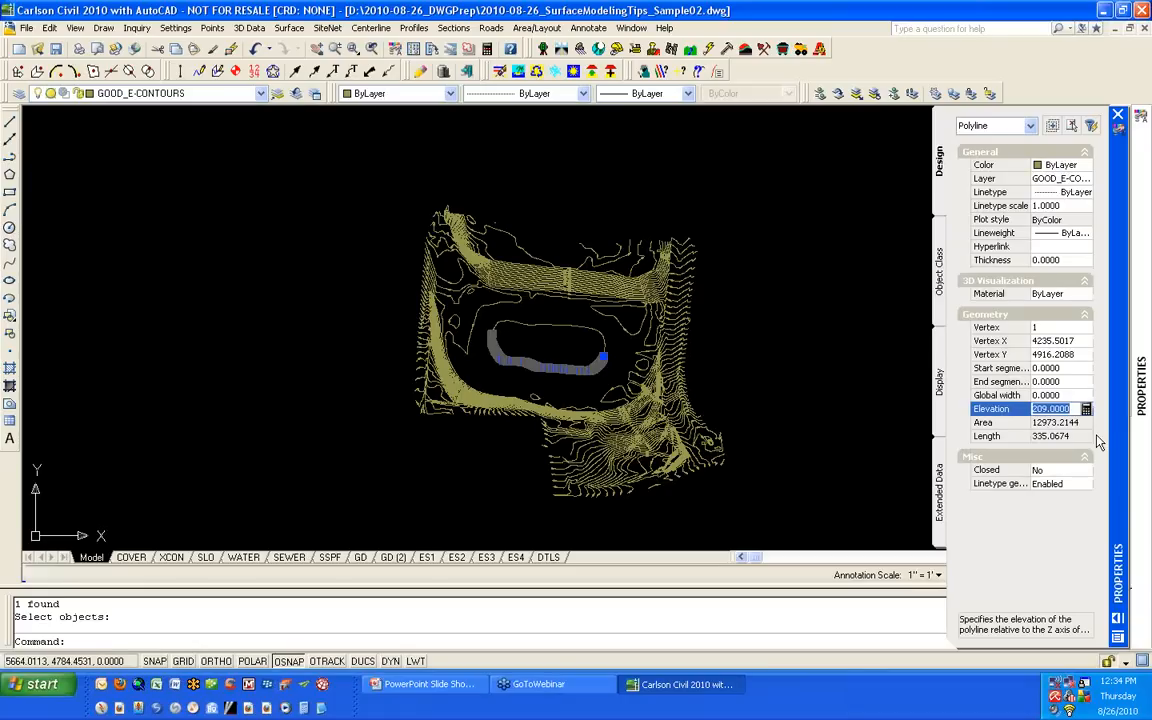
click(795, 371)
click(774, 350)
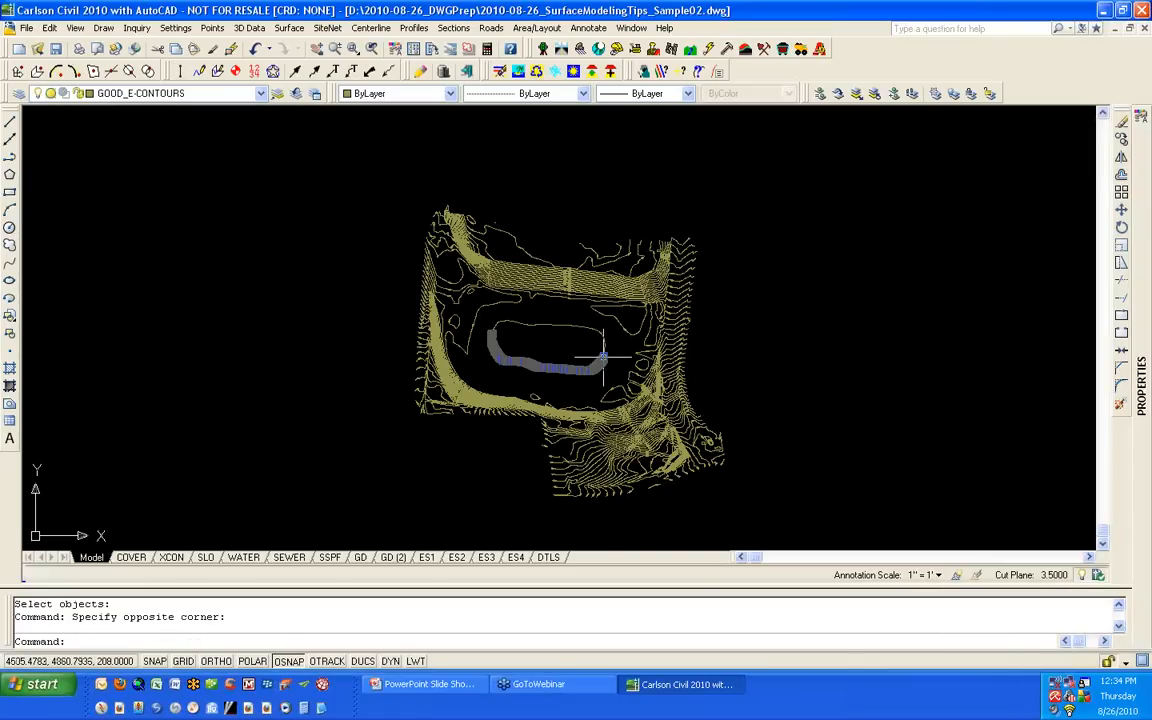
scroll(603, 352, up, 10)
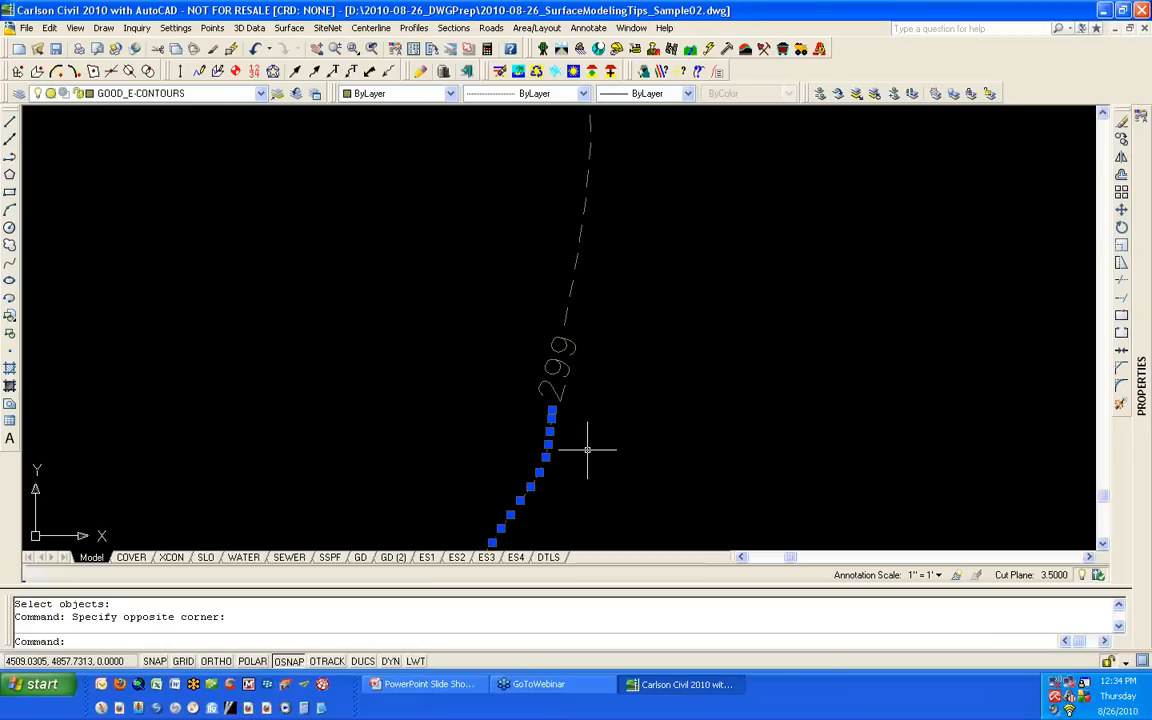
key(Escape)
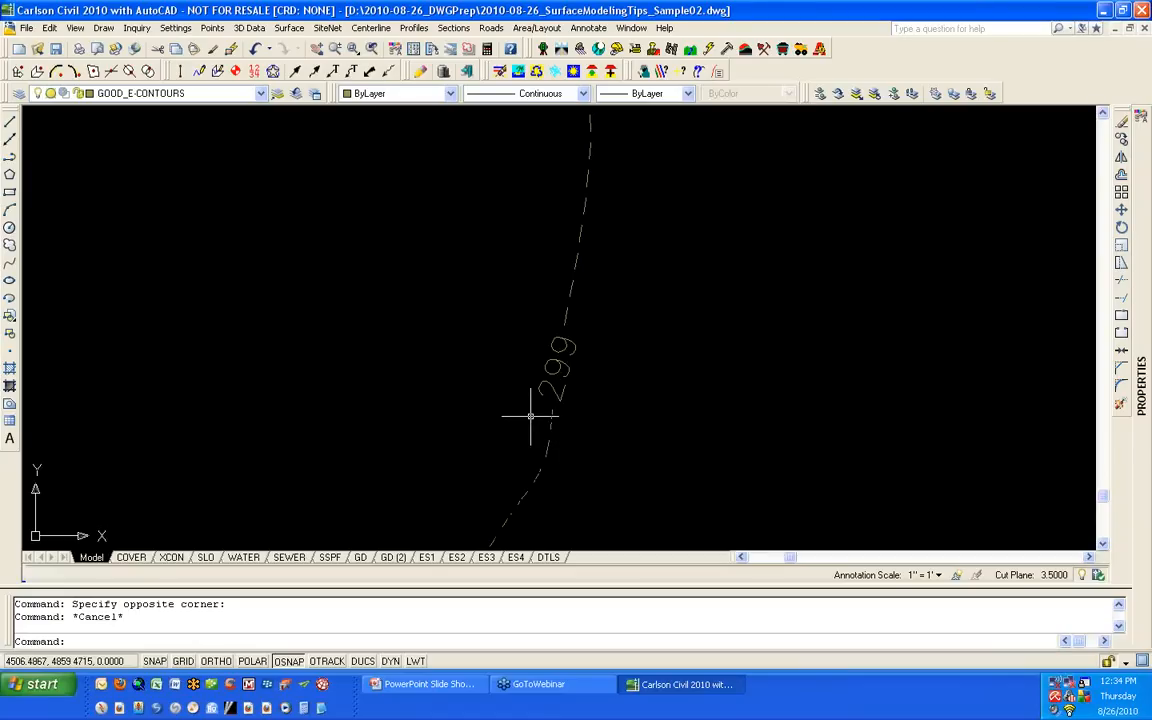
Step: Set the low contour polyline to the elevation of its 299 text label, adding 0.0 to the text value
click(246, 28)
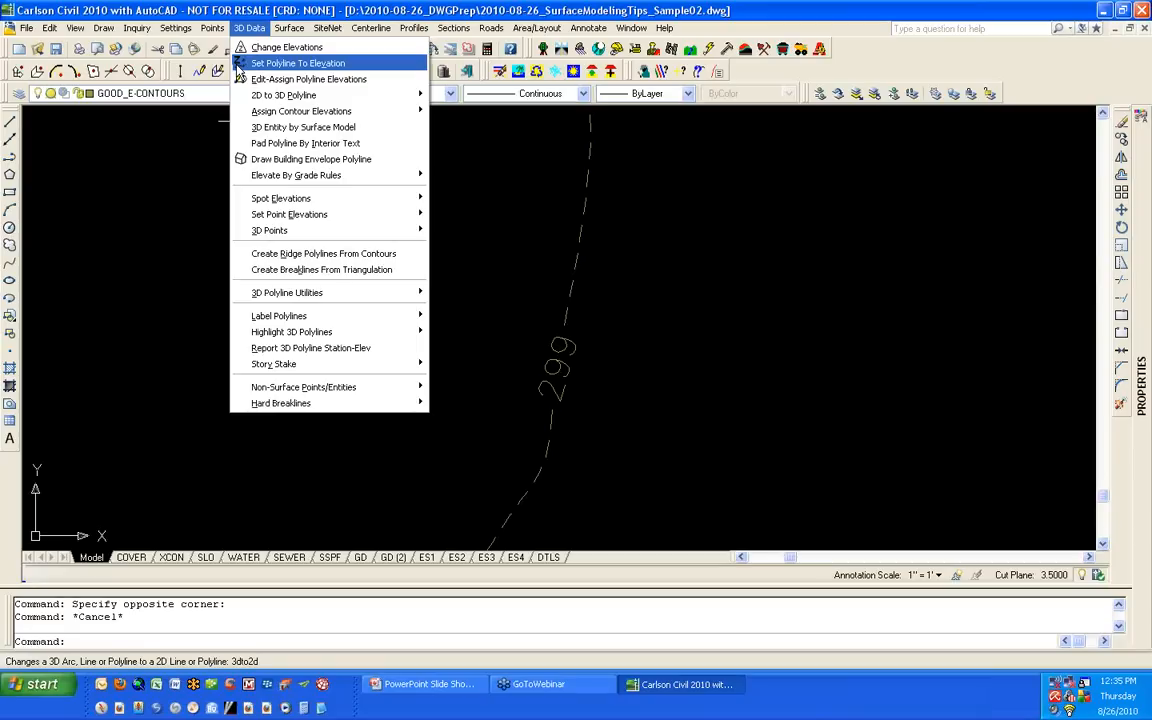
click(238, 63)
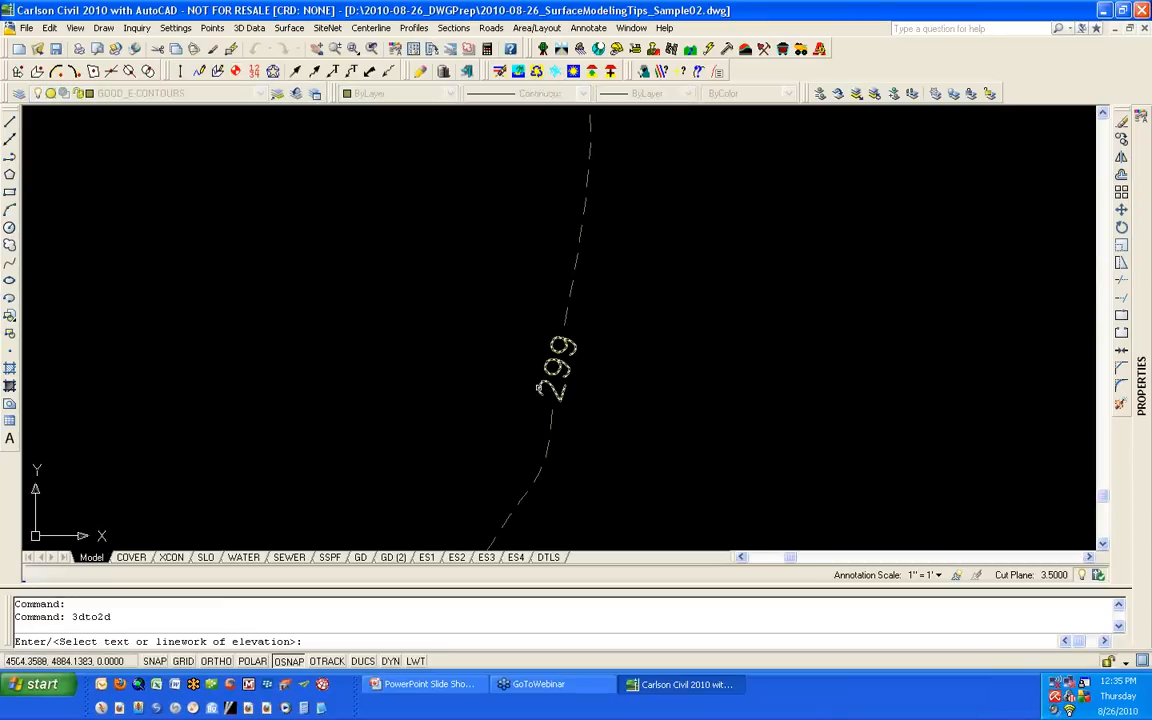
click(541, 383)
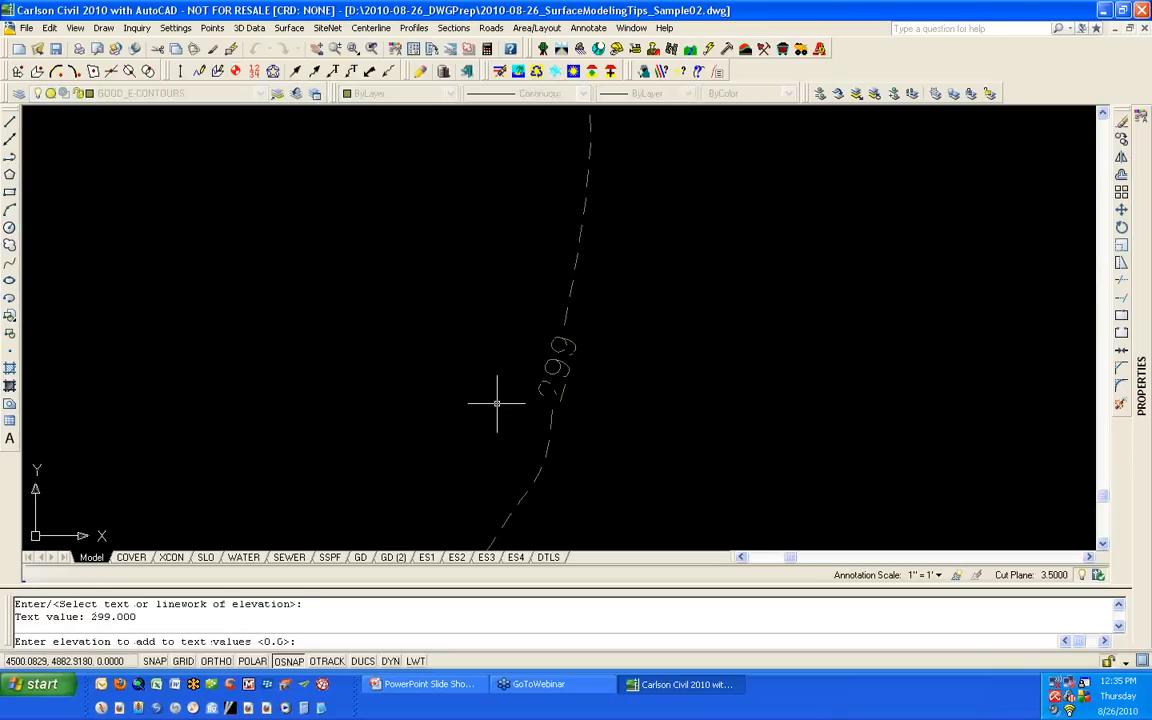
key(Return)
click(550, 424)
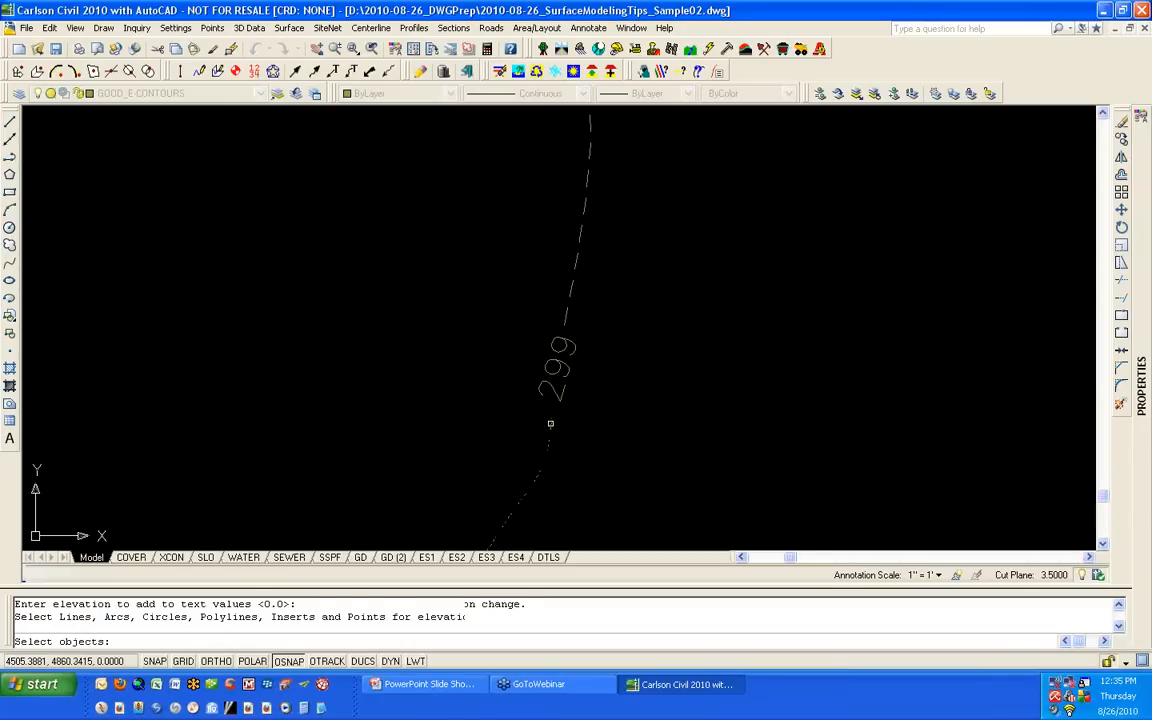
key(Return)
Step: Check the elevation property of the contour below the 299 label and clear the selection
click(560, 423)
click(507, 439)
key(ctrl+1)
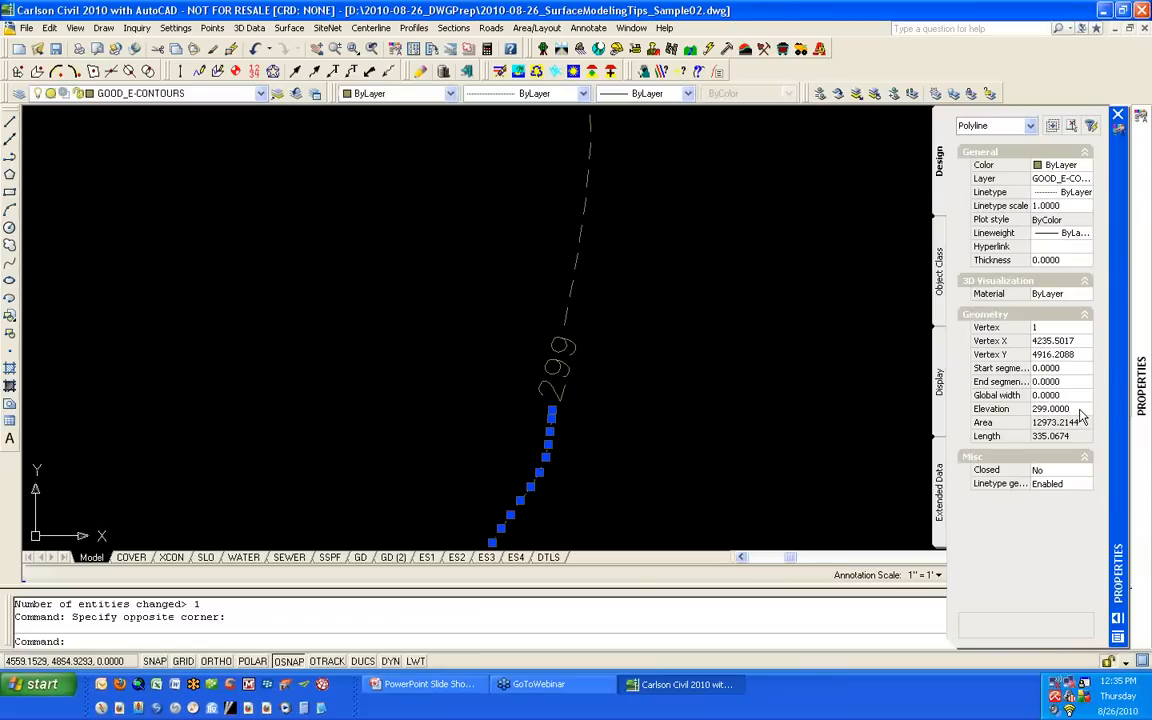
key(Escape)
Step: Display all the contours in the 3D Viewer Window again, tilt them to check for stray elevations, and return to the drawing
scroll(734, 343, down, 5)
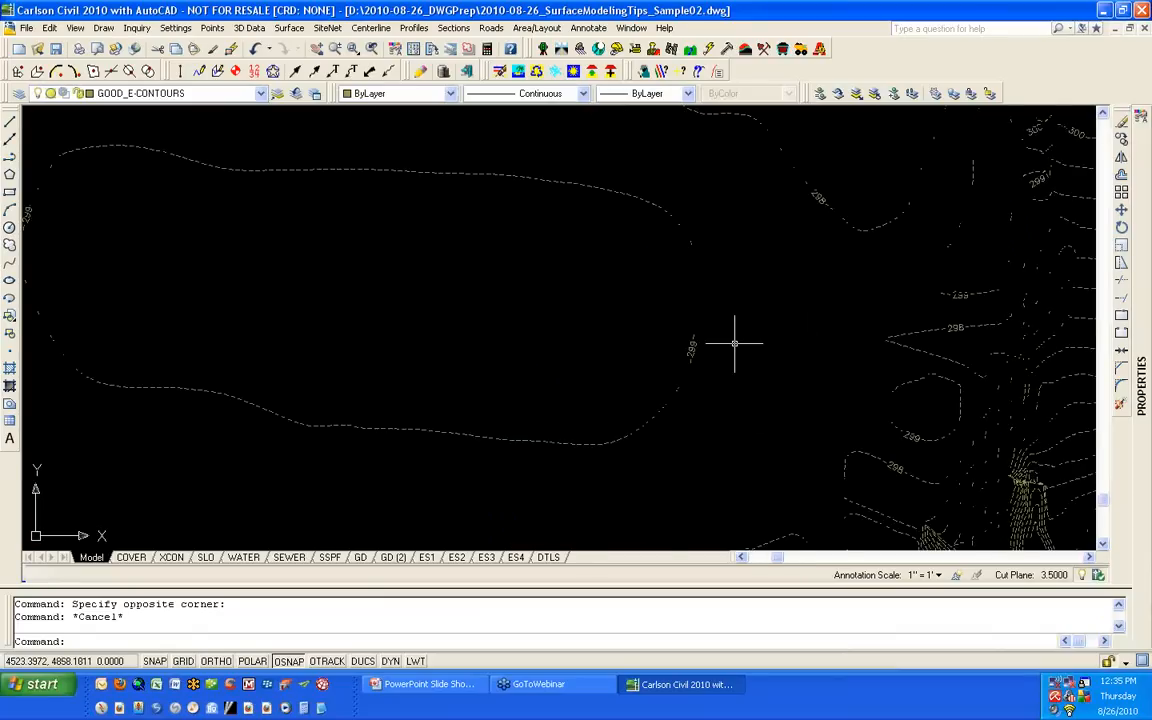
scroll(734, 343, down, 5)
scroll(720, 344, down, 3)
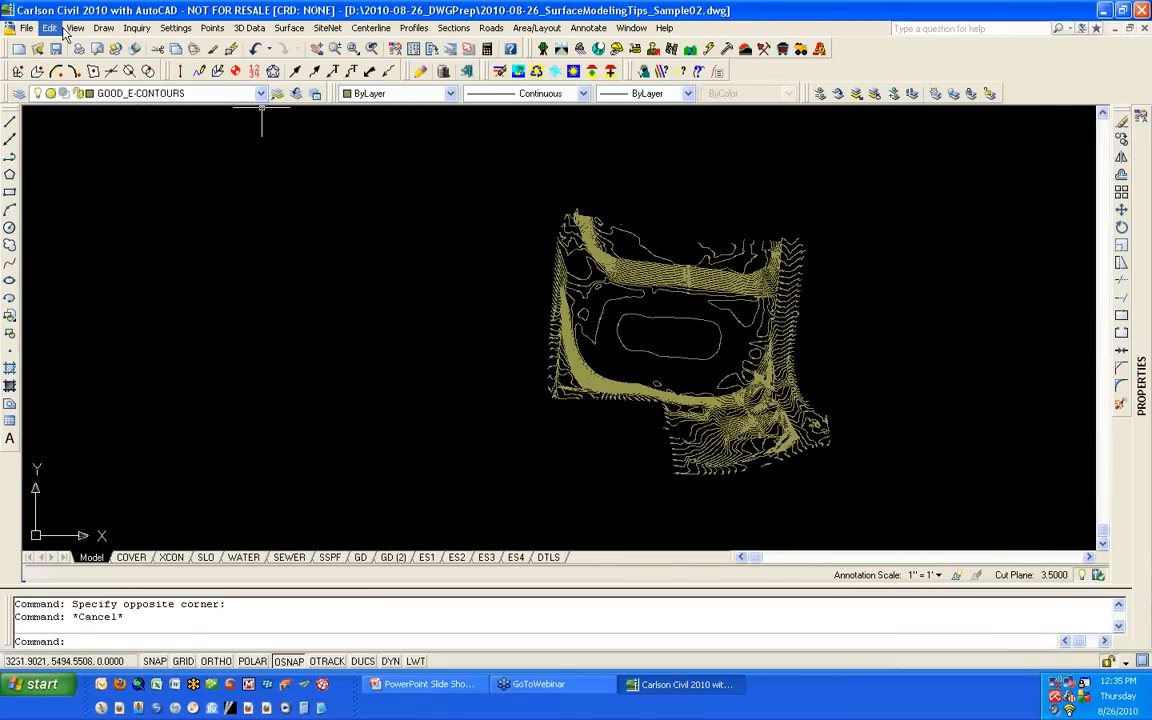
click(75, 27)
click(110, 141)
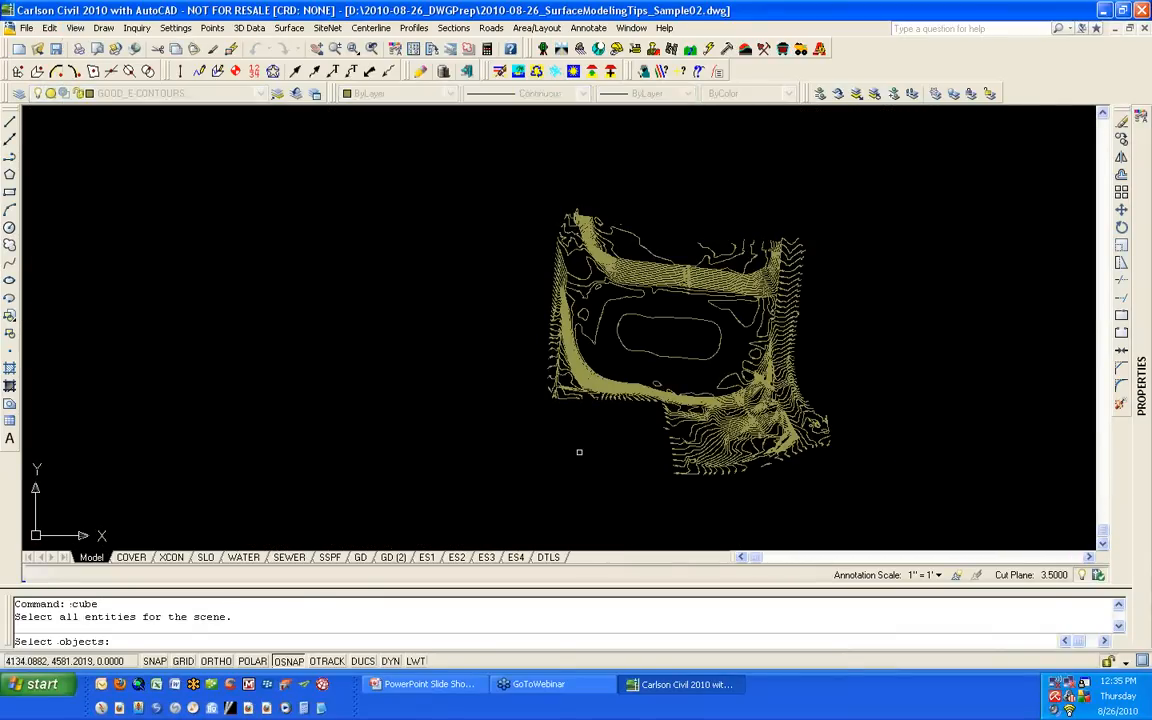
click(503, 513)
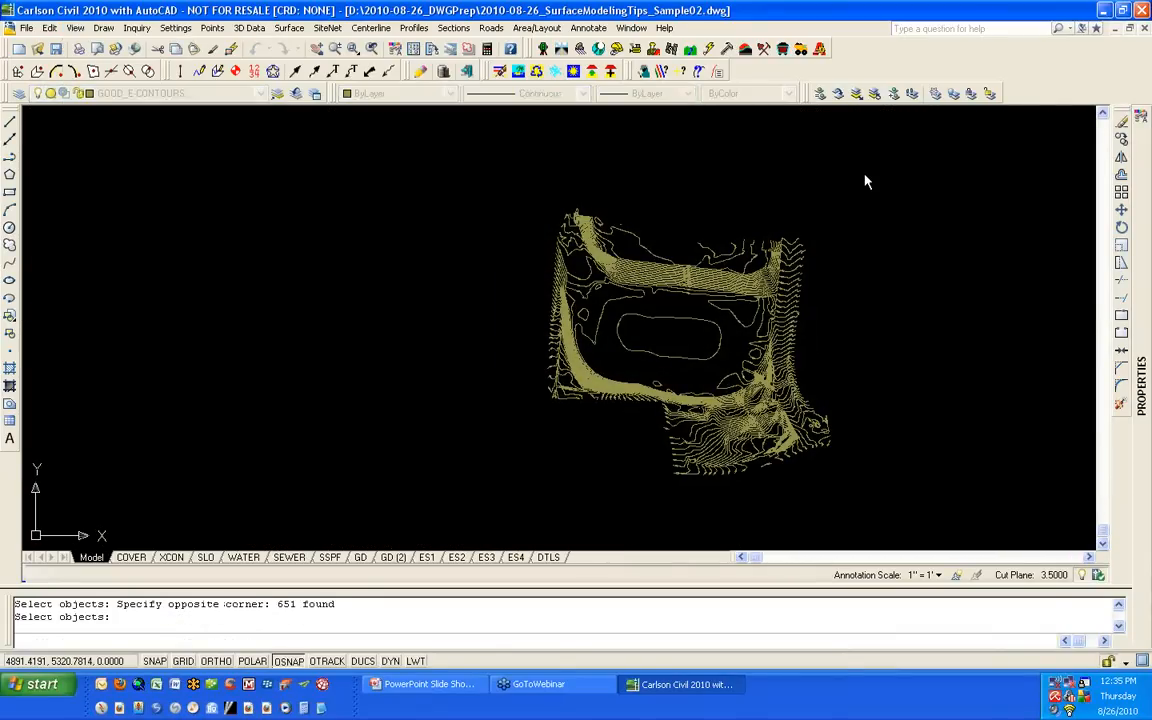
key(Return)
mouse_move(483, 170)
mouse_down()
mouse_move(488, 360)
mouse_move(494, 244)
mouse_move(488, 481)
mouse_move(490, 177)
mouse_up()
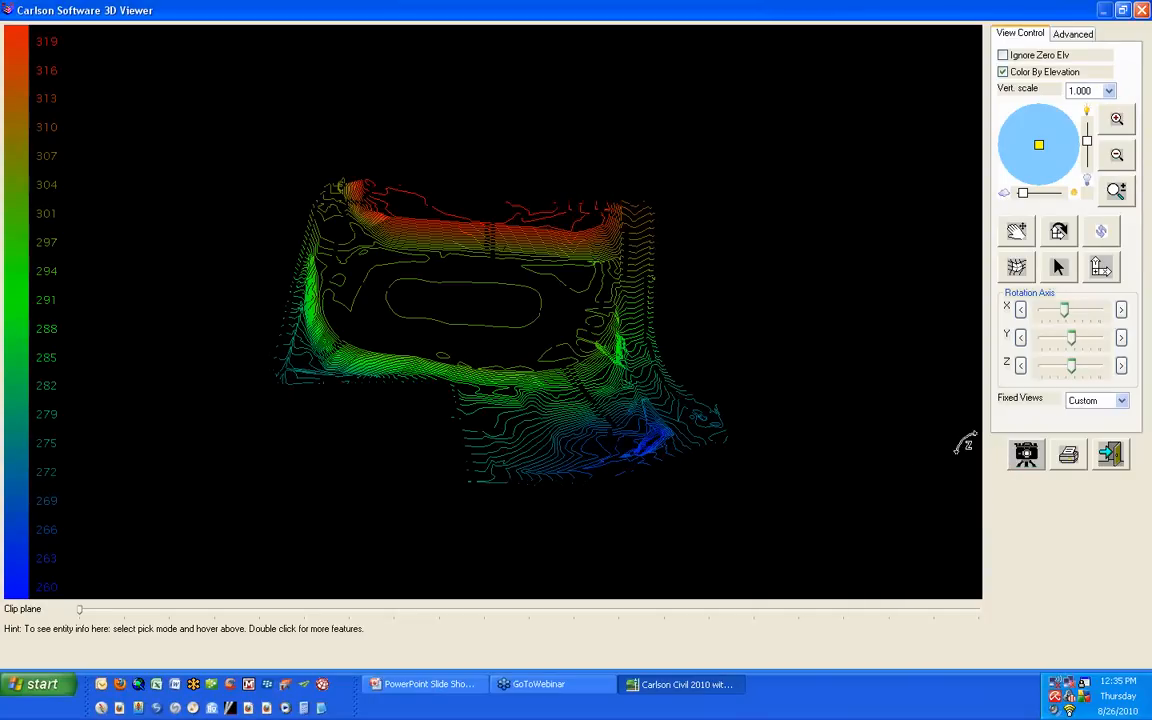
click(1108, 454)
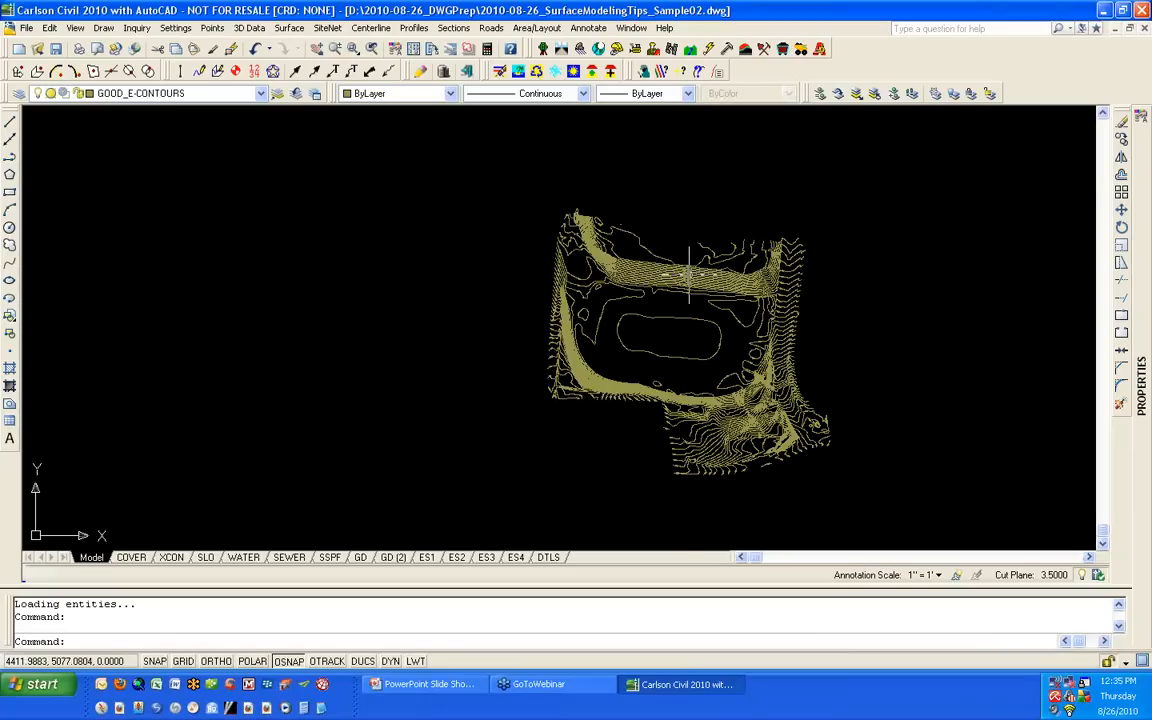
Step: Draw a polyline across the gap in the contour at the 317 label on the northern slope
scroll(650, 255, up, 3)
scroll(688, 275, up, 5)
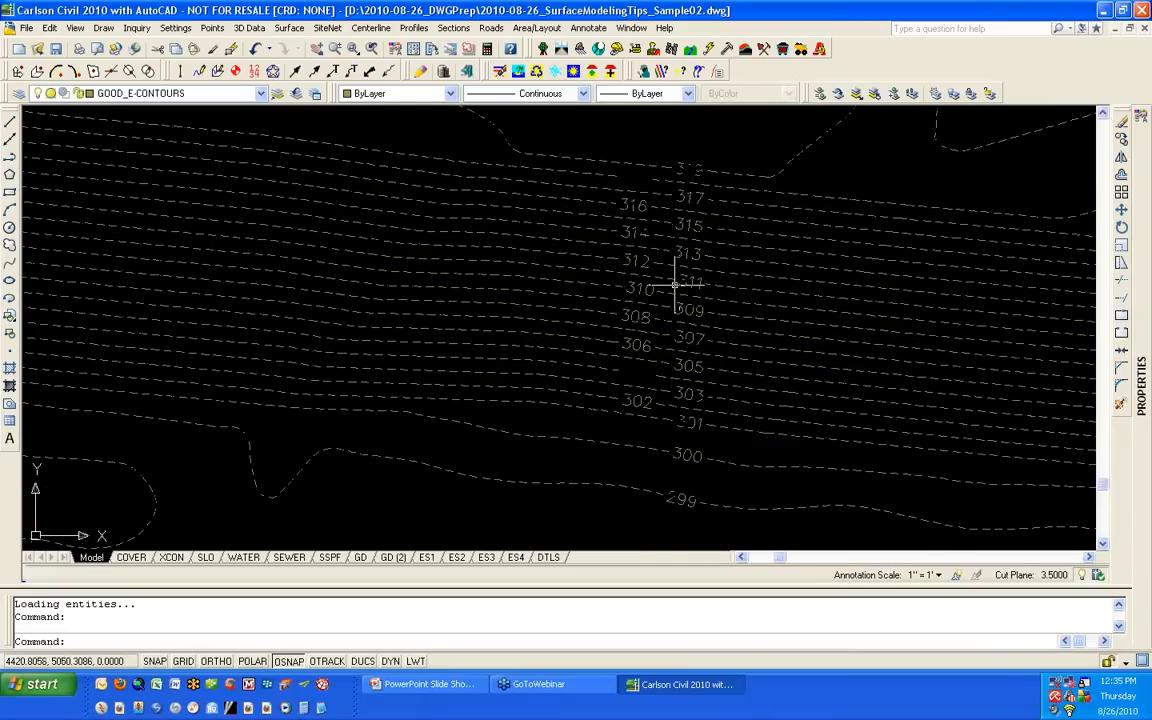
scroll(700, 182, up, 4)
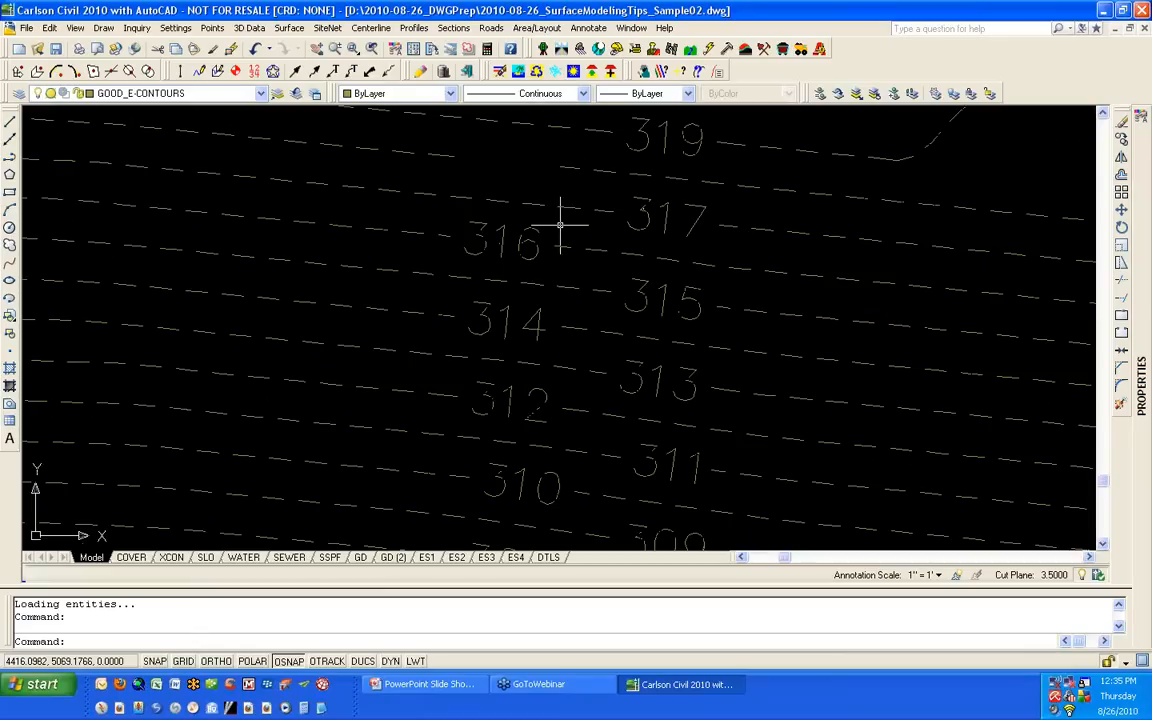
text(pl)
key(Return)
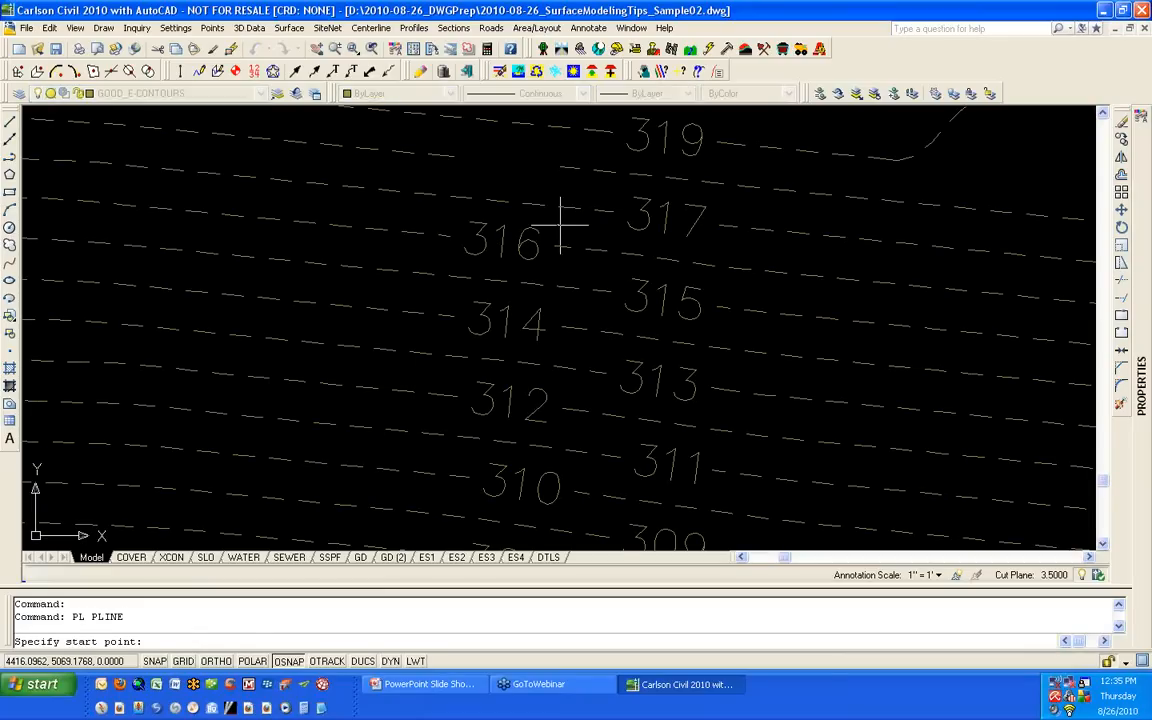
click(606, 212)
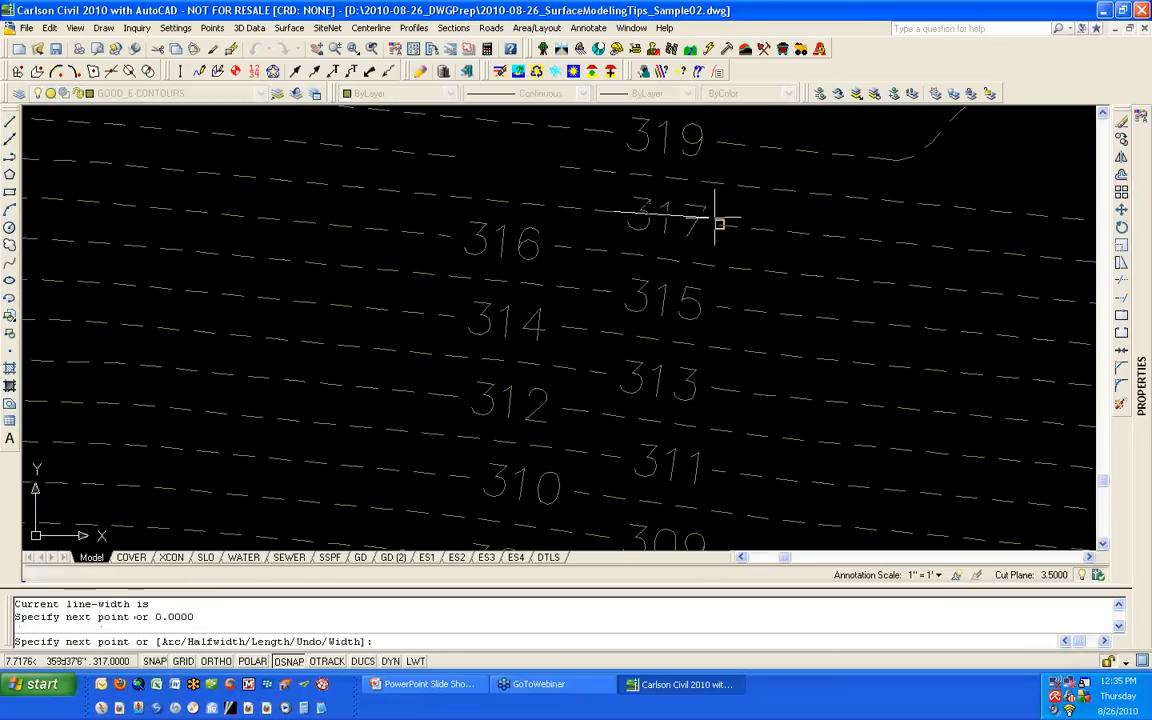
click(716, 218)
key(Return)
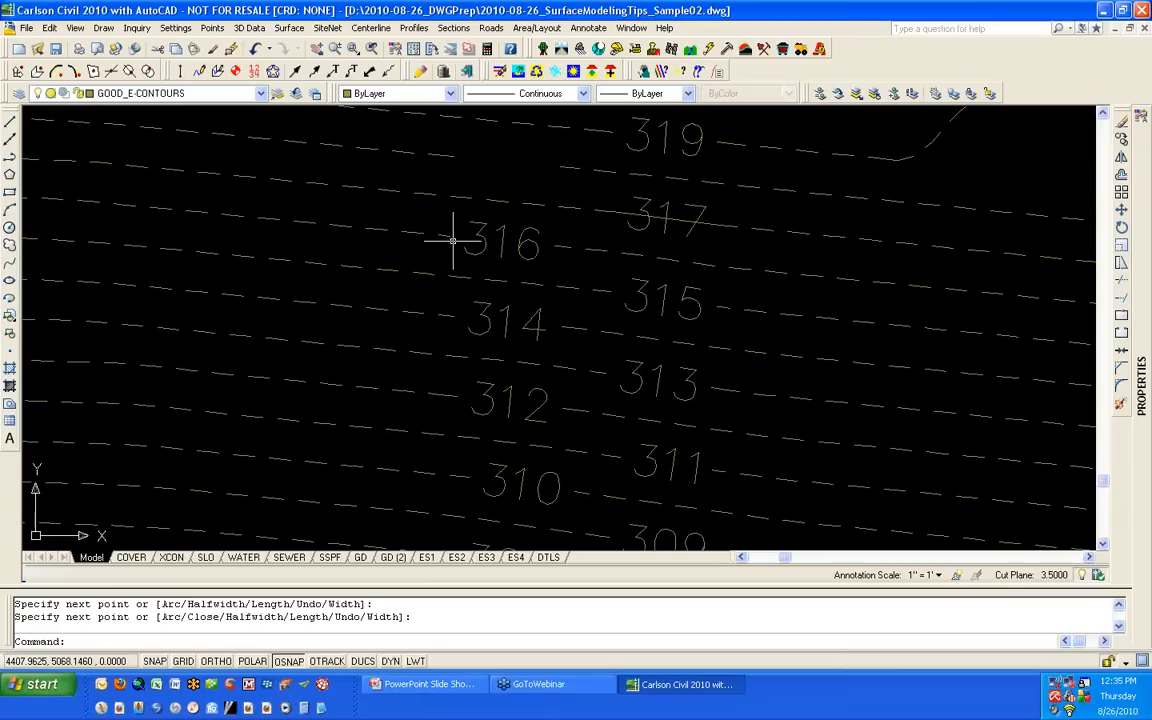
Step: Bridge the contour gaps at the 316, 315 and 314 labels with separate two-point polylines
key(Return)
click(452, 238)
click(553, 244)
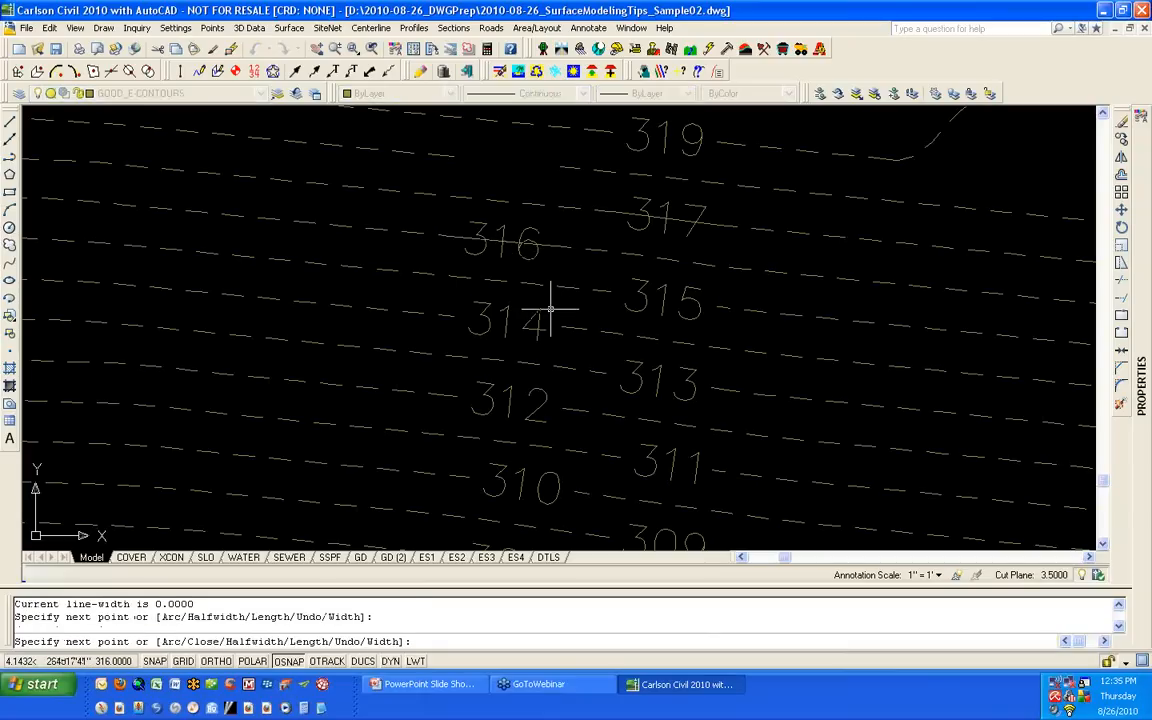
key(Return)
key(Return)
click(601, 306)
click(714, 306)
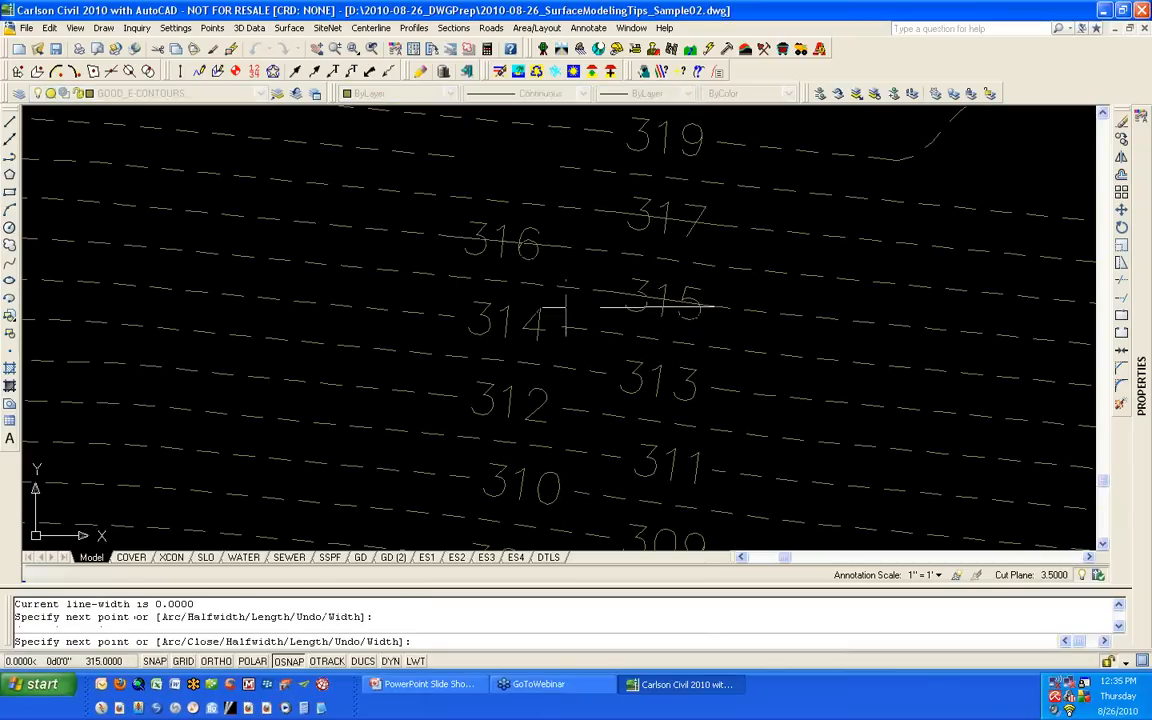
key(Return)
key(Return)
click(452, 317)
click(561, 320)
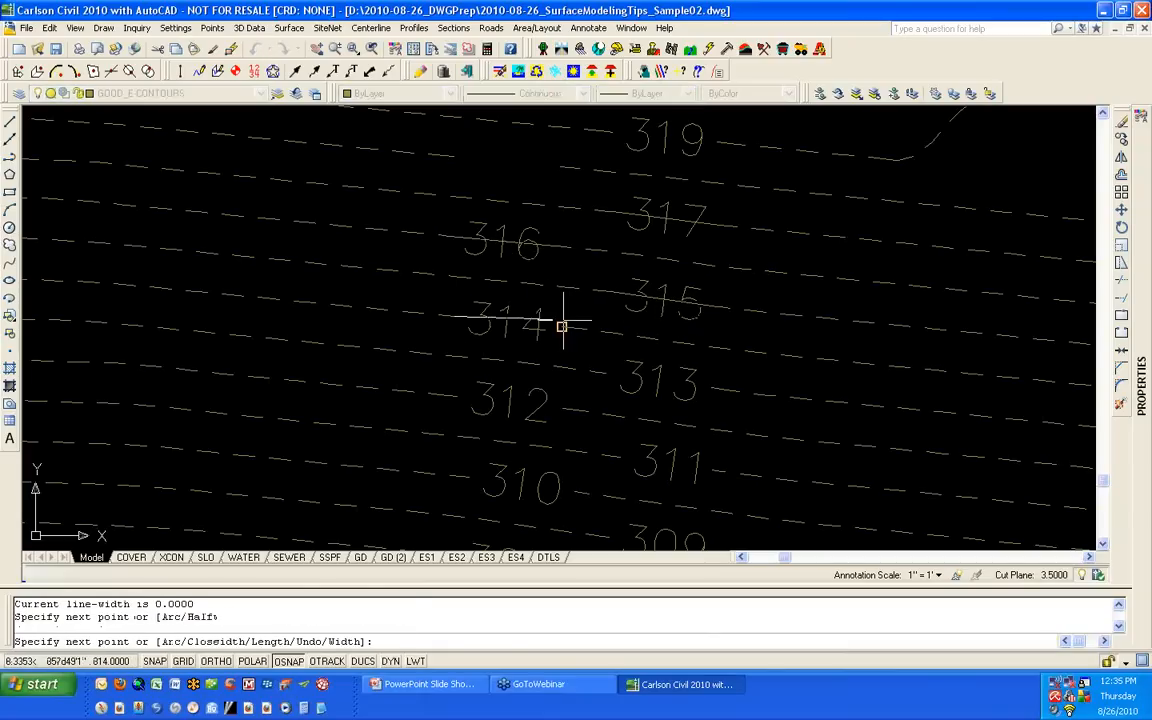
key(Return)
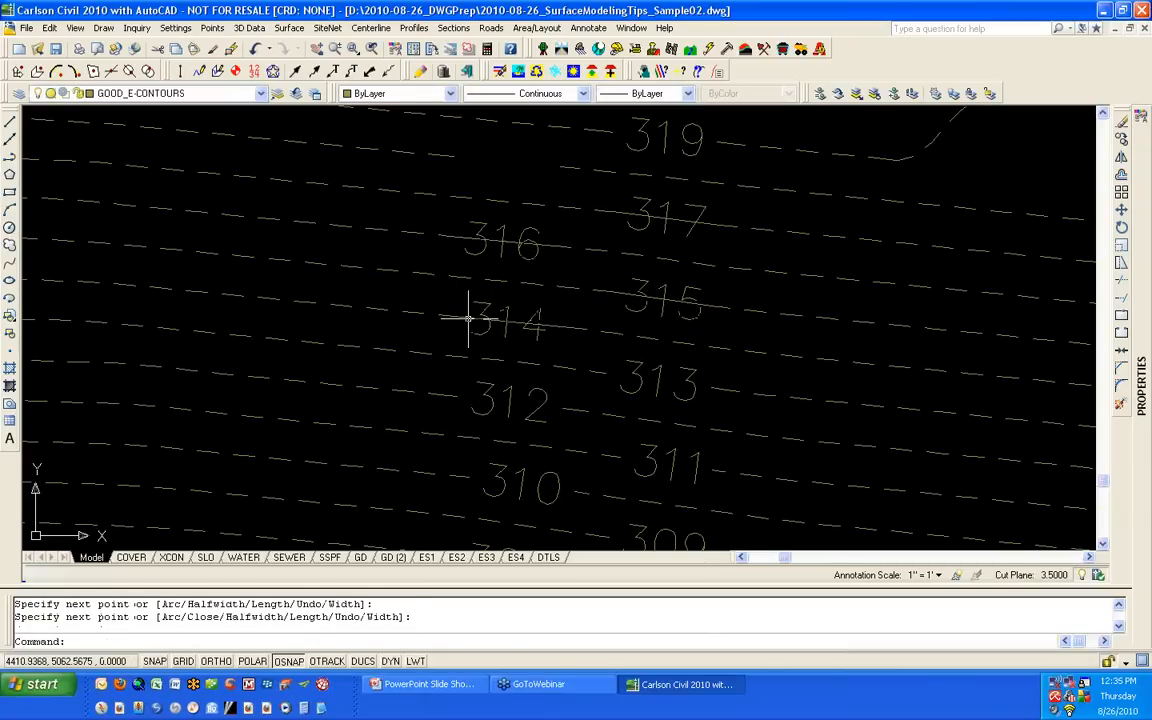
Step: Join the contour segments around the 310 to 317 labels with their bridging polylines using Join Nearest
click(50, 28)
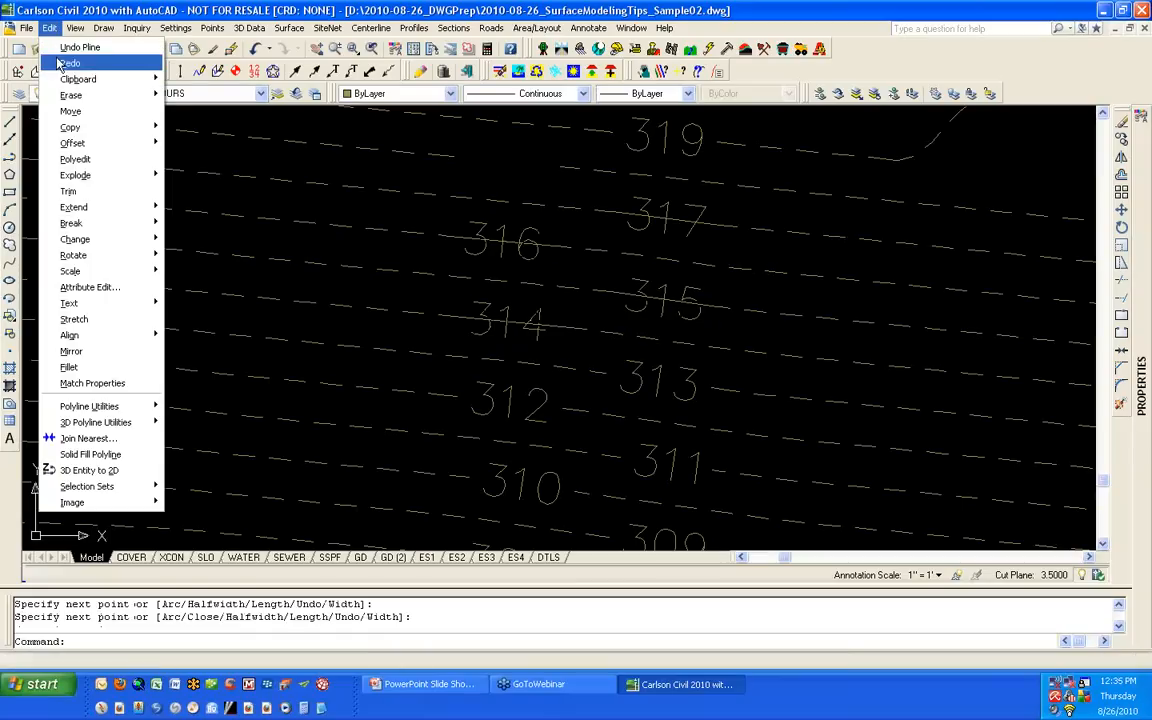
click(90, 440)
click(489, 446)
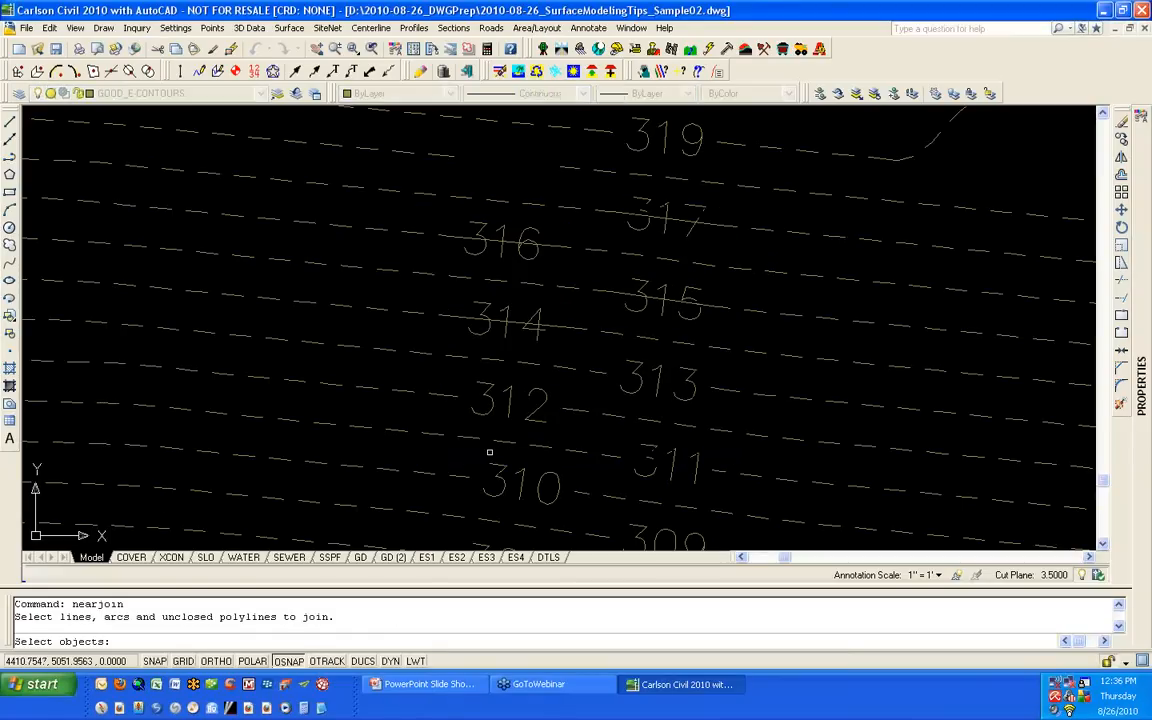
click(1032, 520)
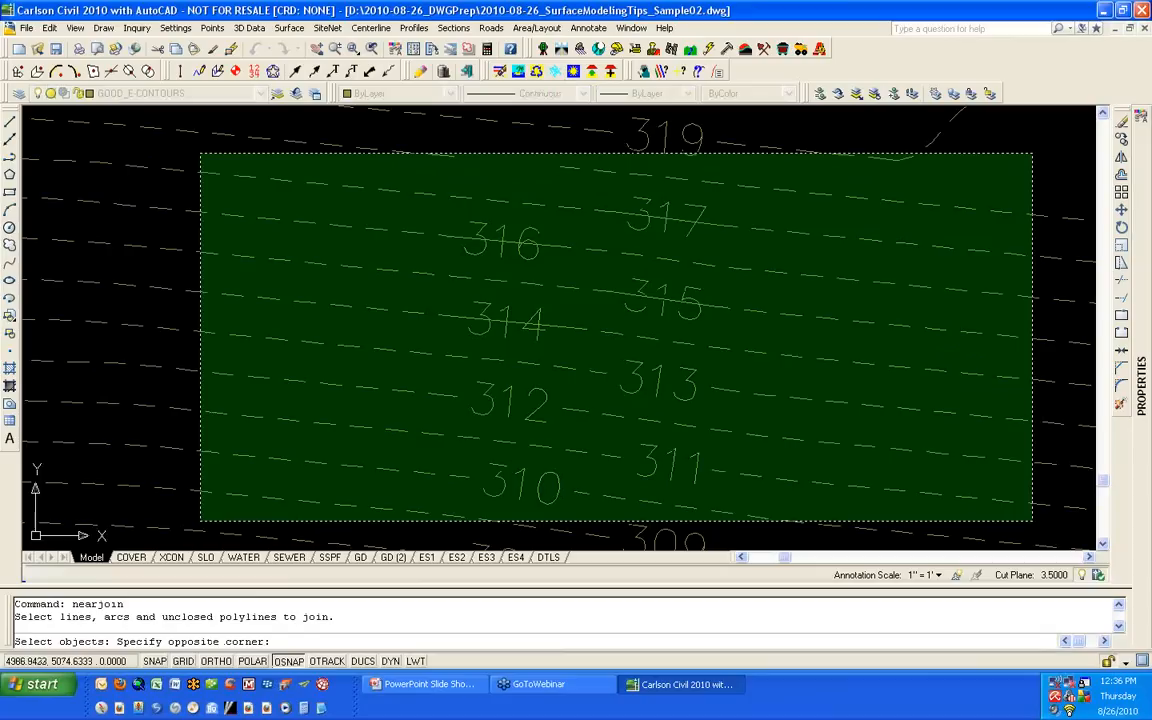
click(200, 153)
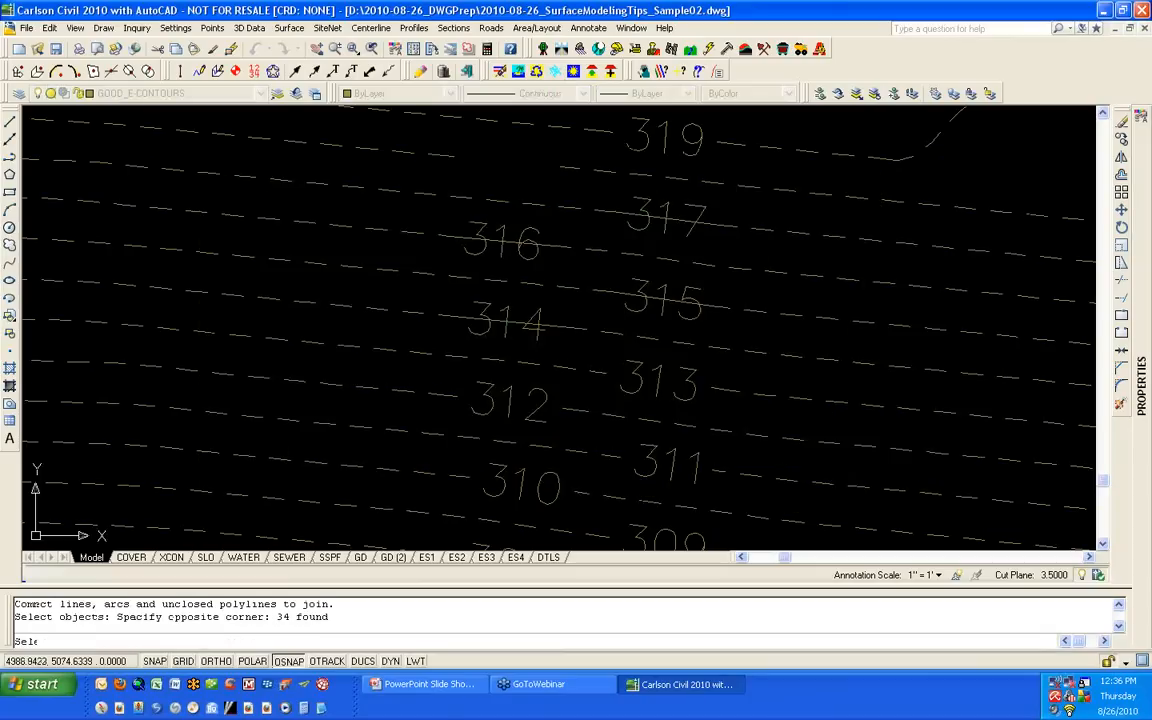
key(Return)
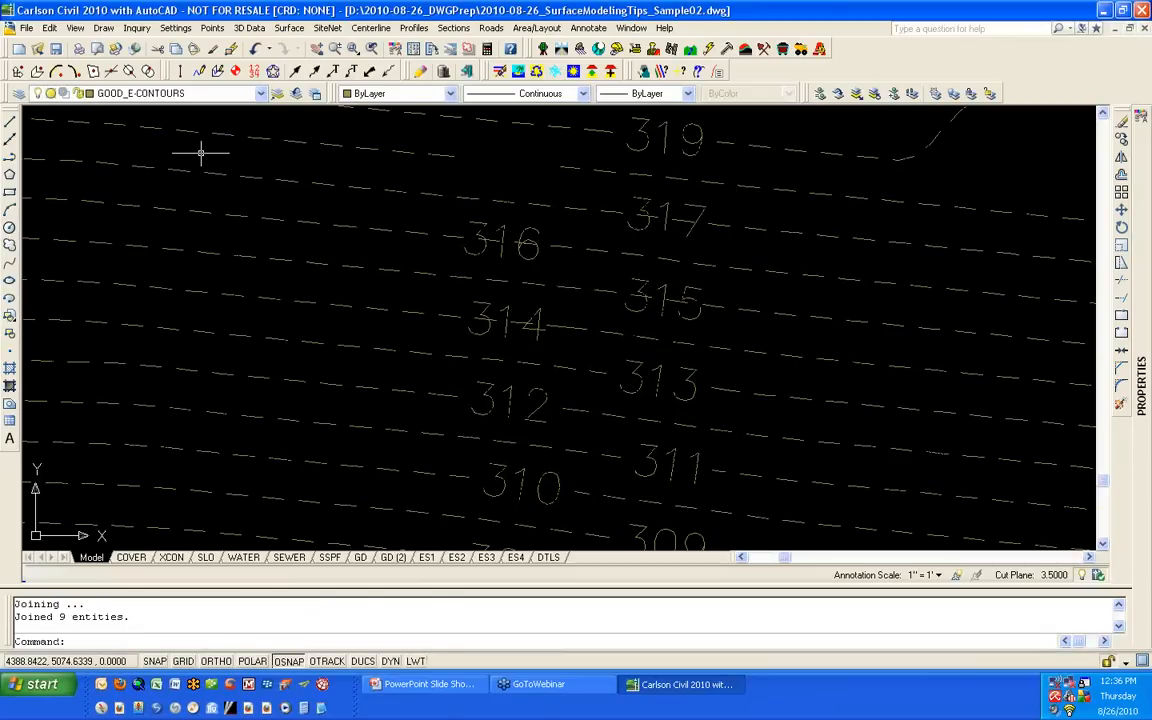
Step: Select the contours at the 316 and 315 labels to check their continuity across the labels, and clear the selection
click(388, 232)
click(381, 268)
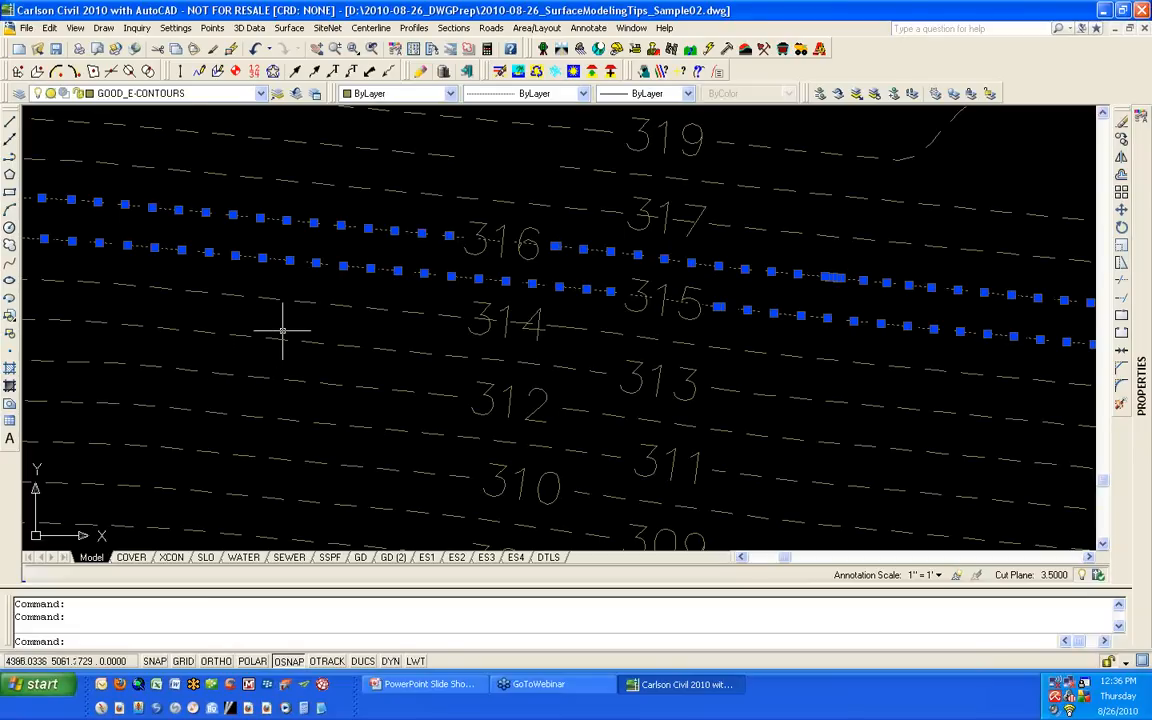
scroll(283, 330, down, 8)
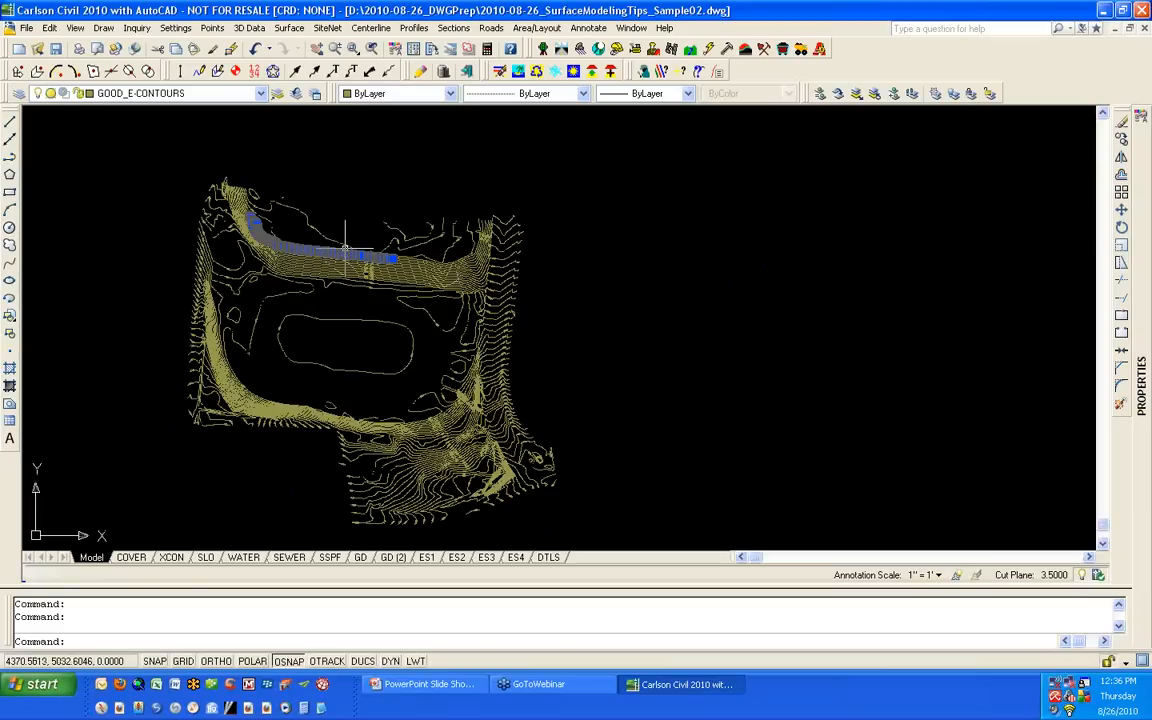
key(Escape)
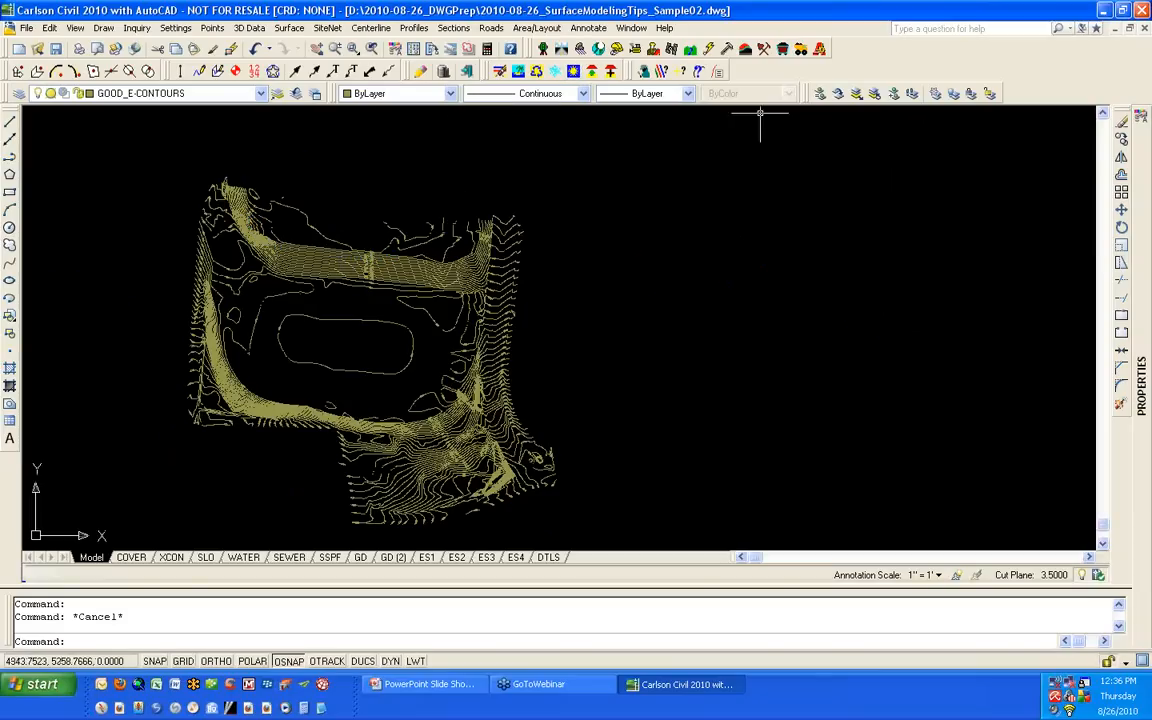
Step: Restore the hidden layers and isolate the proposed contour layer GOOD_P-CONTOURS by picking contours north of the 319 label
click(875, 94)
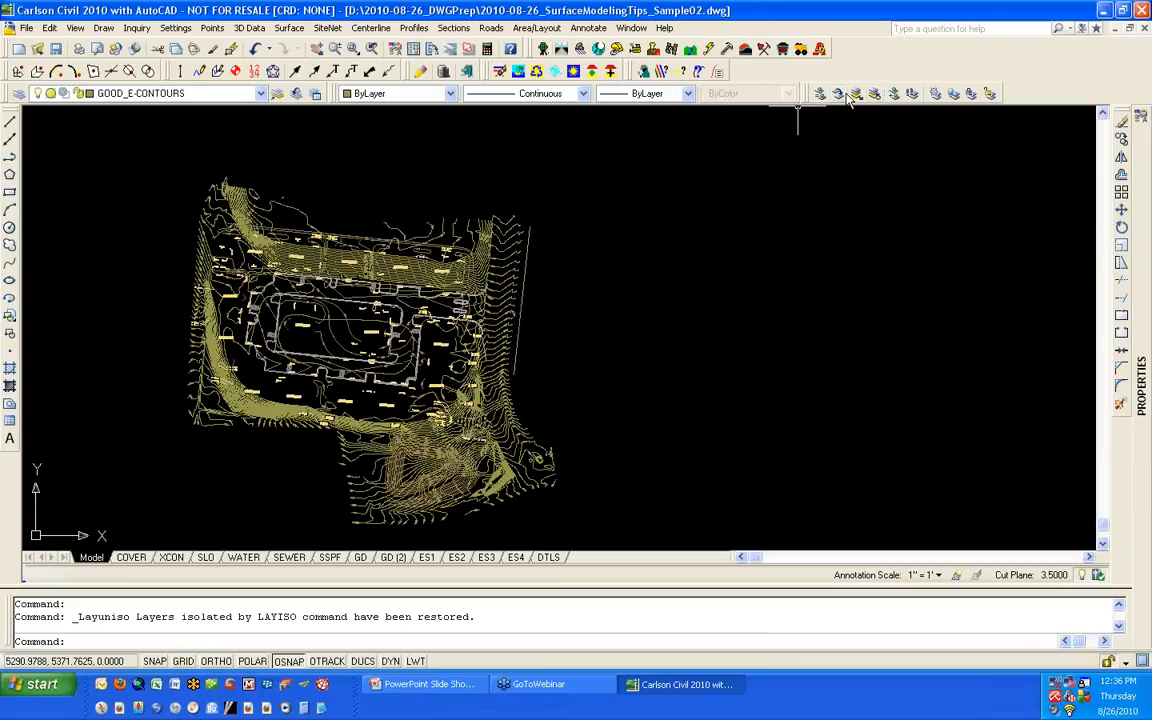
click(855, 93)
scroll(351, 245, up, 10)
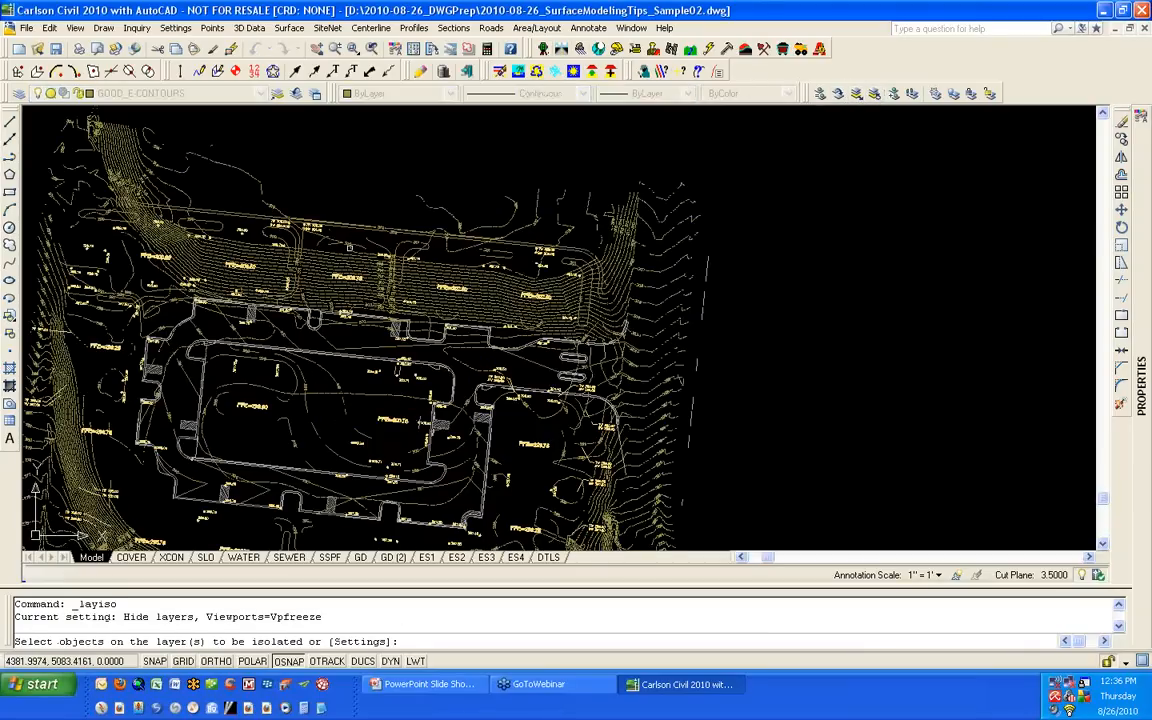
scroll(351, 246, up, 2)
click(548, 141)
click(468, 198)
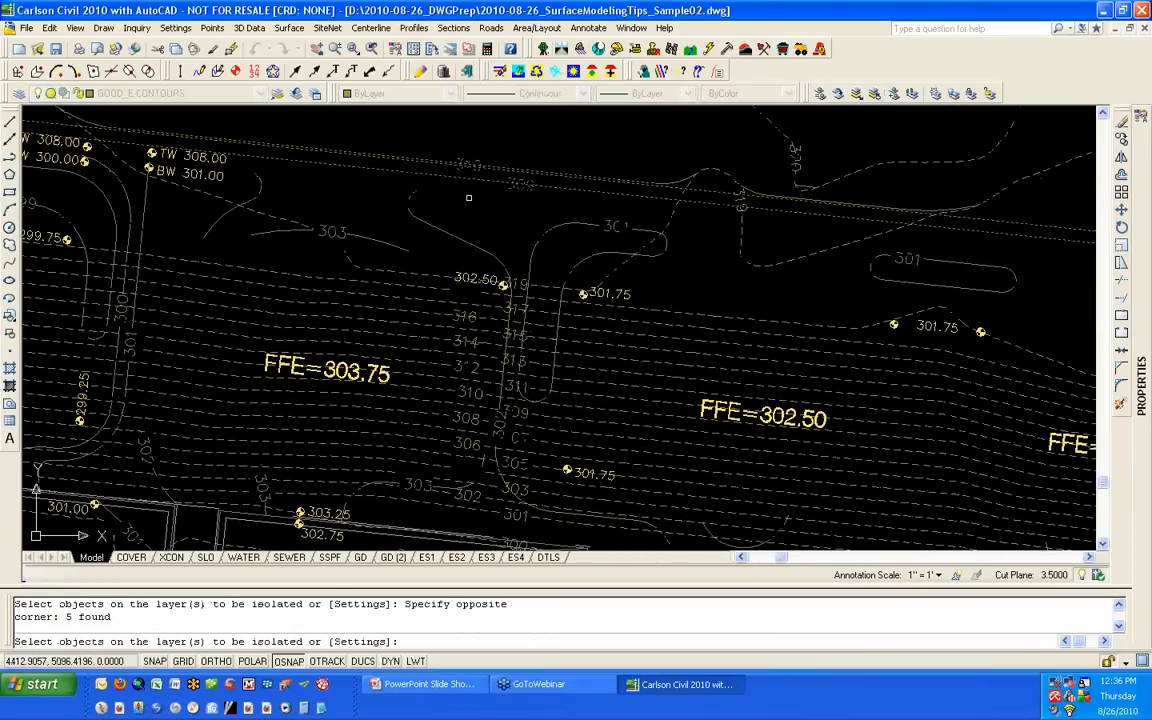
key(Return)
scroll(206, 108, down, 5)
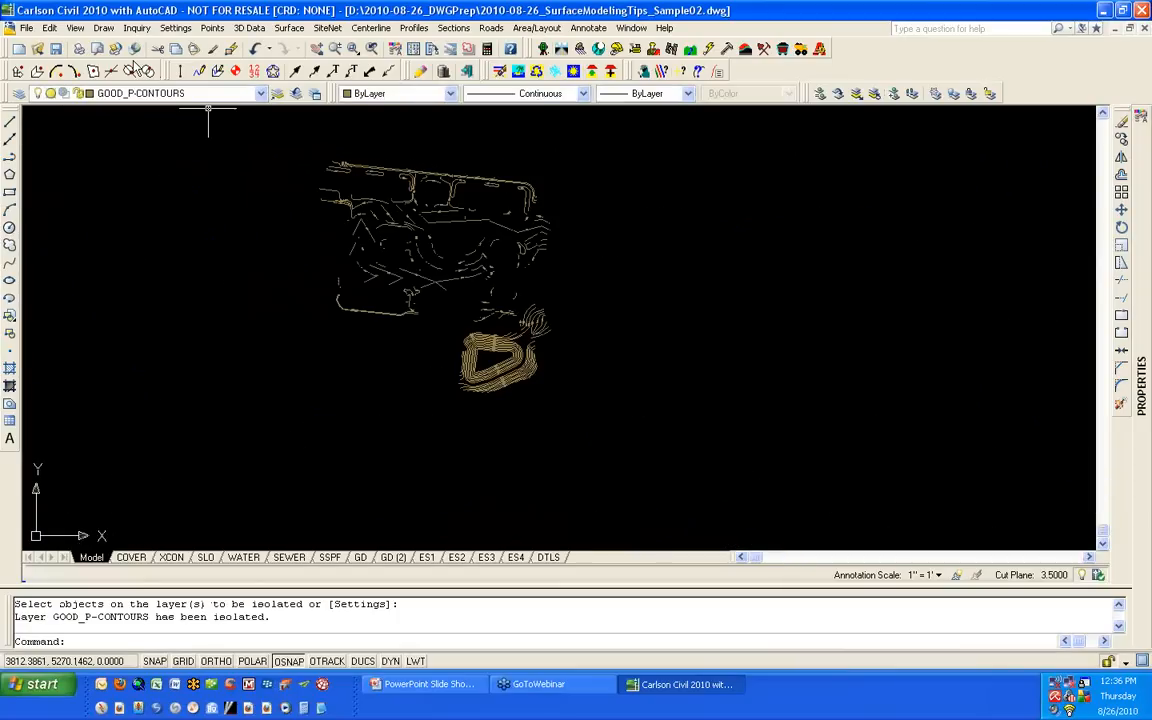
Step: Display all the proposed contours in the 3D Viewer Window
click(75, 28)
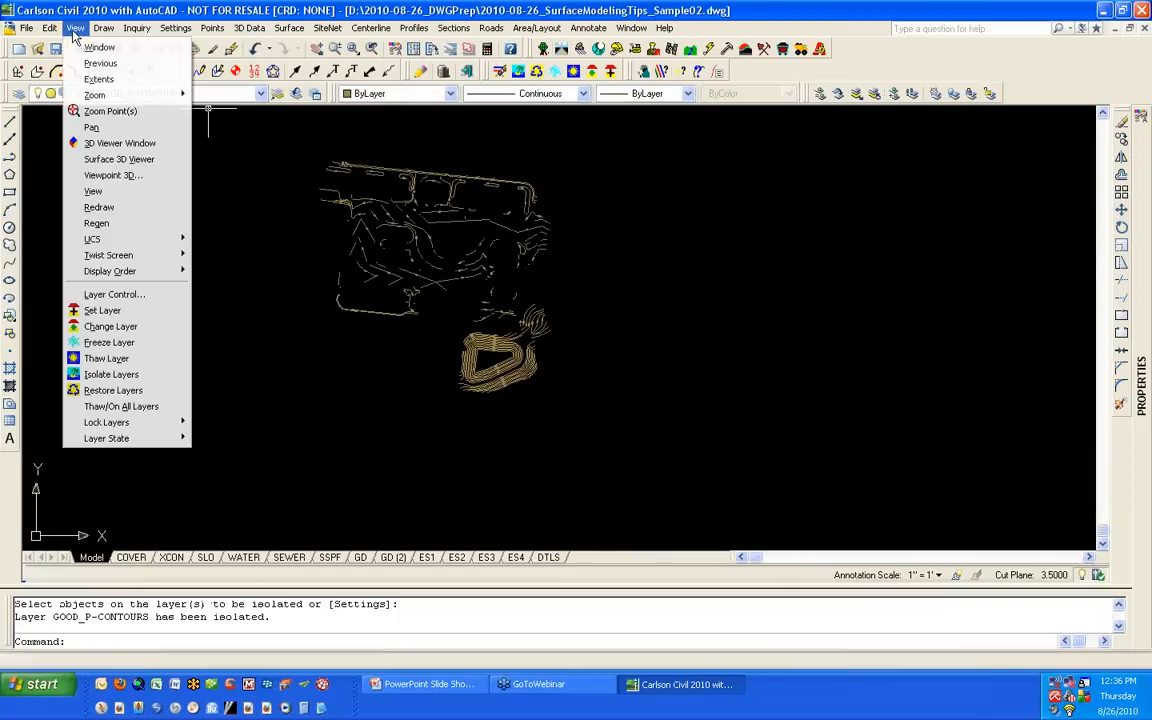
click(135, 145)
click(244, 540)
click(620, 136)
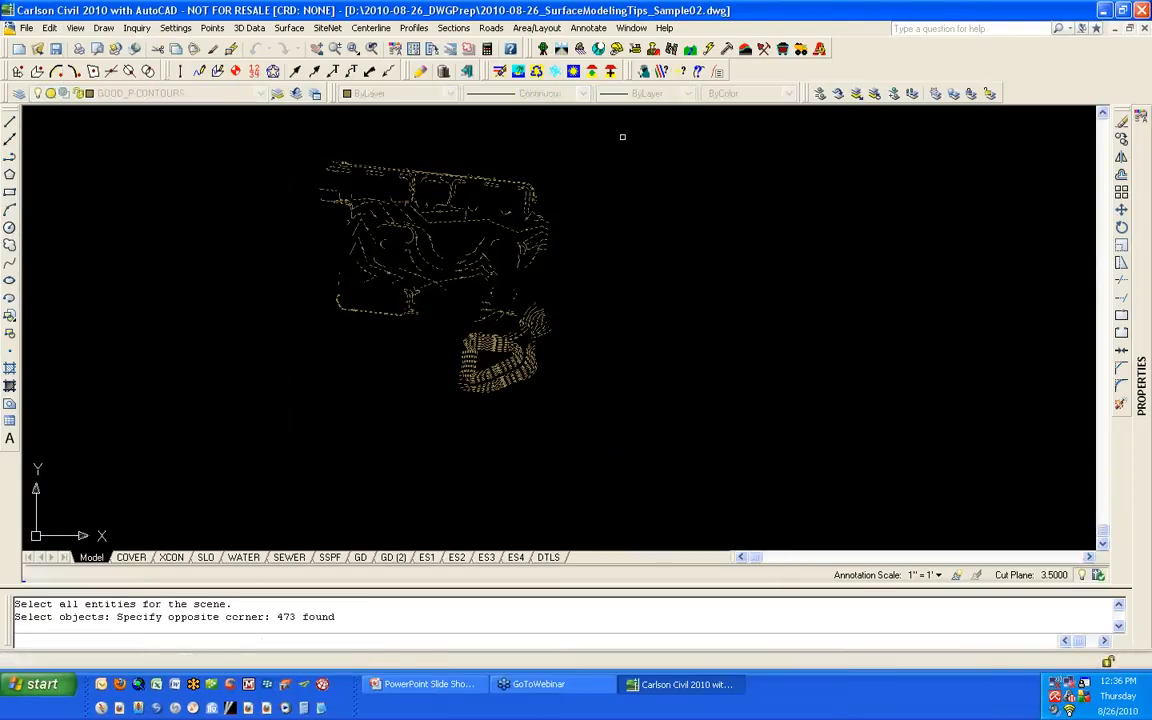
key(Return)
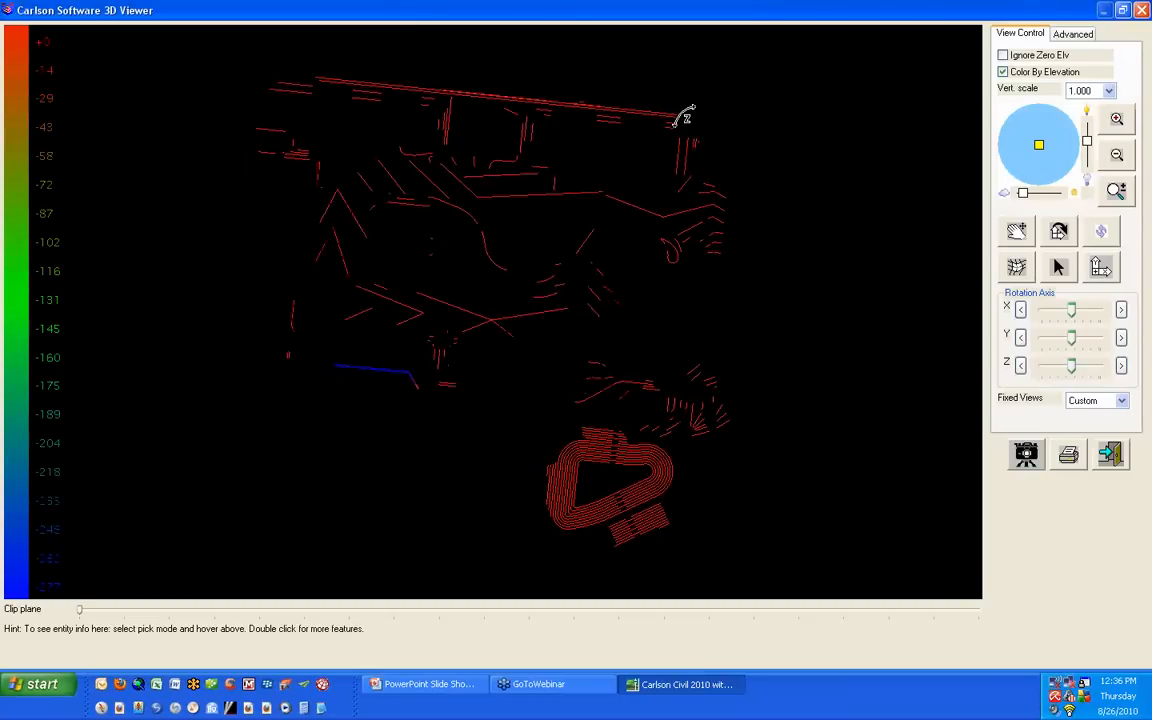
Step: Hide and show the zero-elevation entities, tilt the proposed contours to check for stray elevations, and return to the drawing
click(1003, 56)
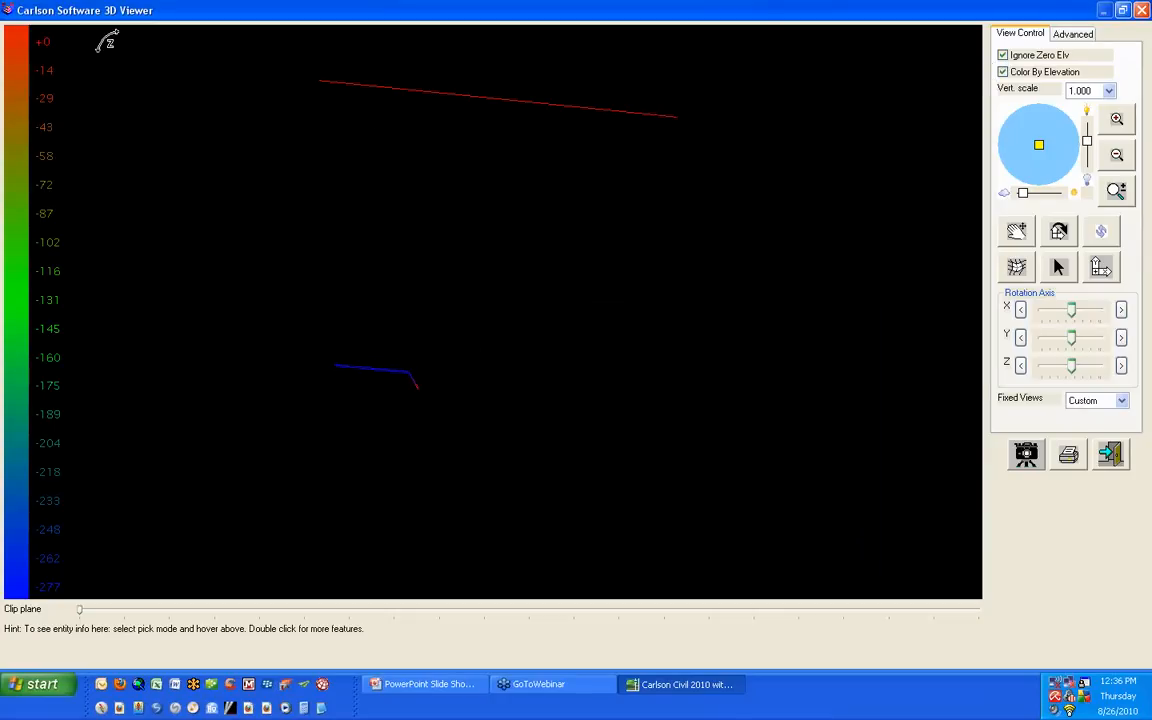
click(1013, 57)
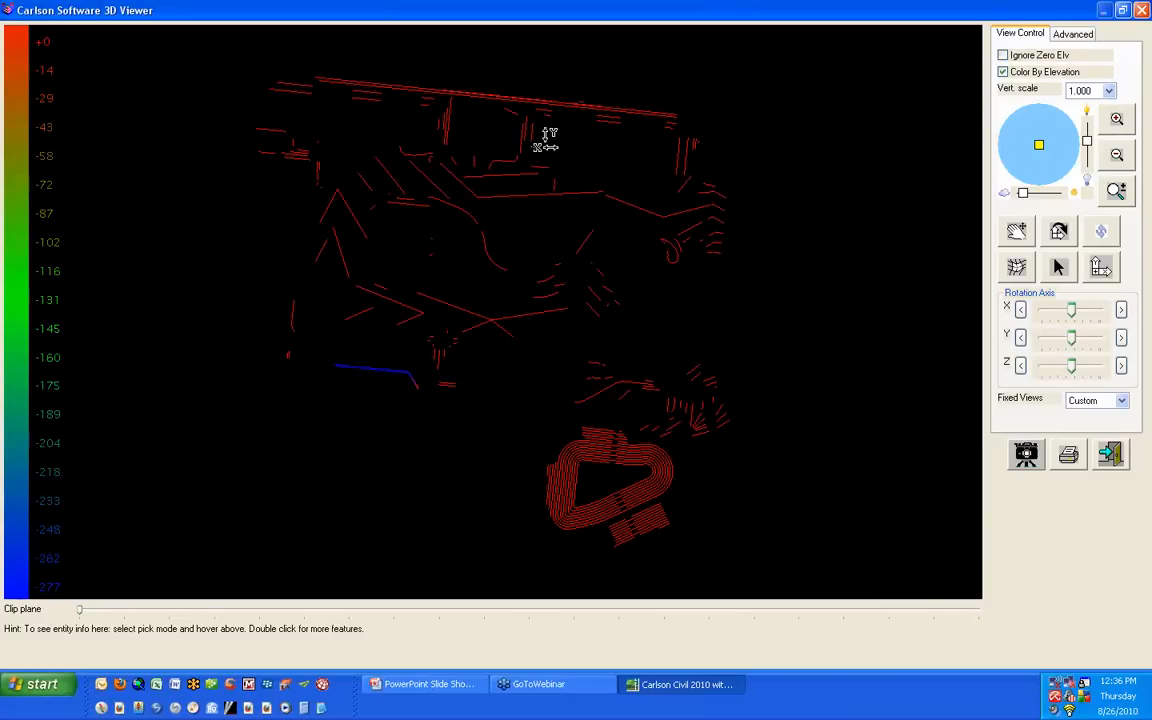
drag(549, 135, 537, 489)
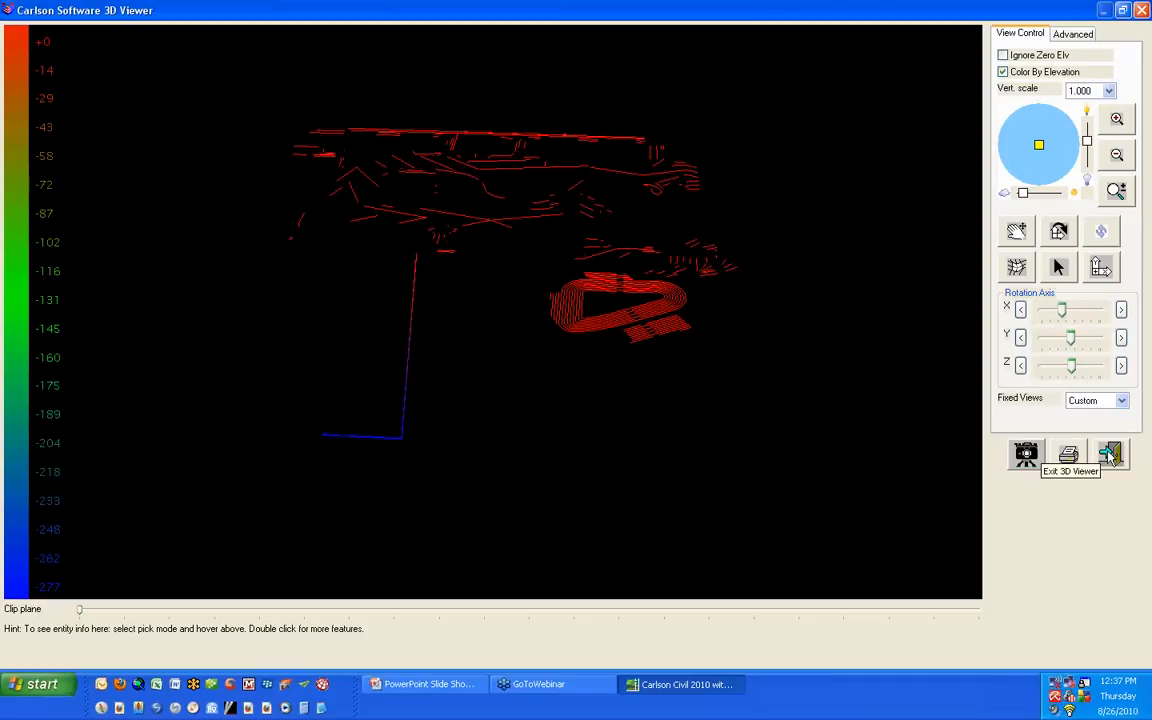
click(1111, 455)
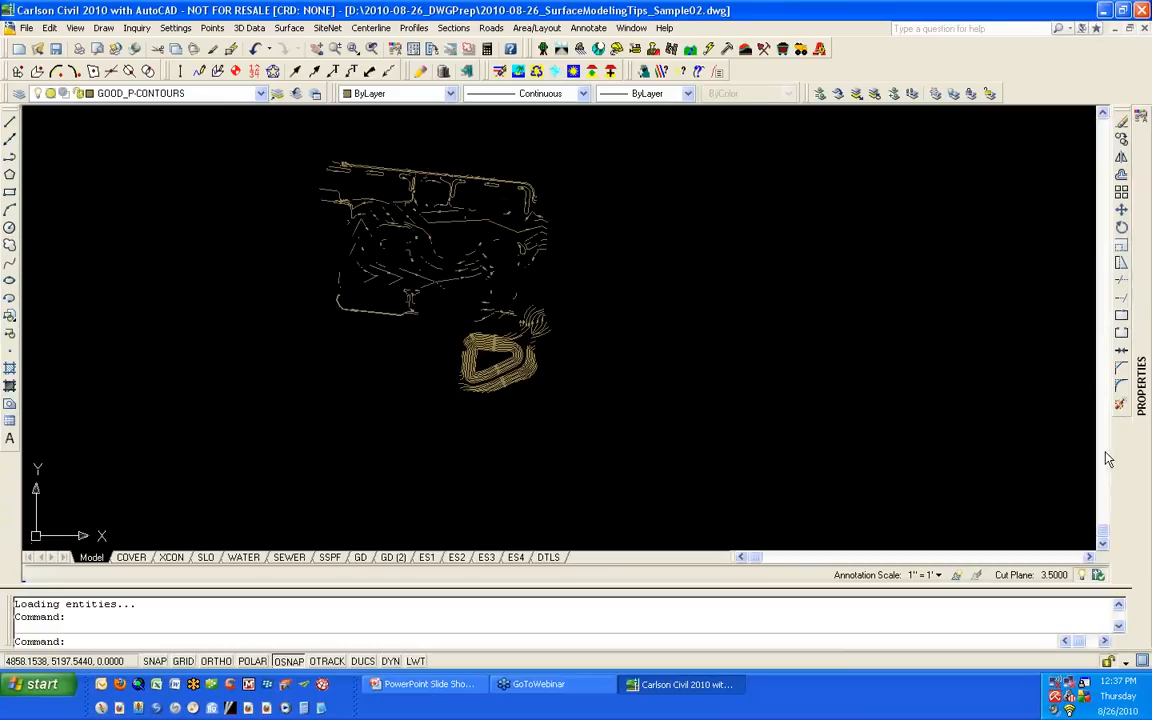
Step: Select all the proposed contours, review which object types they comprise in the properties, and clear the selection
click(665, 440)
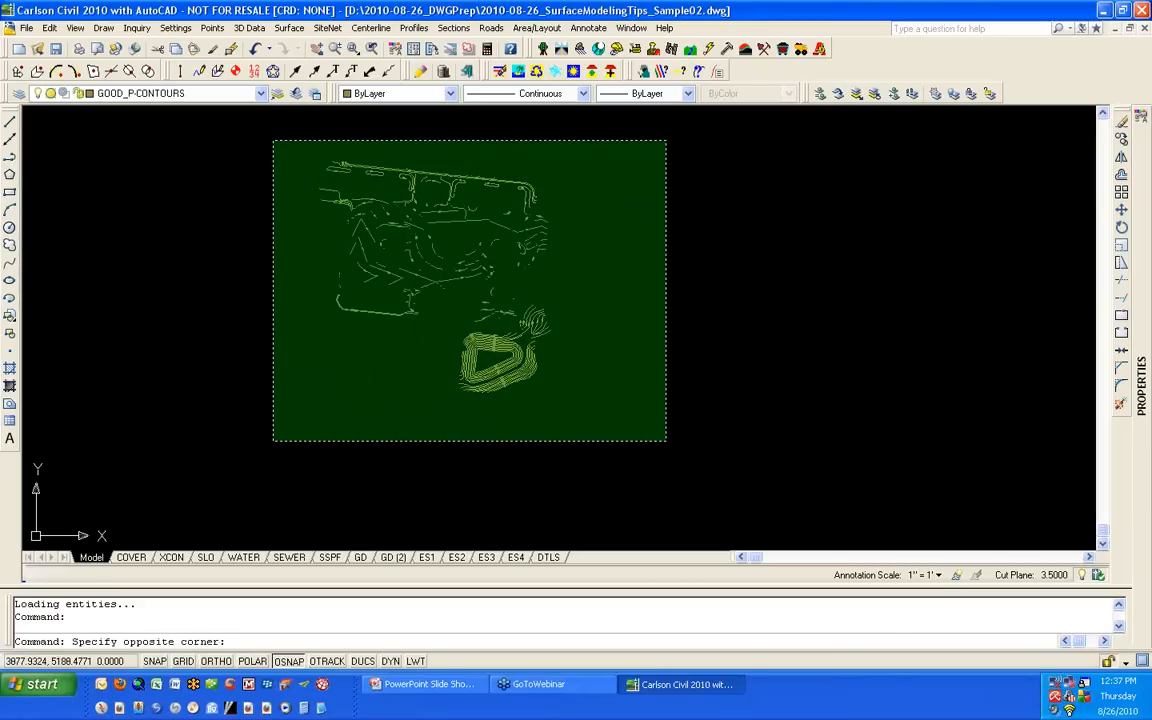
click(273, 140)
mouse_move(1140, 250)
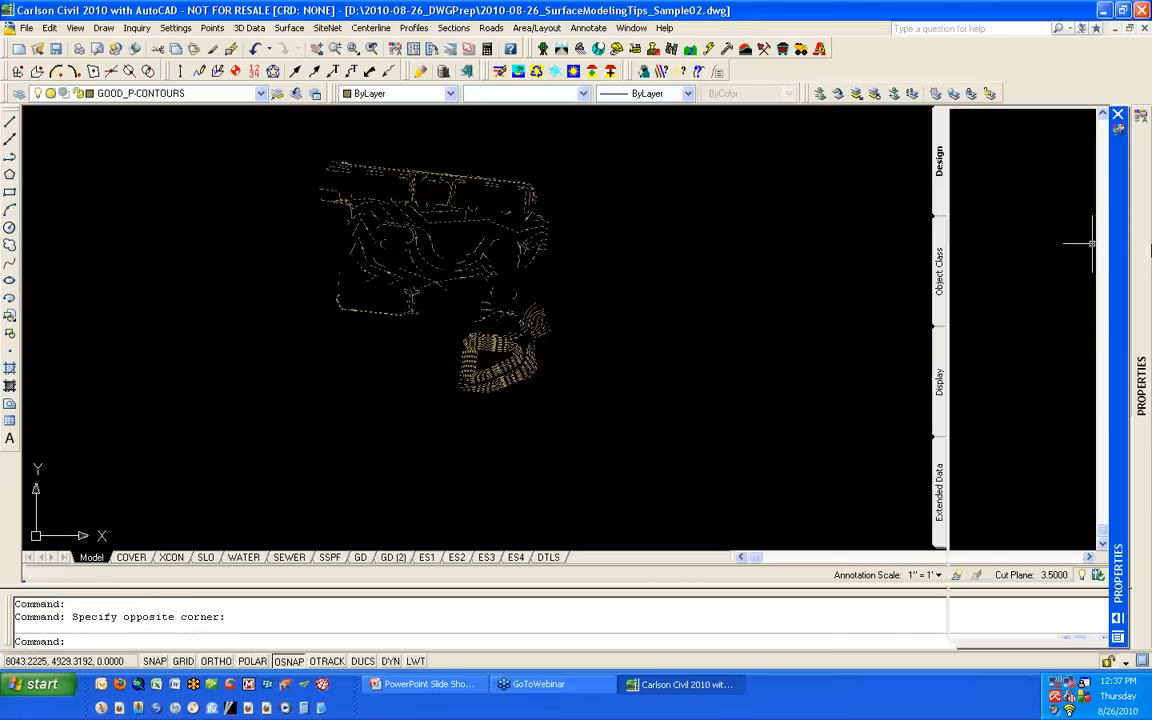
click(1030, 126)
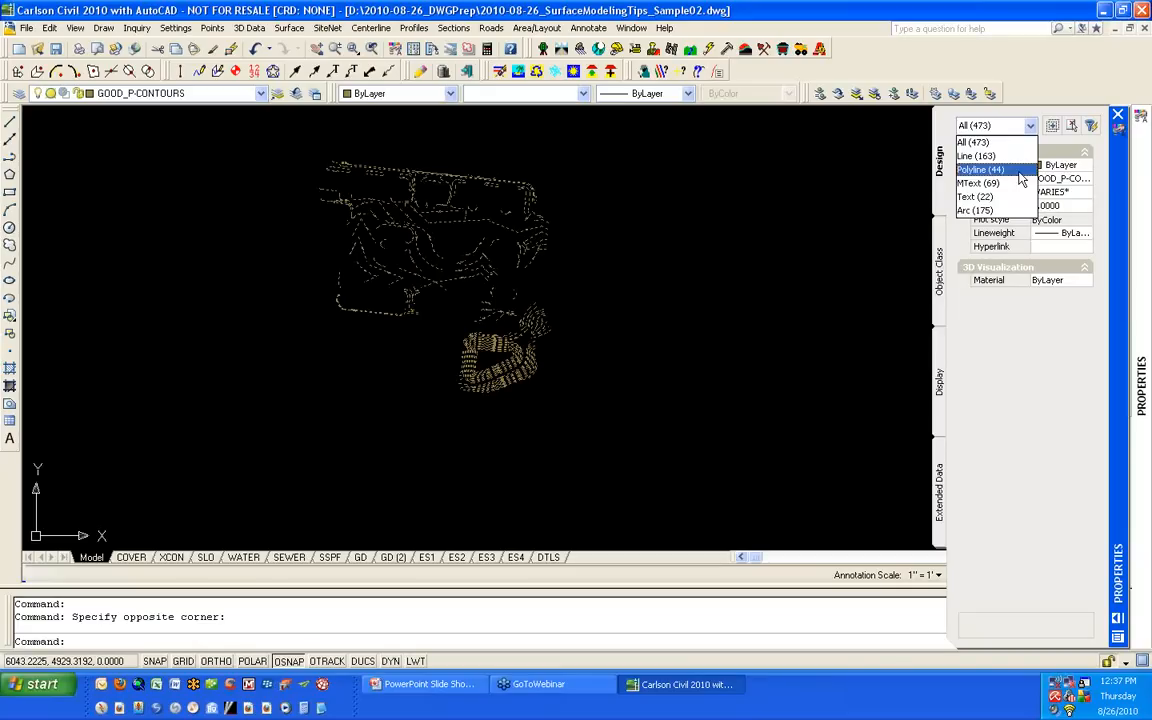
click(831, 333)
click(775, 240)
click(771, 251)
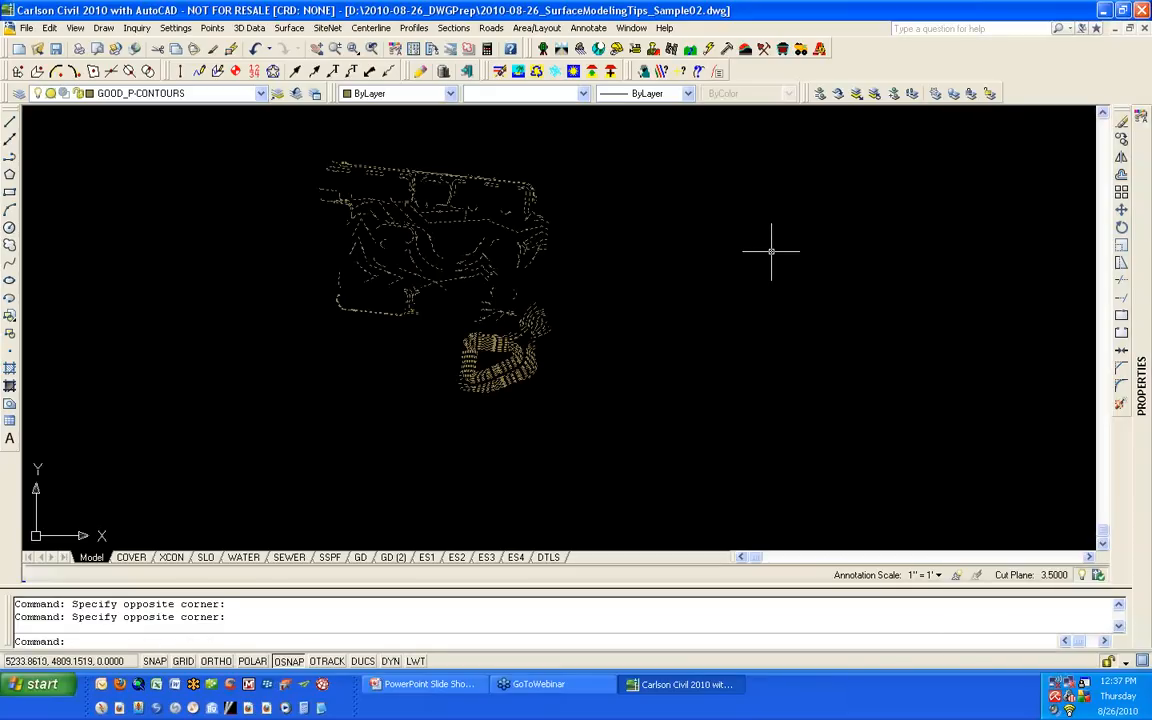
key(Escape)
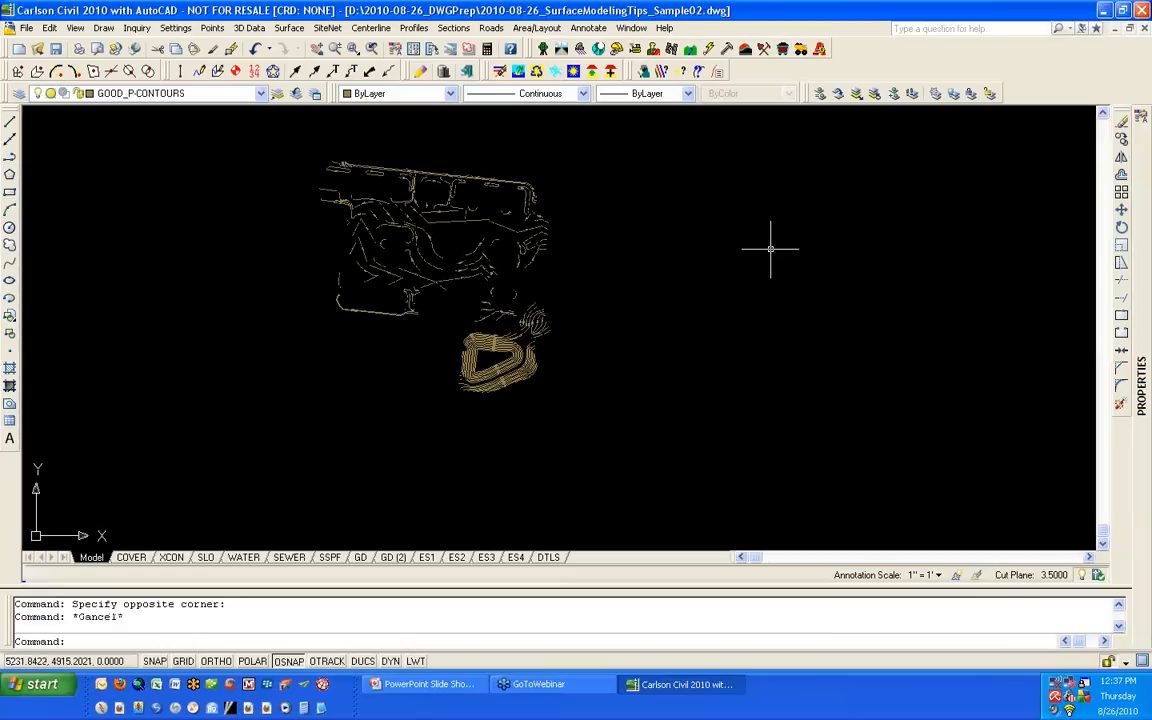
Step: Flatten all the proposed contour linework to elevation 0 with the 3D Entity to 2D command
scroll(533, 277, up, 6)
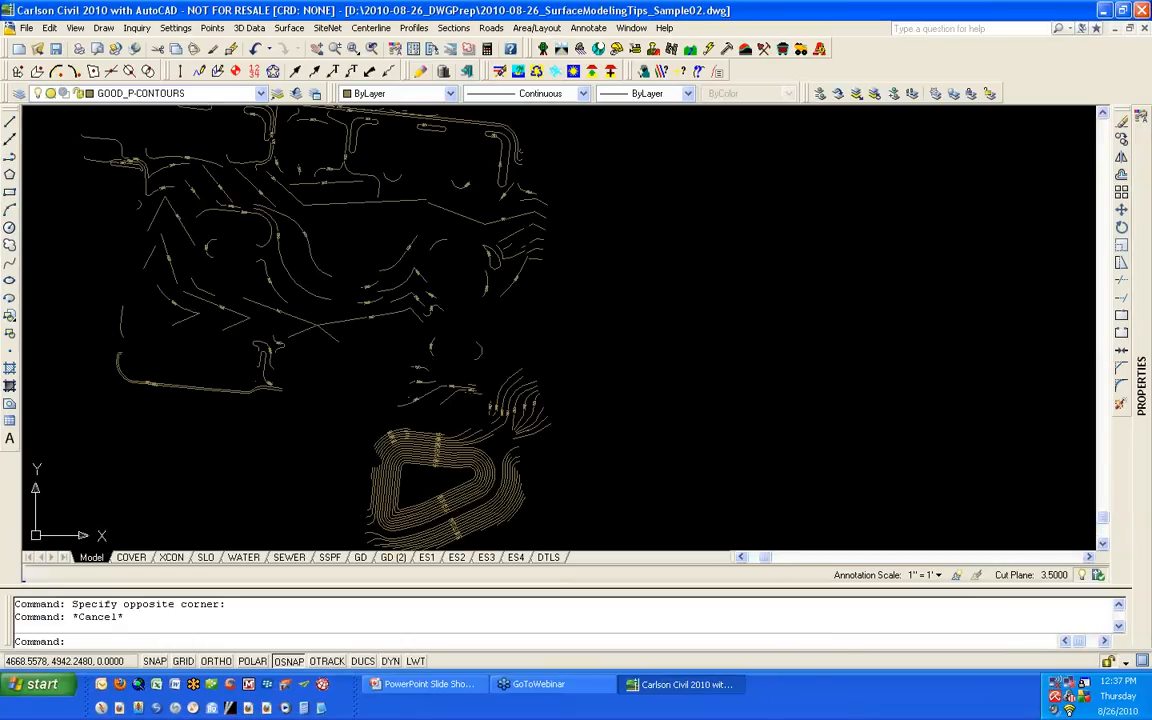
scroll(533, 277, up, 2)
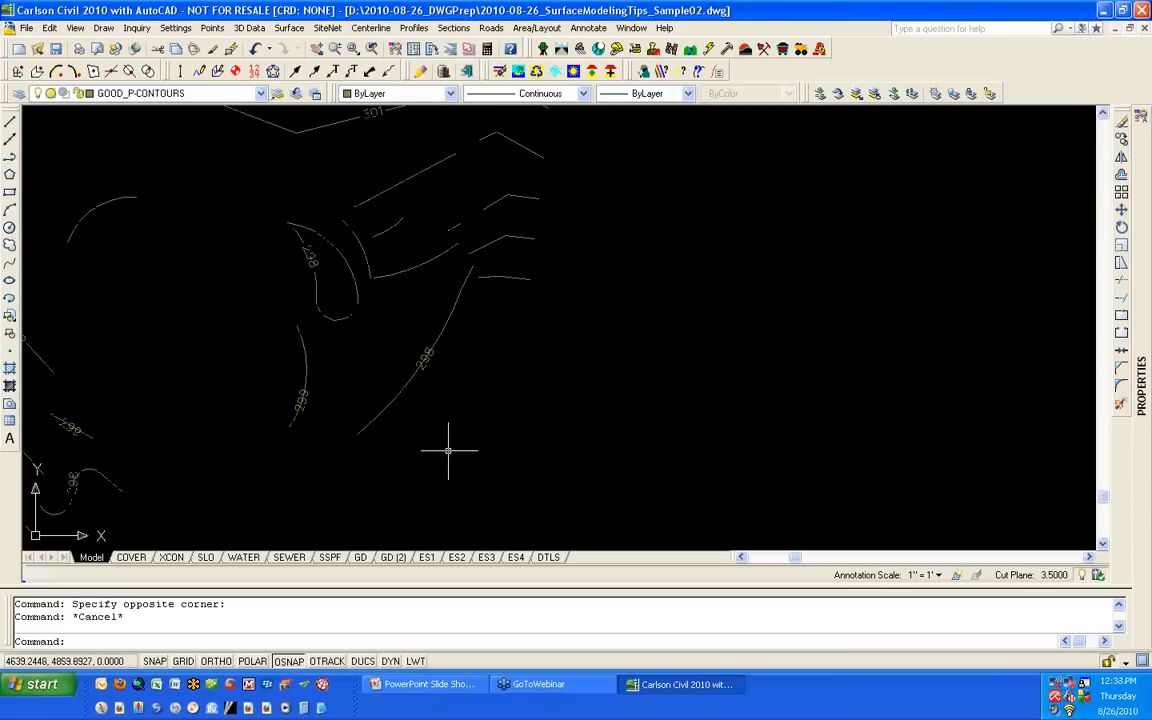
scroll(448, 450, down, 10)
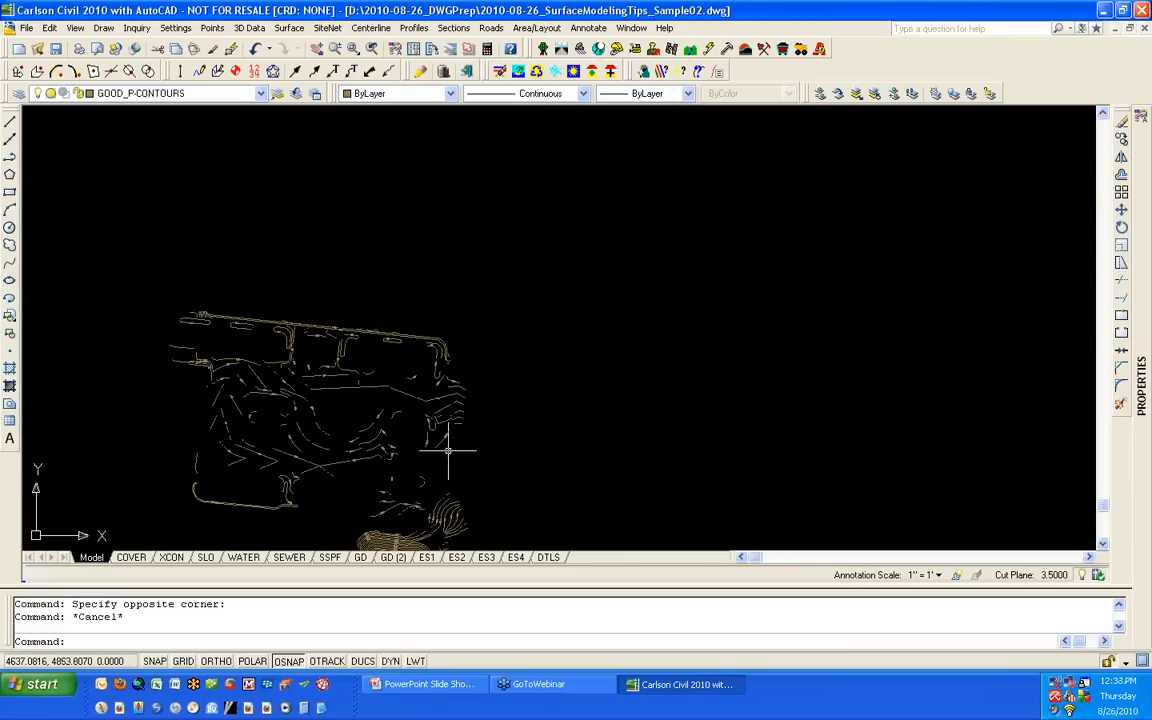
middle_drag(450, 450, 499, 328)
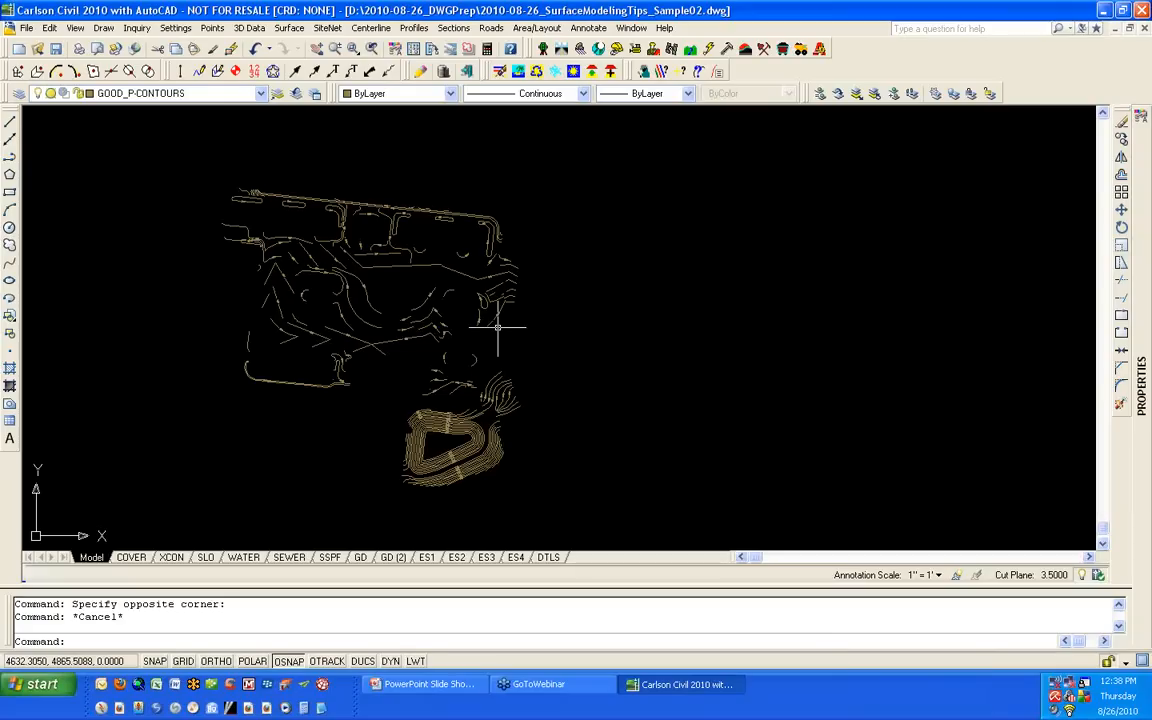
click(50, 28)
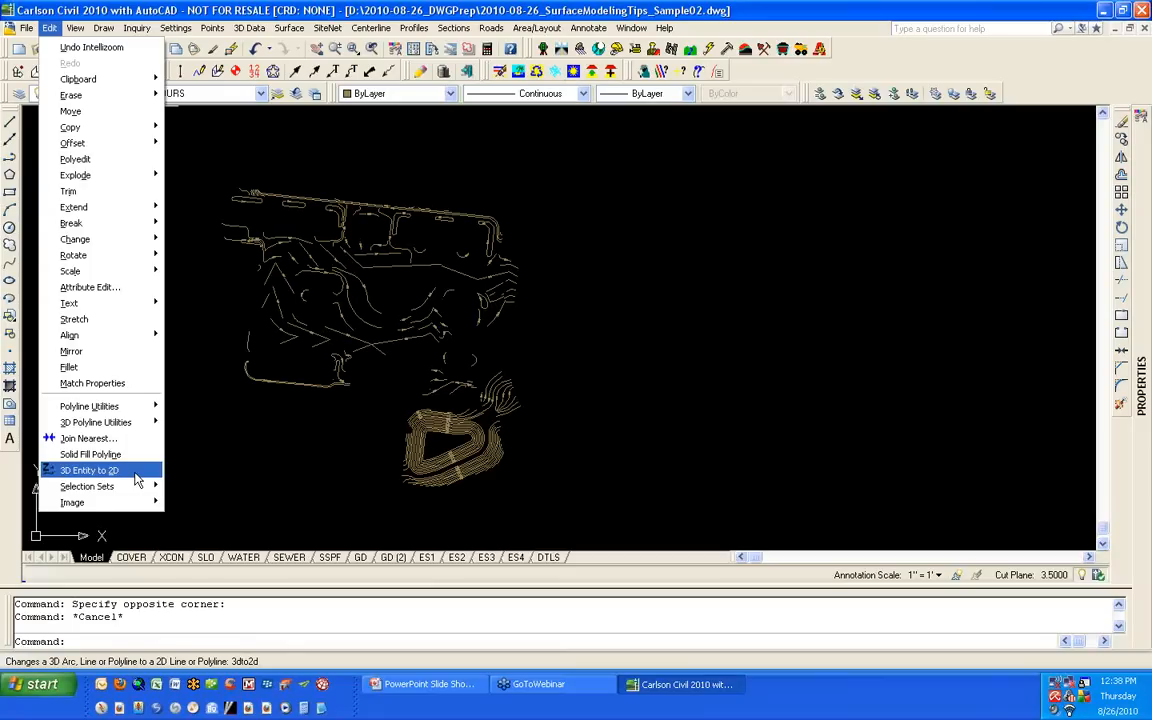
click(95, 470)
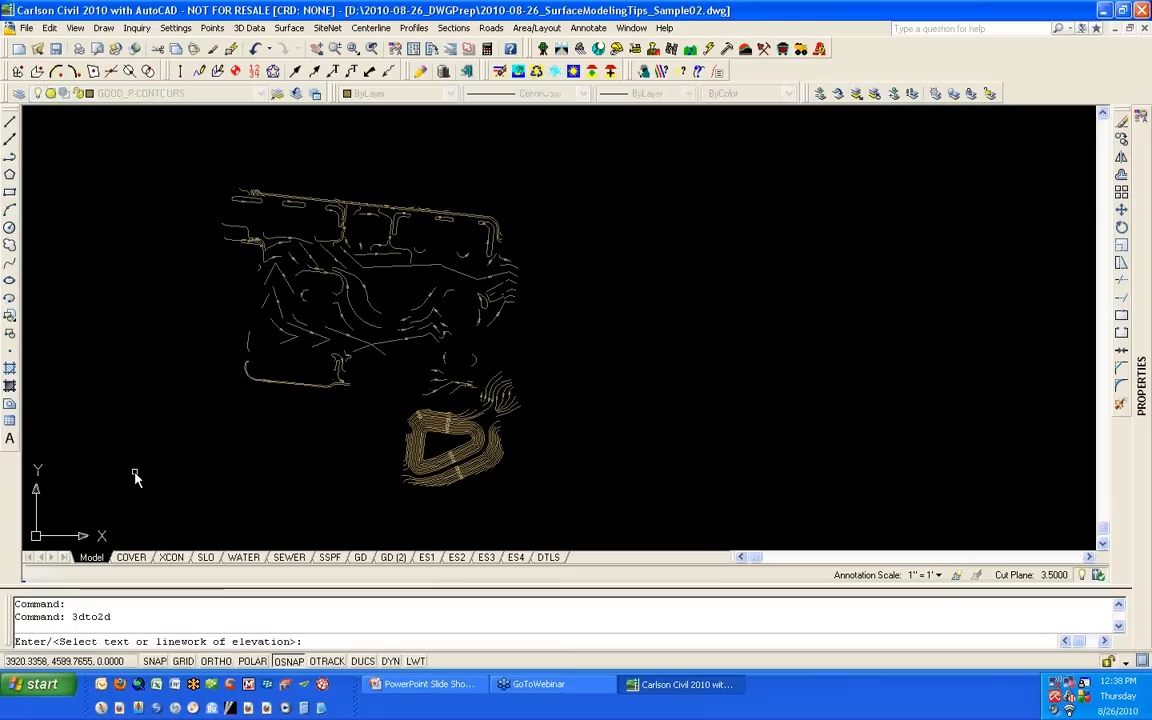
text(E)
key(Return)
text(0000>>: 0)
key(Return)
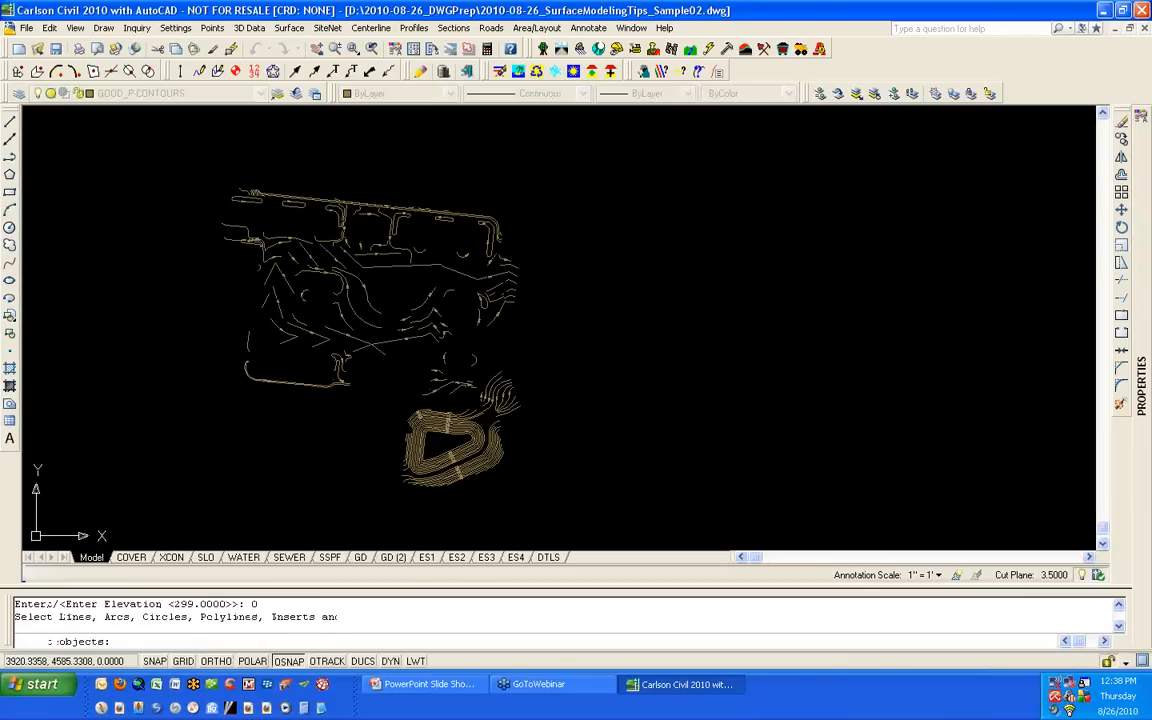
click(151, 529)
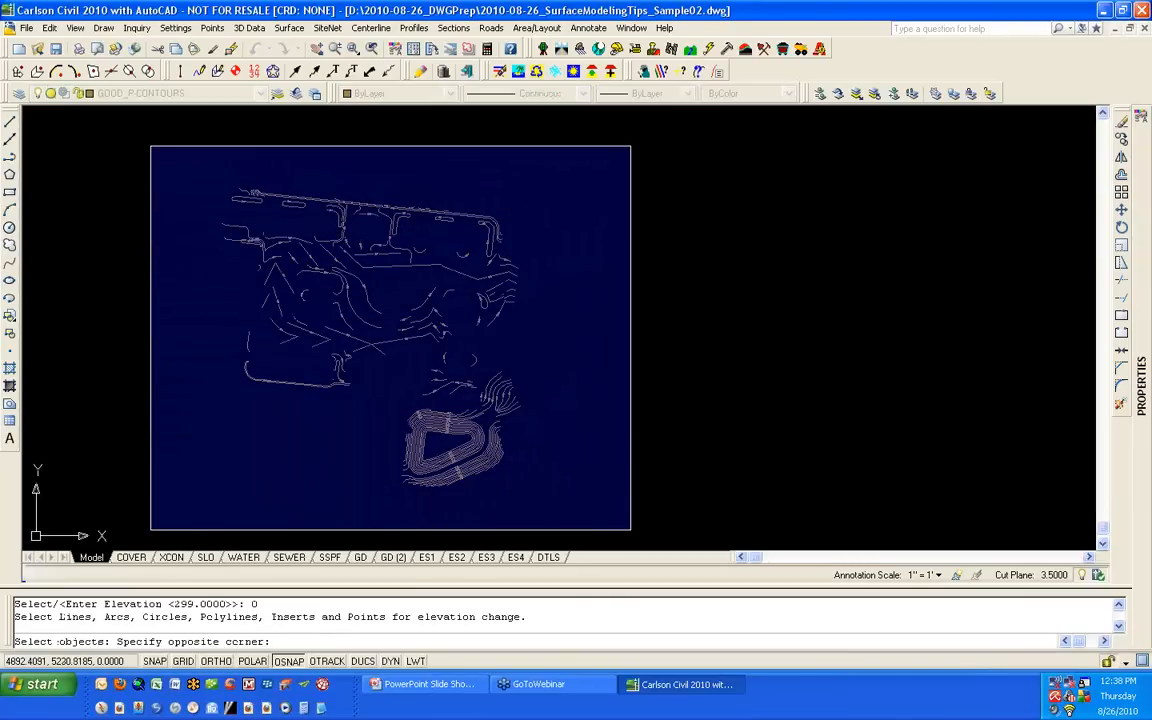
click(630, 146)
key(Return)
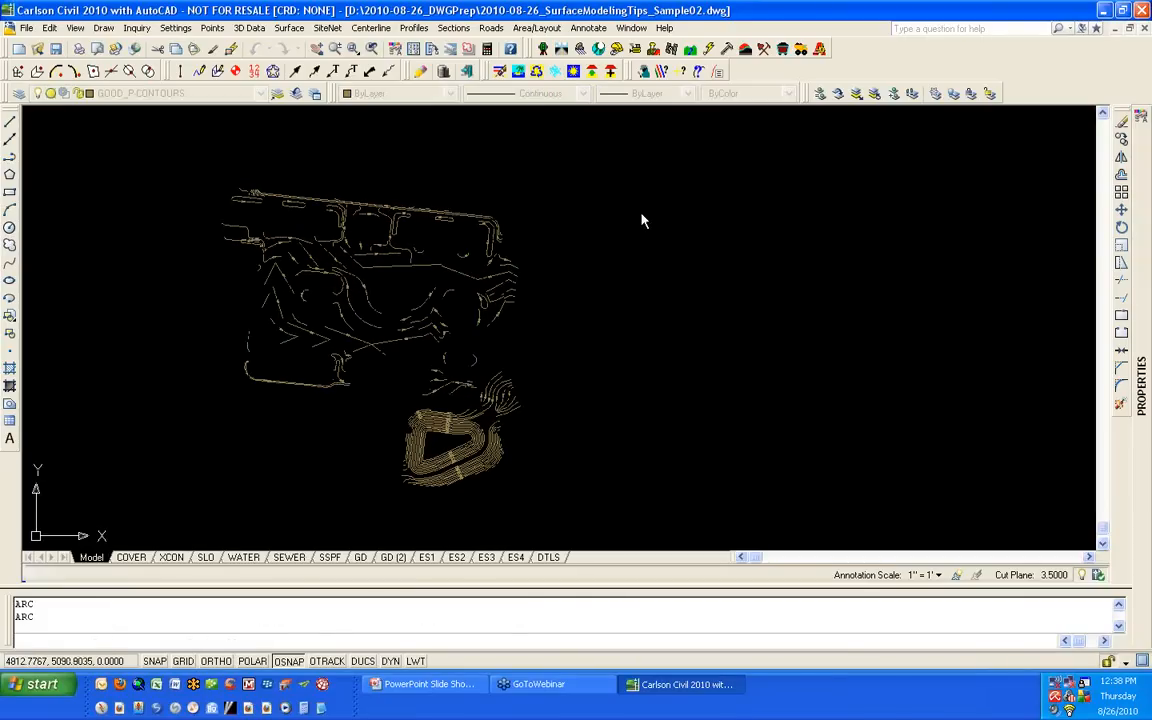
Step: Display all the proposed contours in the 3D Viewer Window, ignore zero elevations to check the flattening, and return to the drawing
click(75, 28)
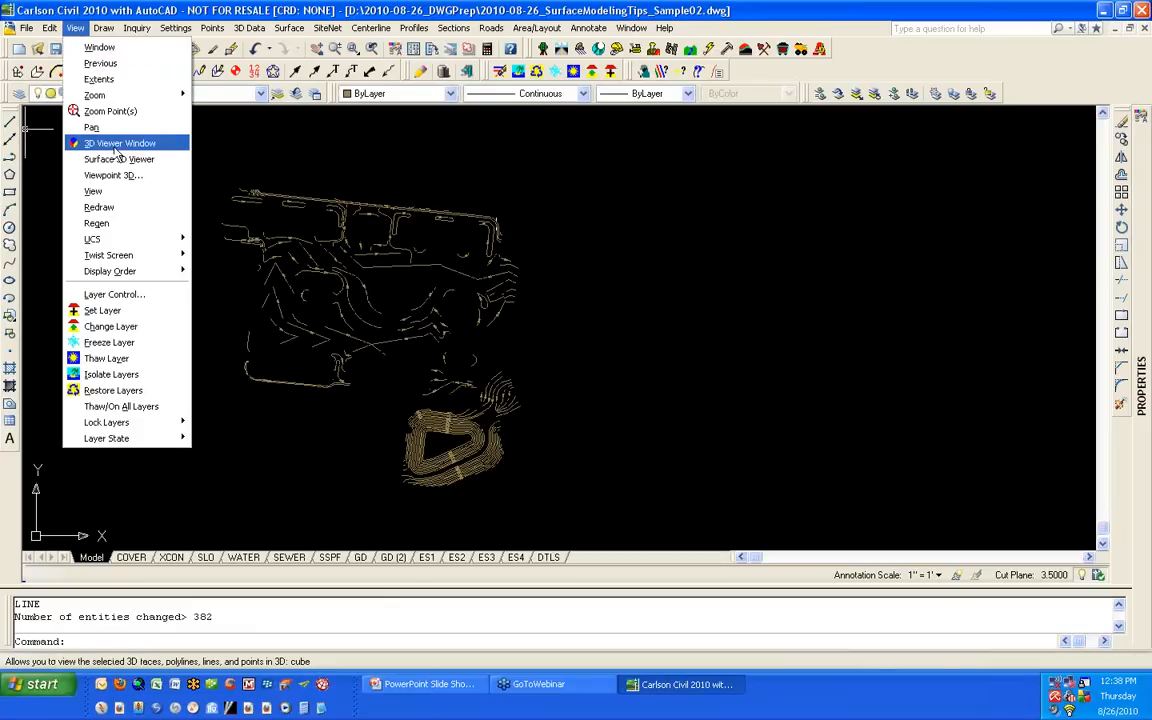
click(116, 141)
click(171, 531)
click(657, 123)
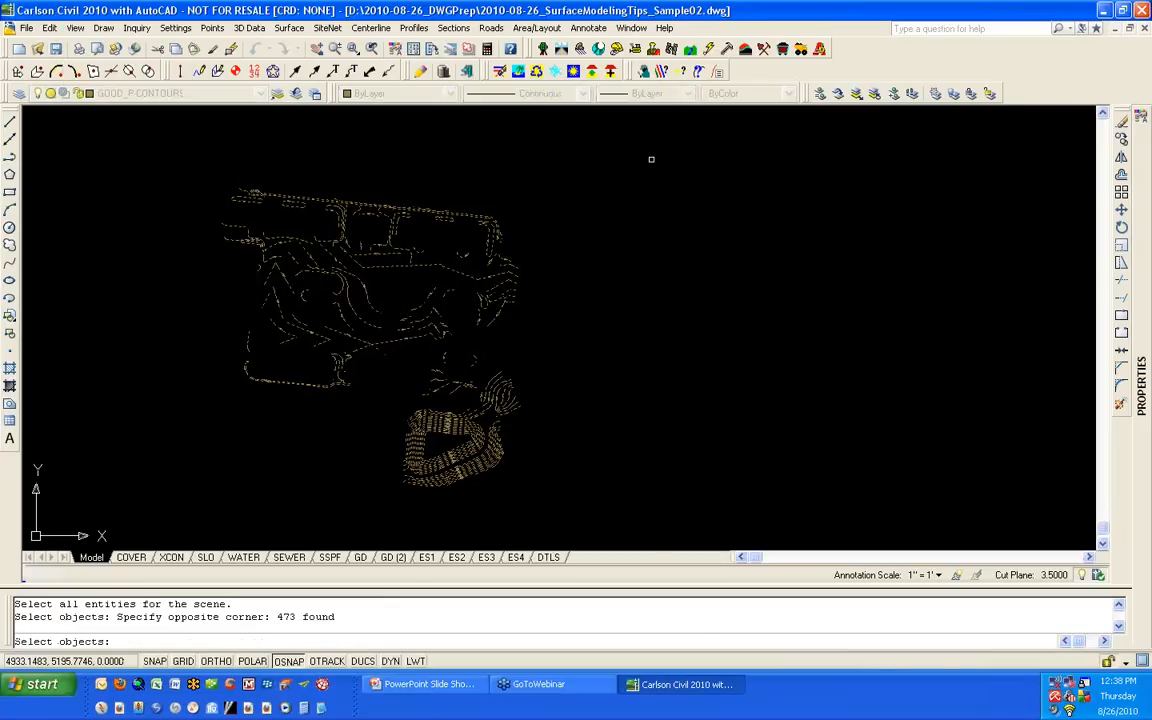
key(Return)
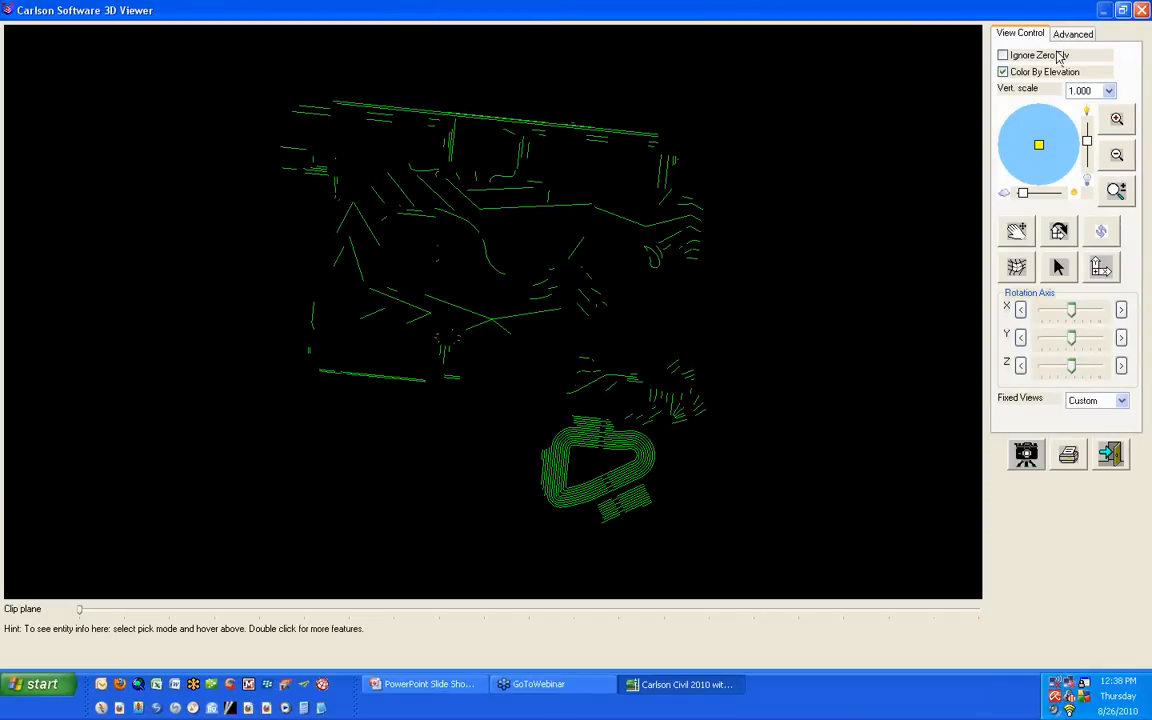
click(1055, 56)
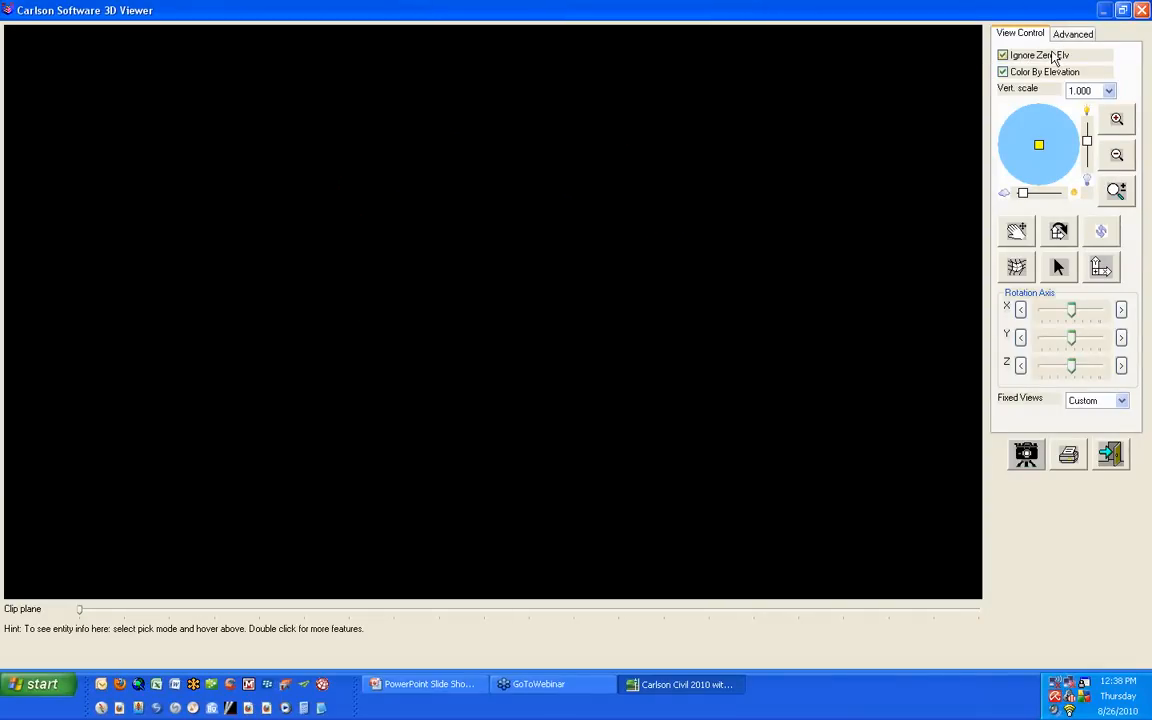
click(1110, 455)
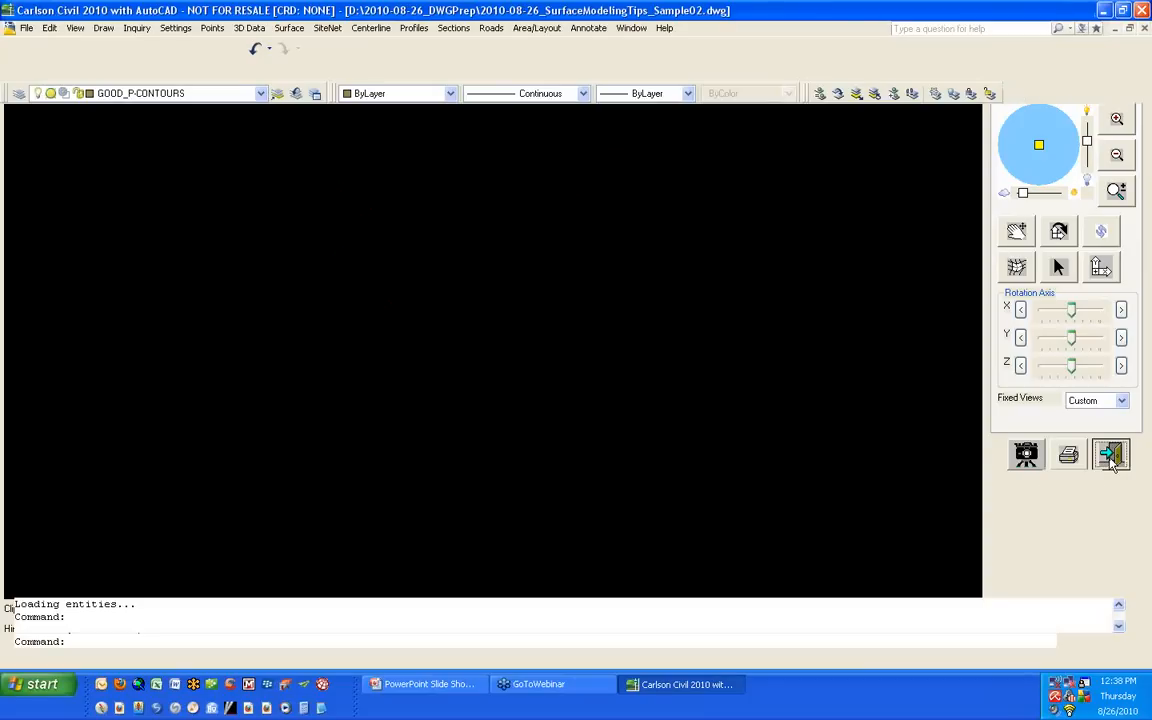
Step: Select the segments of the 275 contour along the pond's outer slope to inspect how it is broken up, and clear the selection
scroll(443, 475, up, 5)
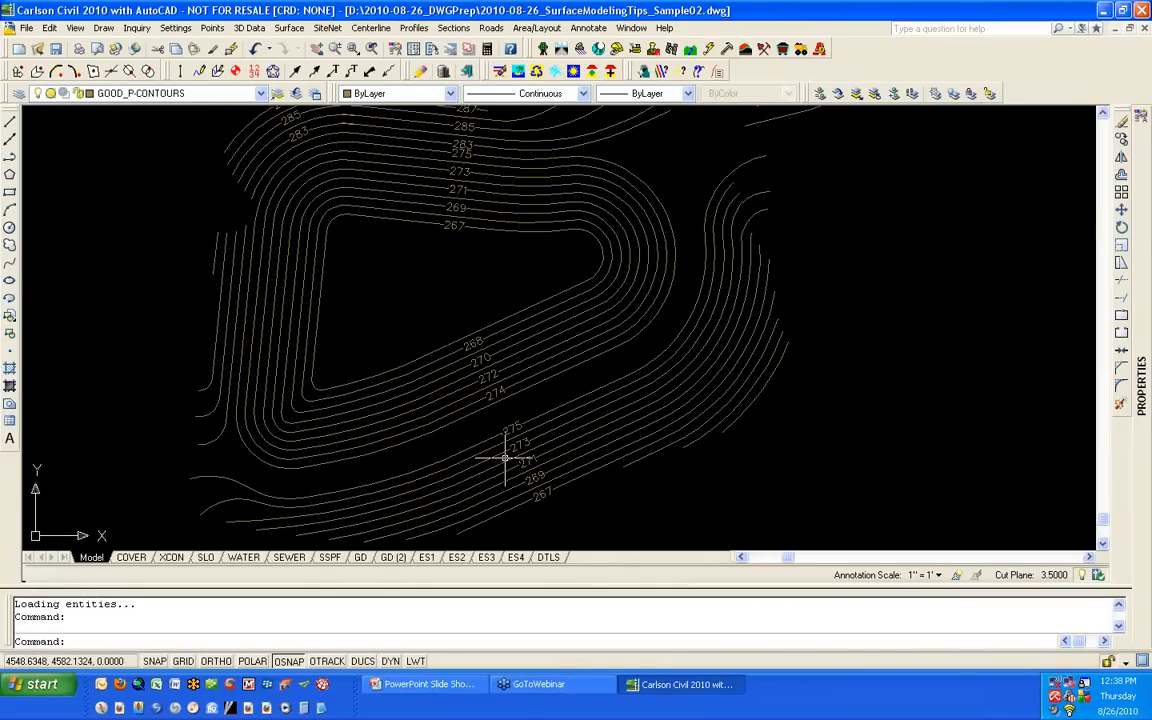
scroll(507, 456, up, 2)
middle_drag(507, 453, 442, 334)
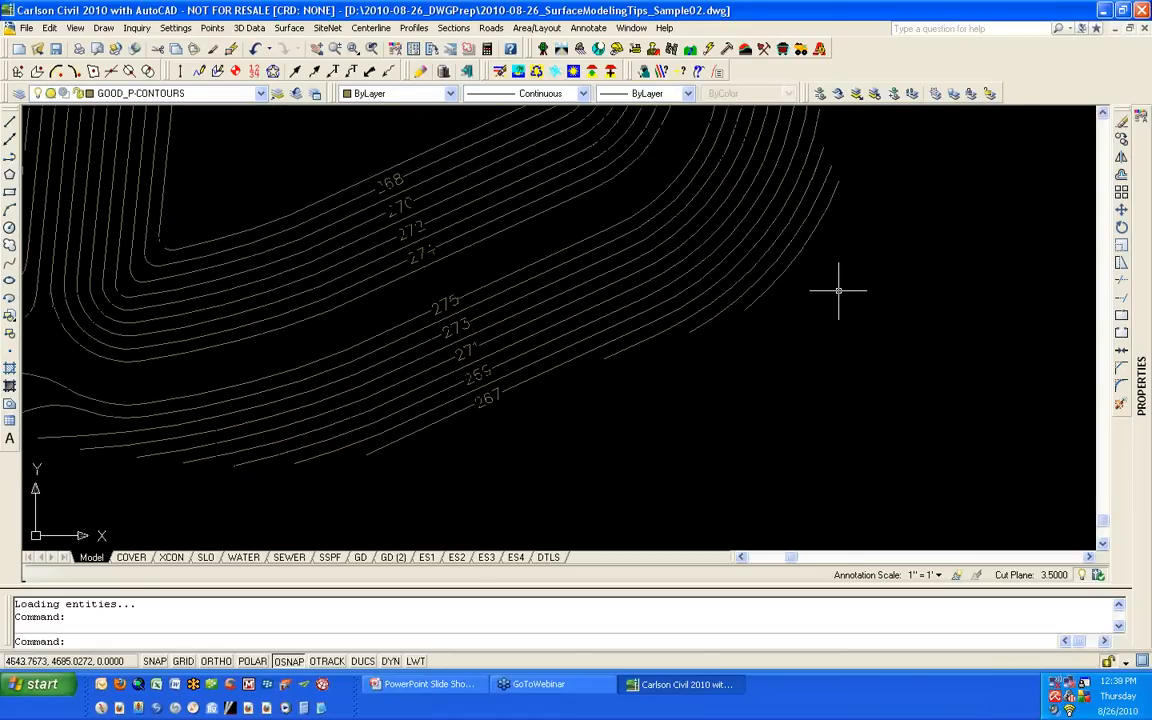
click(536, 261)
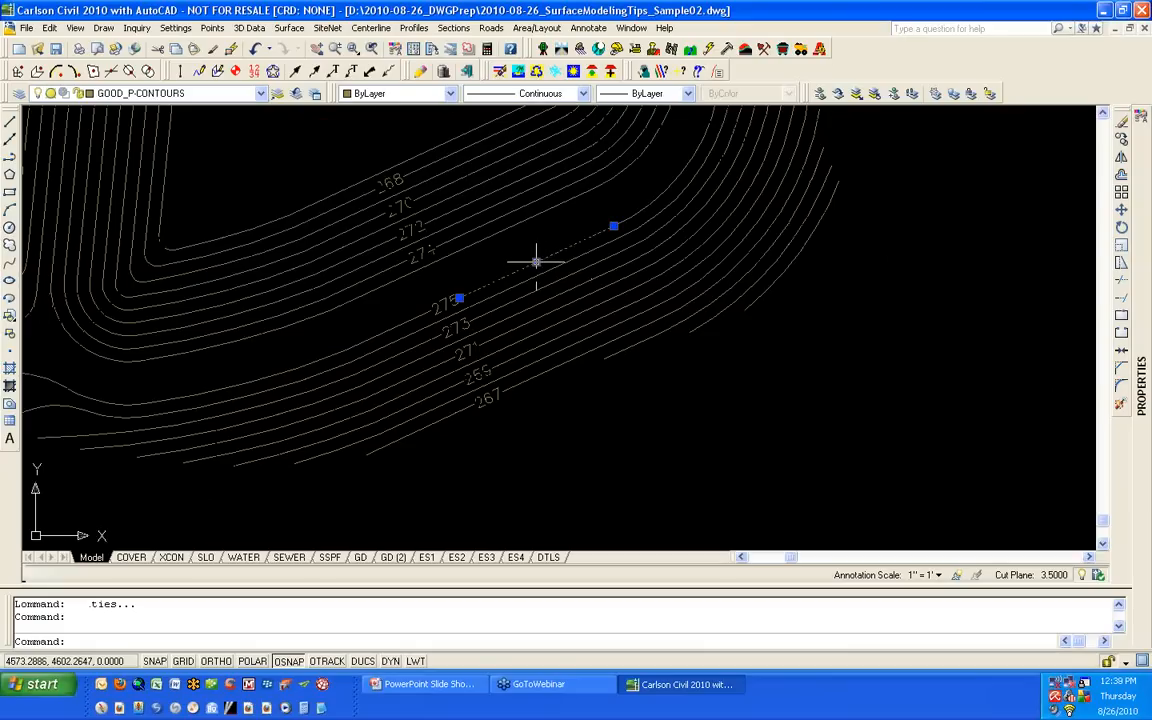
click(400, 324)
click(328, 351)
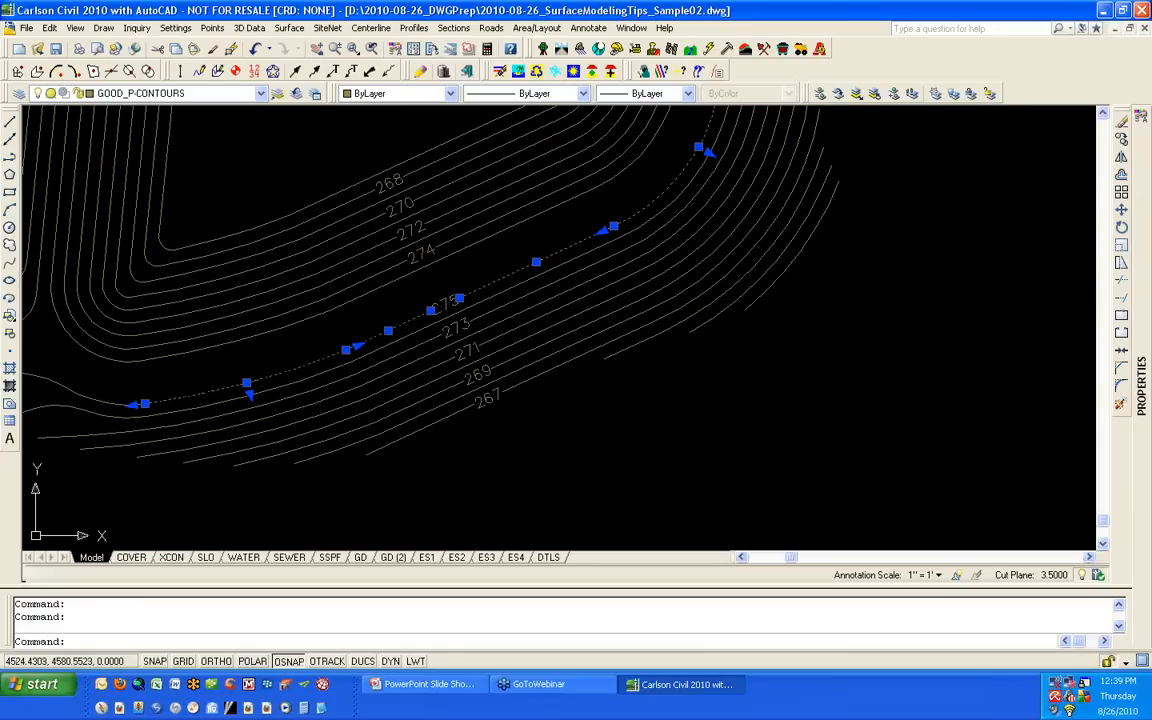
key(Escape)
key(Escape)
Step: Draw polylines across the gaps at the 275 and 273 contour labels, connecting the contour endpoints on each side
scroll(437, 290, up, 5)
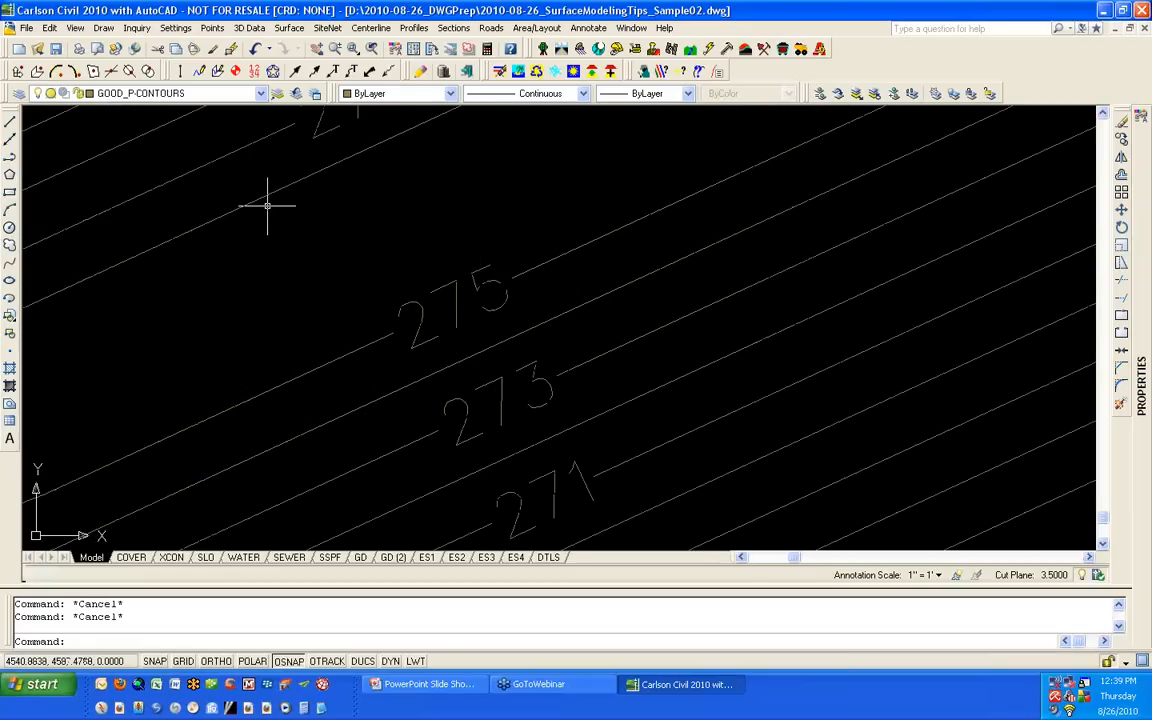
text(PL)
key(Return)
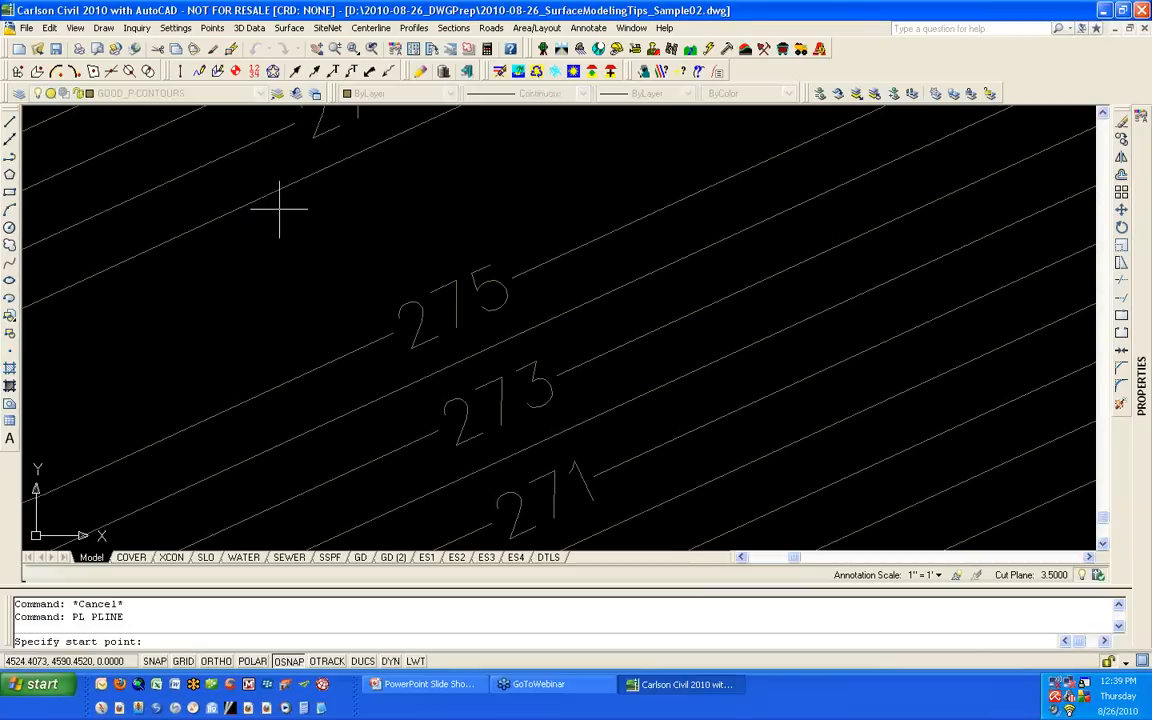
click(393, 333)
click(512, 277)
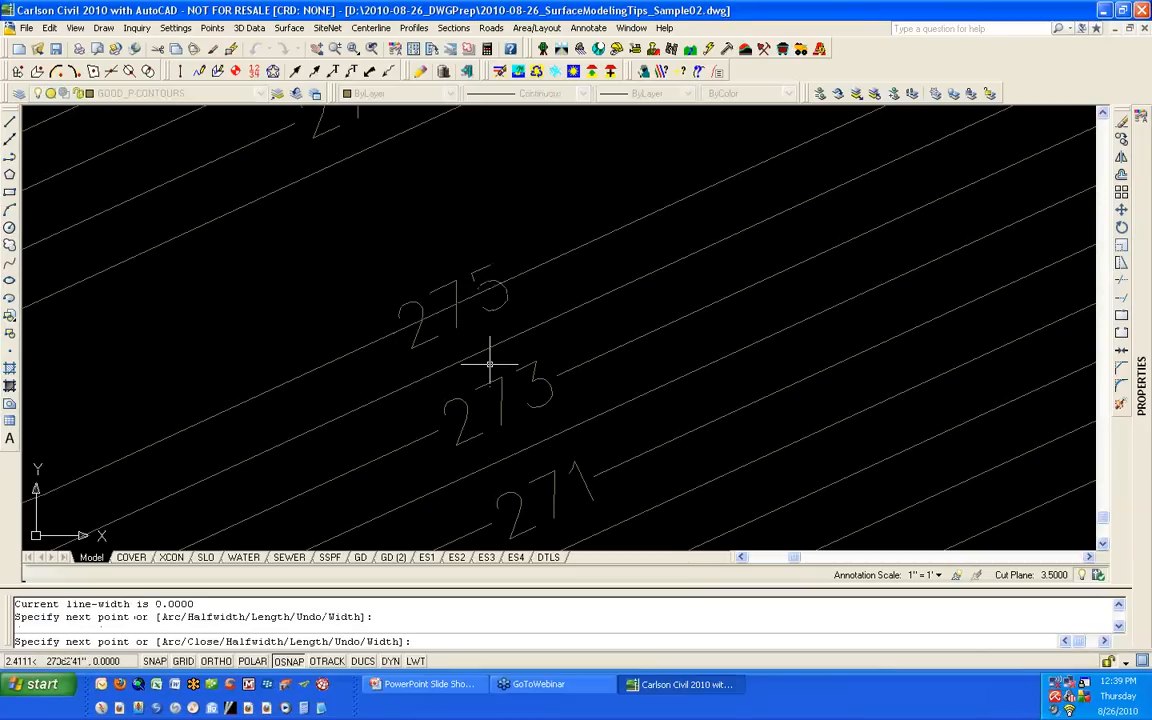
key(Return)
key(Return)
click(437, 430)
click(558, 375)
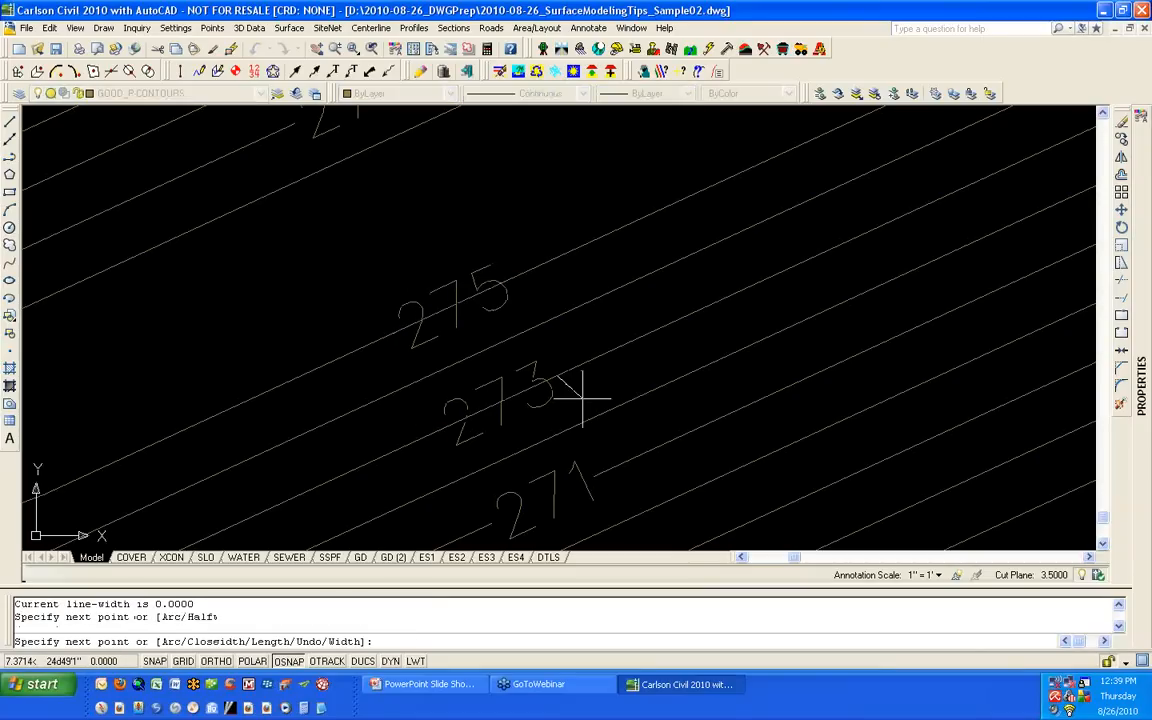
key(Return)
scroll(548, 352, down, 4)
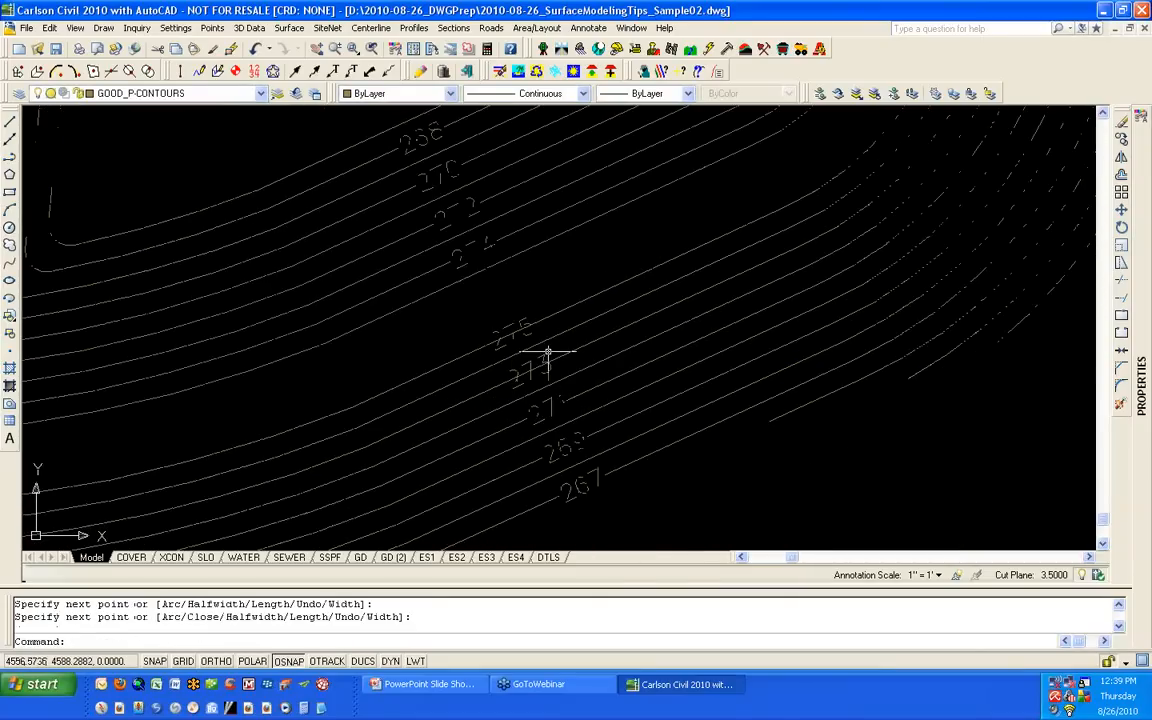
Step: Join the contour segments along the pond's lower slopes with Join Nearest, and check the 275 contour by selecting and deselecting it
click(49, 28)
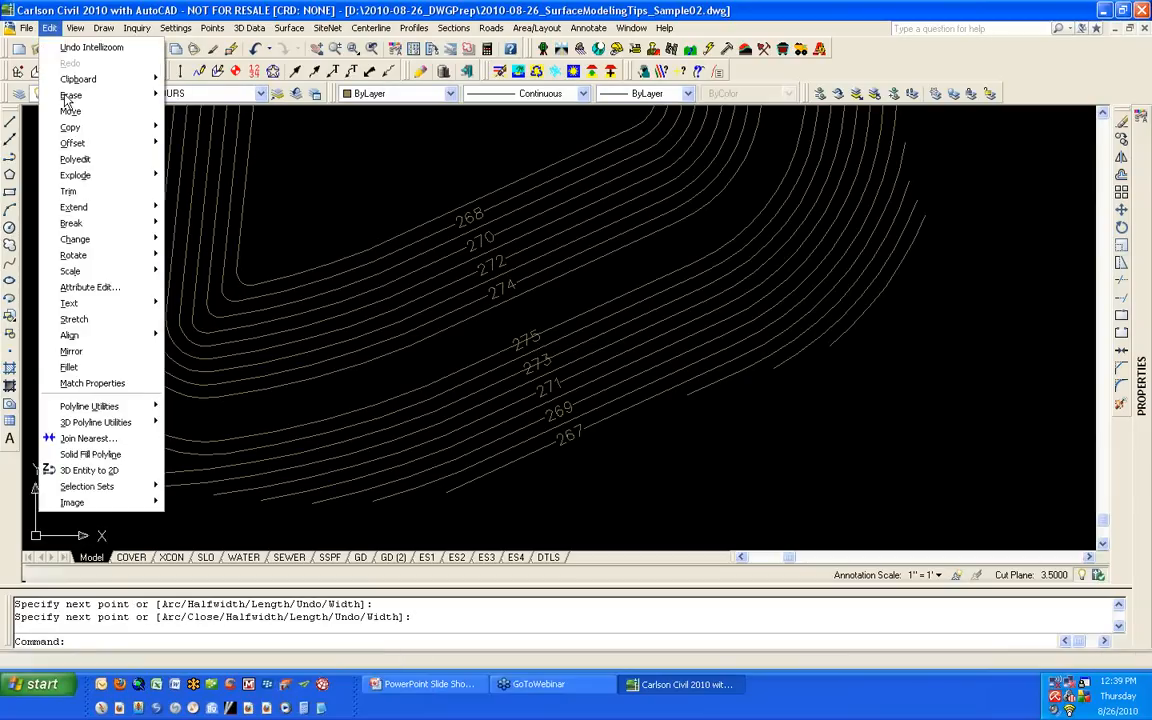
click(139, 438)
click(489, 445)
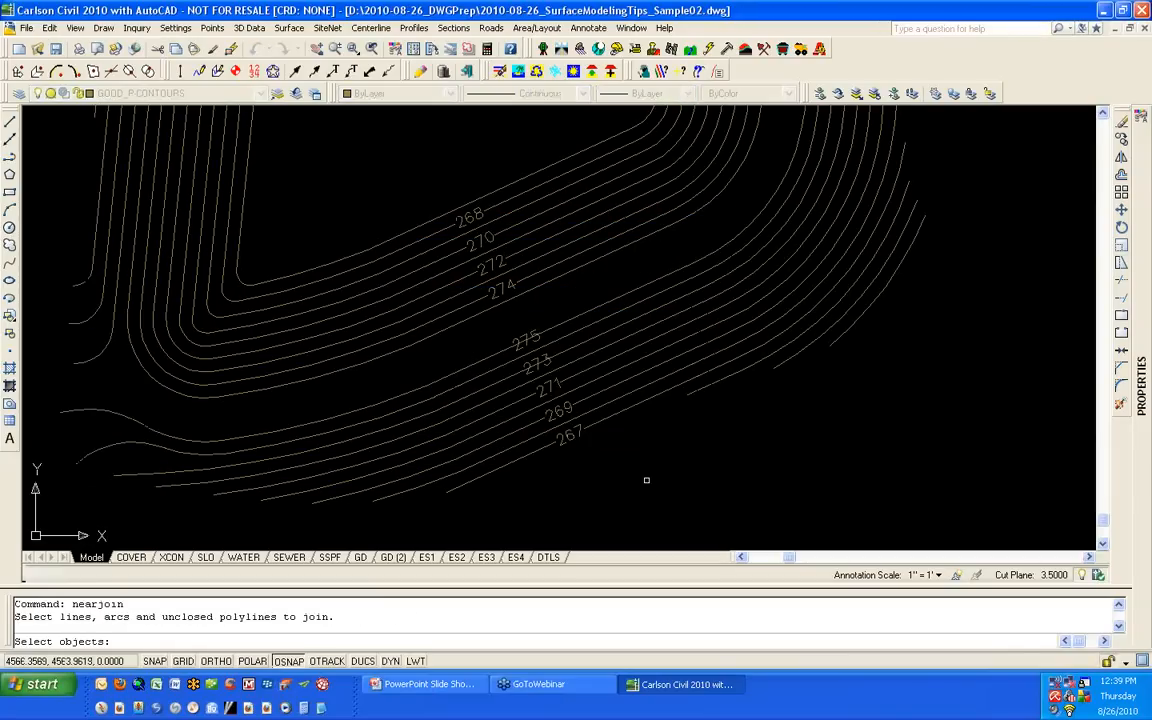
click(945, 493)
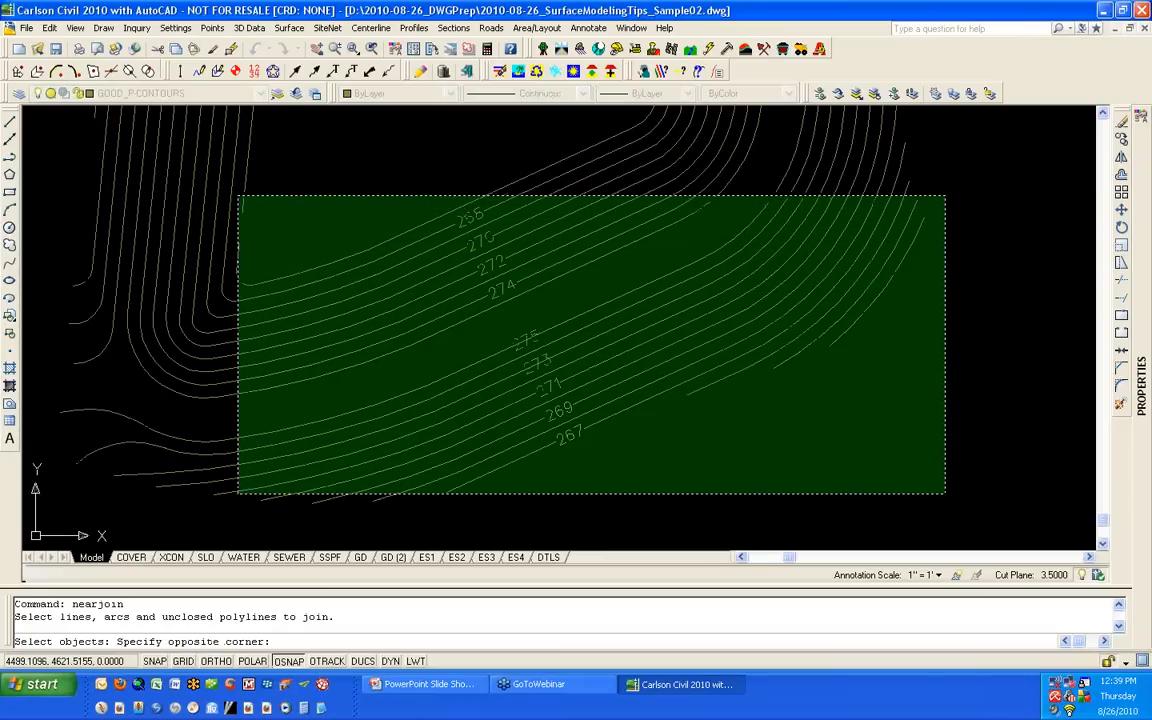
click(234, 188)
key(Return)
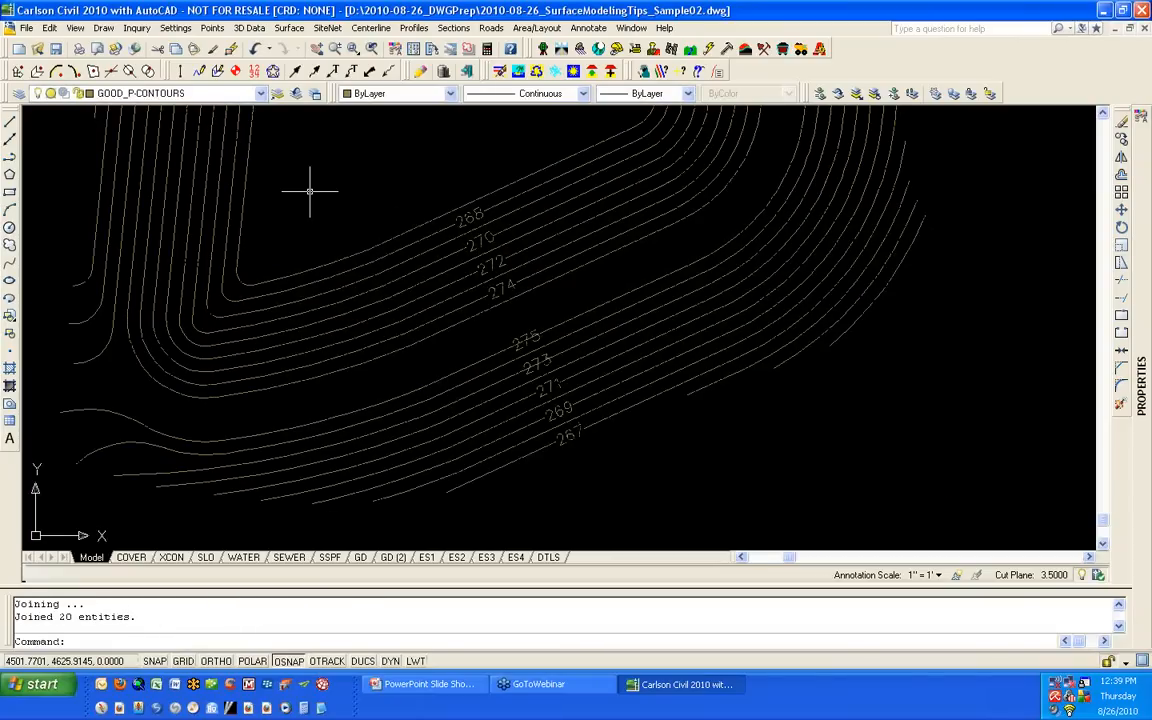
click(599, 308)
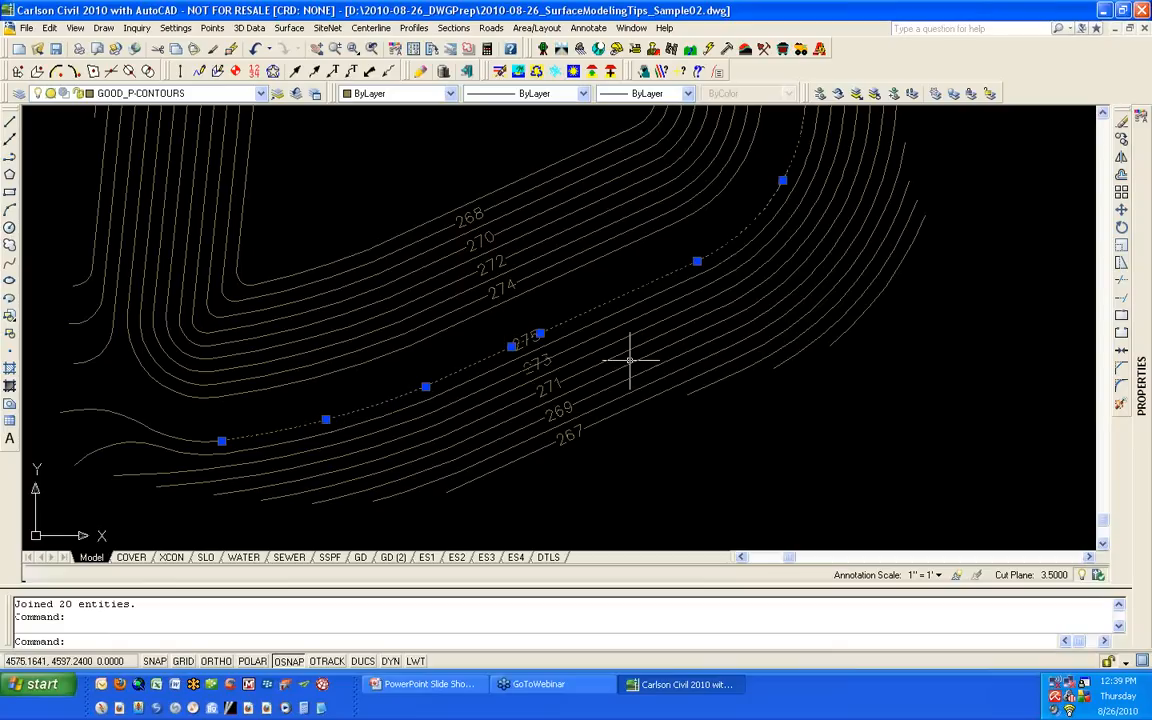
key(Escape)
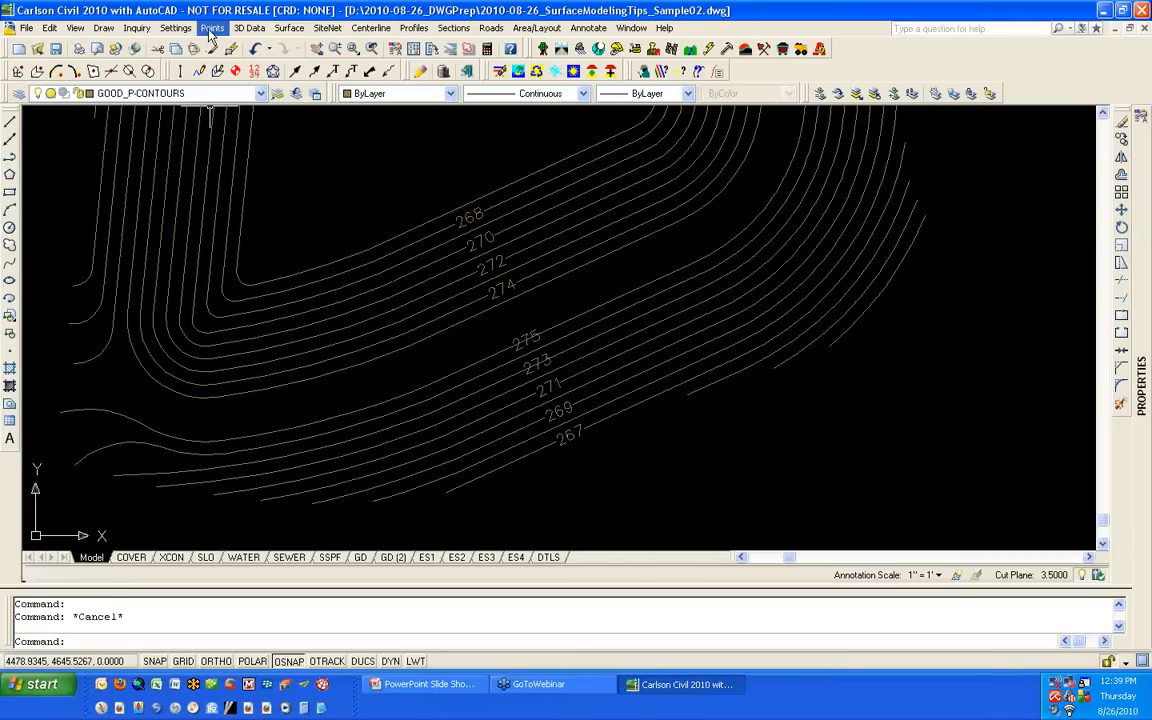
click(256, 32)
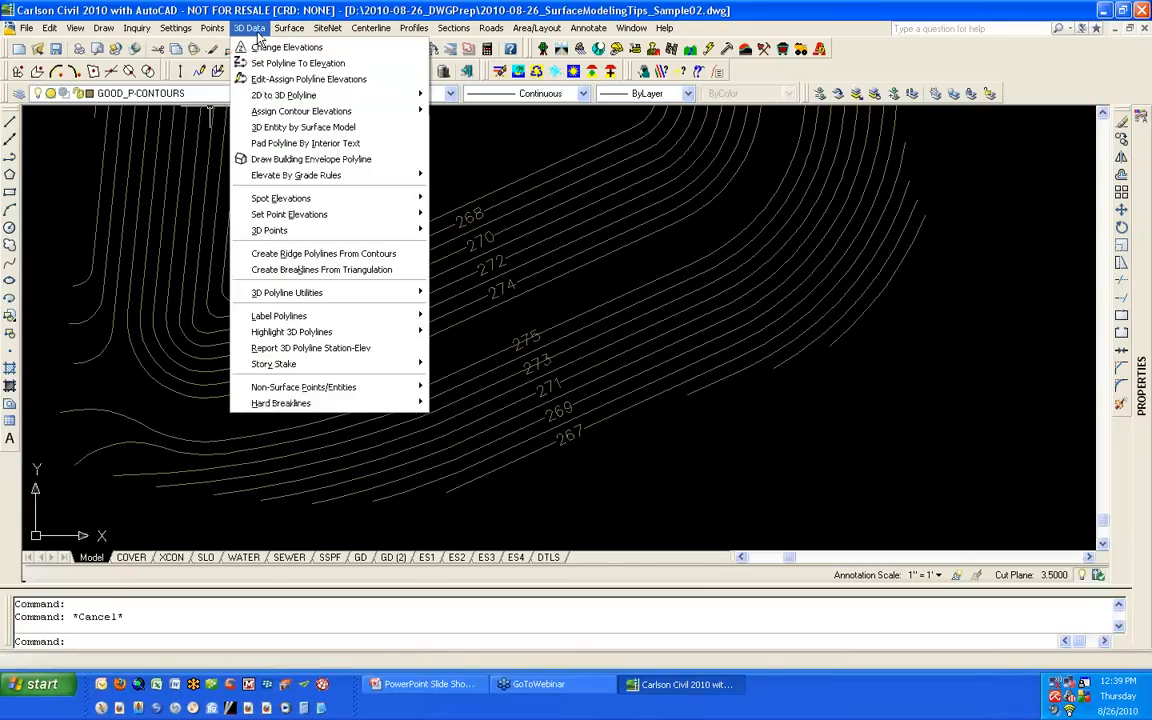
mouse_move(247, 114)
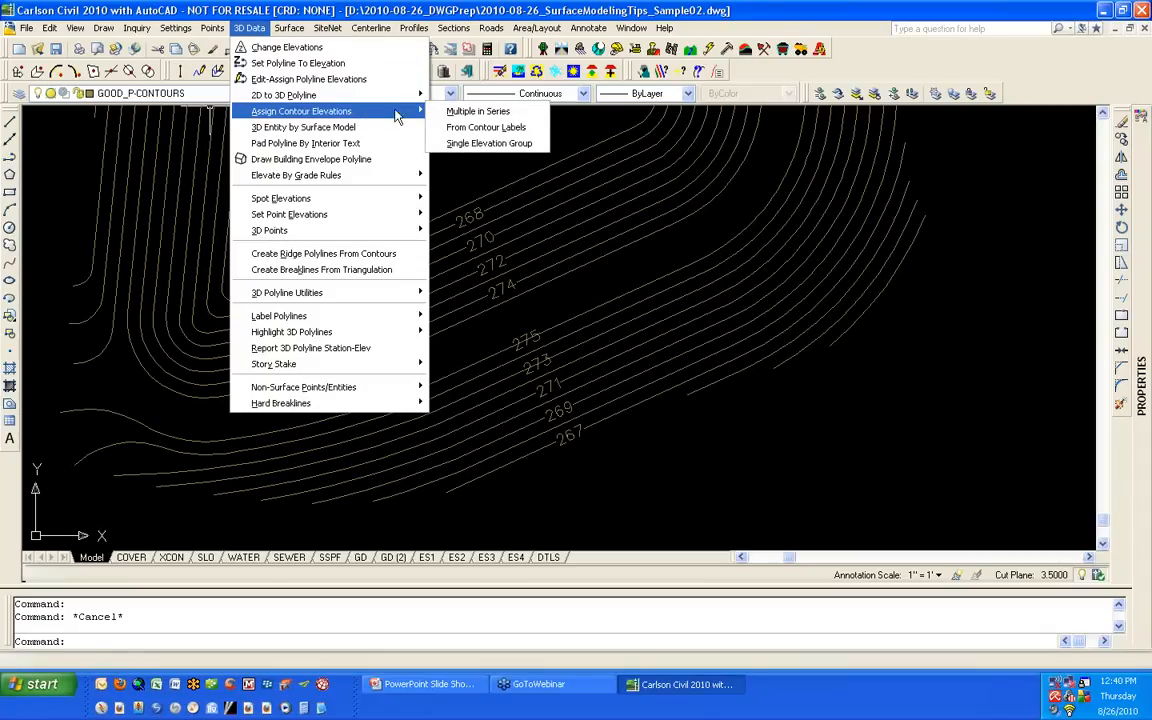
click(530, 114)
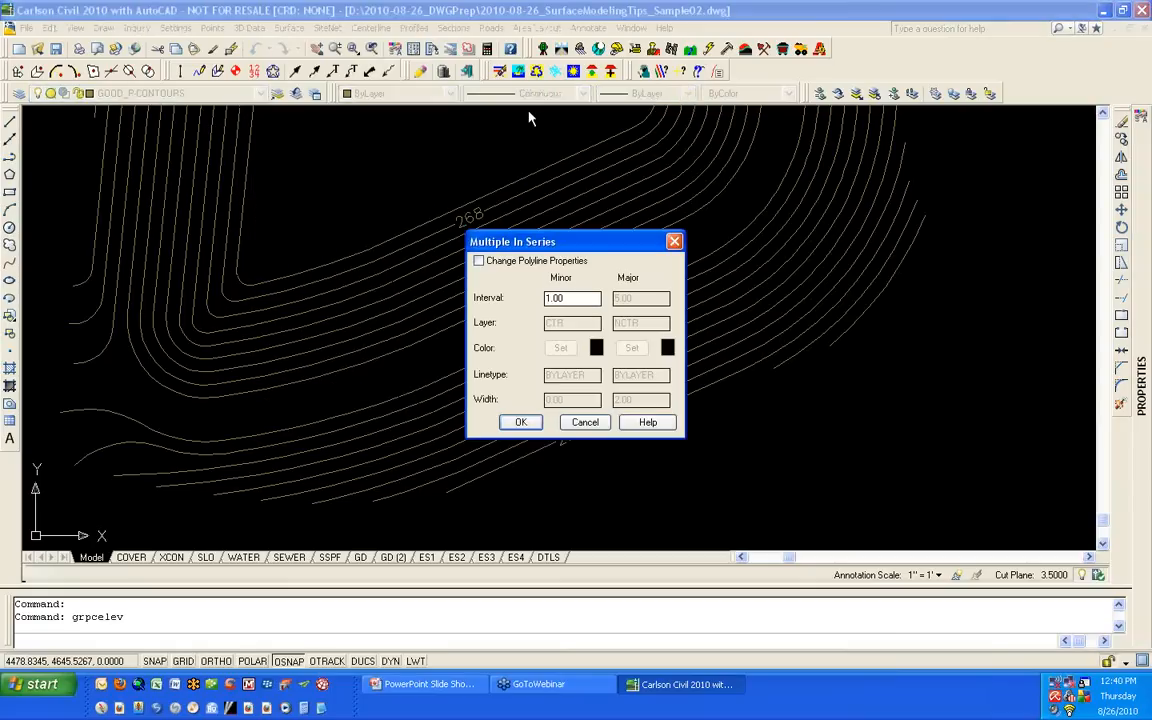
click(584, 421)
Step: Join all the proposed contours with Join Nearest, using a 0.010 maximum separation and directly connected endpoints
scroll(612, 454, down, 6)
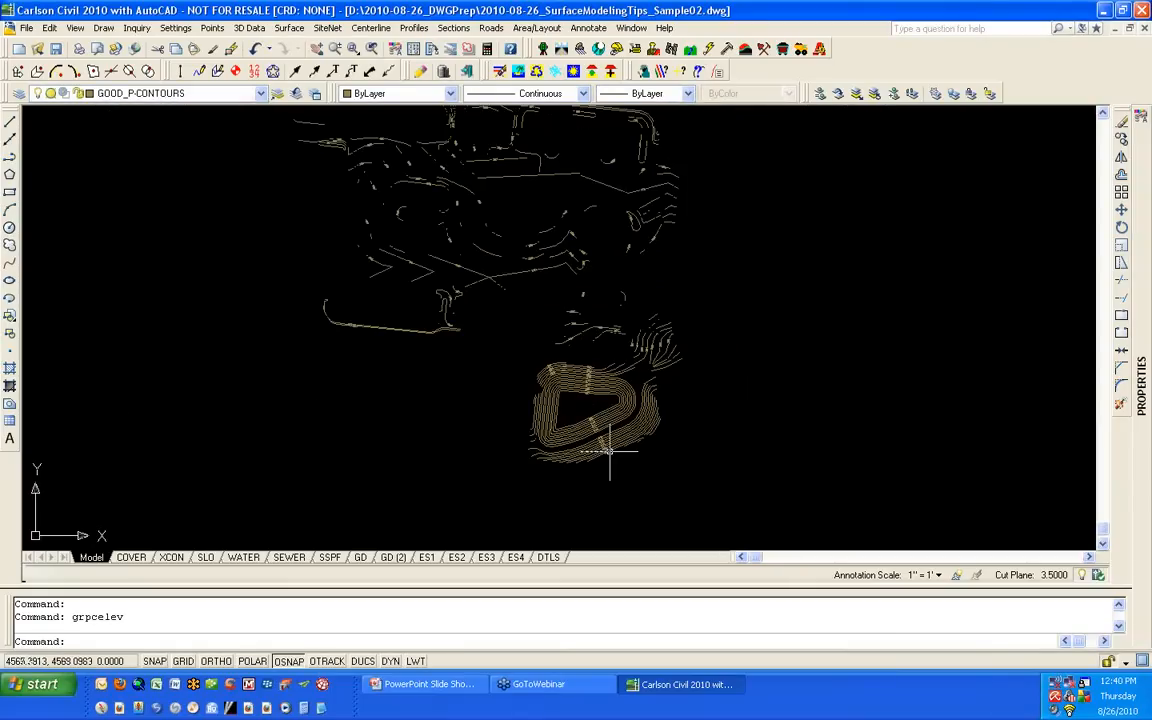
scroll(609, 453, down, 2)
click(49, 28)
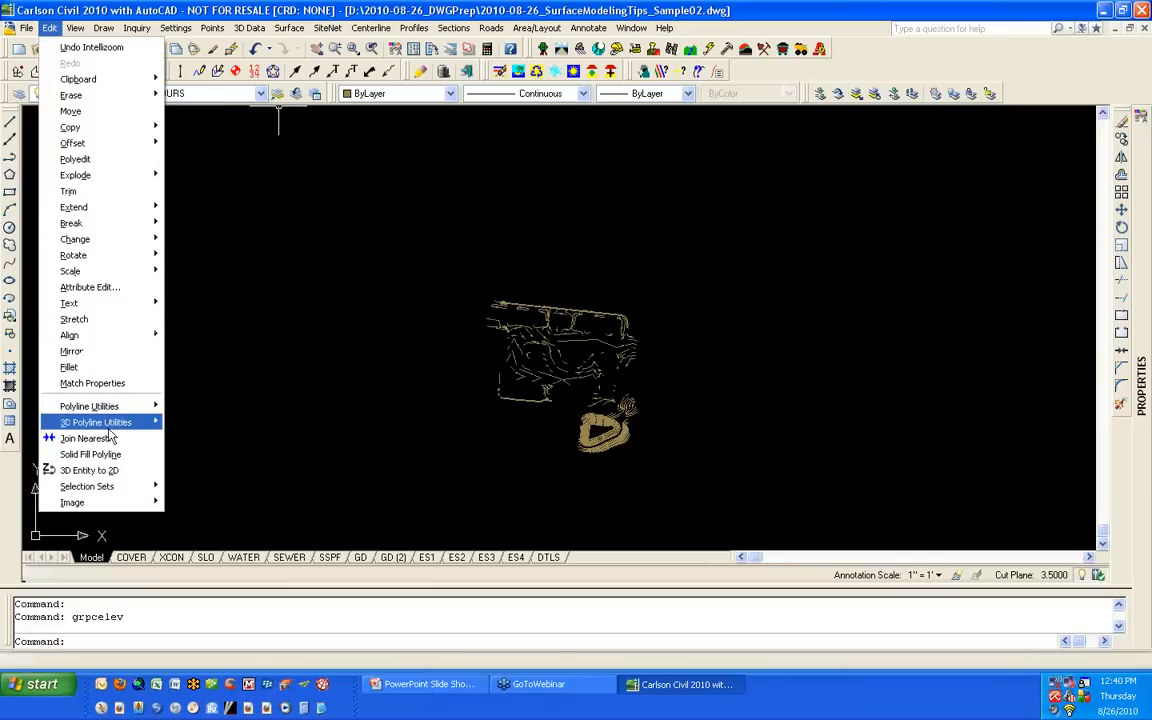
click(80, 437)
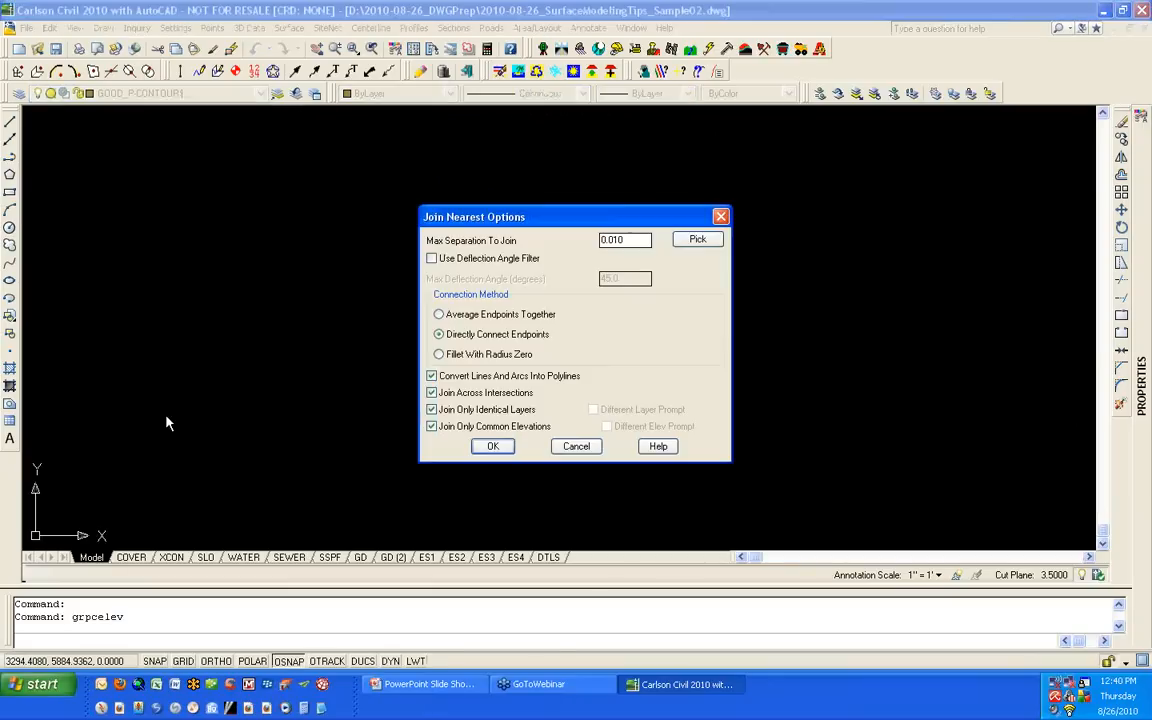
click(493, 447)
click(681, 476)
click(427, 257)
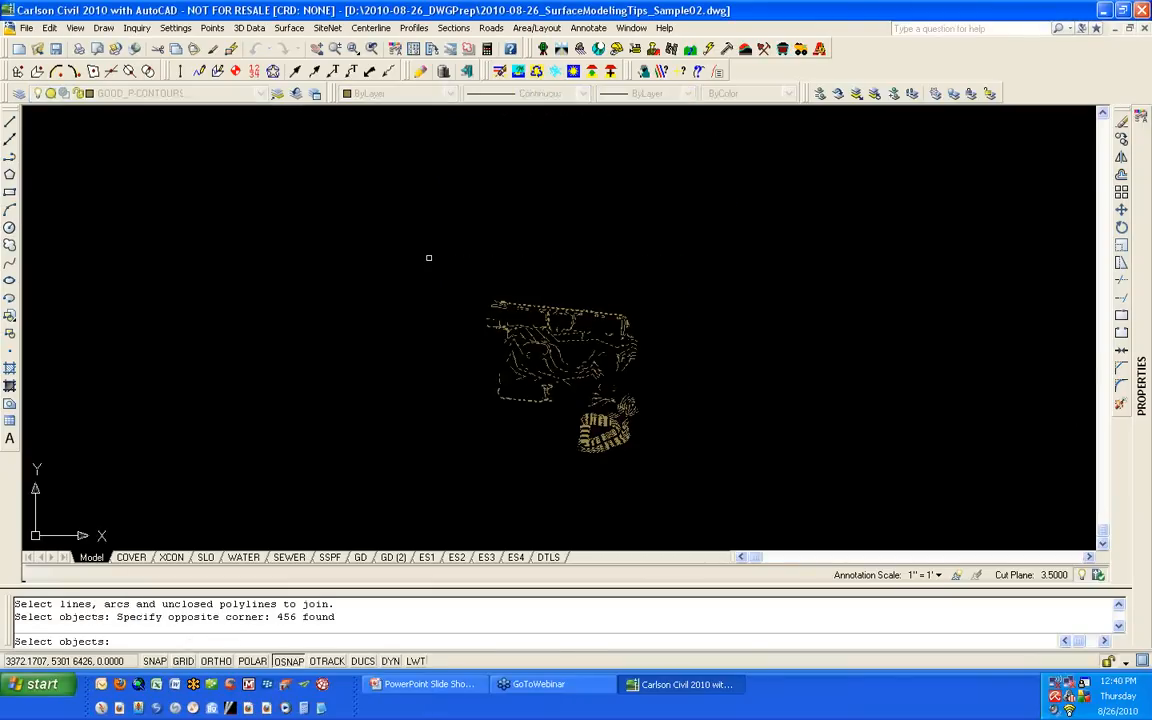
key(Return)
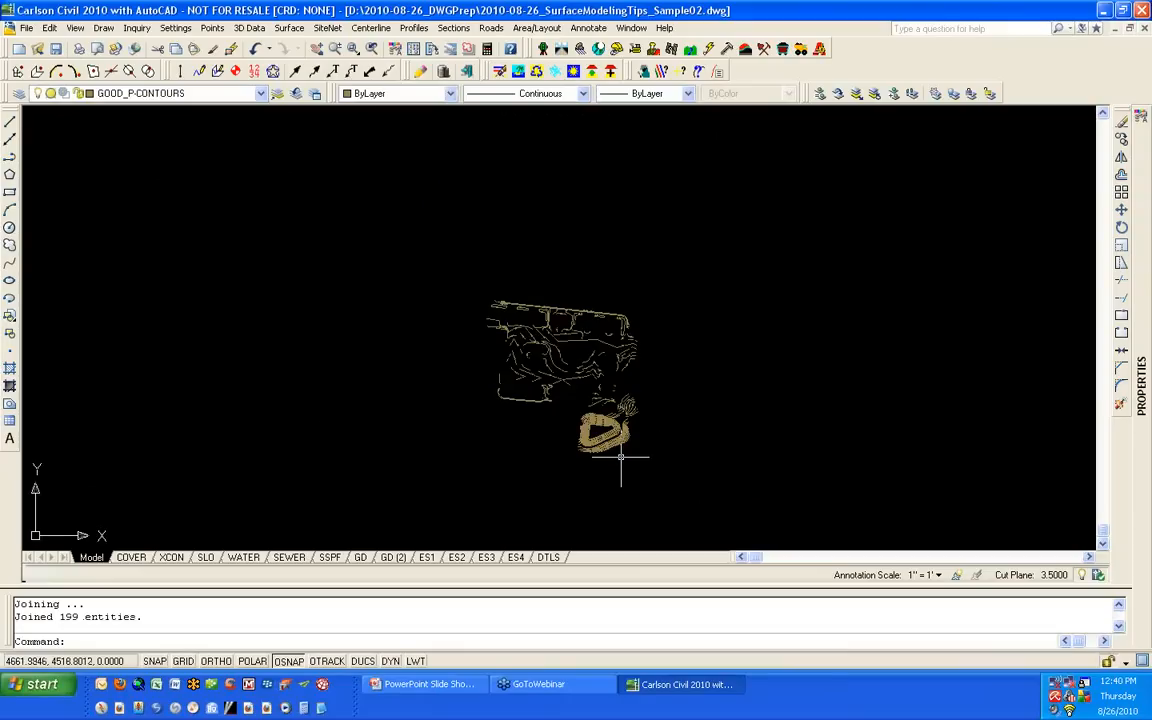
Step: Assign contour elevations in series across the pond's outer slope, with object snap off, starting at 275 and incrementing down
scroll(622, 463, up, 5)
scroll(628, 440, up, 4)
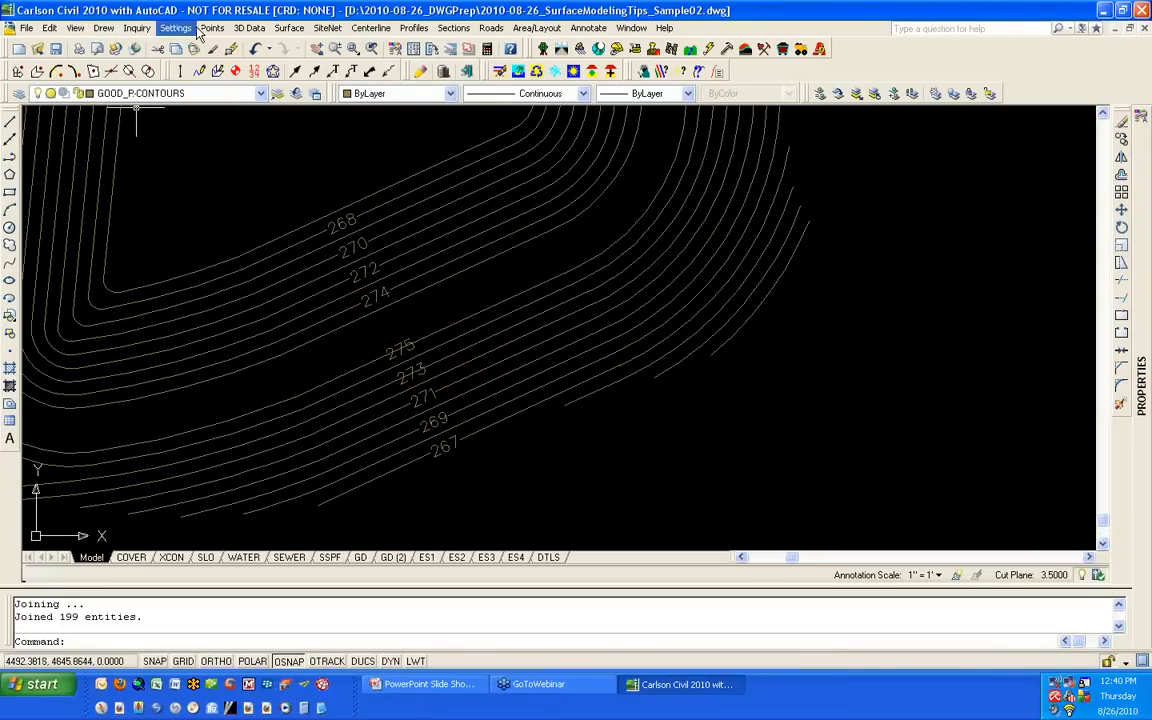
click(237, 29)
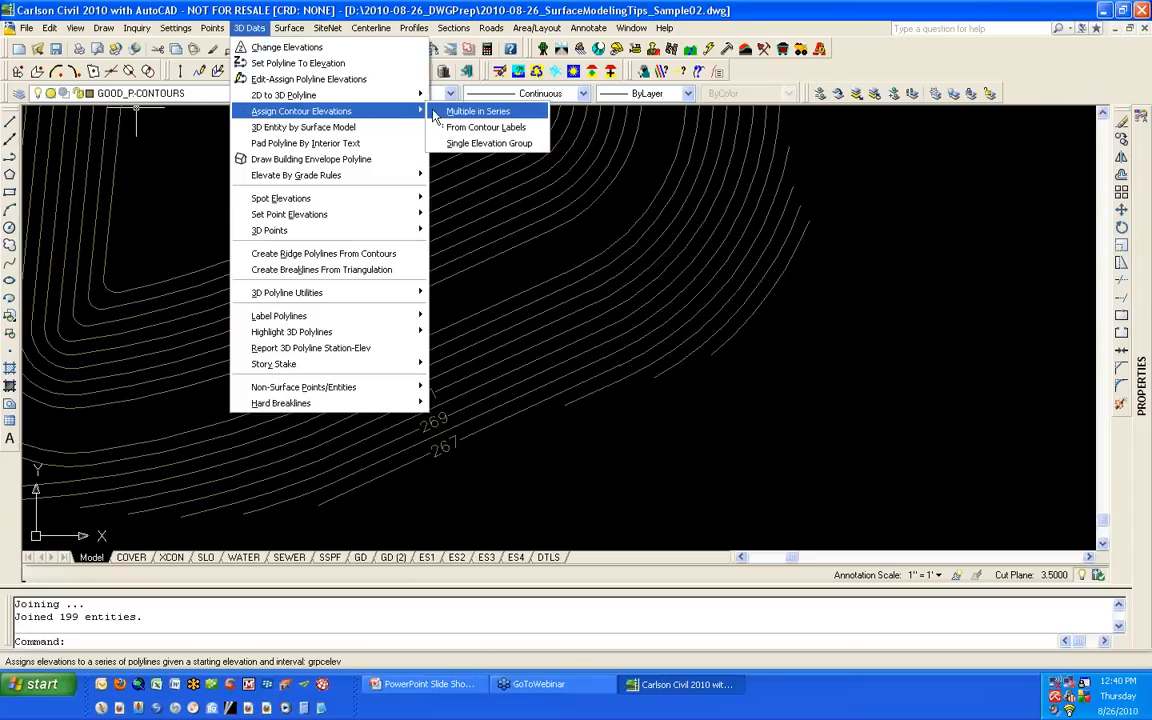
click(435, 116)
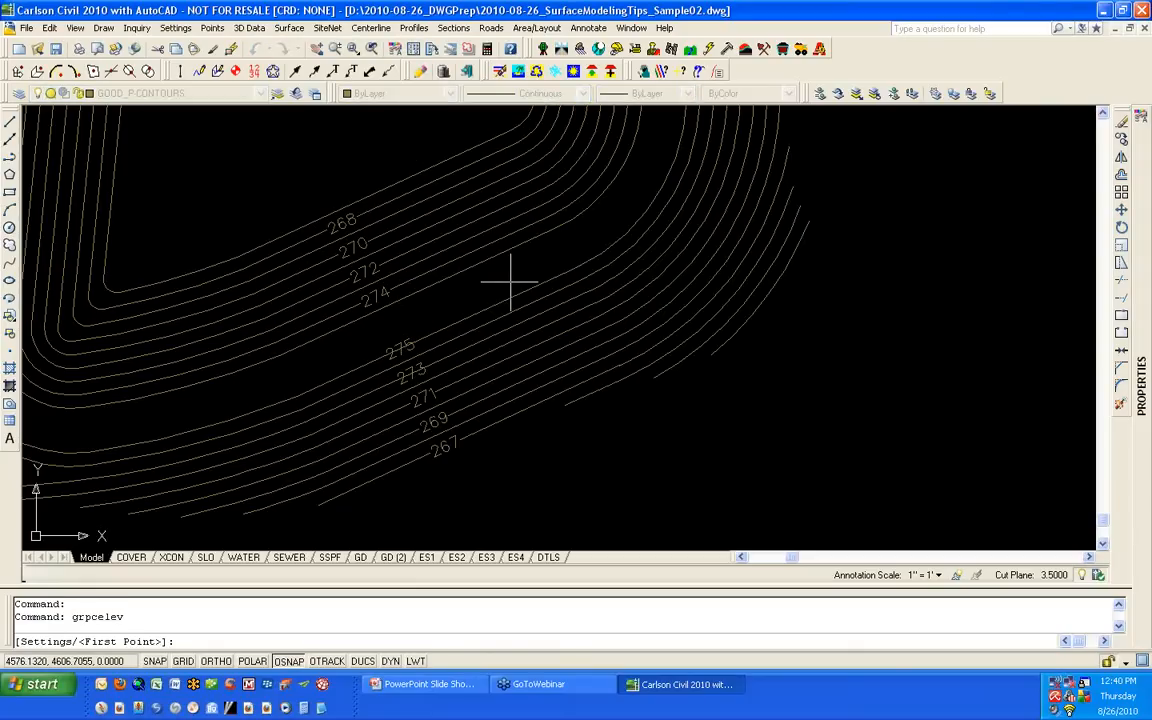
key(F3)
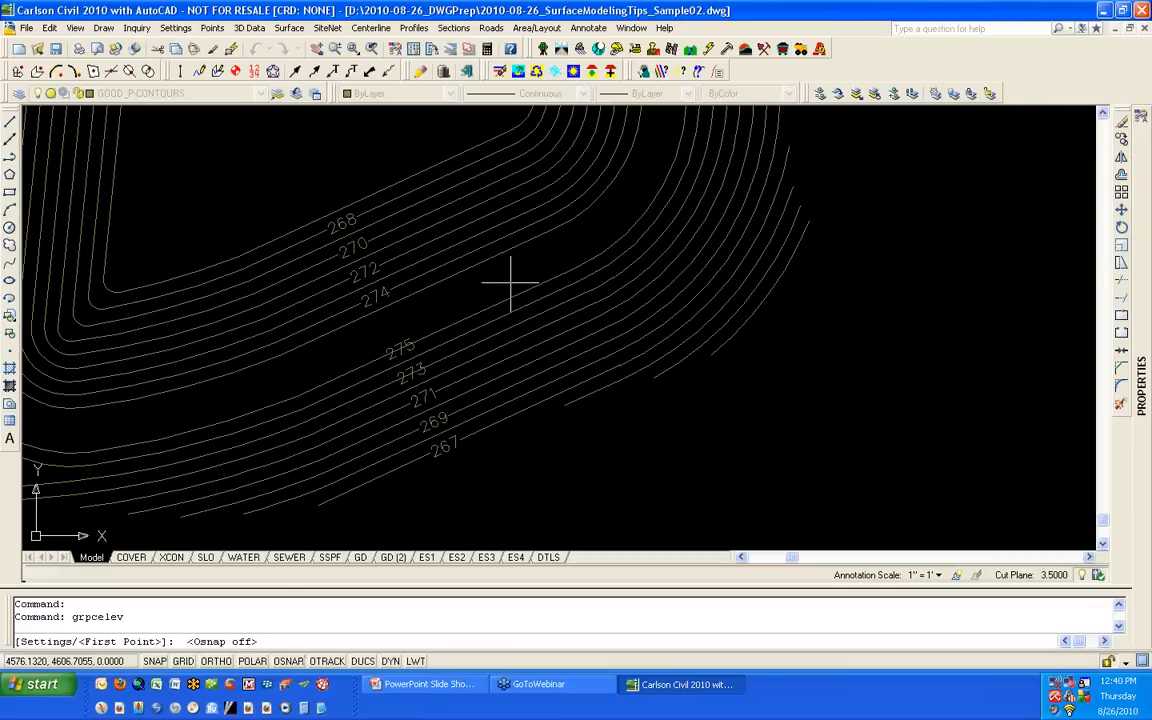
click(510, 283)
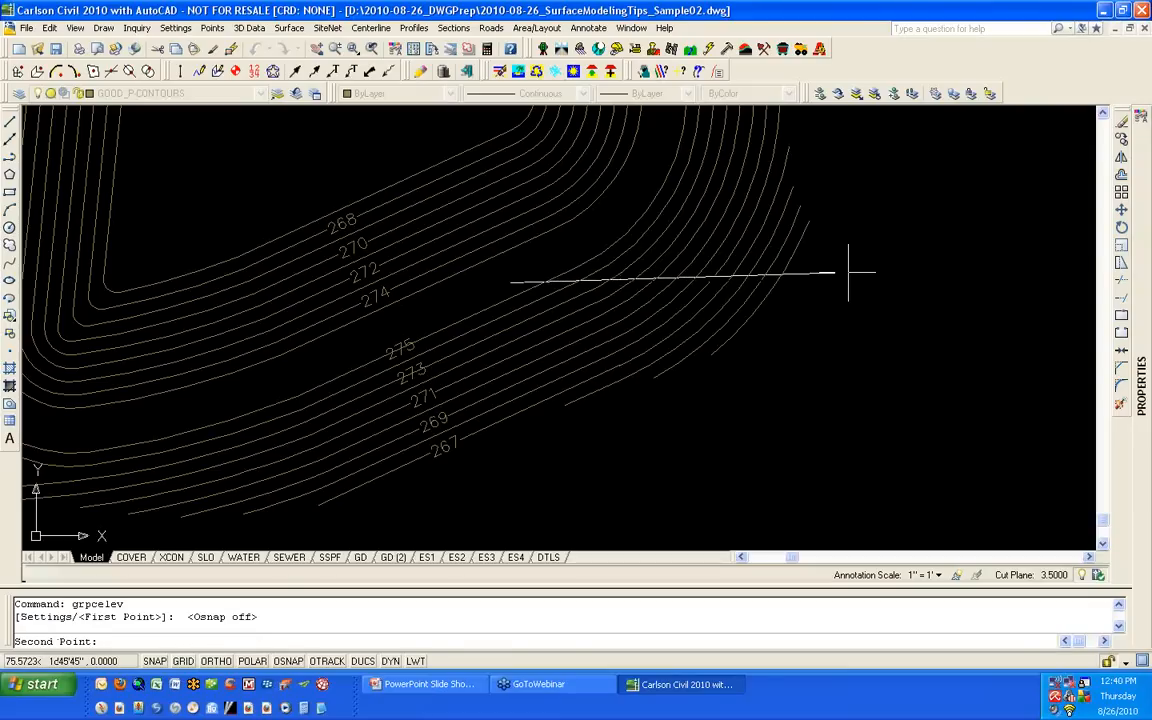
click(848, 272)
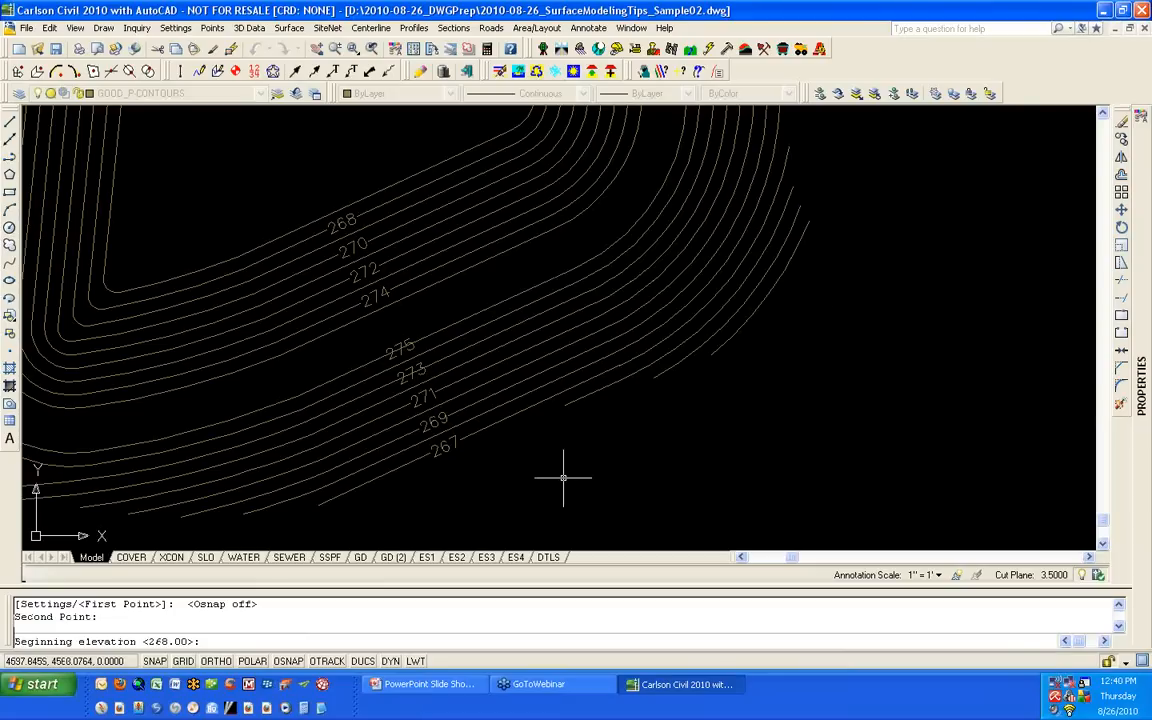
text(275)
key(Return)
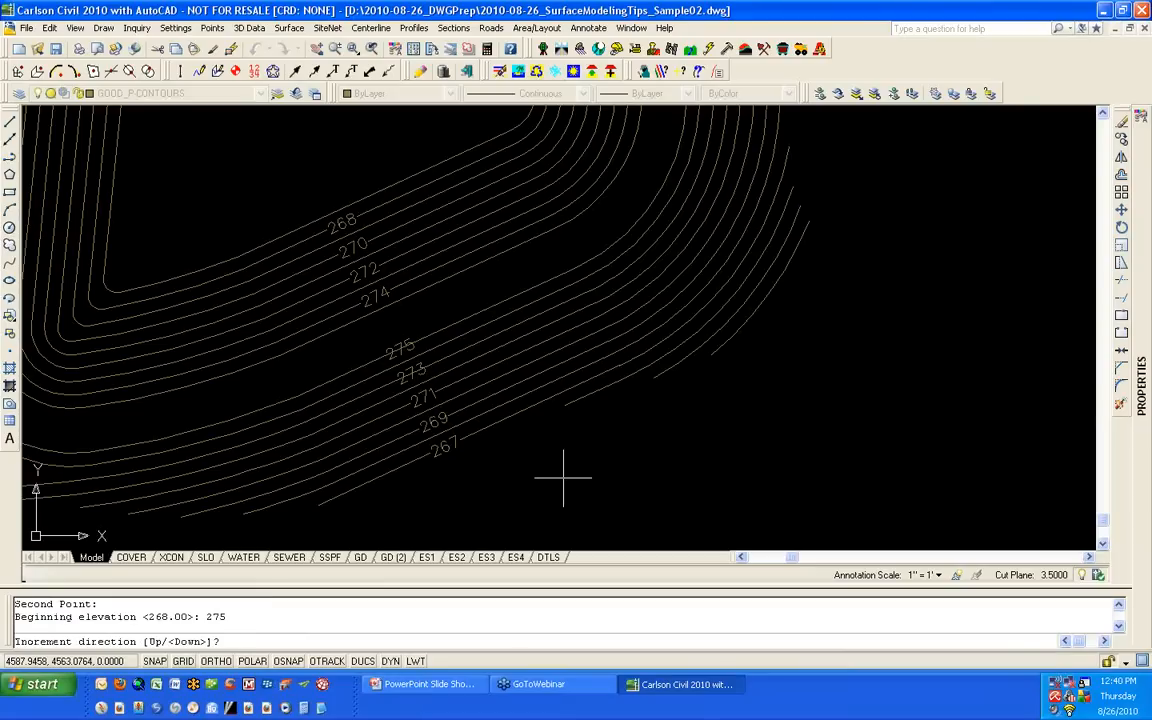
text(D)
key(Return)
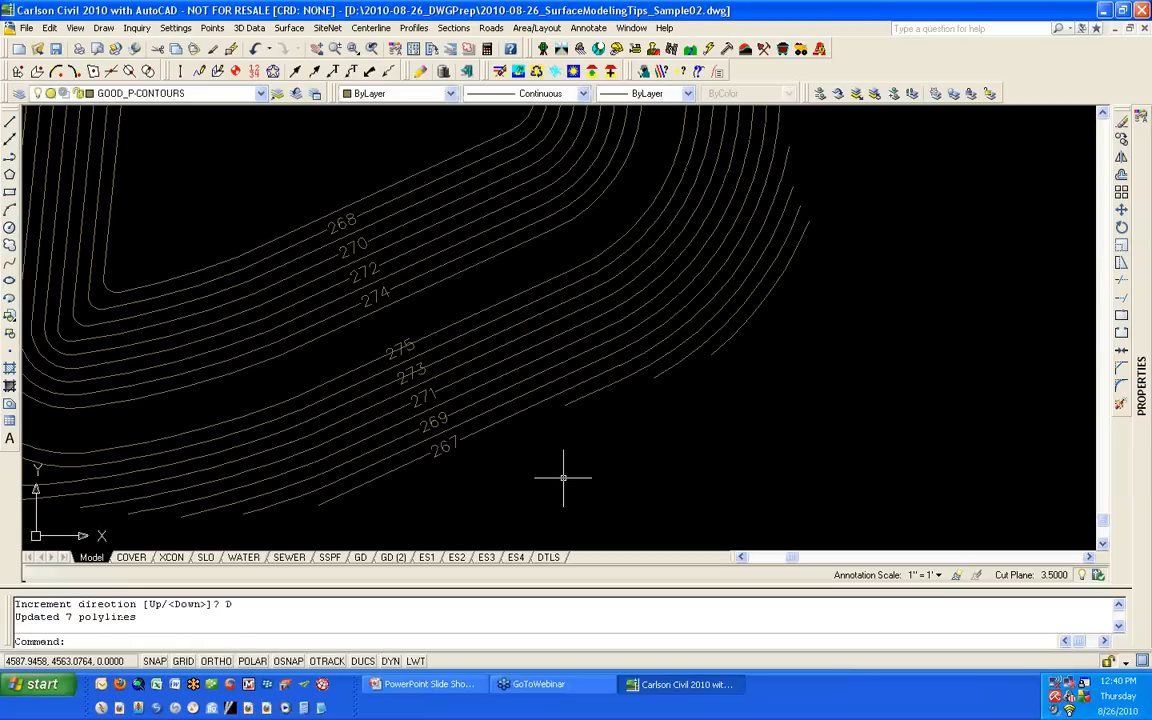
Step: Inspect the elevations of the pond's outer slope contours with the Inspector, and turn the Inspector off
click(646, 73)
mouse_move(465, 316)
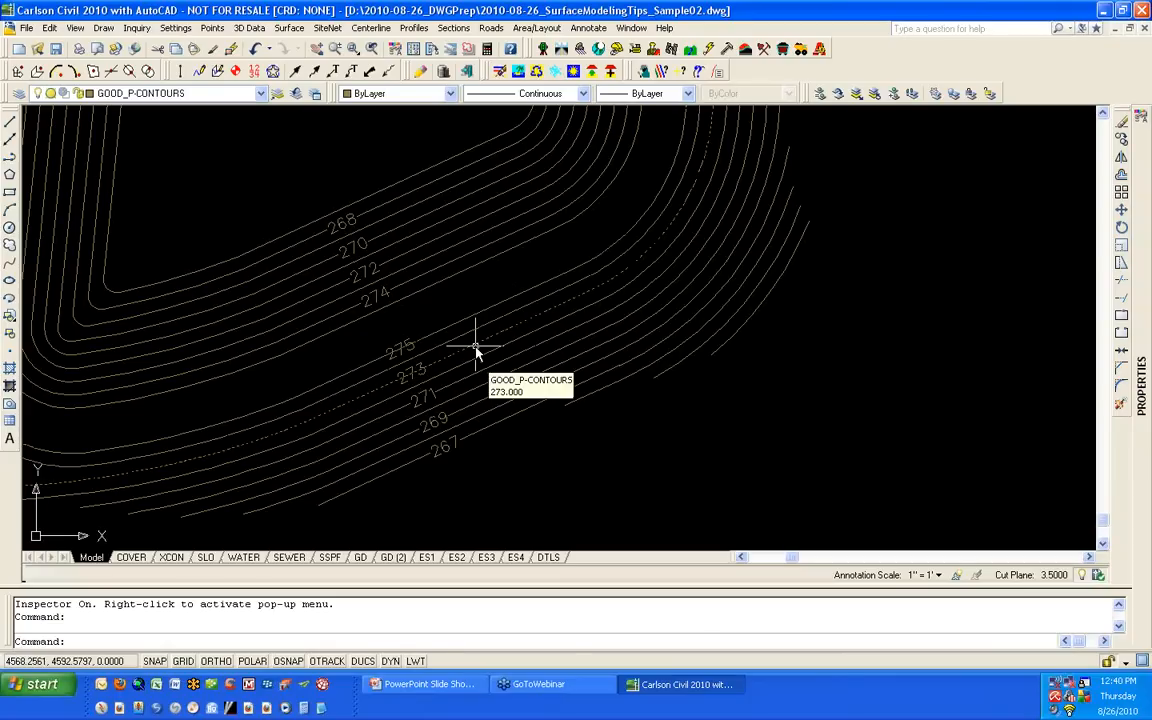
scroll(476, 346, down, 5)
middle_drag(441, 219, 418, 285)
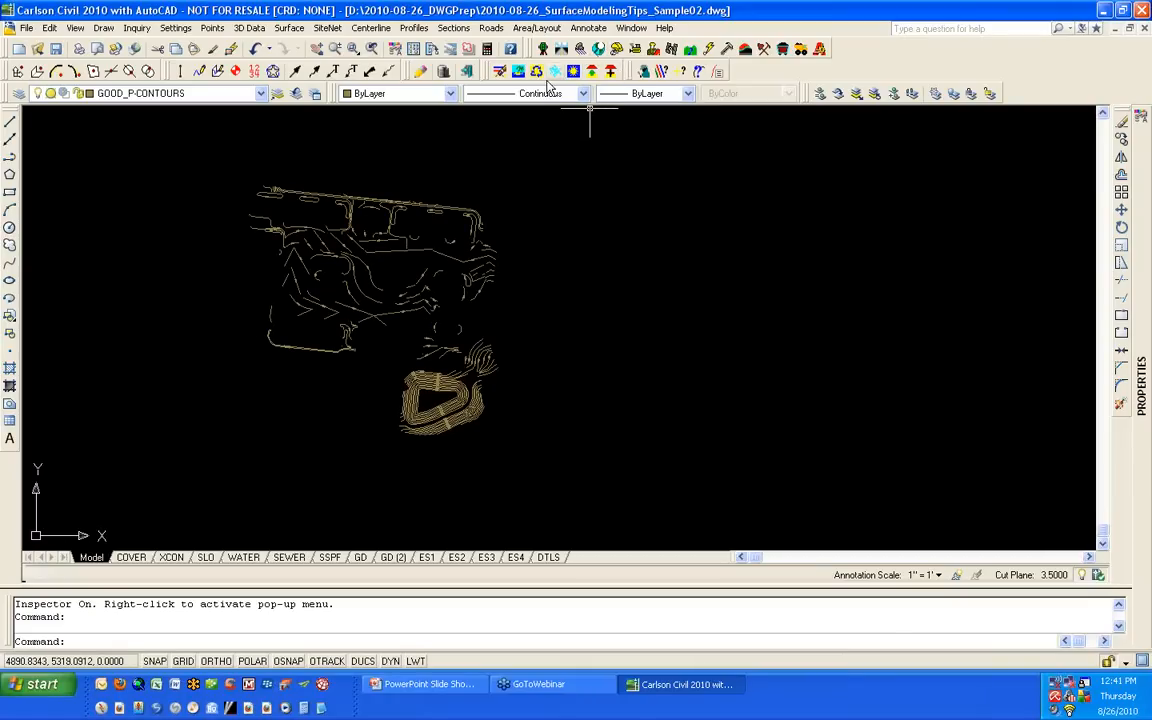
click(645, 71)
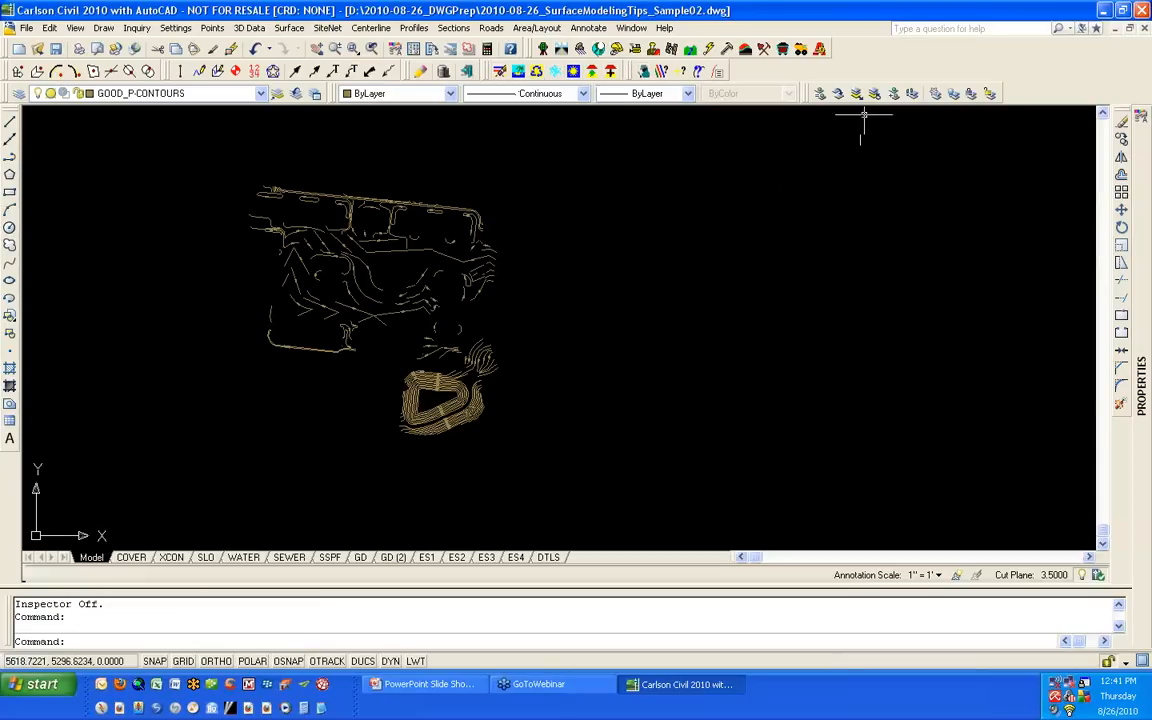
Step: Unisolate the layers and examine the site's contours, curbs and spot elevations around the parking area
click(877, 97)
click(853, 92)
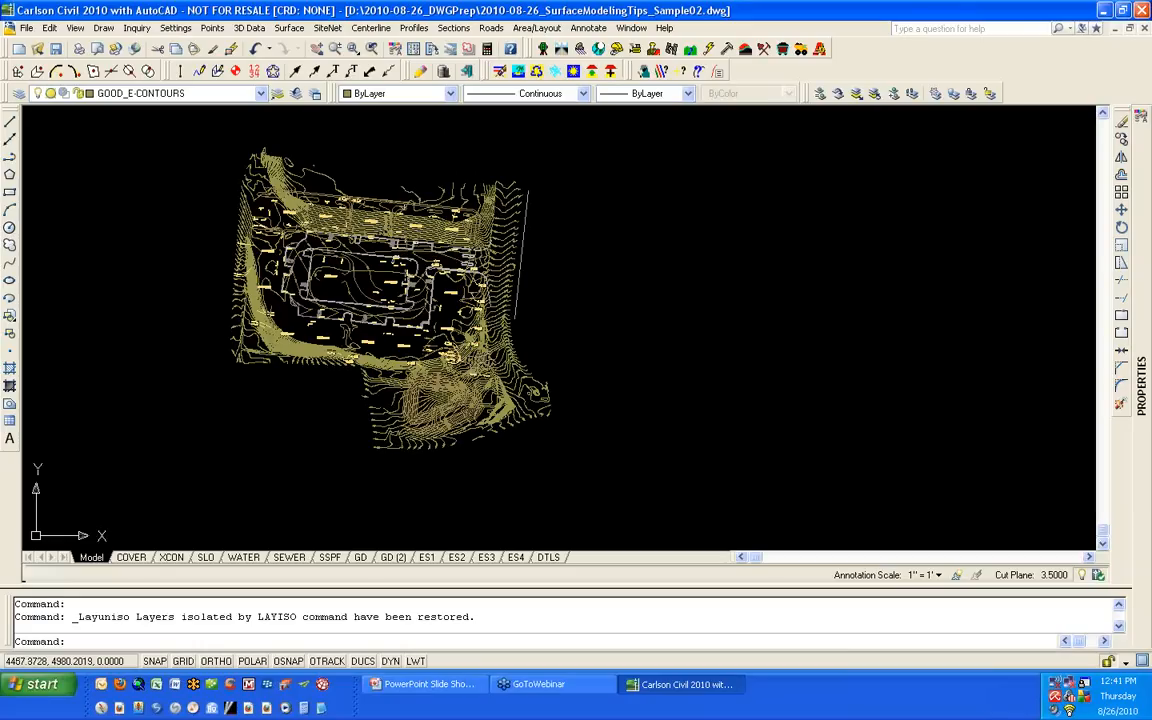
scroll(405, 240, up, 2)
scroll(405, 250, up, 3)
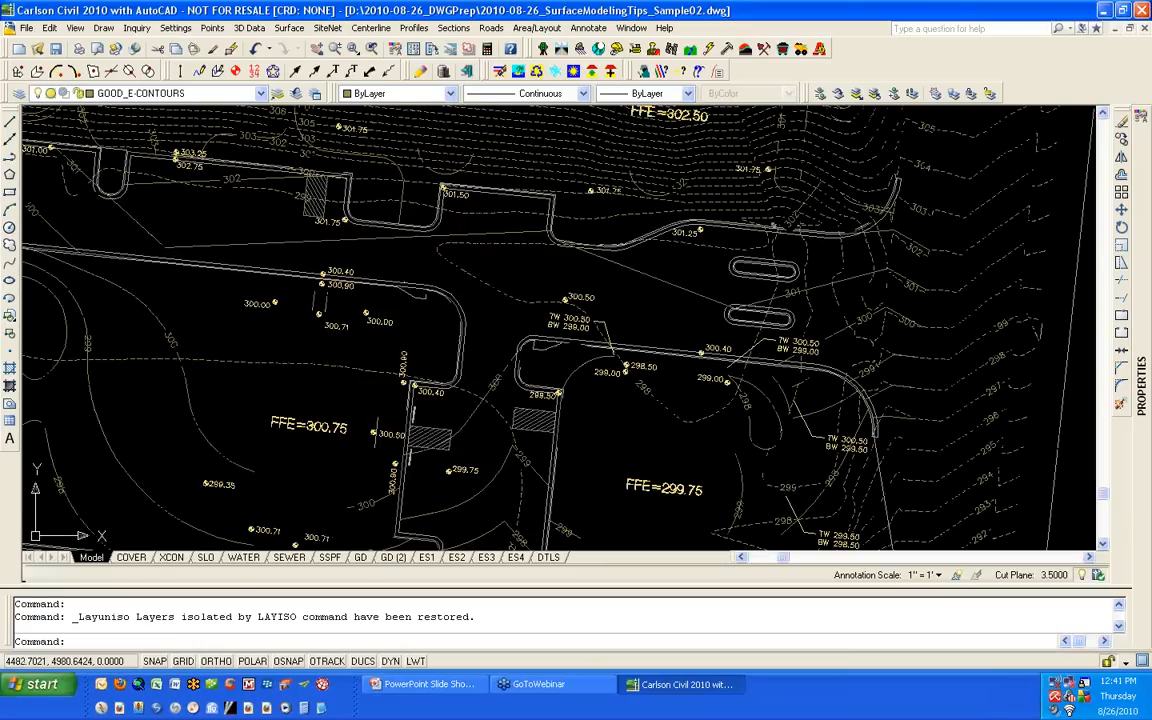
scroll(402, 255, down, 2)
scroll(320, 280, down, 2)
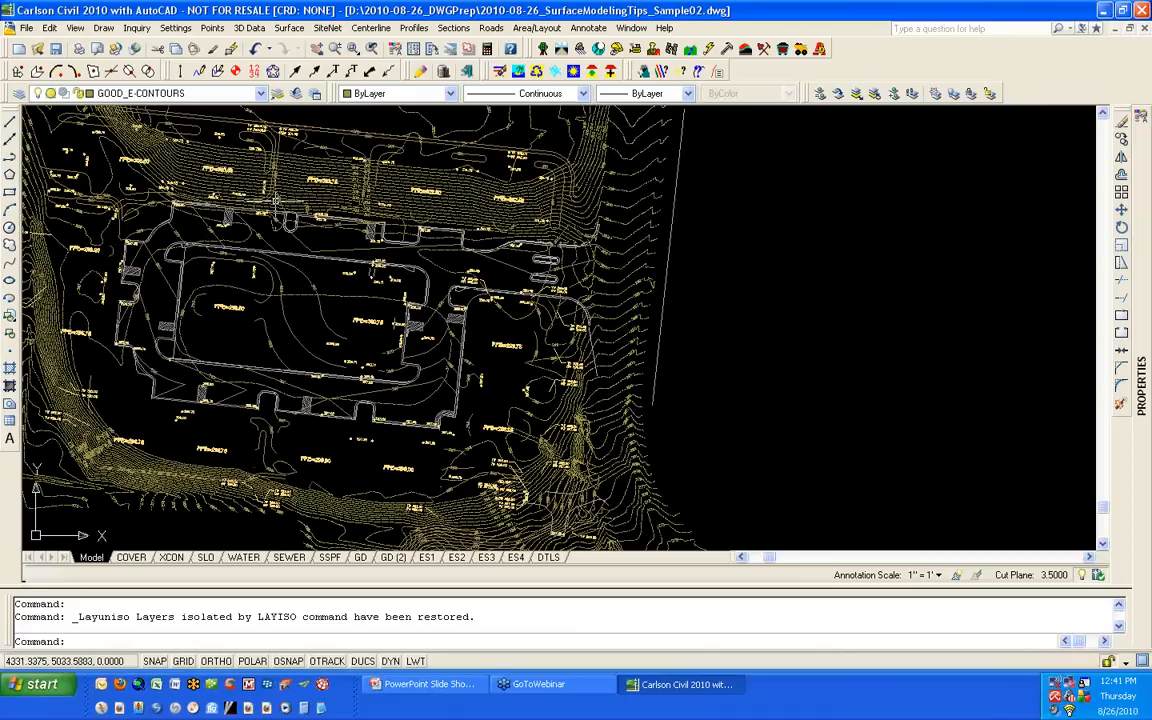
Step: Restore the previous layer states twice with Layer Previous, and select the building outline around the 299.75 spot elevation label
click(297, 93)
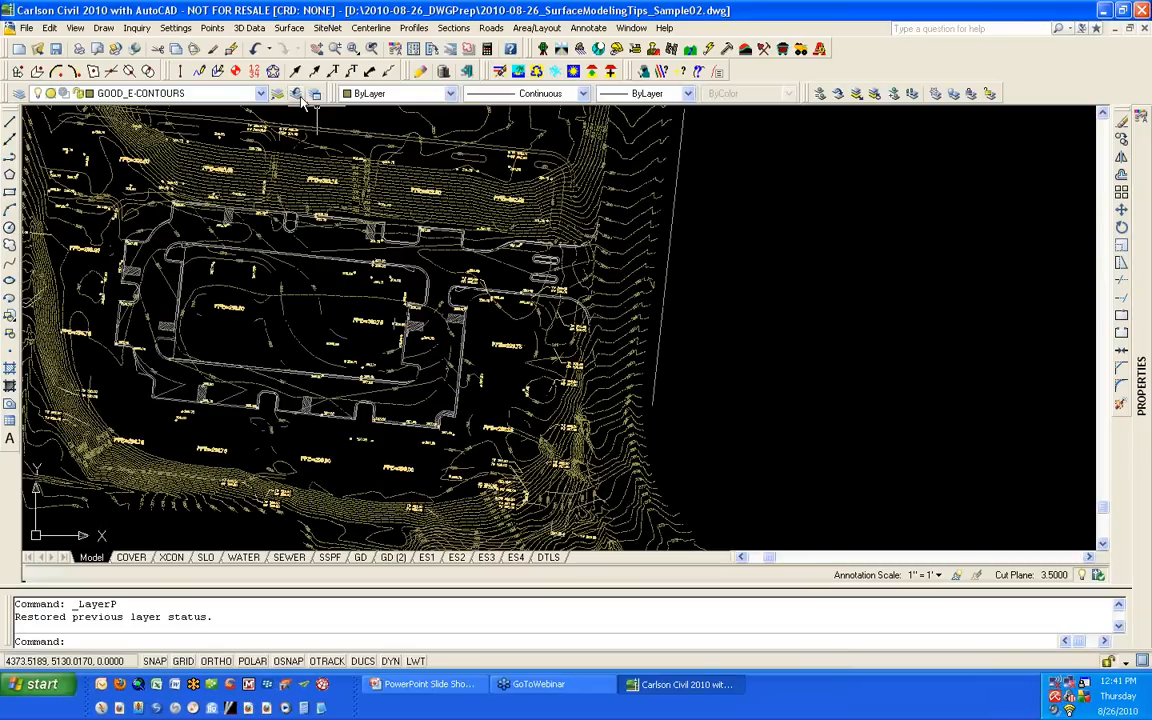
click(297, 93)
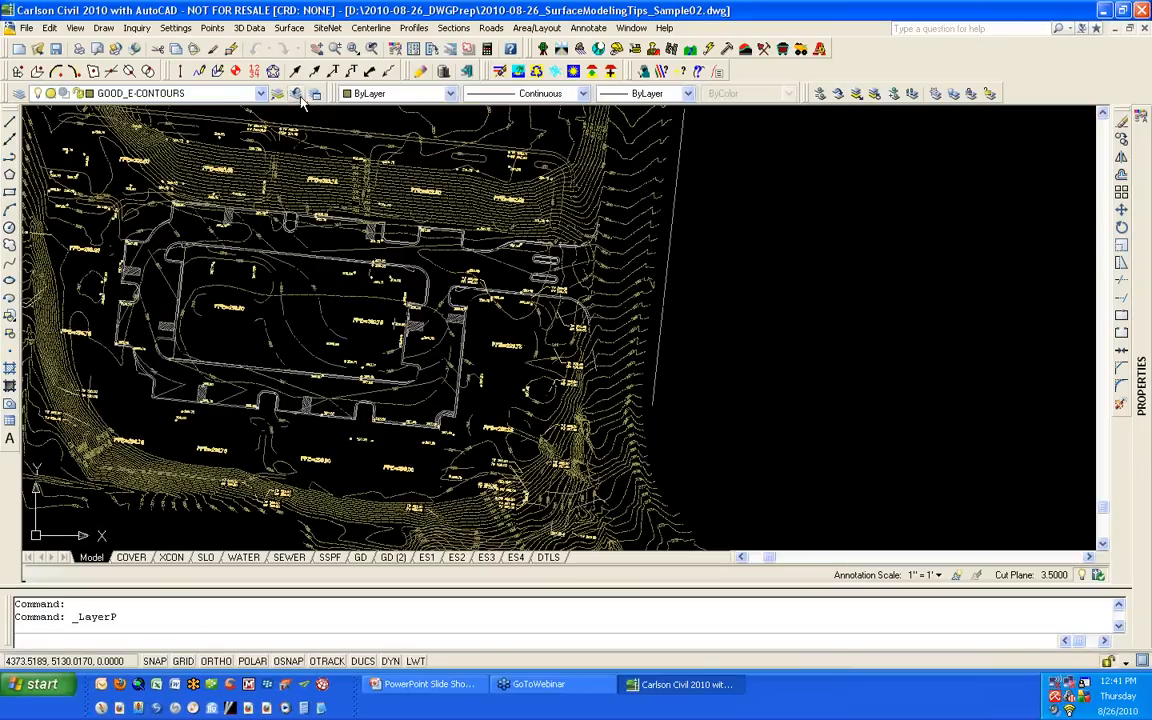
scroll(560, 250, up, 8)
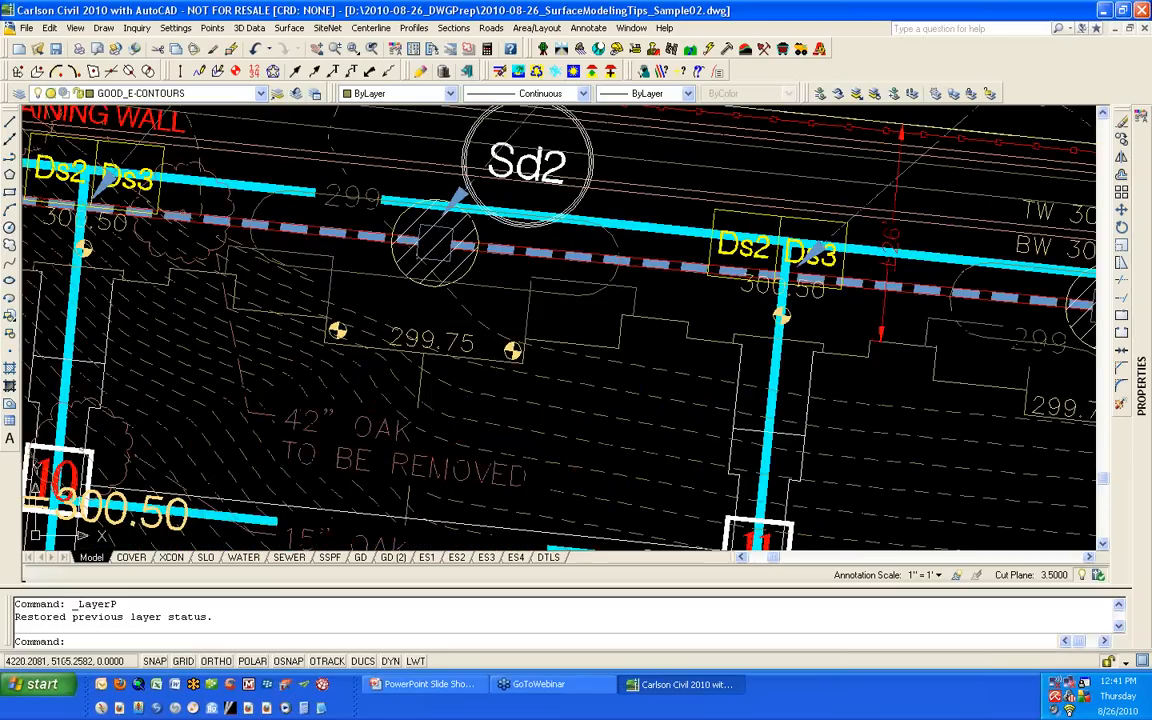
click(299, 240)
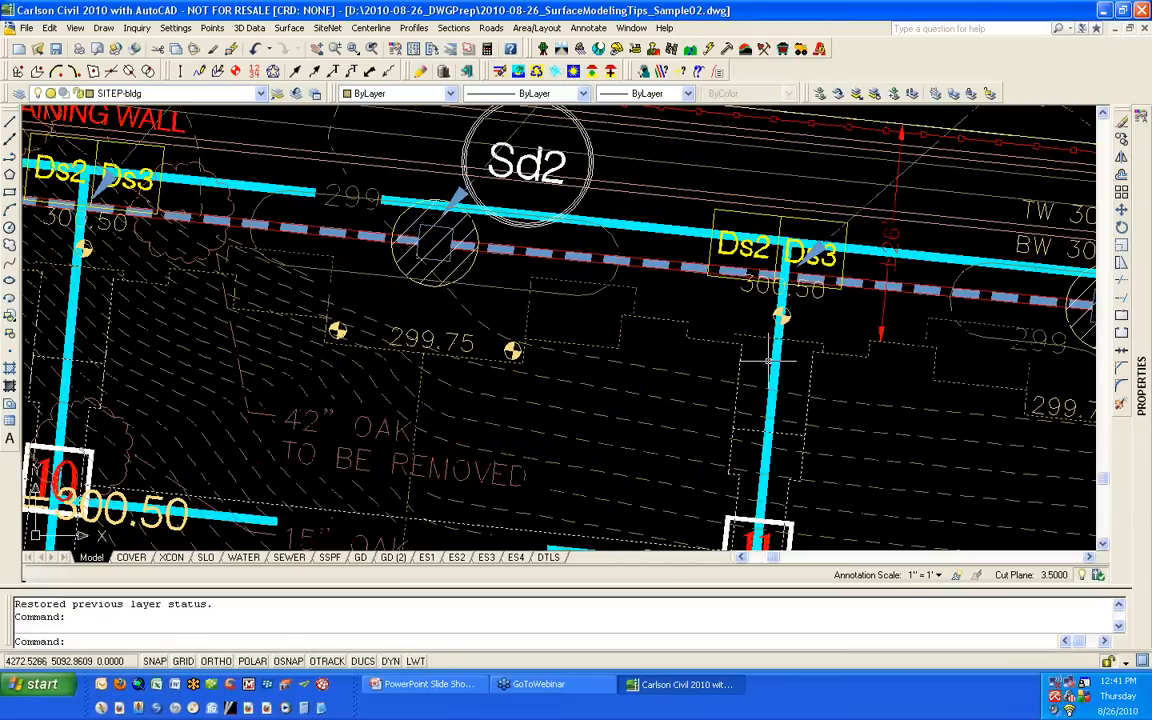
Step: Isolate the building layer SITEP-bldg by its object and restore the hidden layers
click(856, 93)
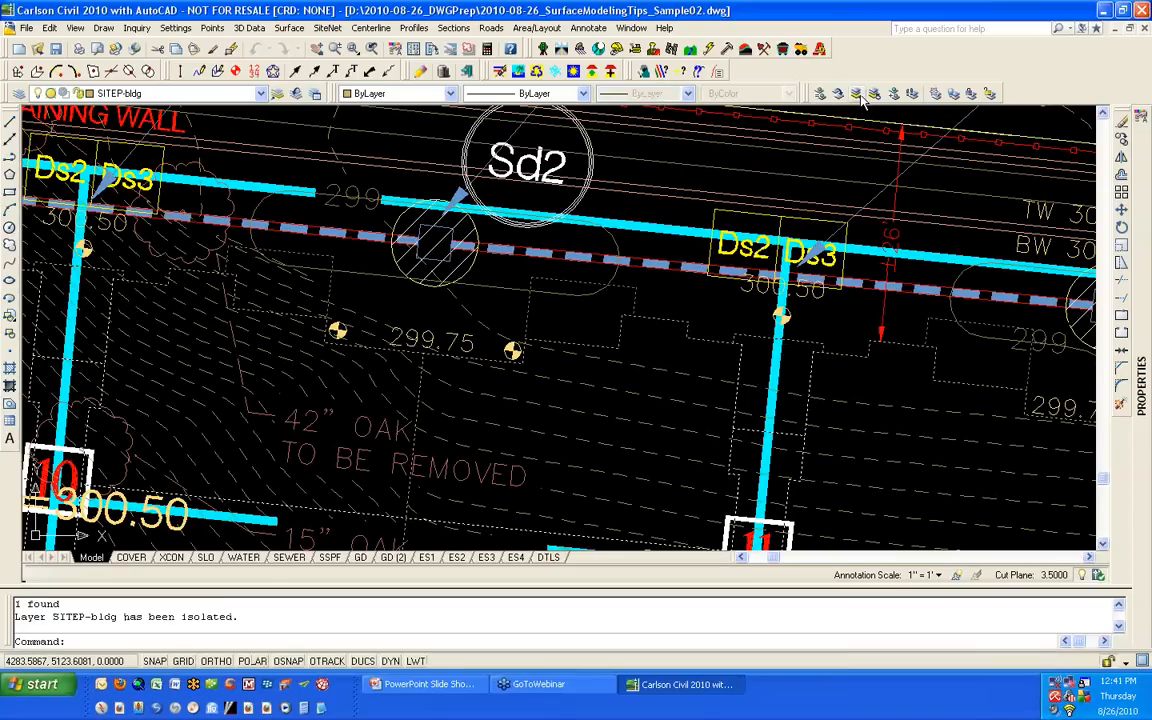
scroll(815, 419, down, 5)
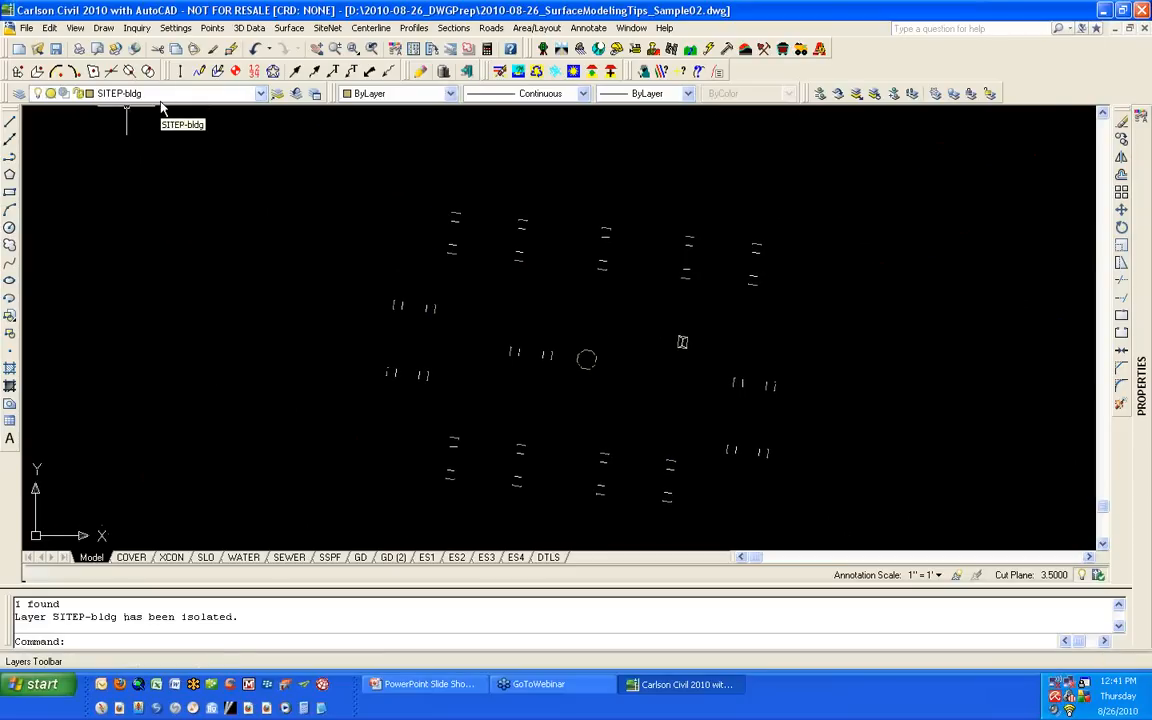
click(879, 98)
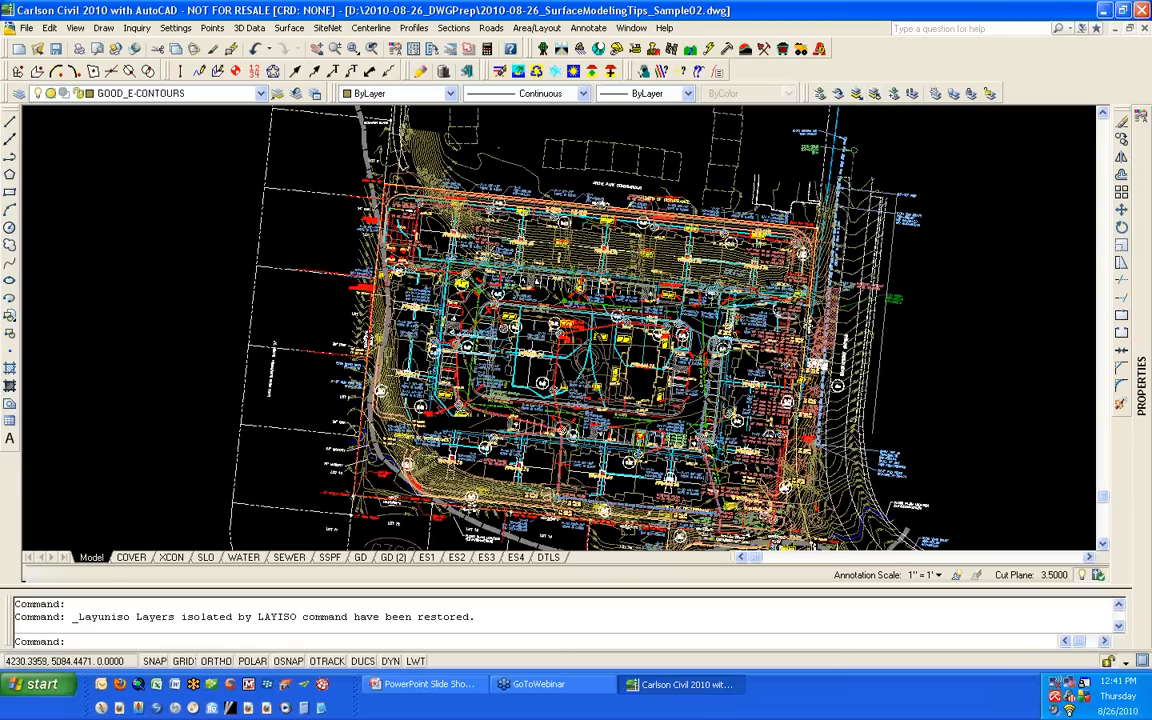
Step: Copy the building footprint block of buildings 10 and 11 to the empty area well west of the site
scroll(531, 199, up, 8)
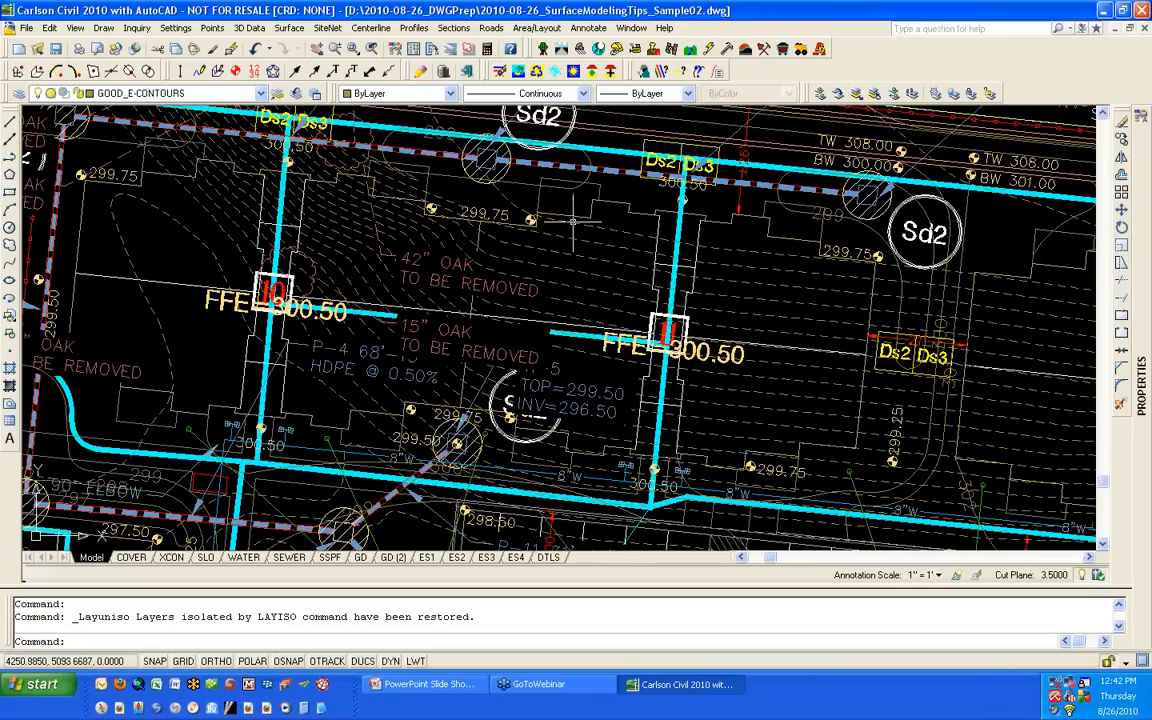
text(c)
key(Return)
click(466, 189)
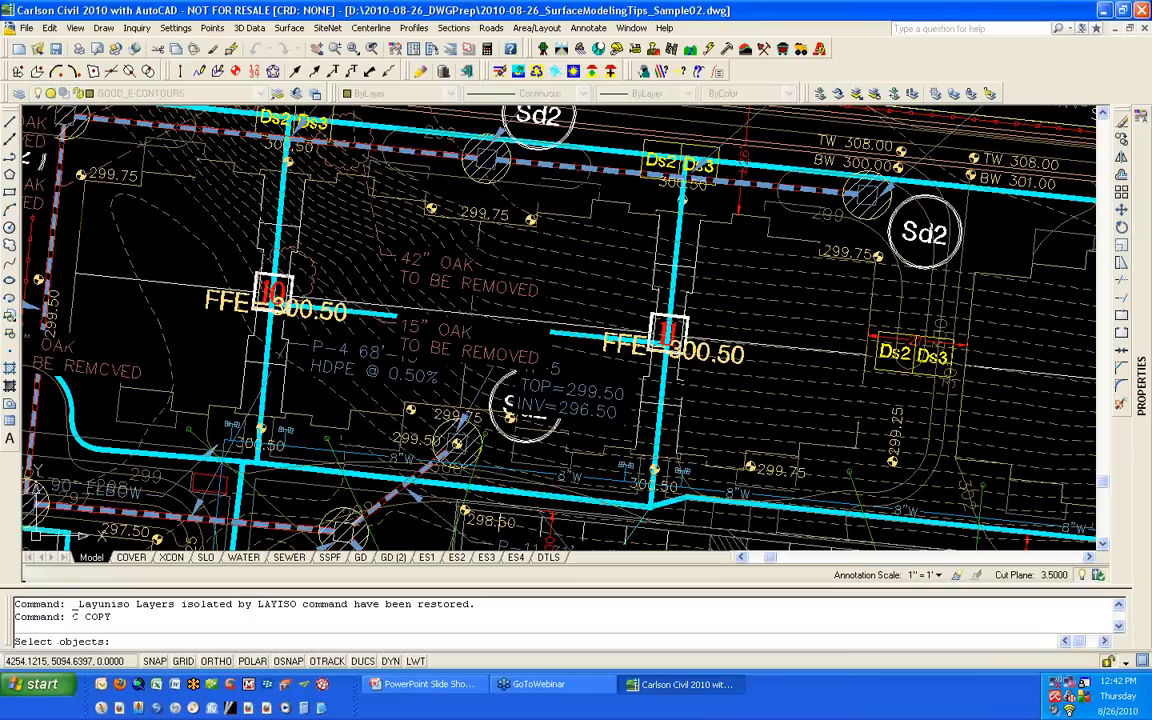
key(Return)
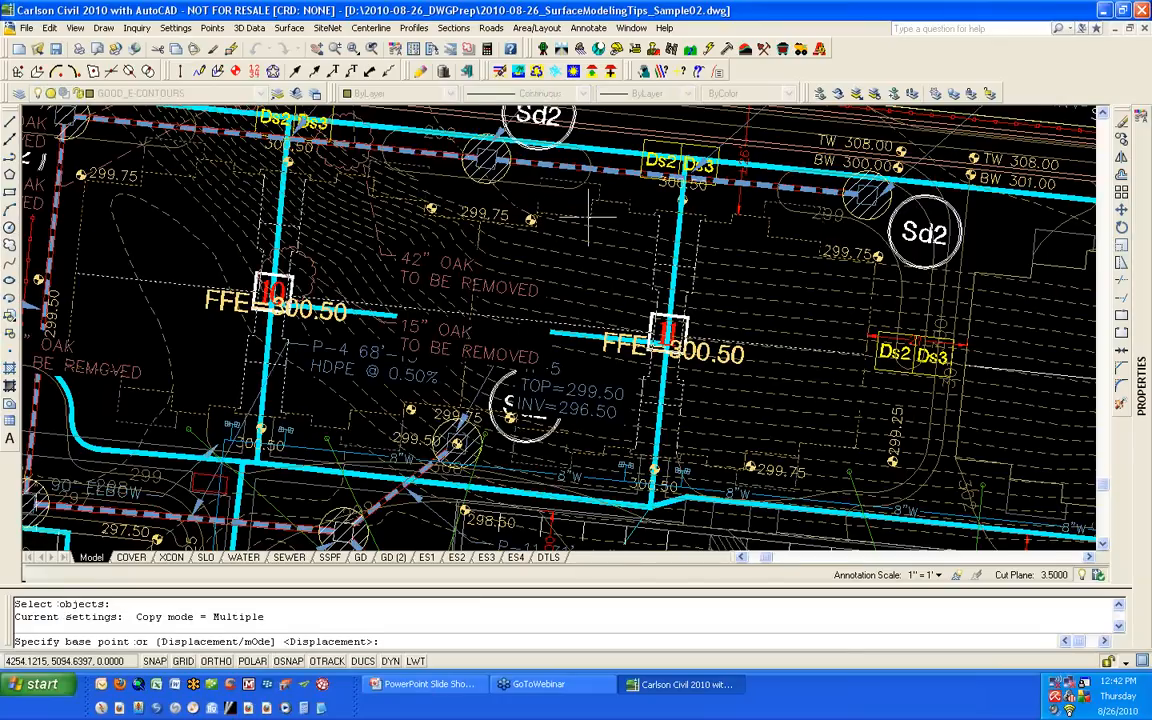
scroll(588, 220, down, 3)
click(588, 220)
scroll(450, 260, down, 8)
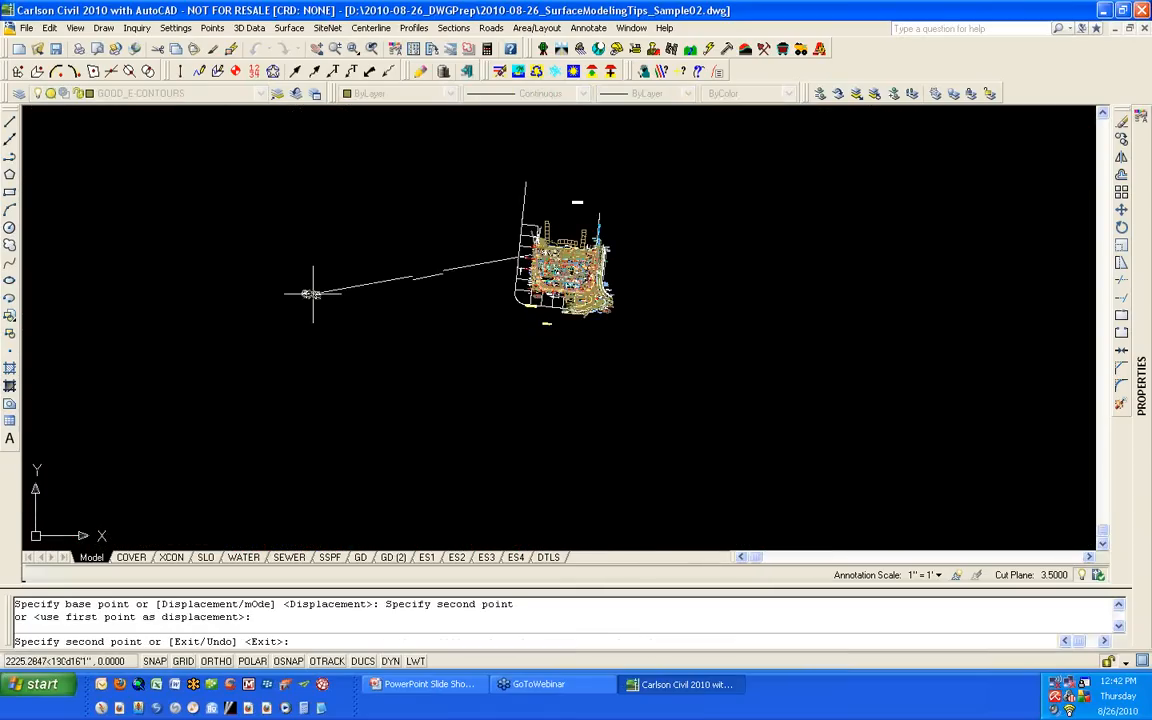
click(312, 293)
Step: Thaw and turn on all layers to show the copied building's full content, and undo that layer change
scroll(308, 290, up, 6)
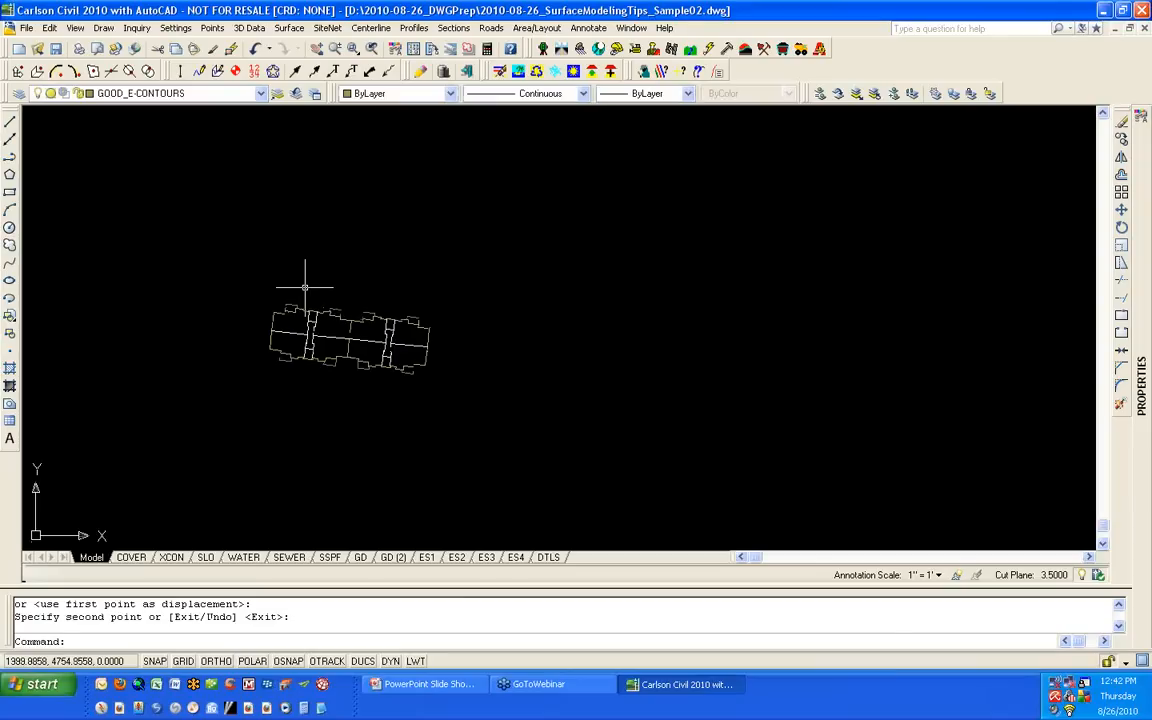
text(-LA)
key(Return)
text(T)
key(Return)
text(*)
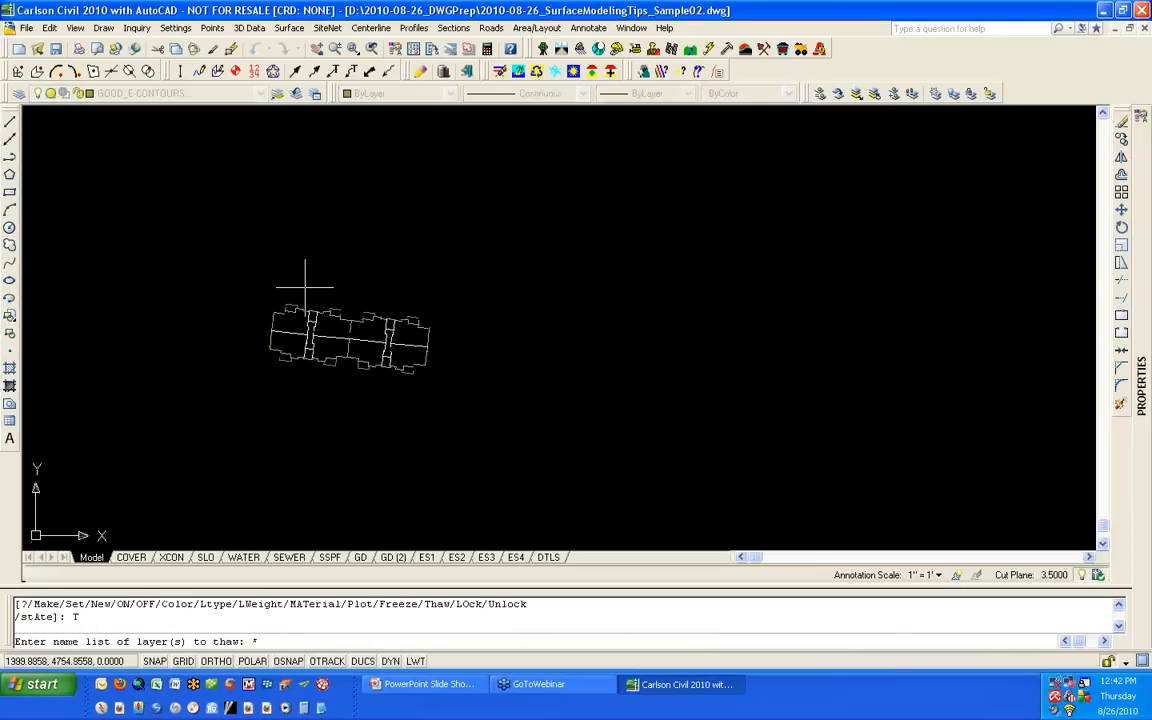
key(Return)
text(ON)
key(Return)
text(*)
key(Return)
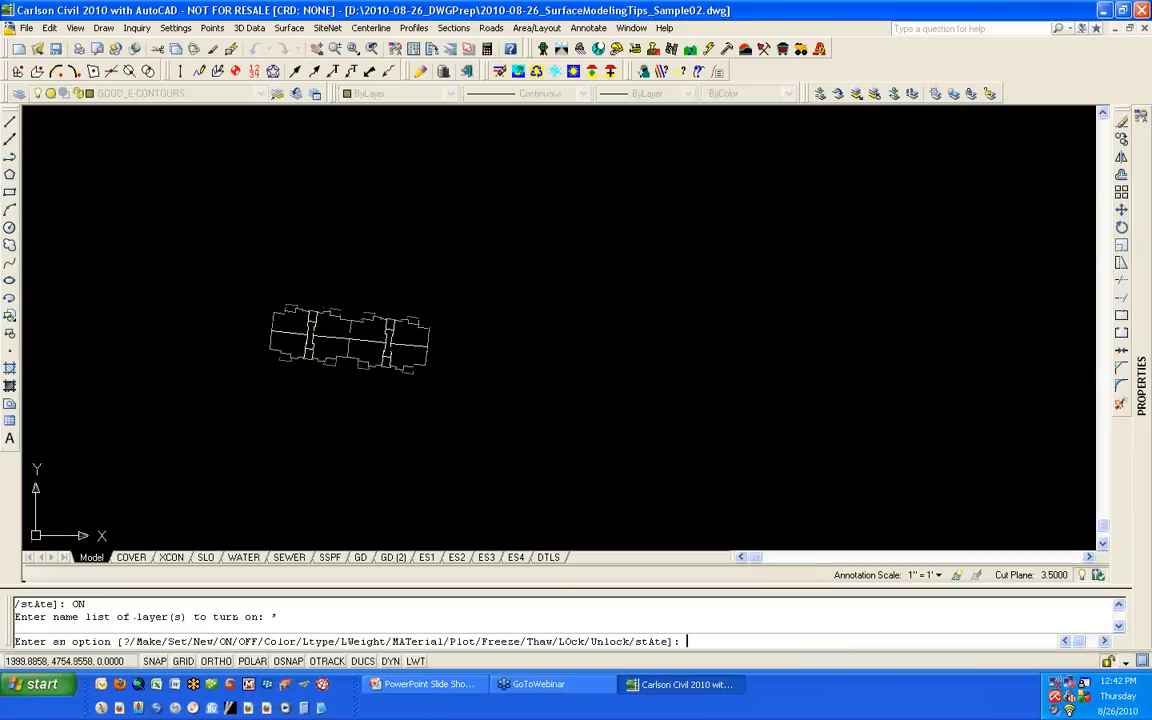
key(Return)
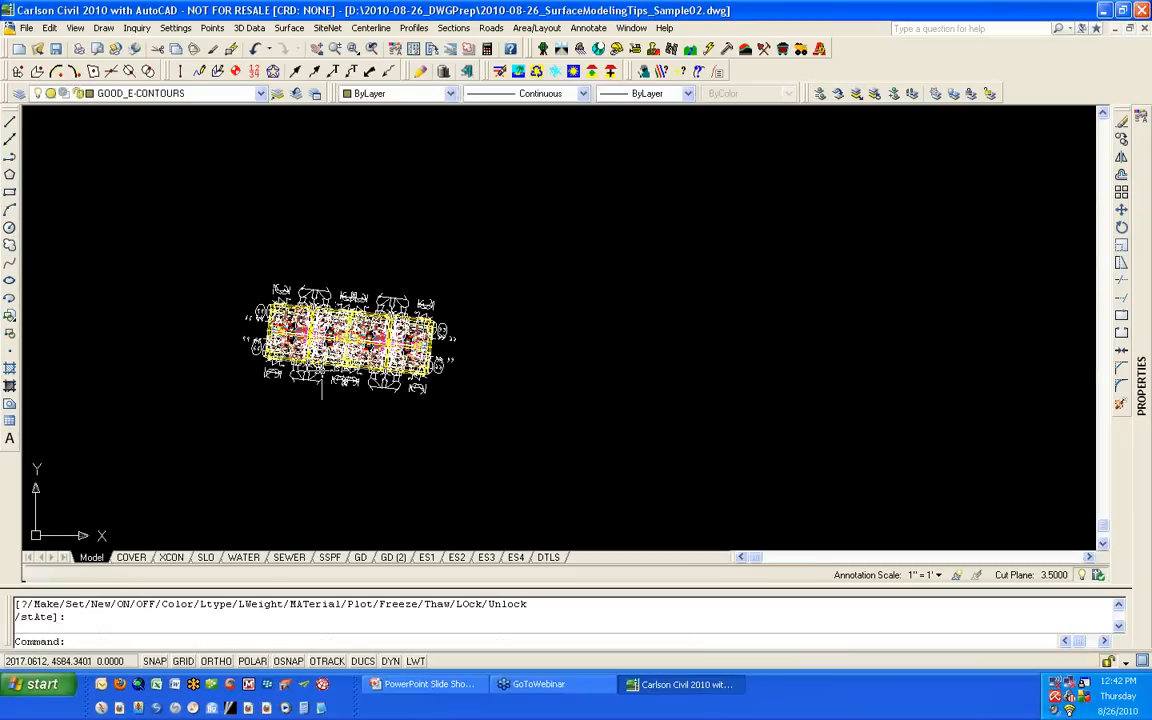
text(U)
key(Return)
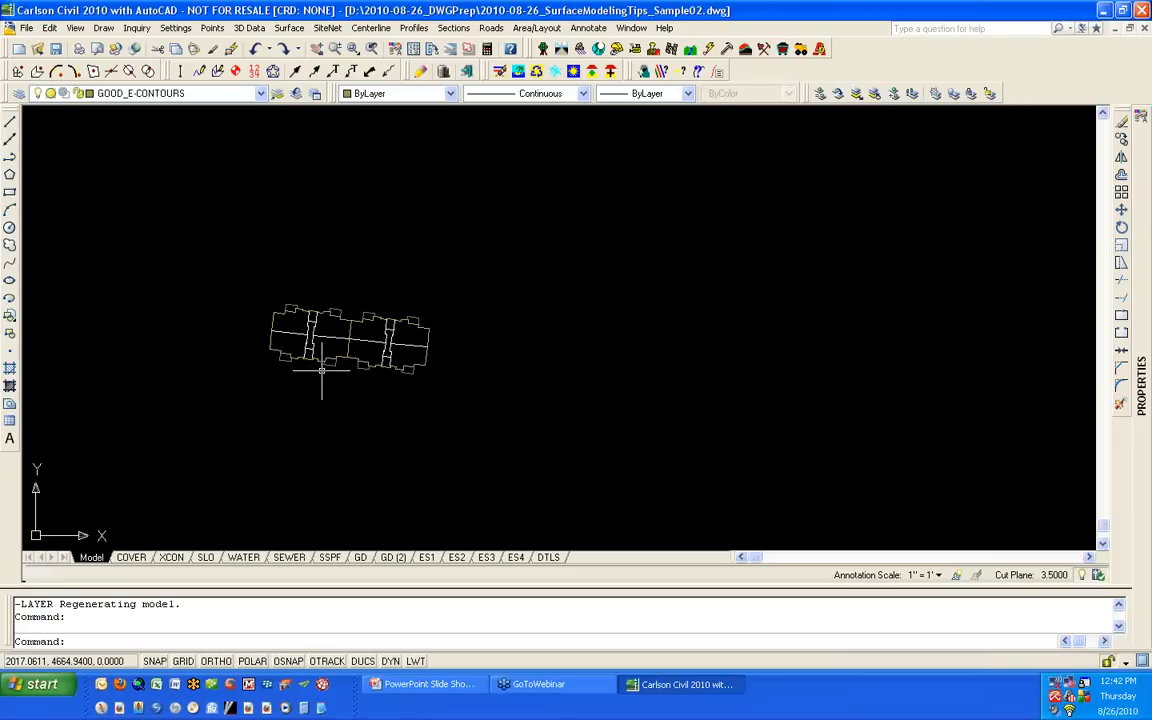
Step: Explode the copied building block beside the site
scroll(321, 370, down, 6)
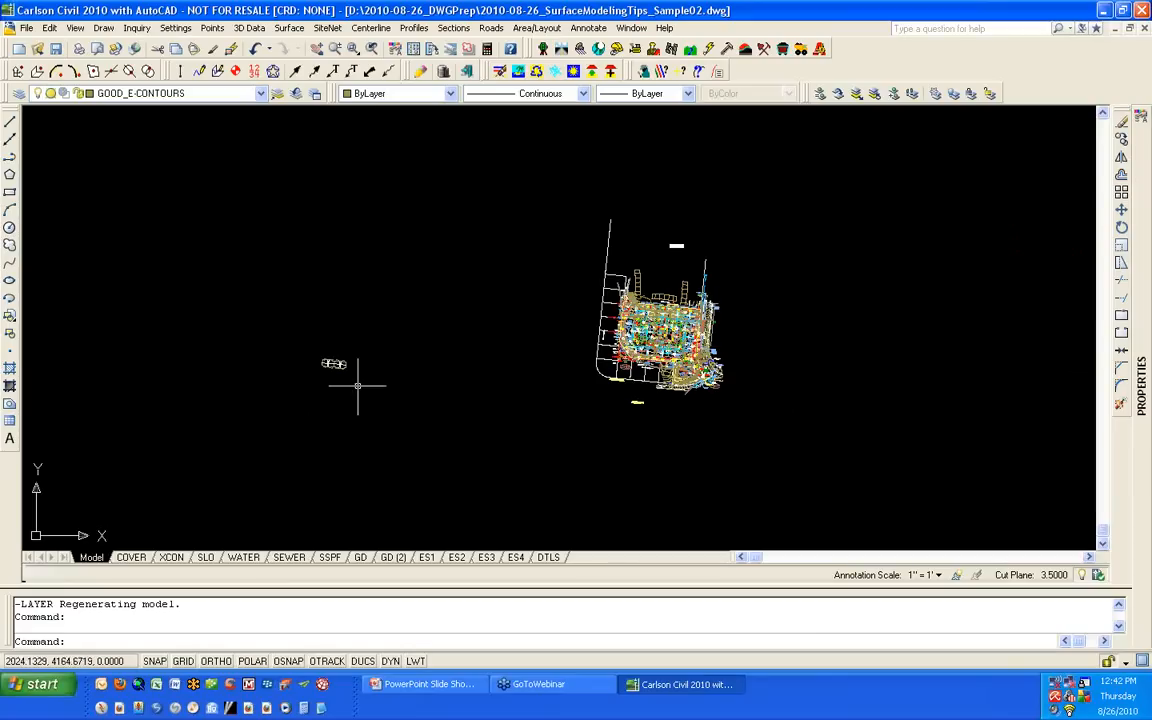
scroll(356, 375, up, 5)
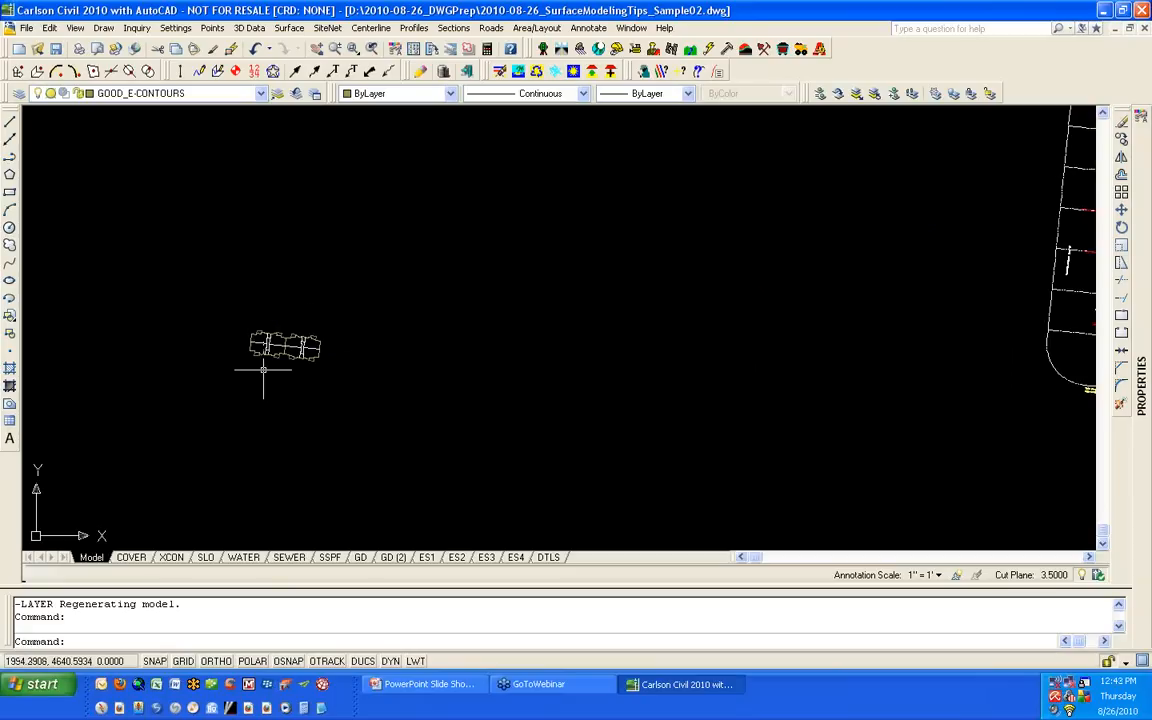
text(x)
key(Return)
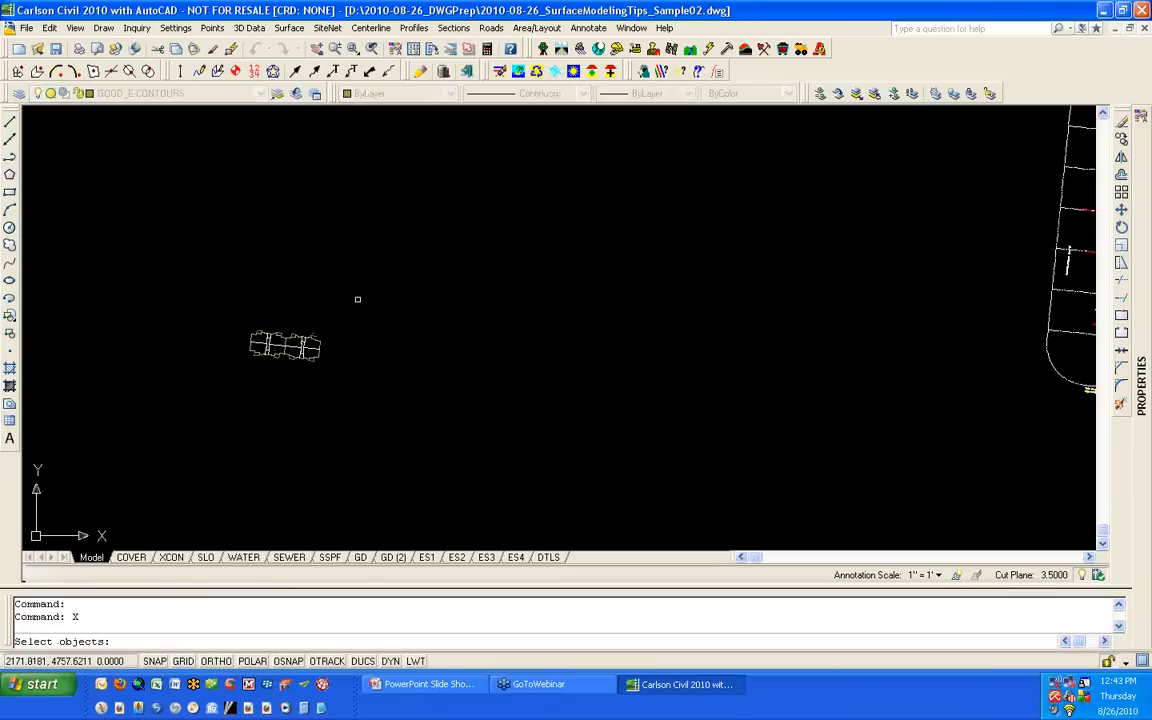
click(357, 297)
click(231, 443)
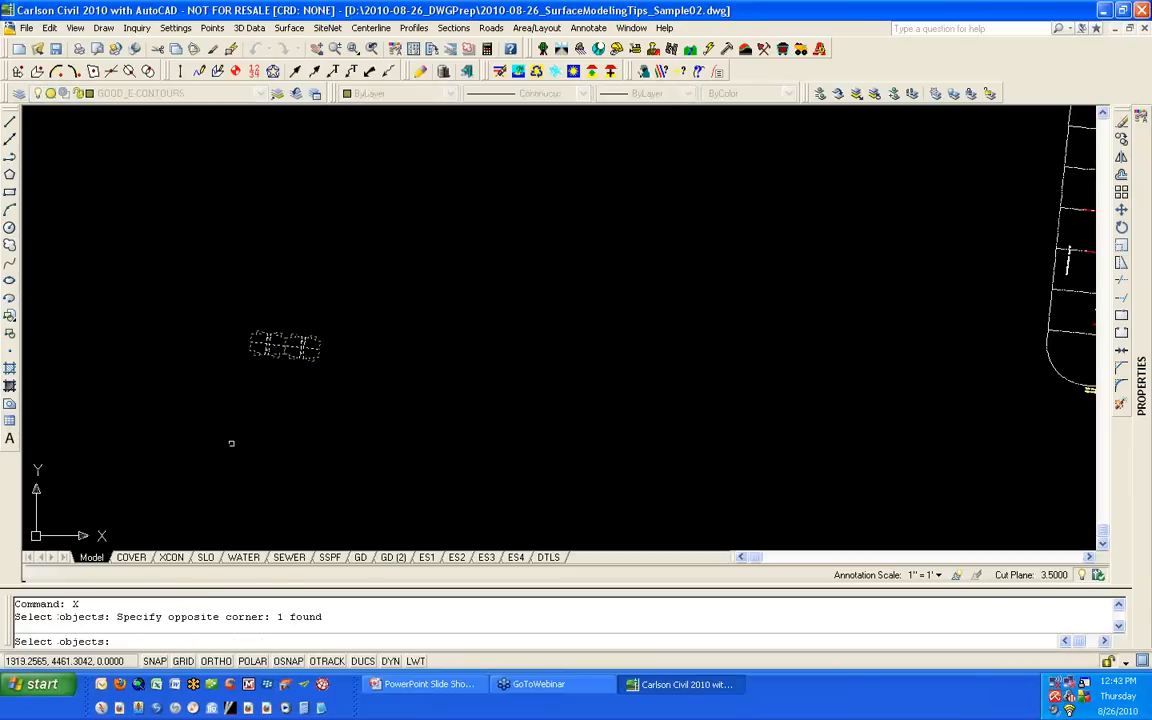
key(Return)
Step: Explode the nested objects of the copied building a second time
text(x)
key(Return)
click(358, 293)
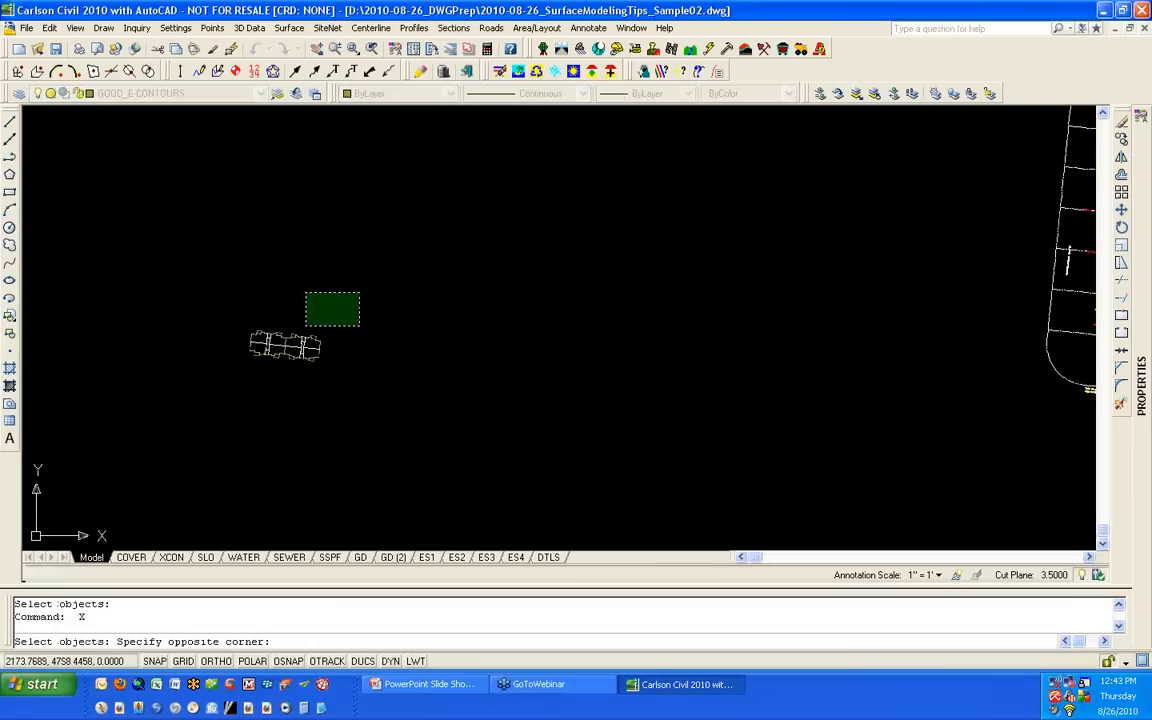
click(217, 393)
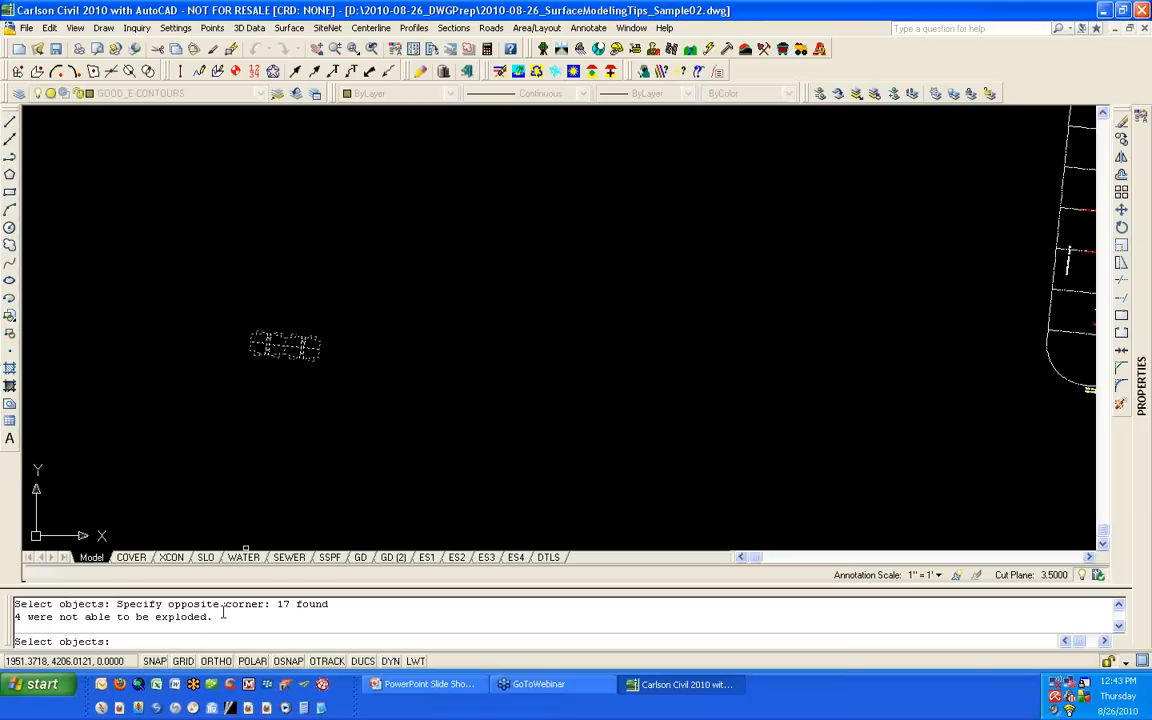
key(Return)
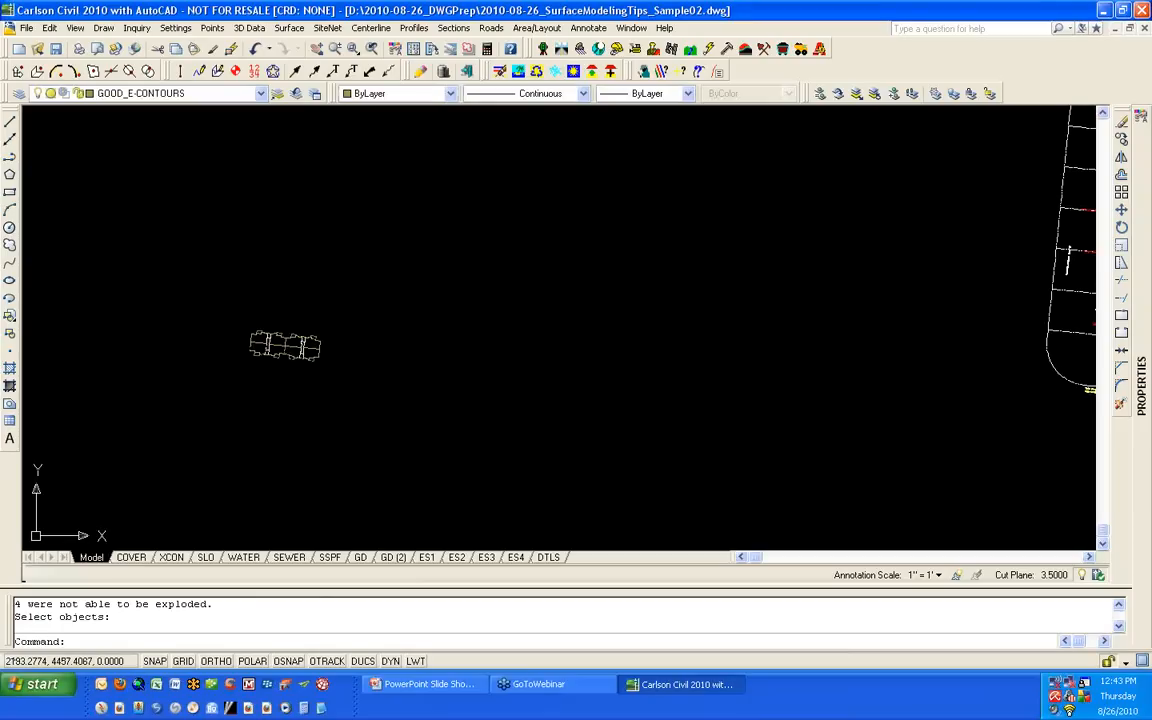
Step: Explode the copied building's remaining nested objects a third time and review the command history
key(Return)
click(380, 414)
click(212, 309)
key(Return)
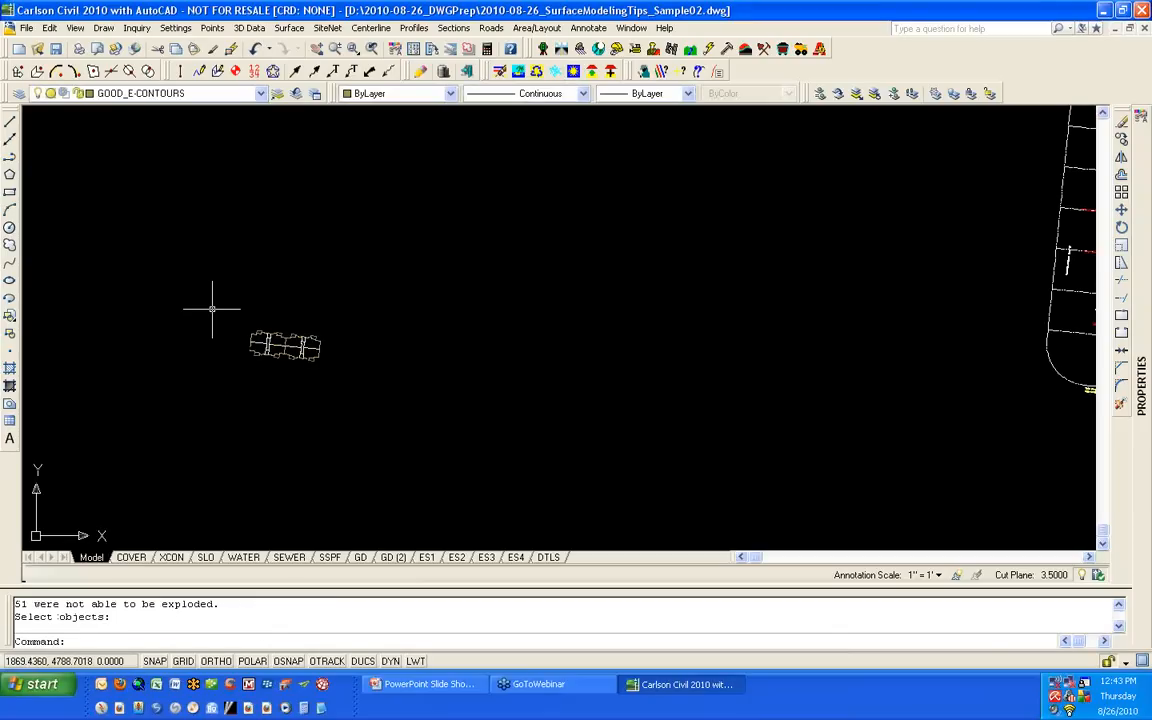
key(F2)
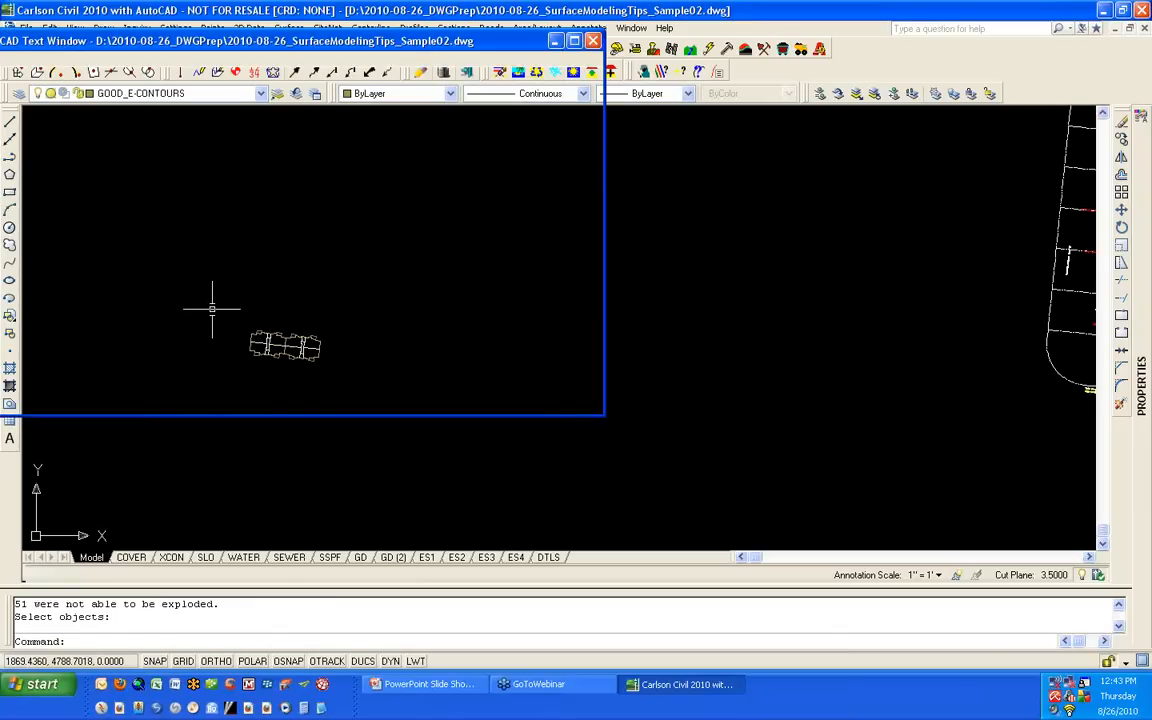
drag(268, 50, 393, 34)
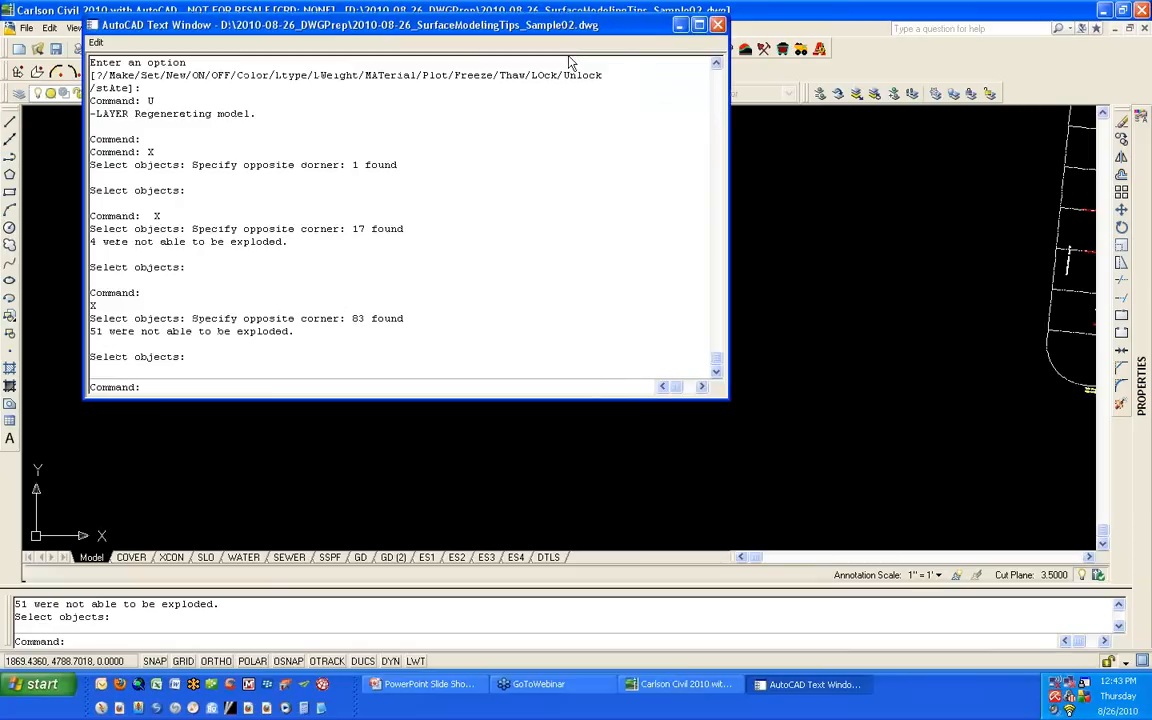
click(717, 25)
Step: Try to explode all pieces of the copied building once more and check the command history
key(Return)
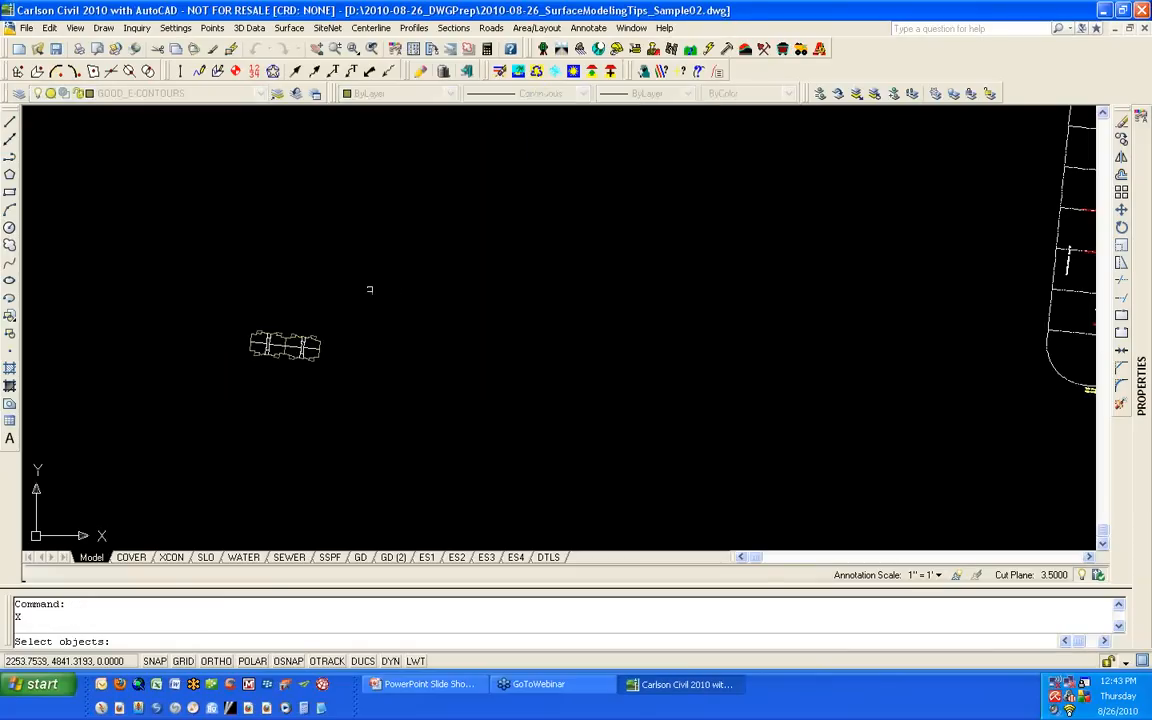
click(368, 287)
click(210, 416)
key(Return)
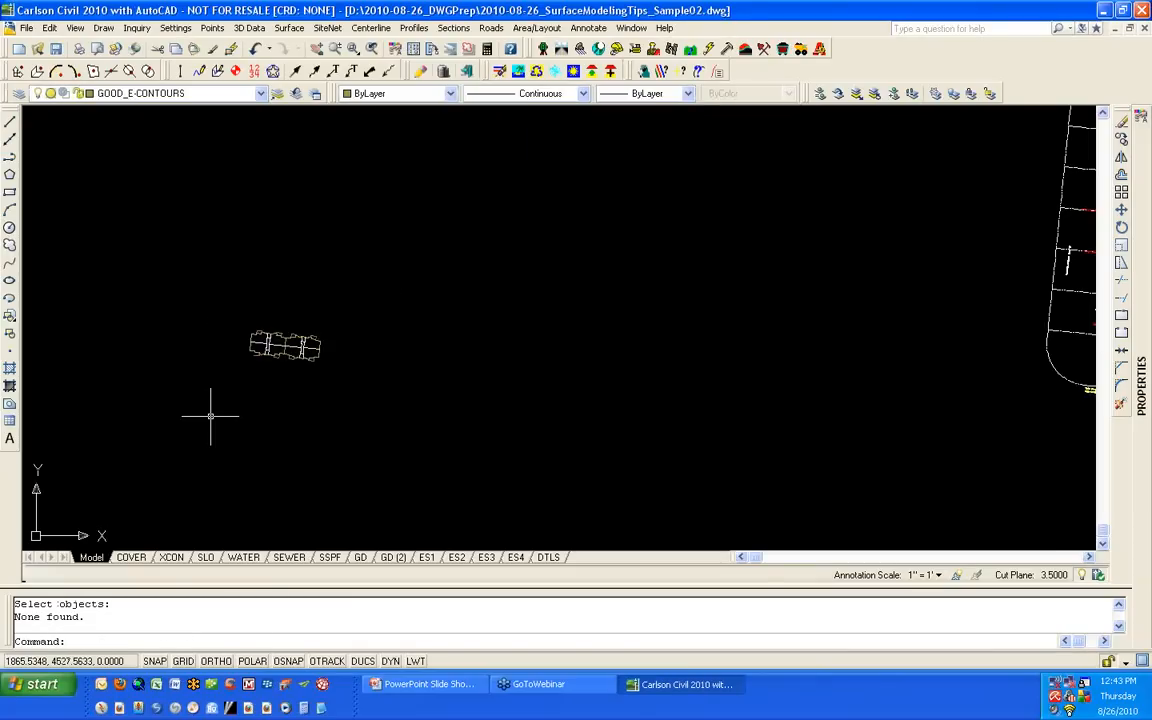
key(F2)
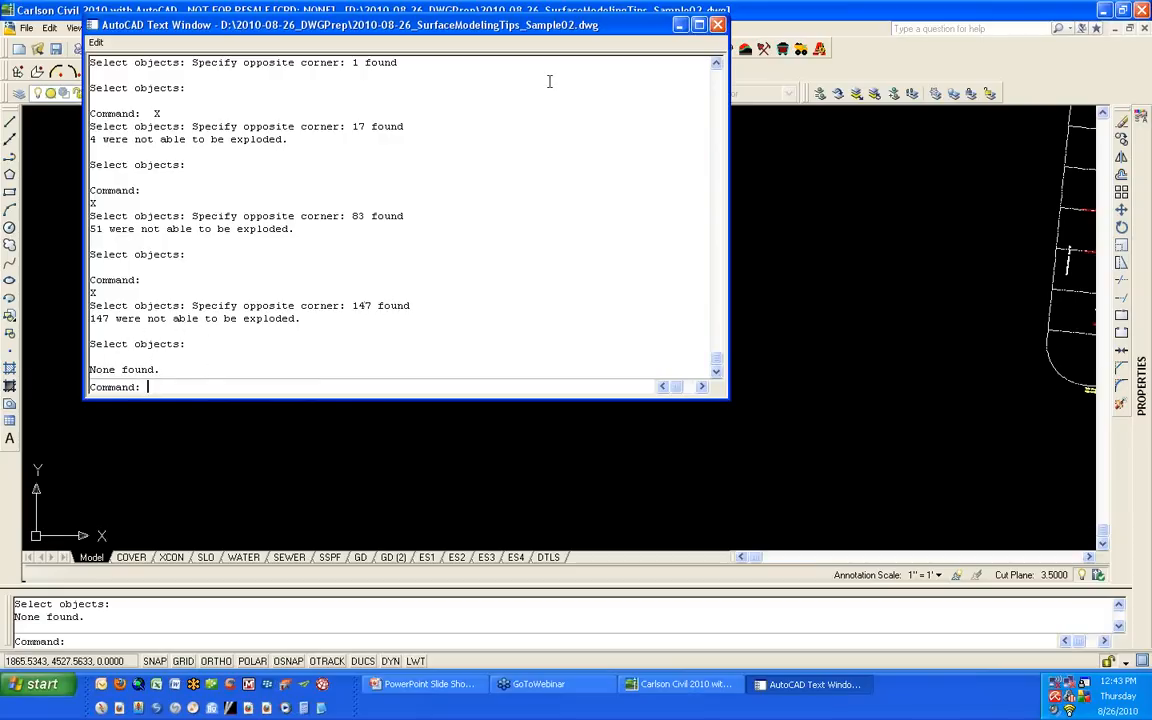
click(716, 26)
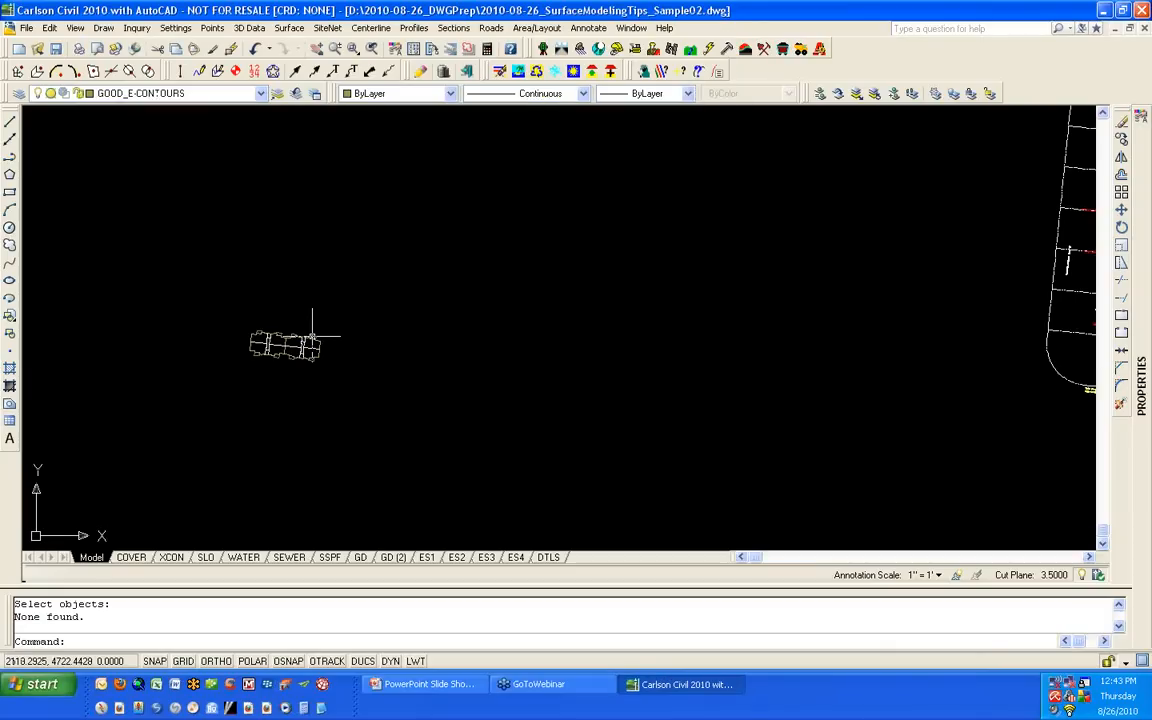
Step: Isolate the layers of all the exploded building copy's objects
click(856, 94)
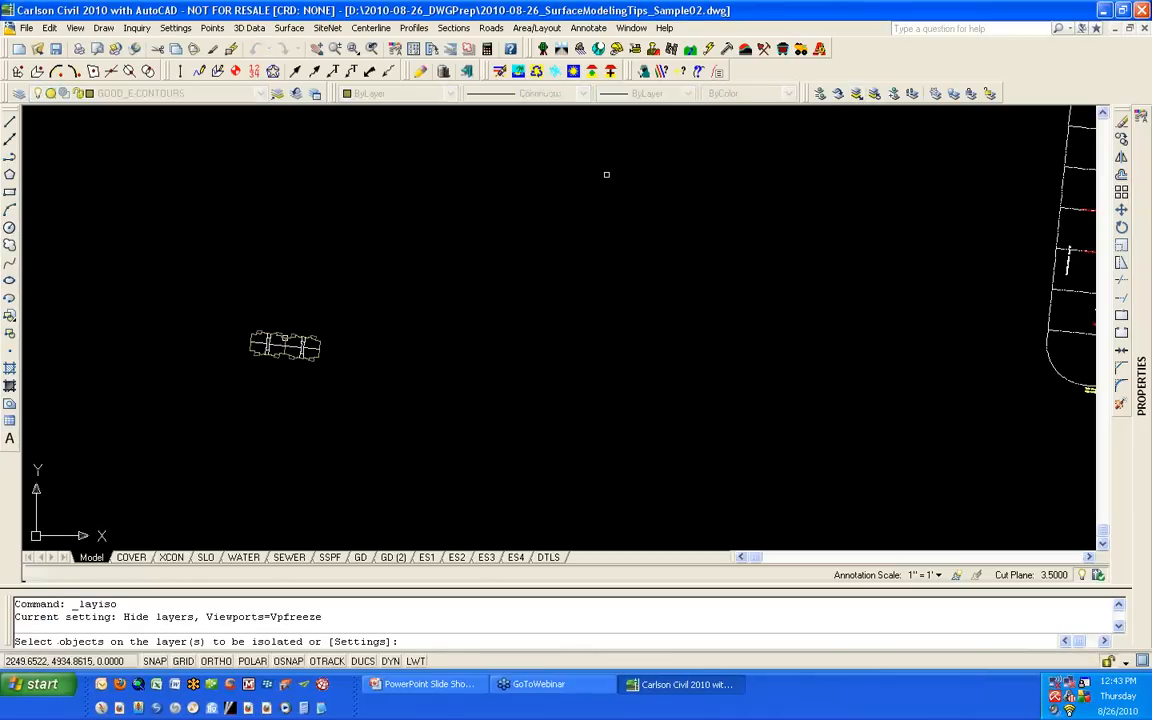
click(209, 421)
click(389, 270)
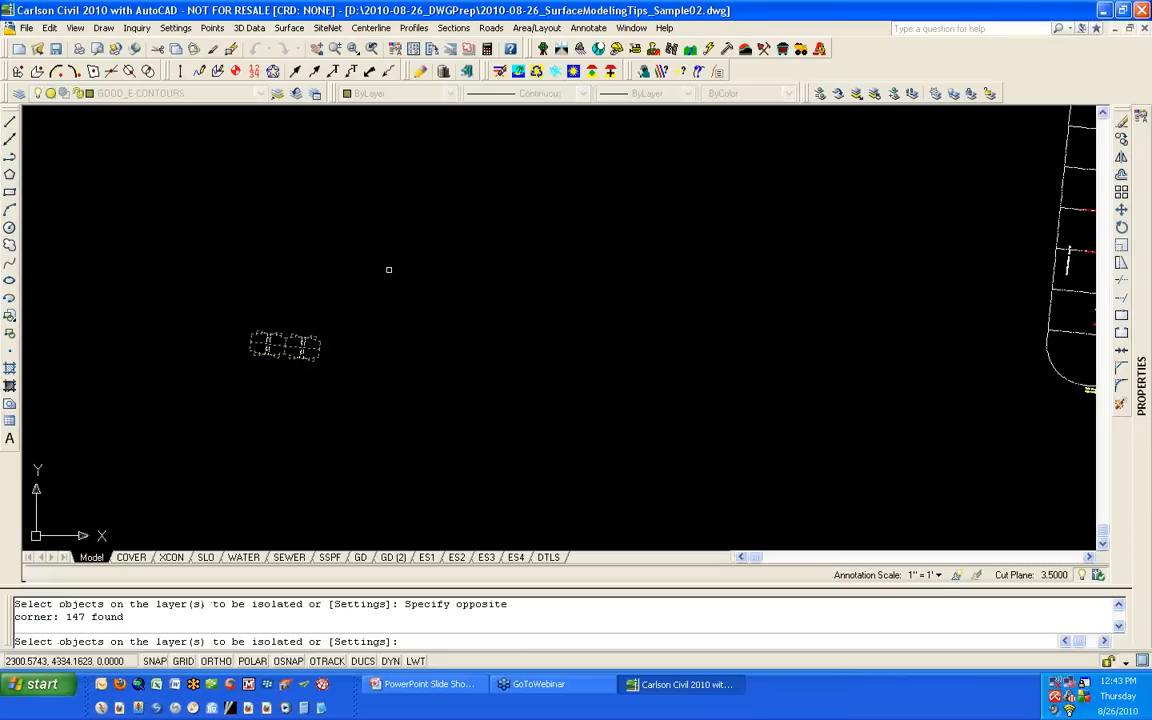
key(Return)
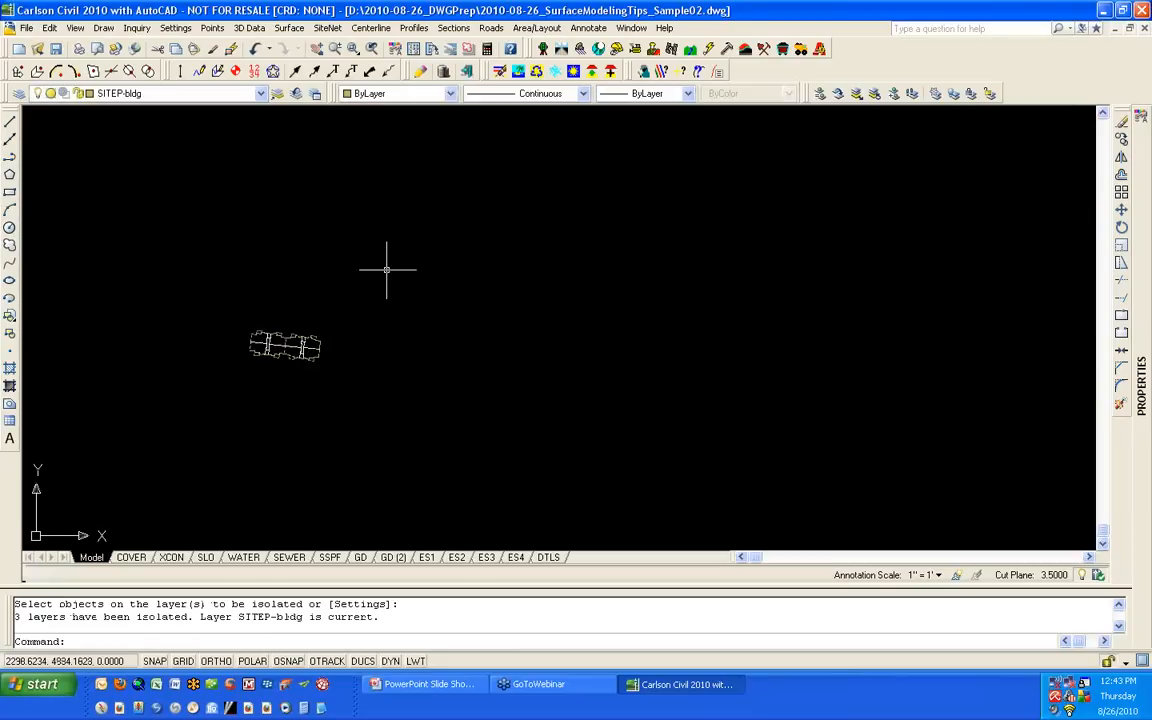
Step: Check the isolated building linework across the site, then start a 2D polyline with its layer set to GOOD_3D_BLDG
scroll(388, 270, down, 4)
scroll(730, 251, up, 6)
scroll(730, 251, up, 2)
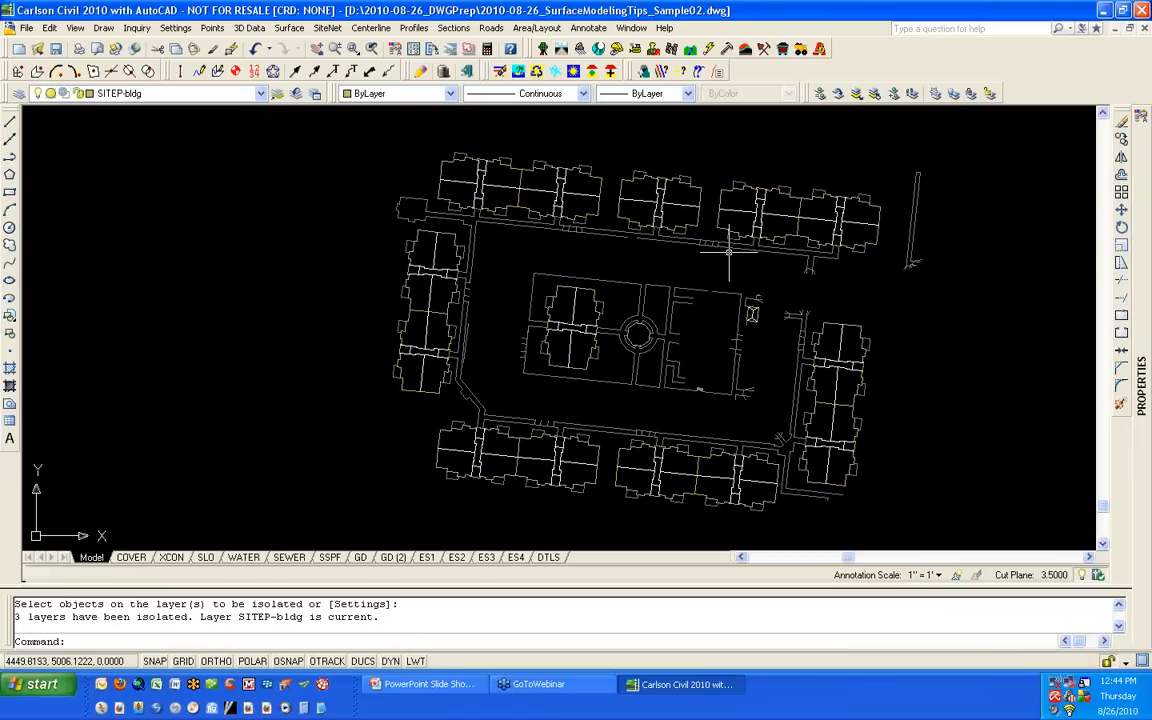
scroll(730, 251, down, 4)
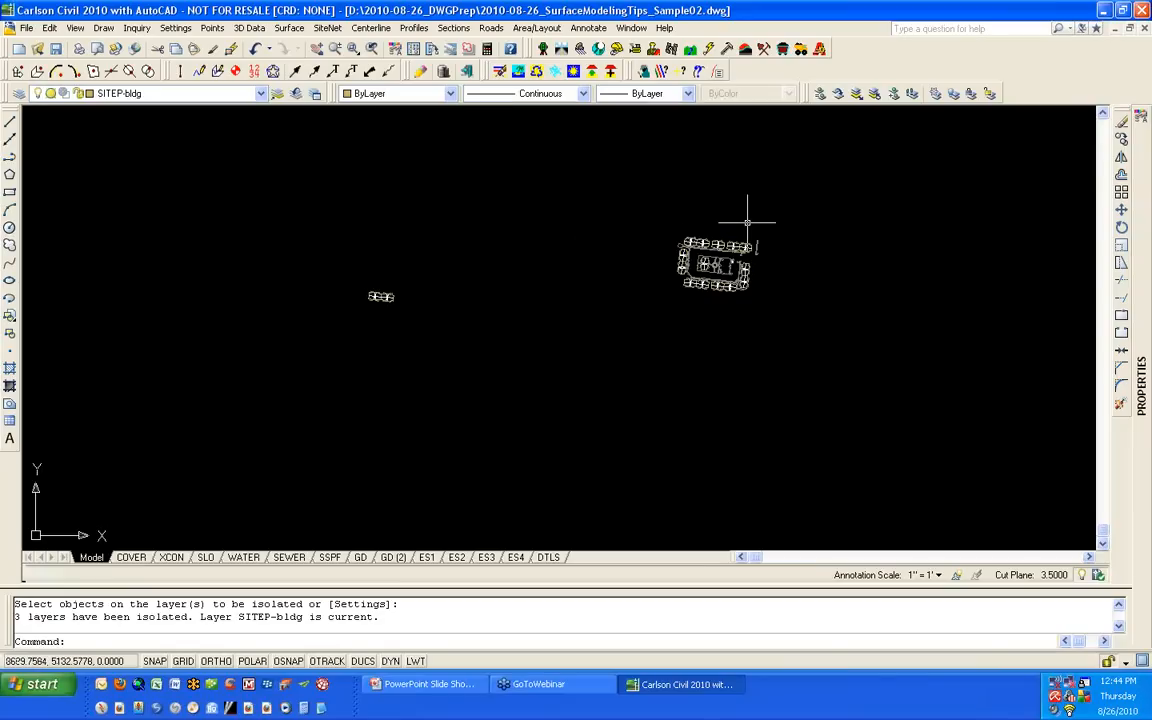
scroll(760, 245, up, 5)
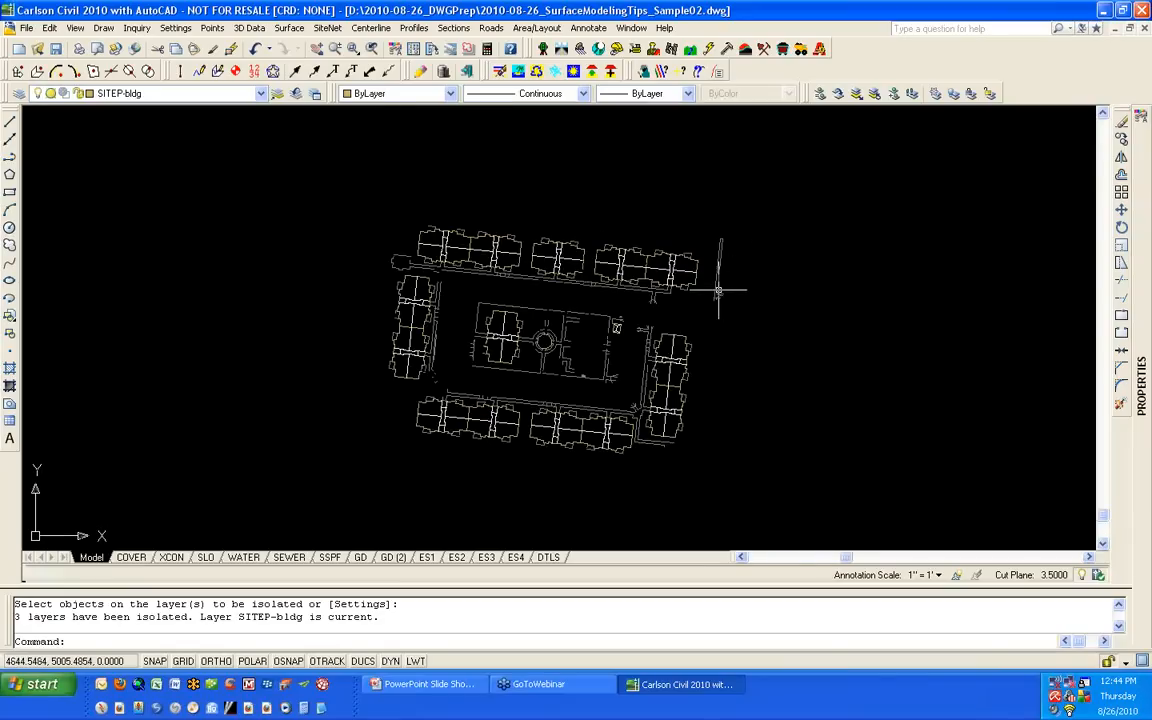
scroll(455, 218, up, 4)
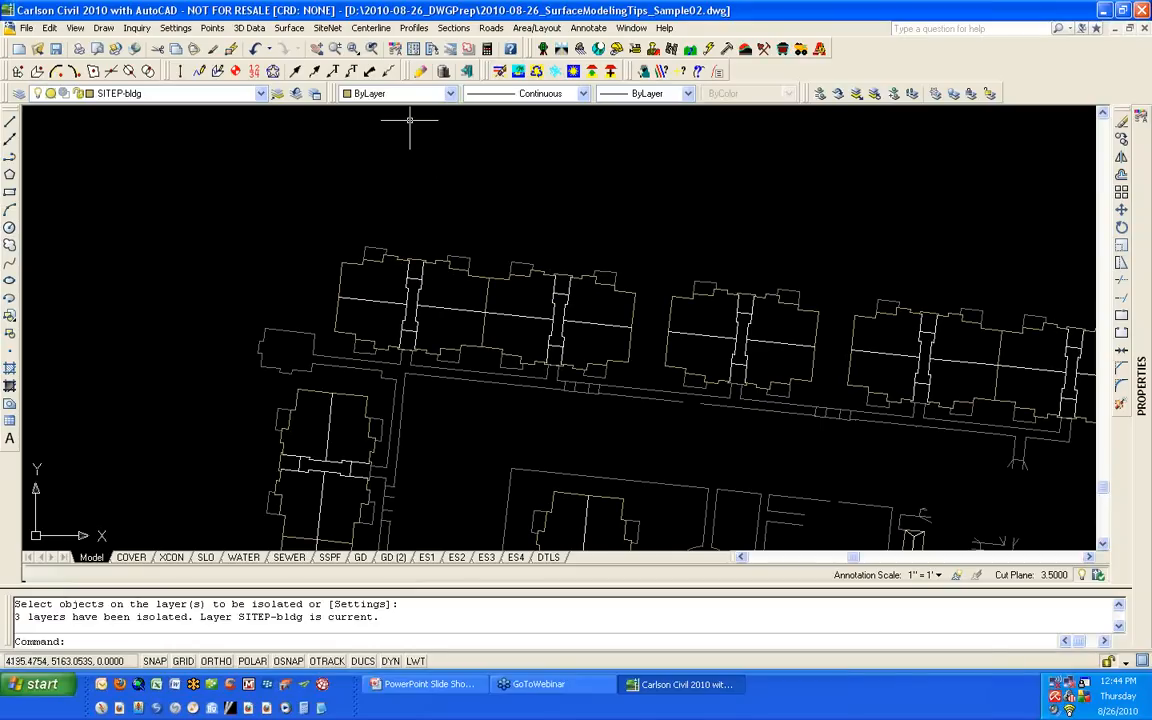
click(104, 27)
click(130, 63)
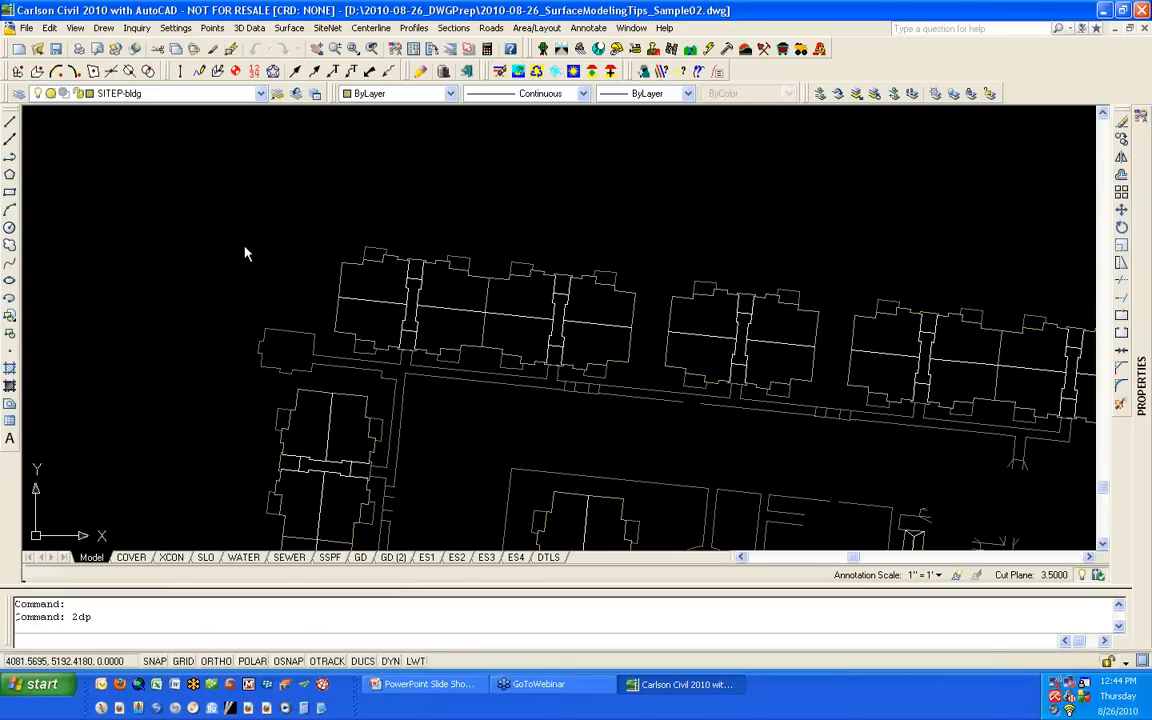
click(503, 333)
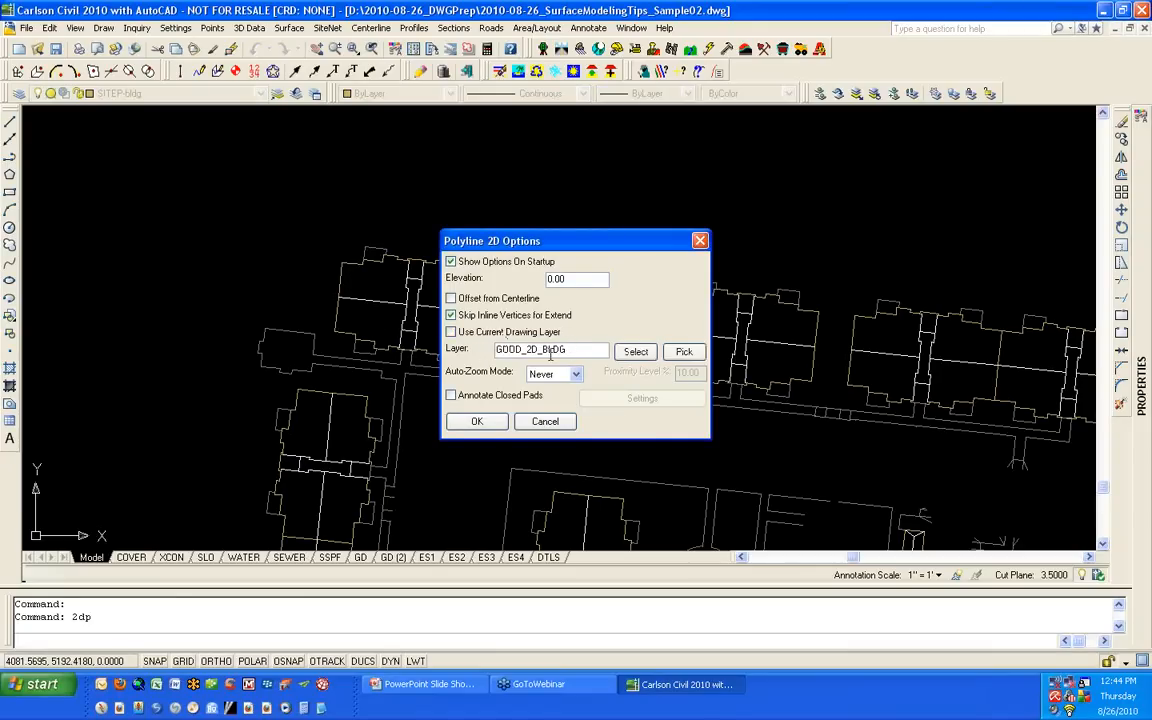
drag(528, 351, 541, 351)
text(3D)
click(477, 421)
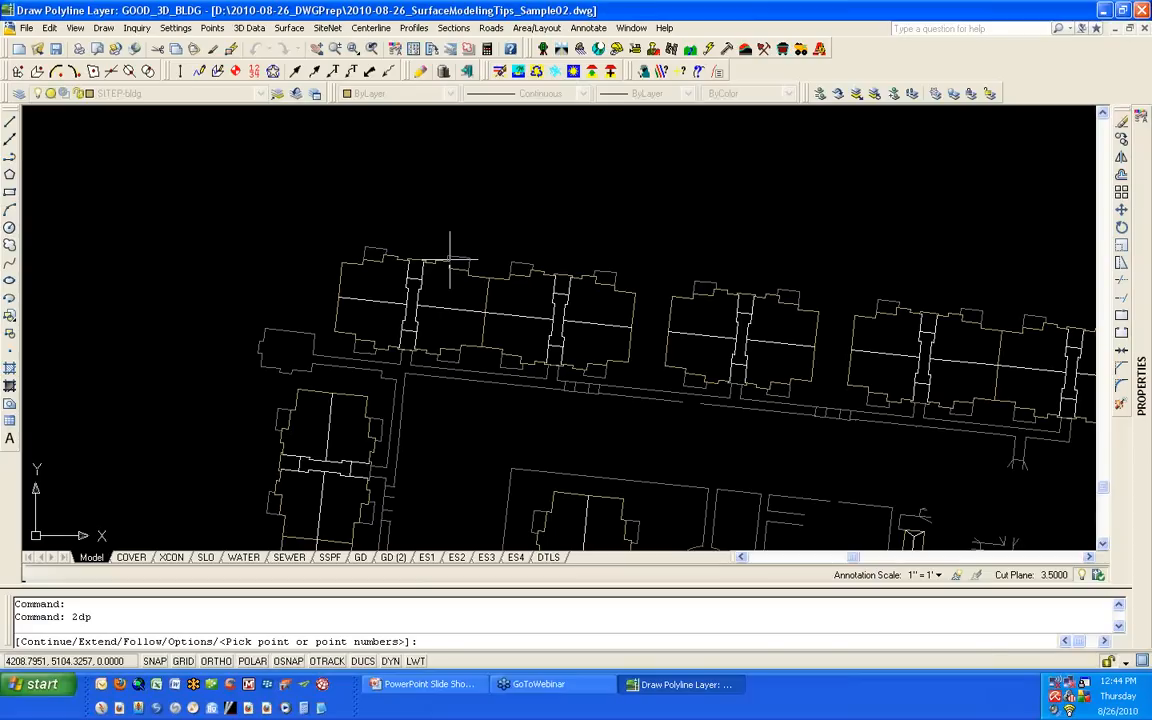
Step: Turn on object snap and try starting the polyline at the northwest building's upper-left endpoint
key(F3)
scroll(415, 258, up, 4)
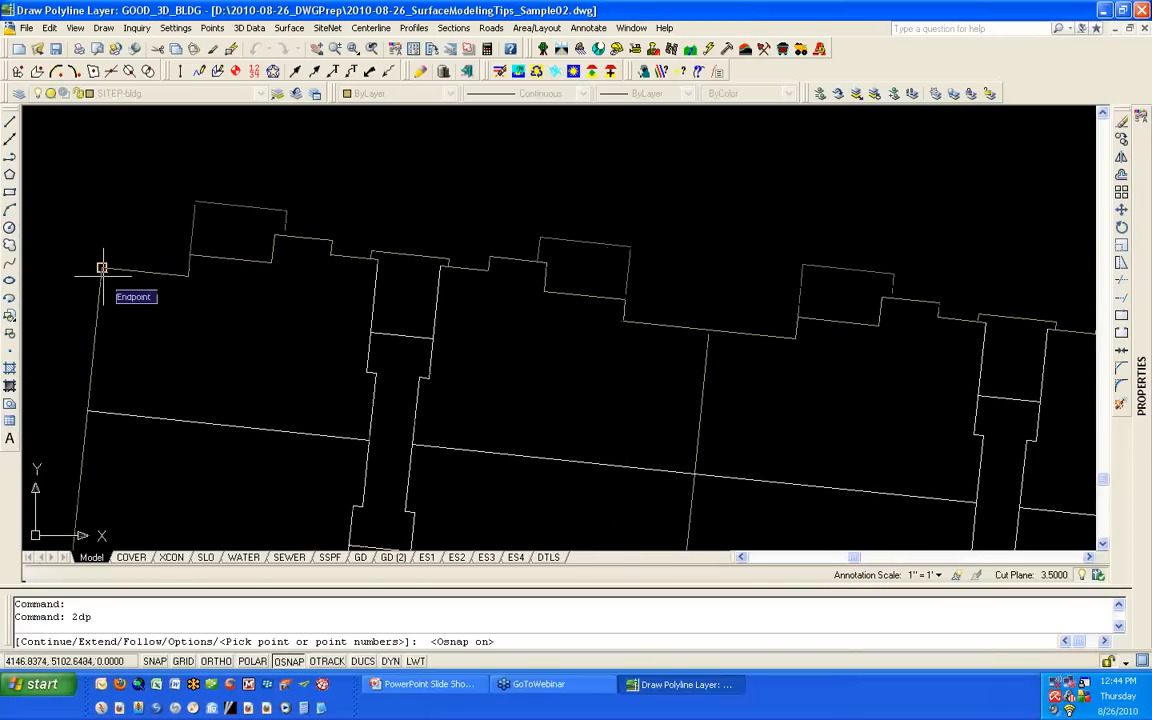
click(101, 268)
key(Return)
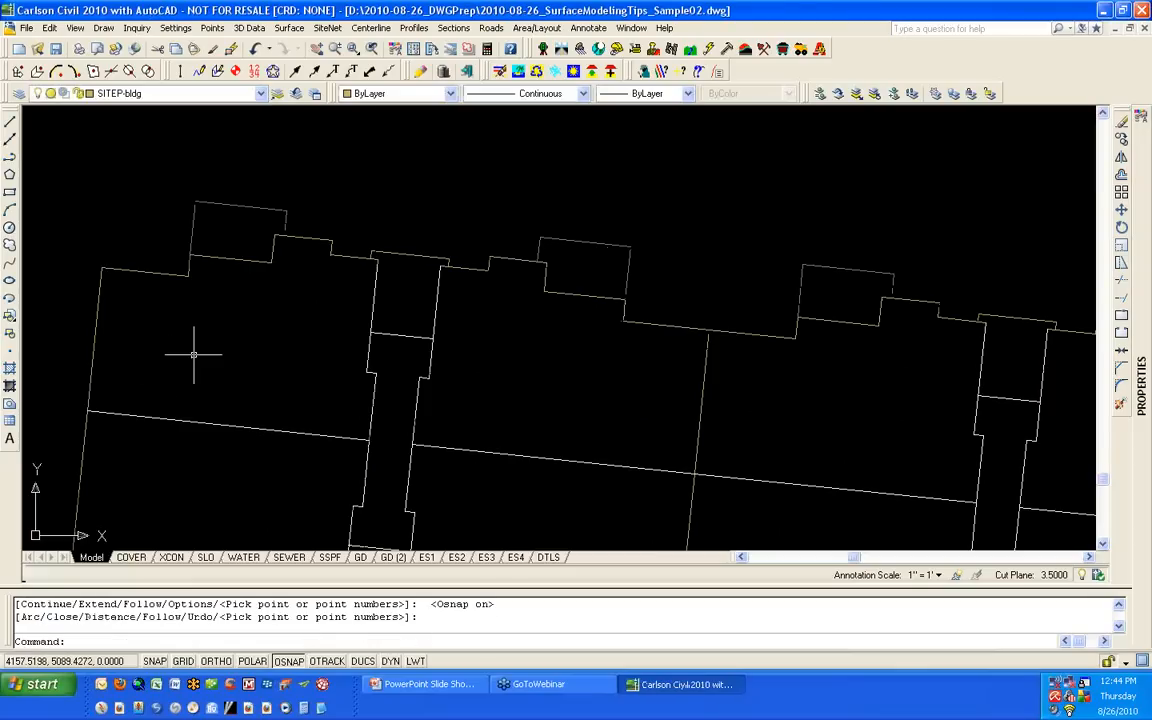
Step: Turn on the GOOD_P-SPOTELEV layer to show the spot elevations around the northwest building
click(260, 93)
scroll(185, 288, up, 3)
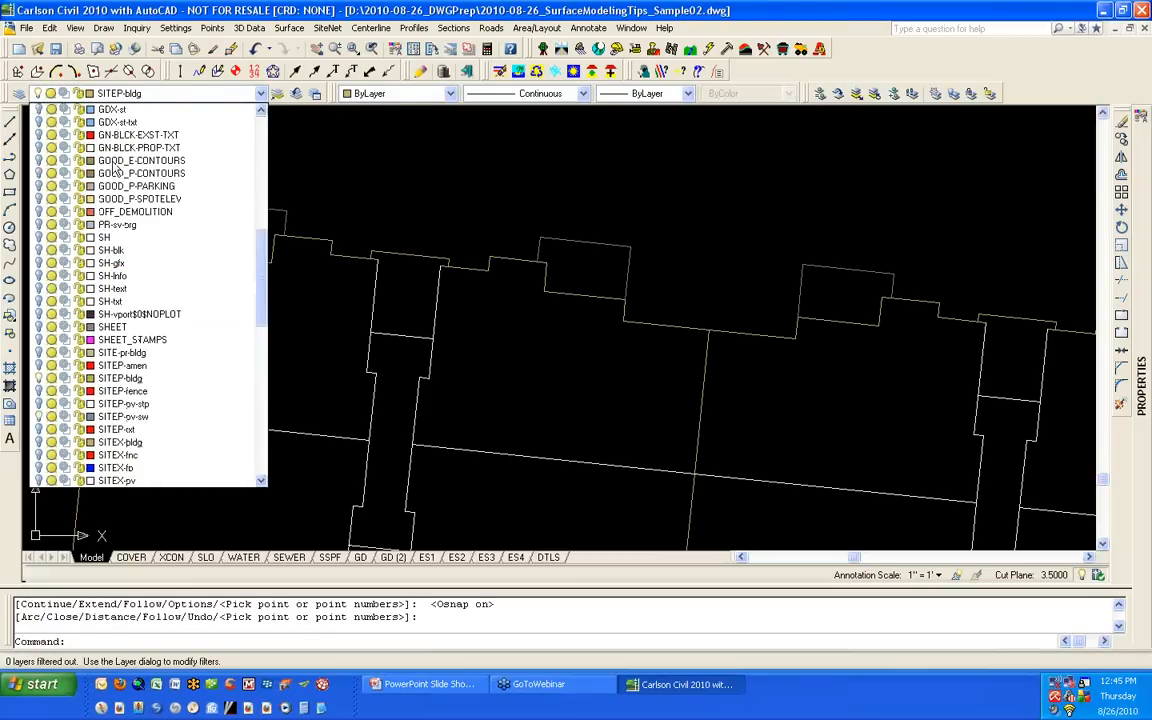
click(38, 199)
click(320, 164)
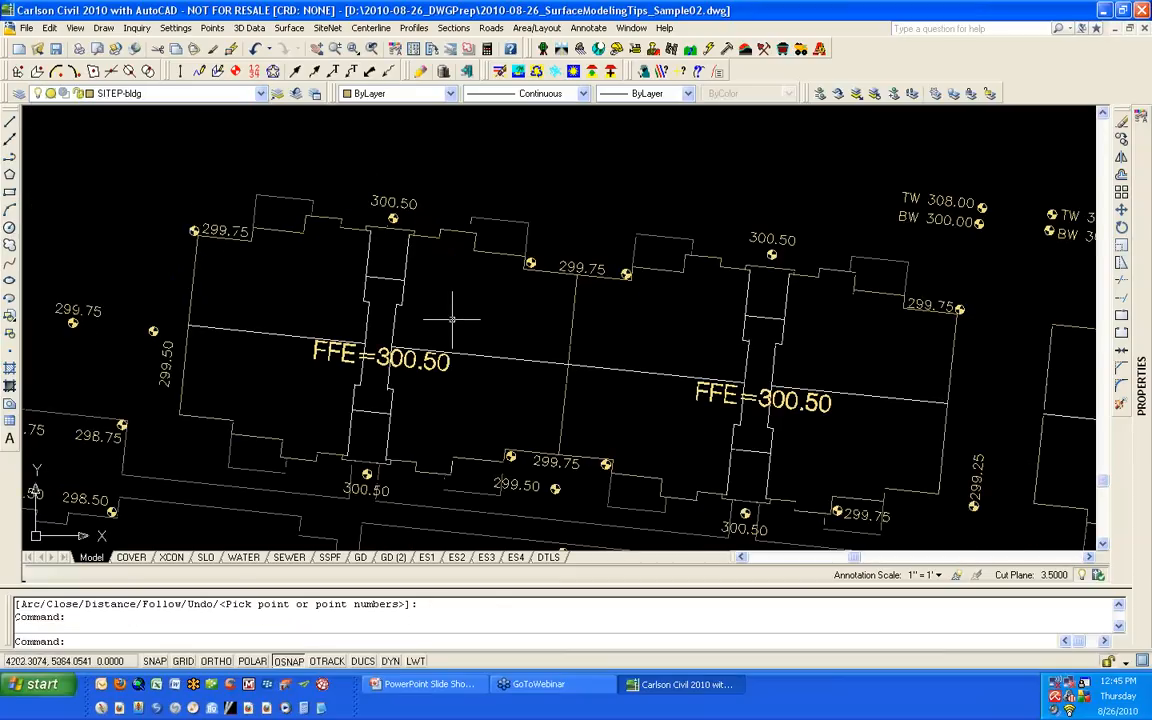
middle_drag(452, 319, 436, 307)
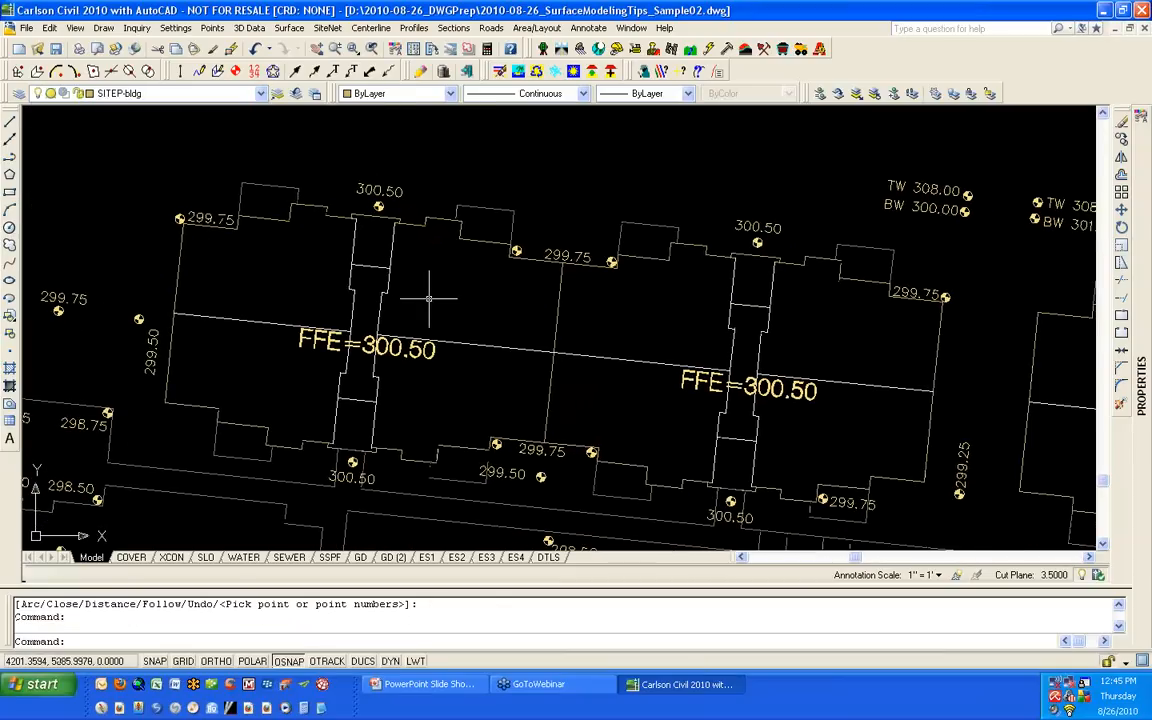
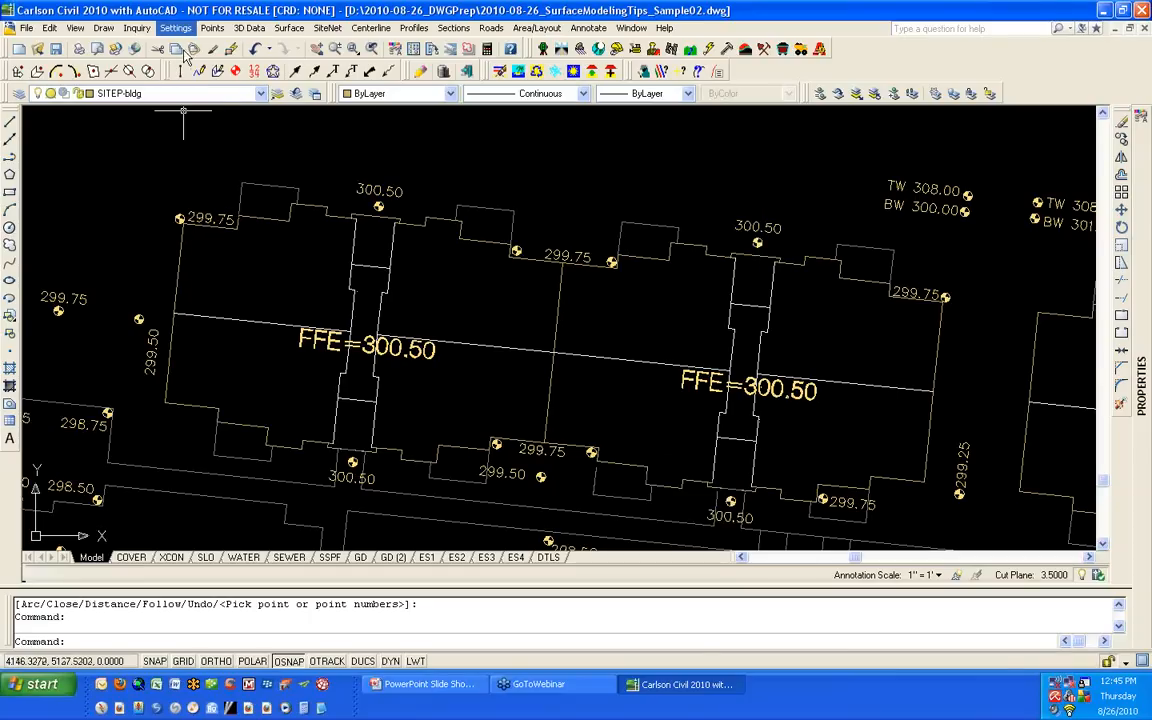
Step: Start a 2D polyline on layer GOOD_3D_BLDG and trace the north wall from the building's northwest corner to the first stairwell
click(221, 102)
click(221, 102)
click(104, 28)
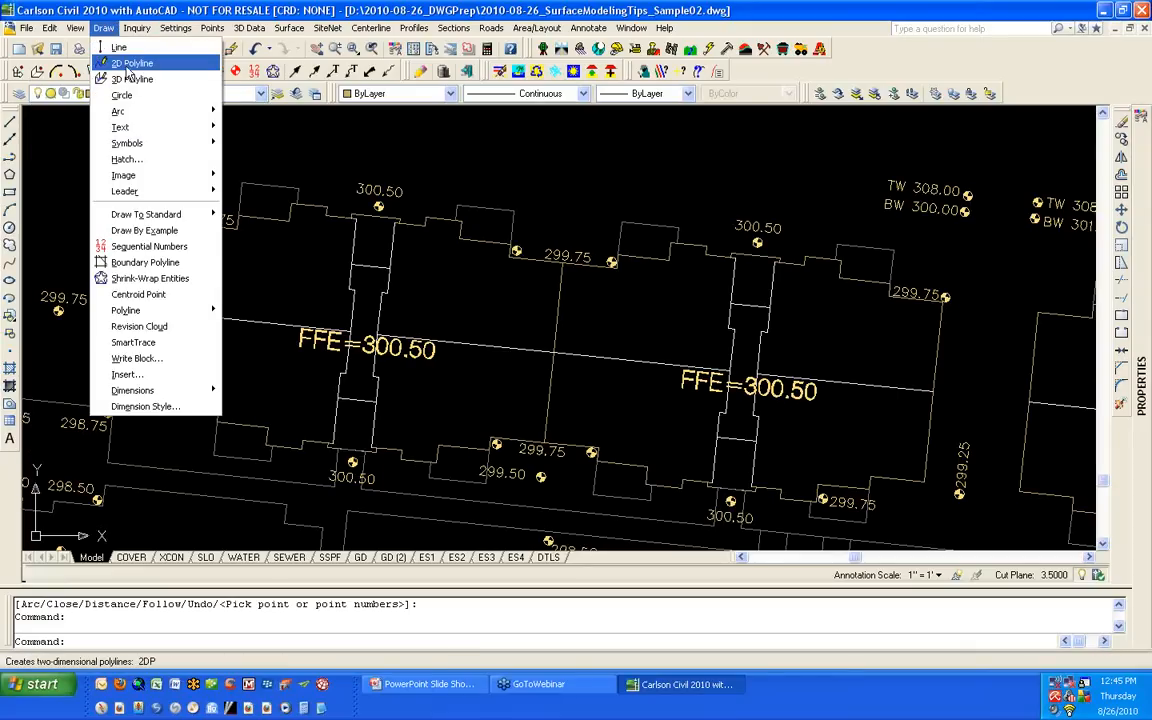
click(127, 66)
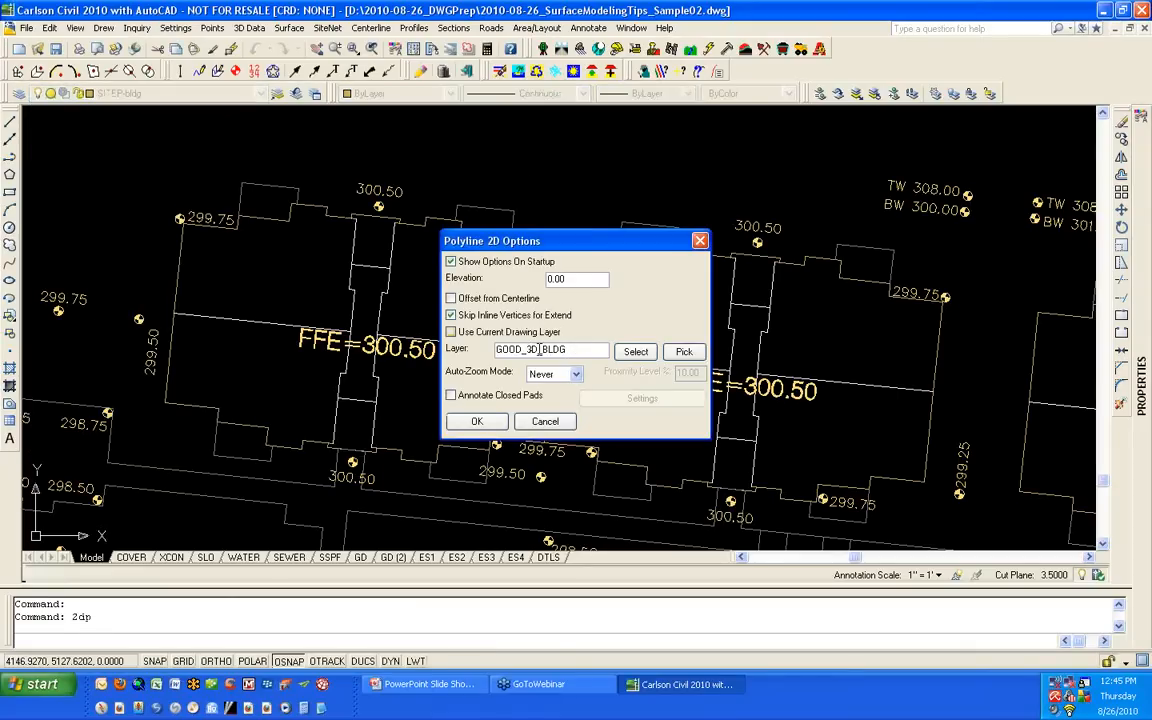
click(476, 421)
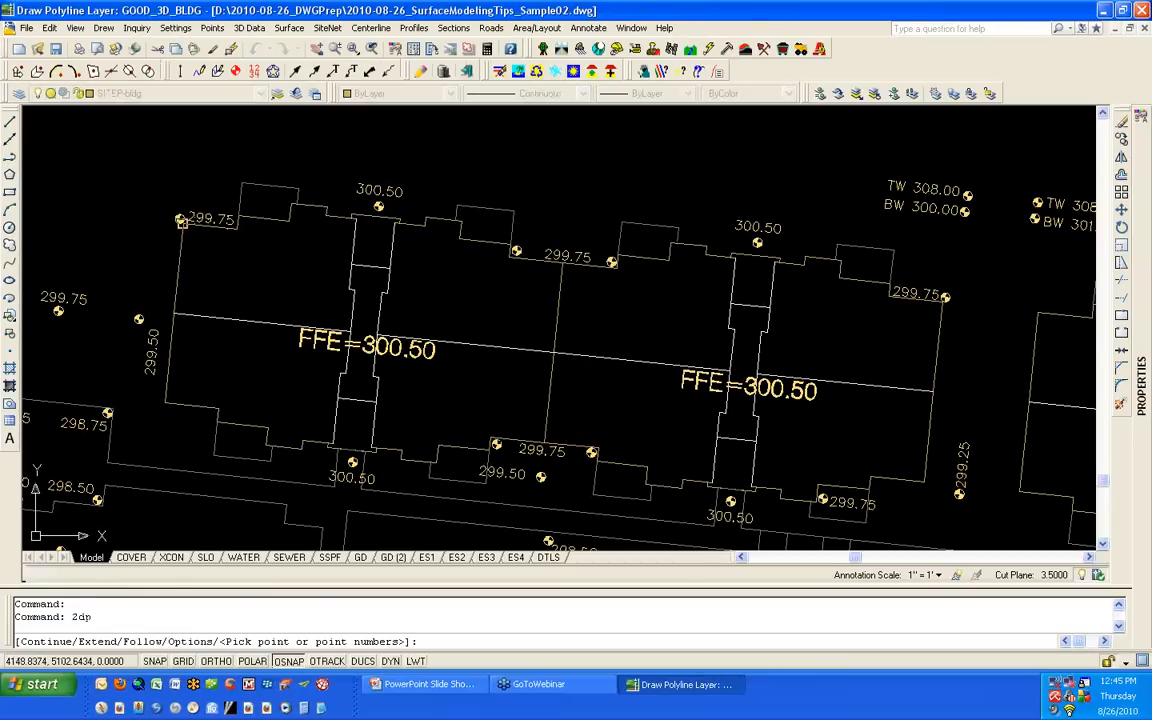
click(176, 218)
click(239, 216)
click(241, 184)
click(297, 187)
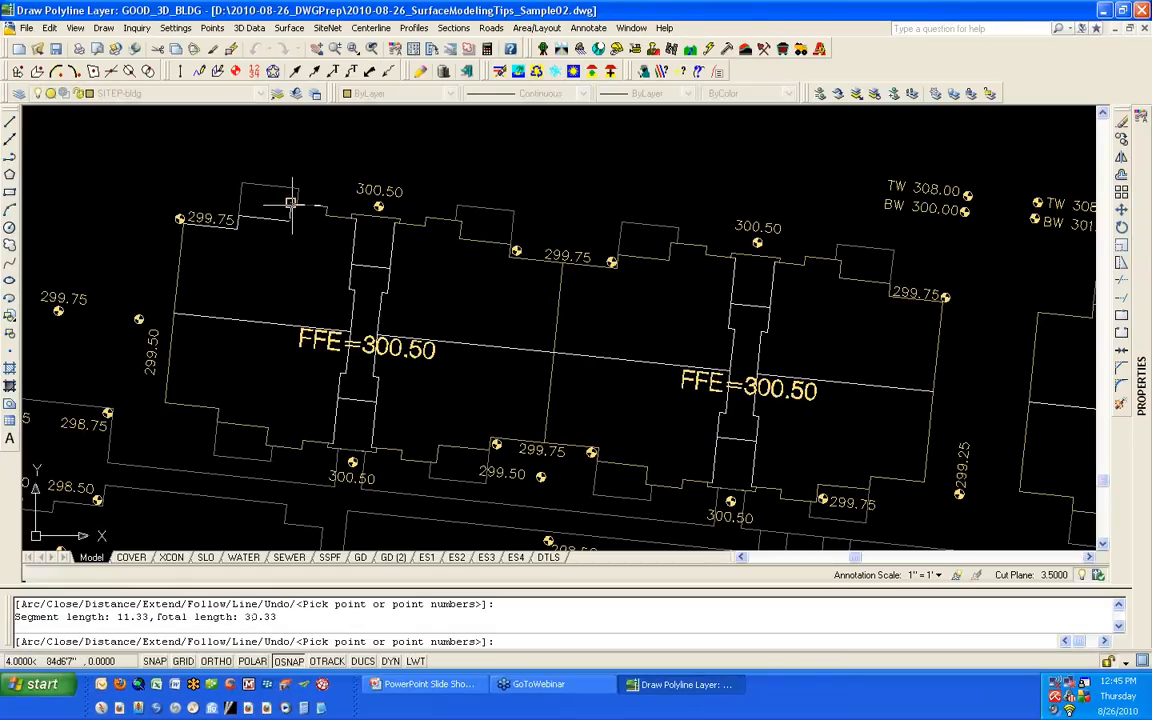
click(291, 206)
click(325, 211)
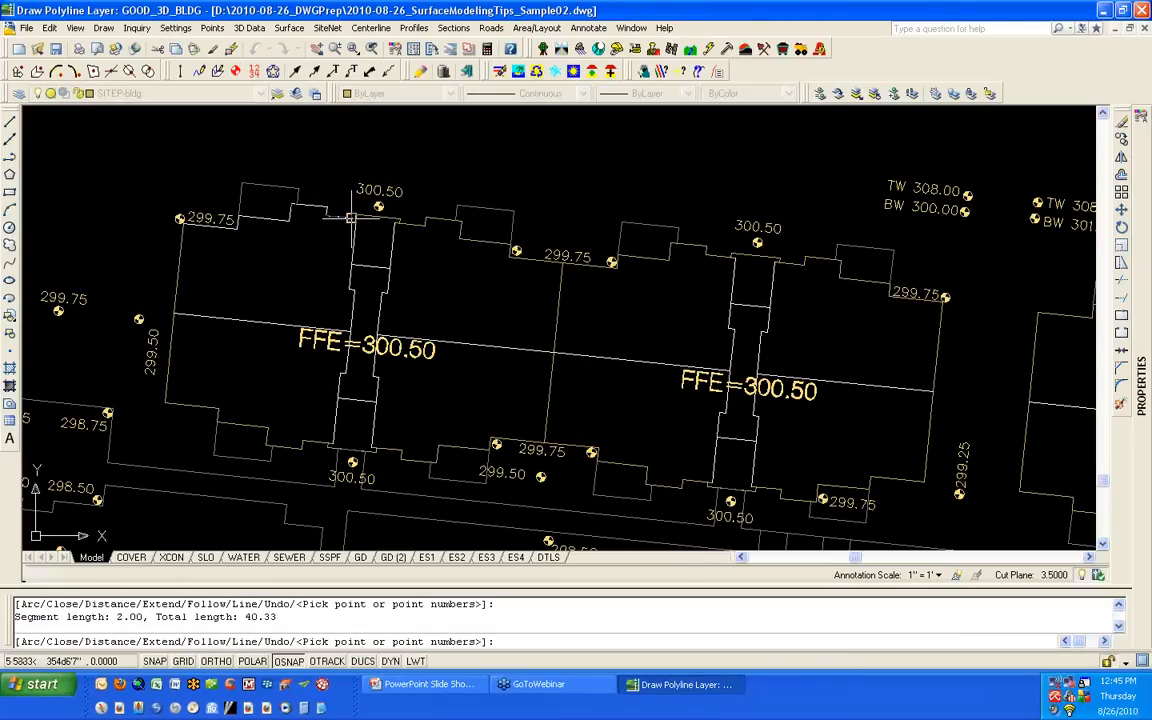
click(350, 213)
click(353, 213)
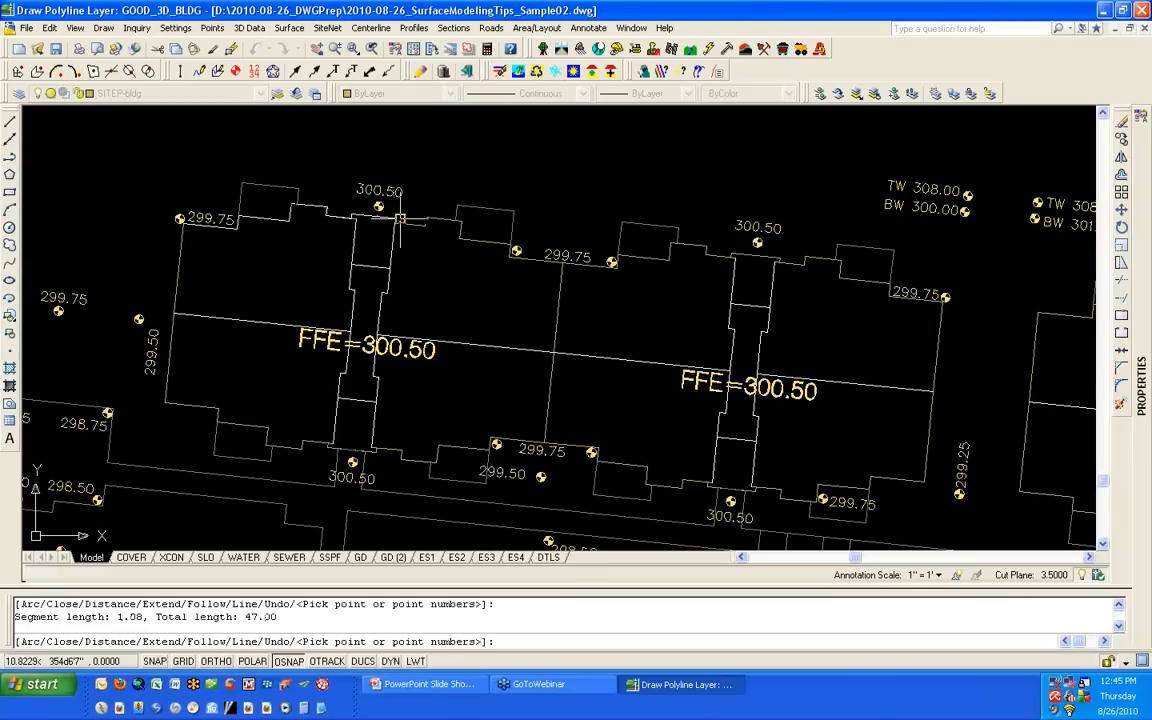
Step: Continue the outline past the first stairwell and around the wall jogs to the building's central dividing wall, correcting the mis-snapped point
click(399, 219)
click(400, 224)
click(426, 220)
click(436, 219)
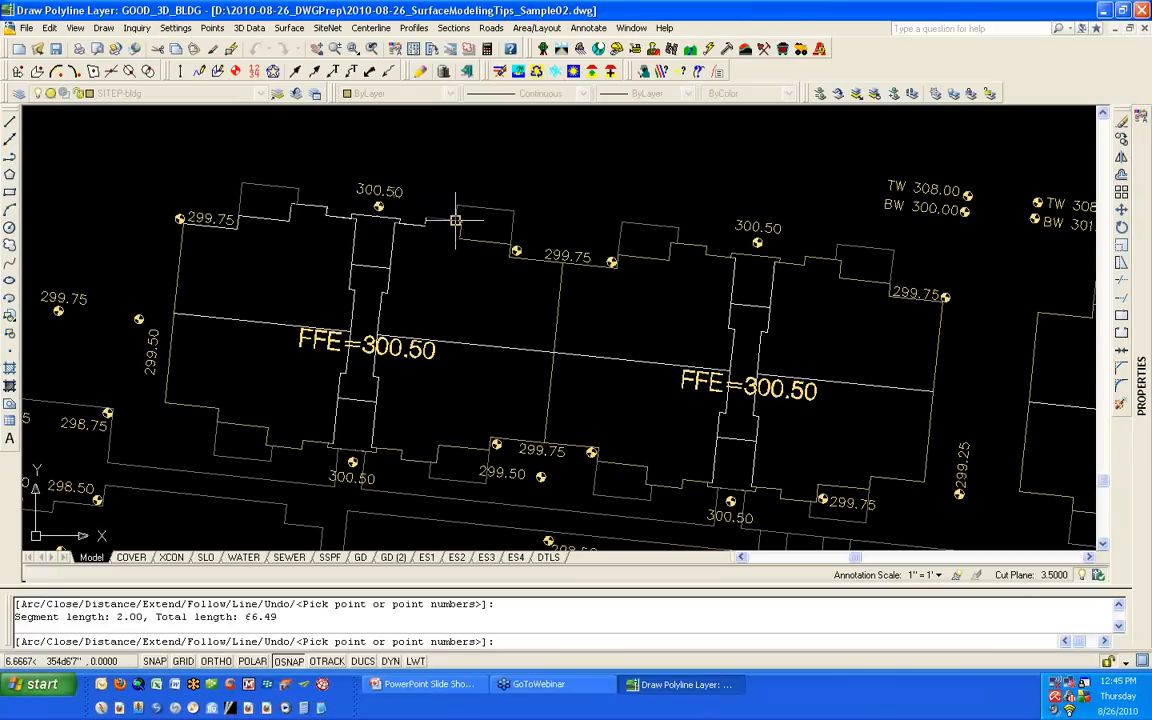
click(461, 220)
click(459, 238)
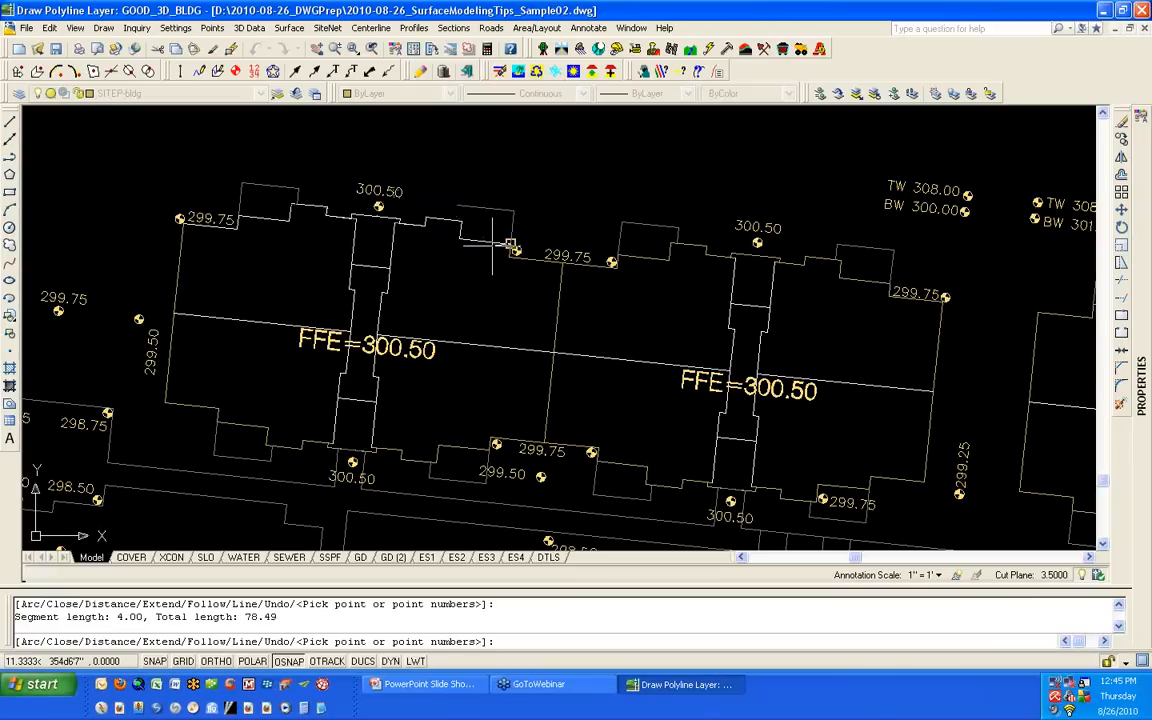
click(511, 243)
click(511, 258)
click(585, 266)
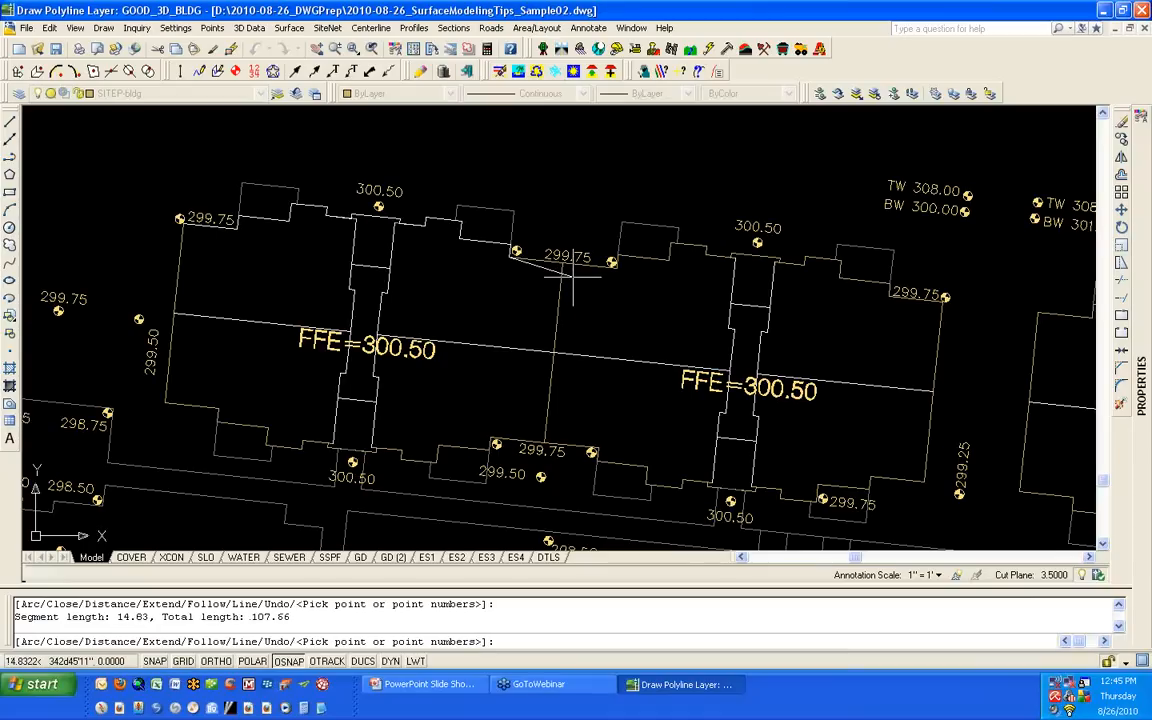
text(u)
key(Return)
click(564, 265)
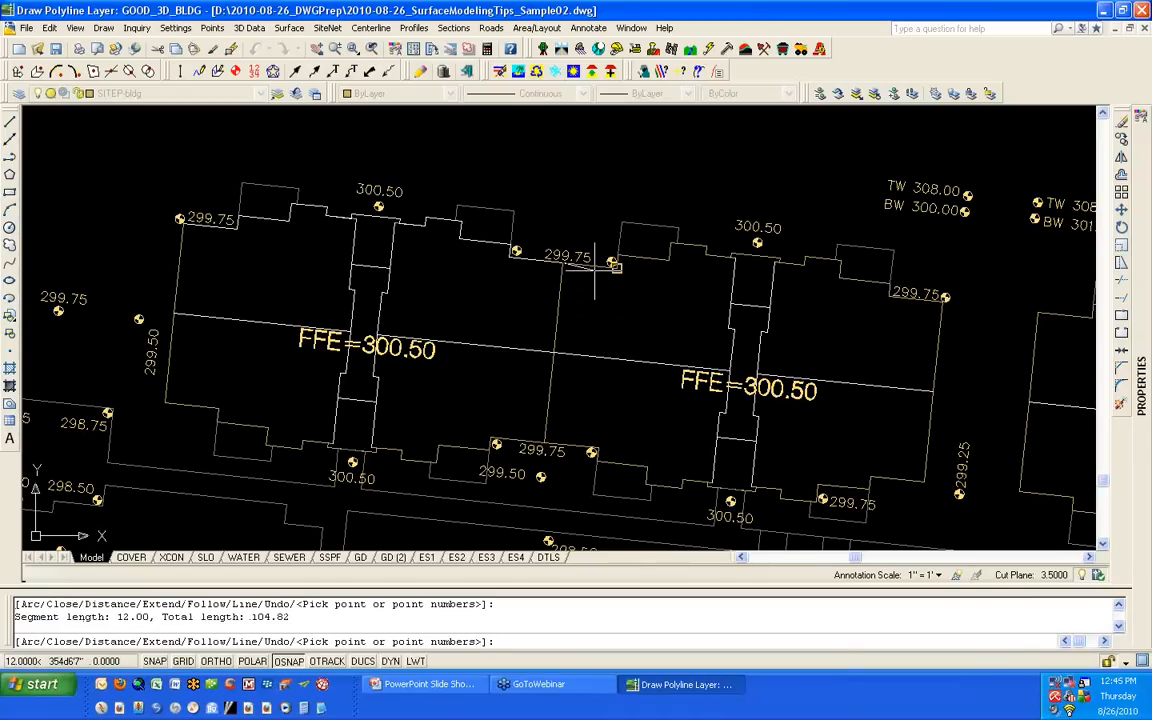
Step: Trace the north wall from the central dividing wall across the second stairwell's north edge
click(612, 265)
click(637, 254)
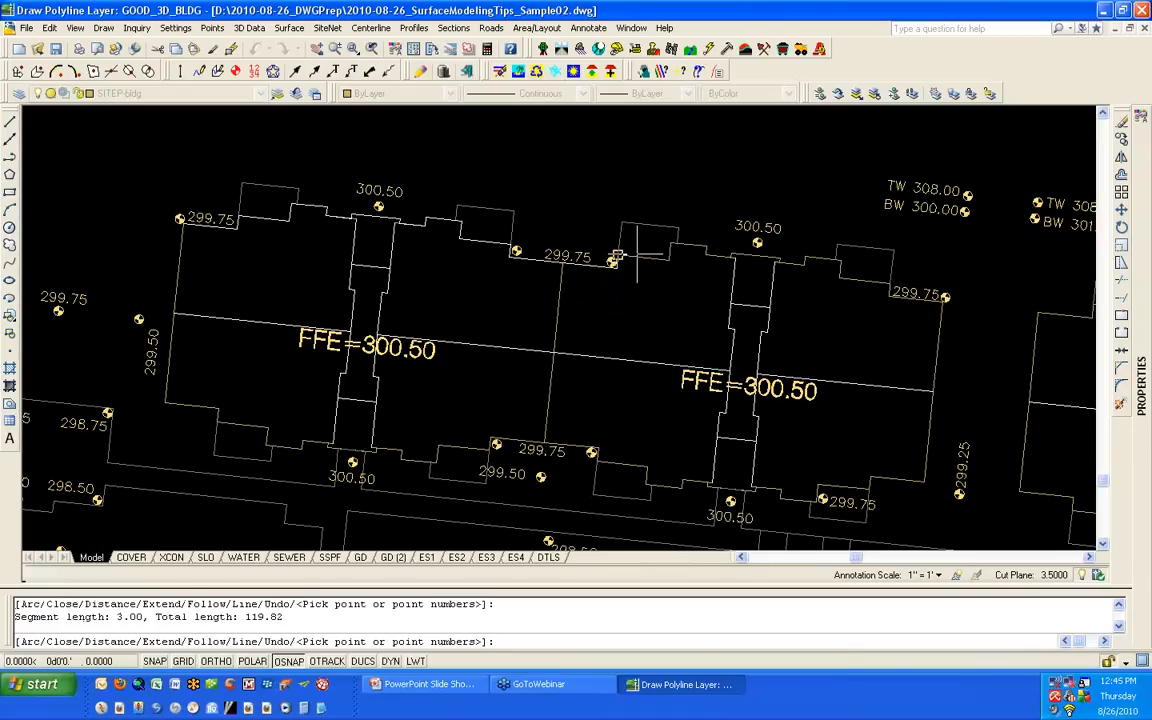
scroll(637, 254, up, 2)
click(688, 247)
click(728, 244)
click(741, 254)
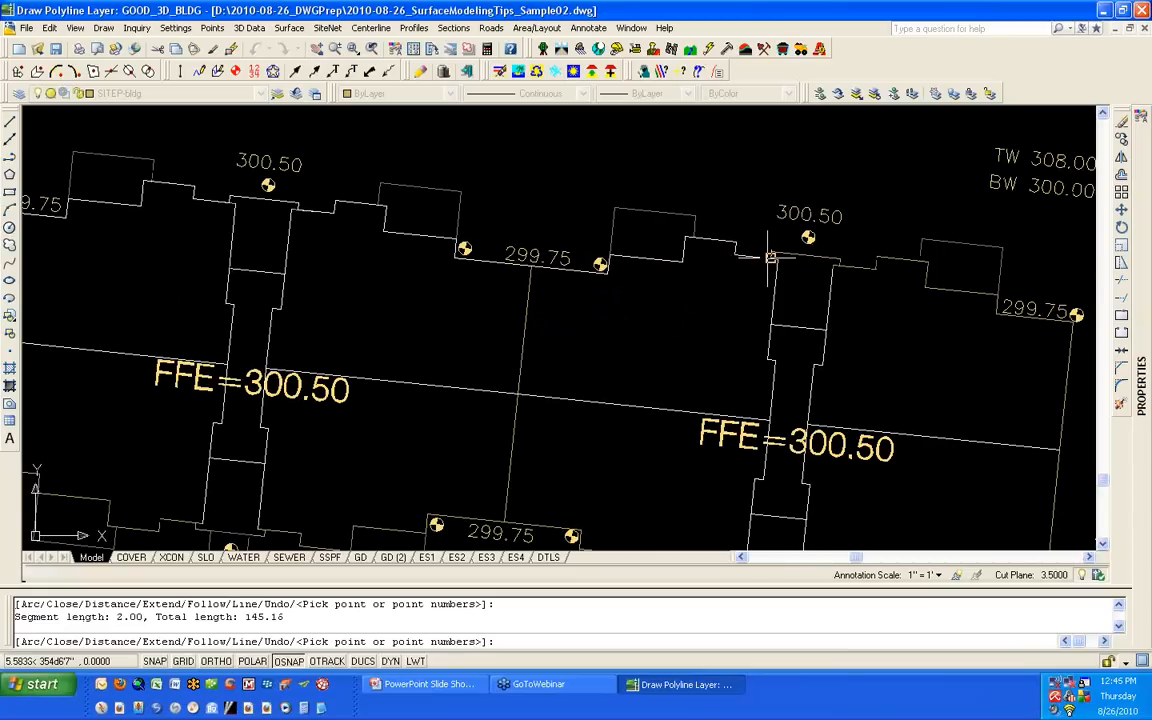
click(771, 253)
click(778, 256)
click(832, 262)
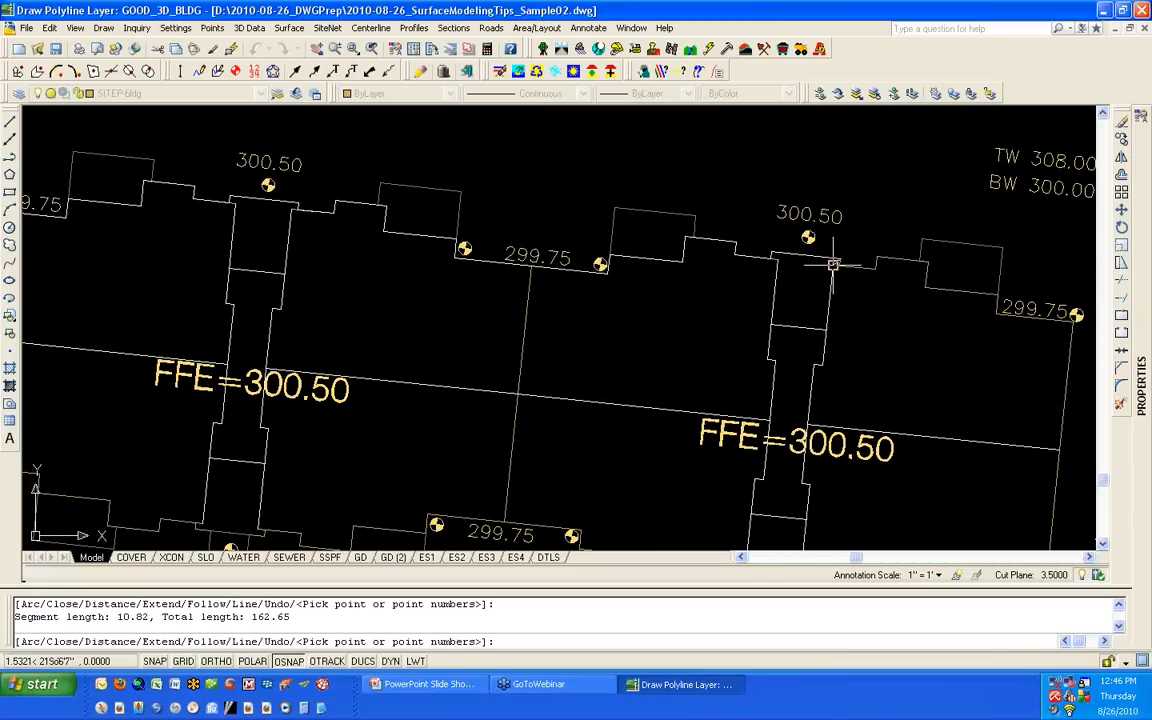
Step: Trace the remaining north wall jogs to the northeast corner and down the east wall to the unit dividing line
click(839, 264)
click(875, 267)
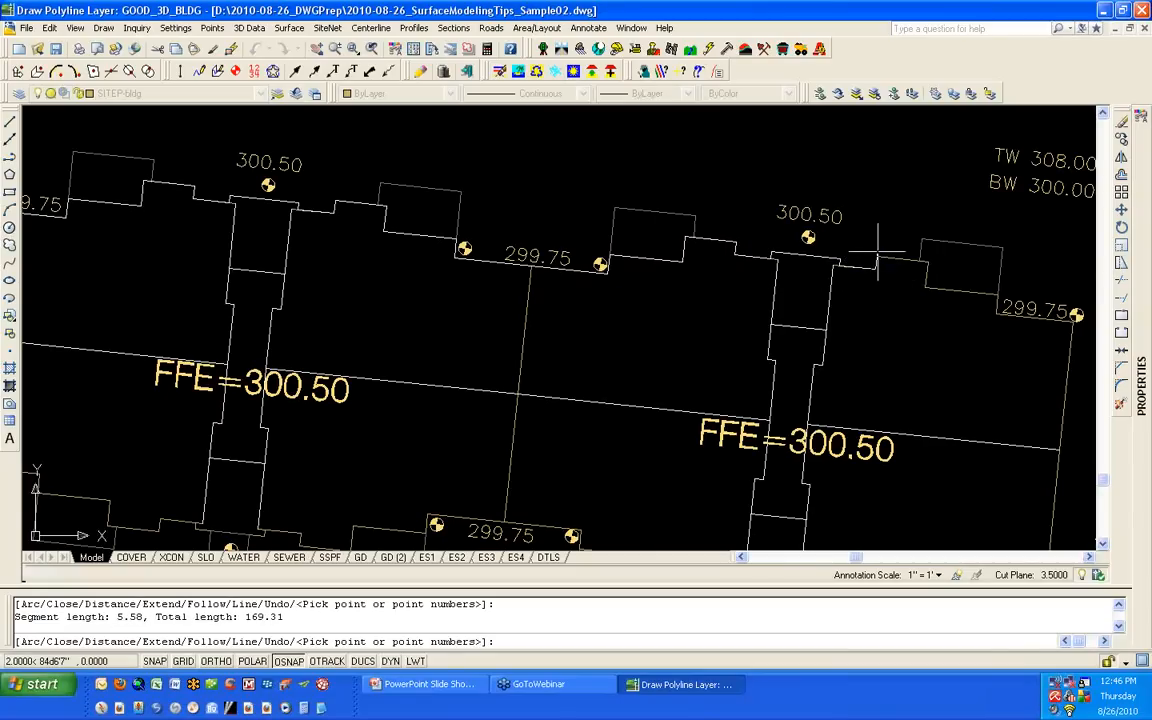
click(877, 257)
click(928, 262)
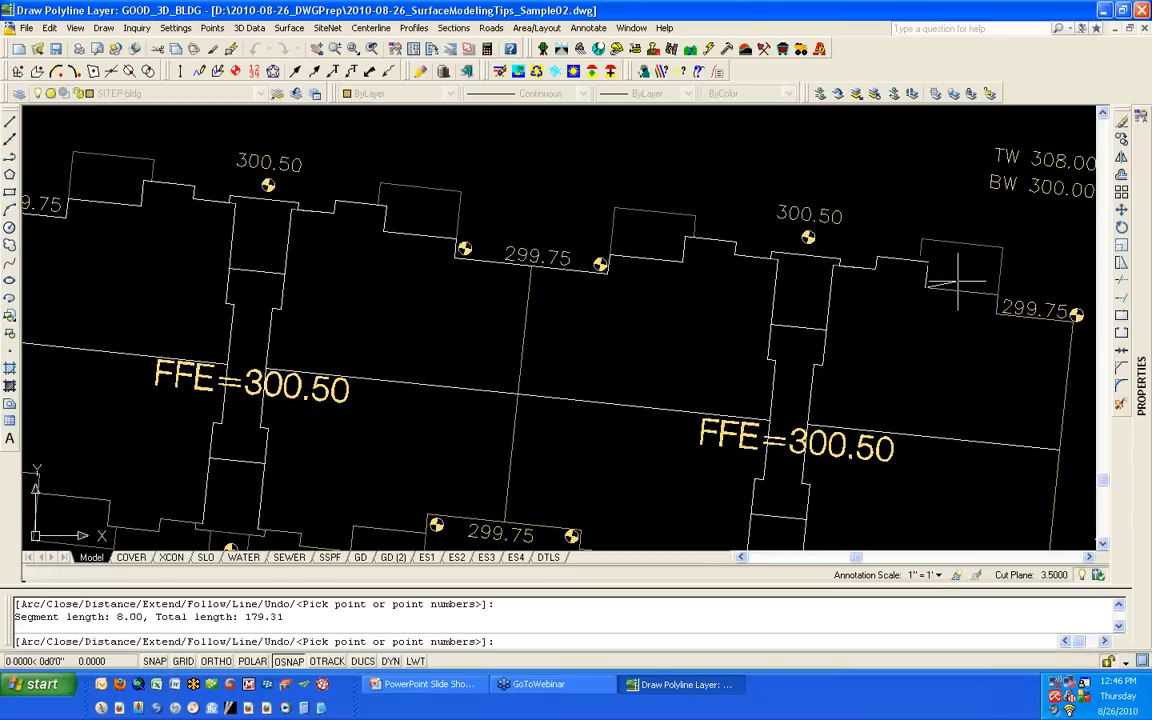
click(926, 288)
click(996, 293)
click(996, 315)
click(1073, 322)
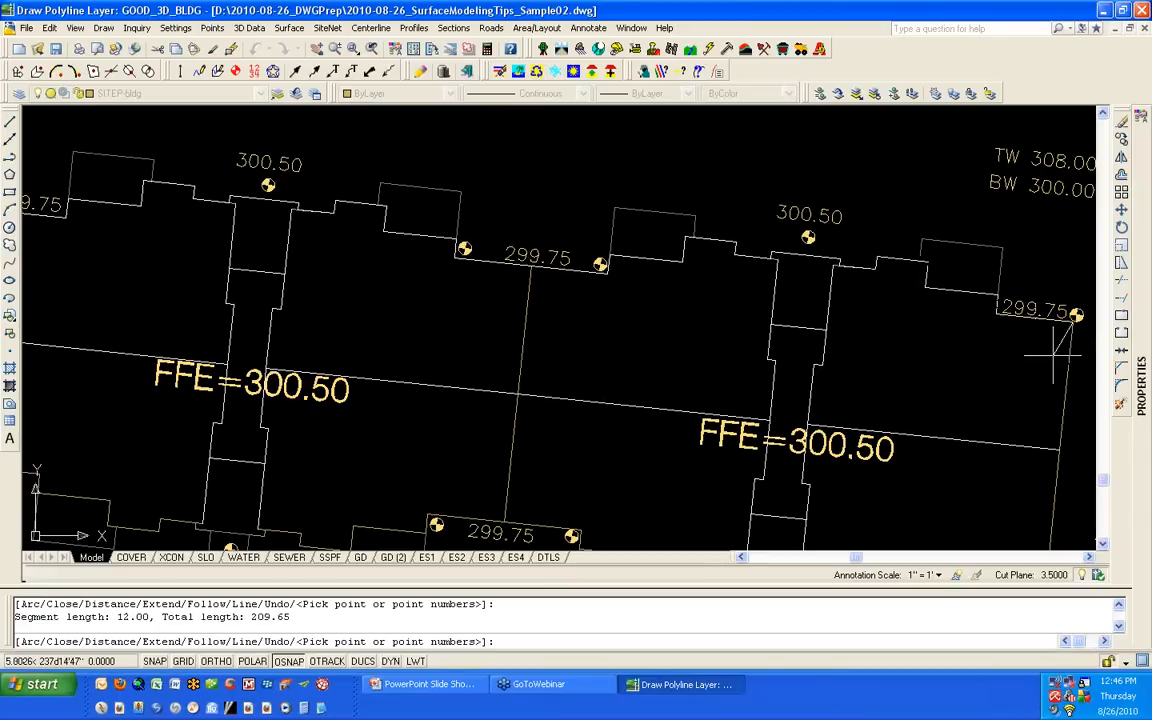
click(1059, 449)
Step: Continue the outline around the southeast corner and along the south wall jogs to the second stairwell's southeast corner
scroll(984, 430, down, 3)
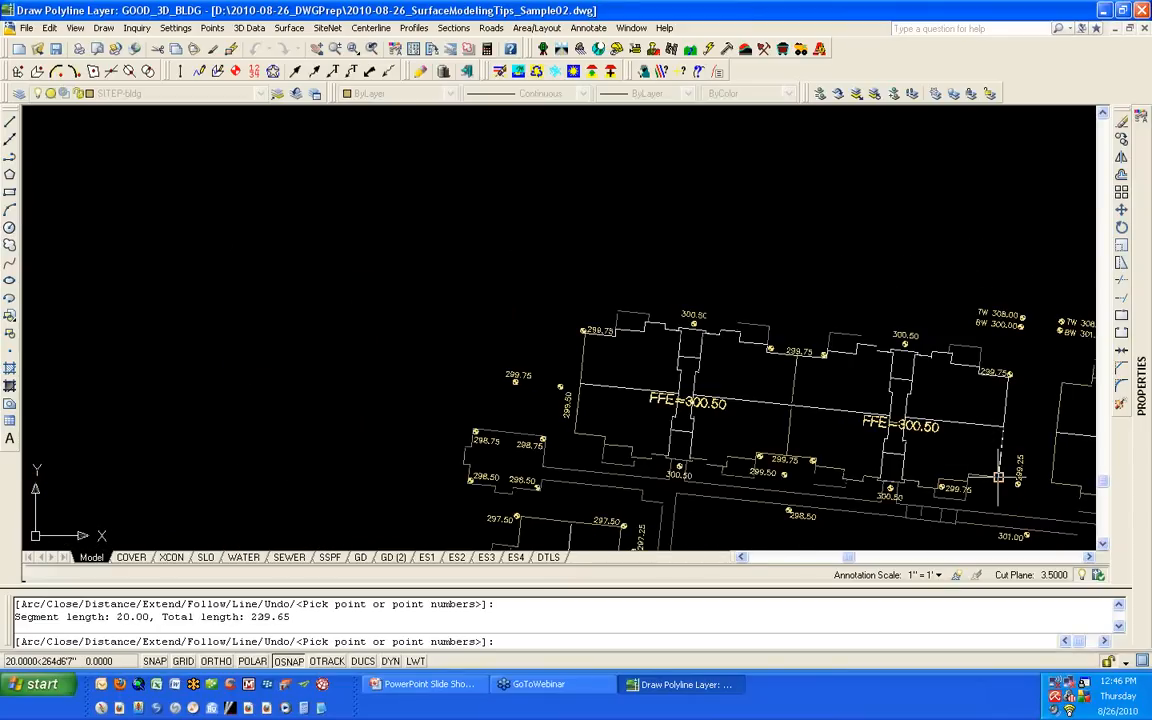
scroll(905, 460, up, 4)
click(909, 471)
click(908, 492)
click(825, 485)
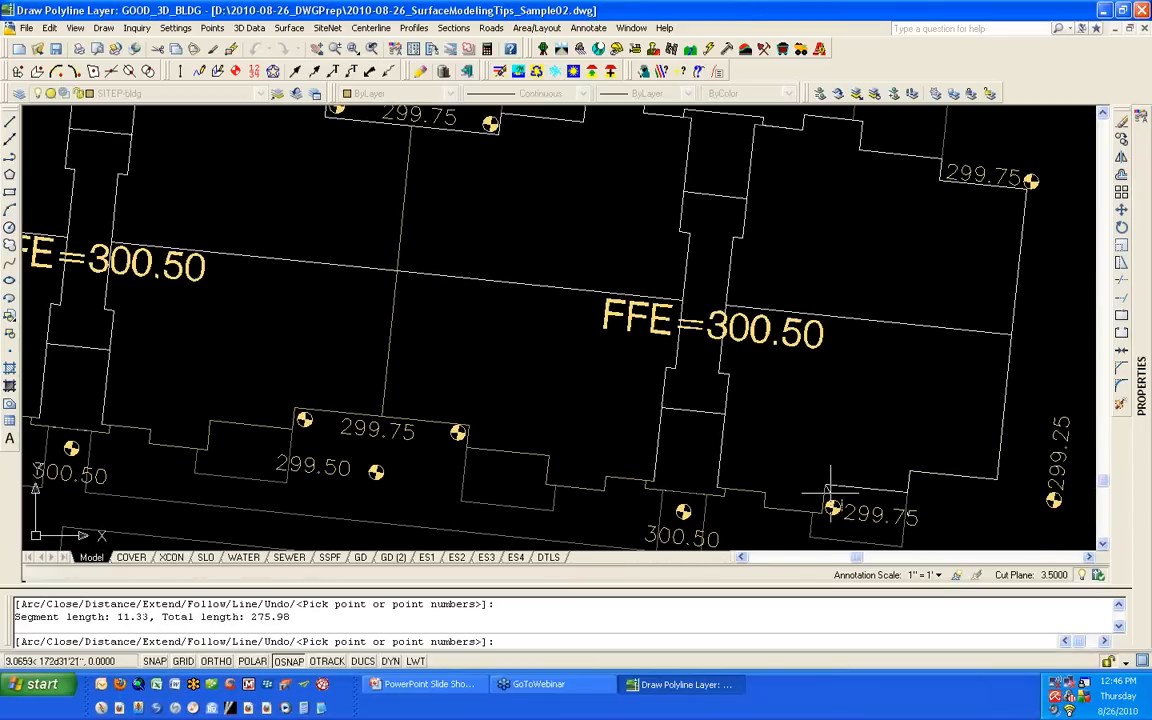
click(822, 513)
click(765, 508)
click(766, 493)
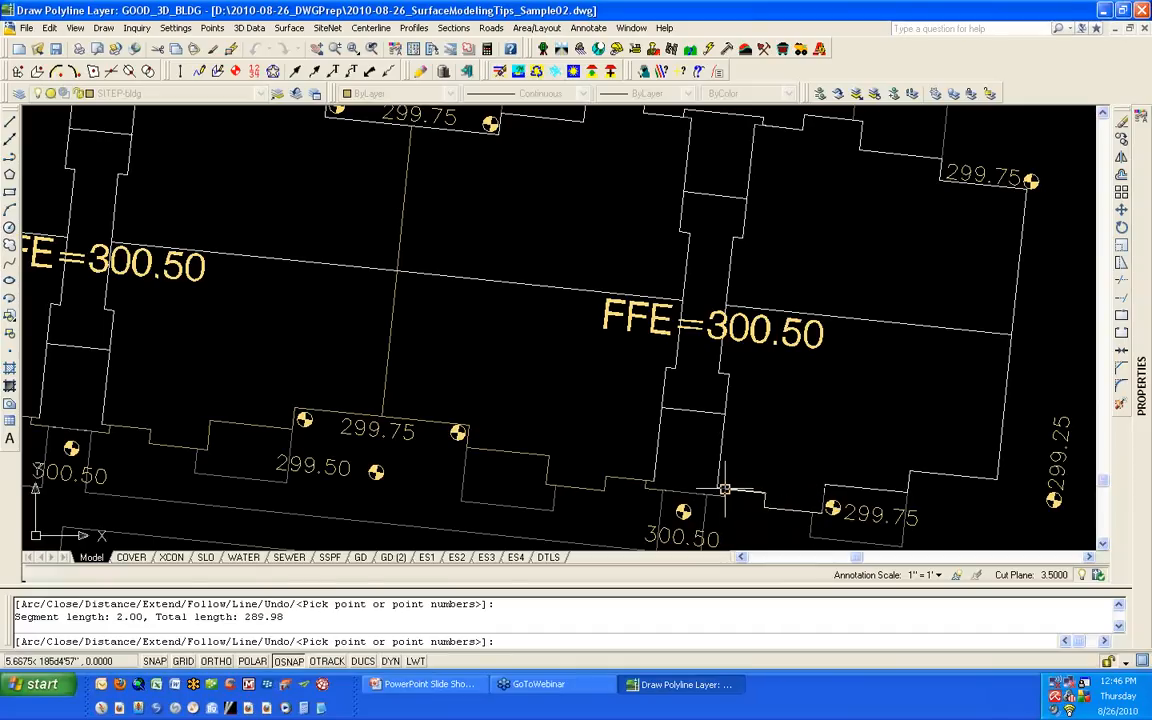
click(725, 489)
click(724, 496)
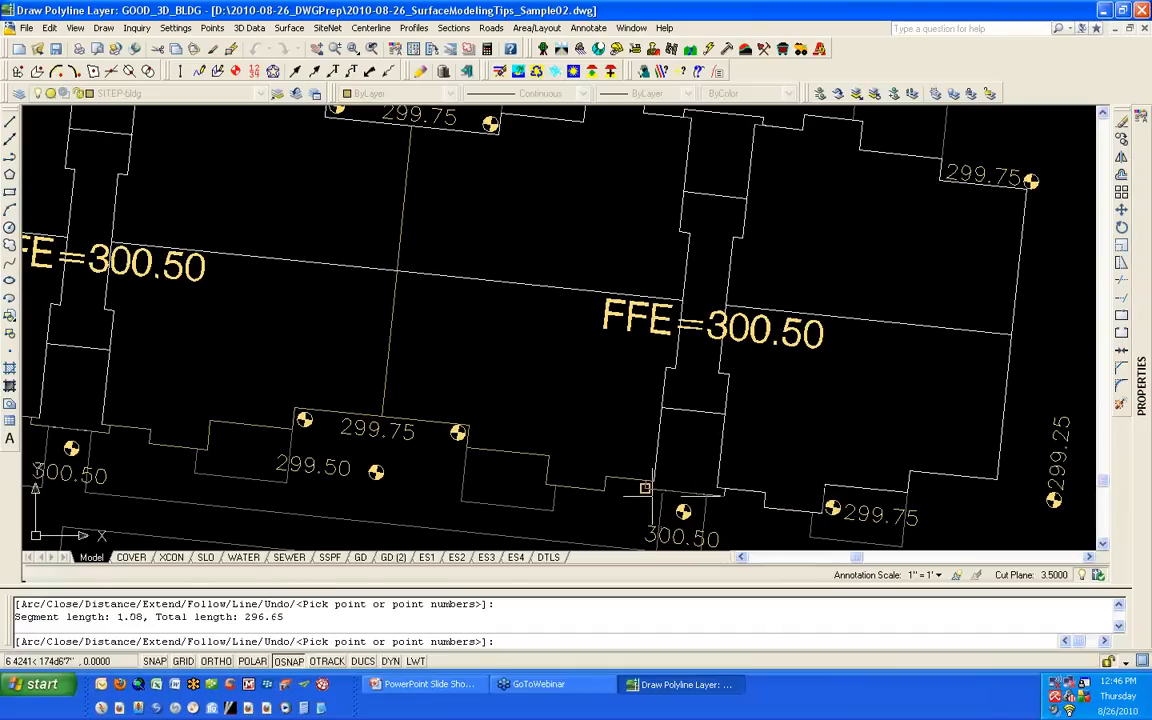
Step: Trace the outline across the second stairwell's south edge and along the south wall jogs to the central dividing wall
click(645, 488)
click(604, 490)
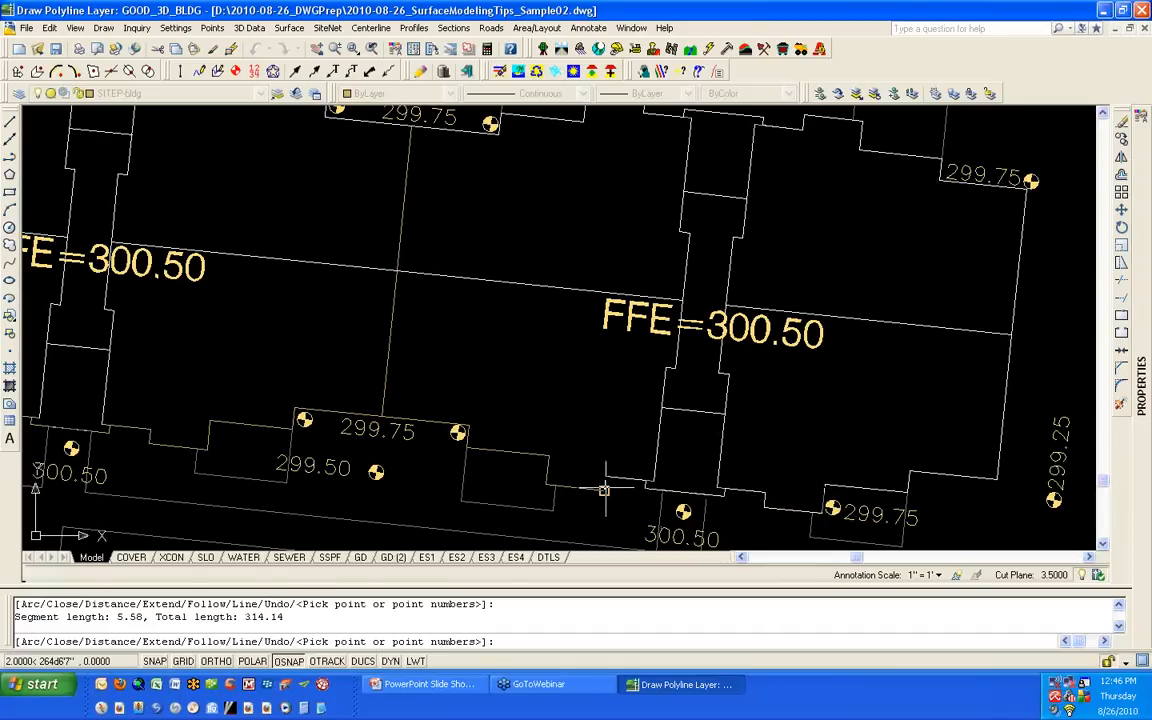
click(604, 477)
click(547, 485)
click(549, 456)
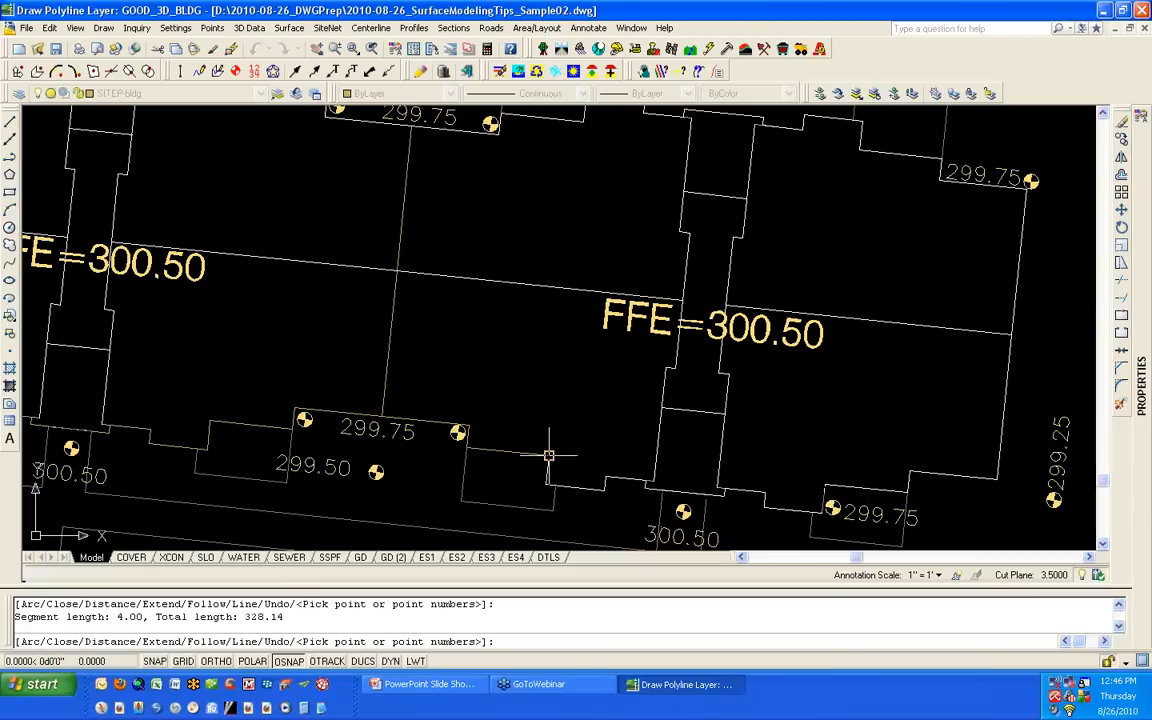
click(467, 447)
click(461, 428)
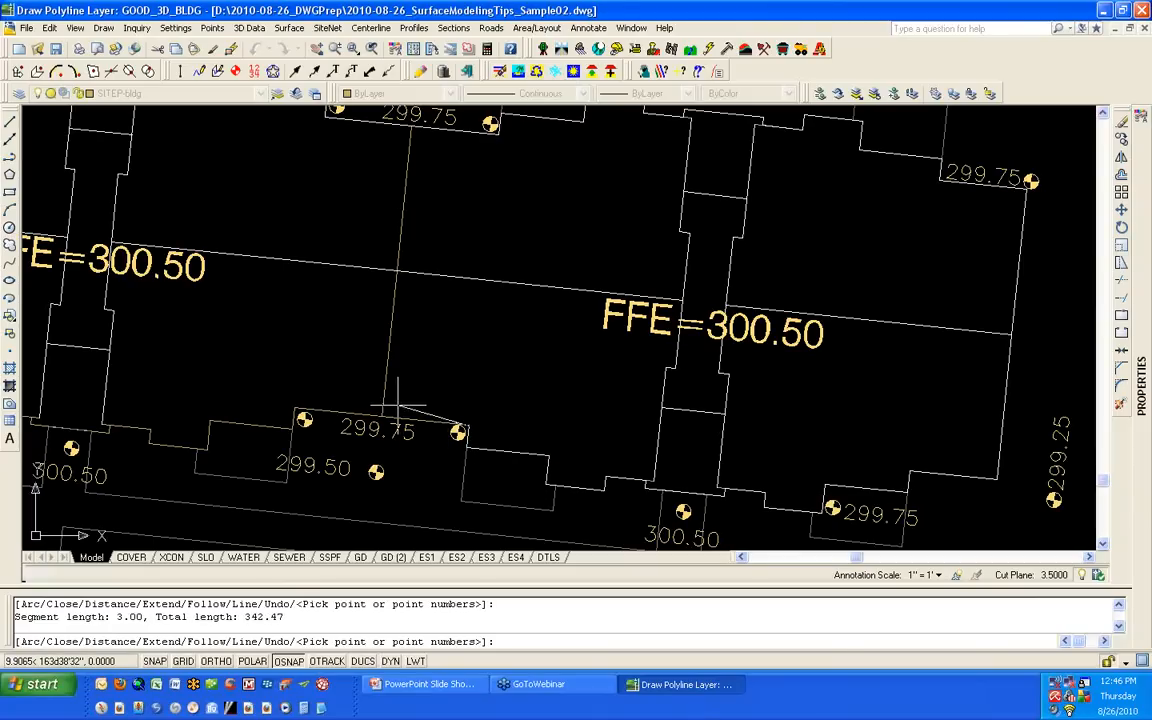
click(380, 420)
Step: Continue the outline from the central dividing wall along the south wall jogs to the first stairwell's southeast corner
click(294, 408)
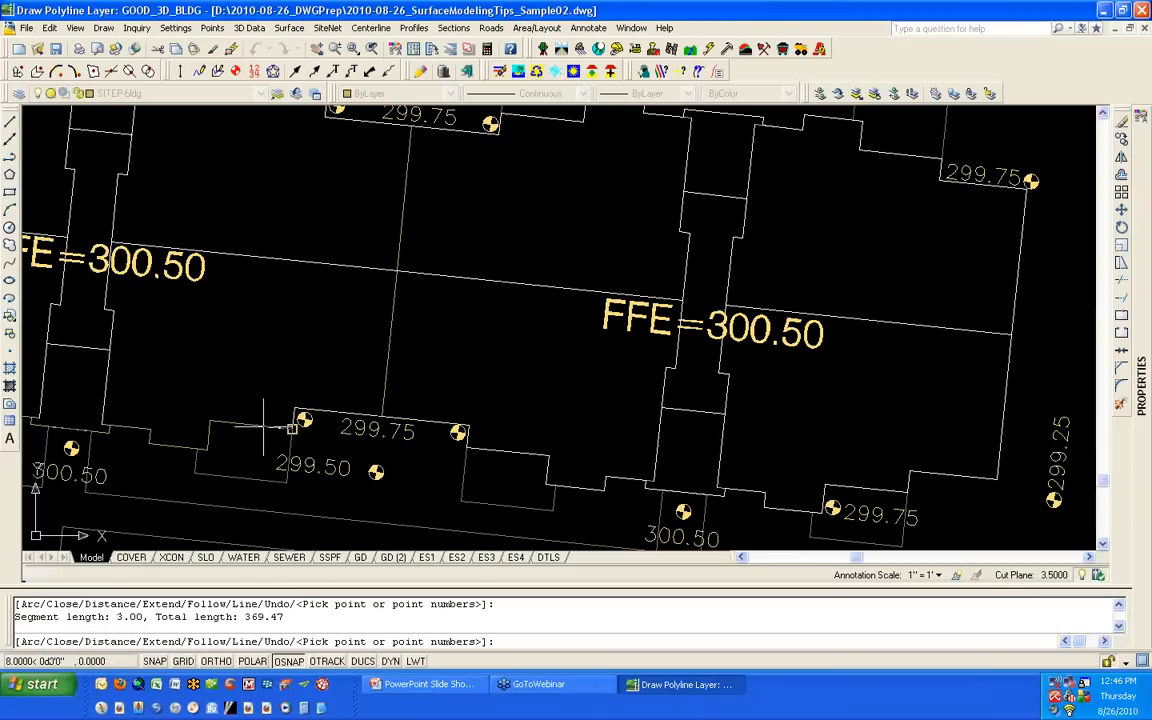
click(208, 420)
click(208, 448)
click(150, 440)
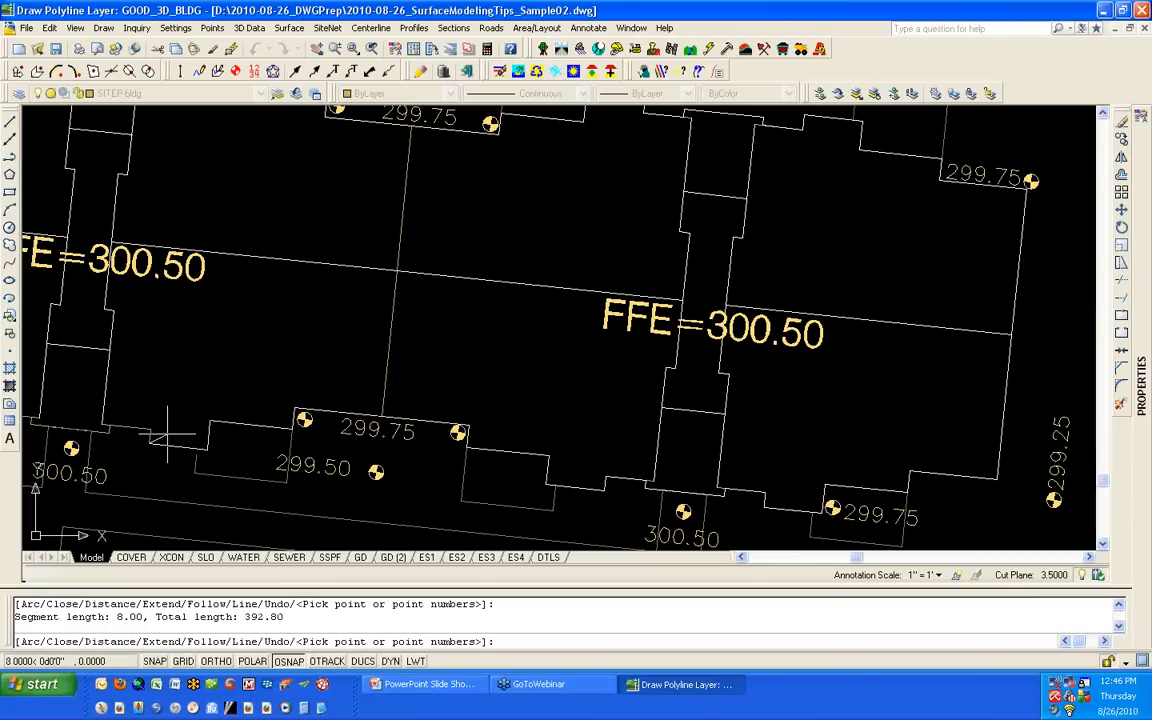
click(150, 428)
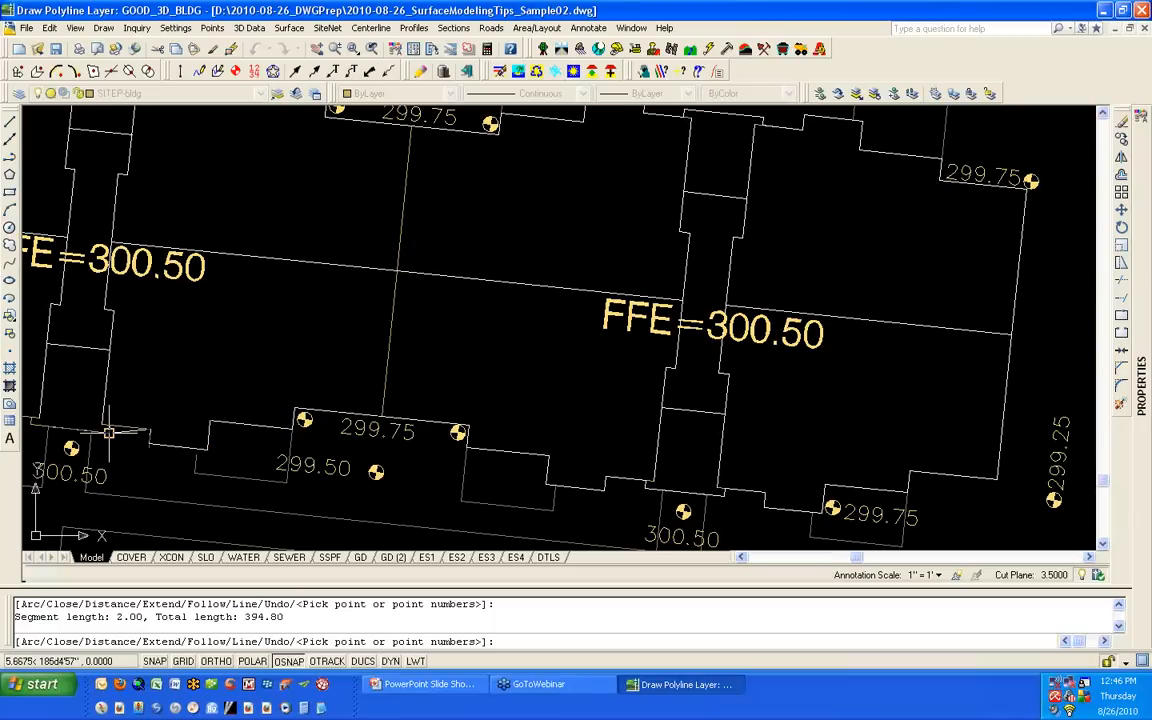
click(109, 425)
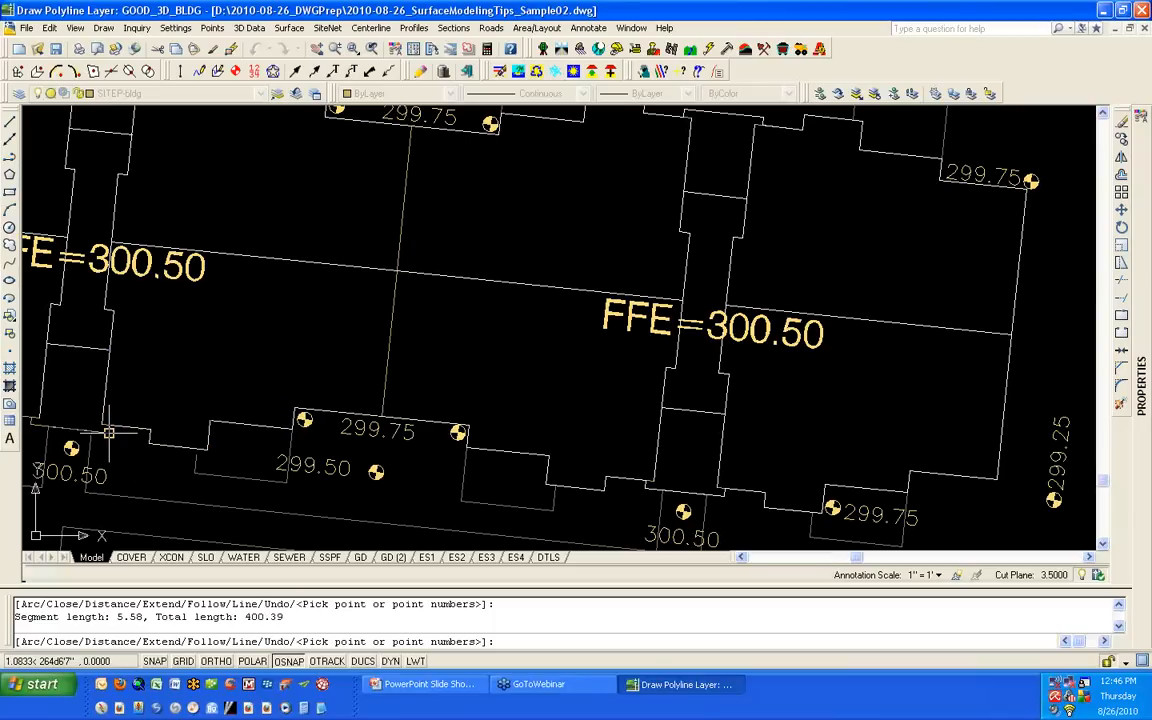
click(109, 433)
Step: Trace the first stairwell's south edge and the small wall jog just west of it
scroll(120, 438, down, 2)
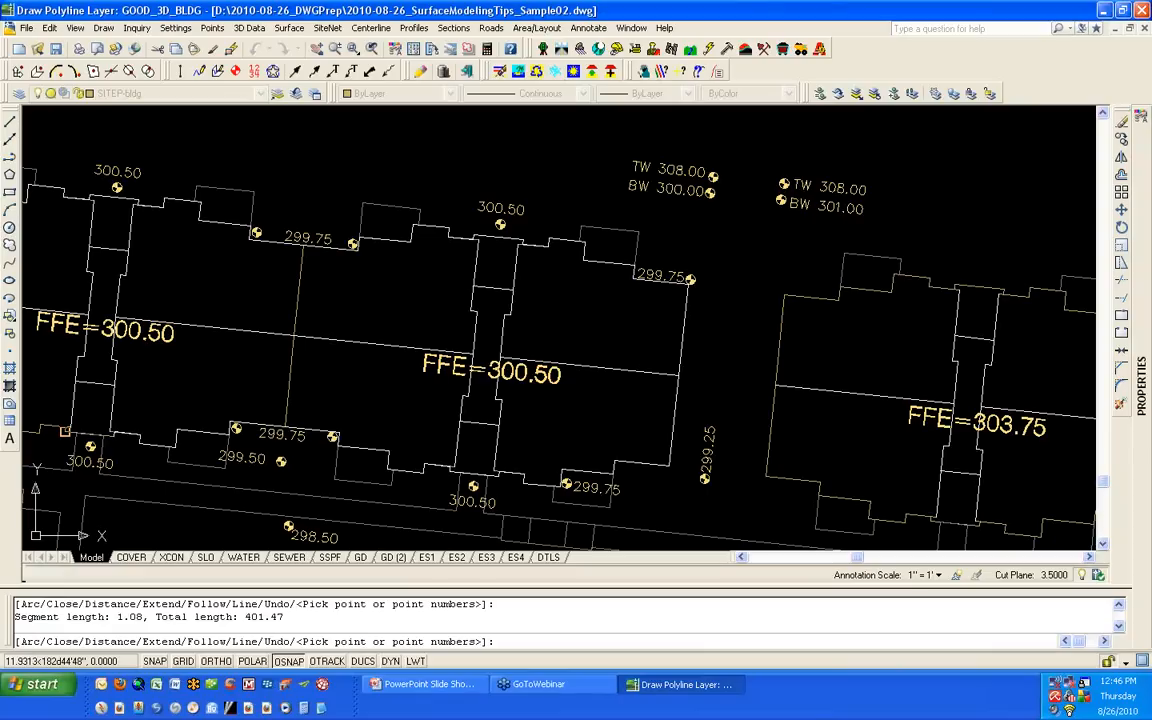
click(62, 440)
middle_drag(61, 440, 296, 433)
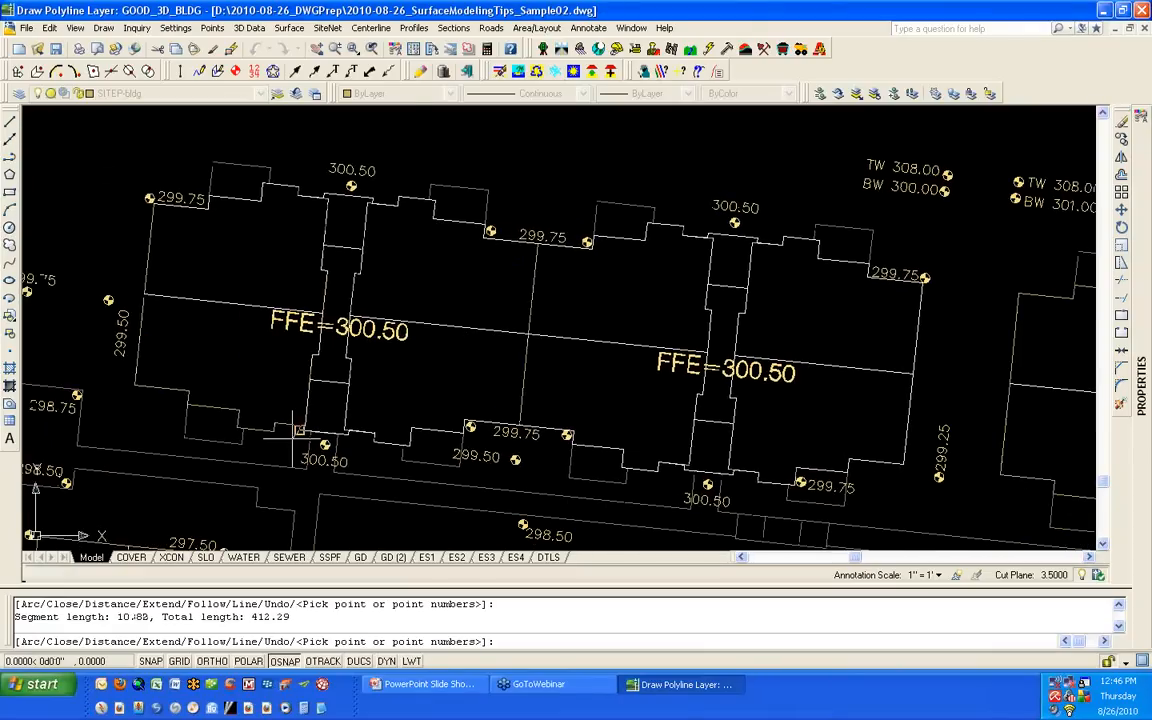
scroll(292, 431, up, 3)
click(337, 404)
click(233, 392)
click(230, 428)
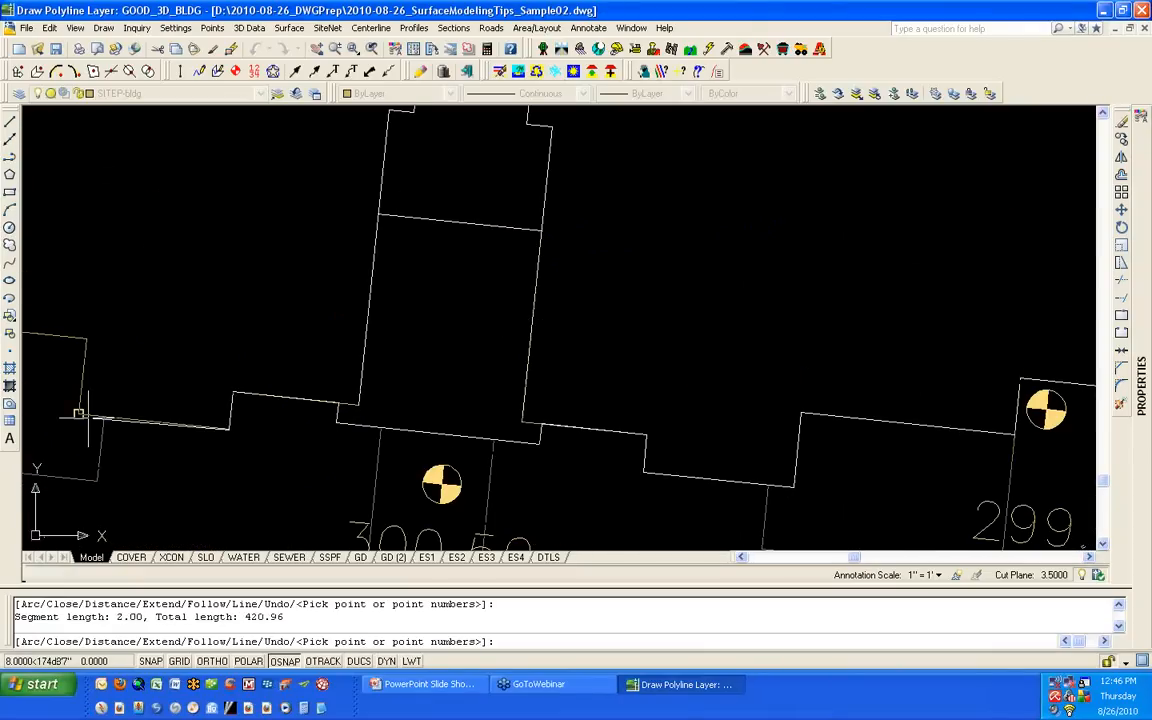
Step: Continue the outline west along the remaining south wall jogs to the start of the last wall segment
click(80, 413)
click(86, 340)
mouse_move(86, 340)
middle_down()
mouse_move(237, 360)
mouse_move(416, 345)
middle_up()
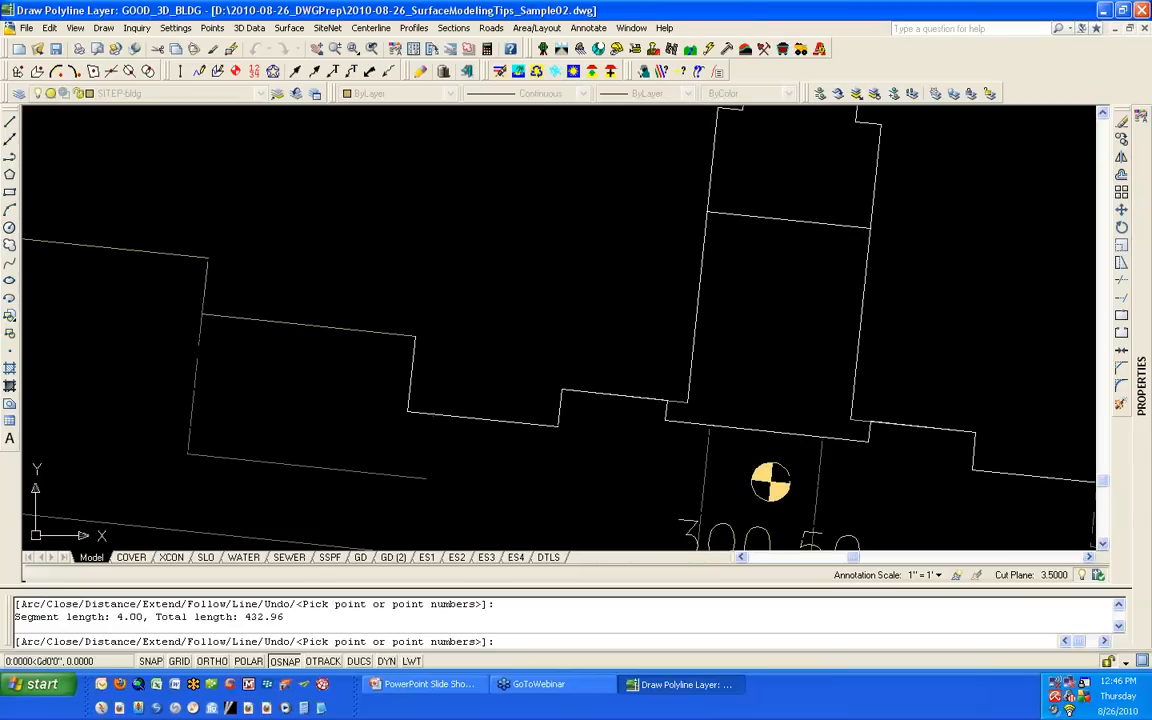
click(210, 256)
click(268, 250)
scroll(265, 252, down, 4)
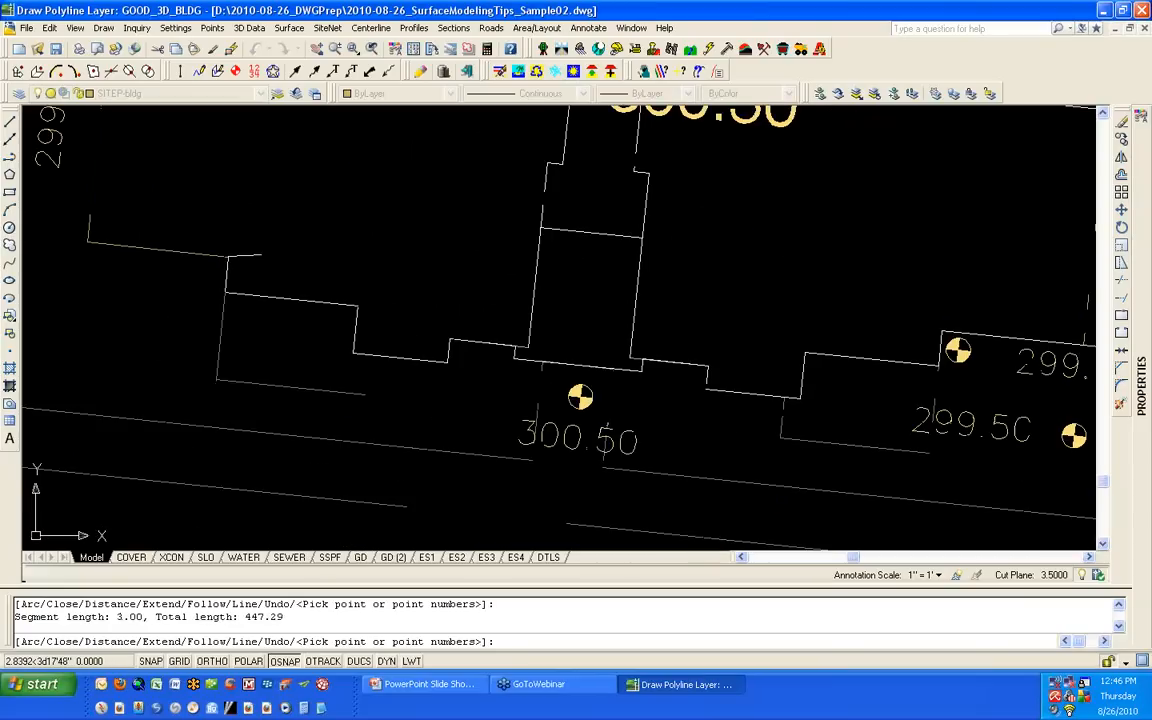
Step: Trace the last south wall segment to the southwest corner and close the building outline
click(177, 216)
scroll(177, 216, down, 5)
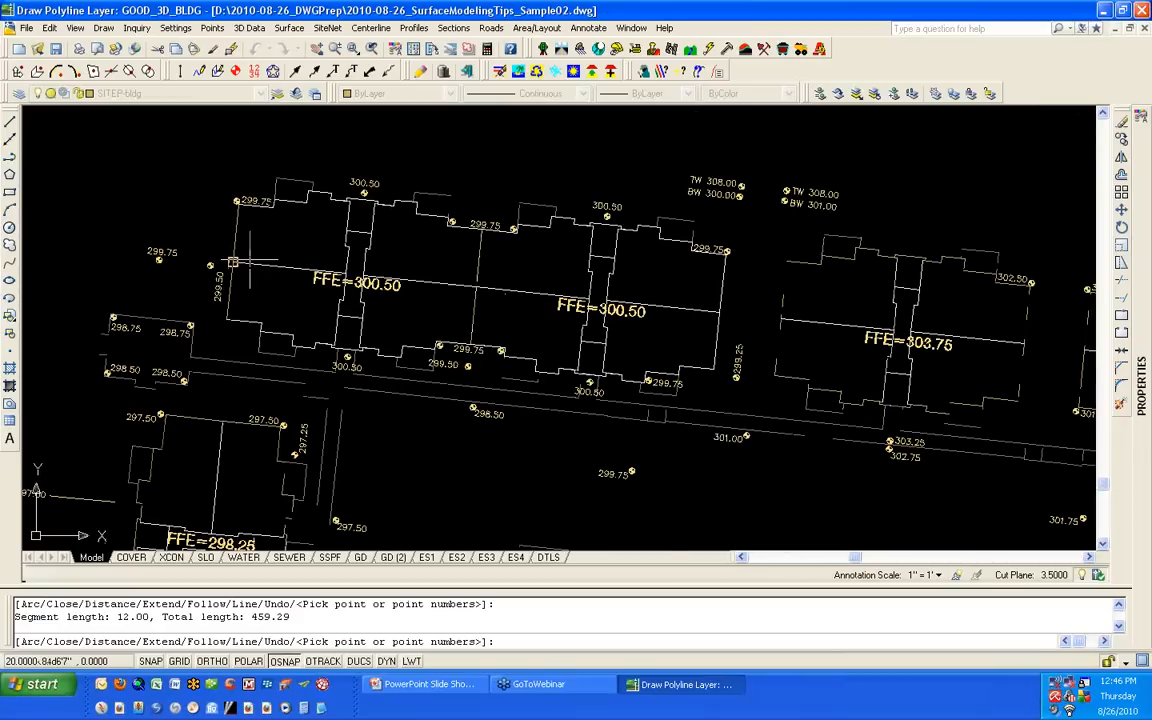
text(C)
key(Return)
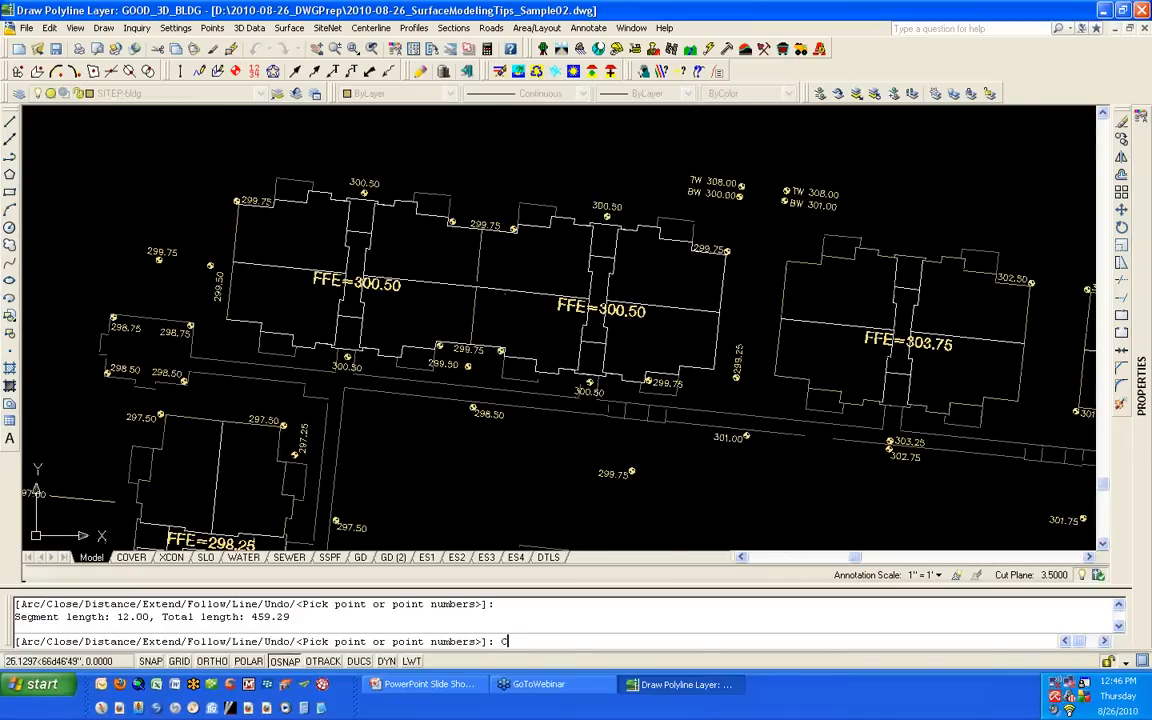
key(Return)
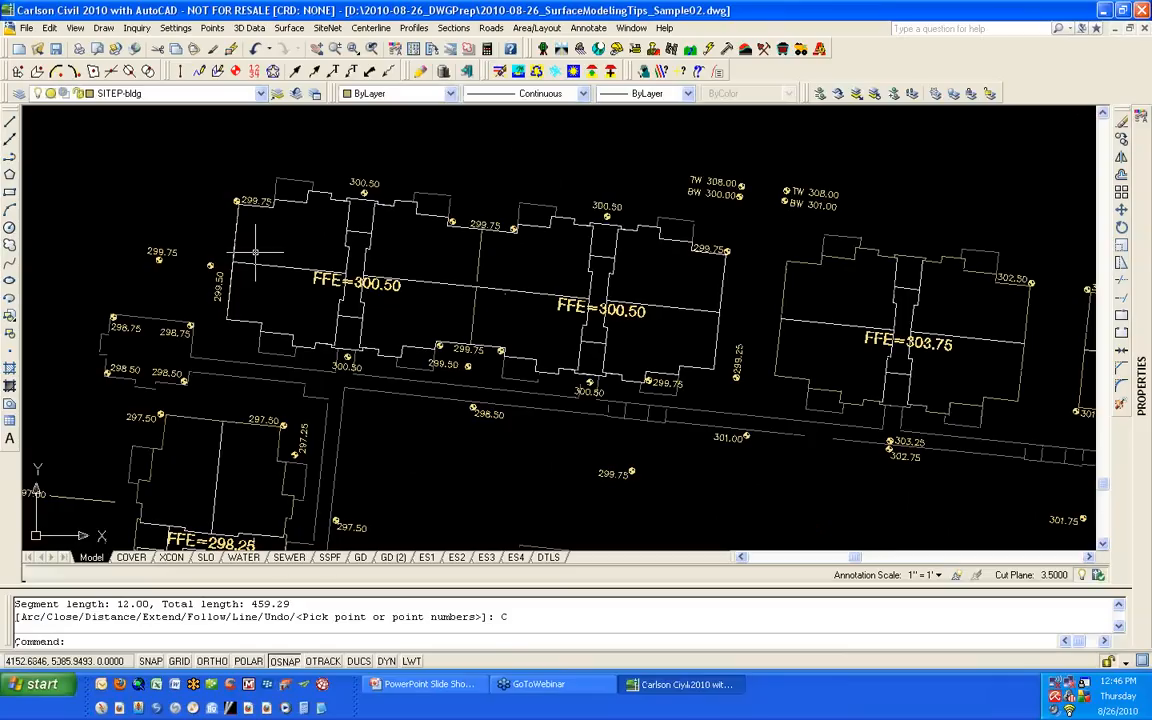
Step: Select the closed outline to check its layer, and review the elevation and layer settings in the 2D polyline options
click(310, 345)
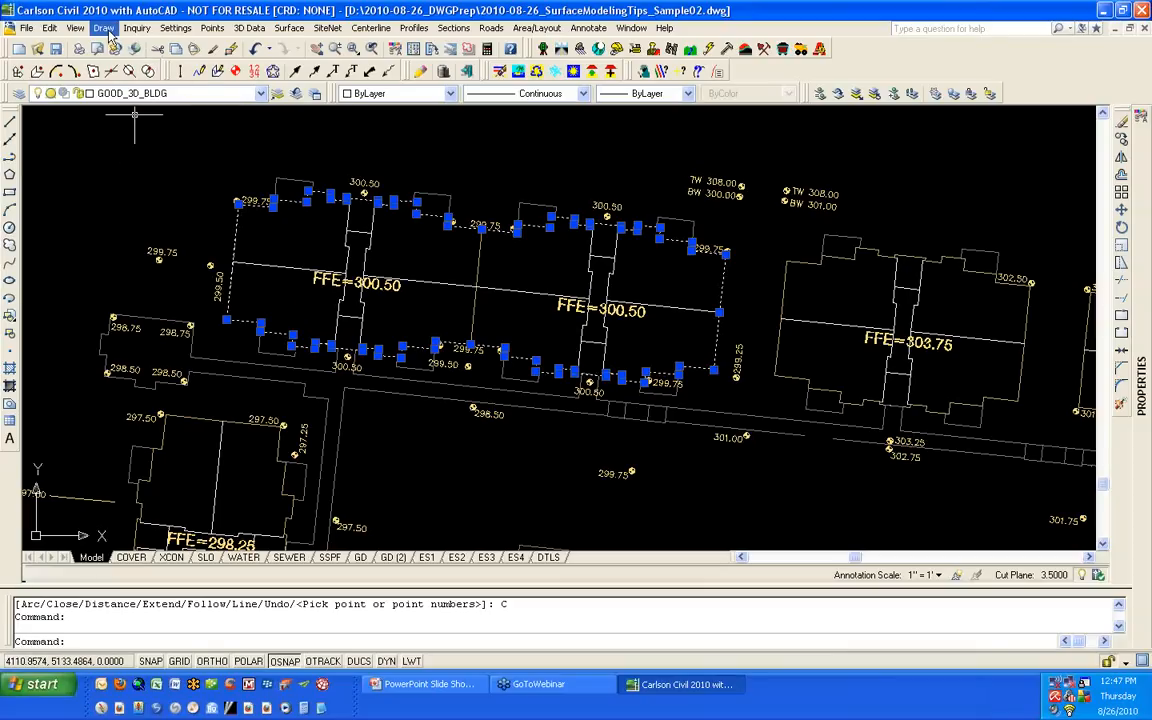
text(2dp)
key(Return)
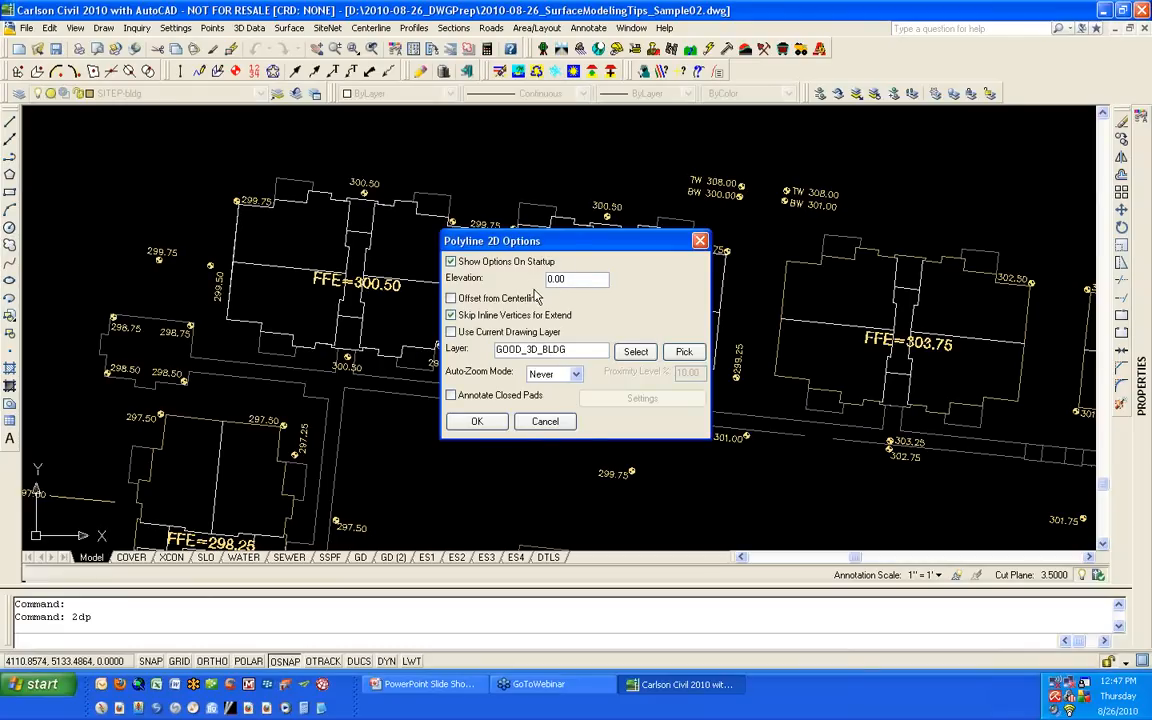
click(558, 425)
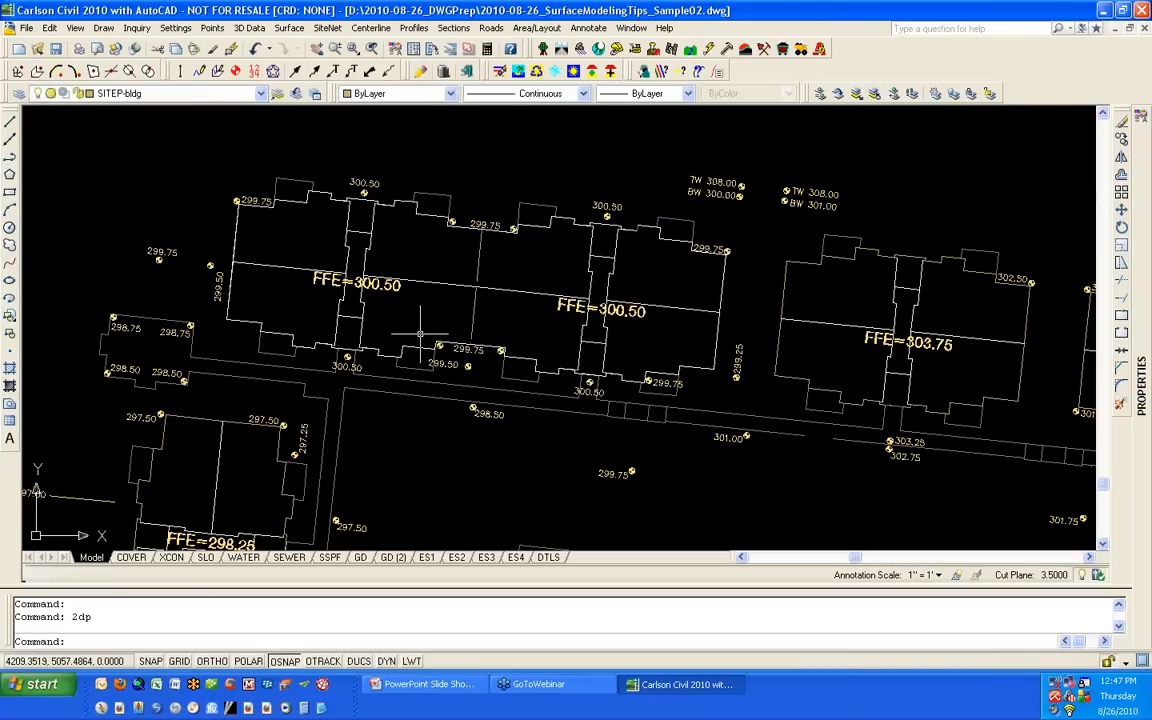
Step: Set the building outline to the elevation of the FFE=300.50 text, adding 0.0 to the text value
click(249, 28)
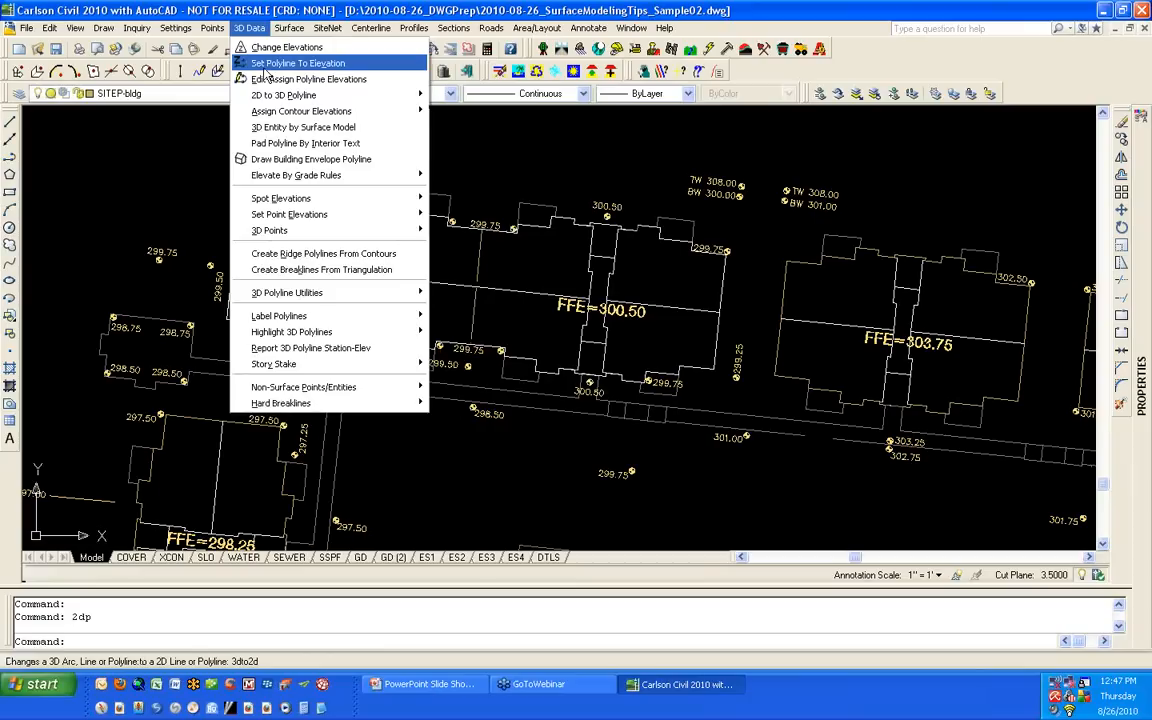
click(268, 65)
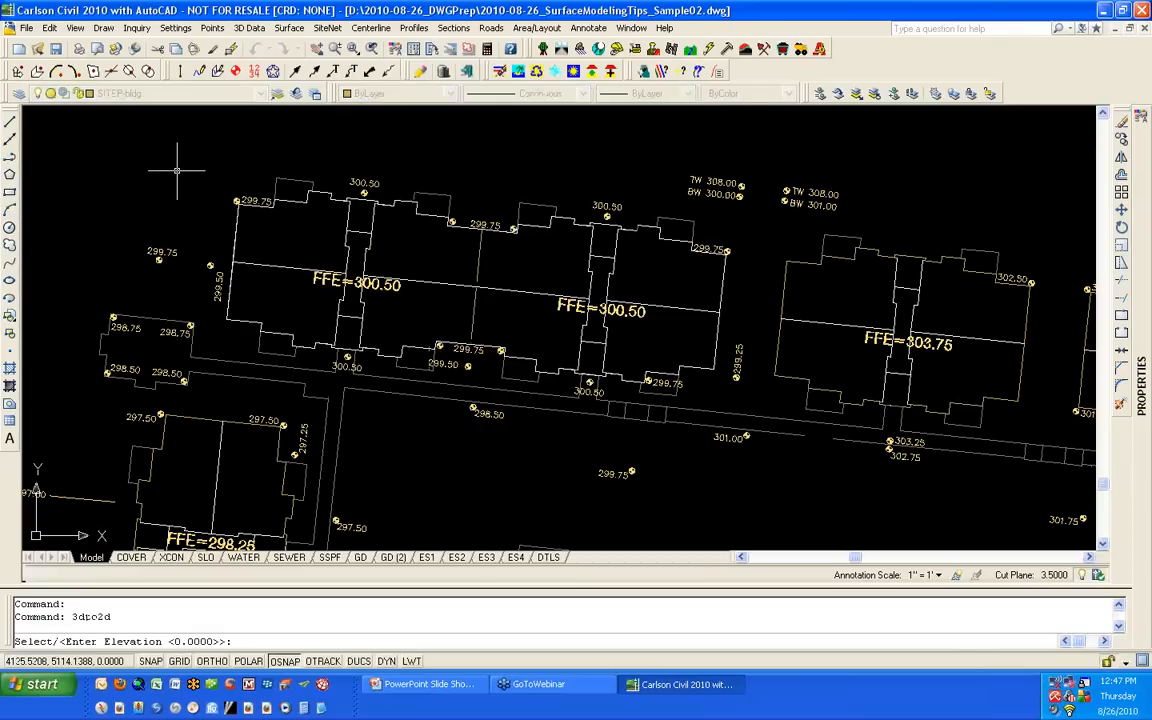
text(S)
key(Return)
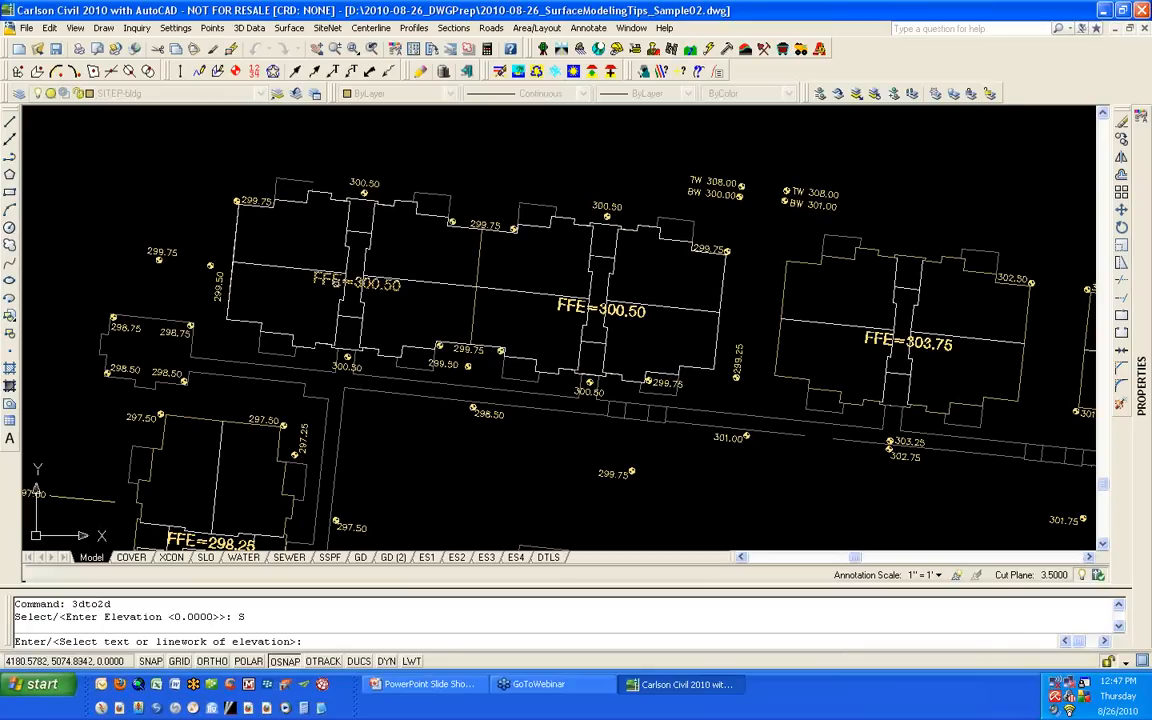
click(337, 282)
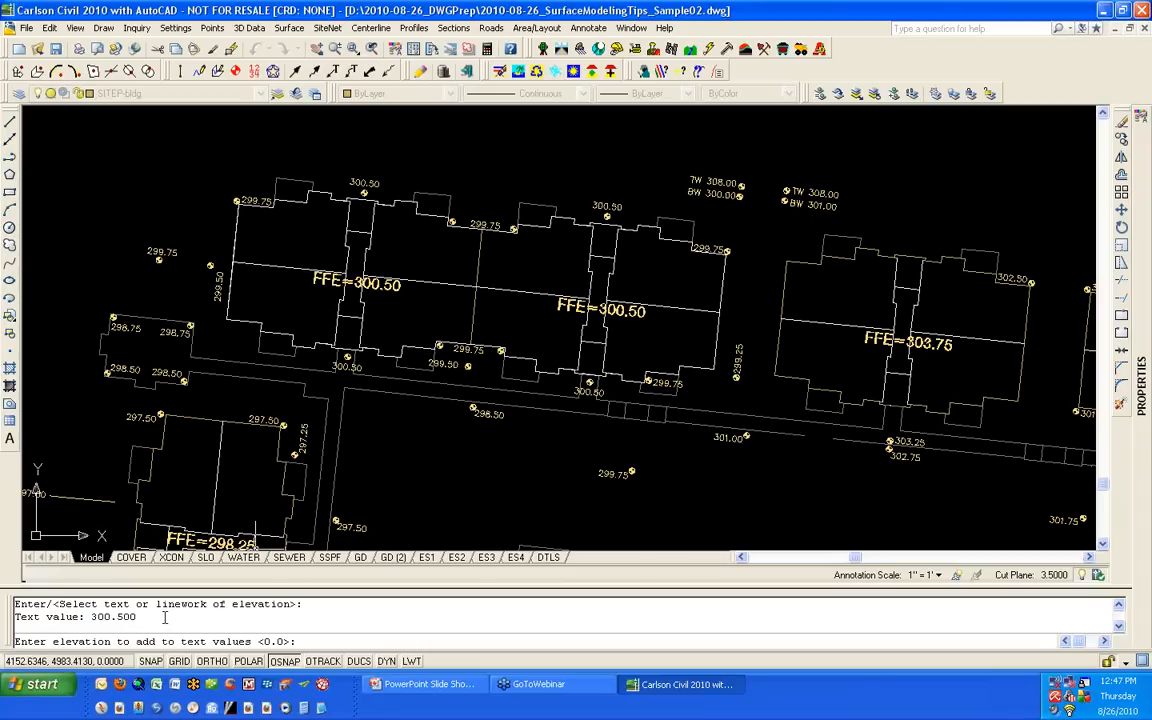
key(Return)
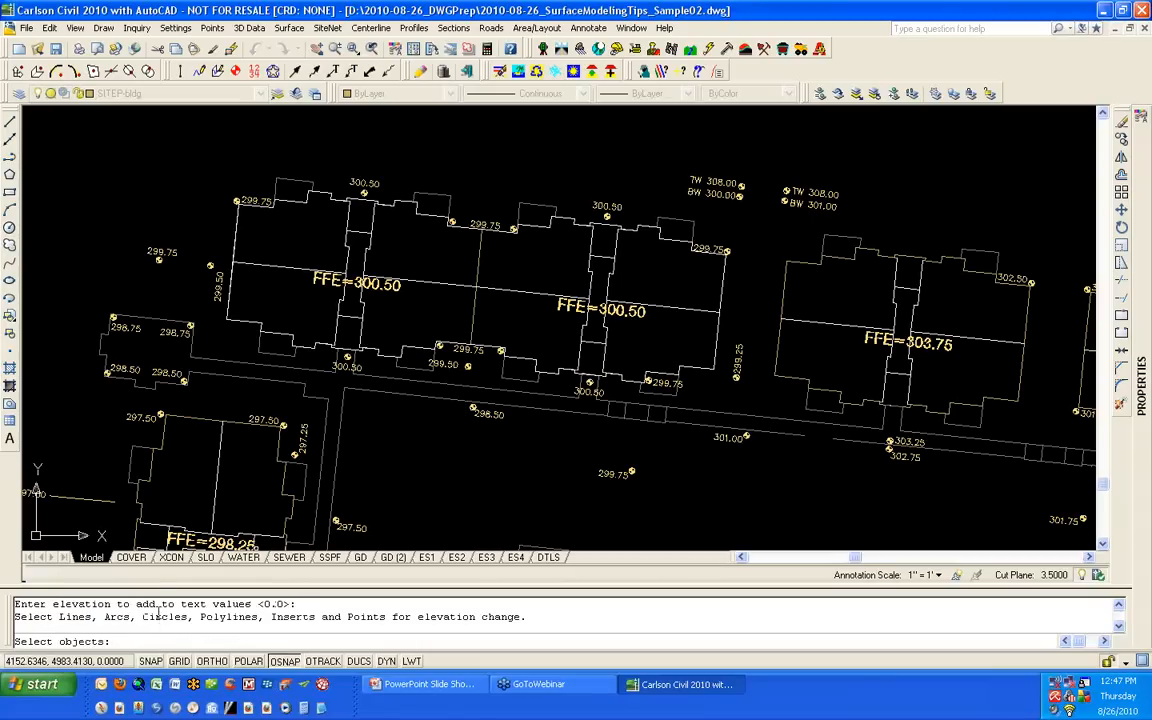
click(281, 271)
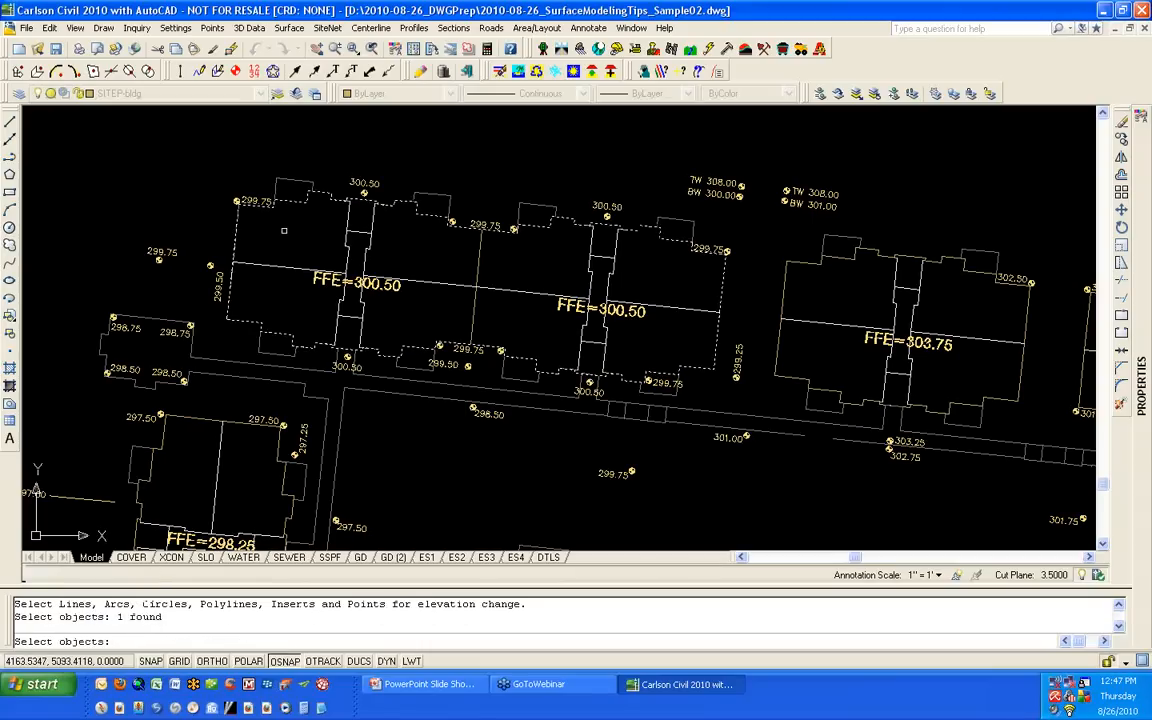
key(Return)
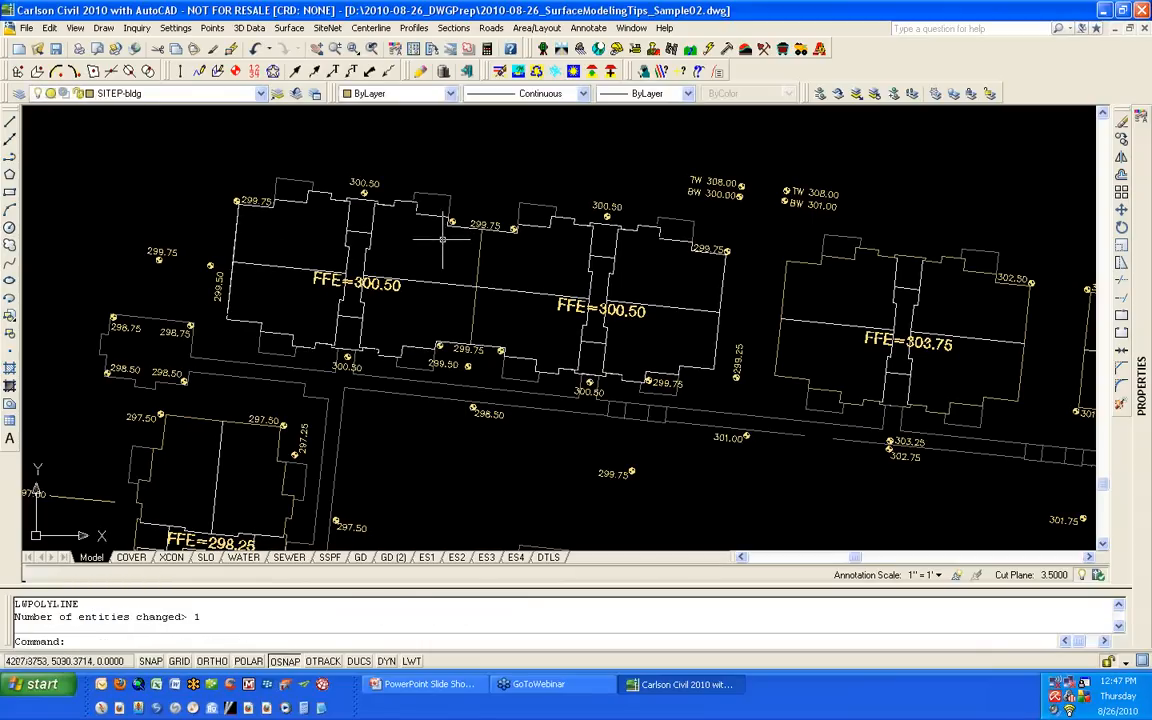
Step: Inspect the building outline's layer and elevation with the Inspector, leaving the Inspector off
click(642, 72)
mouse_move(535, 223)
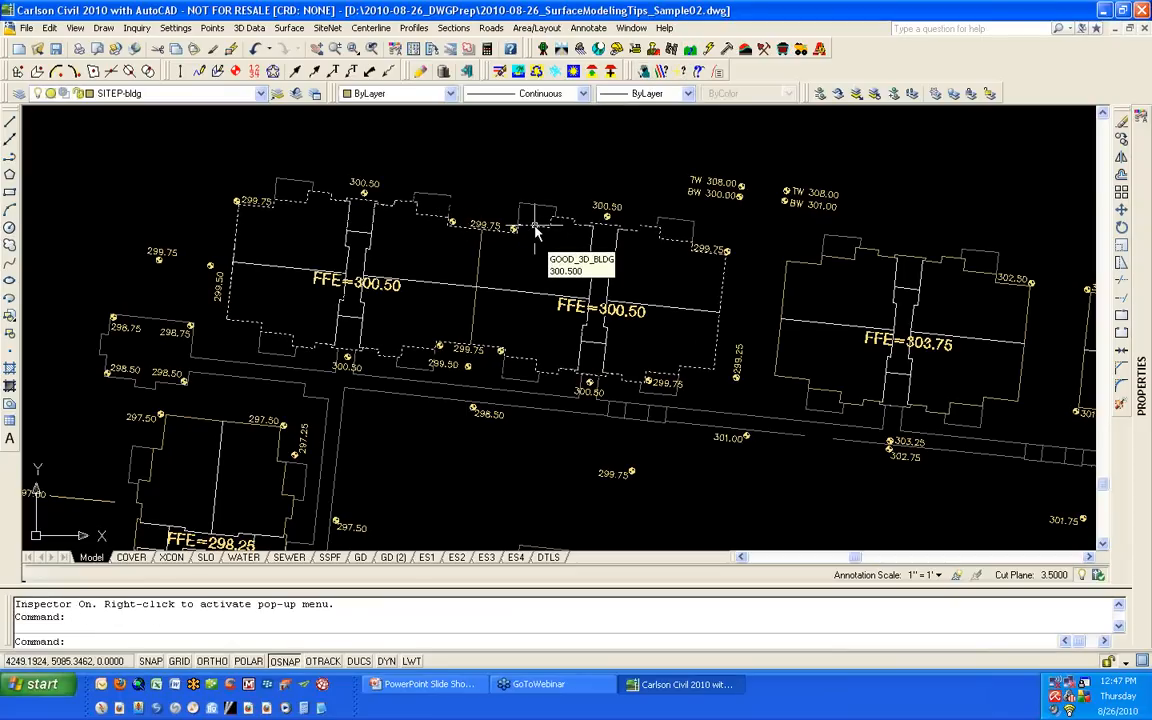
click(642, 72)
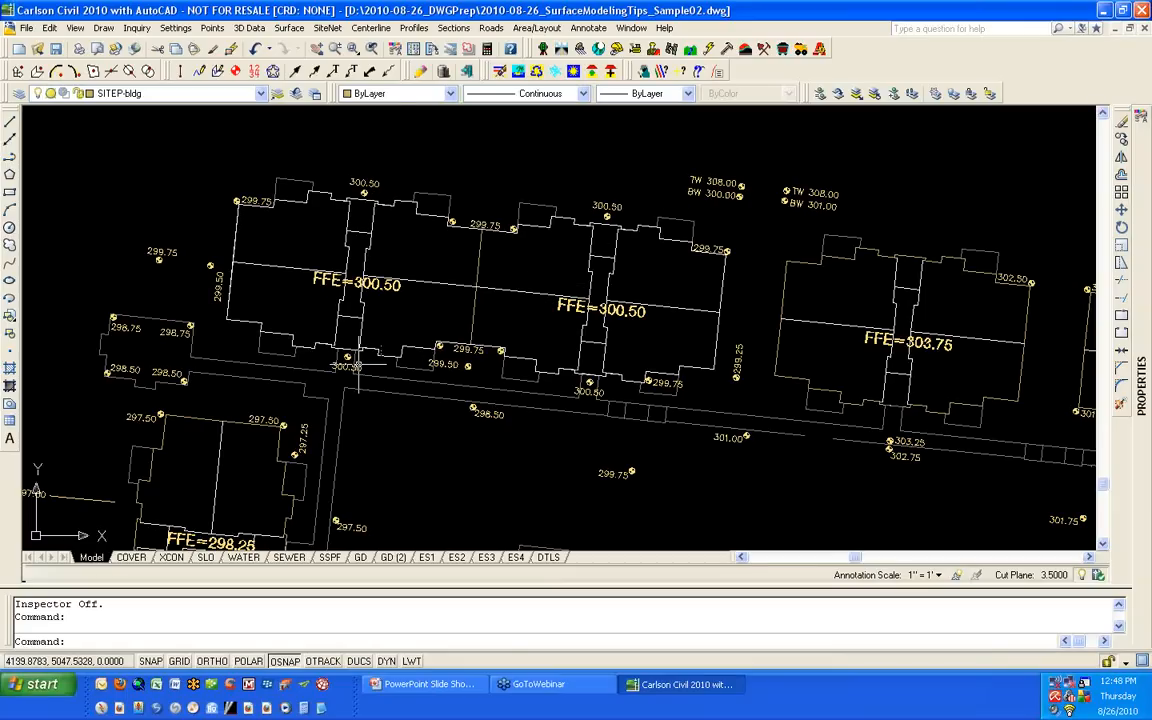
Step: Offset the building outline outward as a 3D polyline using the Constant method, with a 0.1 horizontal offset and common elevation 299.75
click(57, 29)
mouse_move(98, 424)
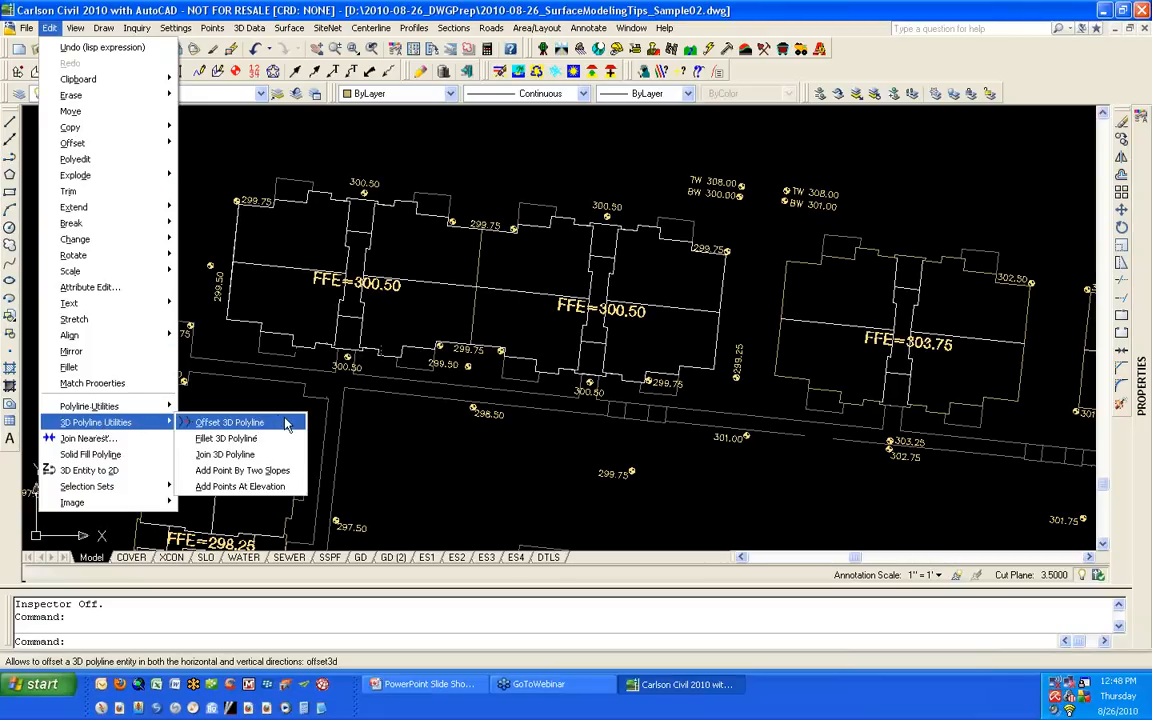
click(232, 422)
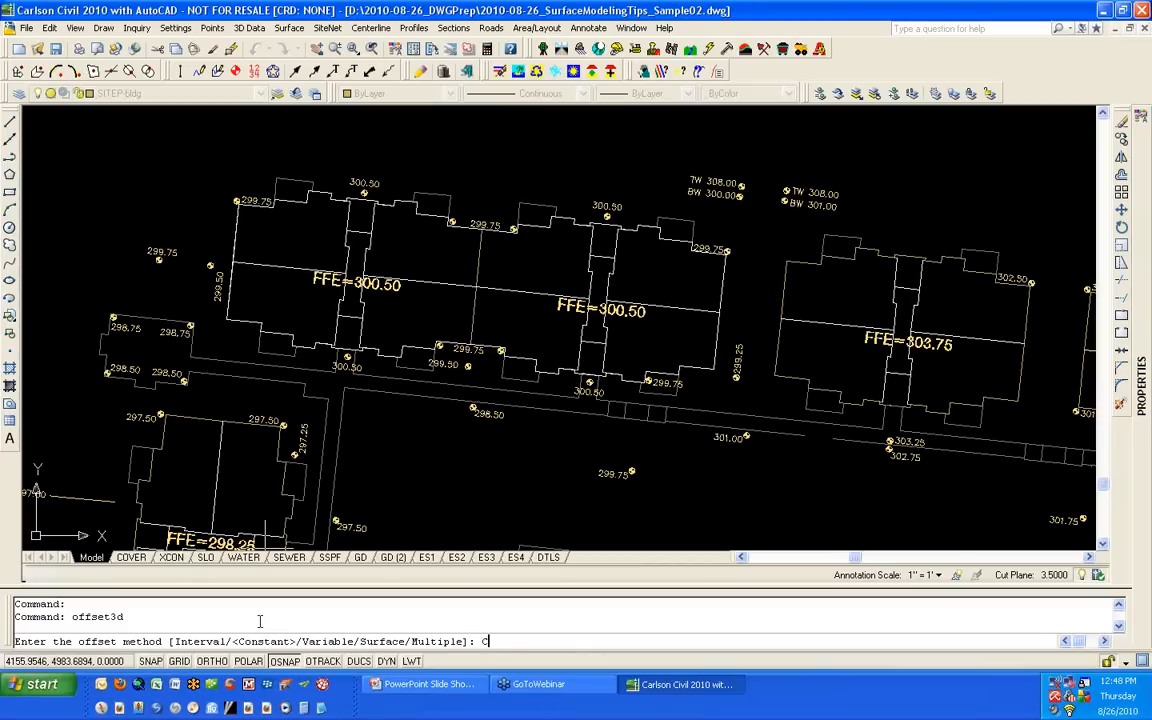
key(Return)
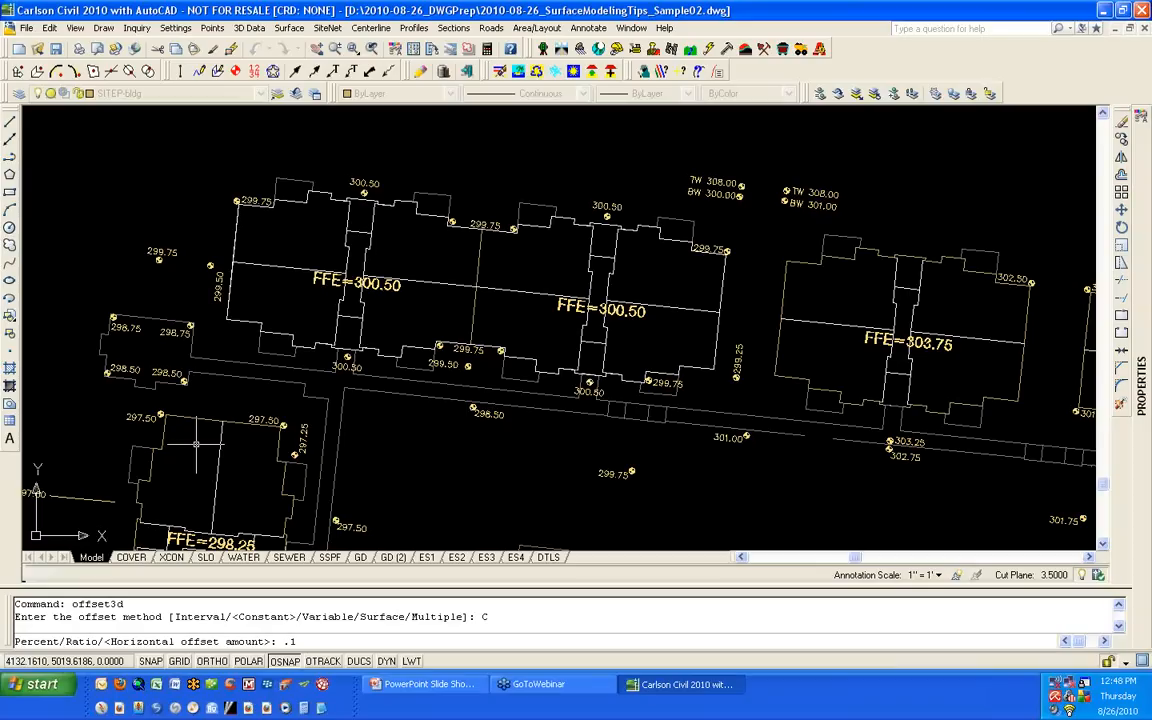
text(.1)
key(Return)
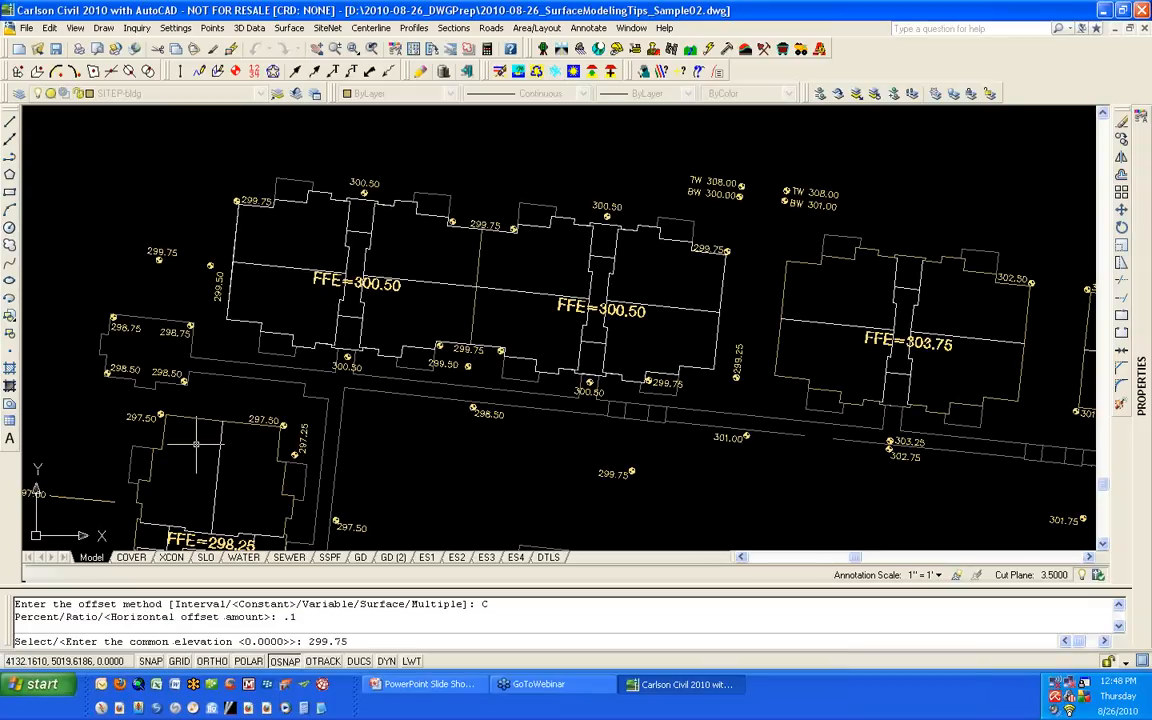
key(Return)
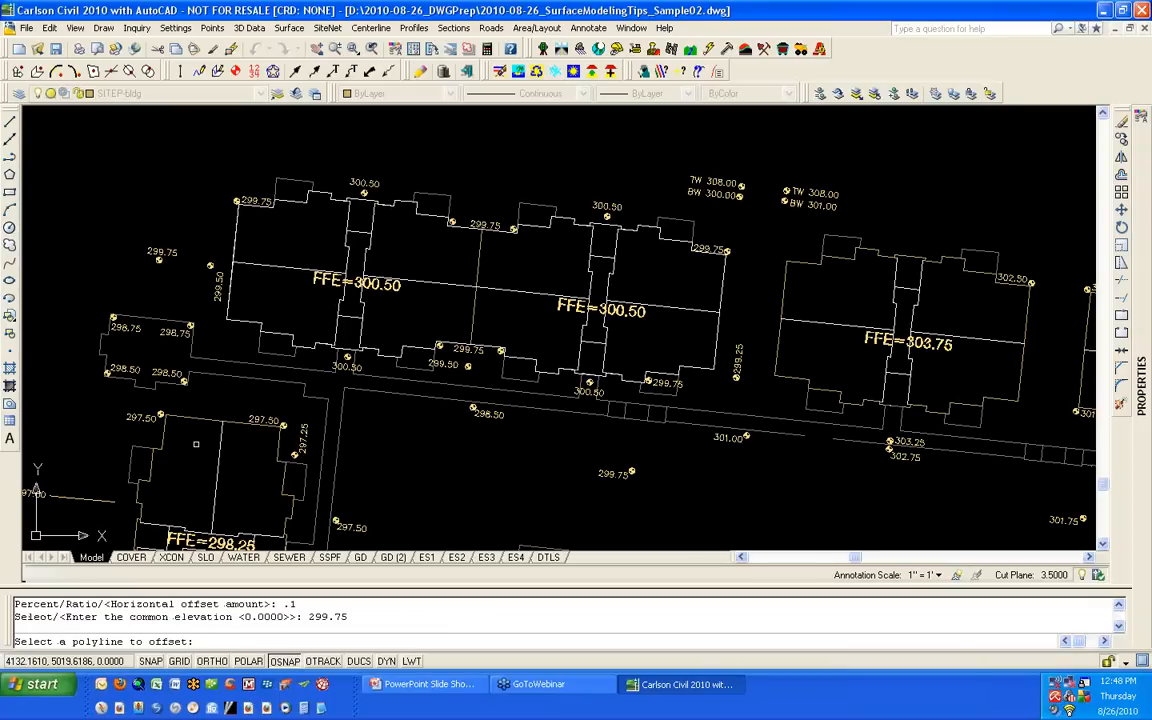
click(228, 292)
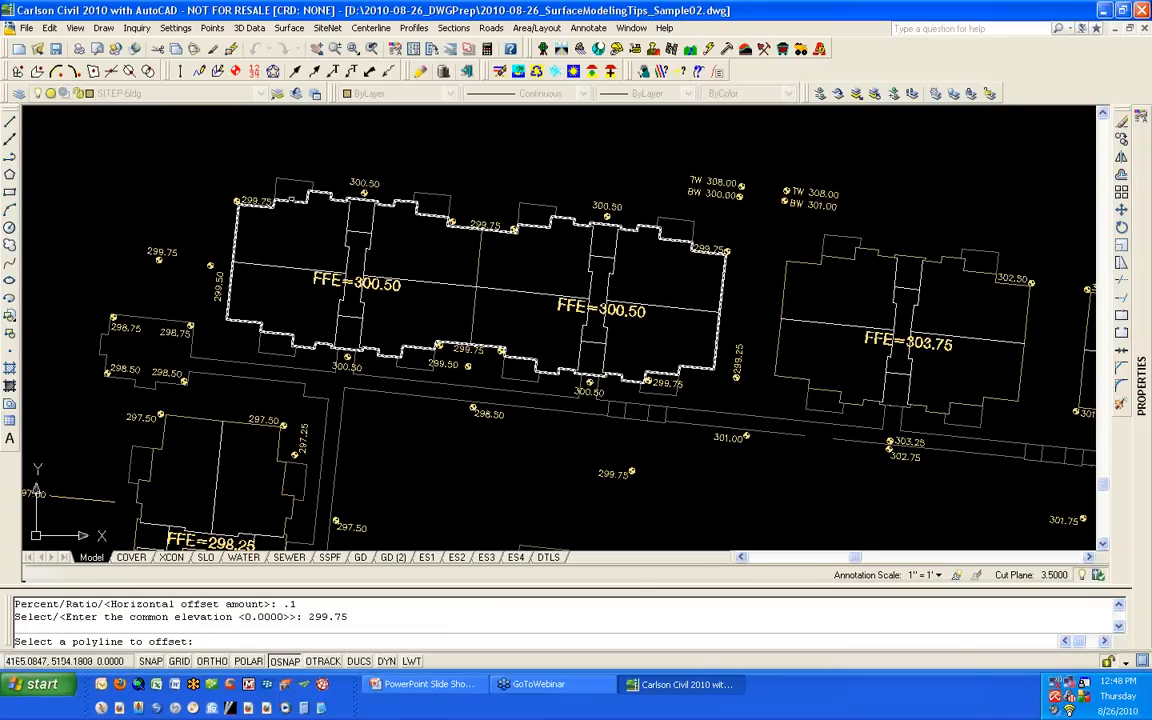
click(296, 147)
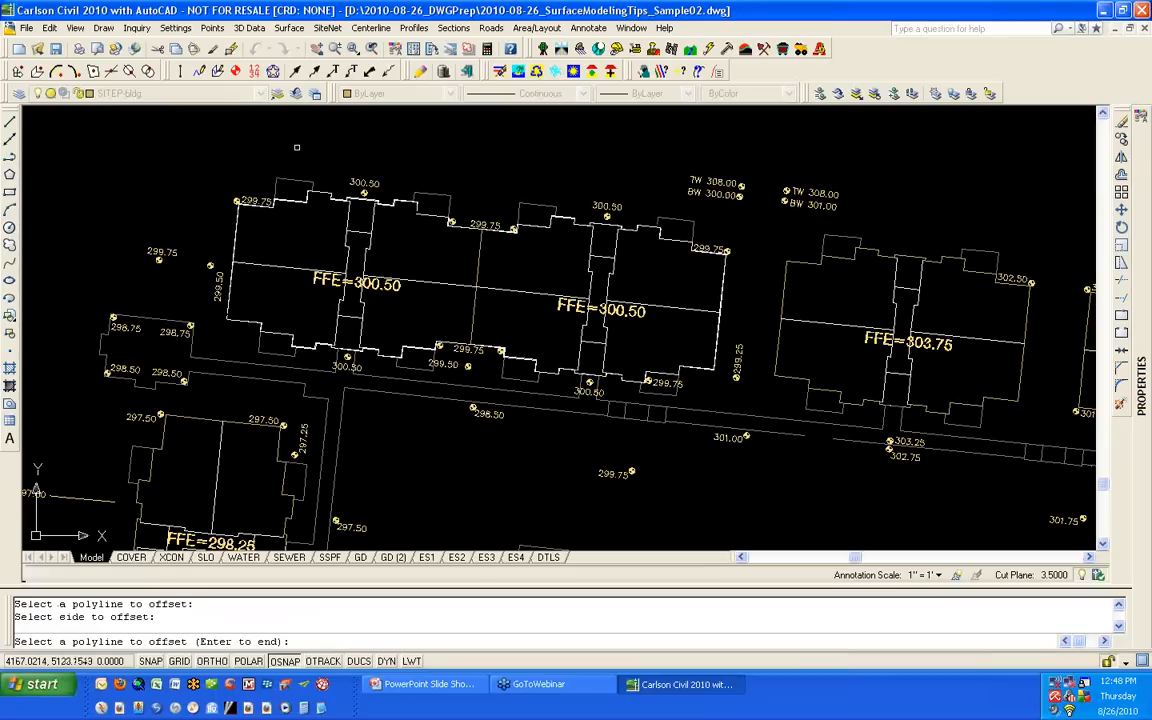
key(Return)
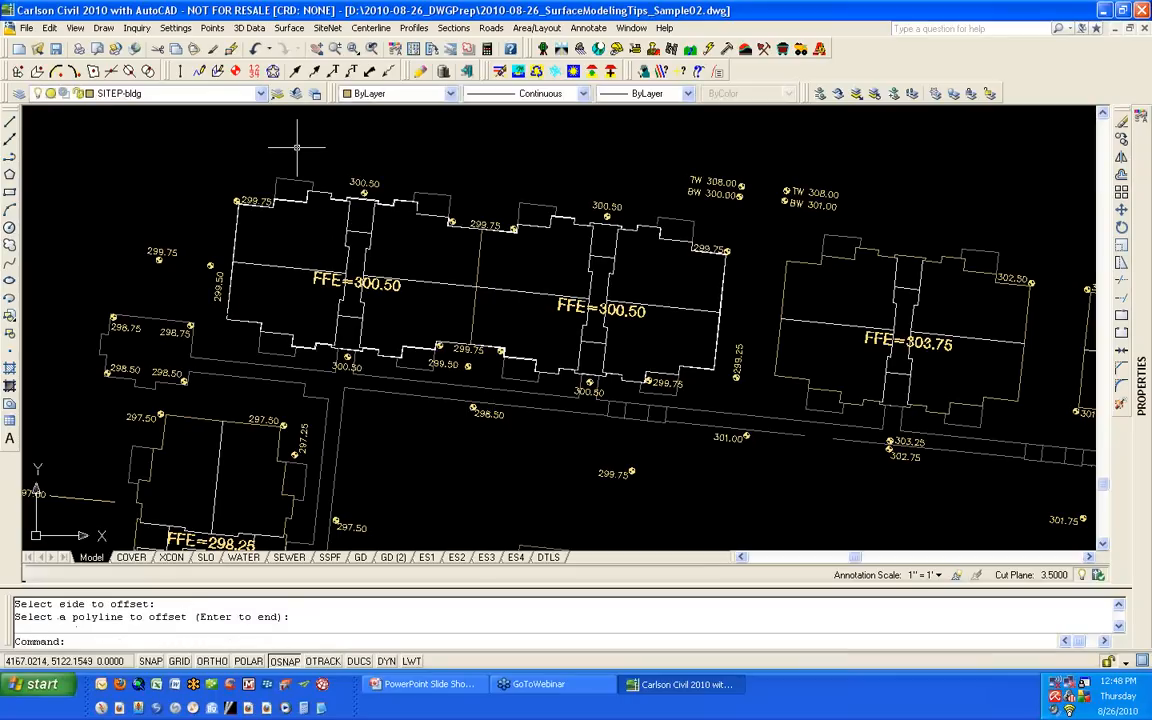
Step: View the building's inner and outer outlines in the 3D viewer, tilting the model to examine the elevation difference between them
click(75, 27)
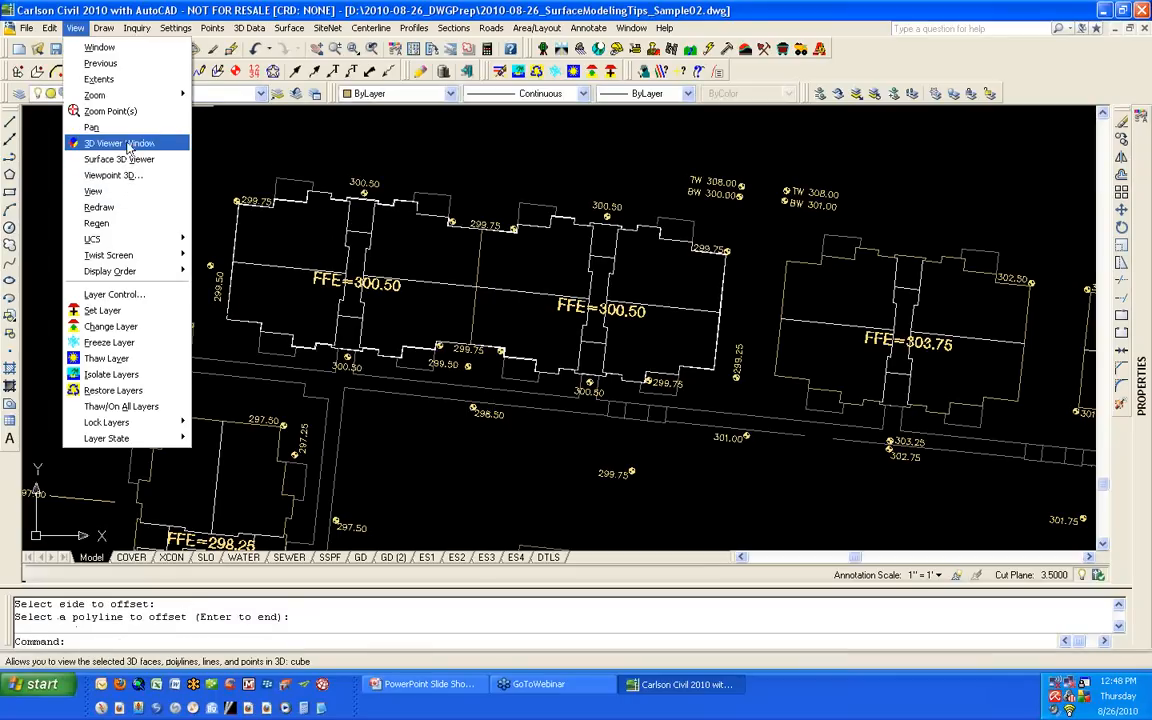
click(126, 147)
click(118, 471)
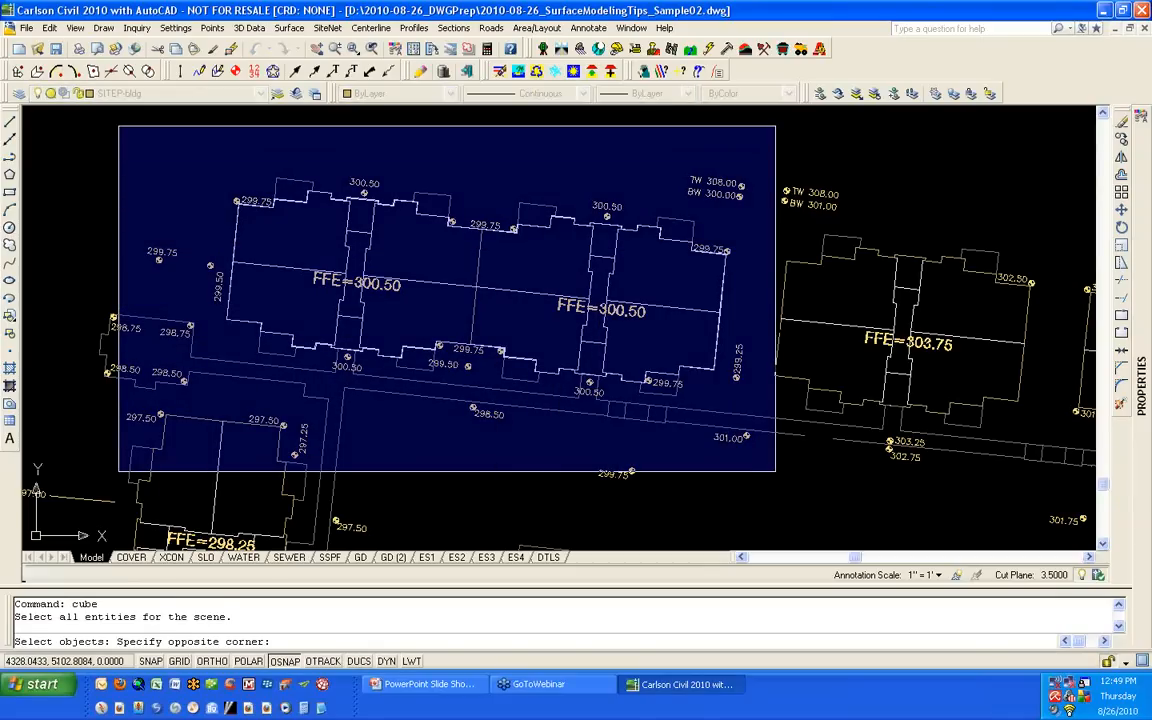
click(775, 126)
key(Return)
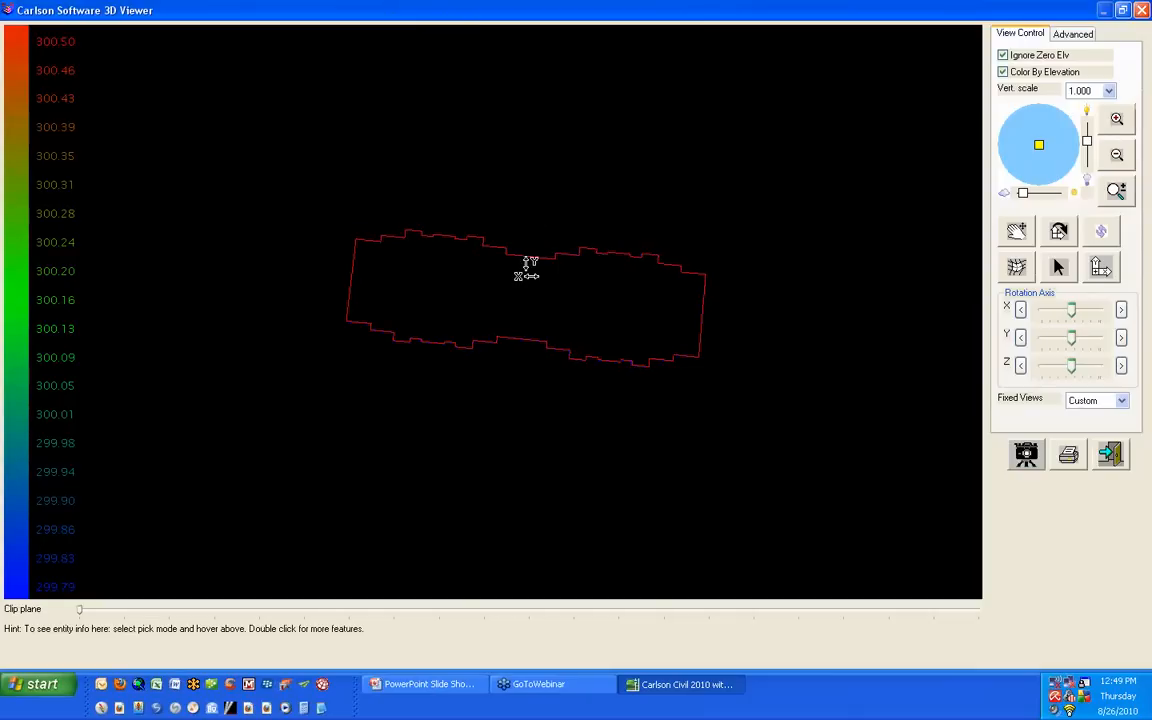
drag(527, 270, 519, 417)
scroll(512, 327, up, 5)
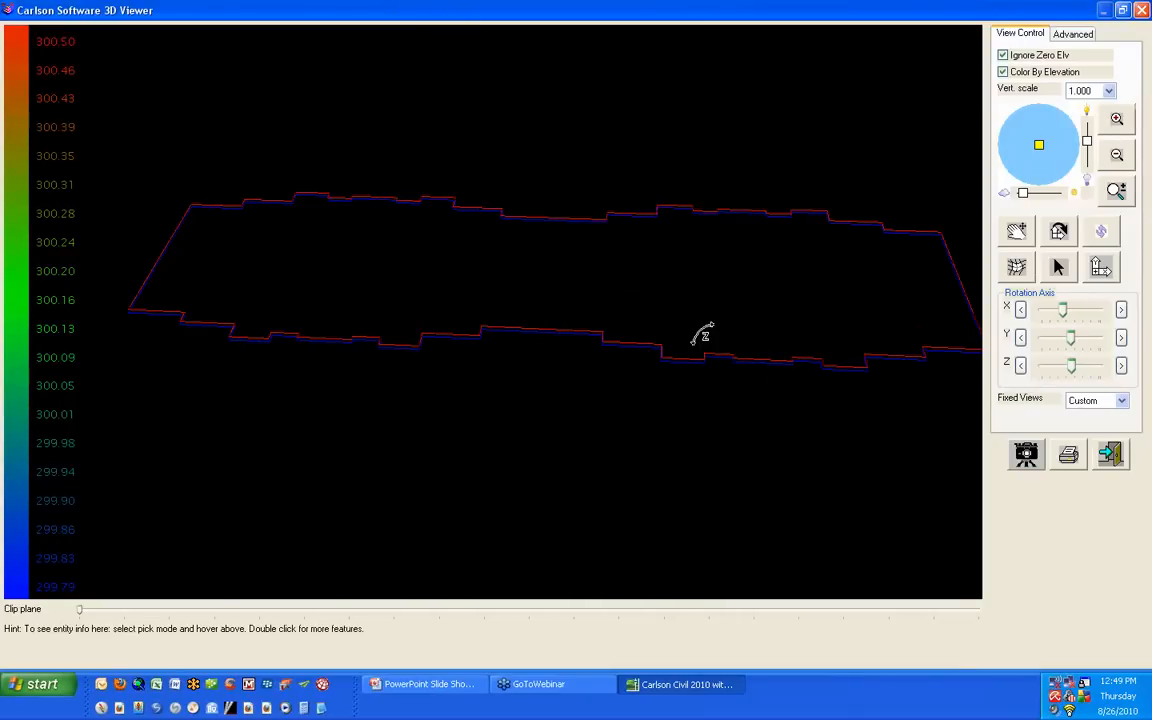
click(1110, 454)
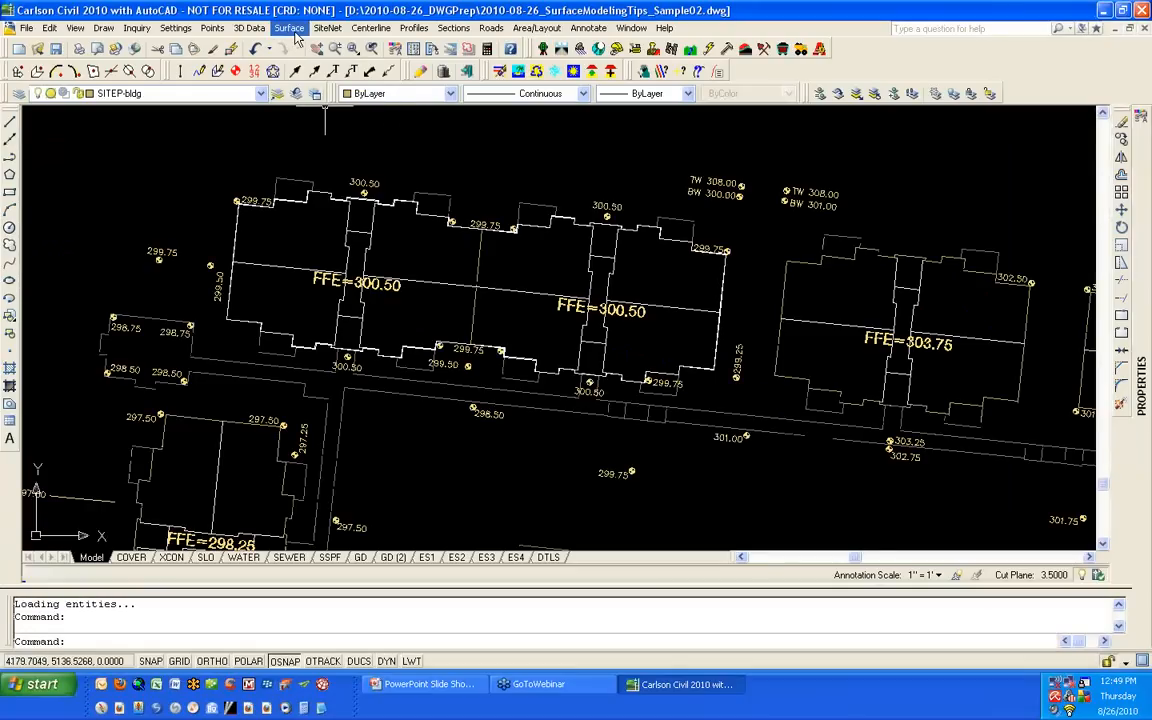
Step: Start Edit-Assign Polyline Elevations on the outer offset polyline around the FFE=300.50 building and review its full vertex list
click(250, 28)
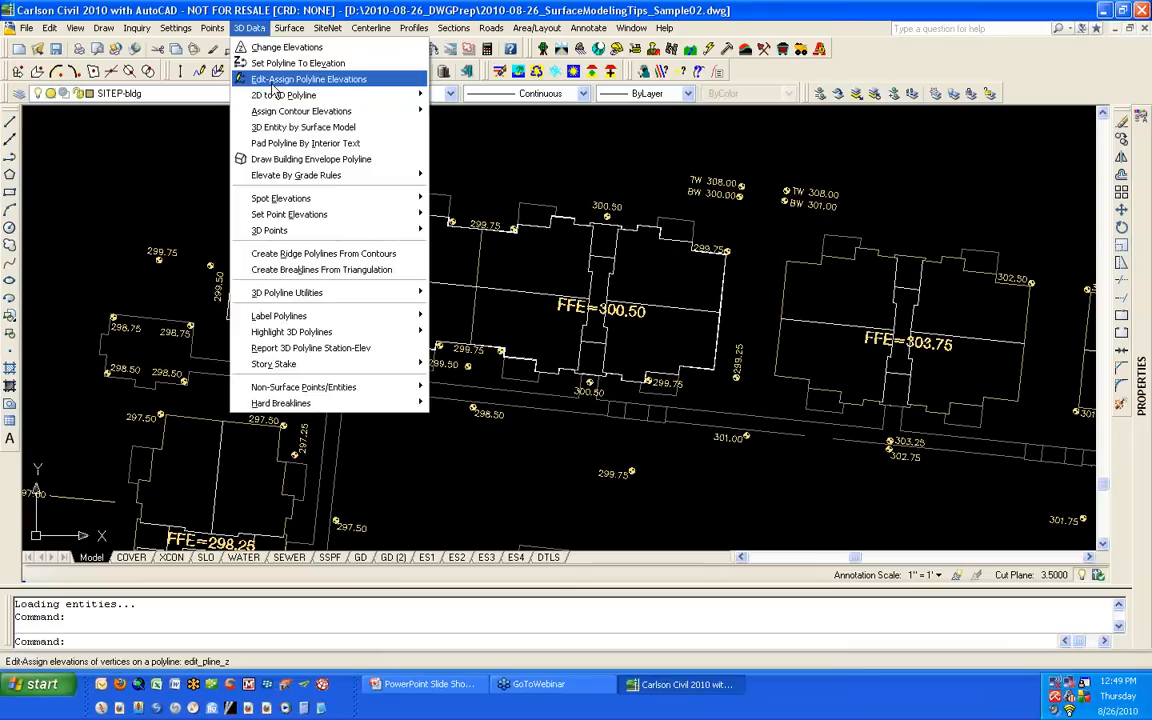
click(272, 84)
scroll(363, 363, up, 5)
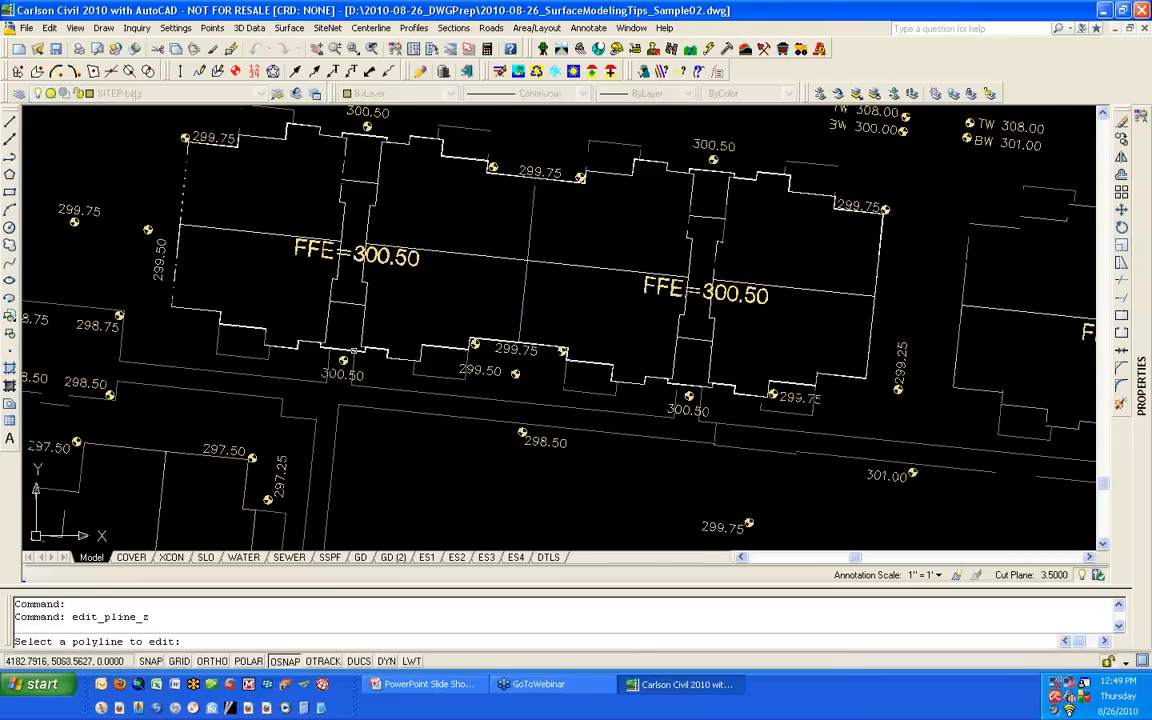
scroll(363, 363, up, 5)
click(368, 335)
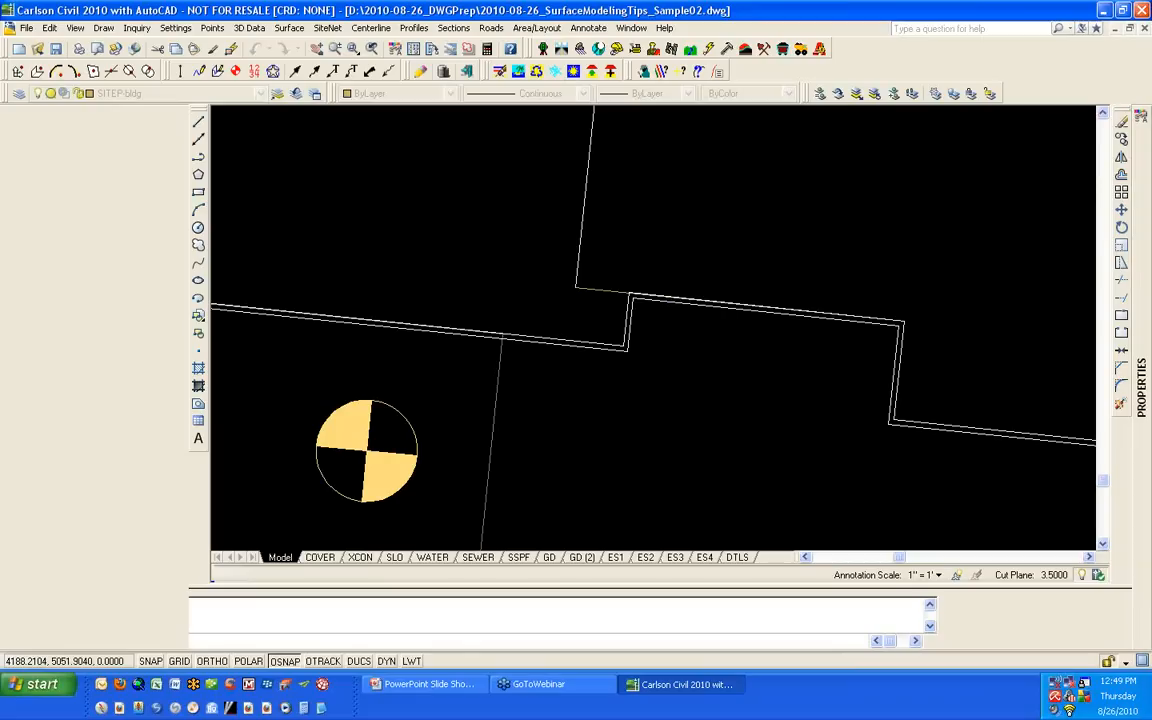
scroll(381, 348, down, 3)
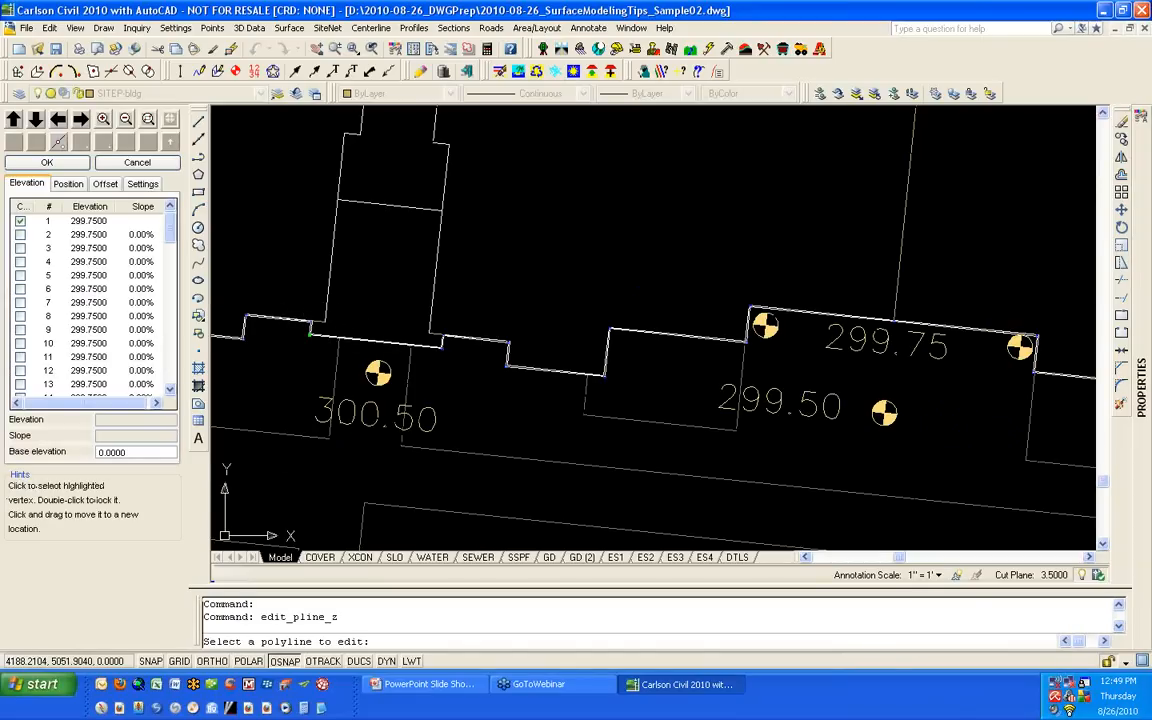
scroll(308, 328, up, 3)
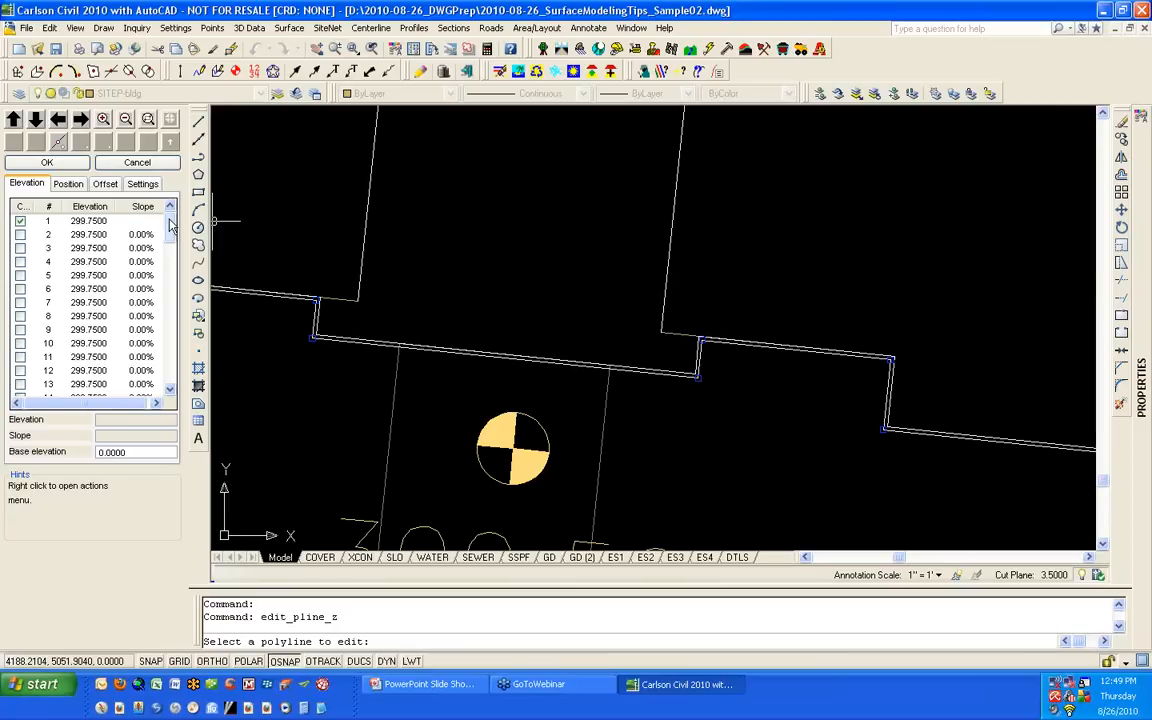
mouse_move(170, 227)
mouse_down()
mouse_move(174, 387)
mouse_move(180, 220)
mouse_up()
drag(168, 222, 170, 373)
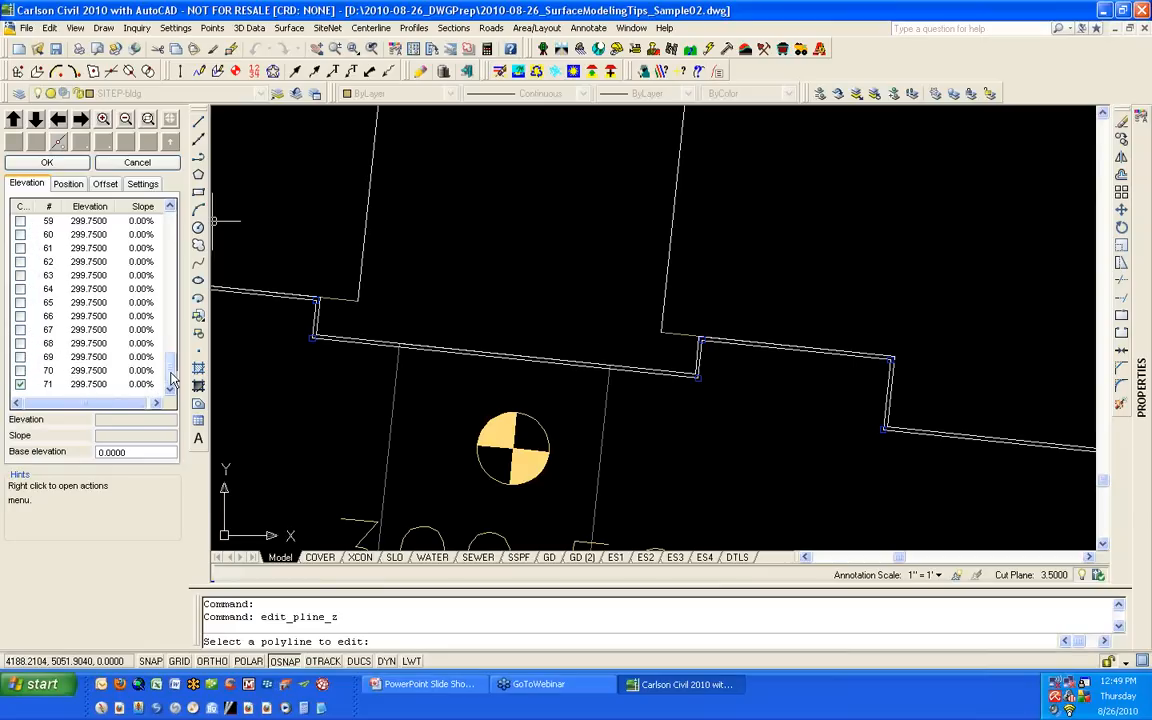
drag(172, 380, 187, 229)
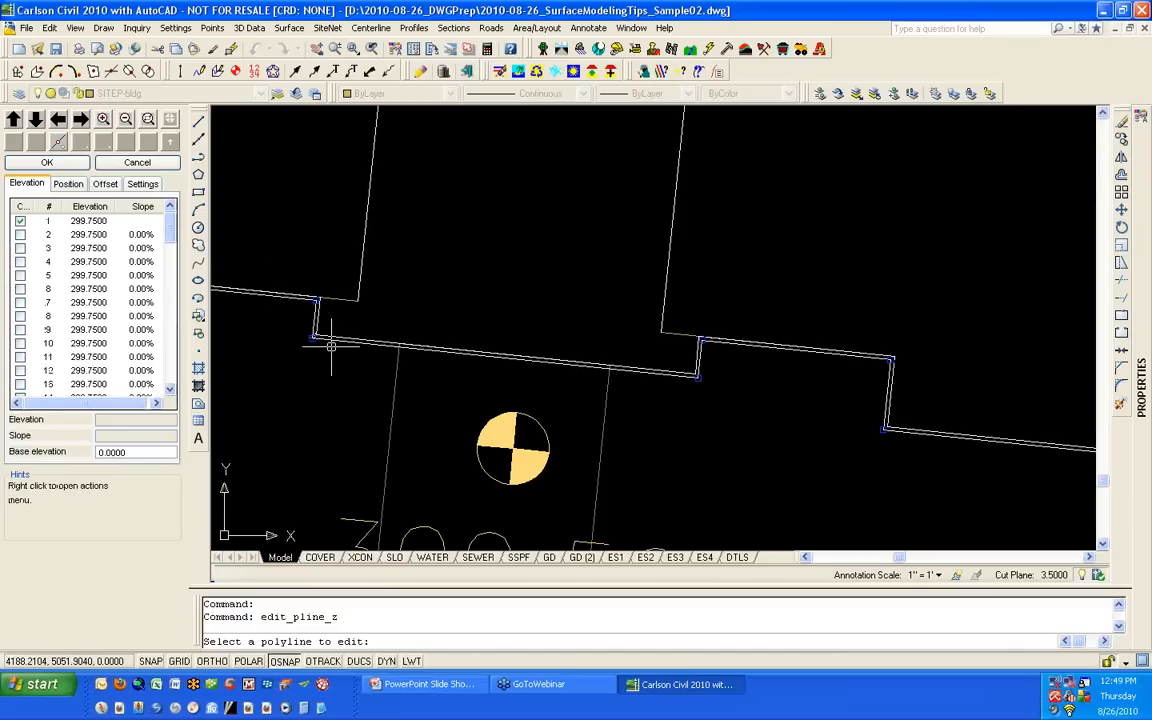
scroll(327, 344, down, 2)
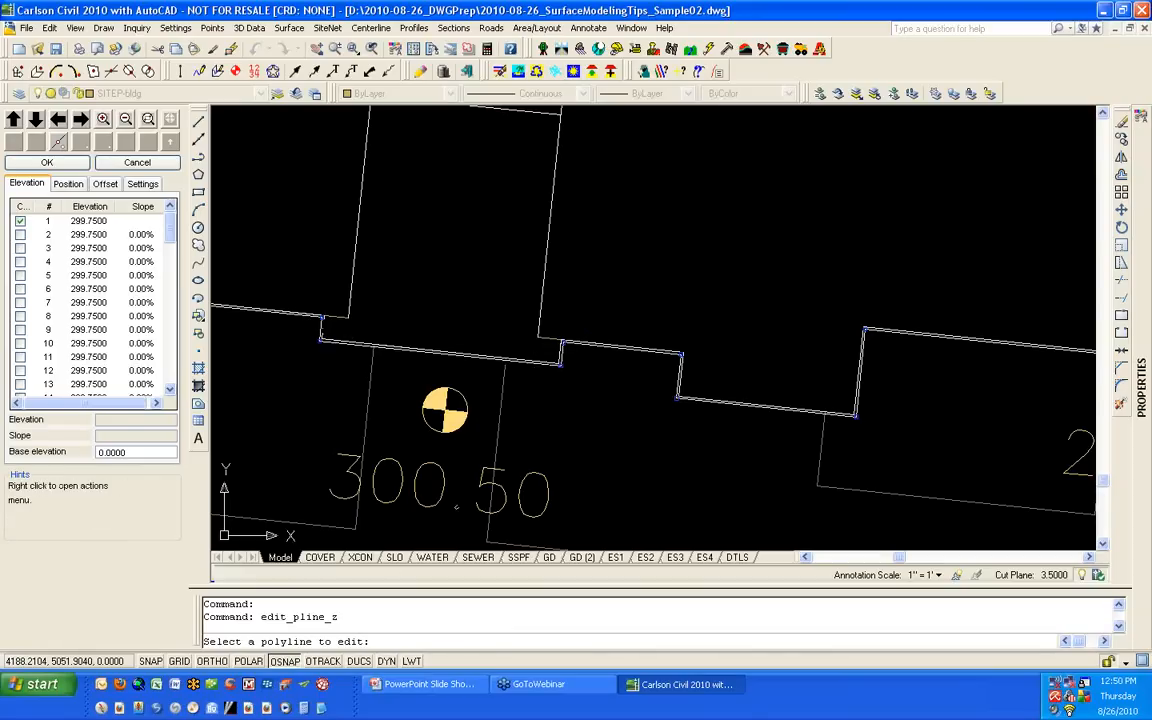
Step: Pick the corner vertex at the building's southwestern entrance without moving it, and checkmark vertices 61 through 64 in the elevation list
click(322, 318)
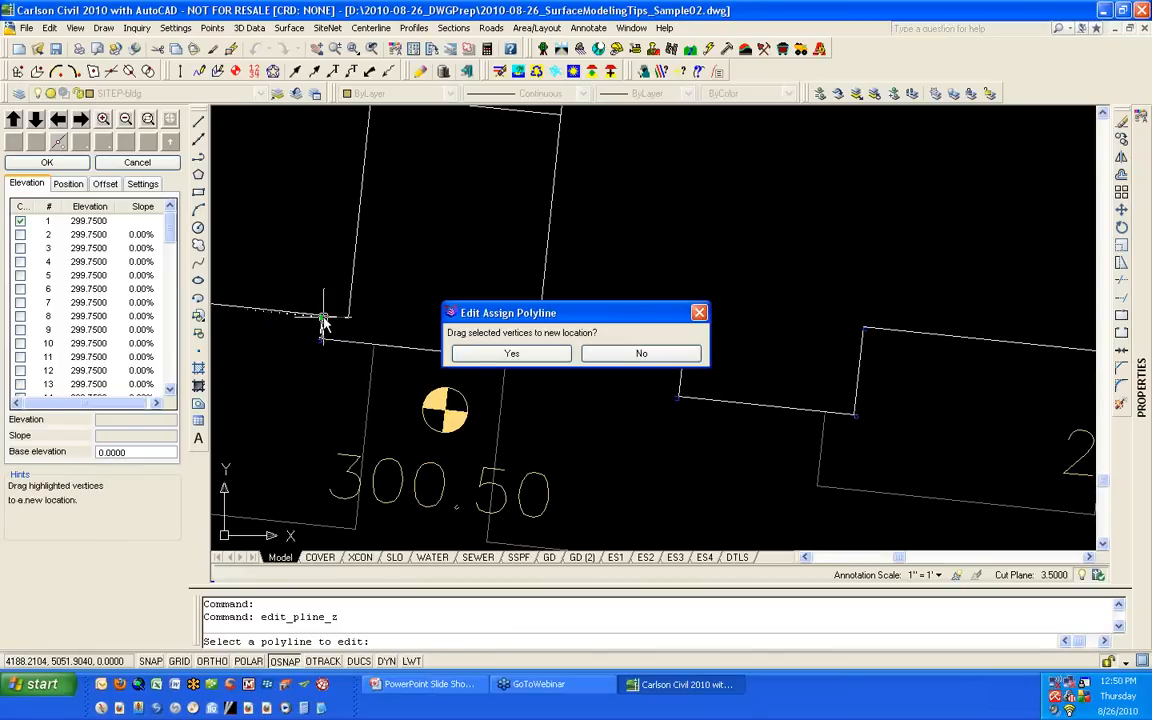
click(661, 355)
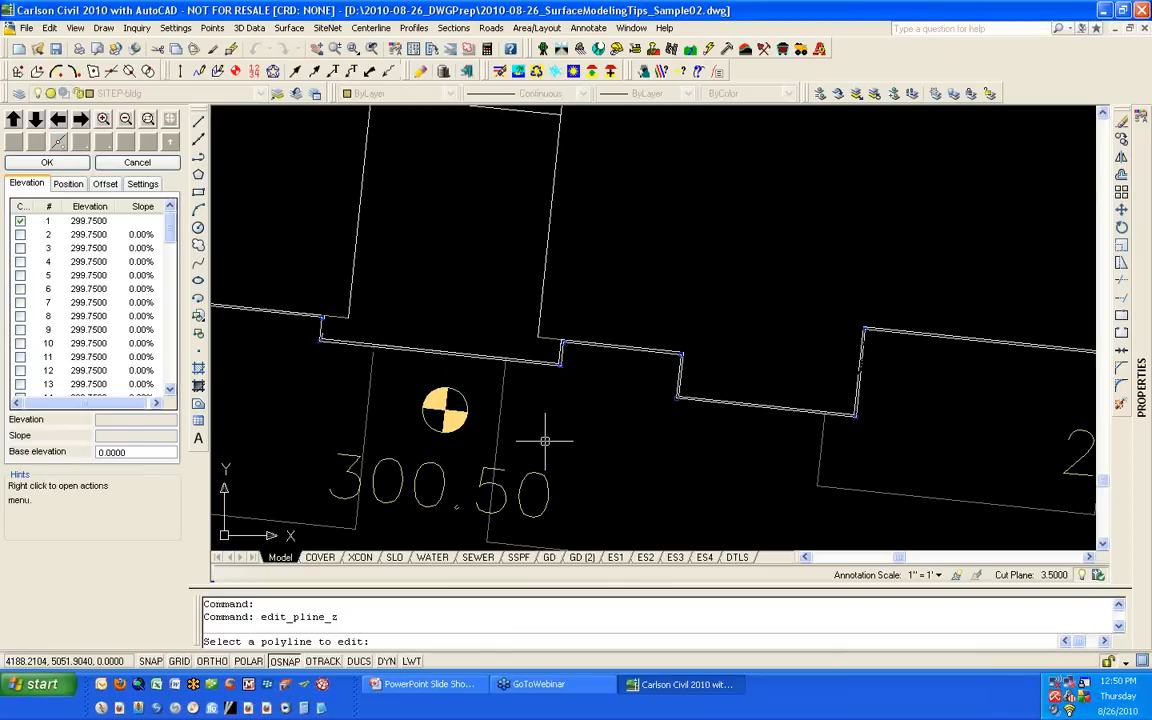
click(320, 318)
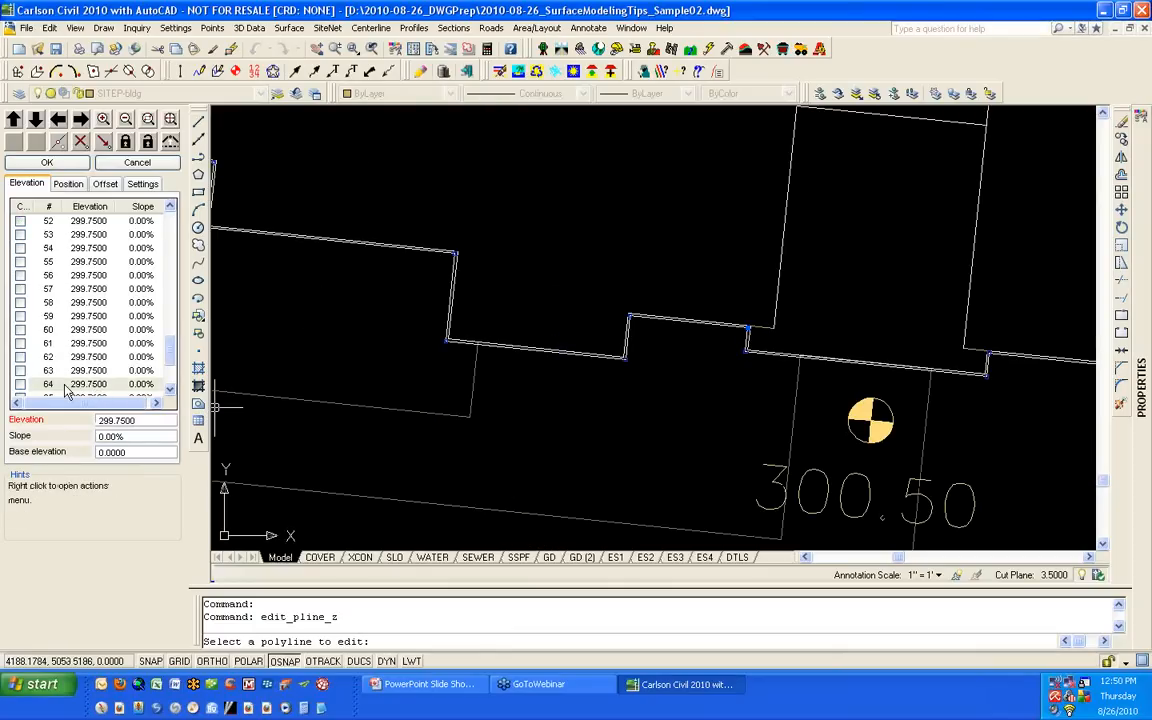
click(95, 385)
scroll(97, 390, down, 2)
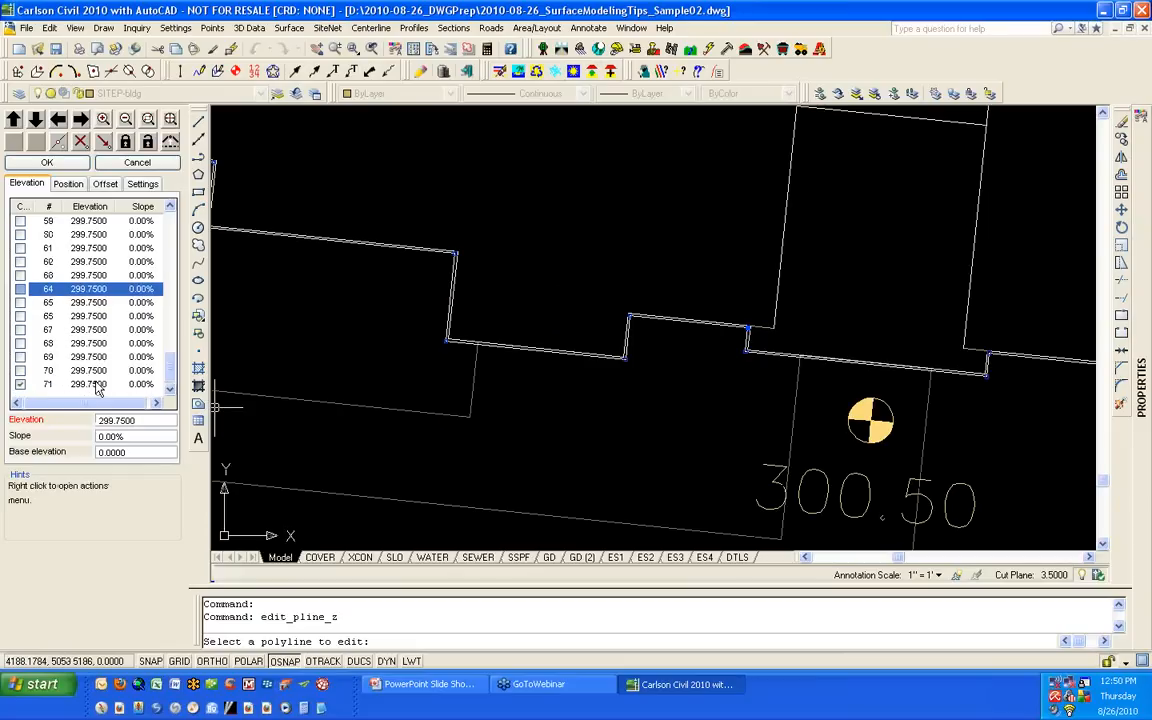
click(20, 289)
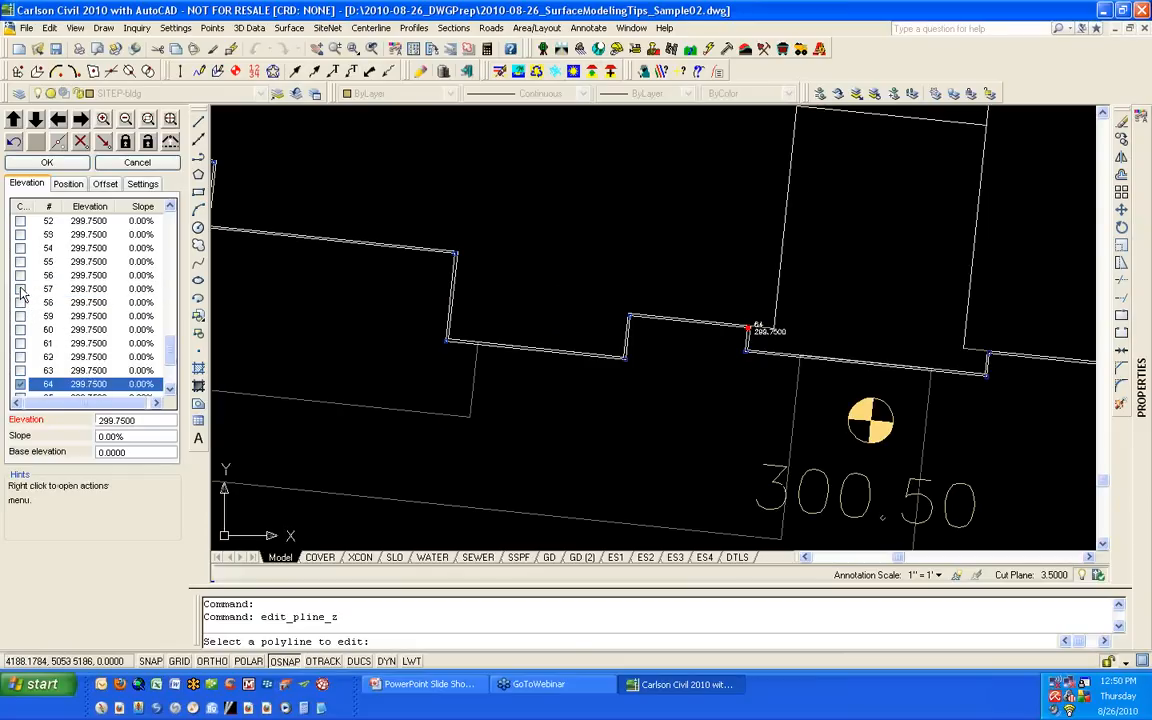
click(21, 371)
click(21, 357)
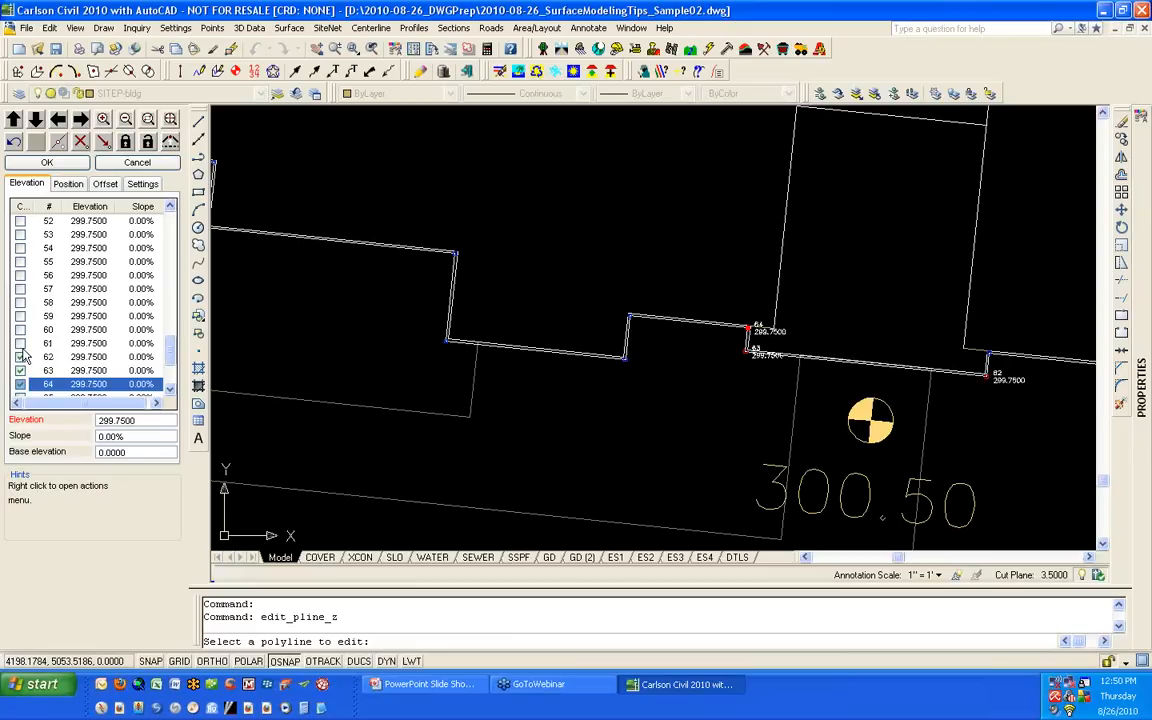
click(21, 343)
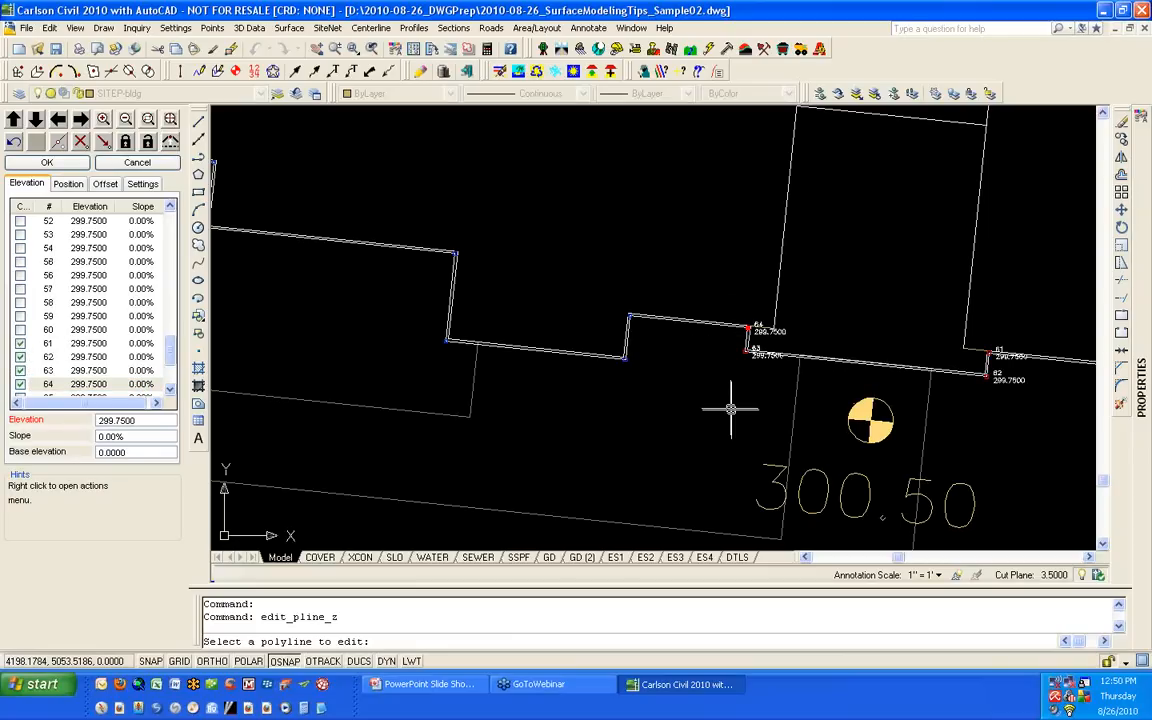
Step: Set the elevation of vertices 62 and 63, the outer corners of the southwestern entrance, to 300.50
click(90, 357)
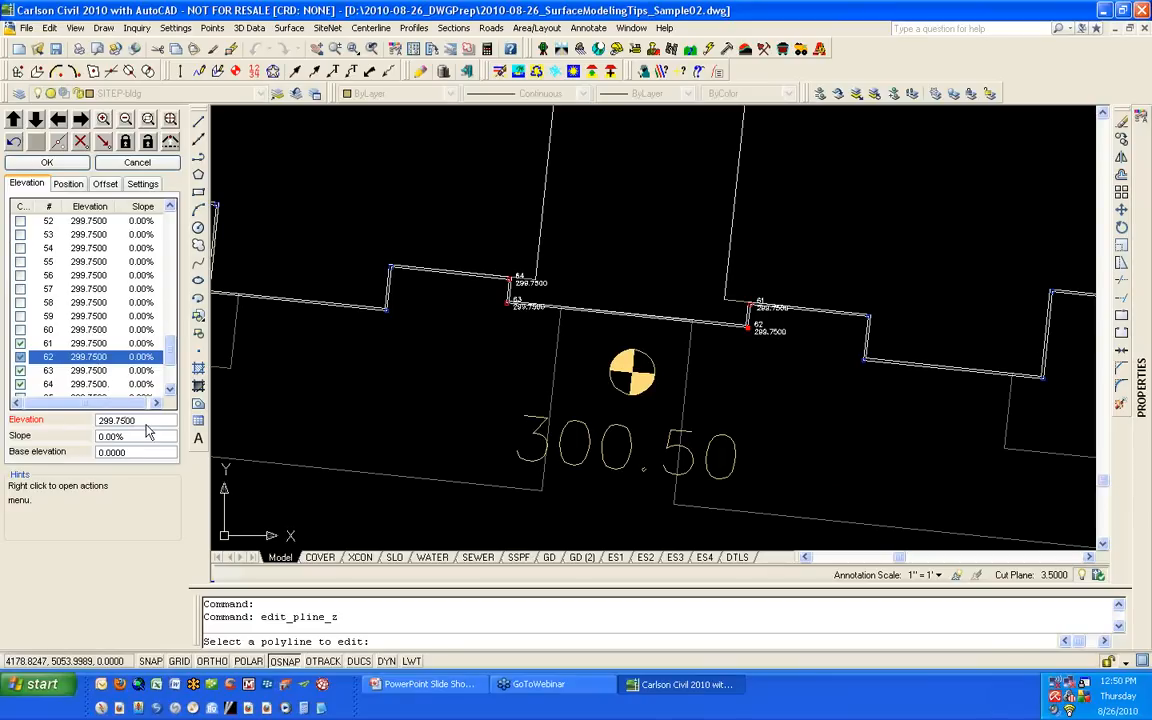
key(Tab)
text(3)
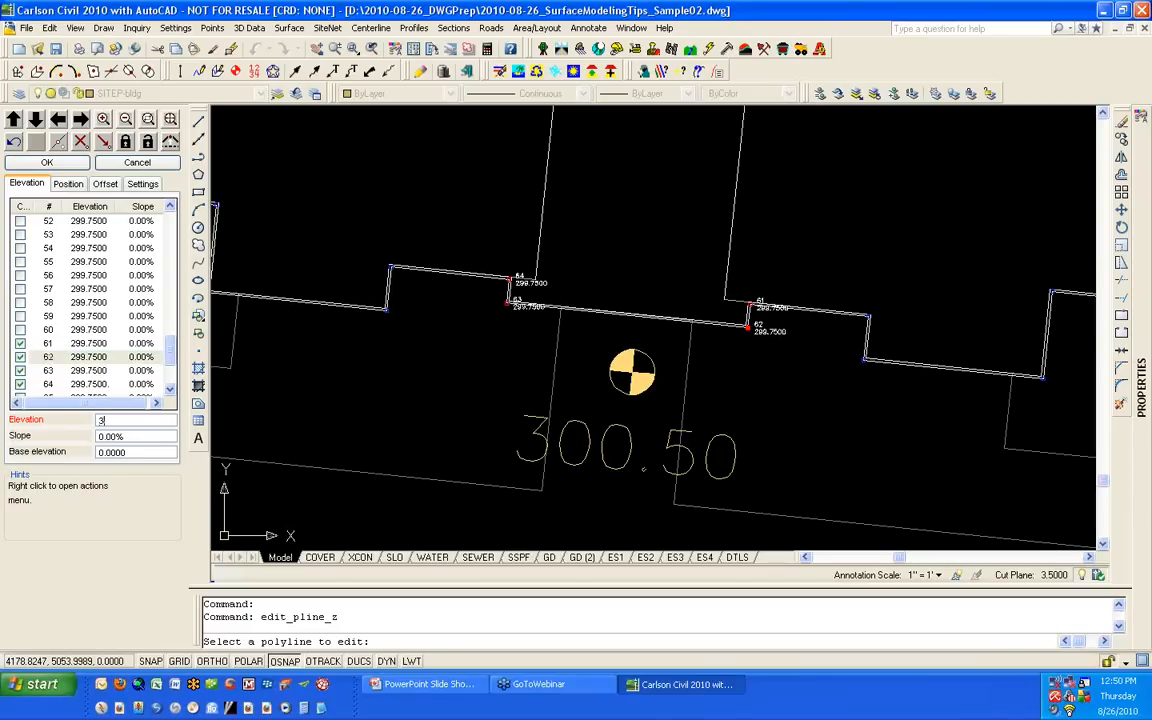
text(00.50)
key(Return)
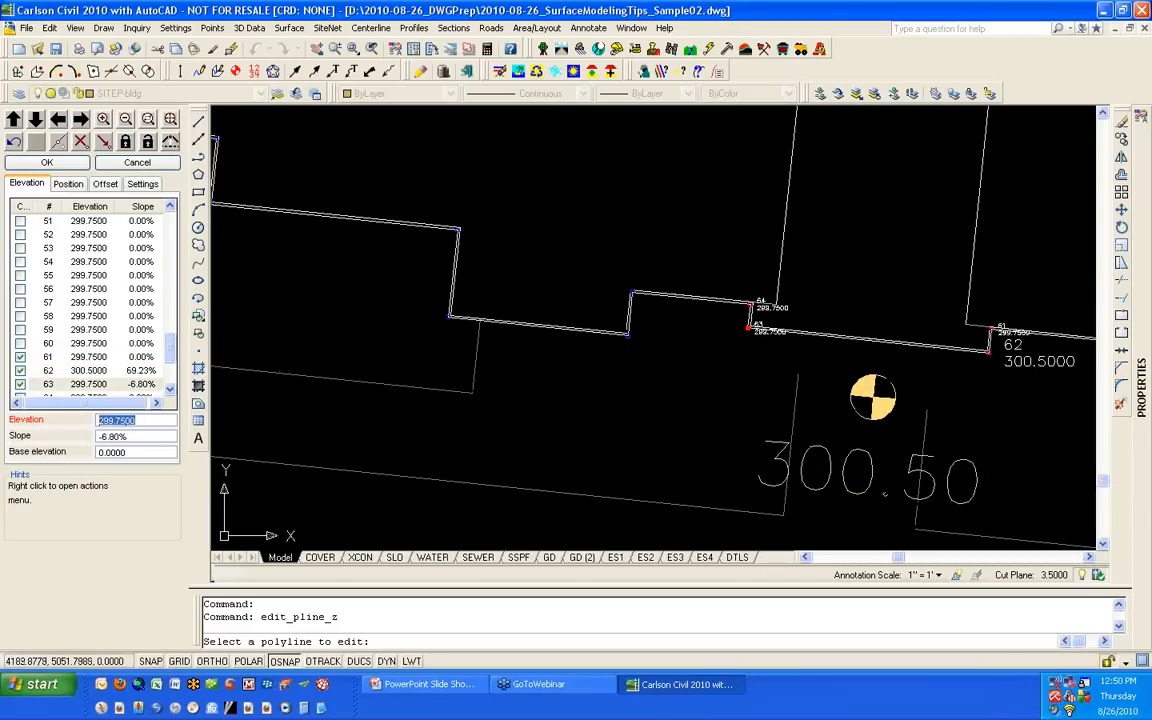
click(72, 386)
click(153, 420)
text(300.50)
key(Return)
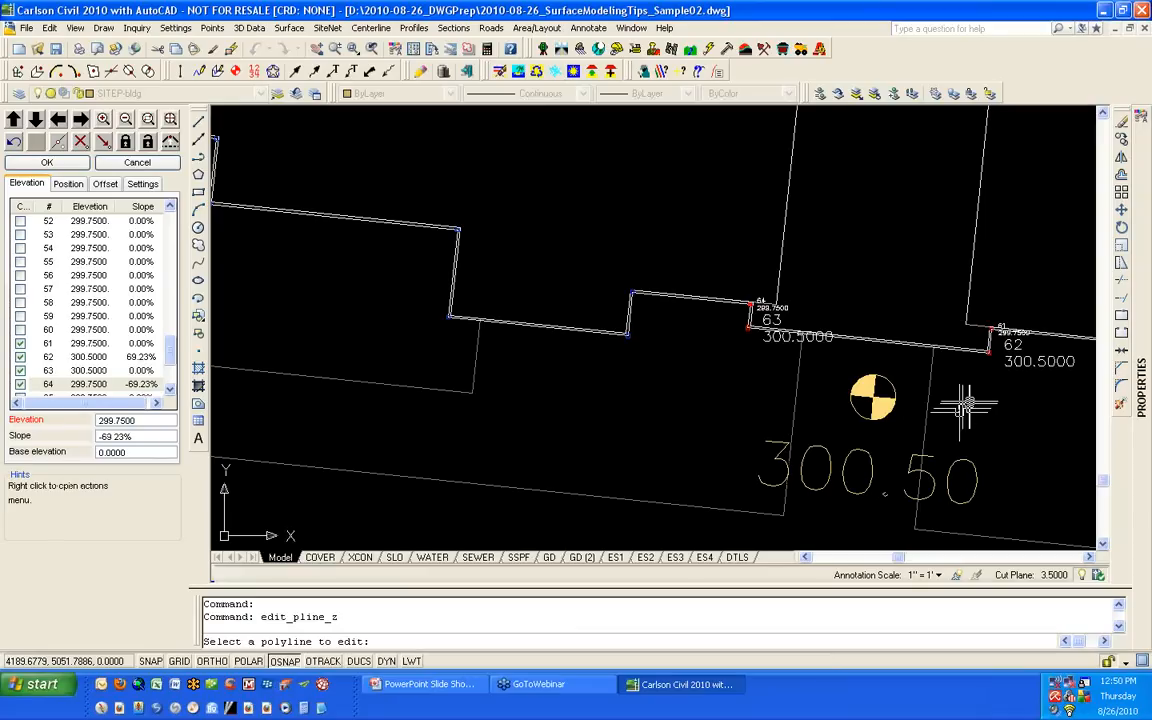
Step: Select the corner vertex at the building's southeastern entrance and checkmark vertices 44 through 47 in the elevation list
scroll(818, 352, down, 6)
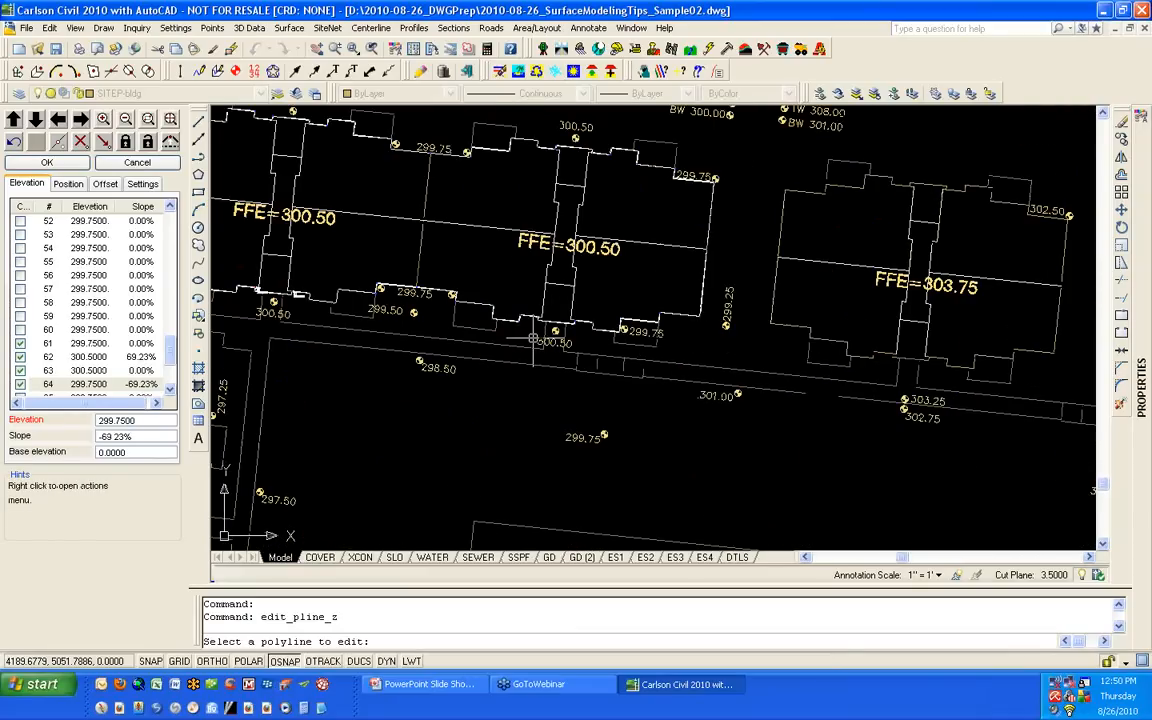
scroll(534, 333, up, 8)
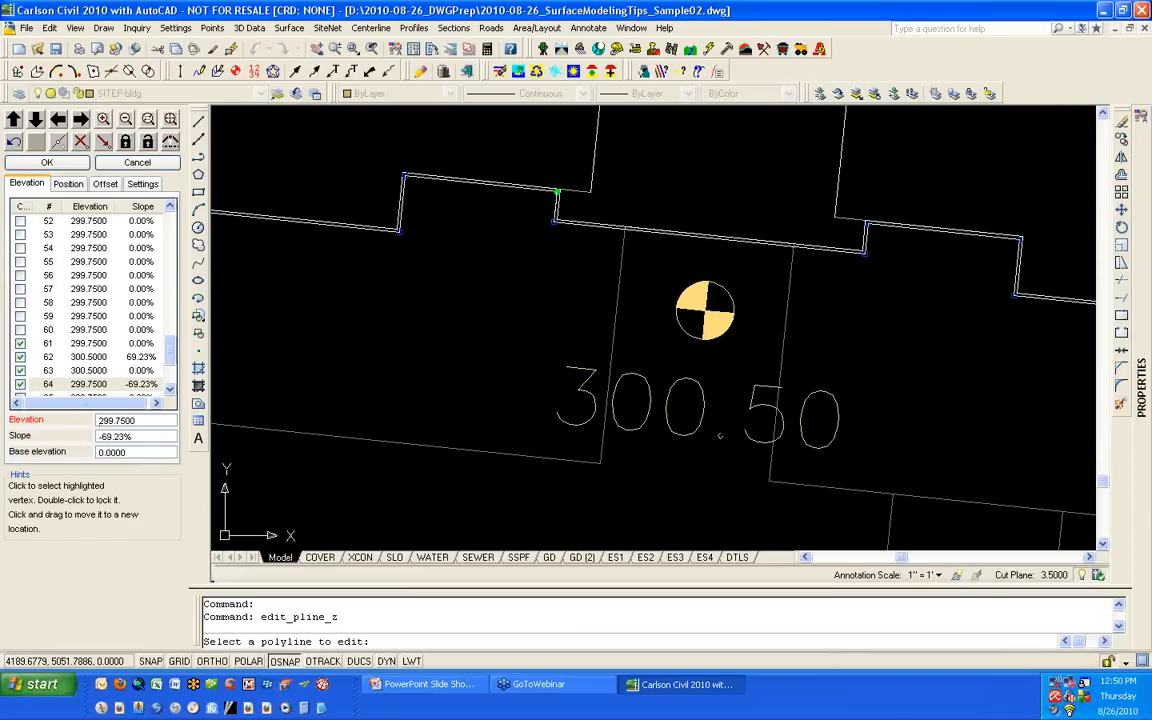
click(556, 190)
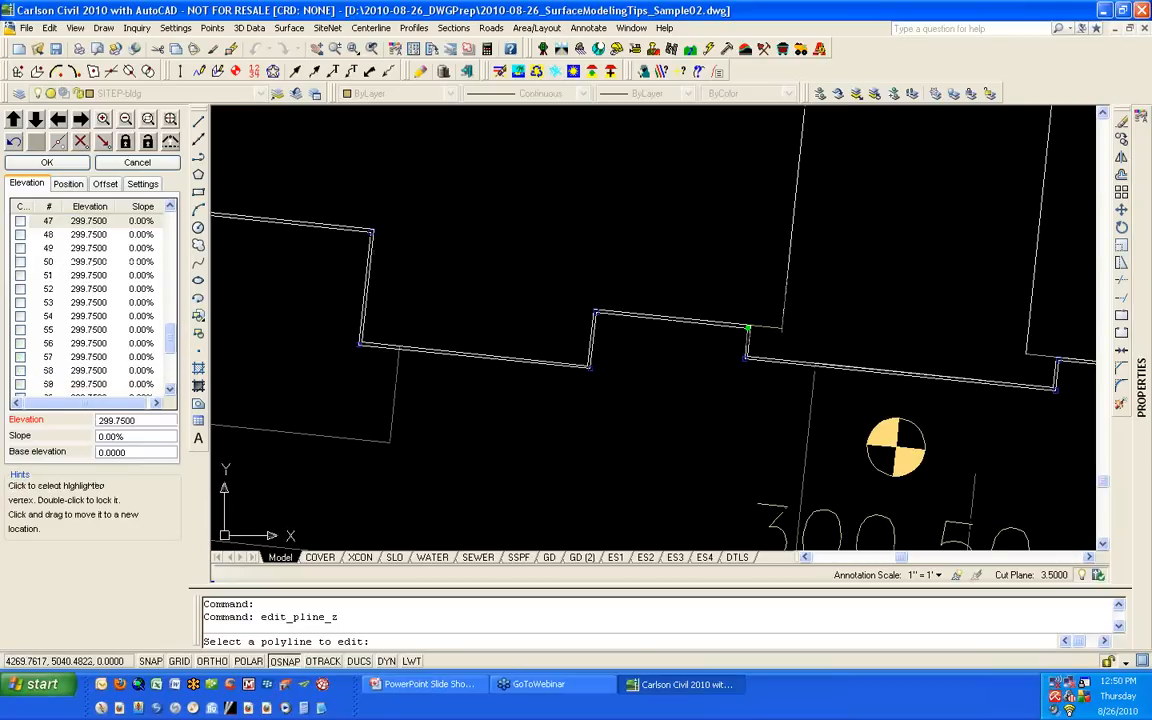
click(61, 226)
drag(173, 336, 174, 316)
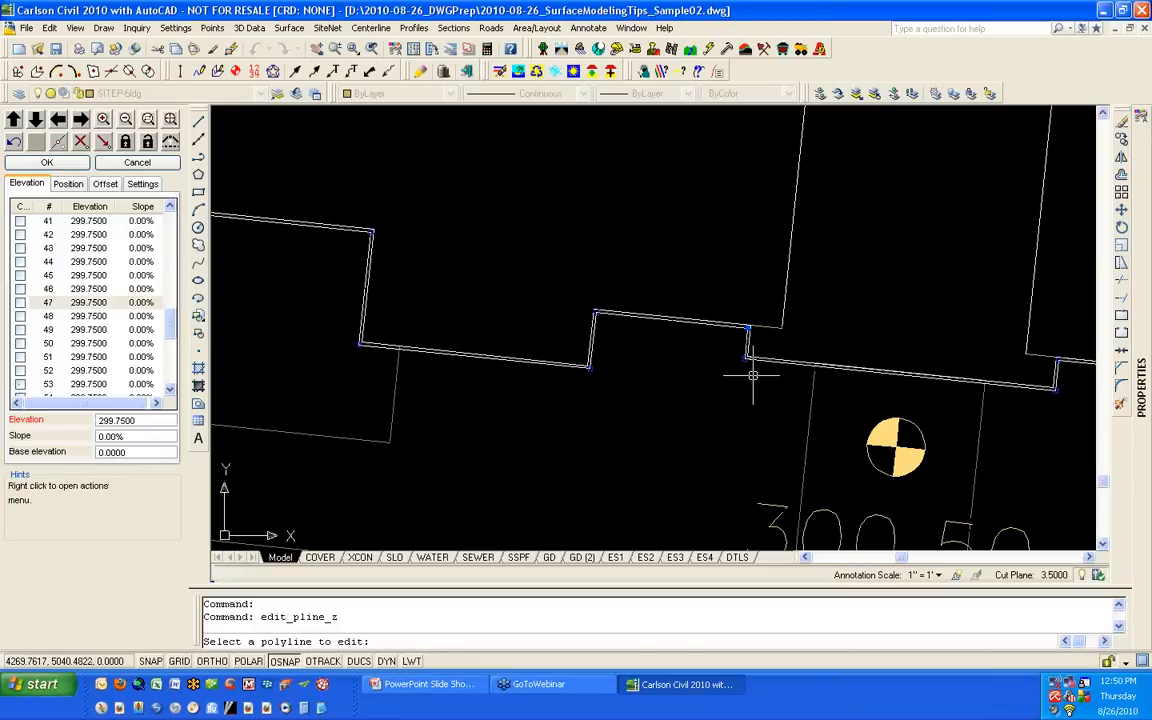
scroll(752, 375, down, 2)
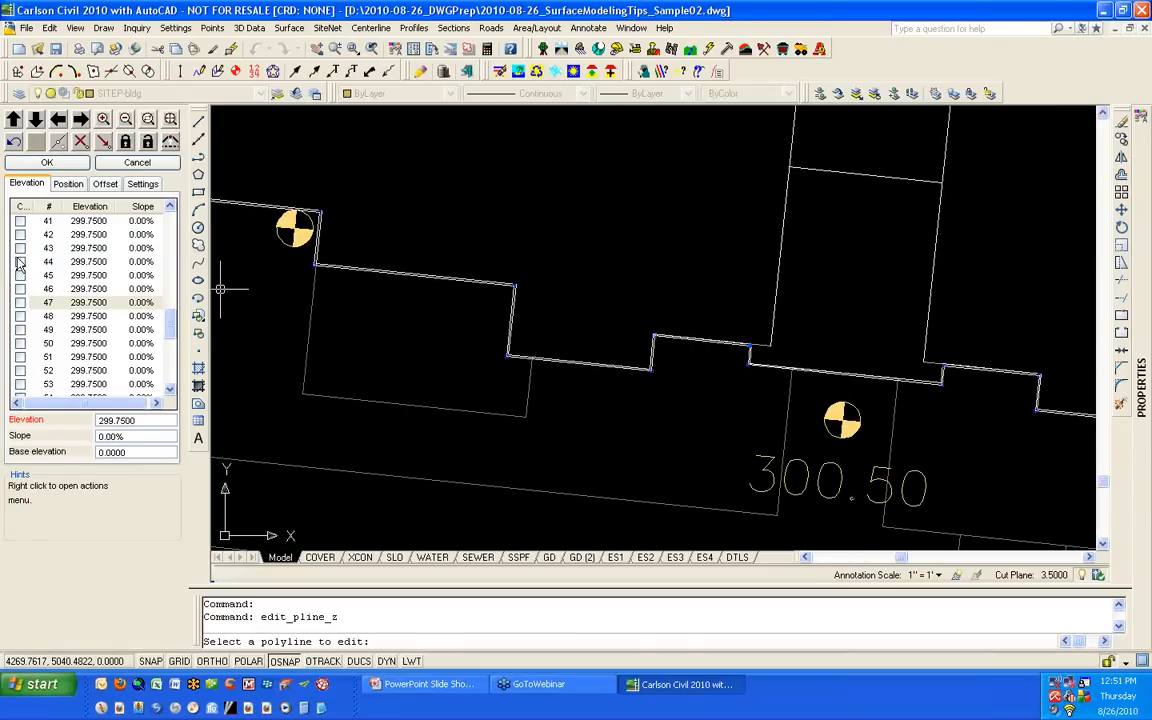
click(20, 261)
click(20, 275)
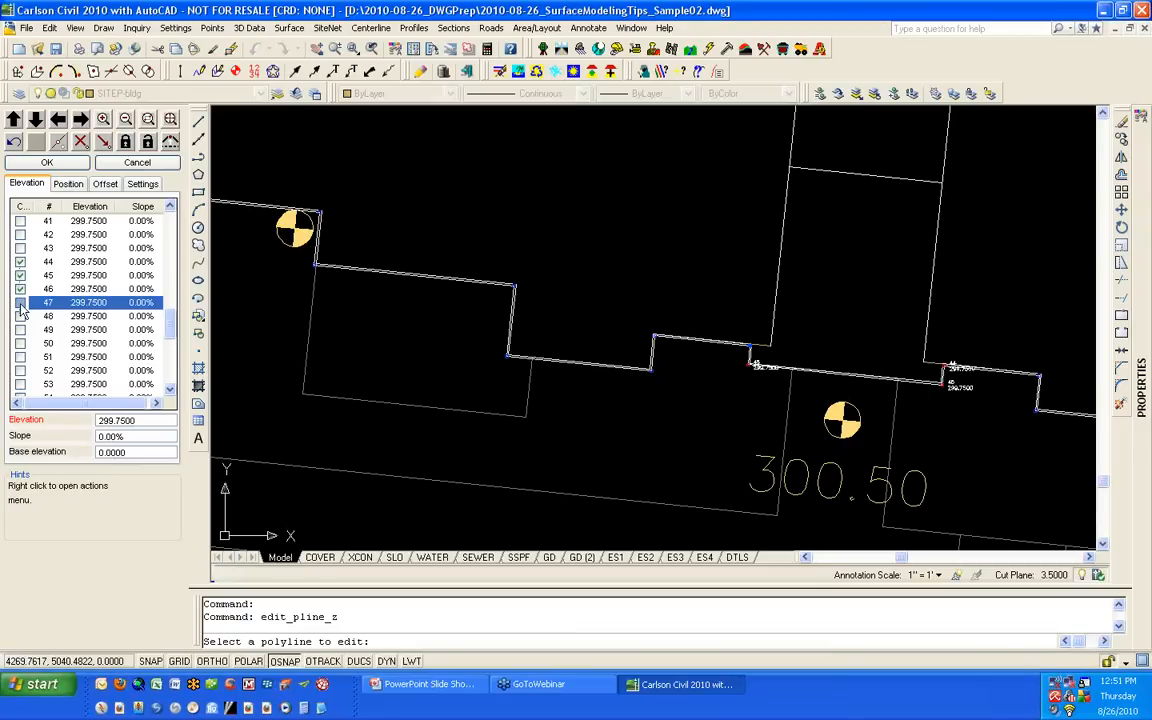
click(20, 288)
click(20, 302)
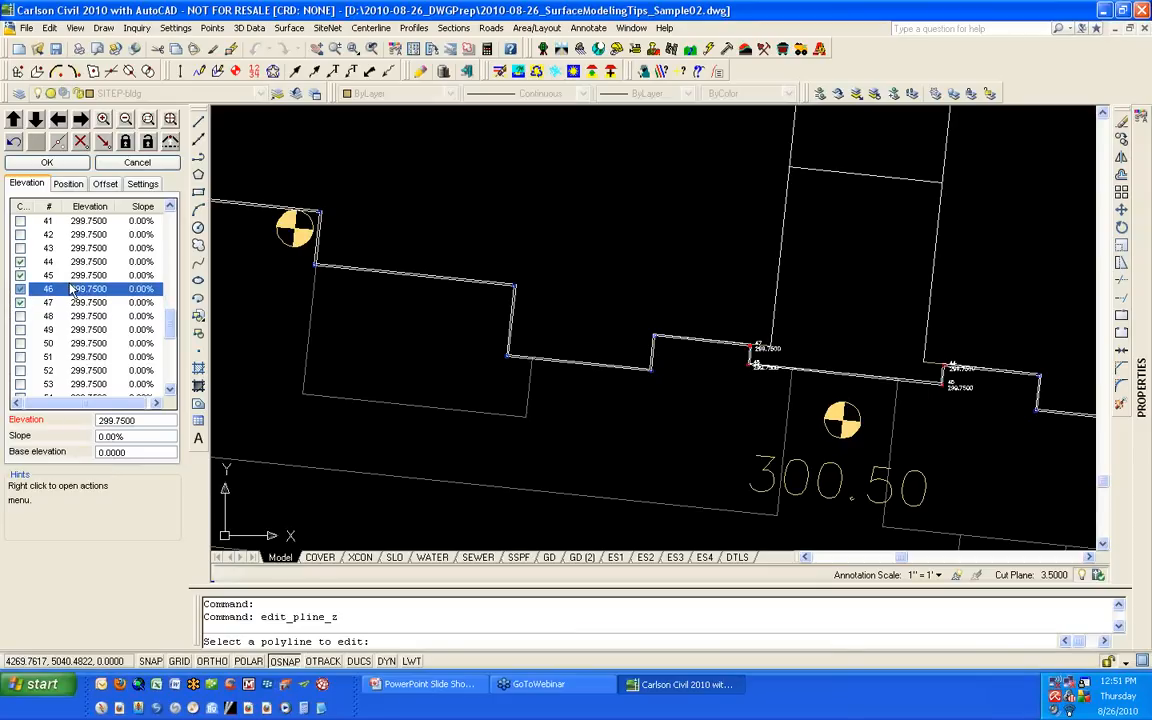
Step: Set the elevation of vertices 45 and 46, the outer corners of the southeastern entrance, to 300.50 and accept the polyline edits
click(170, 421)
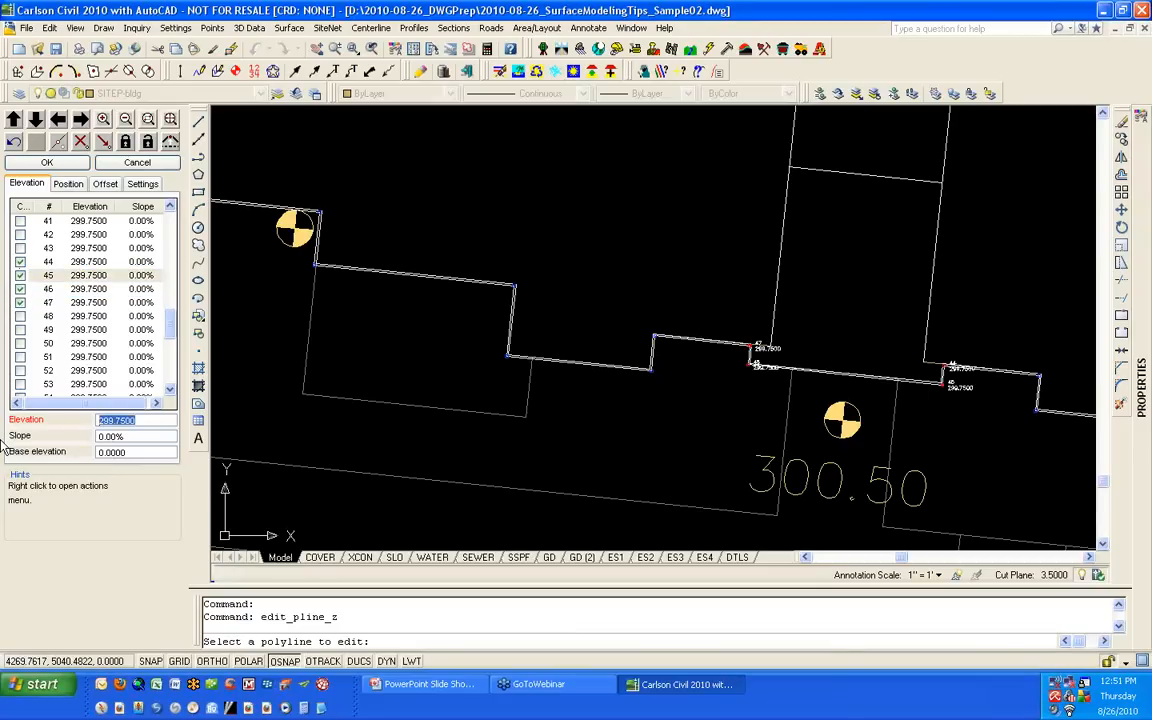
text(300.5)
key(Return)
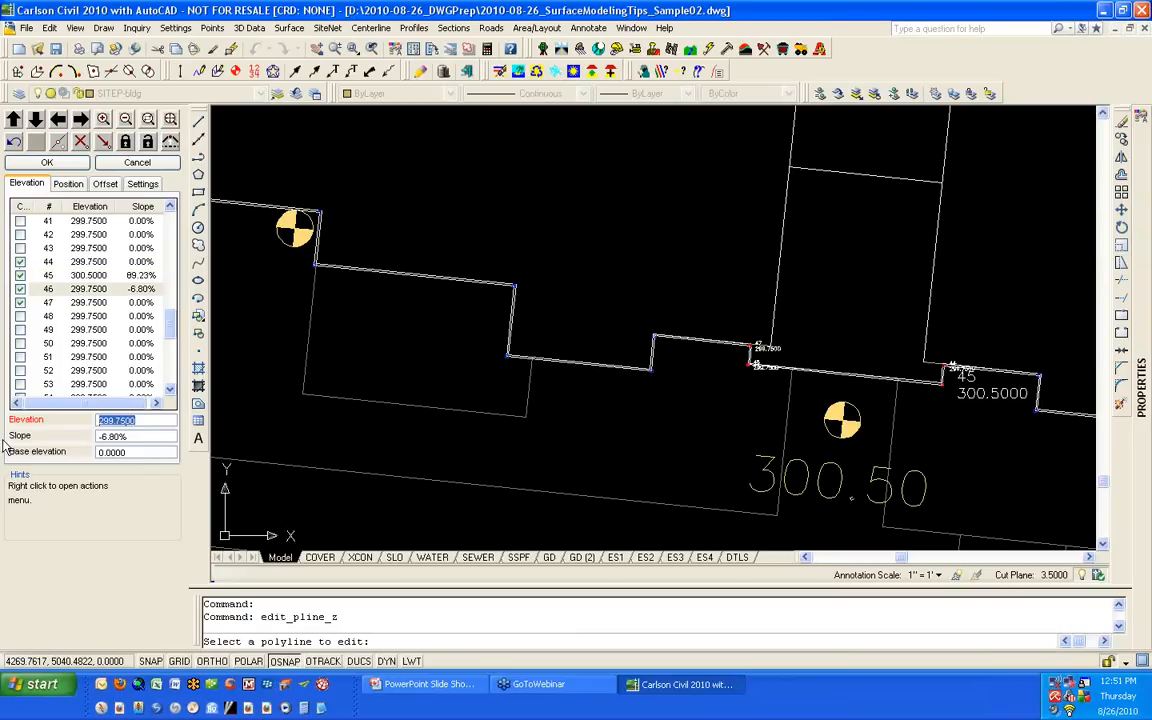
click(85, 290)
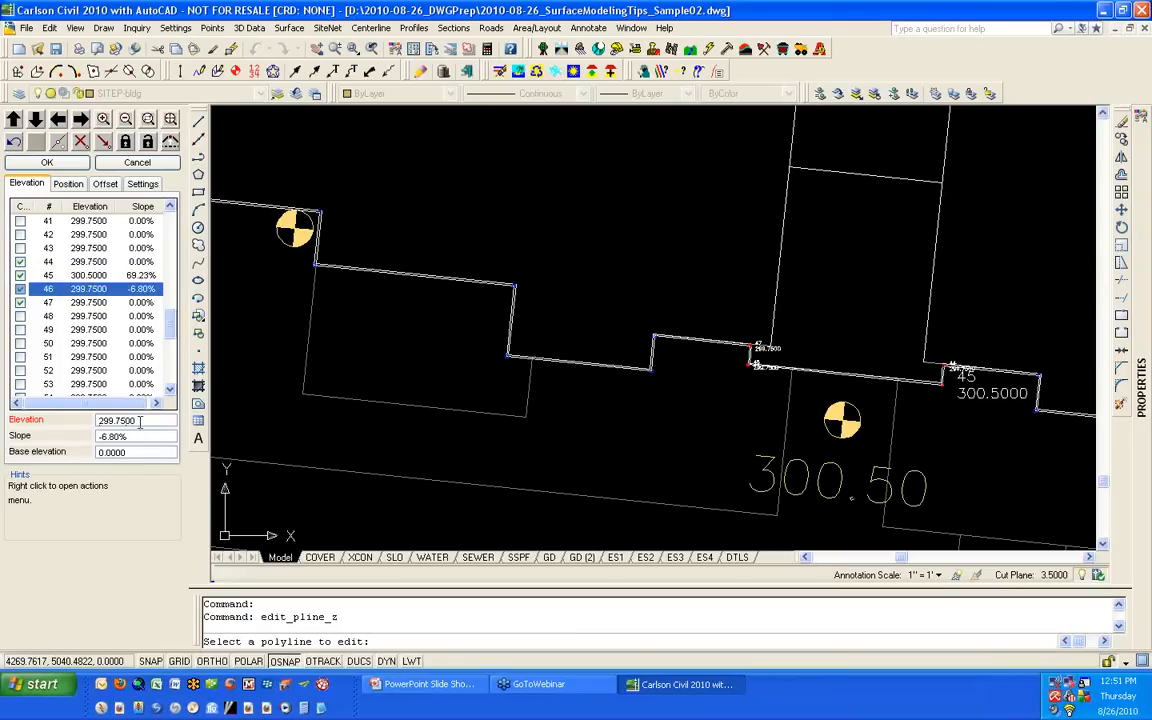
double_click(139, 421)
text(3)
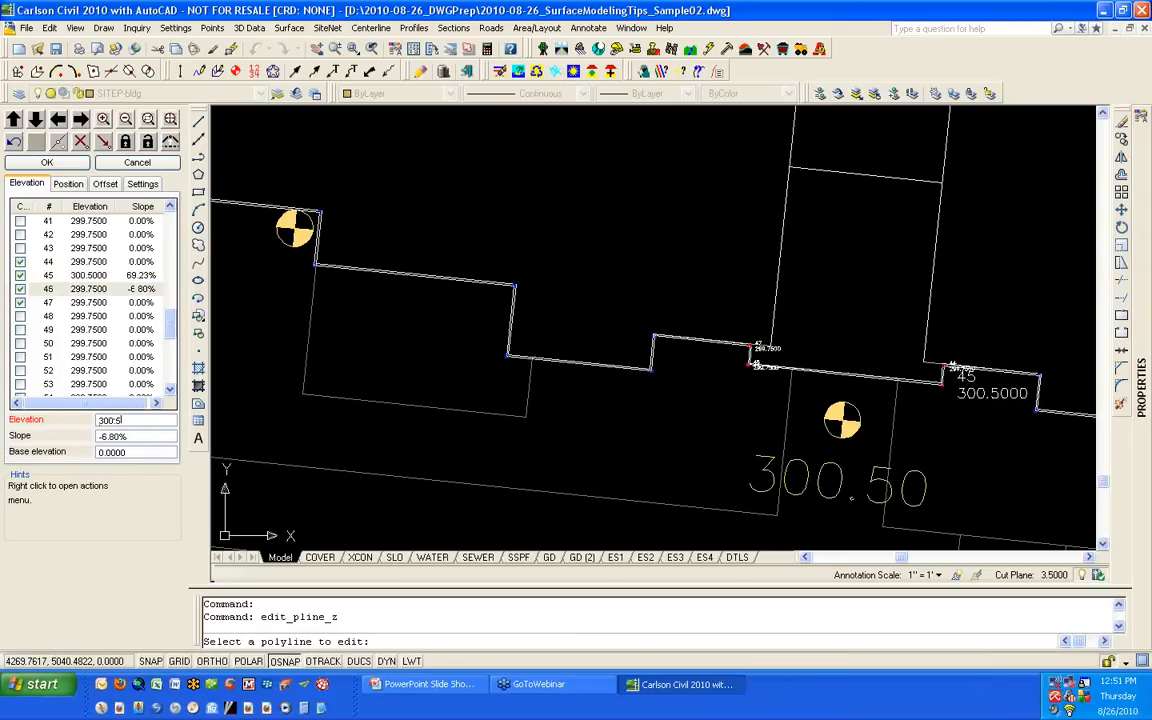
text(00.5)
key(Return)
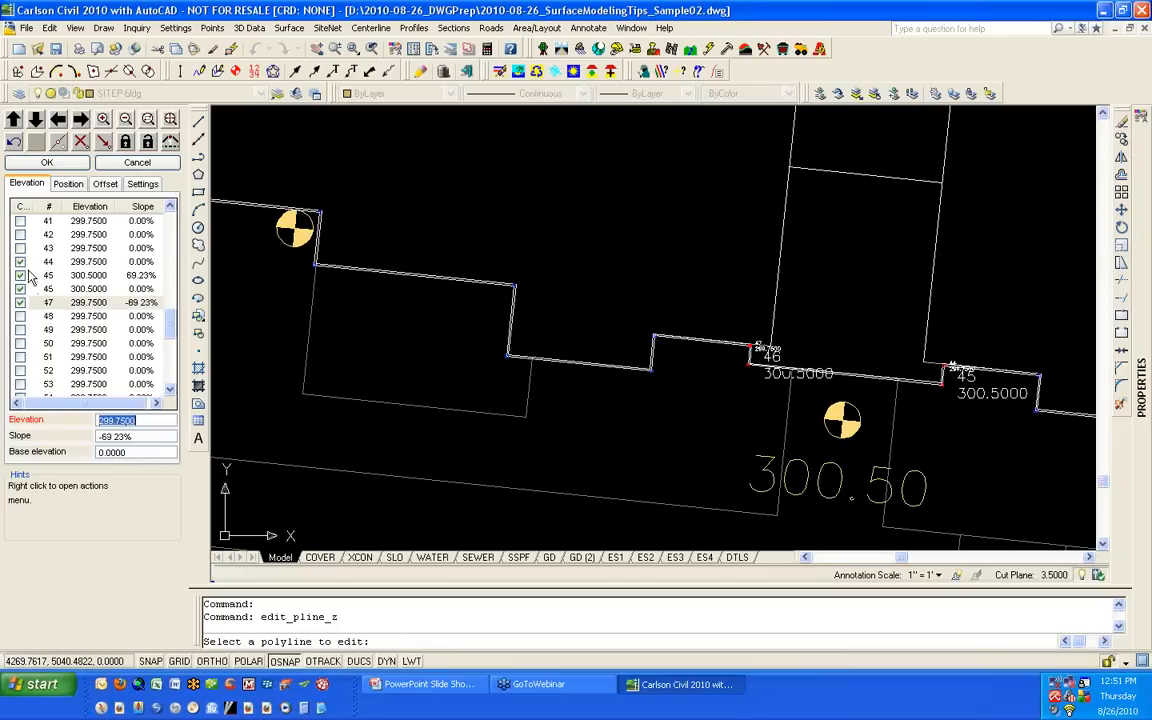
click(46, 162)
scroll(471, 315, down, 5)
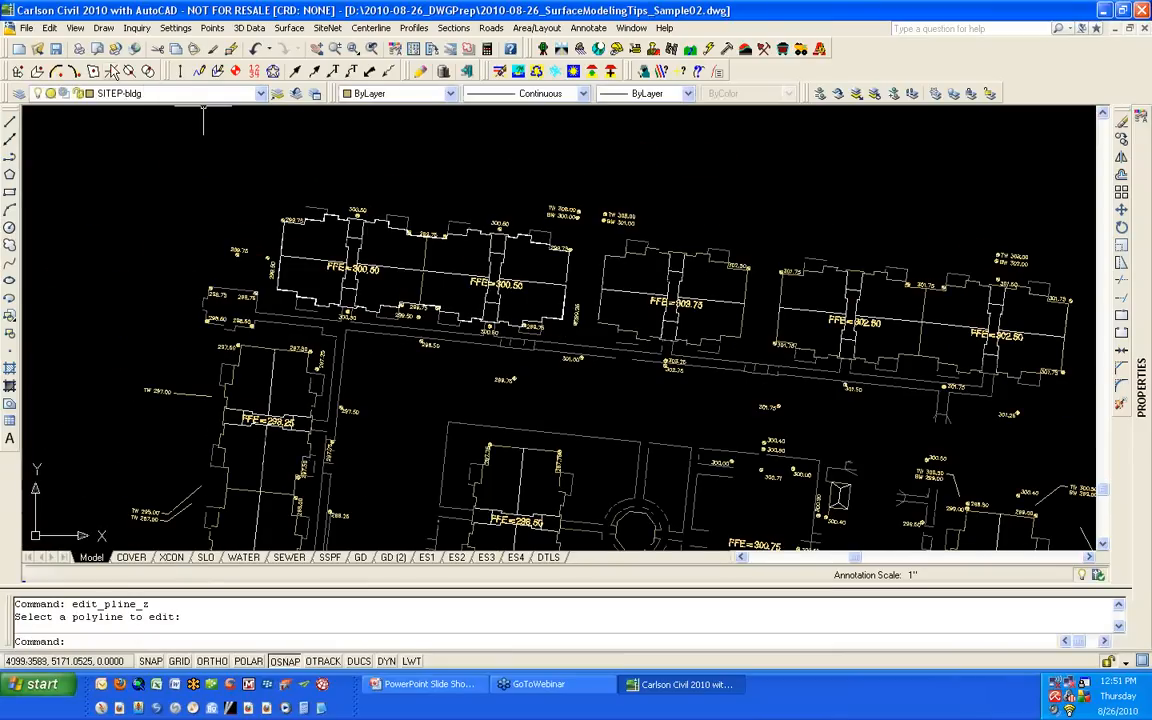
Step: Load both perimeter polylines of the FFE=300.50 building into the 3D viewer
click(75, 28)
click(110, 141)
click(246, 190)
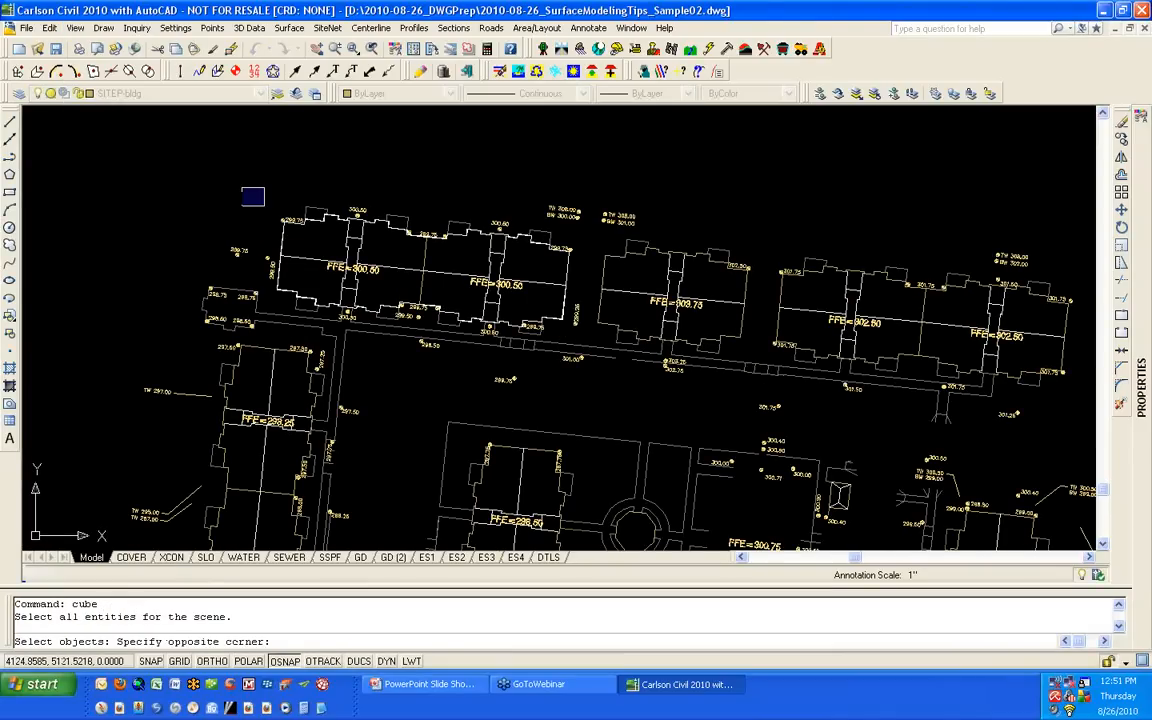
click(615, 334)
key(Return)
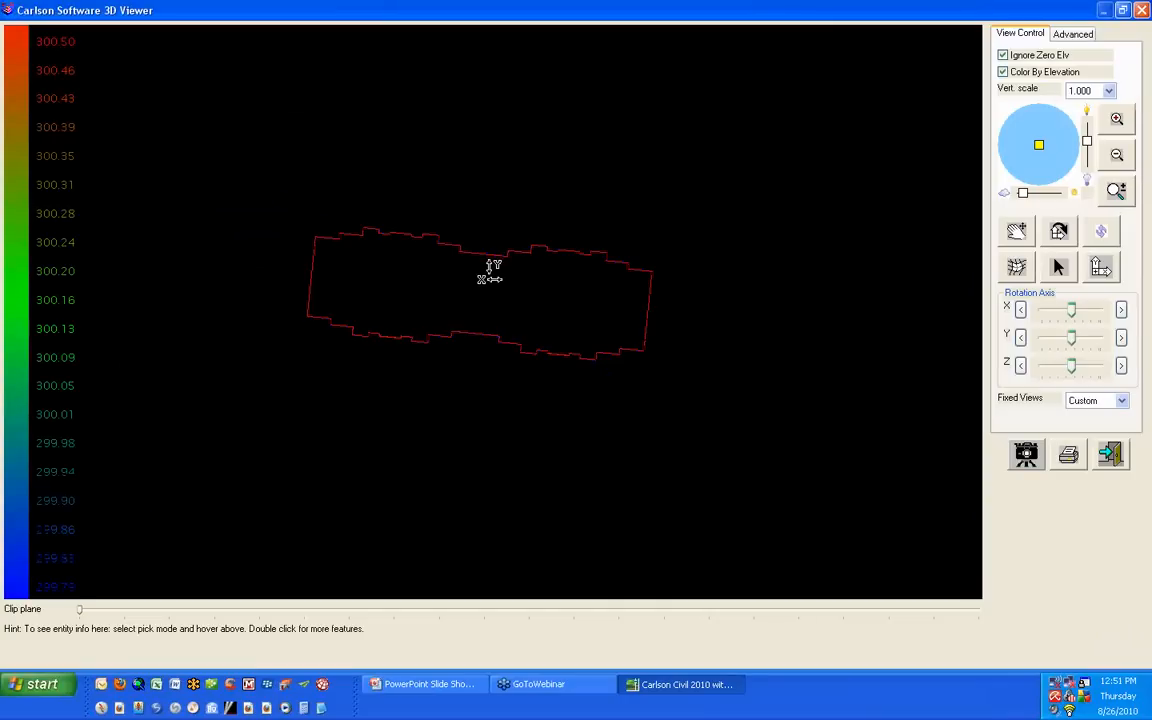
Step: Examine the building's inner and outer polylines in 3D around the entrances and along the perimeter, and exit the viewer
scroll(560, 345, up, 10)
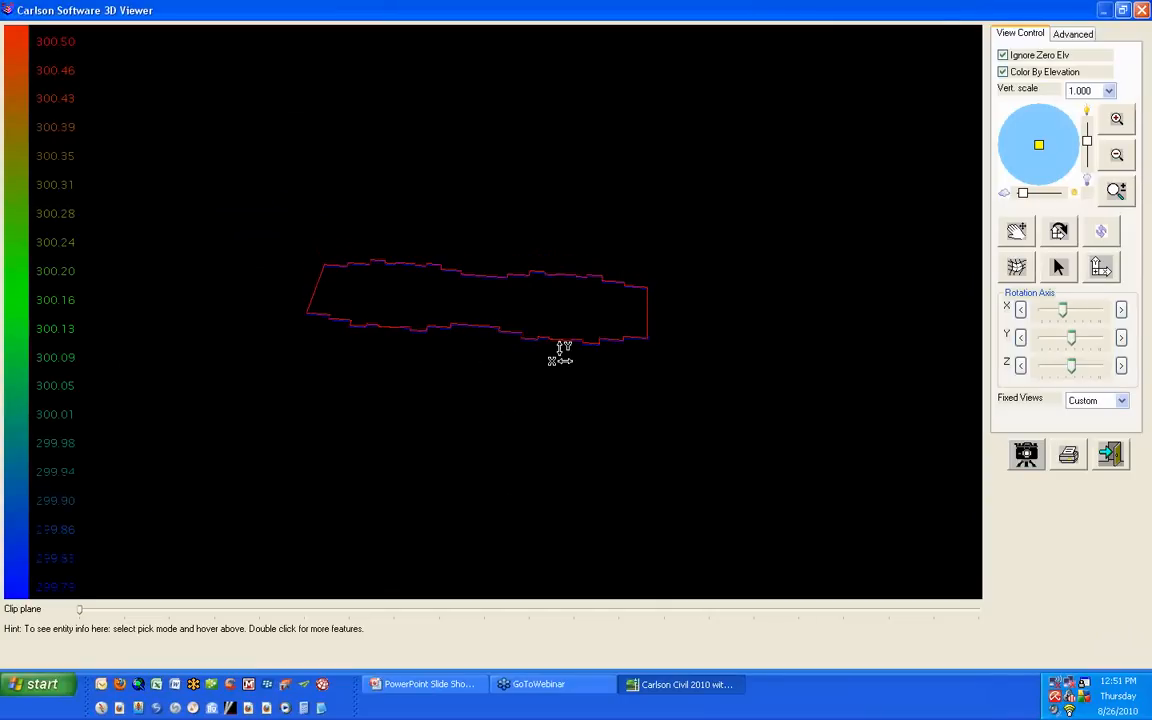
scroll(560, 345, up, 3)
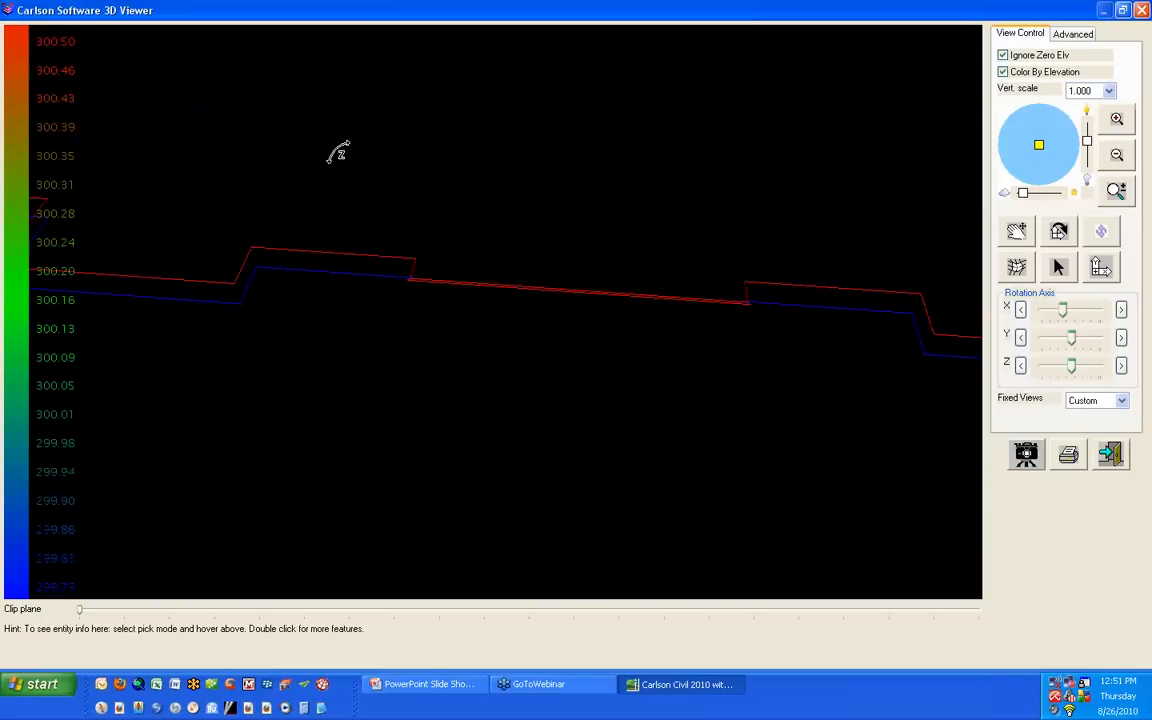
drag(404, 200, 402, 302)
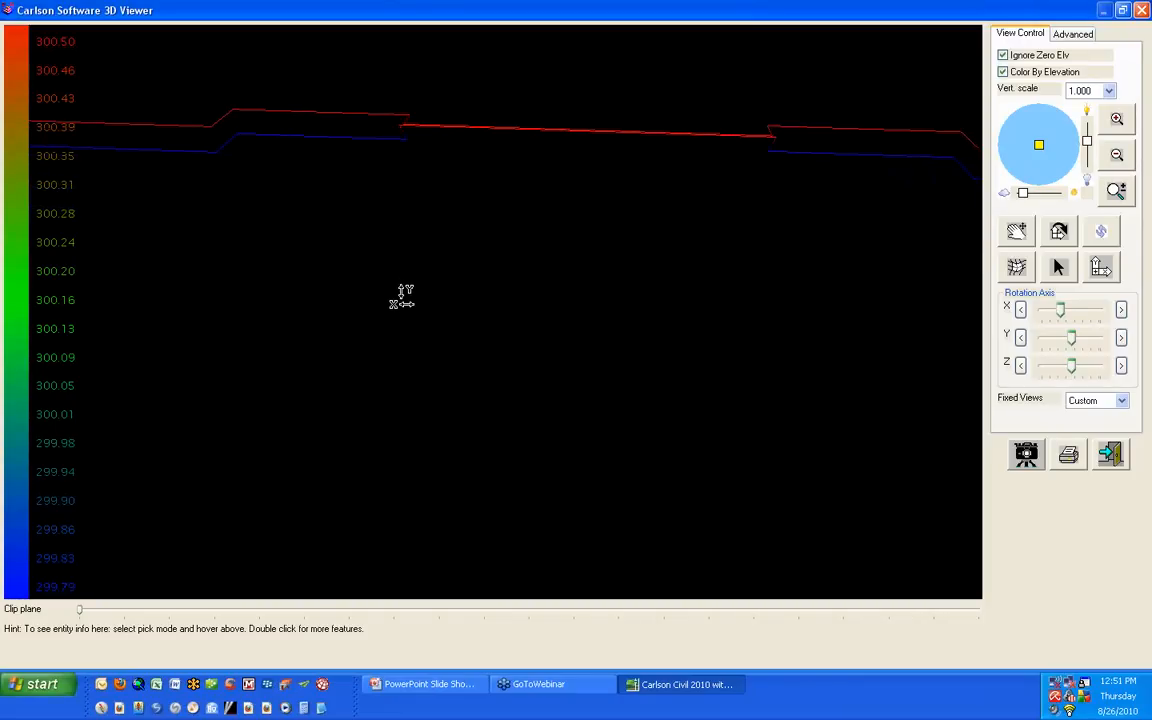
scroll(401, 296, down, 6)
drag(826, 535, 170, 430)
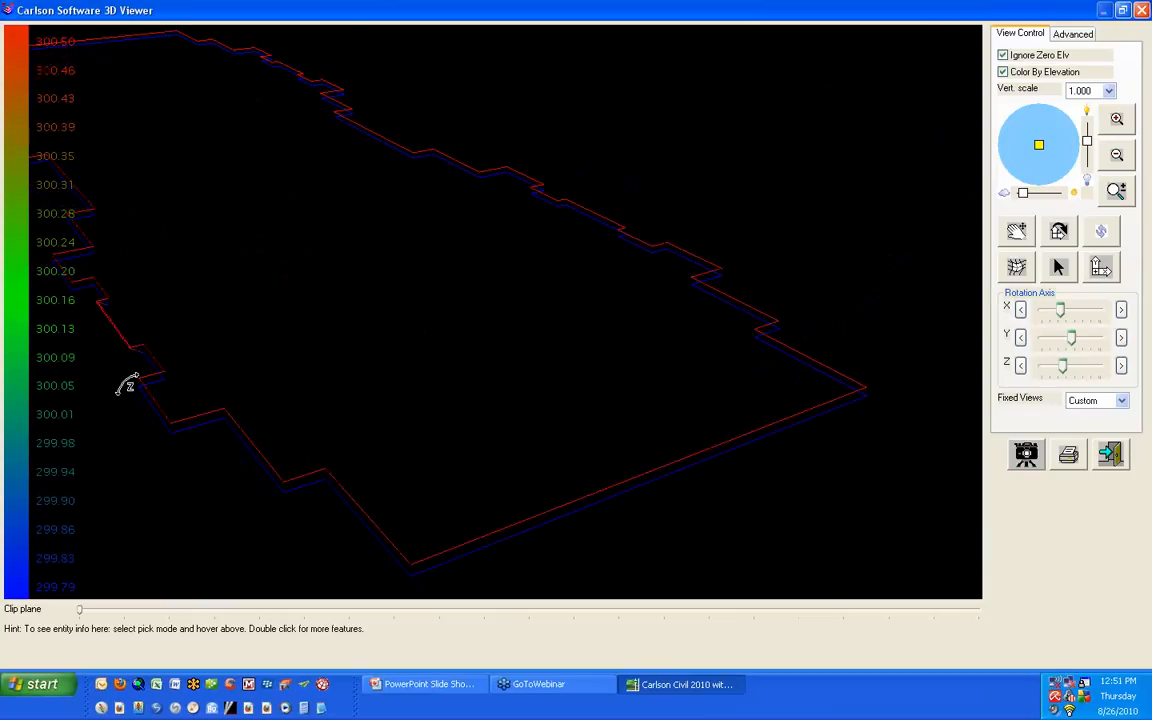
scroll(112, 392, up, 3)
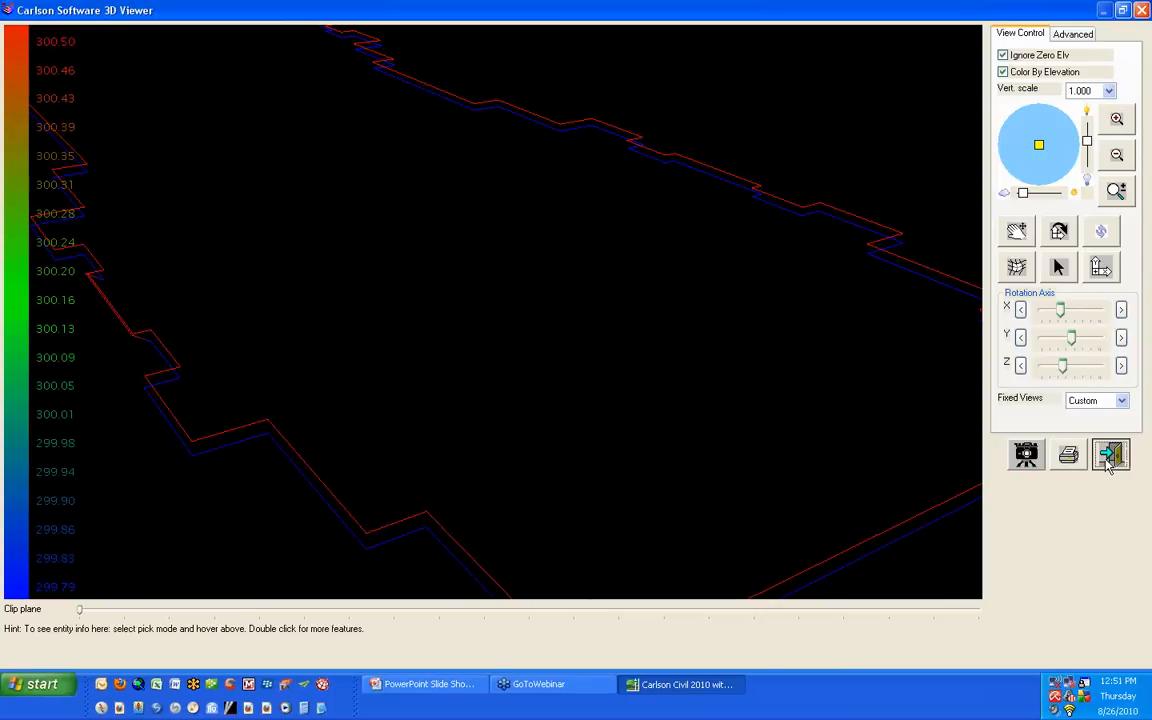
click(1108, 458)
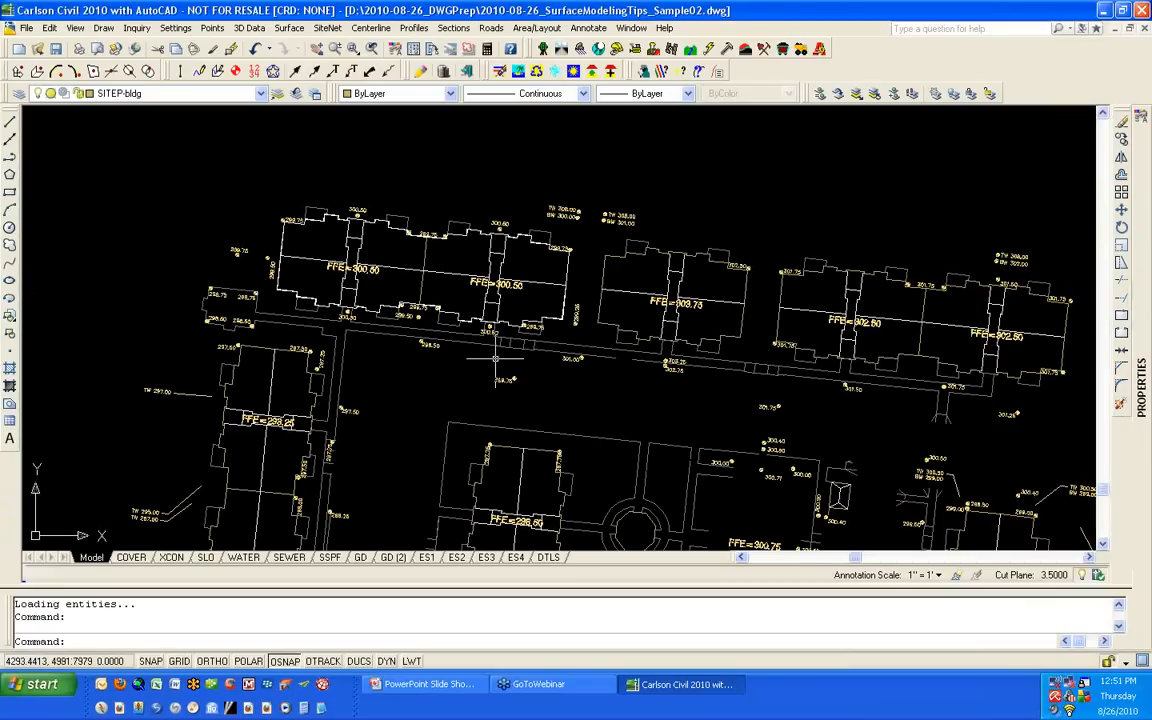
Step: Erase the original detailed linework of the FFE=300.50 building and of the neighboring building to its east
scroll(494, 335, down, 2)
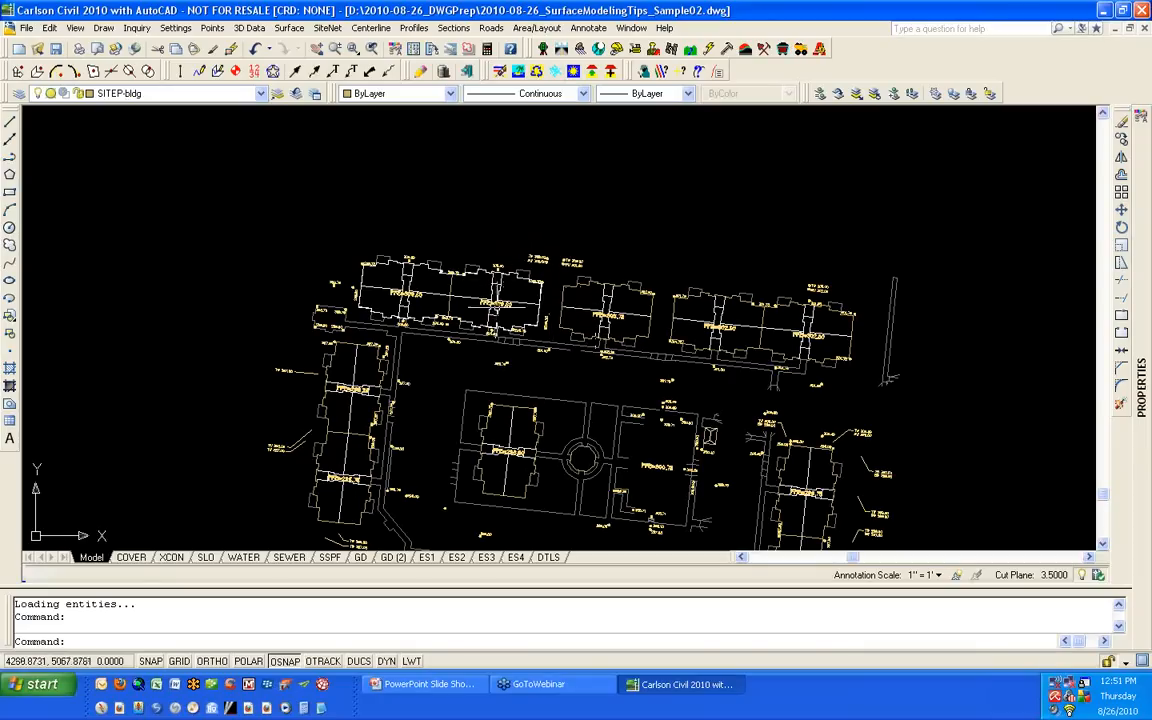
click(500, 288)
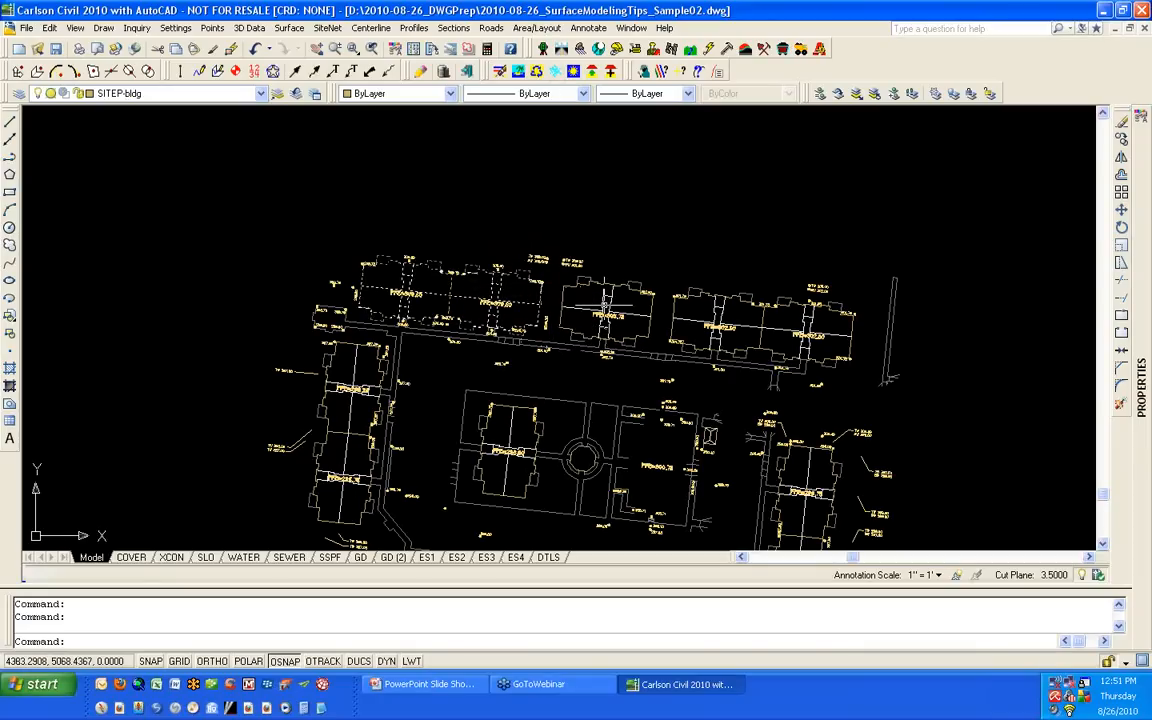
text(e)
key(Return)
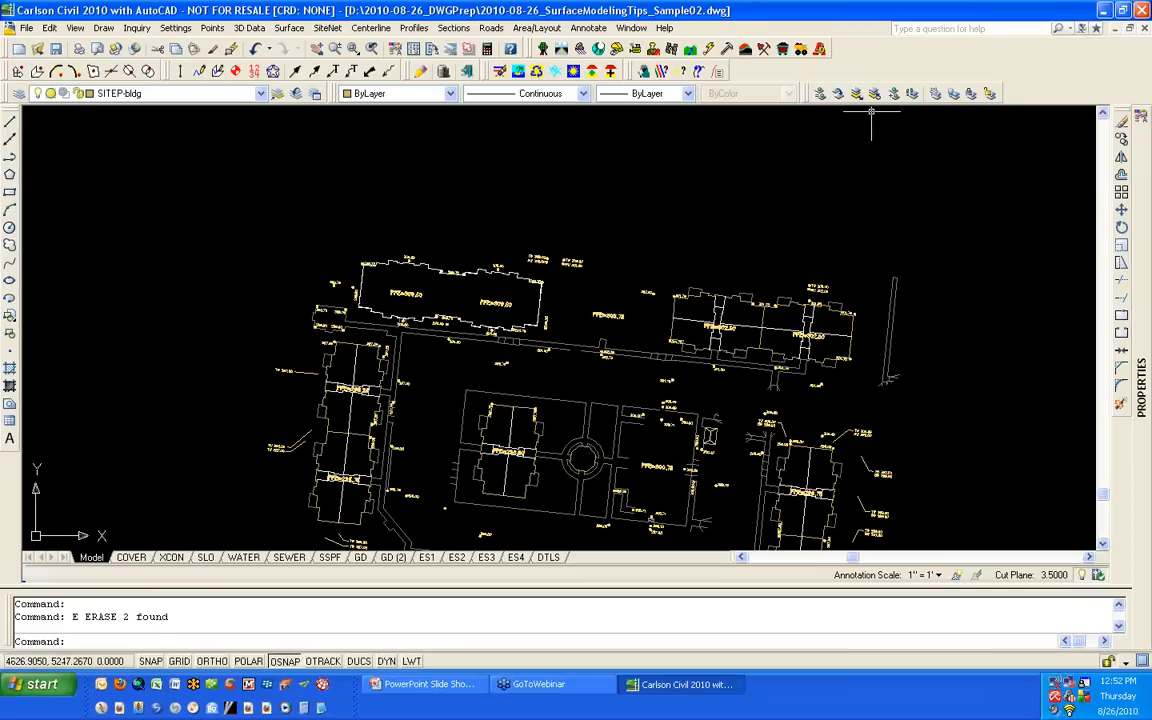
Step: Restore the previous layer status twice to bring back the full site drawing
click(297, 93)
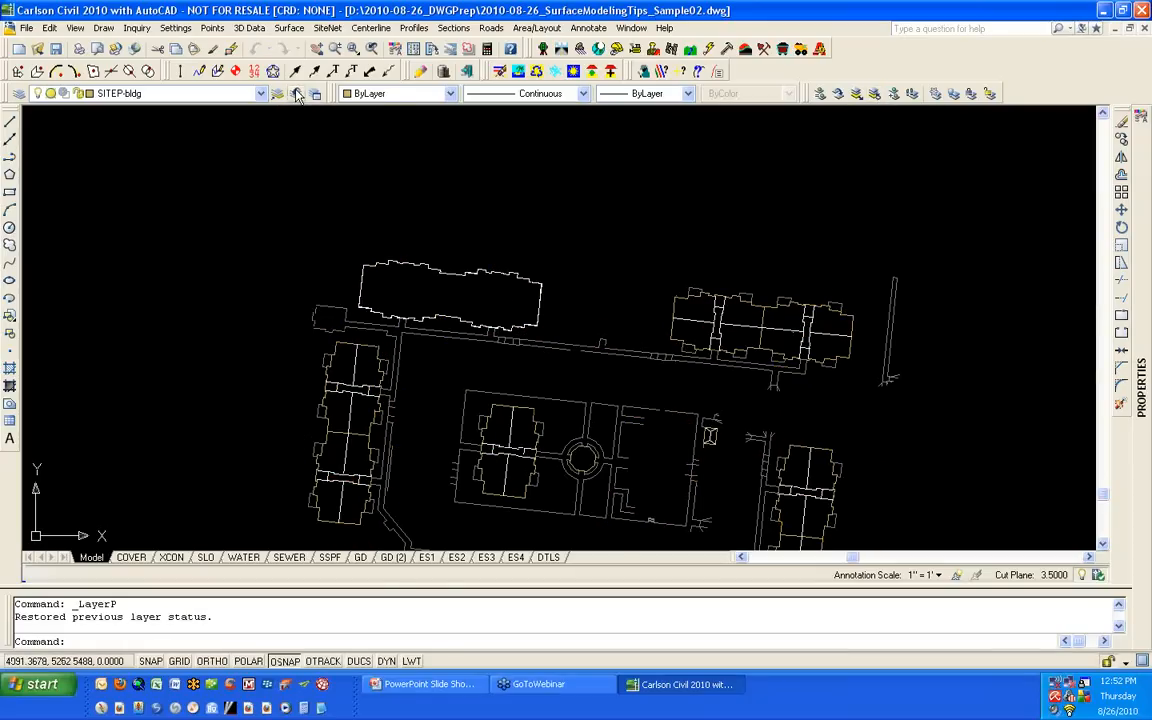
click(297, 93)
scroll(320, 250, down, 3)
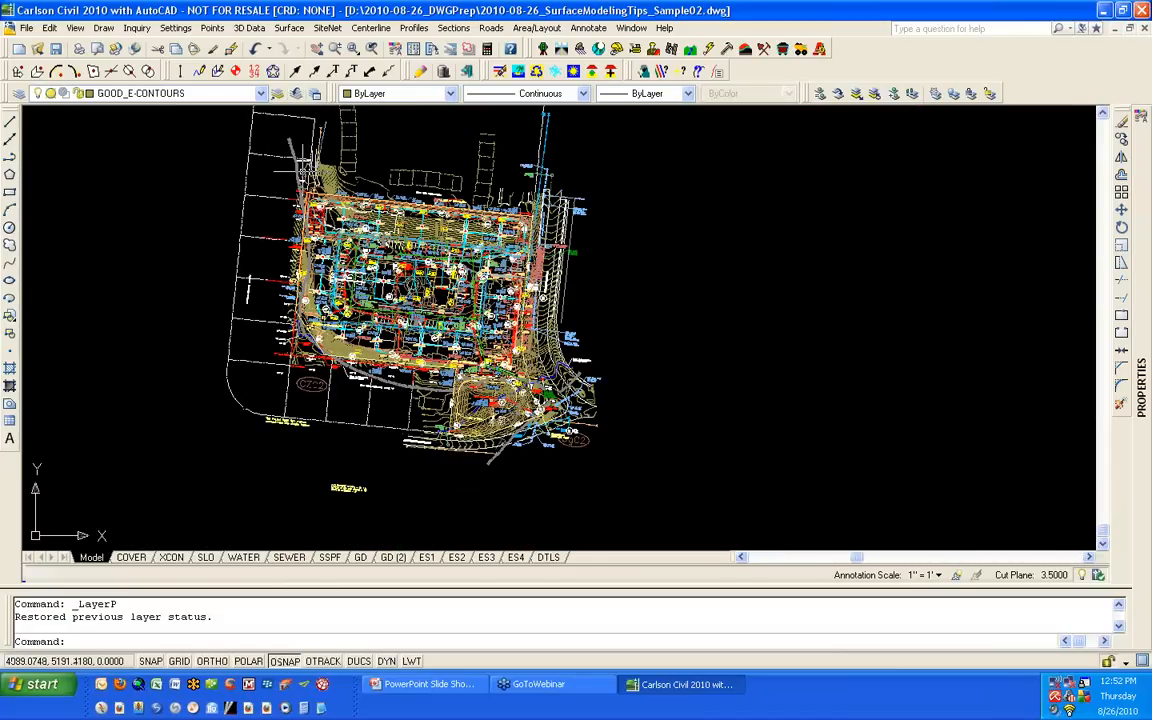
Step: Freeze all layers with -LAYER, using the wildcard *, and thaw only those matching GOOD*
text(-LA)
key(Return)
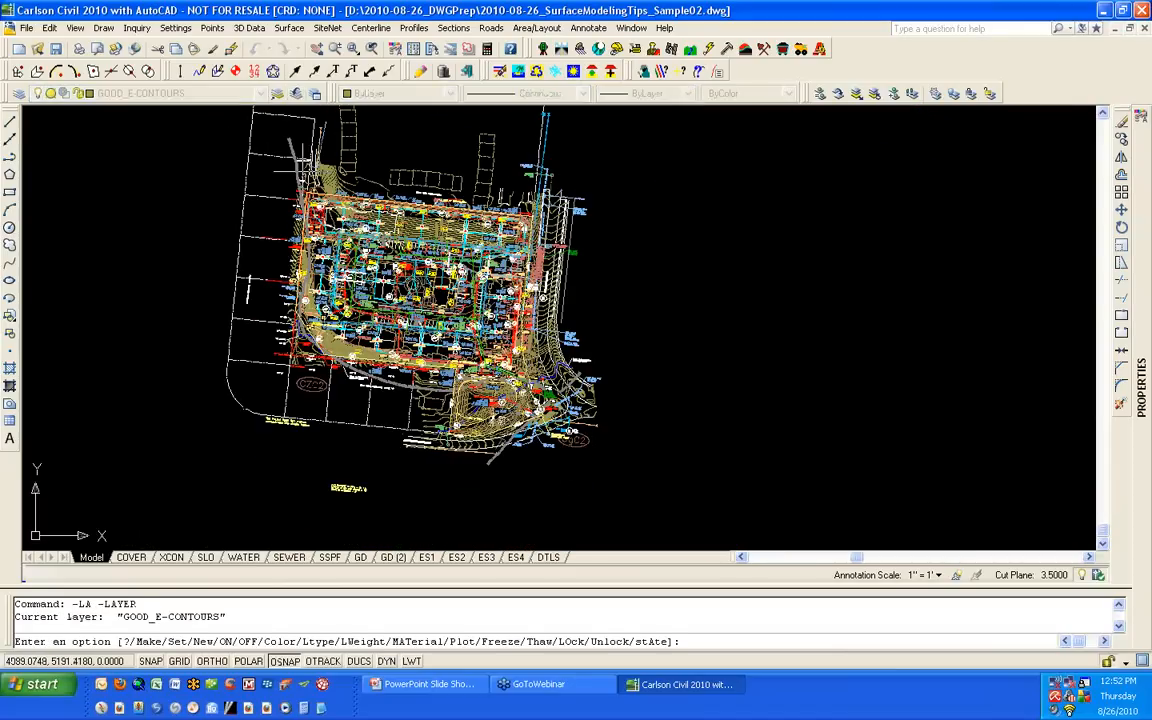
text(F)
key(Return)
text(*)
key(Return)
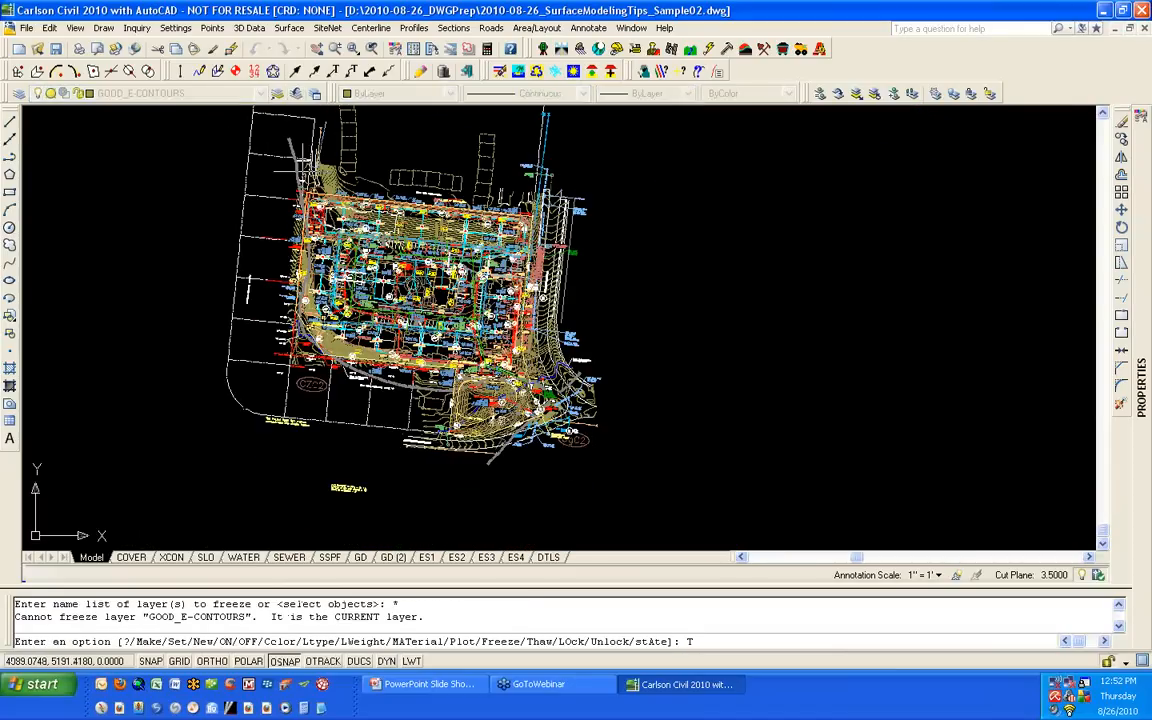
text(T)
key(Return)
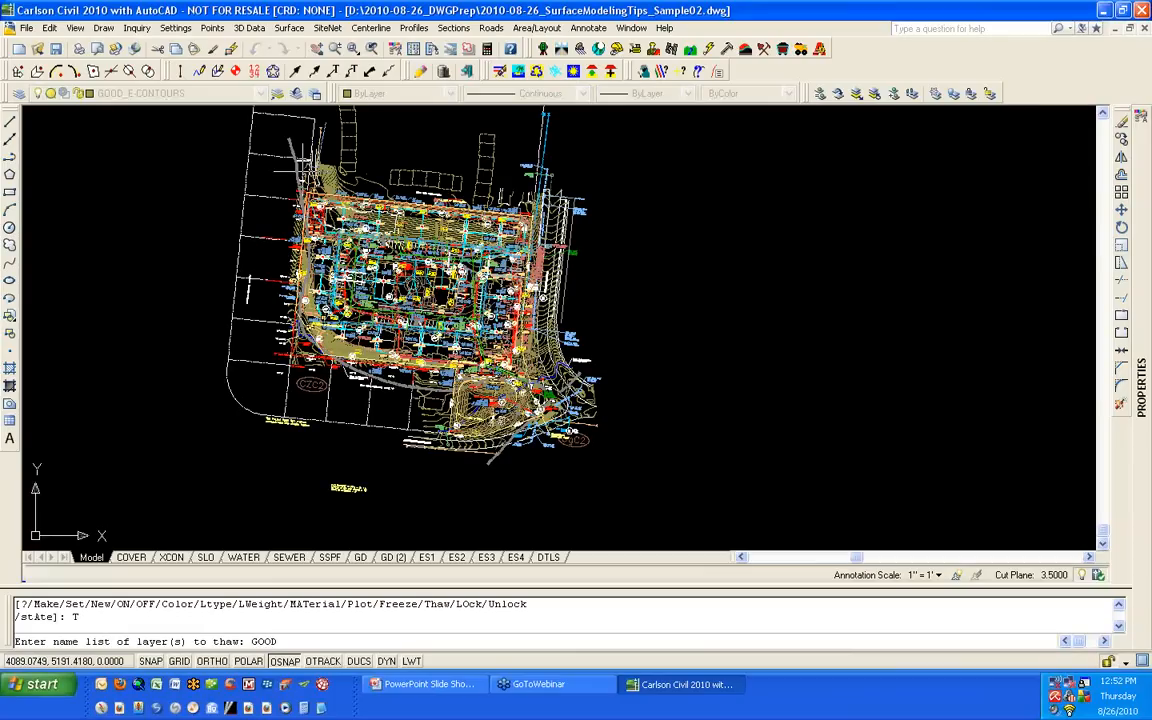
text(GOOD*)
key(Return)
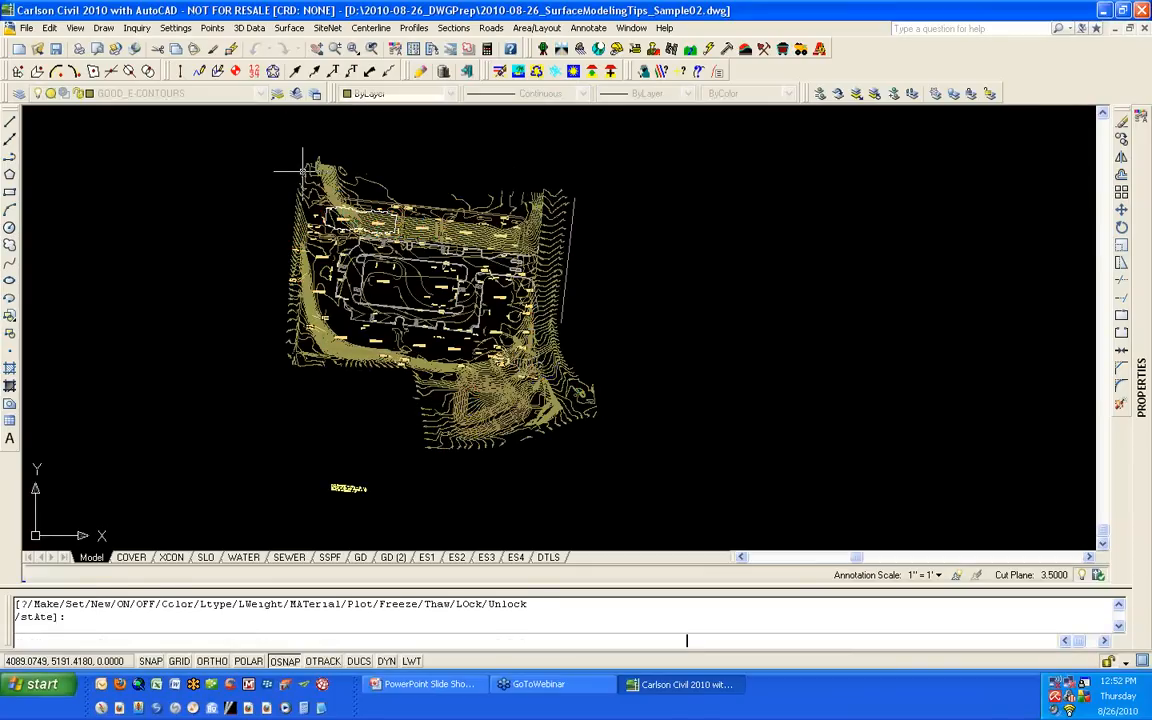
key(Return)
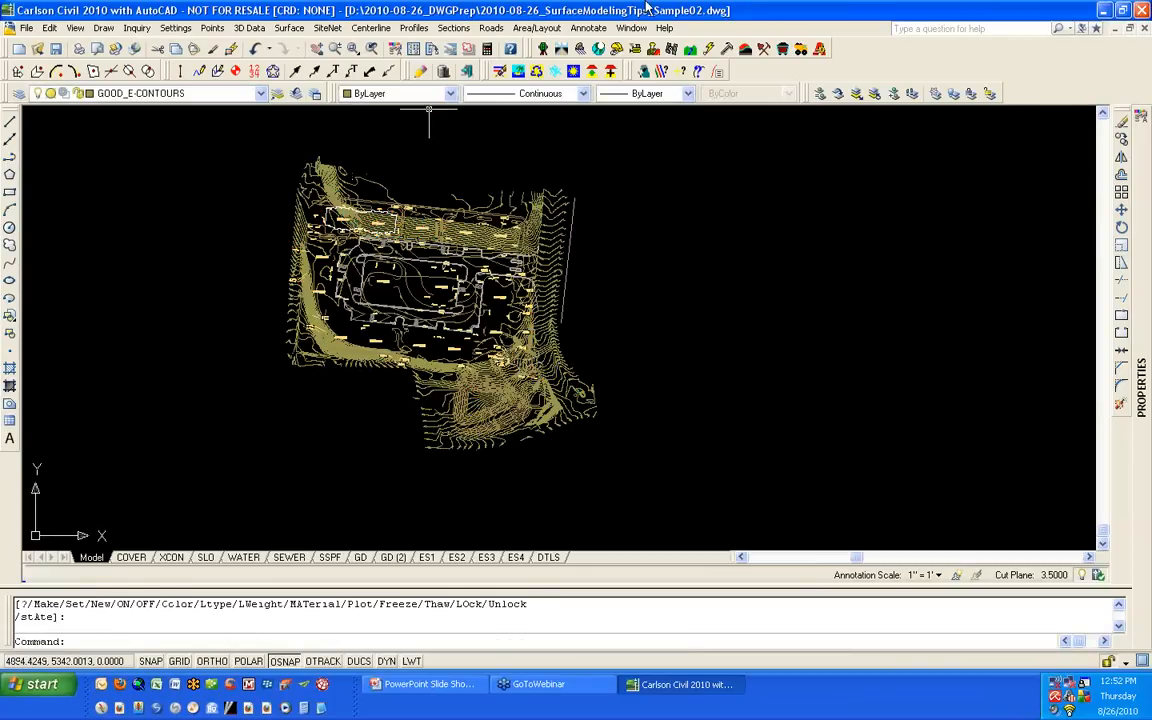
Step: Isolate the GOOD_P-PARKING layer by picking the curb line near the site's eastern driveway
click(858, 93)
scroll(540, 230, up, 3)
scroll(434, 240, up, 5)
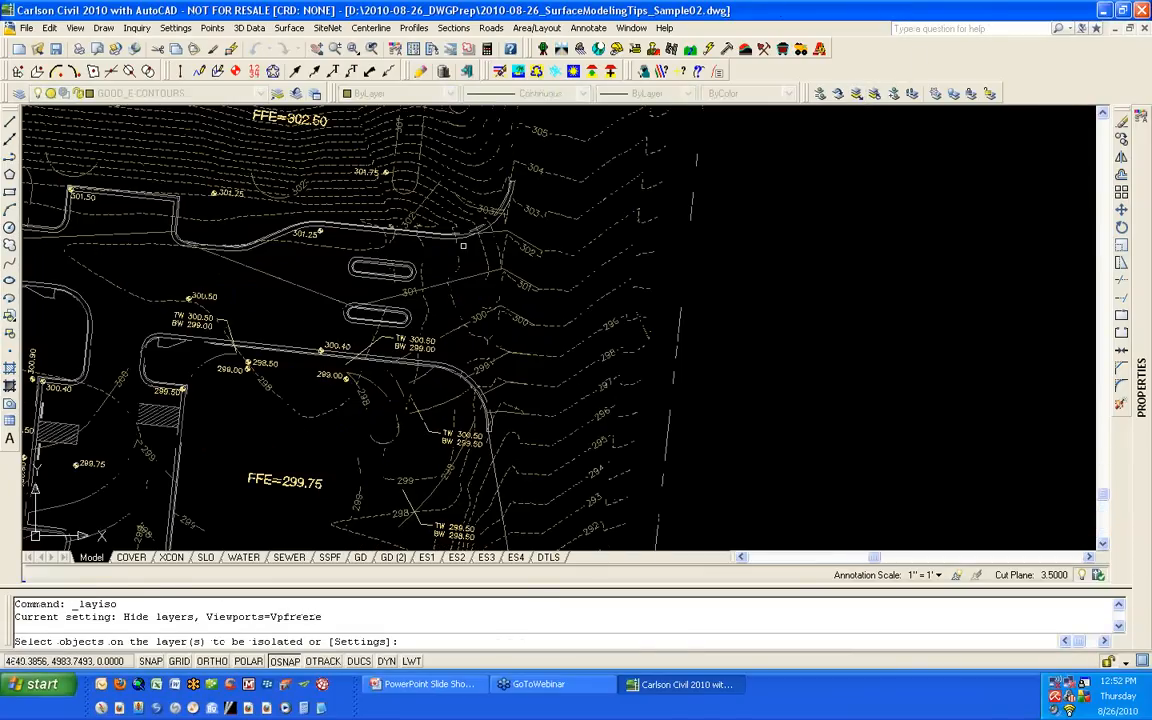
click(434, 230)
key(Return)
scroll(434, 246, down, 8)
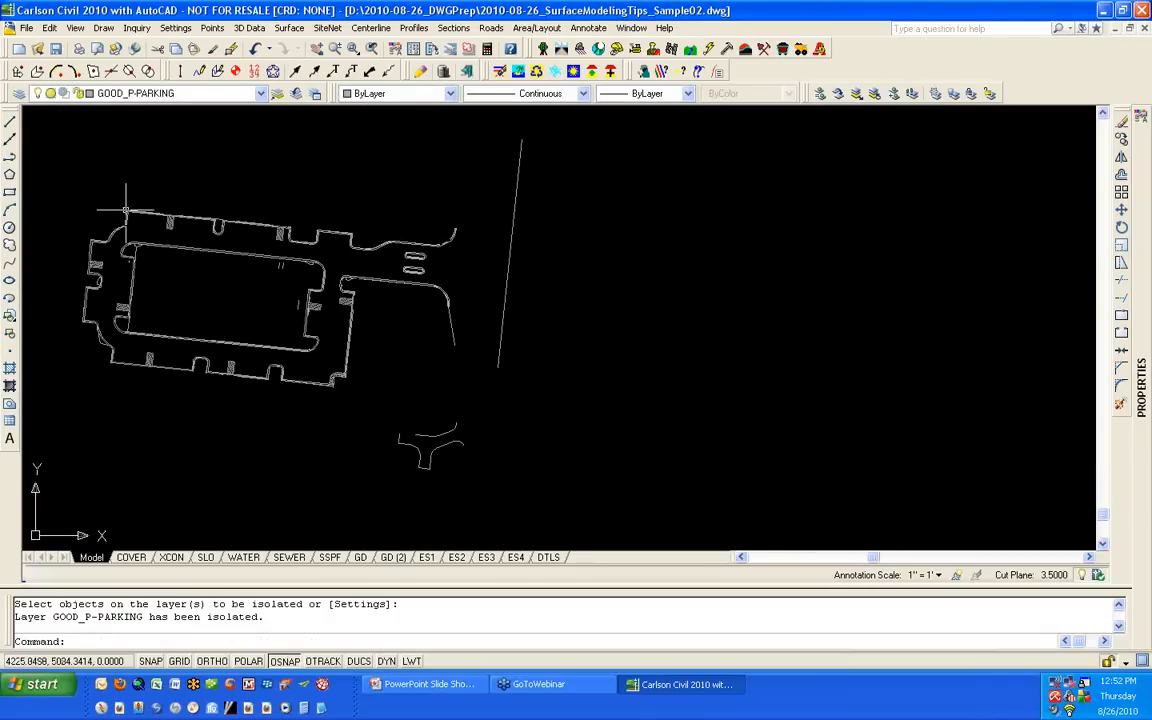
Step: Examine the parking lot's curb lines for gaps and stray pieces, checking how the straight edge of a western island is drawn
scroll(125, 195, up, 6)
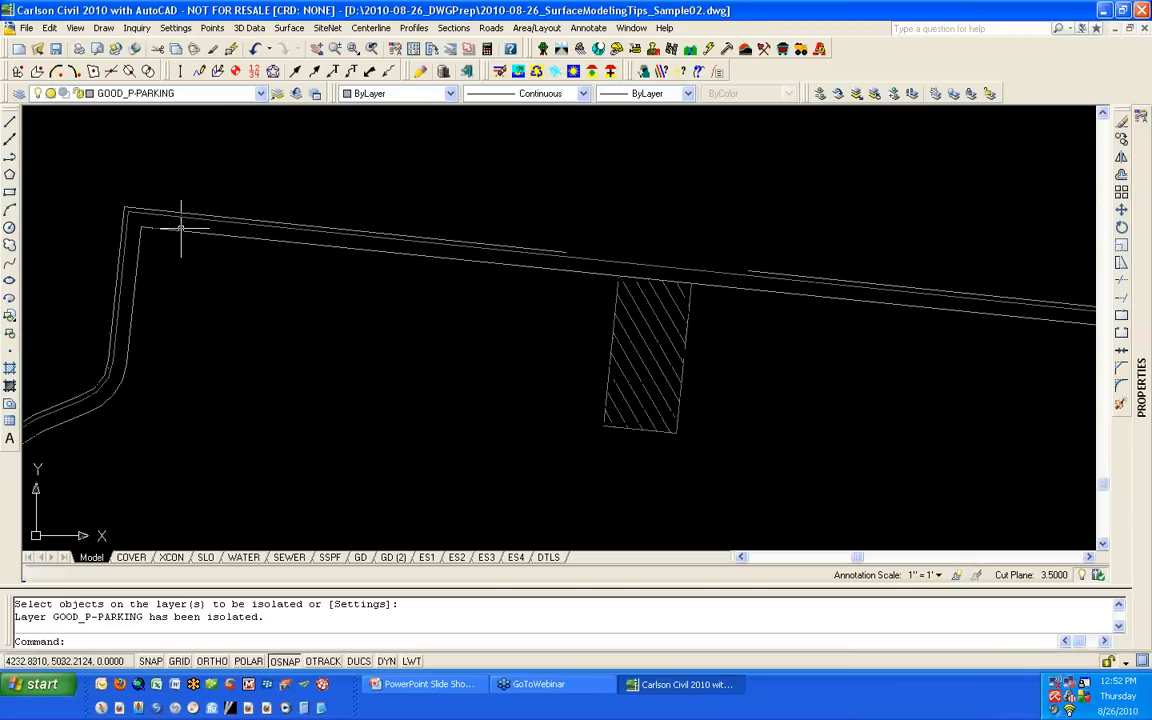
scroll(180, 230, down, 5)
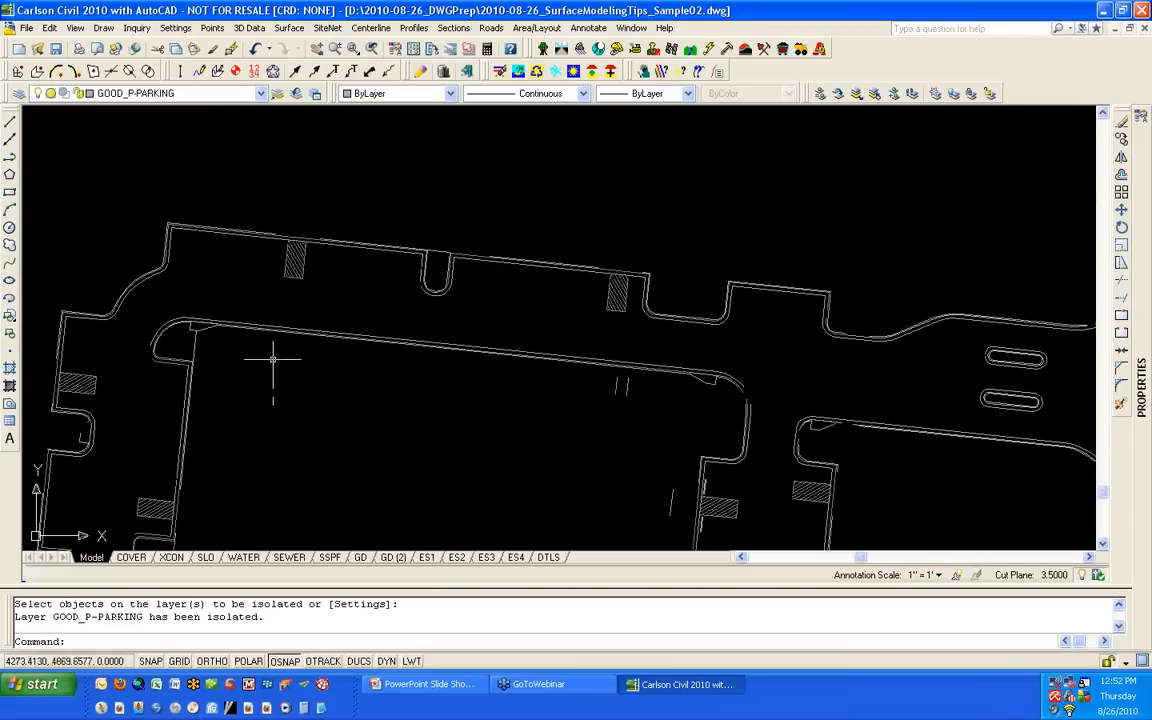
middle_drag(230, 325, 254, 230)
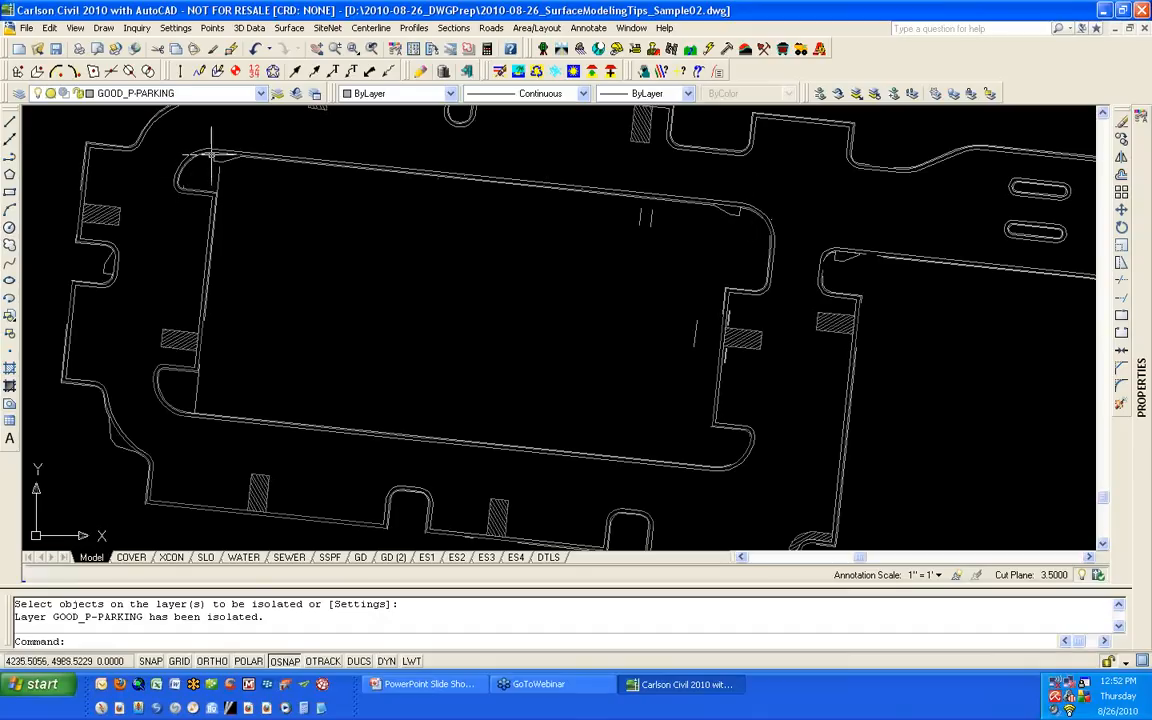
scroll(106, 265, up, 5)
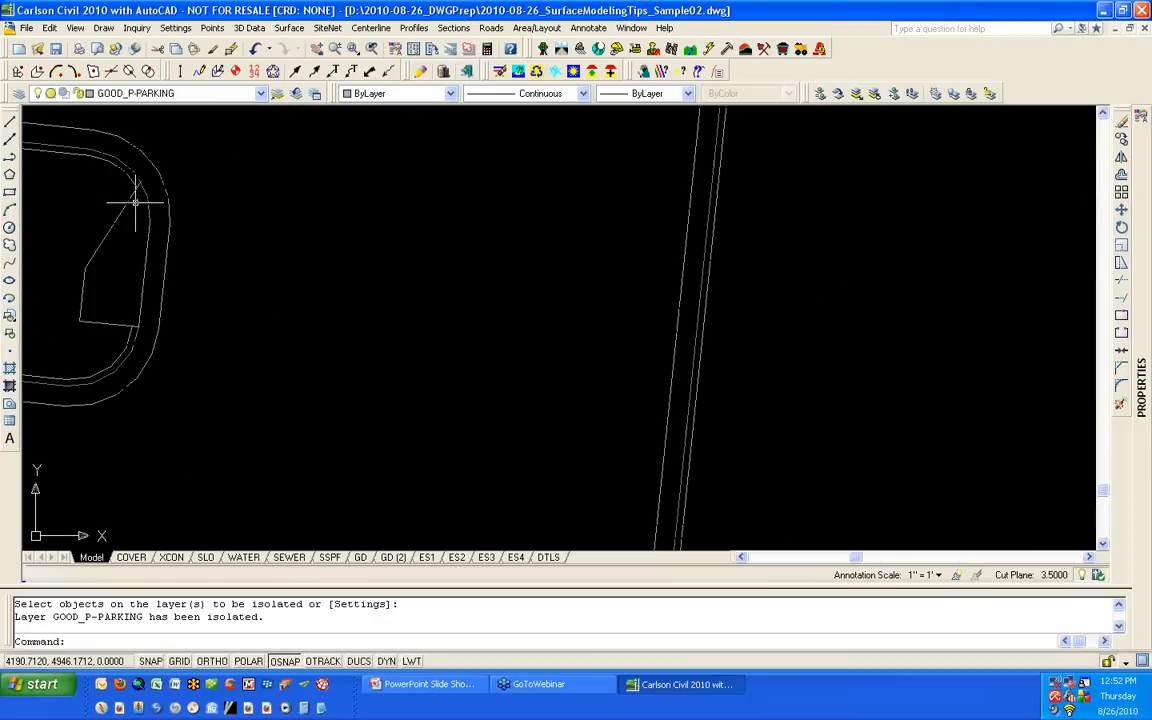
click(165, 283)
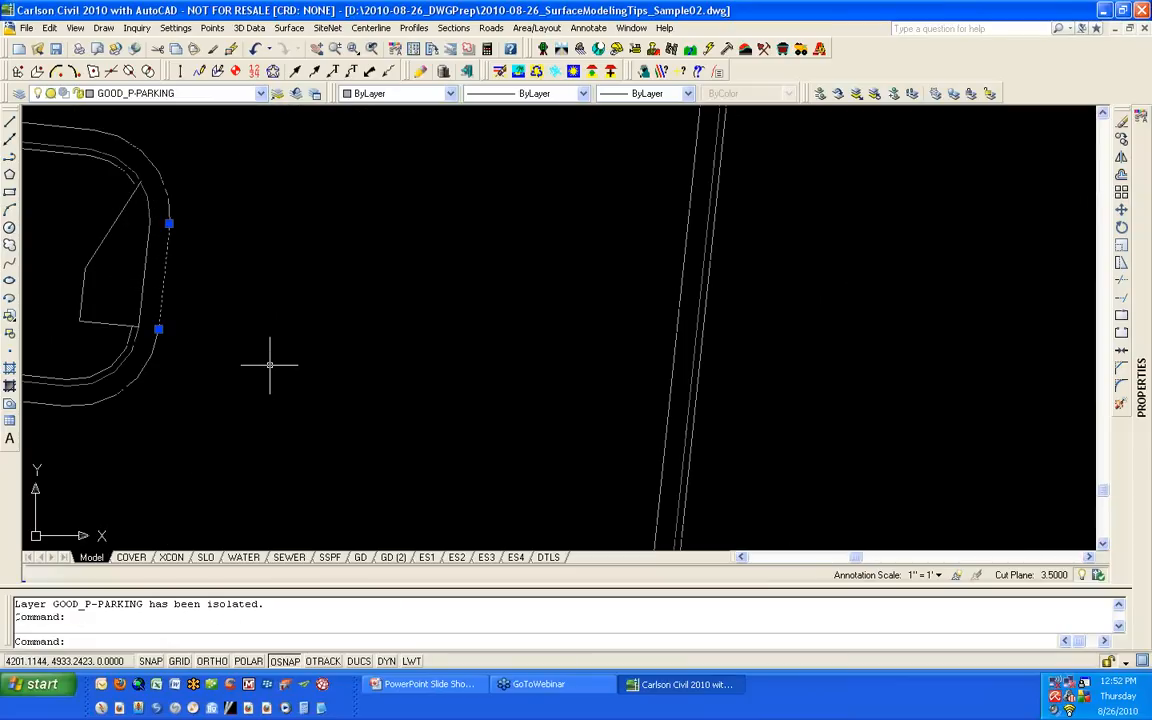
key(Escape)
scroll(269, 360, down, 8)
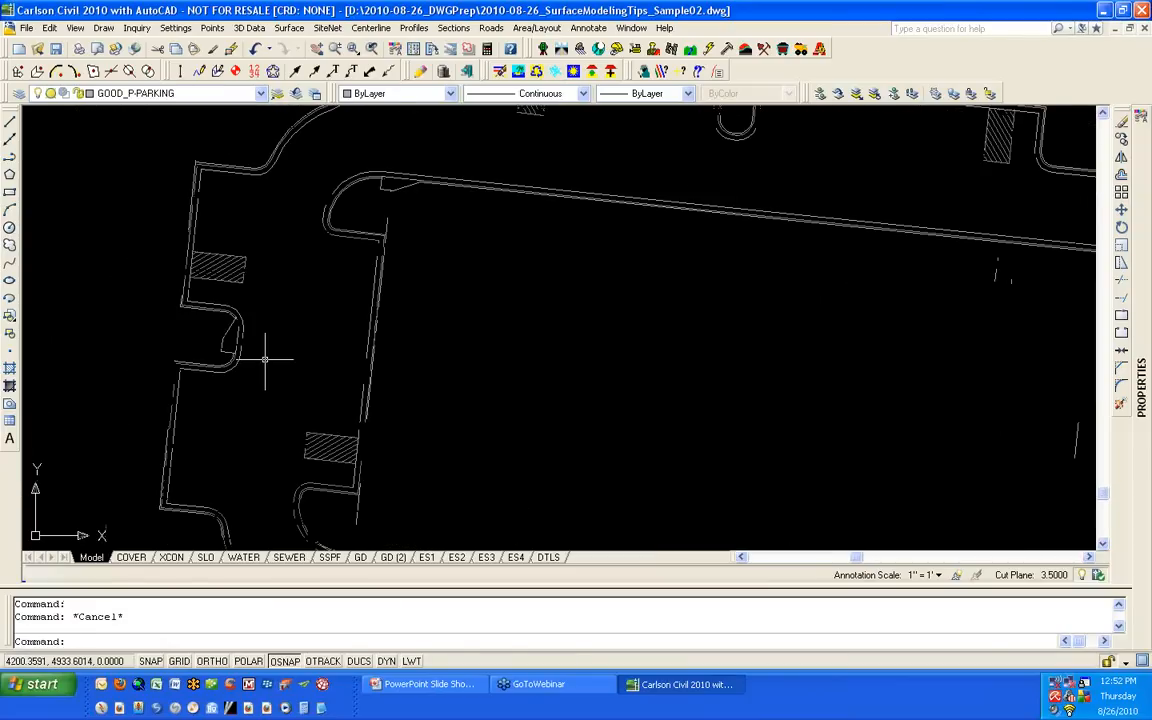
Step: Erase the short cap lines closing the curb ends at the northern and southern returns of the eastern driveway
scroll(489, 340, up, 10)
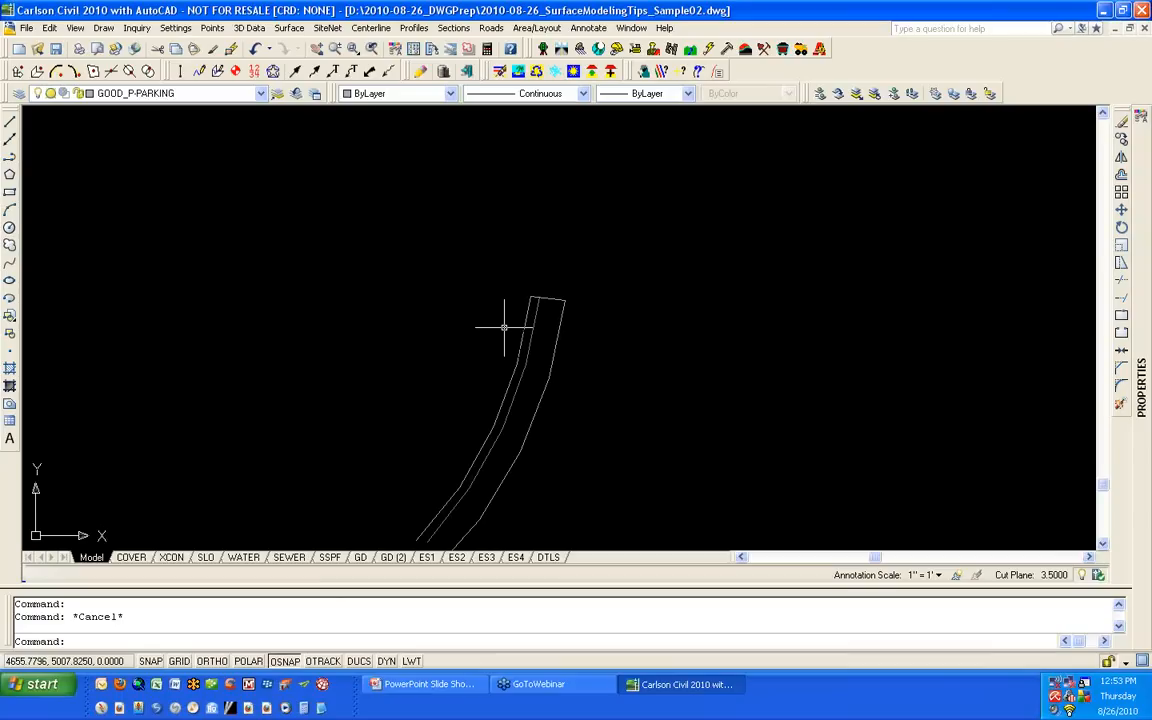
text(E)
key(Return)
click(453, 292)
click(544, 234)
scroll(565, 320, down, 4)
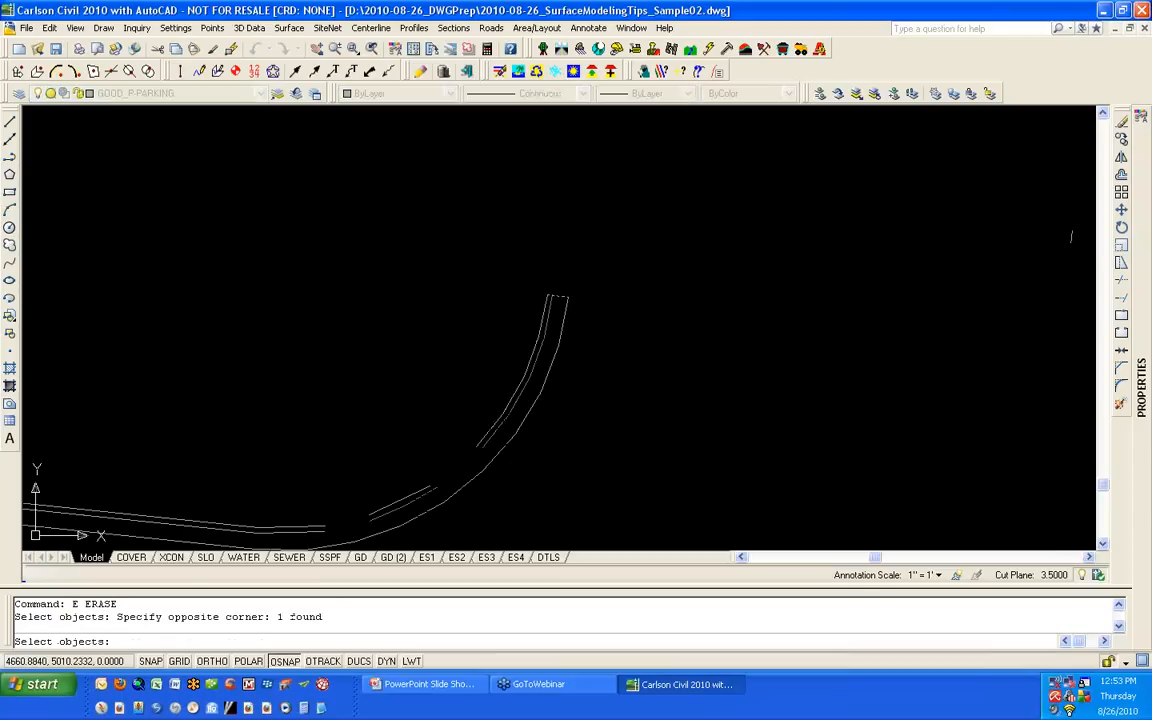
scroll(509, 355, down, 4)
scroll(480, 395, up, 6)
click(456, 390)
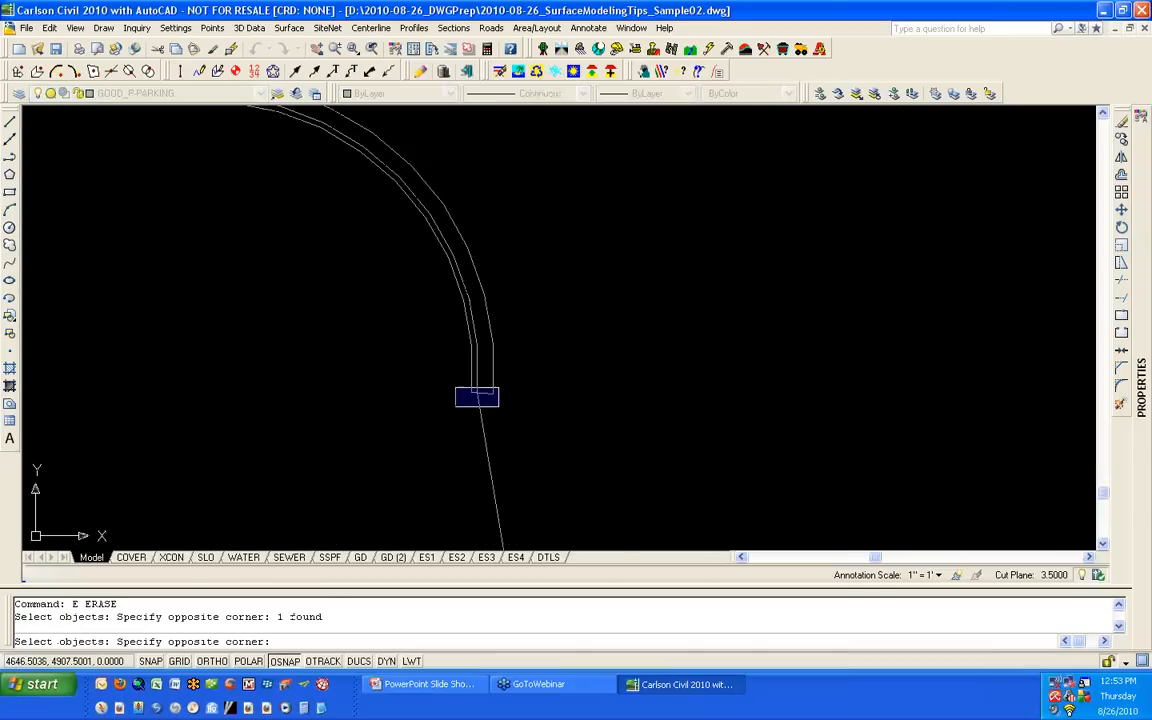
click(505, 406)
key(Return)
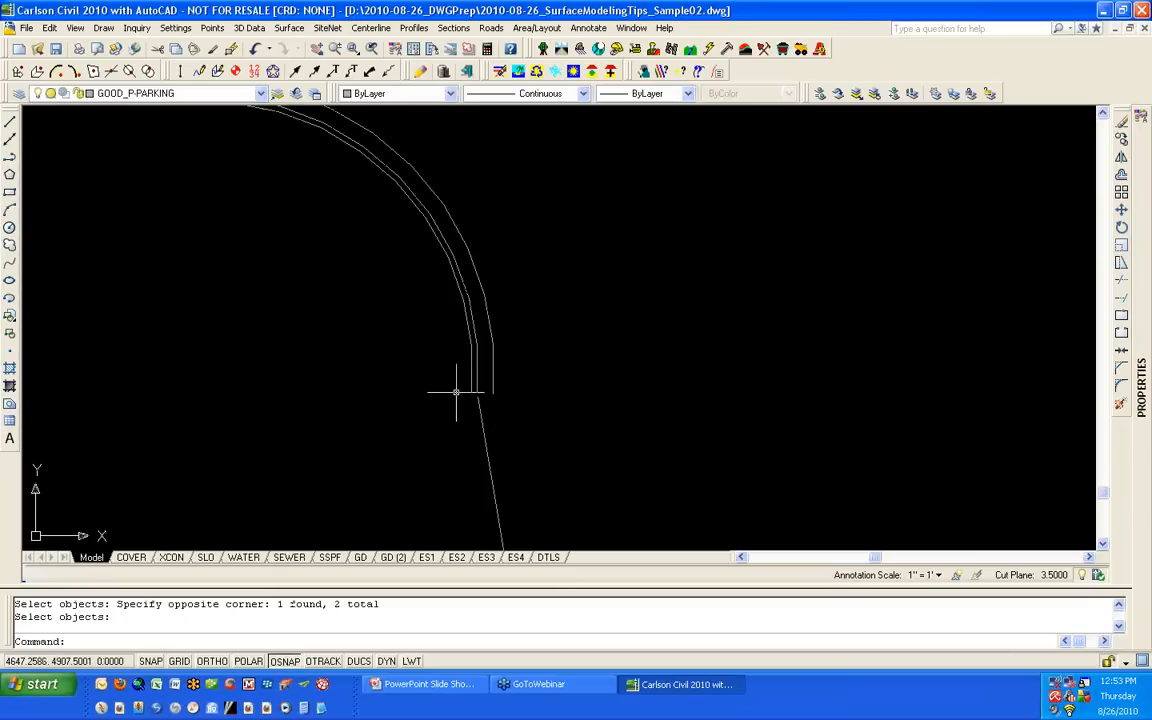
Step: Join the parking lot linework with Join Nearest, using a 0.010 maximum separation and directly connected endpoints
scroll(475, 378, down, 6)
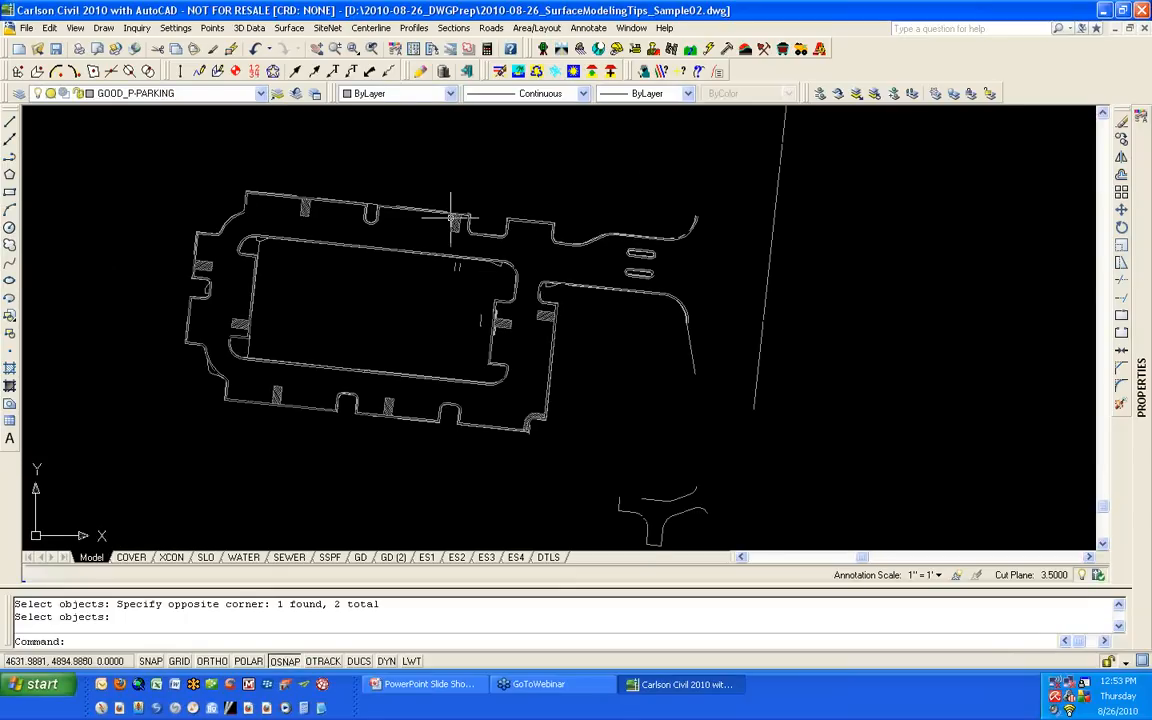
click(49, 27)
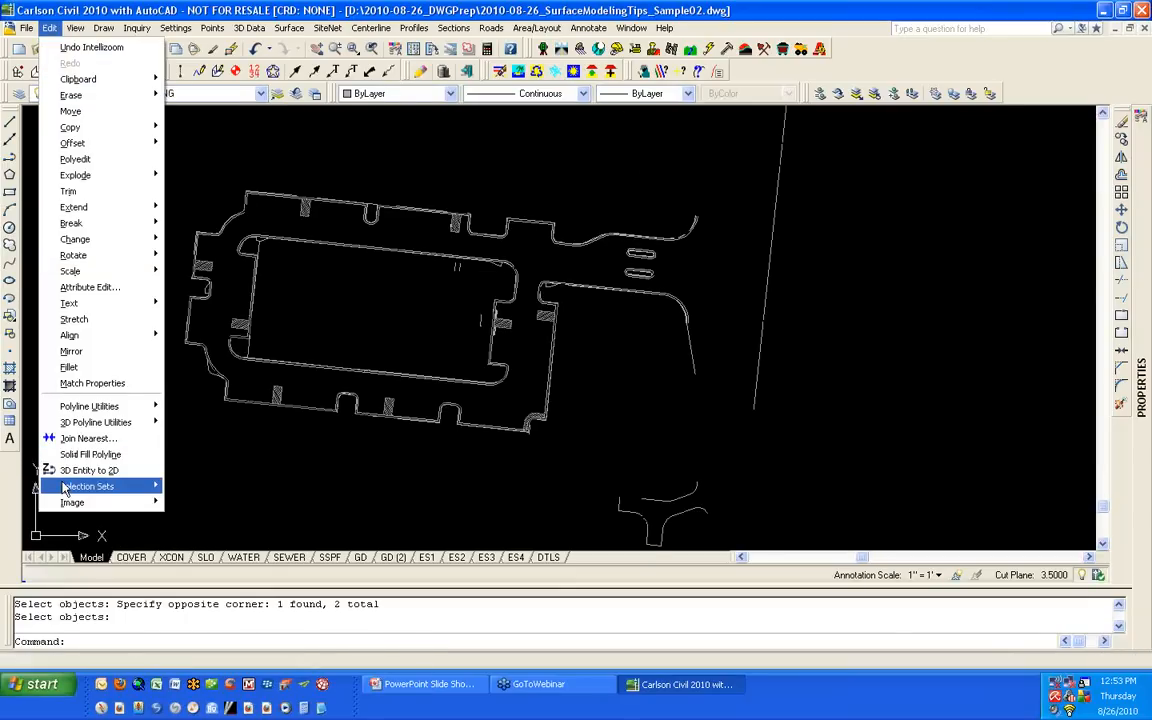
click(70, 443)
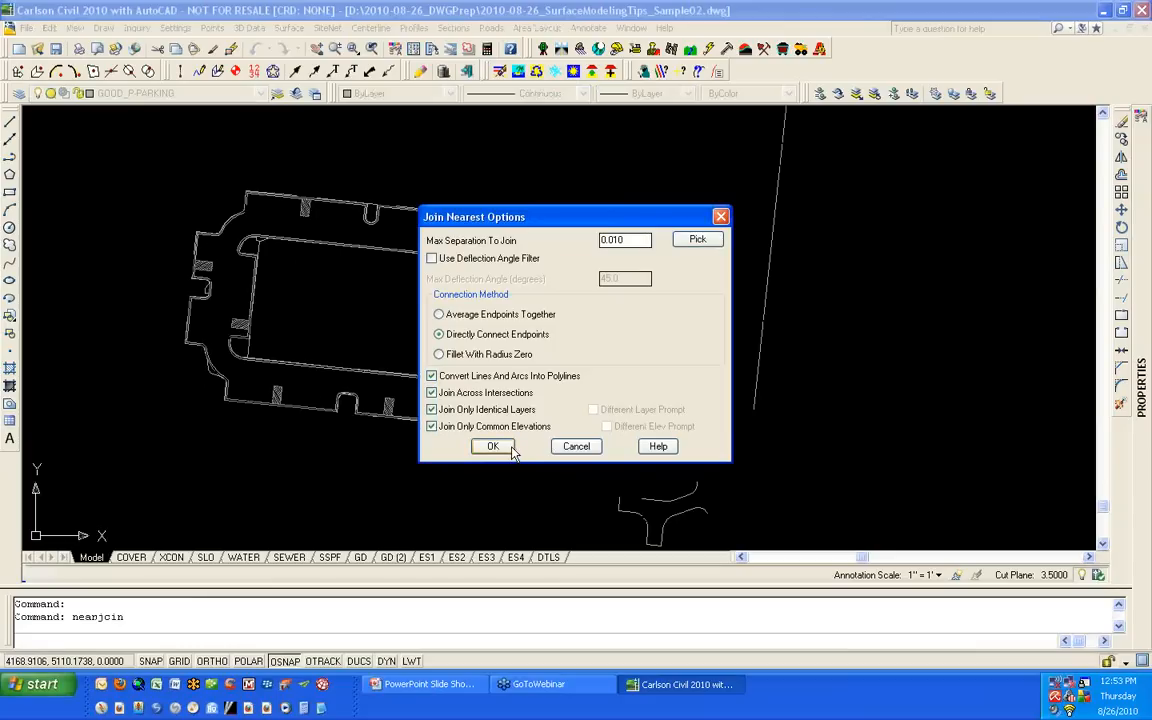
click(500, 444)
click(140, 448)
click(600, 185)
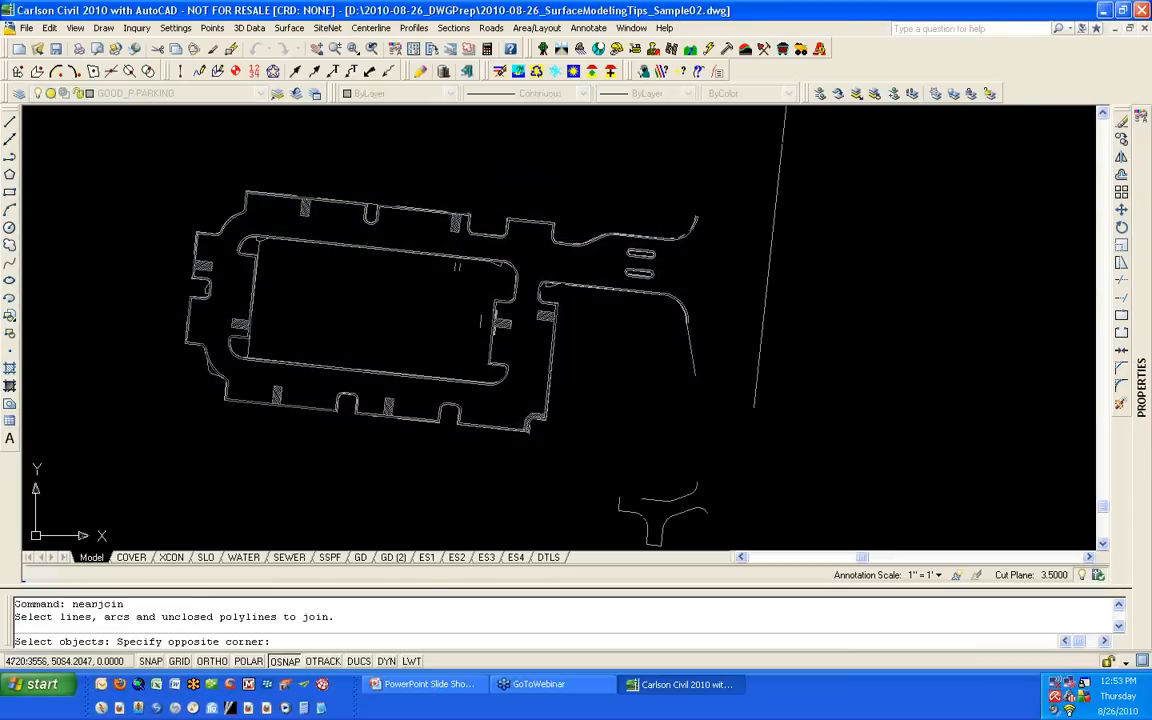
key(Return)
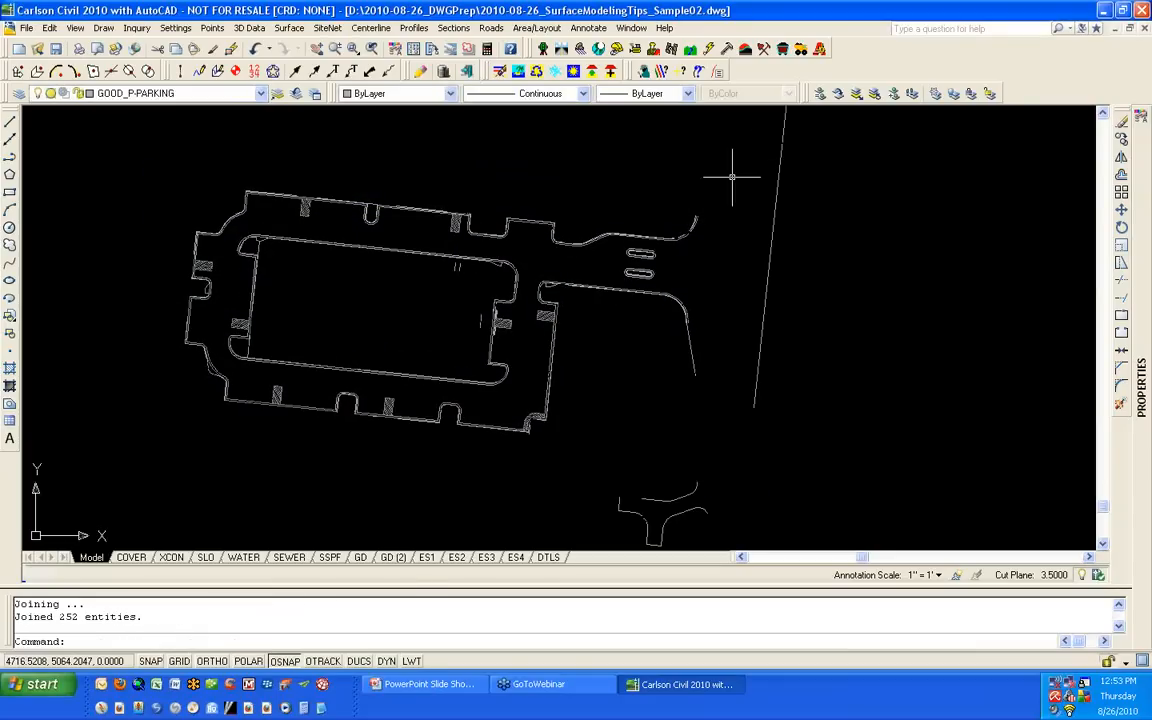
Step: Select the perimeter curb, both driveway islands and the central island curb to check that each is one continuous polyline
scroll(681, 226, up, 6)
click(670, 224)
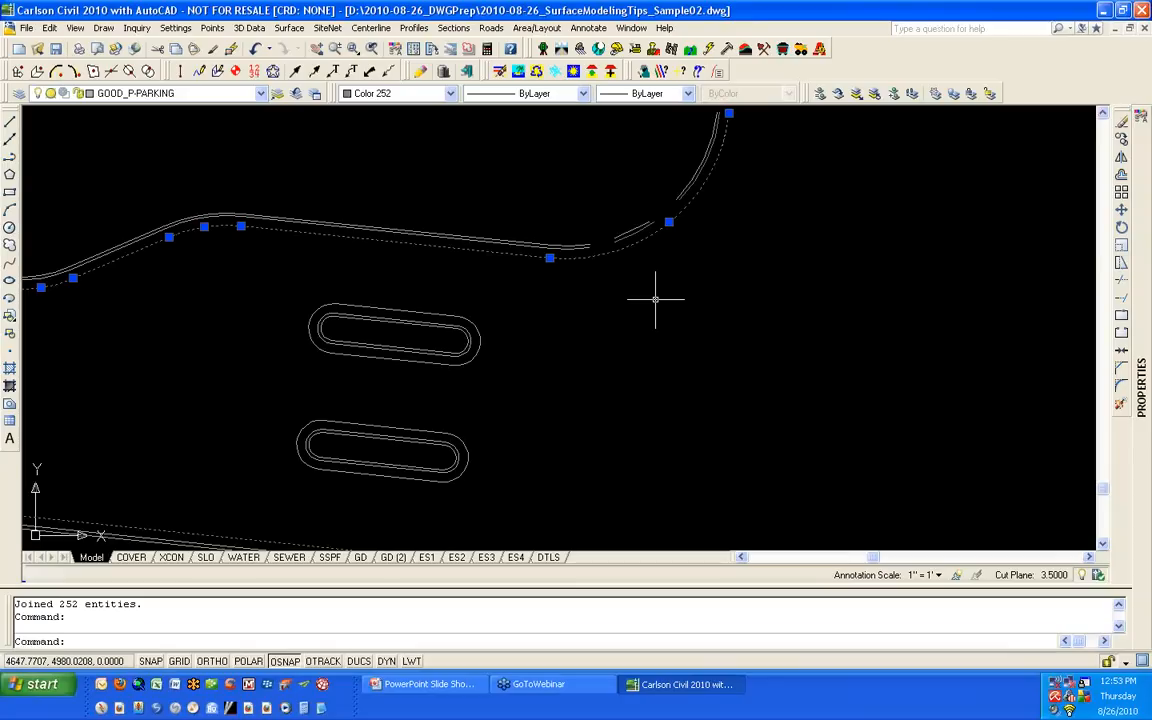
scroll(655, 298, down, 3)
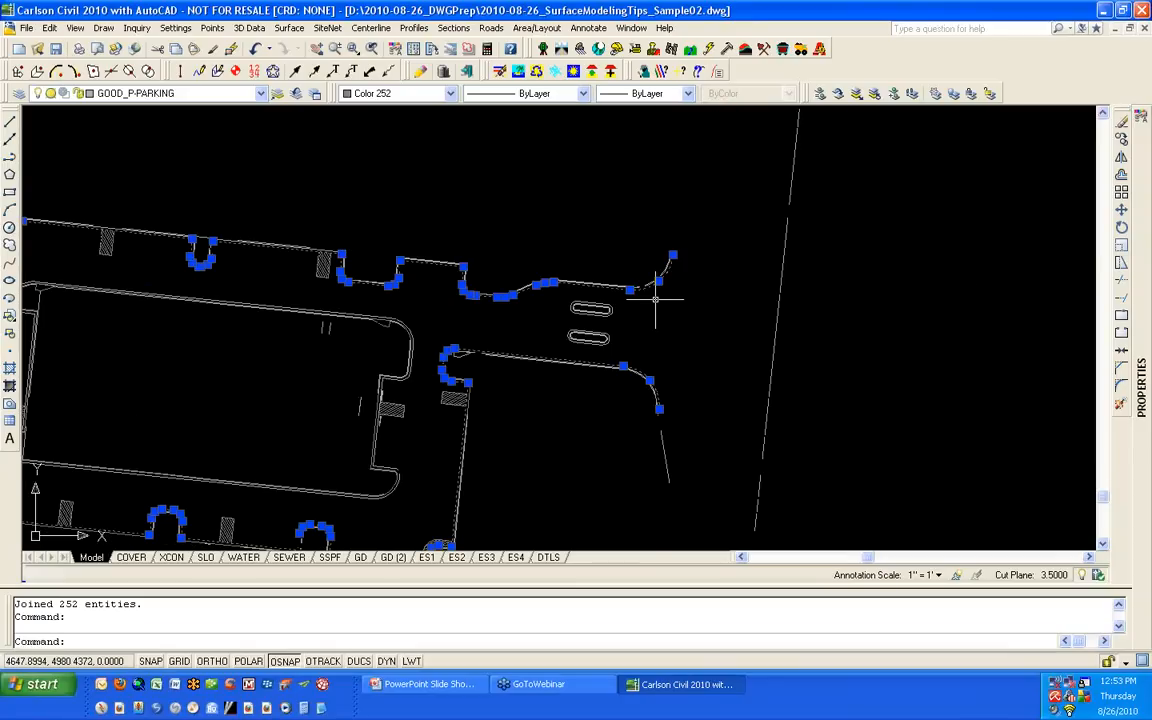
scroll(655, 298, down, 2)
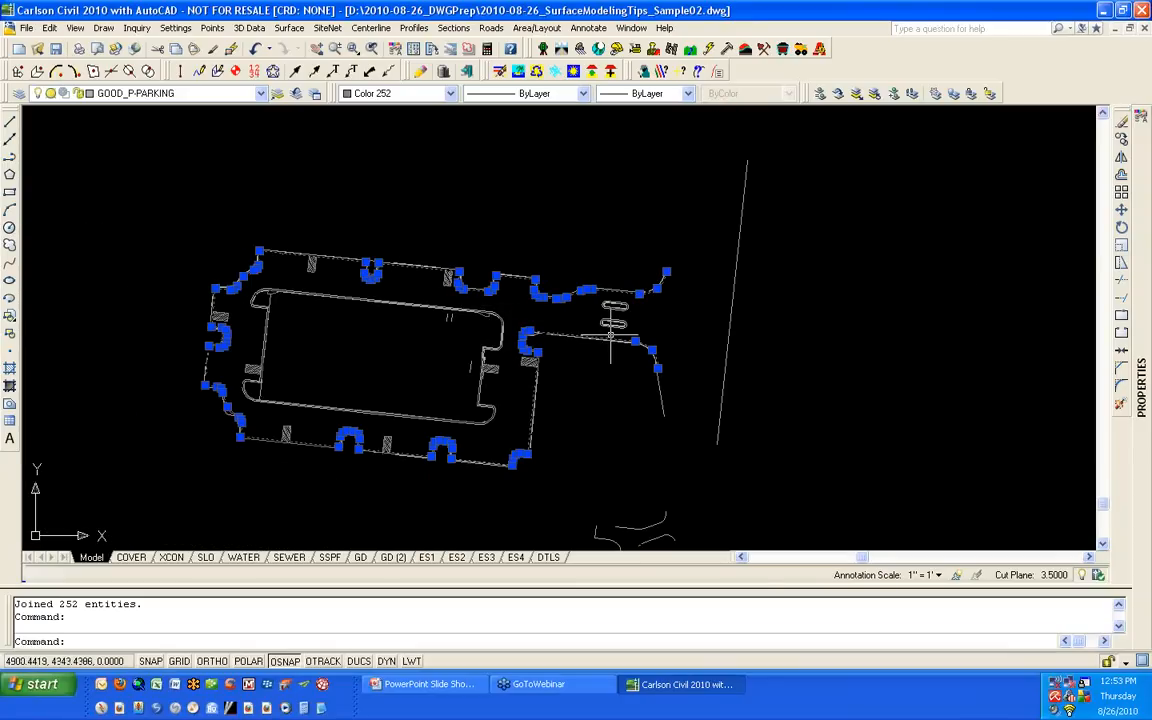
scroll(668, 298, up, 6)
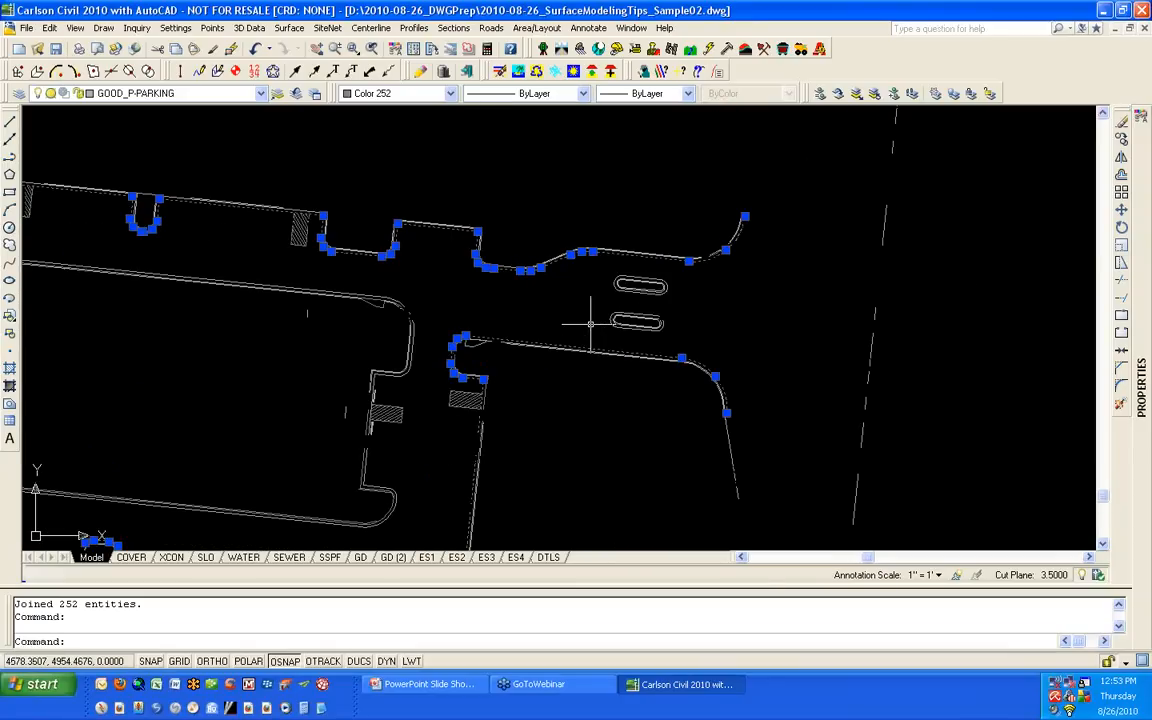
click(668, 298)
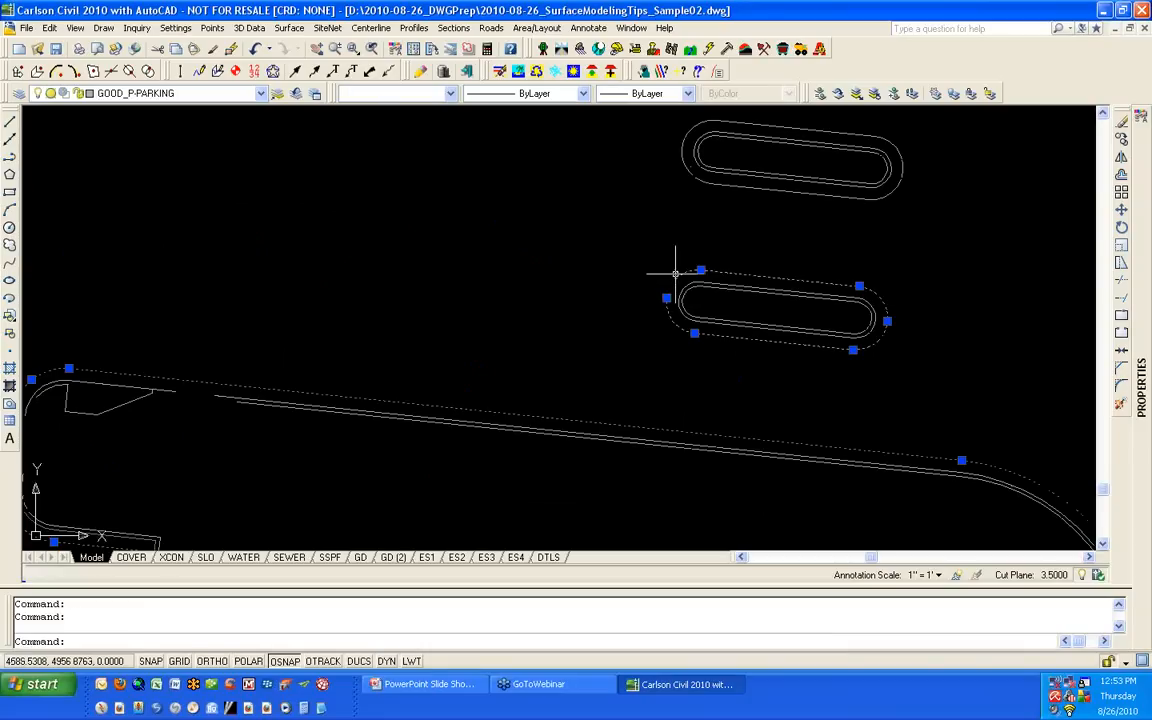
click(724, 184)
scroll(481, 266, down, 3)
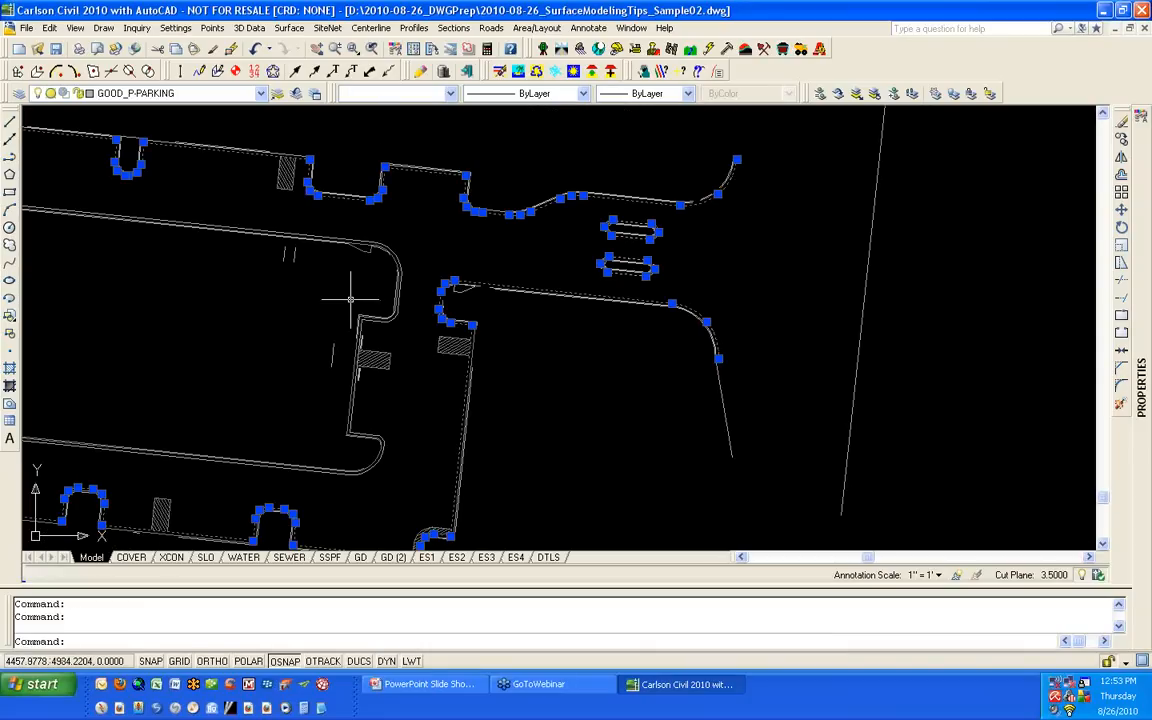
scroll(347, 301, up, 5)
click(531, 142)
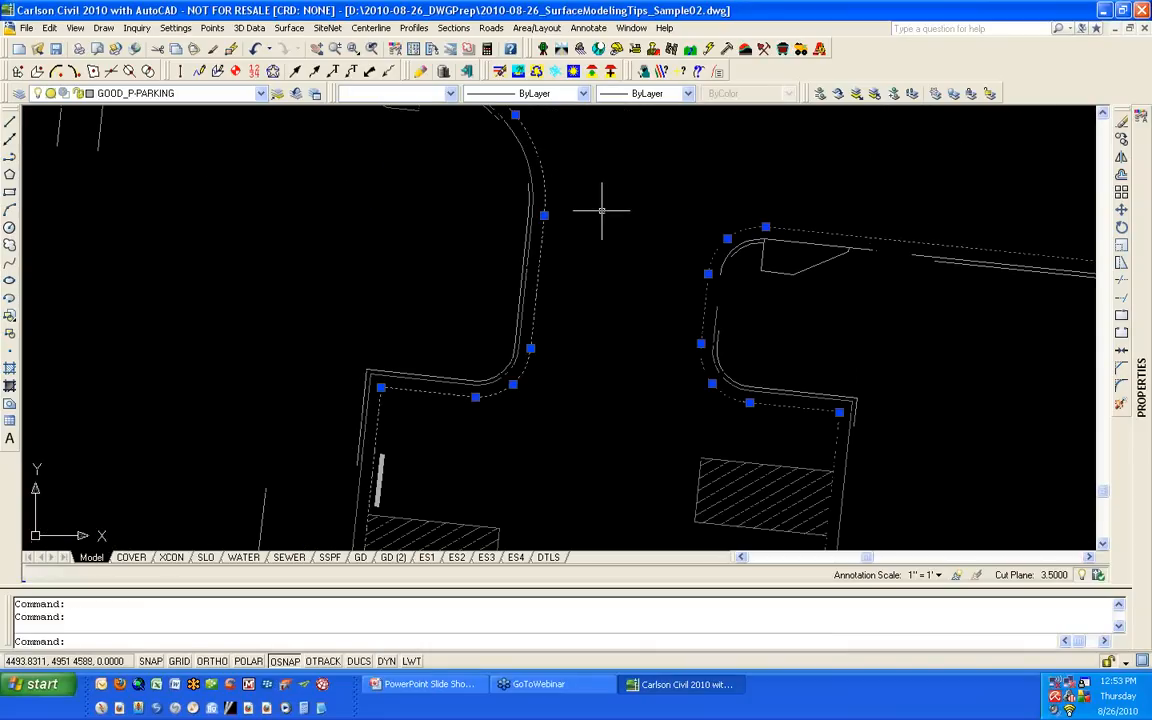
scroll(601, 211, down, 3)
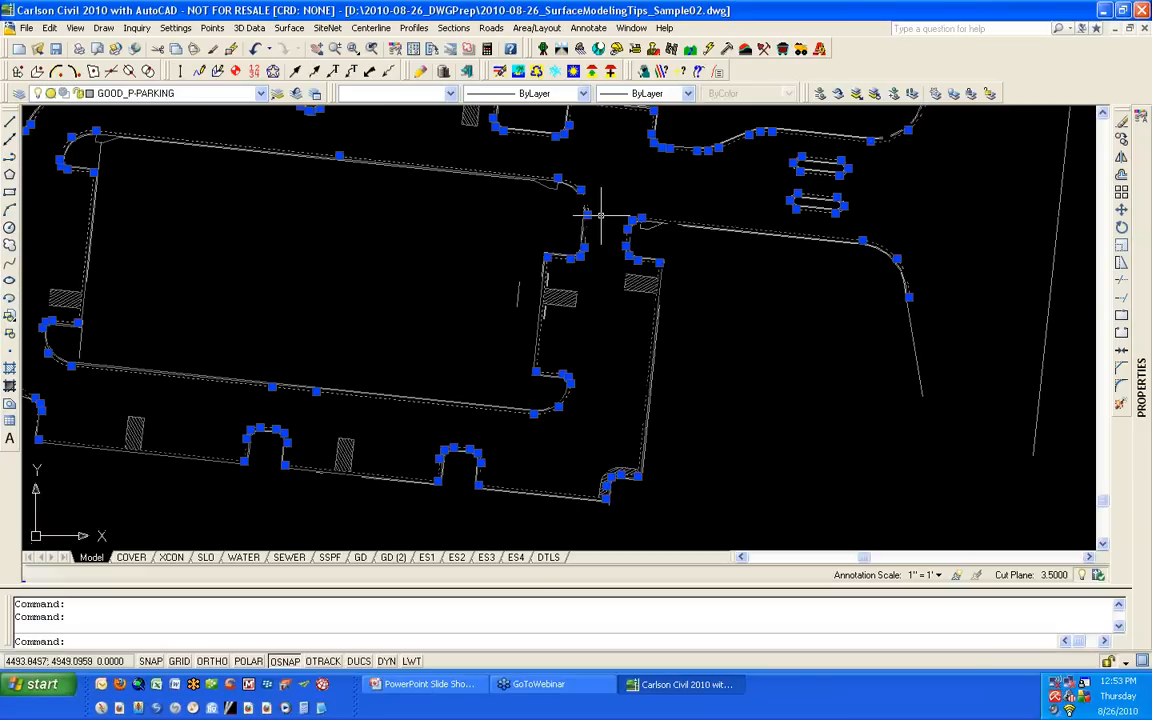
Step: Offset the outer perimeter curb polyline 2 units outward onto the layer GOOD_3D_BOC with Offset to Layer
click(56, 30)
mouse_move(75, 143)
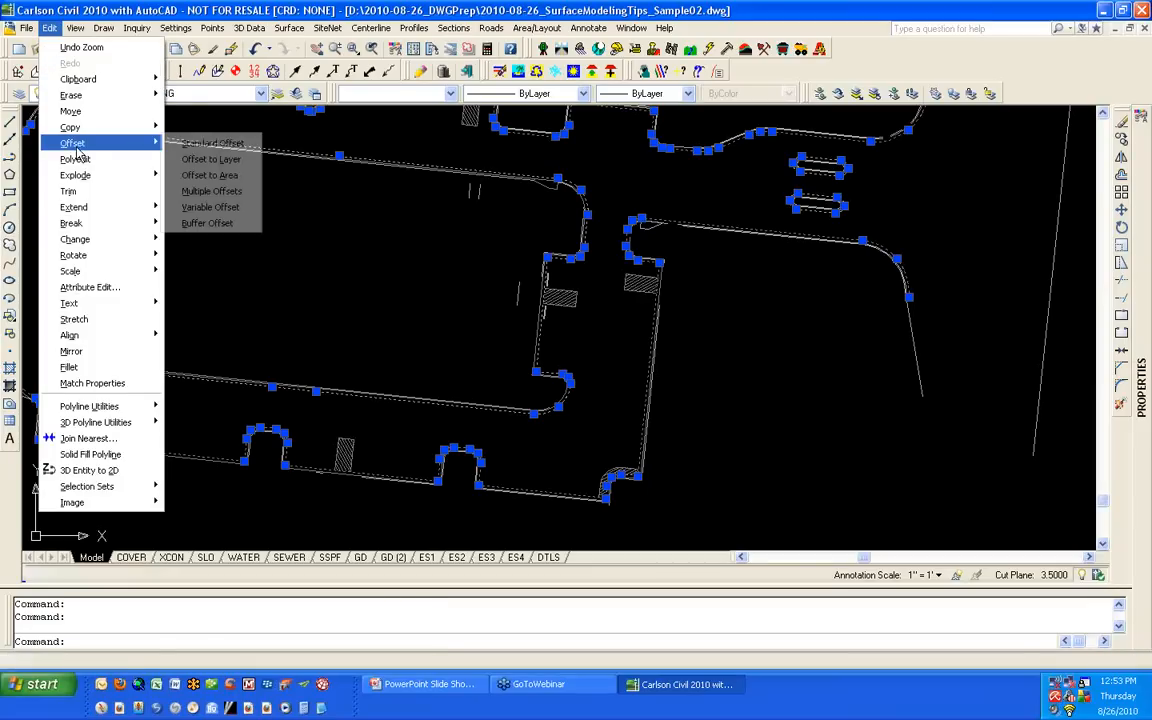
click(210, 159)
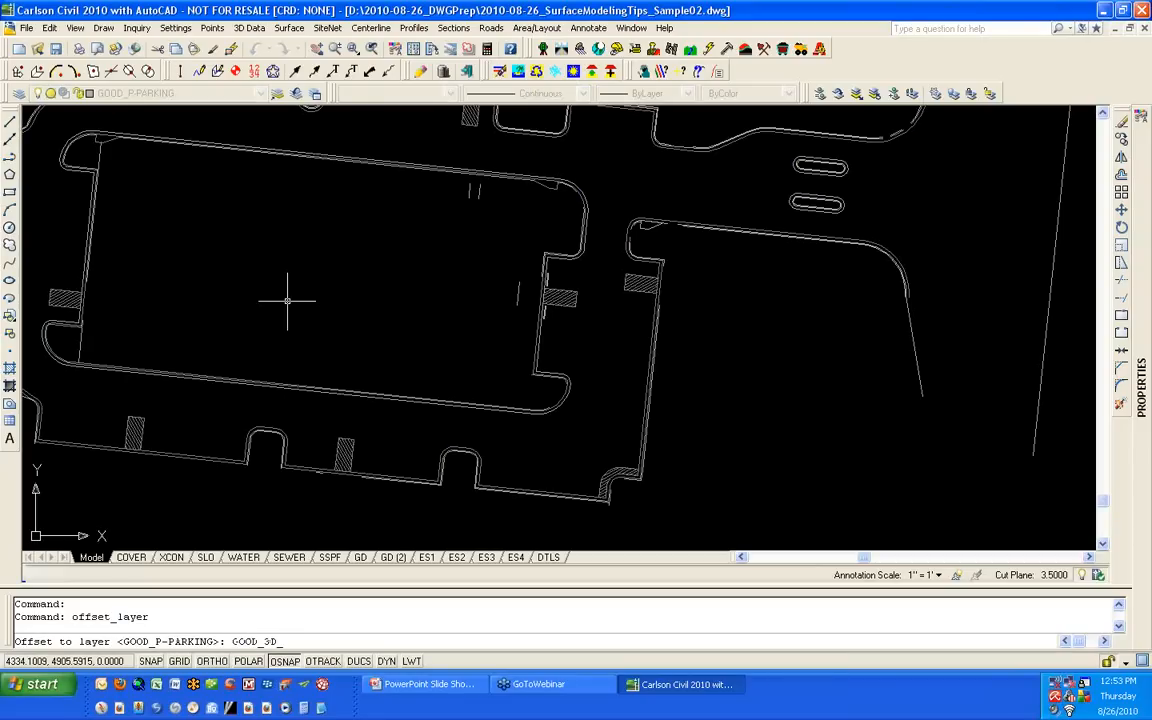
text(GOOD_3D_BOC)
key(Return)
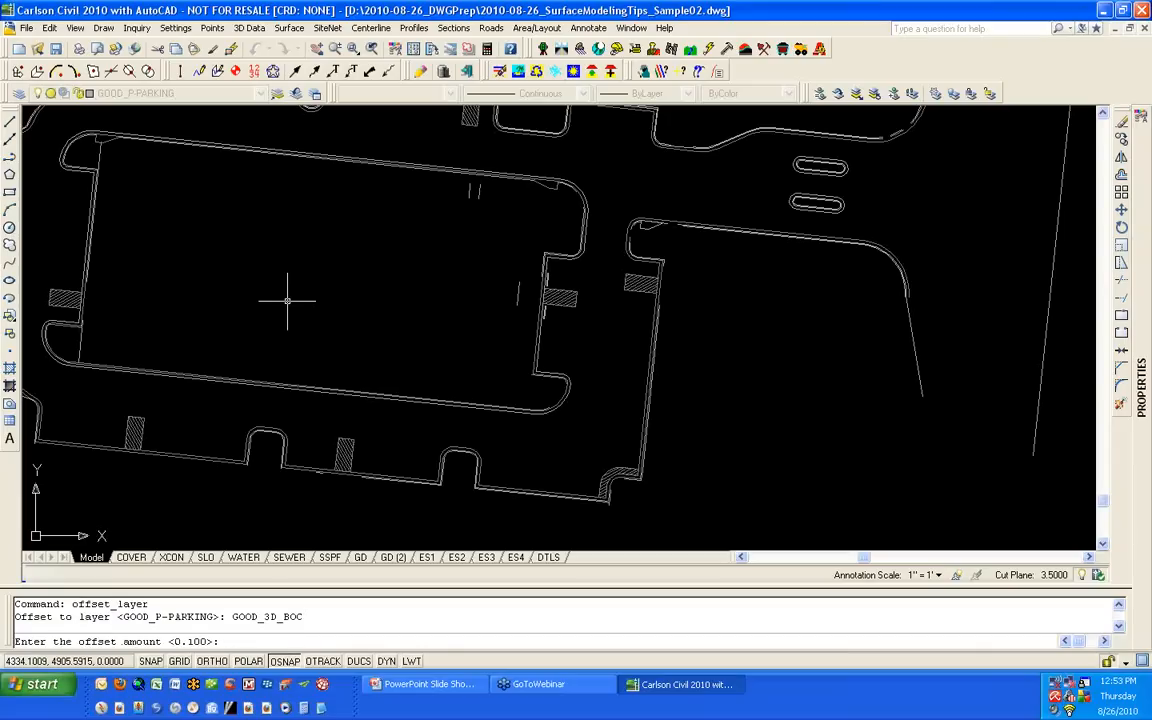
text(2)
key(Return)
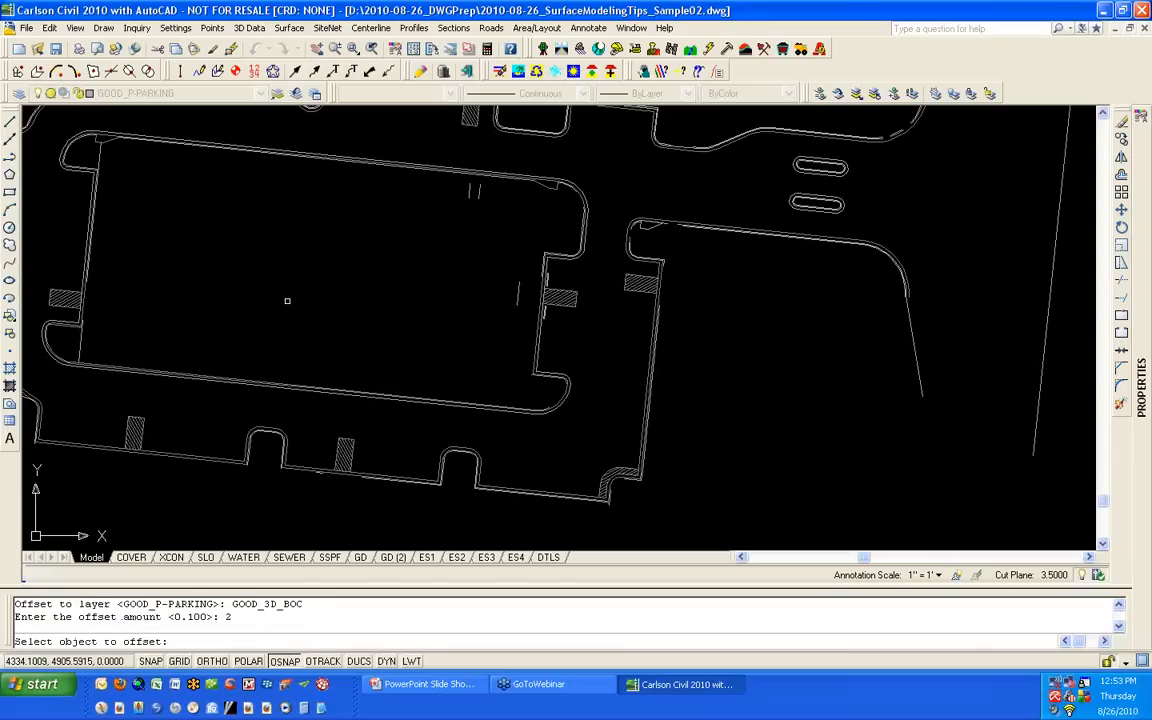
scroll(724, 127, up, 6)
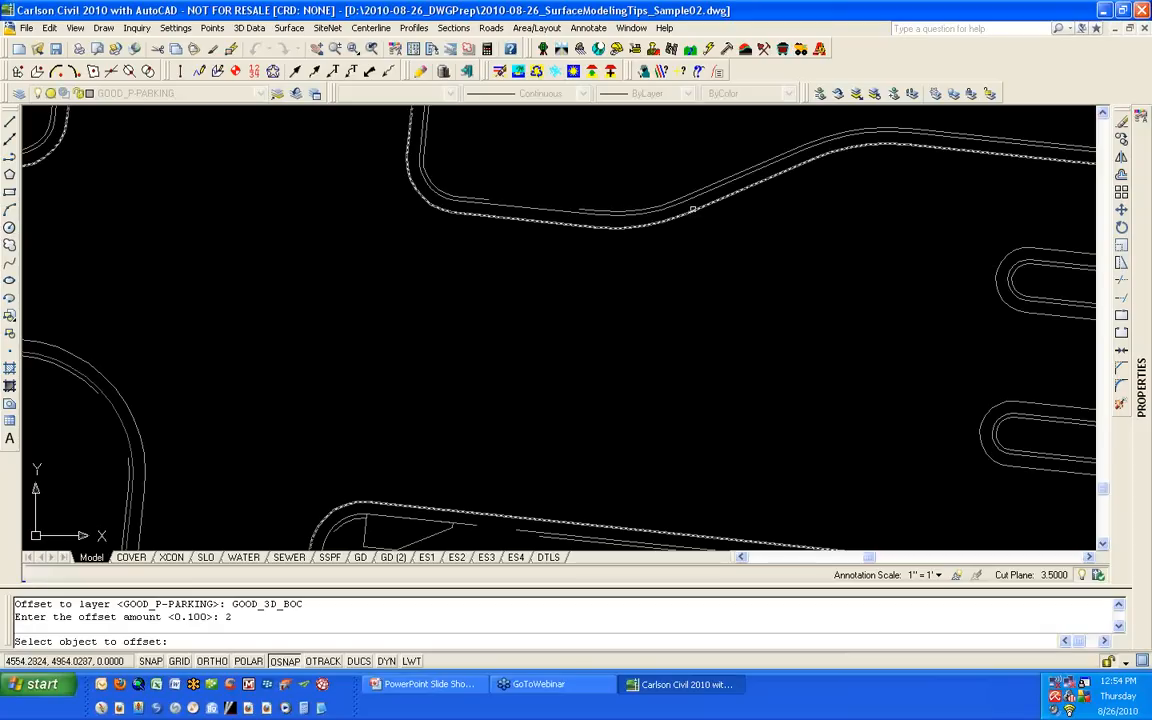
click(692, 208)
click(664, 185)
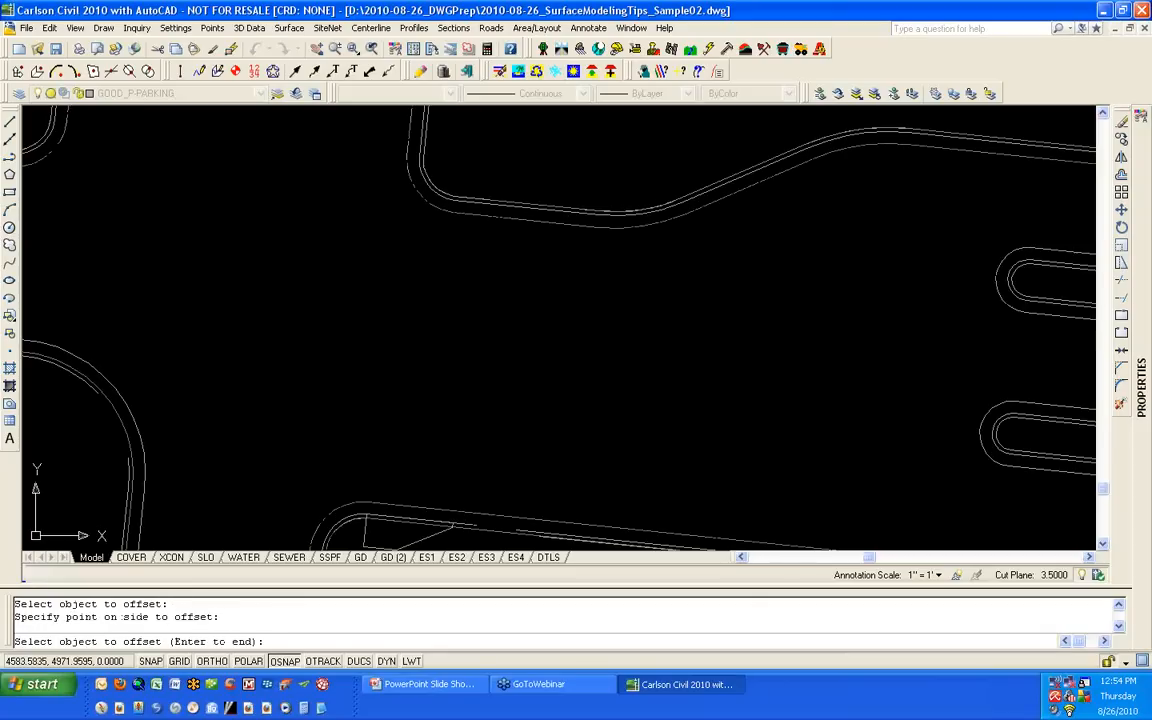
Step: Offset the southern driveway island's outer polyline inward by the same amount and end the offset command
click(1032, 405)
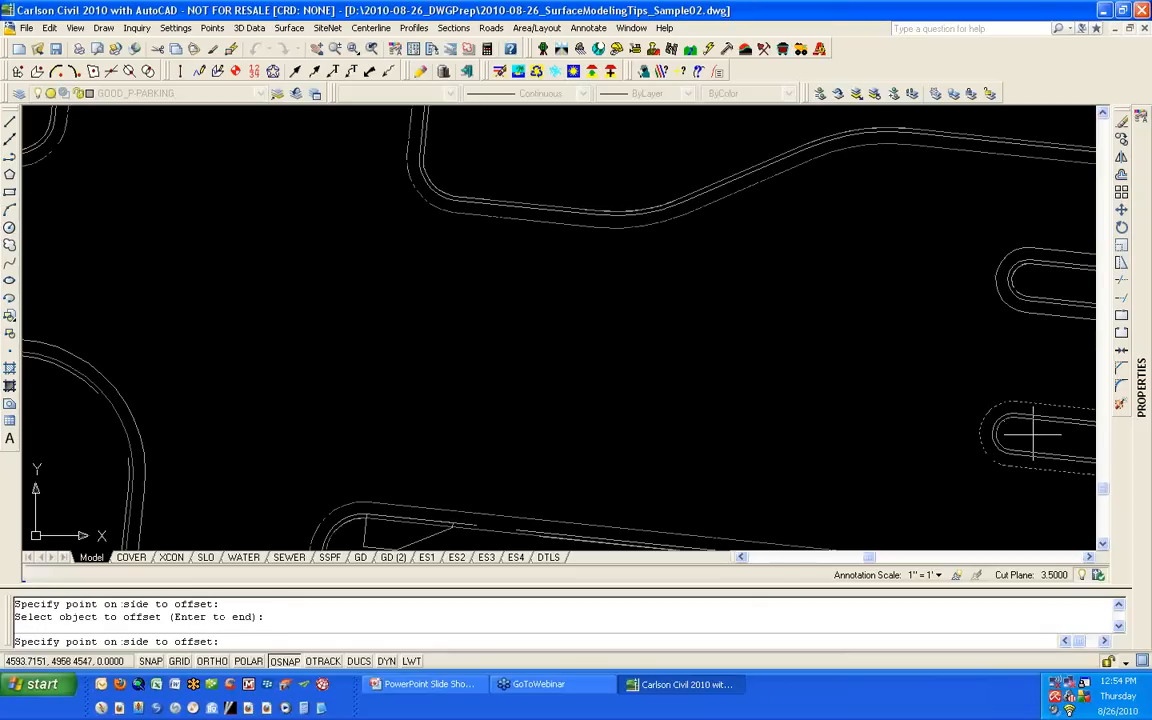
click(1033, 436)
scroll(656, 339, down, 4)
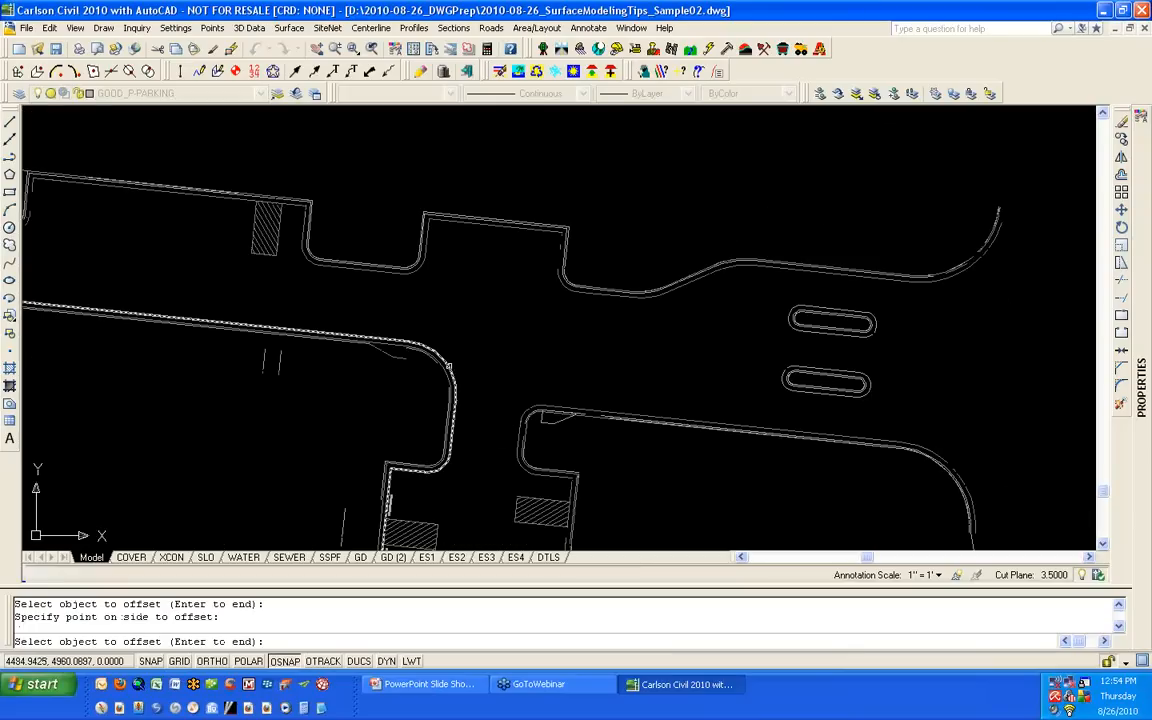
key(Return)
Step: Examine the curb lines near the central island's northeast corner and look for GOOD_3D_BOC in the layer list
scroll(442, 378, up, 5)
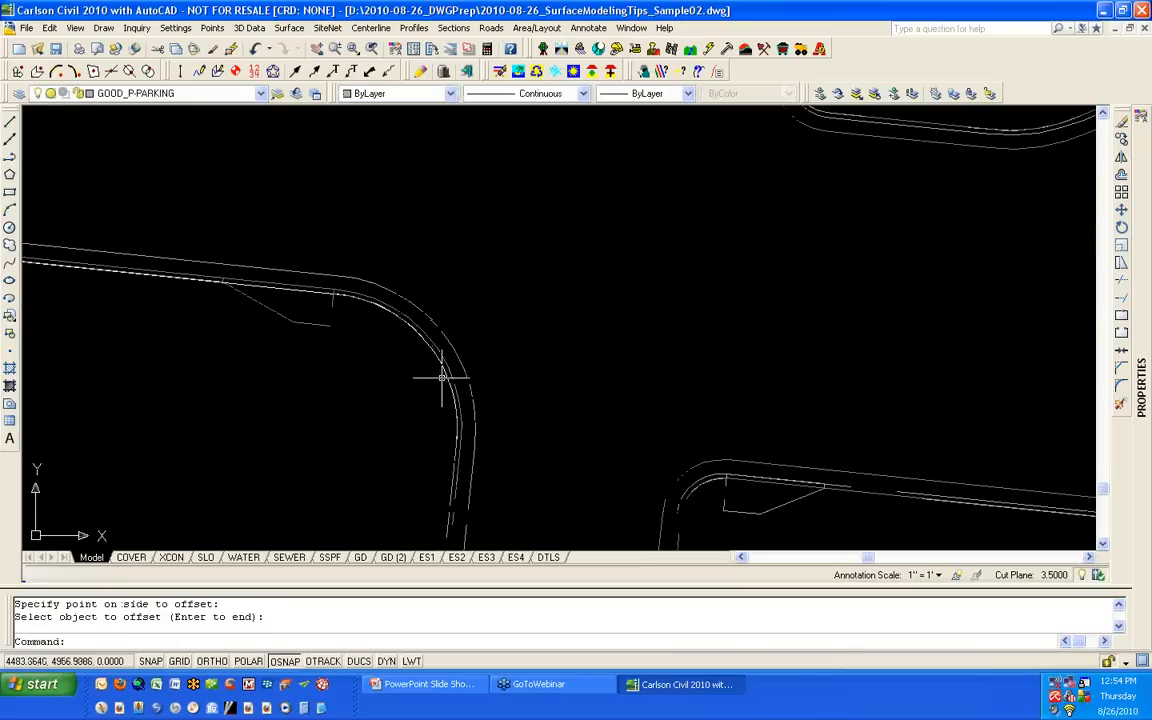
scroll(385, 303, down, 5)
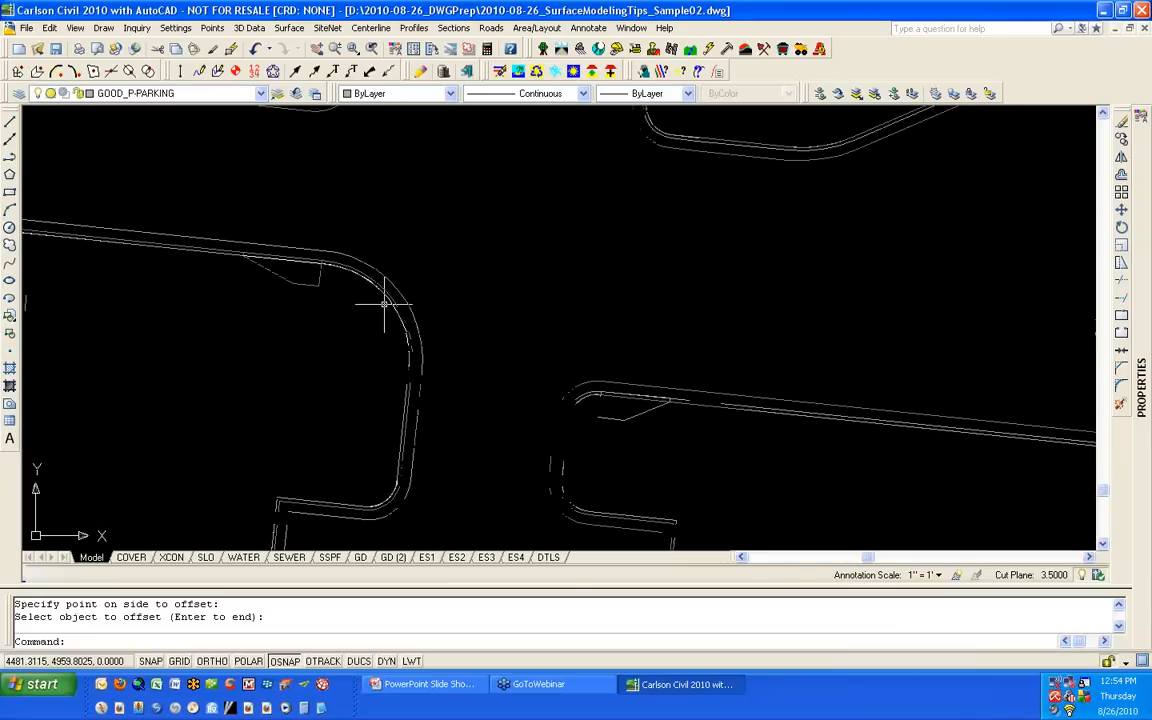
scroll(385, 303, down, 3)
click(258, 94)
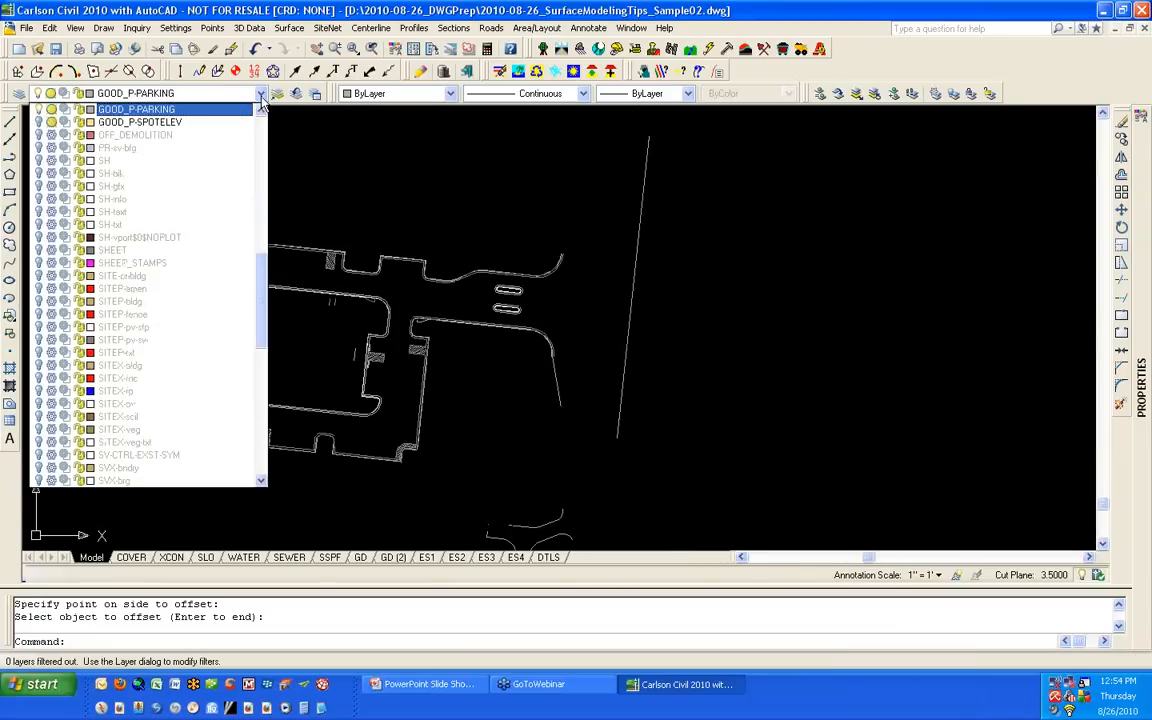
click(262, 112)
click(262, 112)
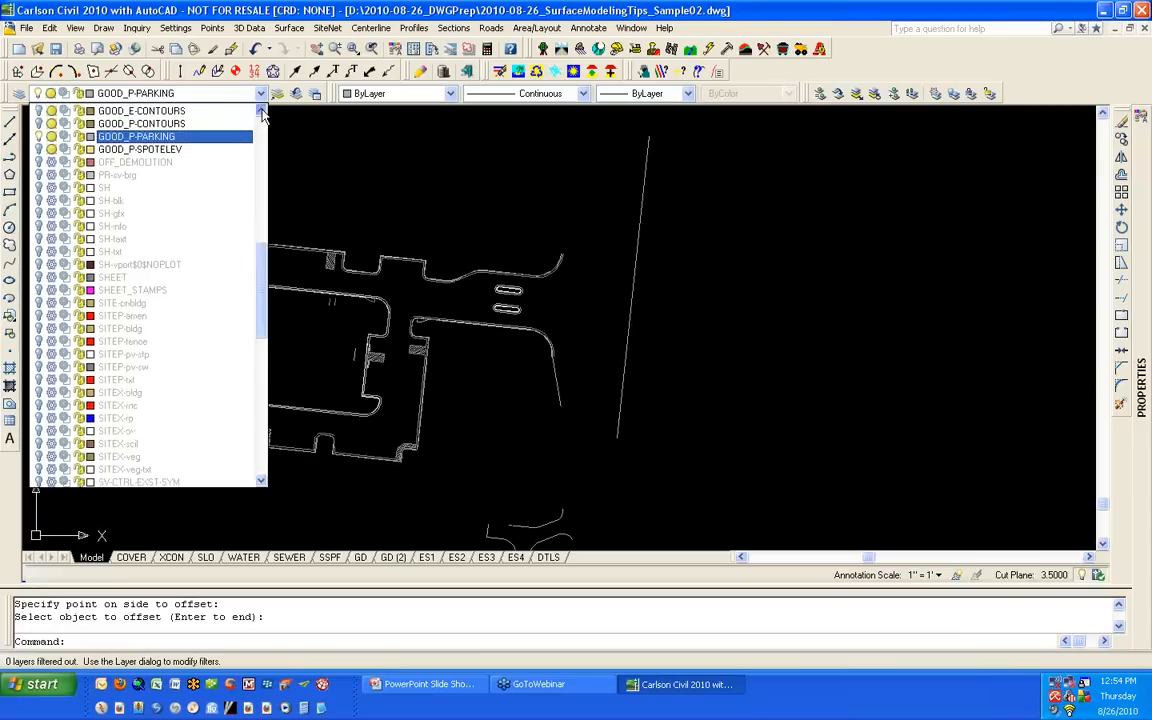
click(262, 112)
click(262, 112)
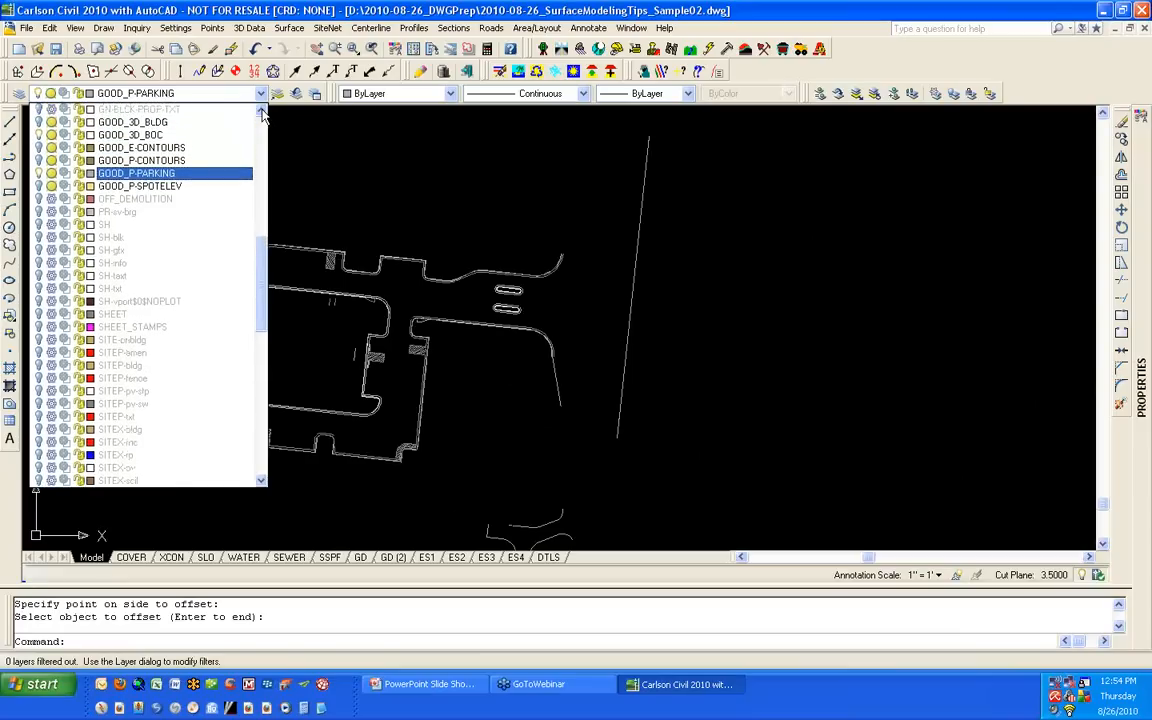
click(397, 178)
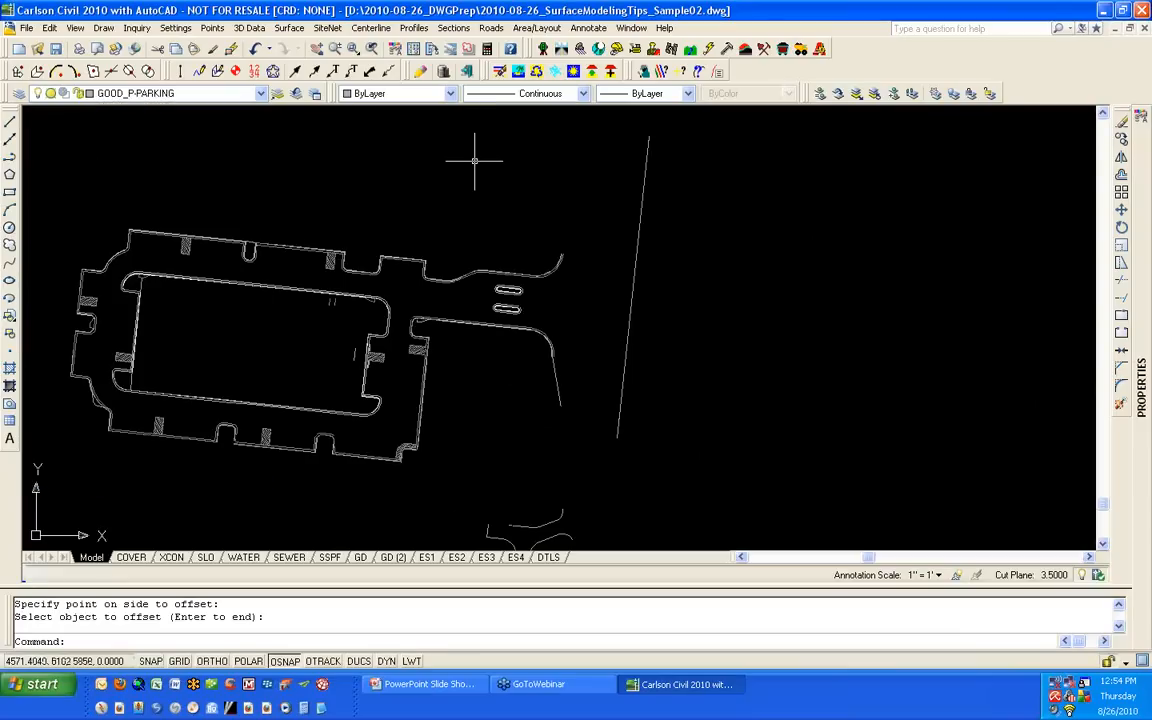
Step: Isolate the GOOD_P-PARKING layer by picking the innermost curb line along the central island's northern edge
click(856, 93)
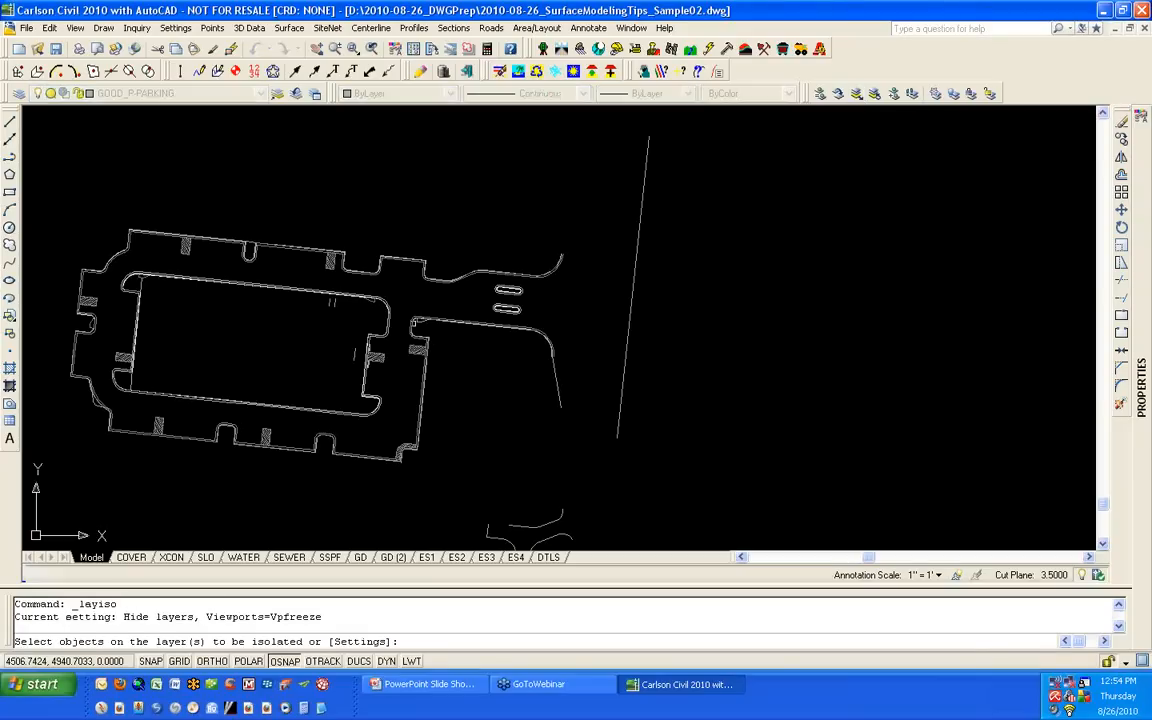
scroll(355, 298, up, 5)
click(353, 300)
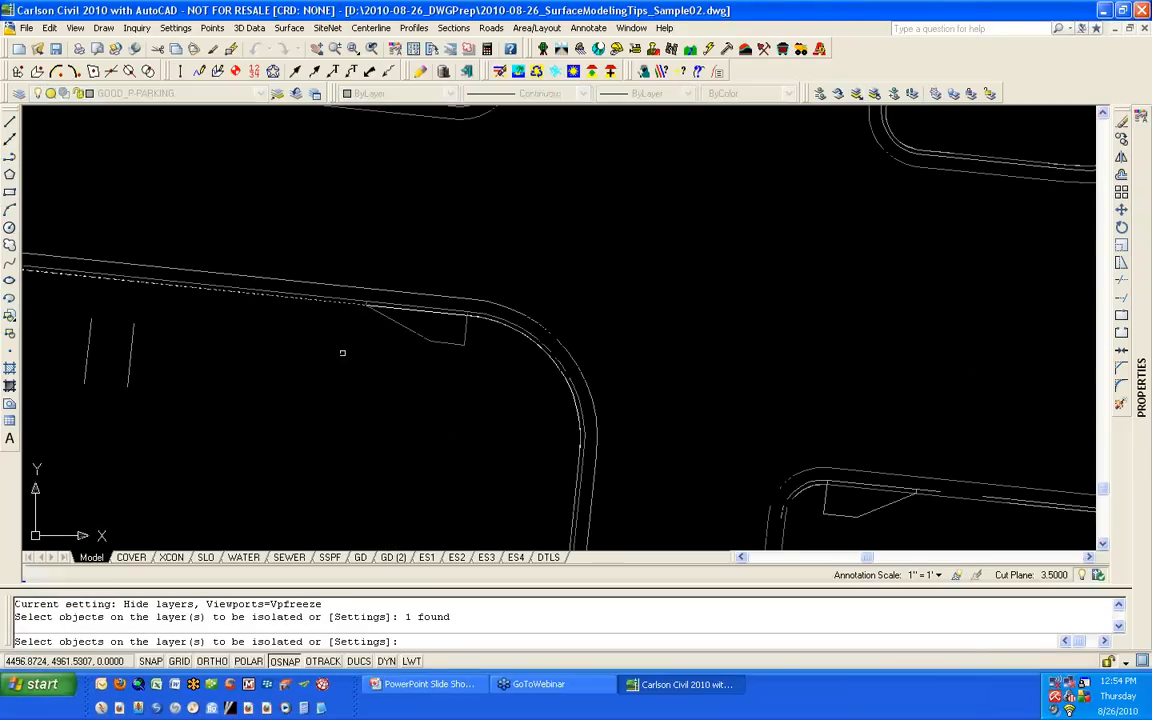
key(Return)
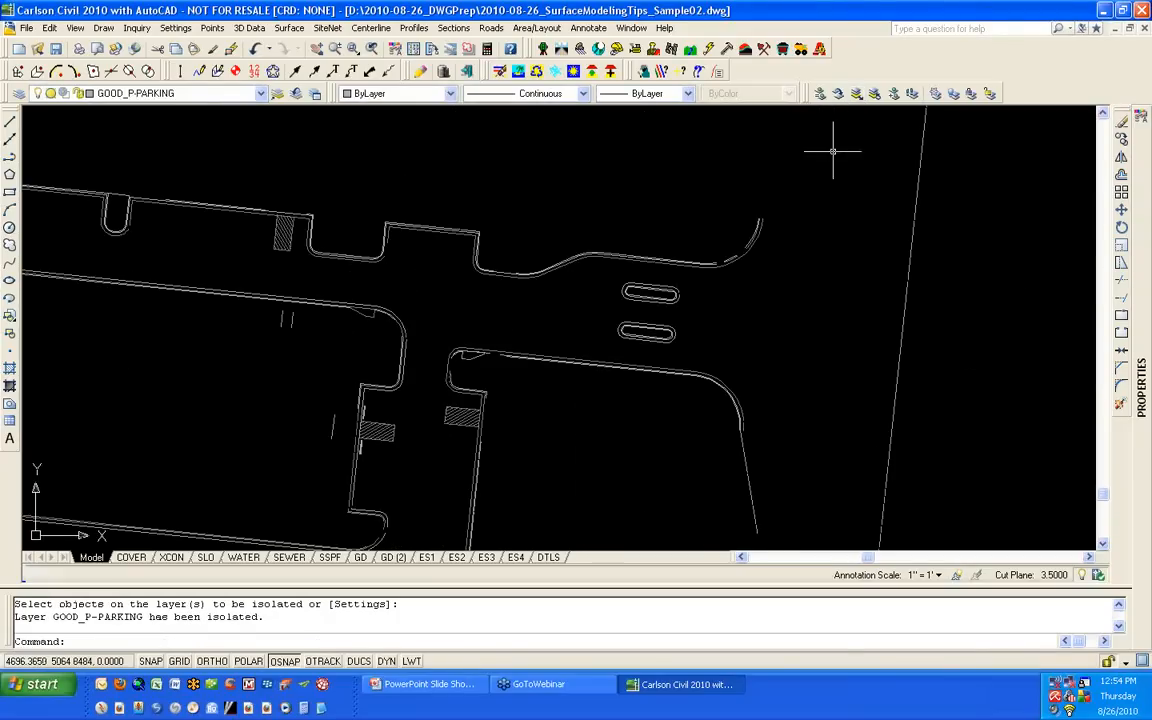
key(ctrl+z)
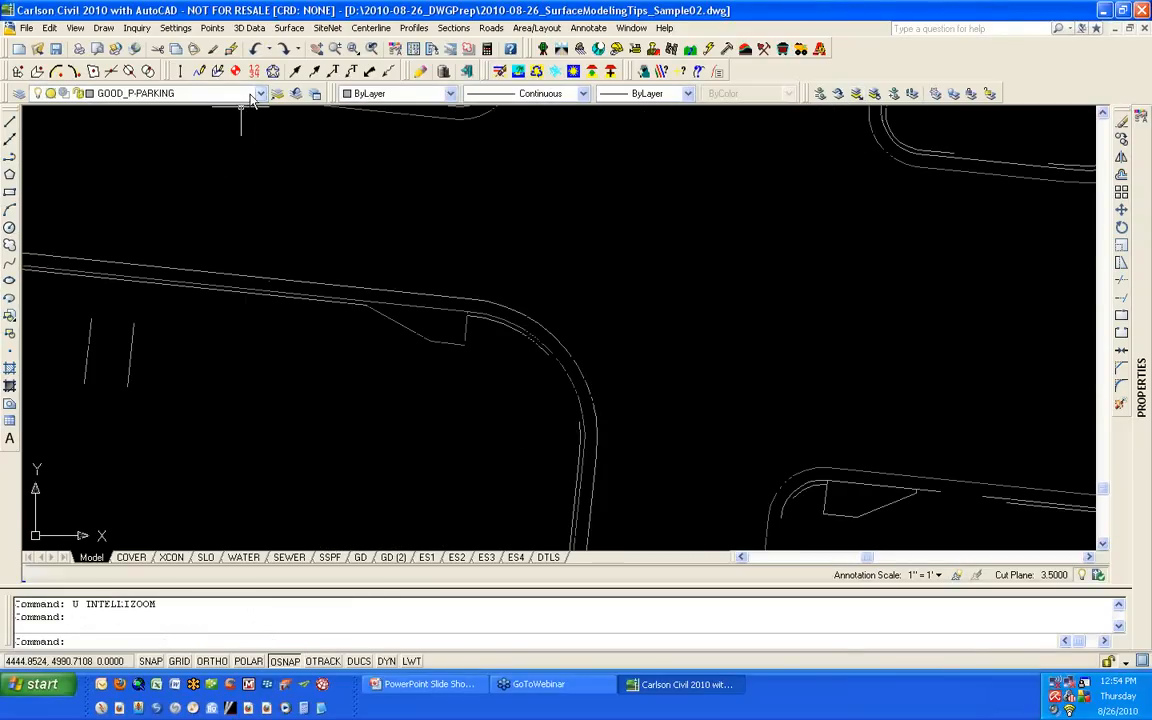
Step: Turn on the GOOD_3D_BOC layer and make it the current layer
click(252, 97)
click(262, 112)
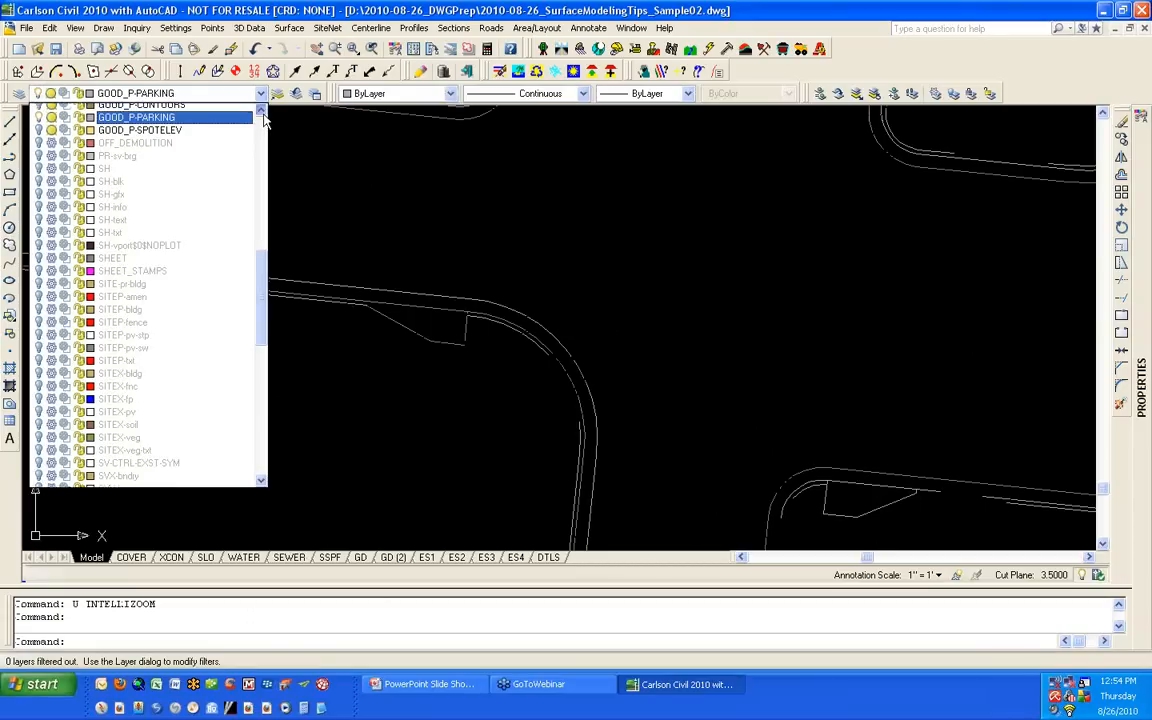
click(262, 113)
click(262, 113)
click(262, 113)
click(262, 113)
click(262, 113)
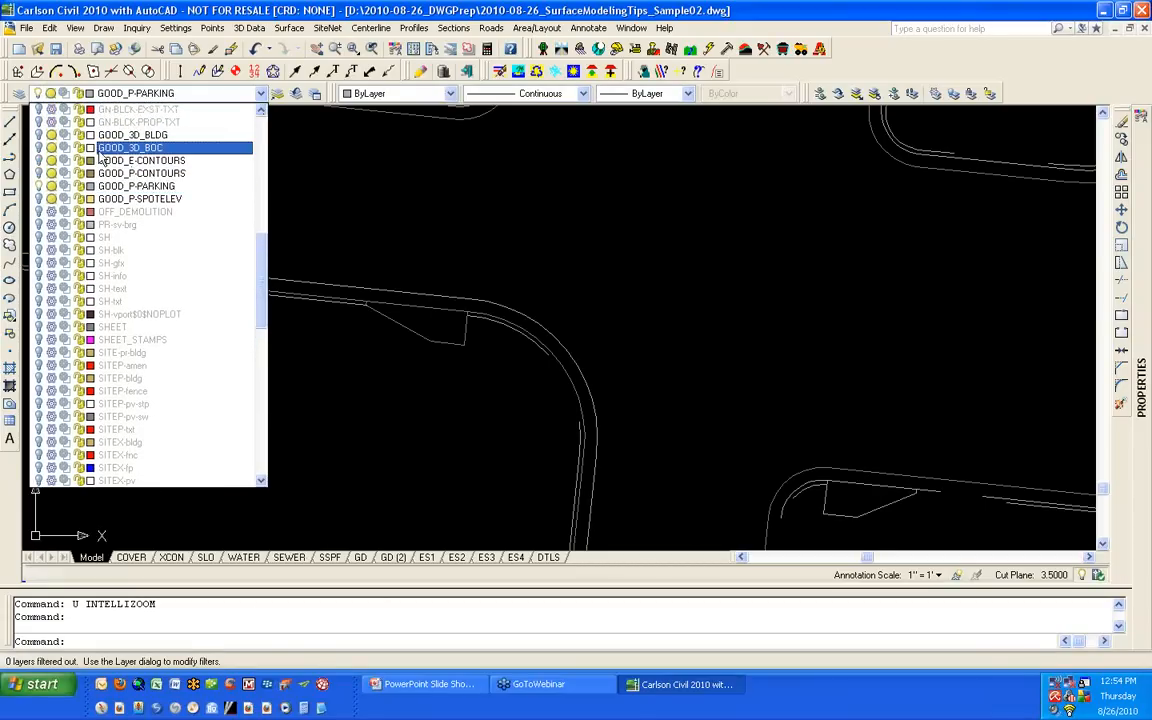
click(38, 148)
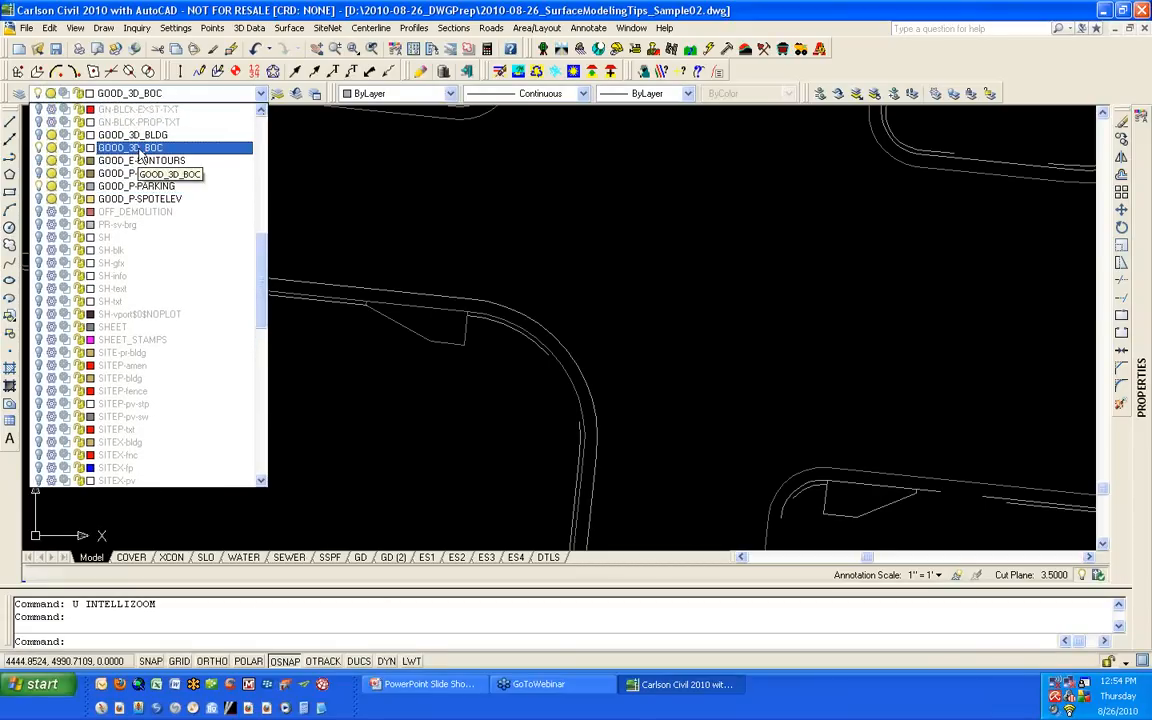
click(140, 150)
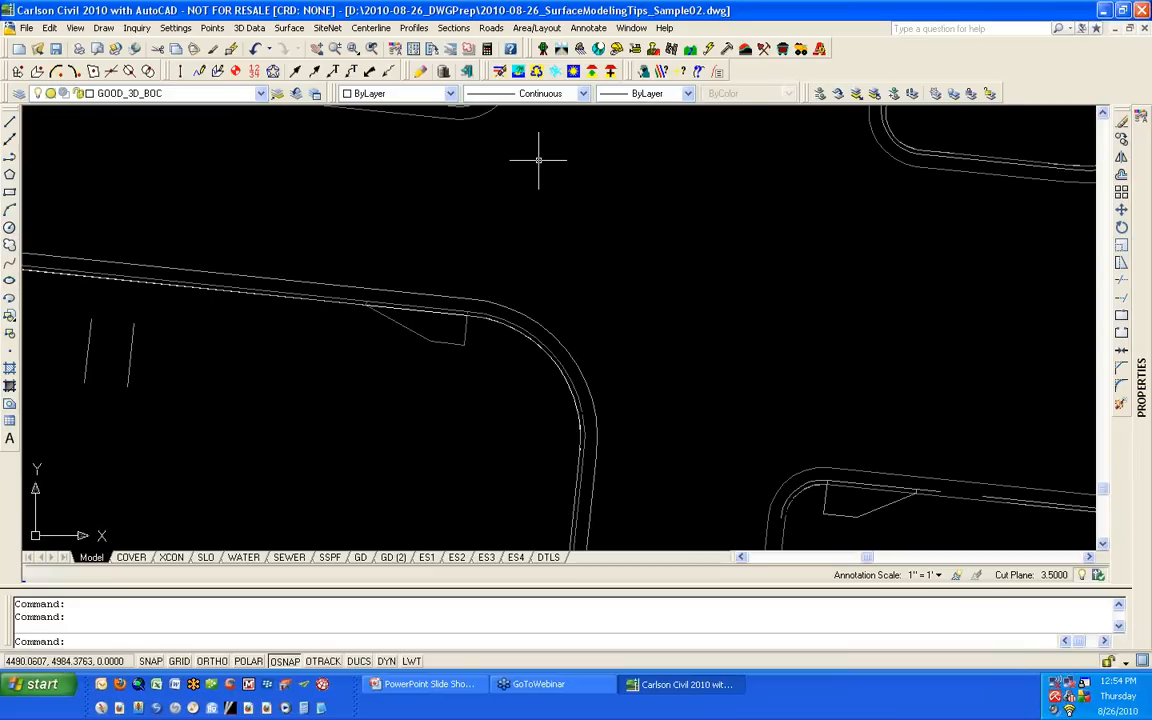
Step: Freeze all layers except the current GOOD_3D_BOC layer and show the full extents of the back-of-curb linework
key(Return)
text(F)
key(Return)
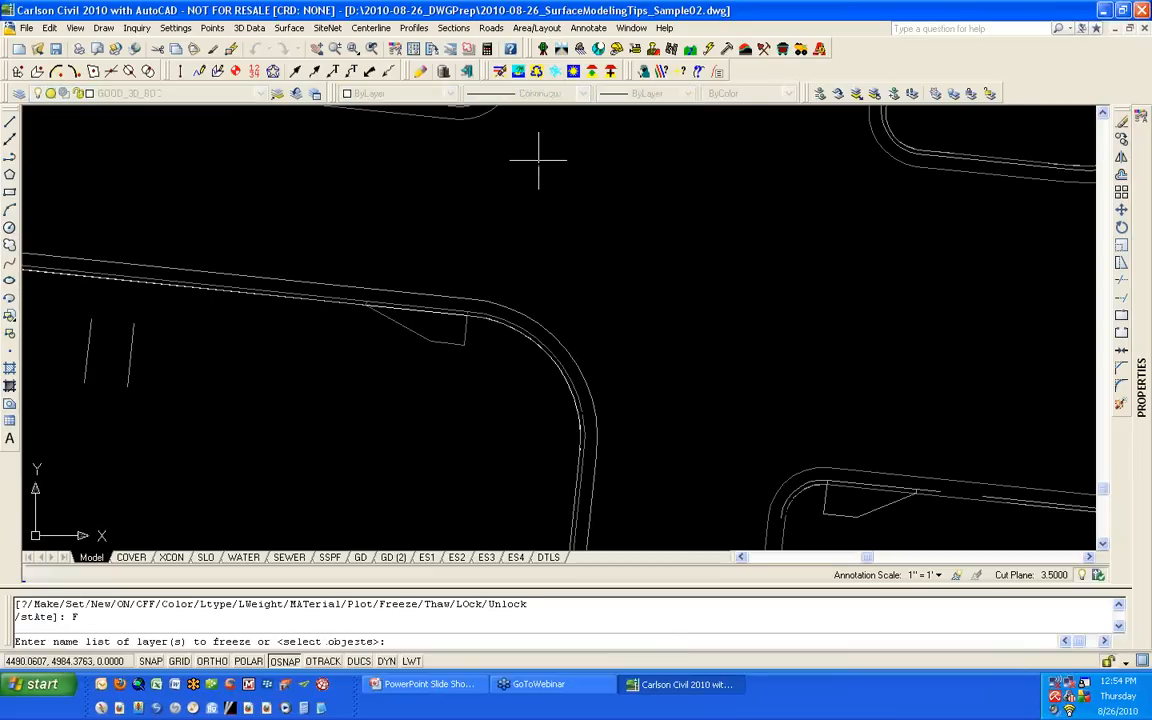
text(*)
key(Return)
key(Return)
text(z)
key(Return)
text(e)
key(Return)
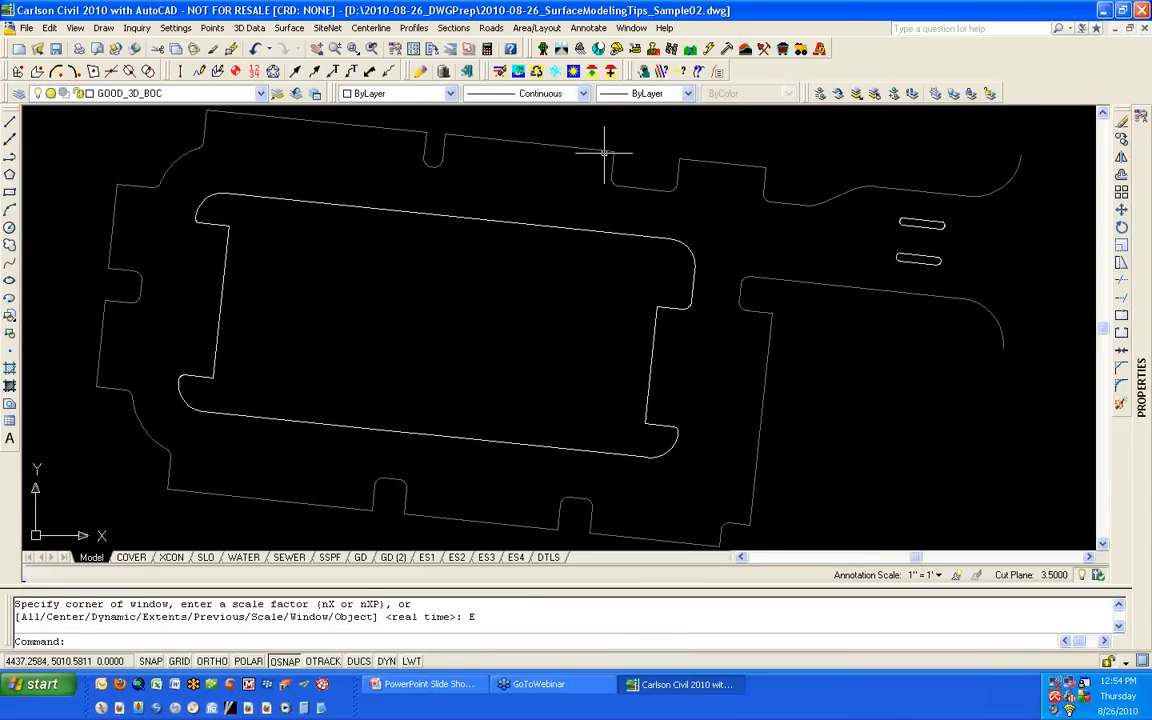
Step: Check the continuity of the outer perimeter and central island back-of-curb polylines by selecting them, and clear the selection
click(543, 137)
click(561, 232)
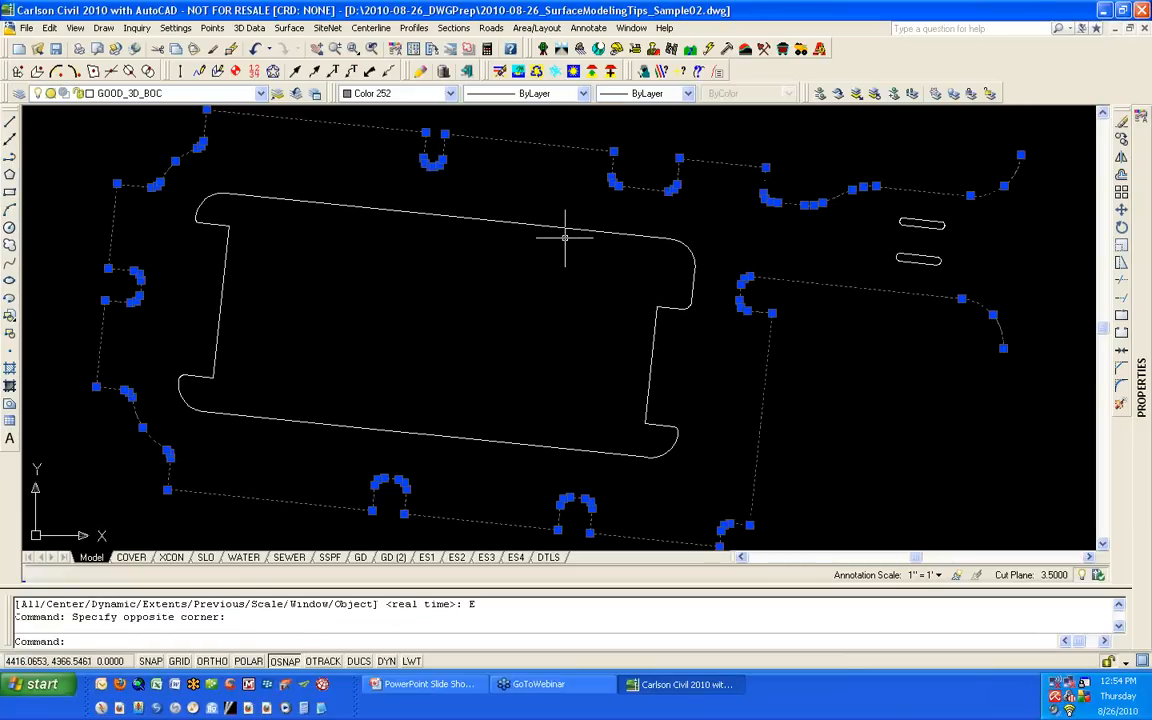
click(575, 230)
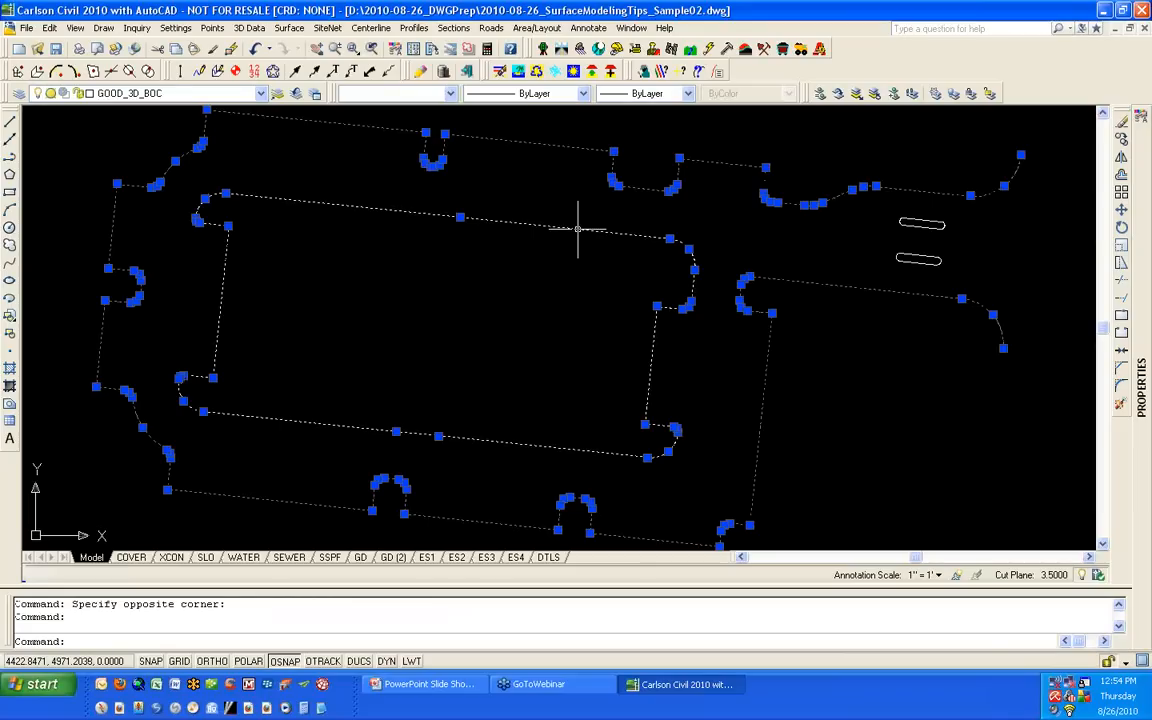
key(Escape)
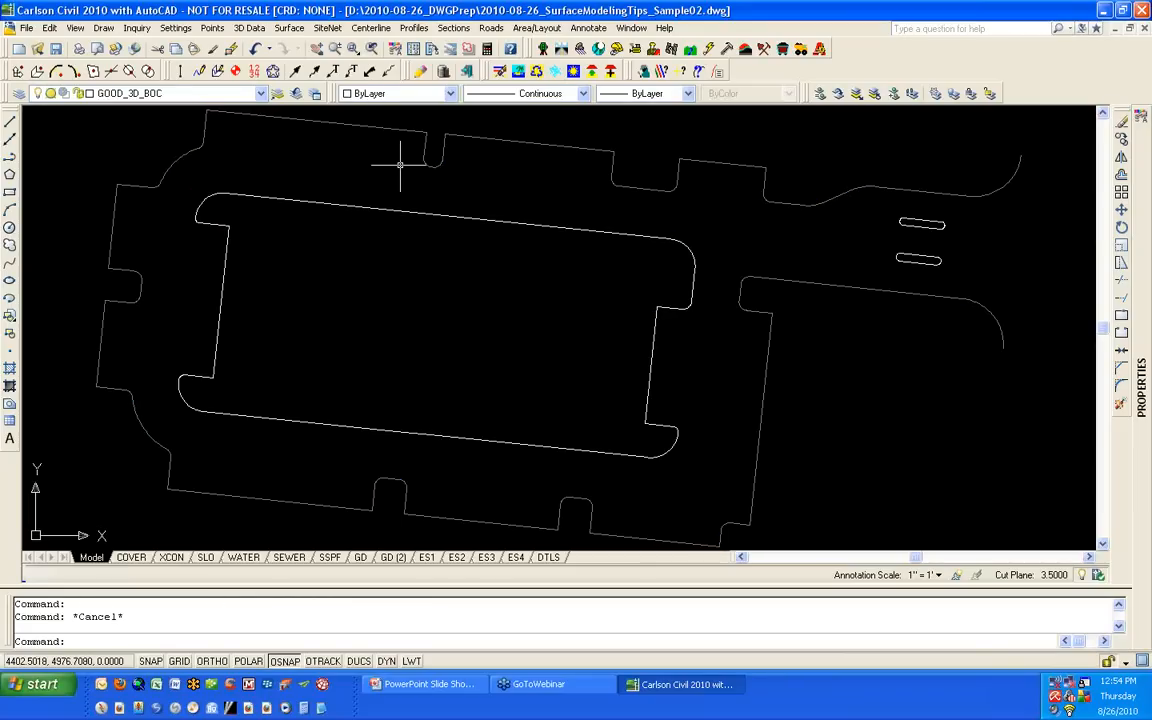
Step: Thaw and turn on the GOOD_P-SPOTELEV and GOOD_P-CONTOURS layers alongside the back-of-curb polylines
click(258, 93)
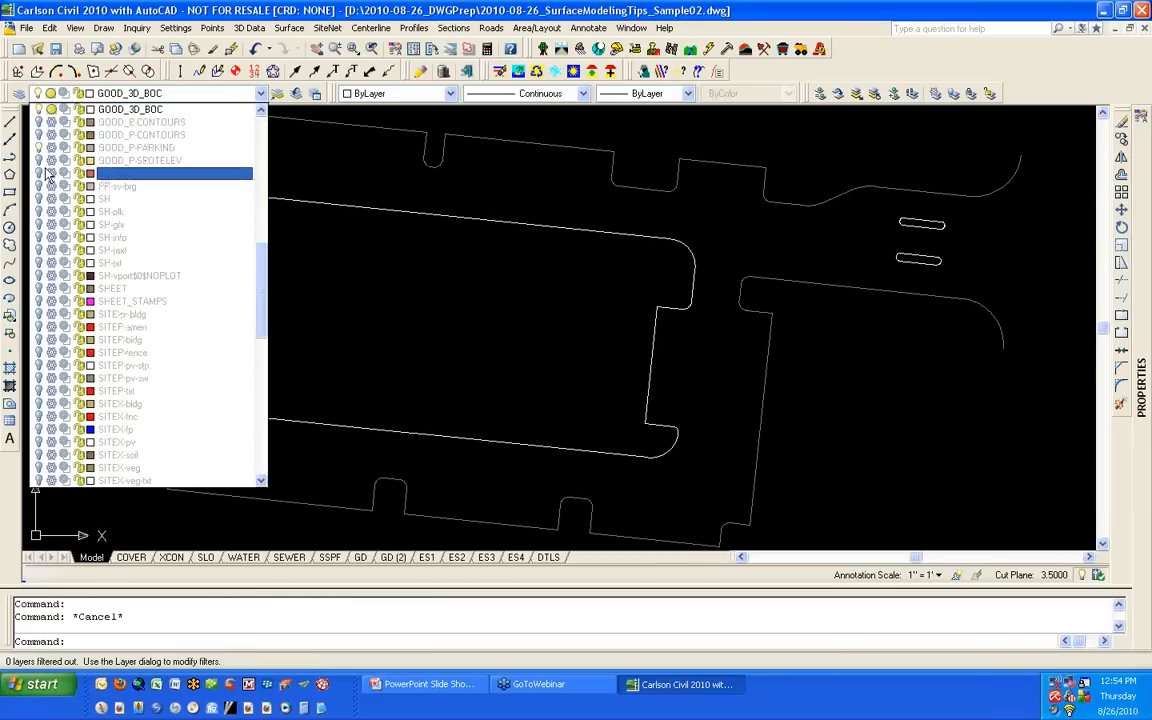
click(120, 160)
click(328, 148)
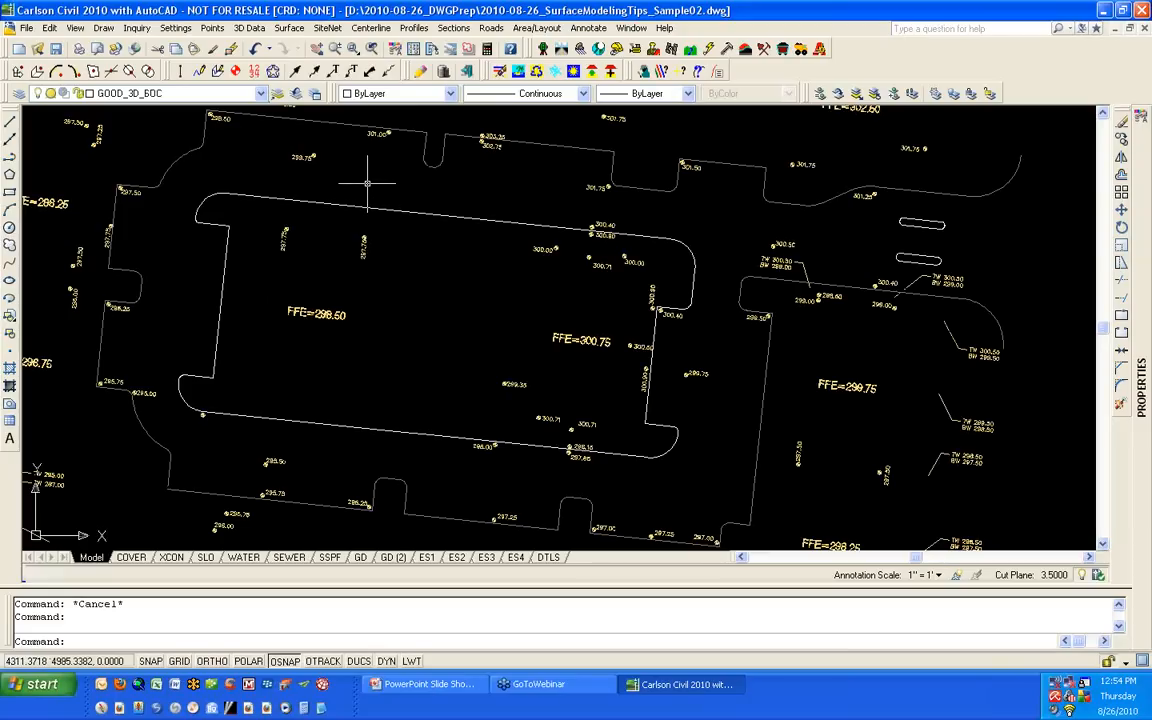
click(242, 93)
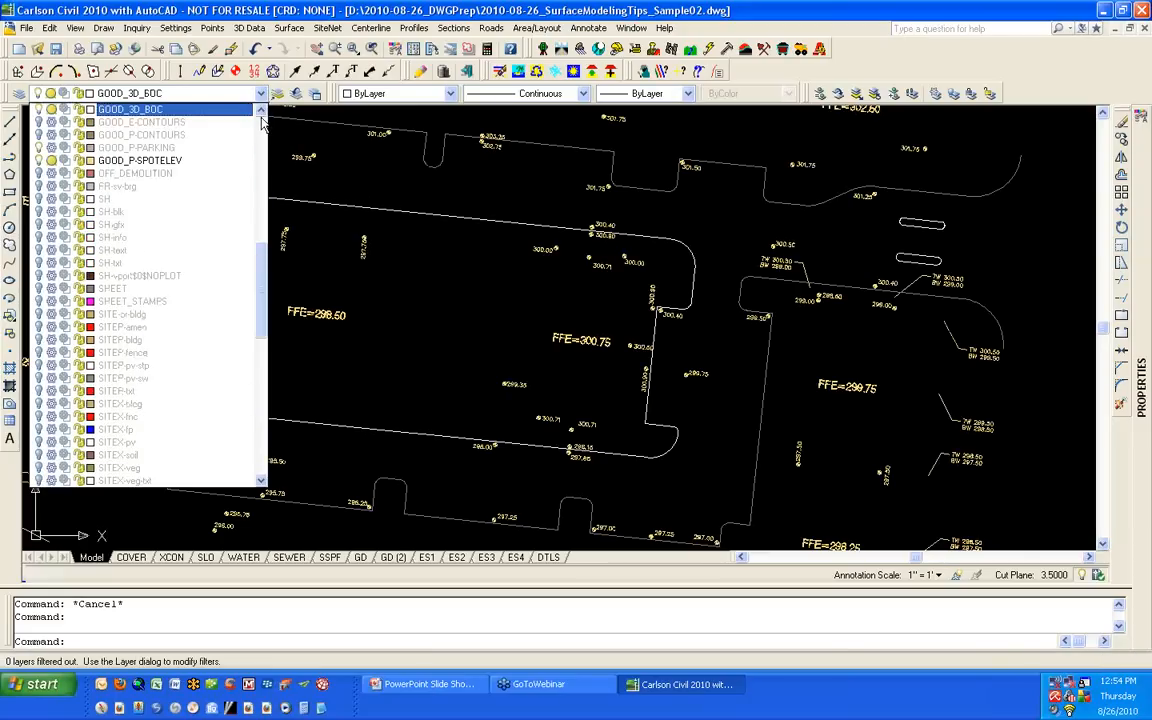
click(39, 135)
click(405, 232)
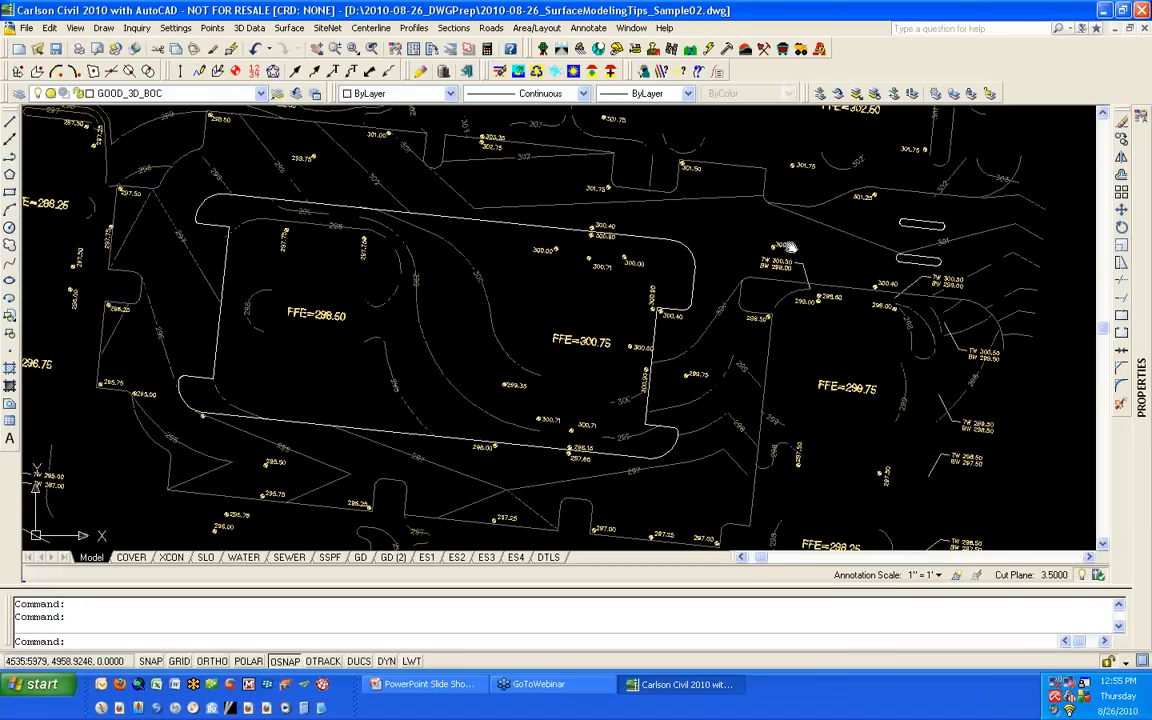
Step: Set up Draw-Locate Points to create points on the layer GOOD_BOC_SPOT by picking locations on screen
middle_drag(788, 247, 690, 299)
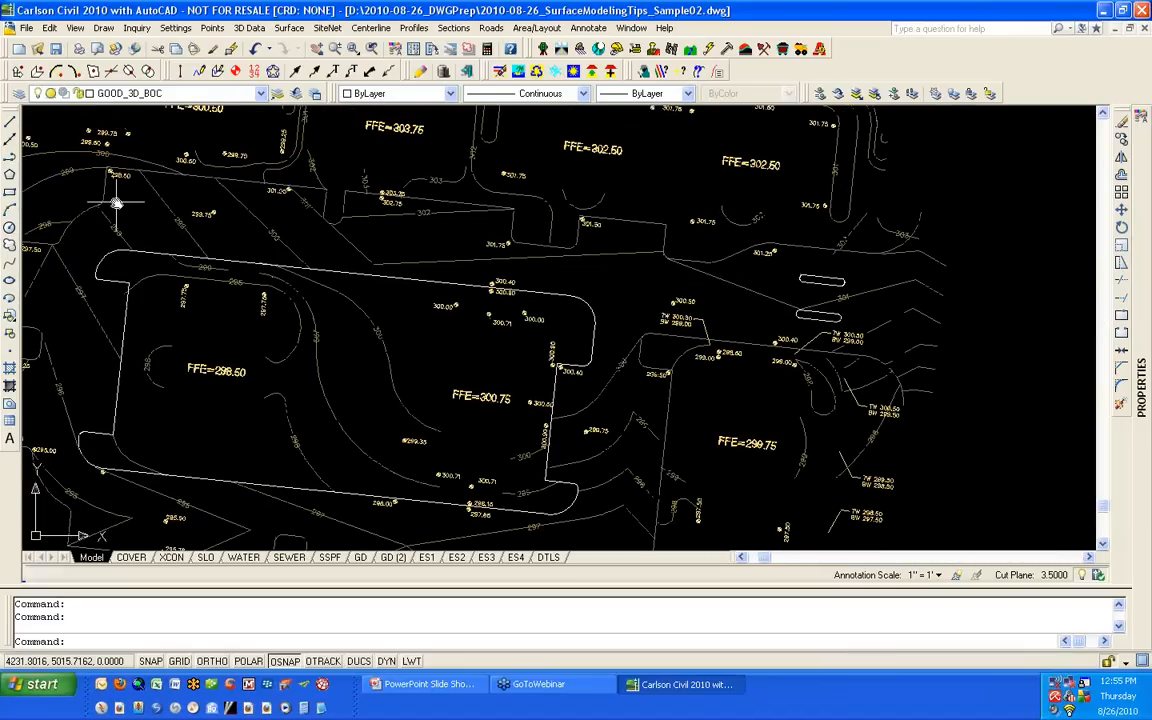
middle_drag(135, 225, 186, 275)
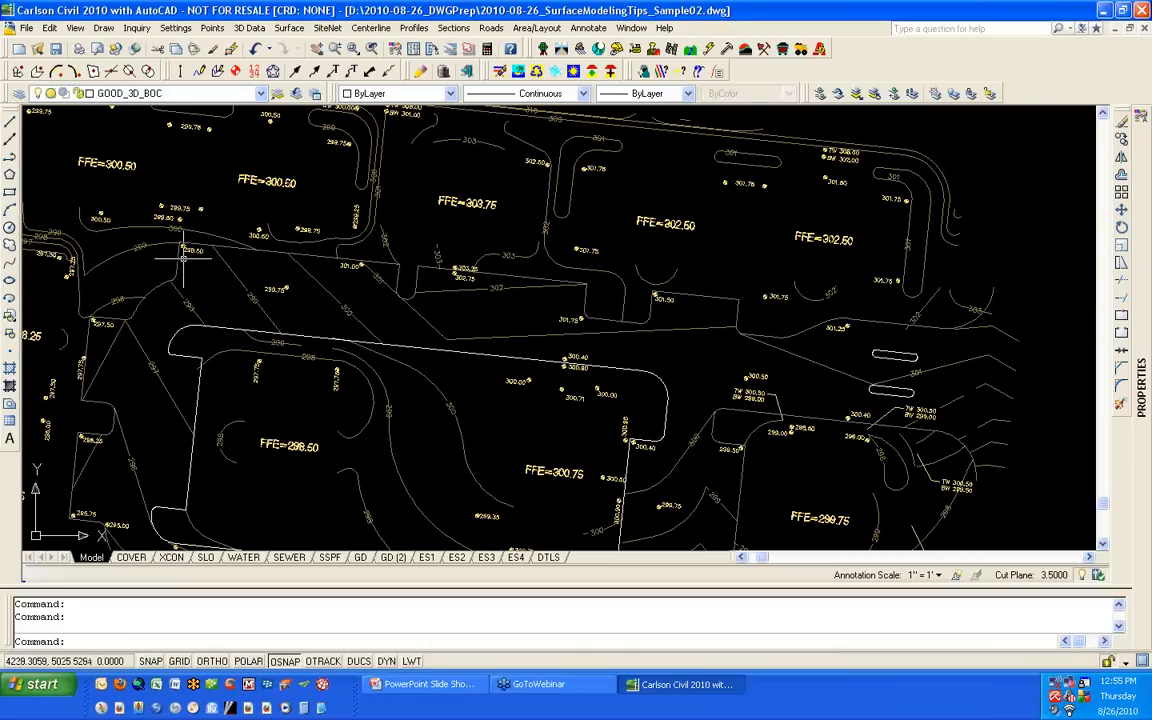
scroll(184, 258, up, 3)
click(212, 27)
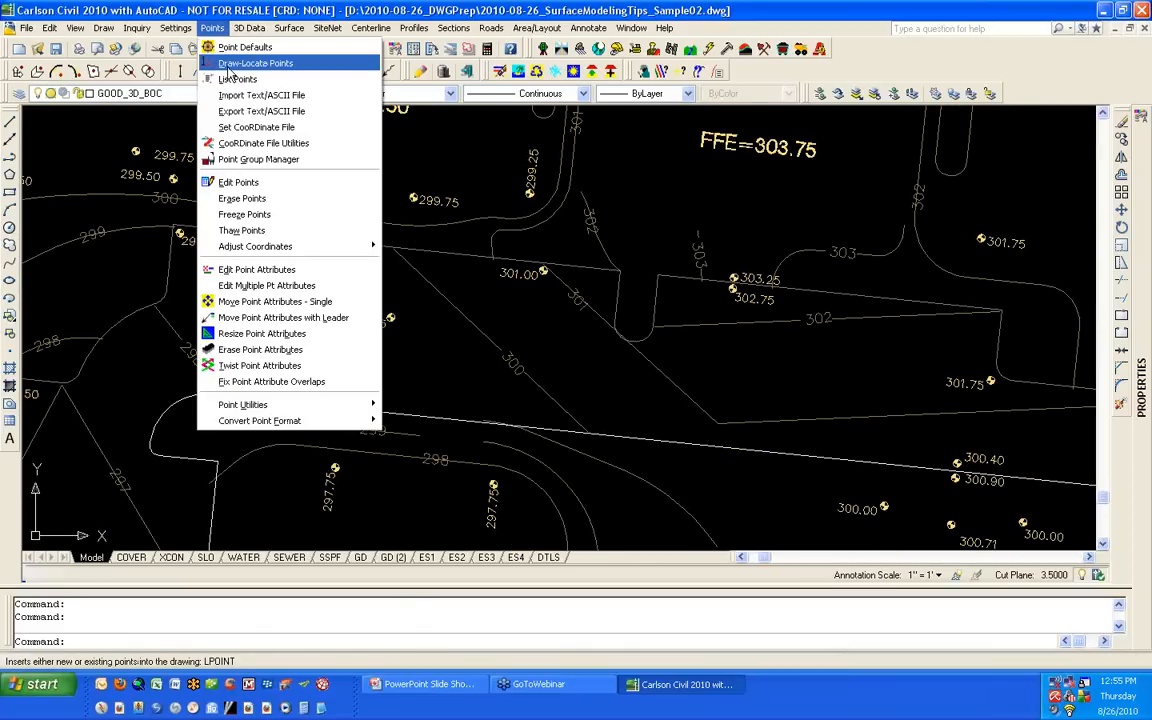
click(240, 64)
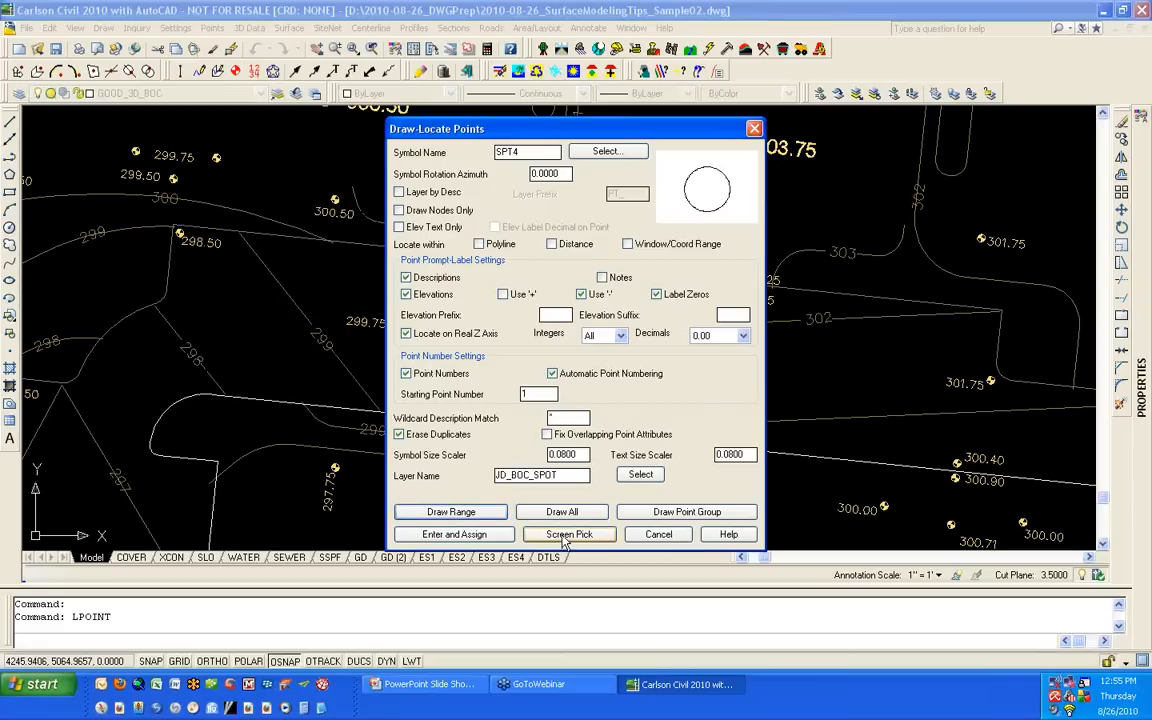
click(497, 475)
key(Delete)
key(Delete)
text(GOOD)
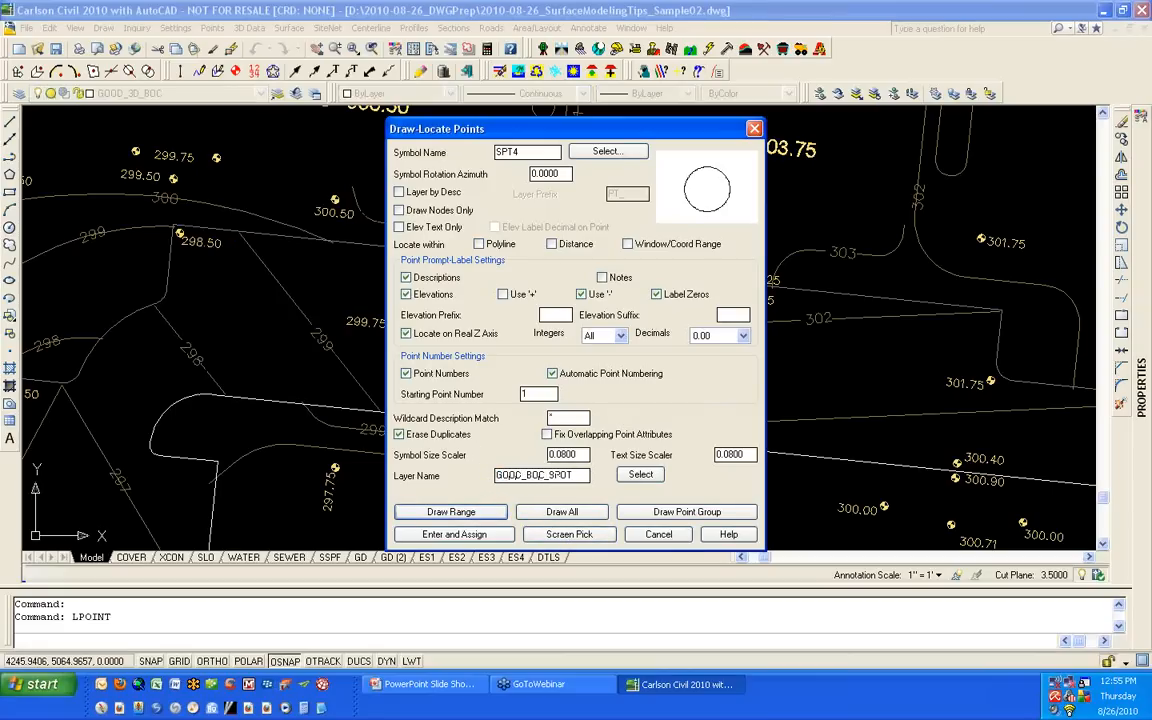
click(569, 534)
Step: Place a point at the perimeter curb's northwest corner by the 298.50 spot, with elevation 298.50 and description BOC
scroll(175, 228, up, 4)
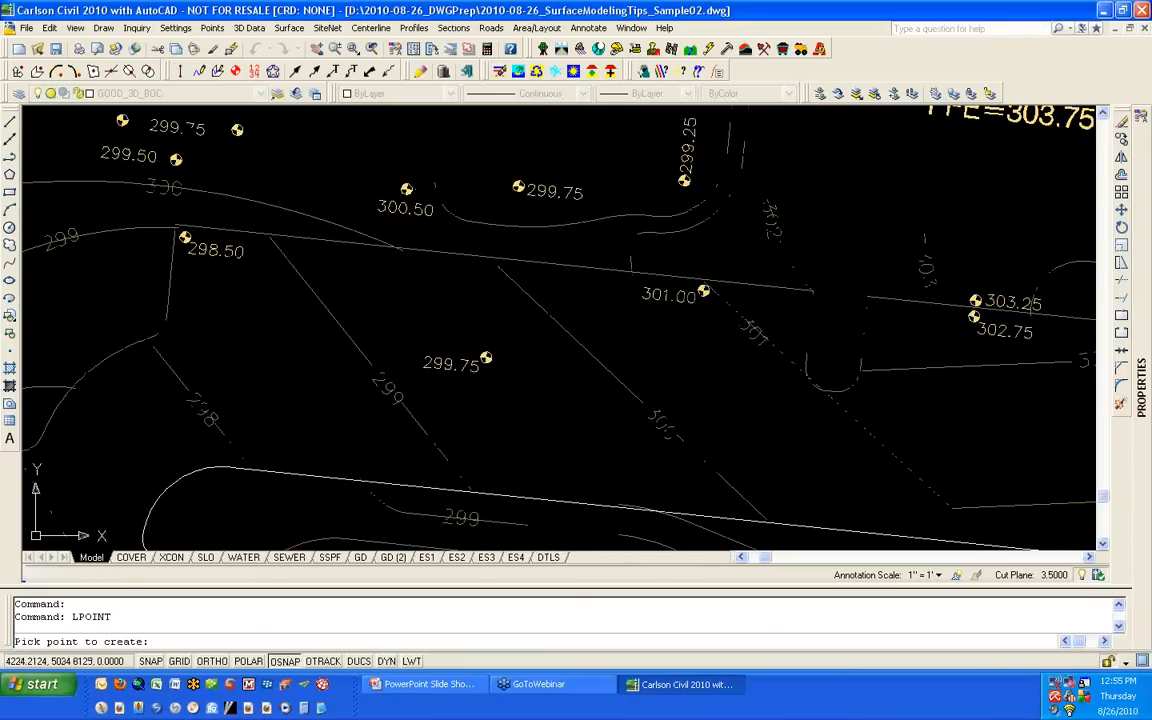
click(226, 229)
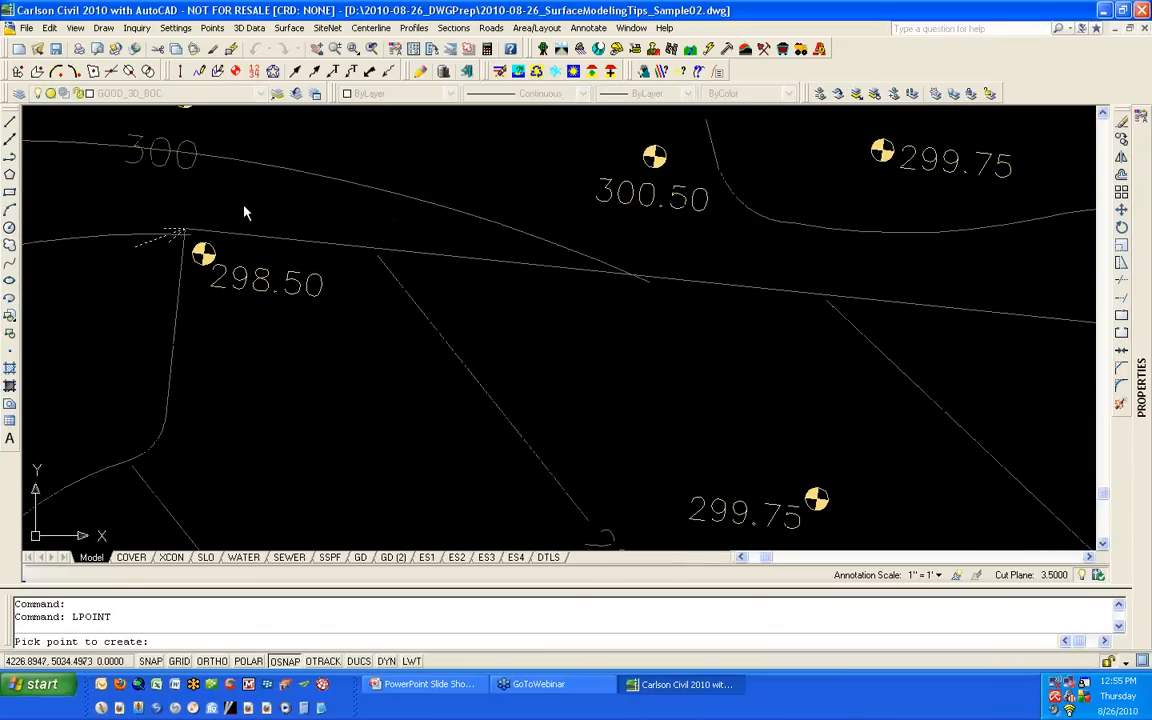
click(303, 507)
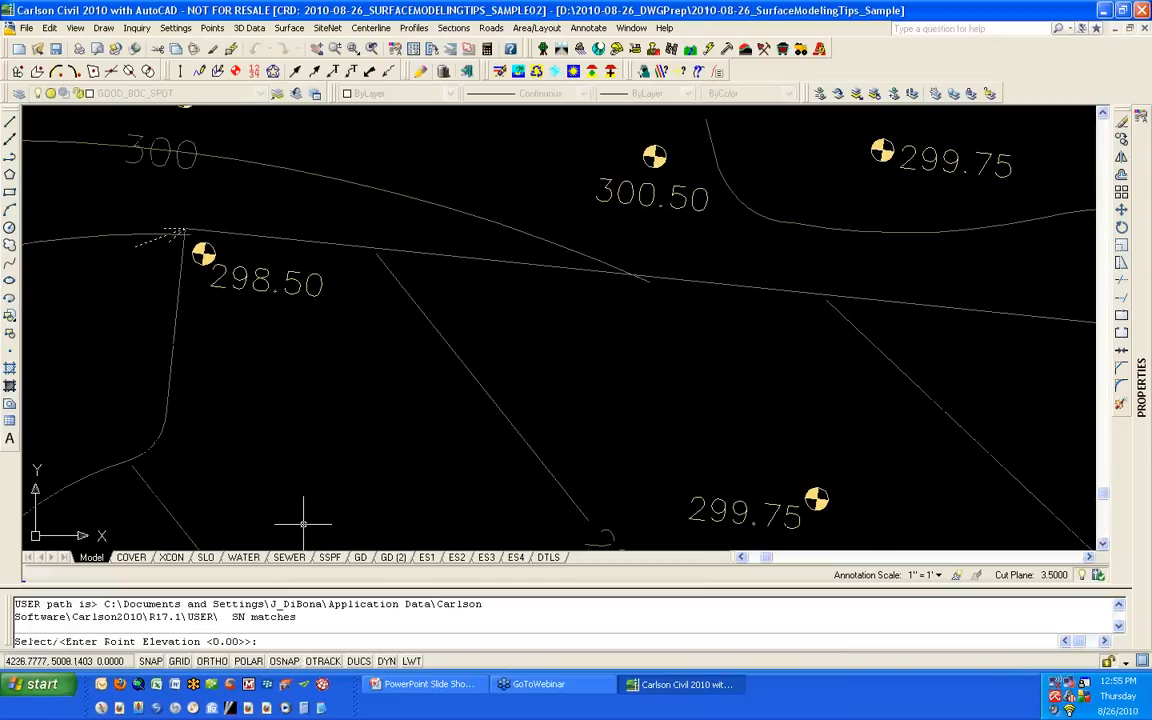
text(298.50)
key(Return)
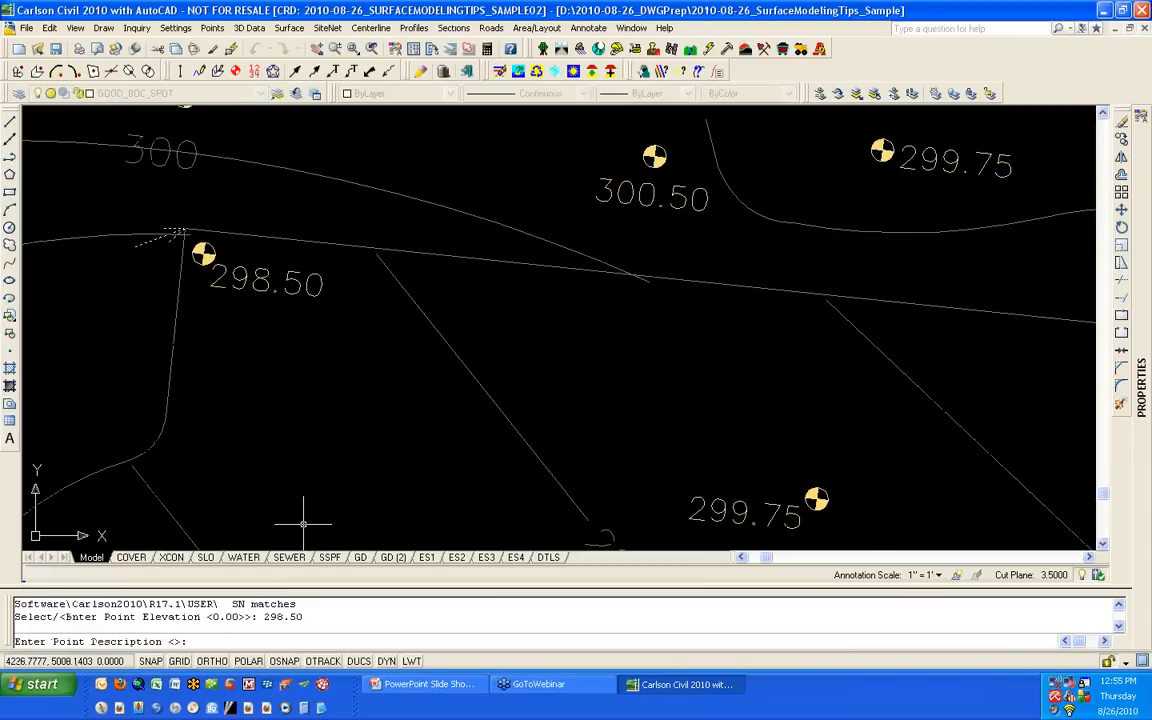
text(BOC)
key(Return)
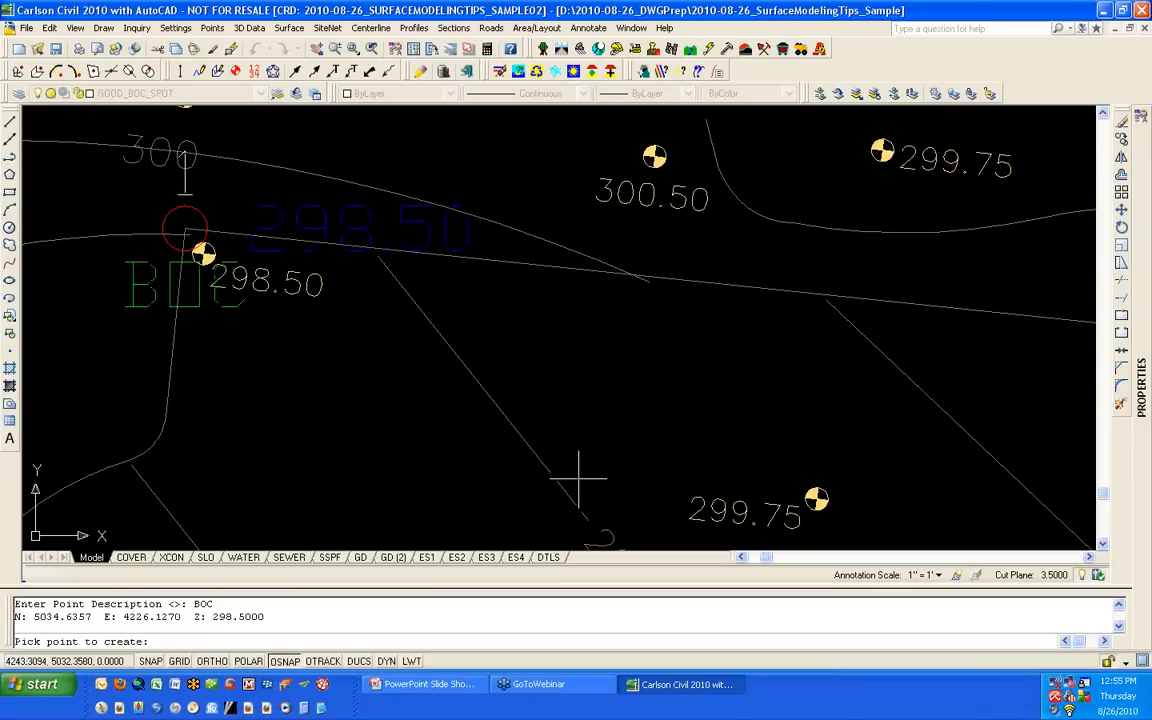
Step: Place a point with the Nearest snap where the 299 contour meets the northern perimeter curb, with elevation 299 and description BOC
scroll(607, 478, down, 2)
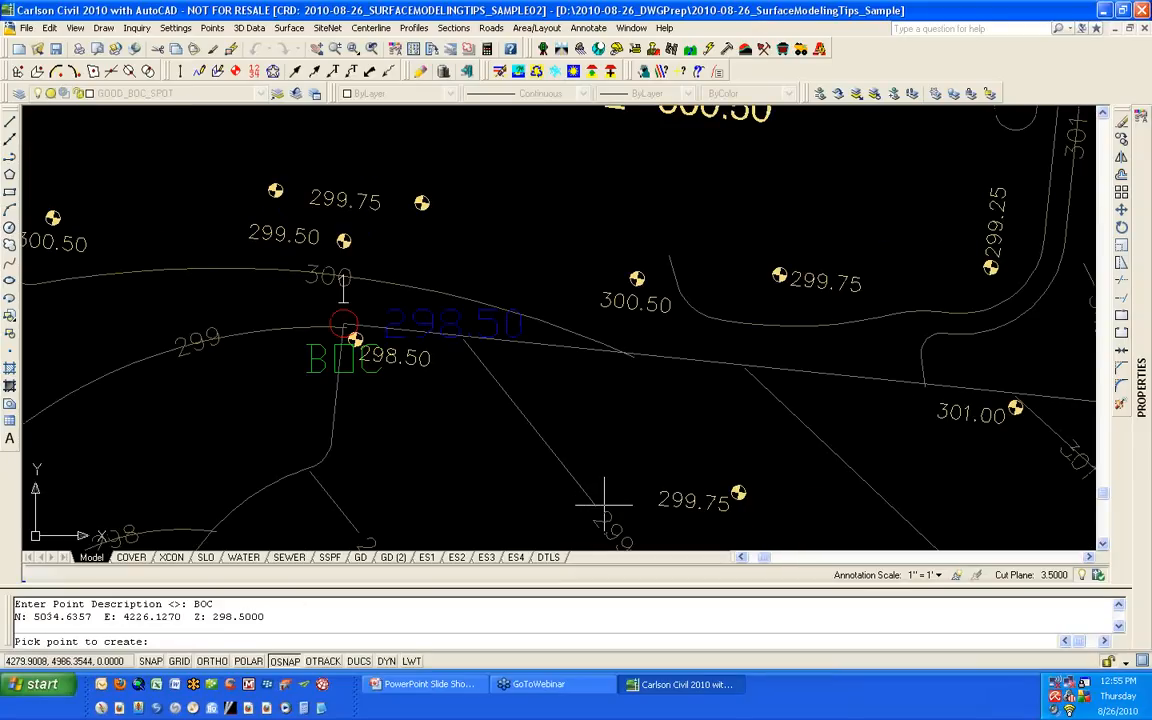
middle_drag(607, 489, 496, 363)
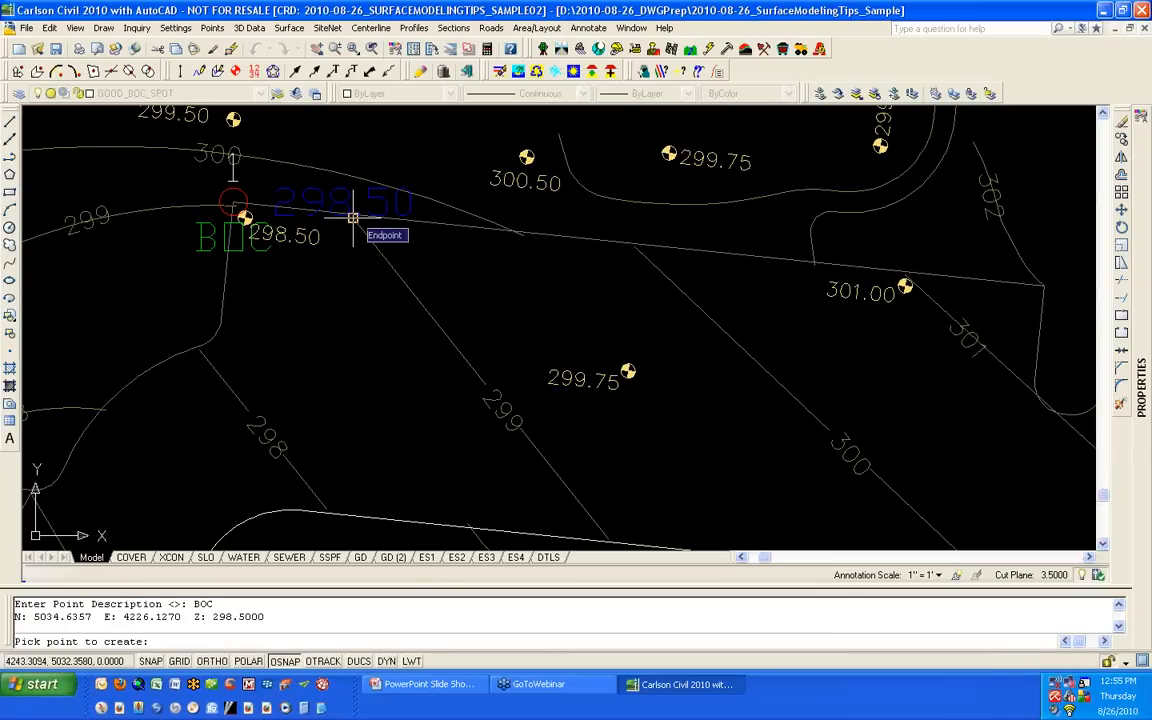
text(NEA)
key(Return)
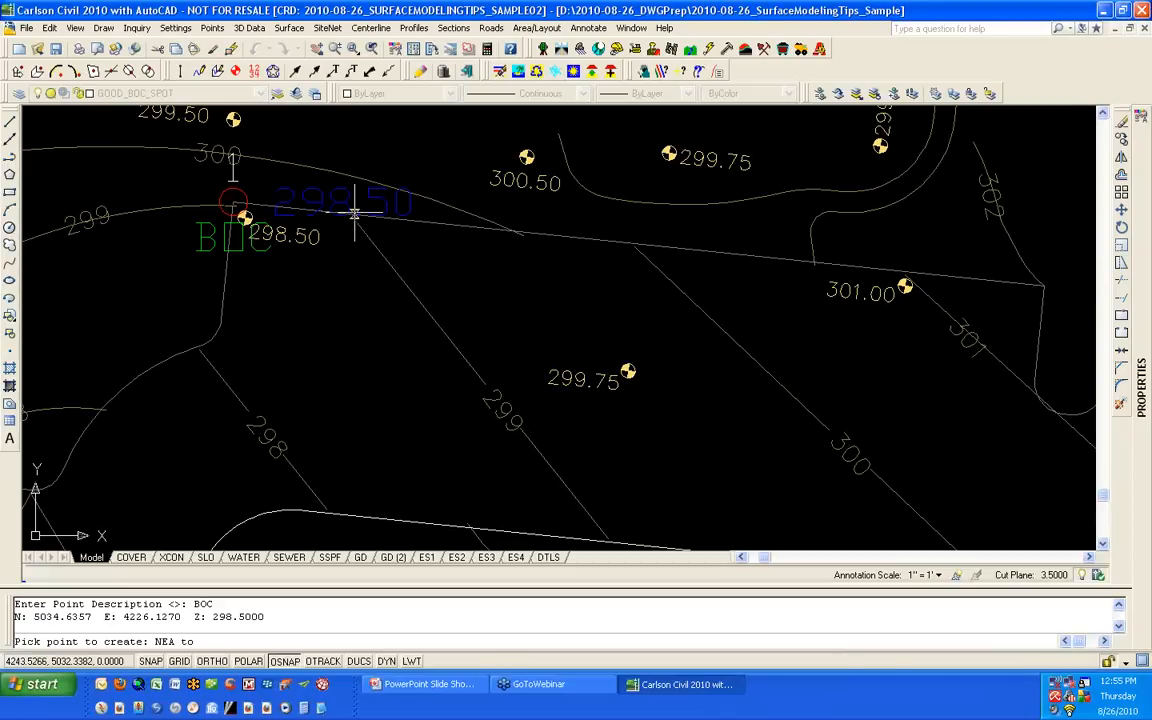
click(354, 214)
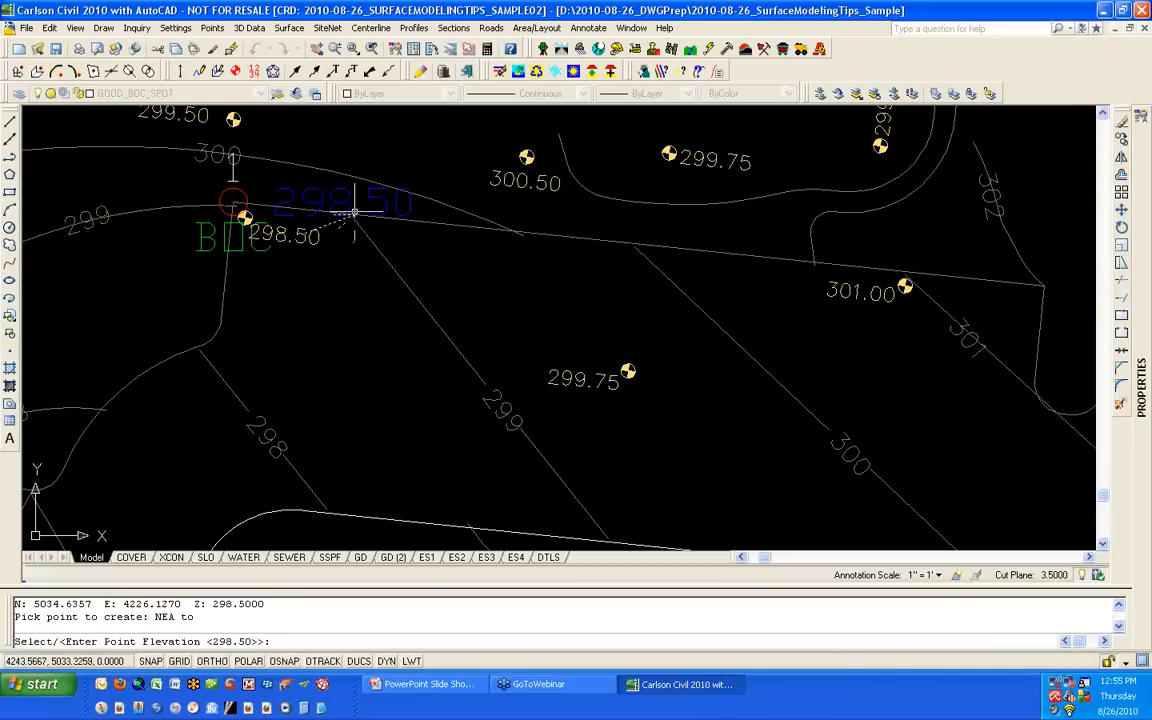
text(299)
key(Return)
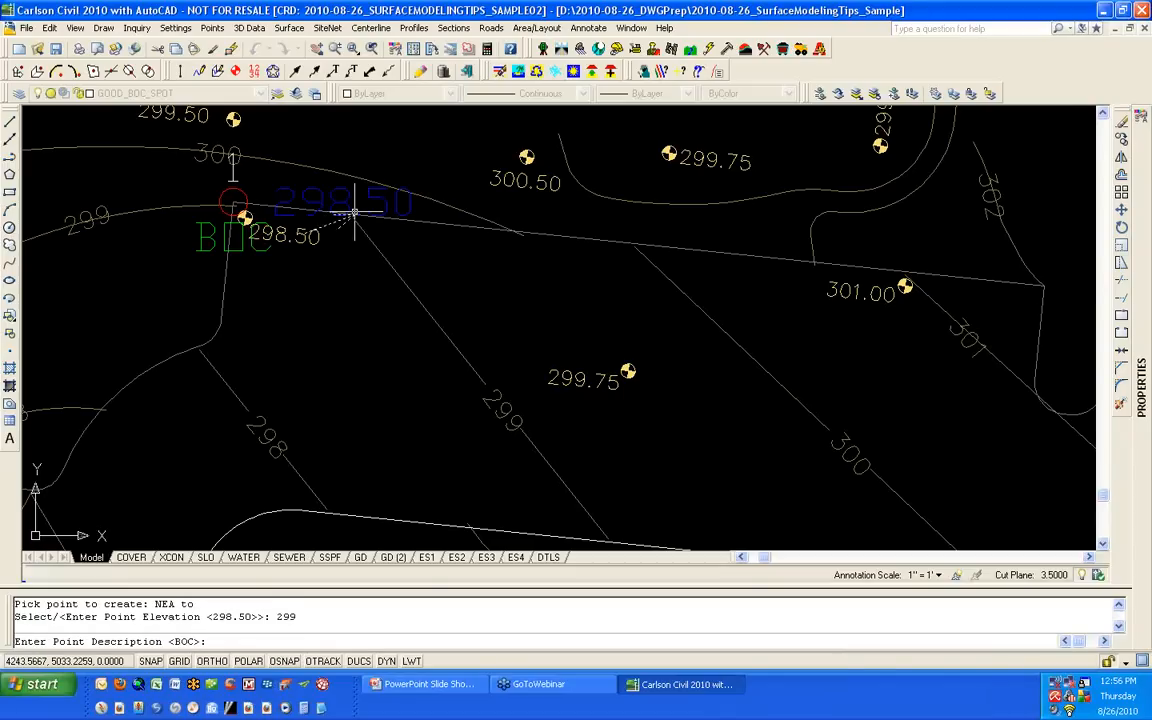
key(Return)
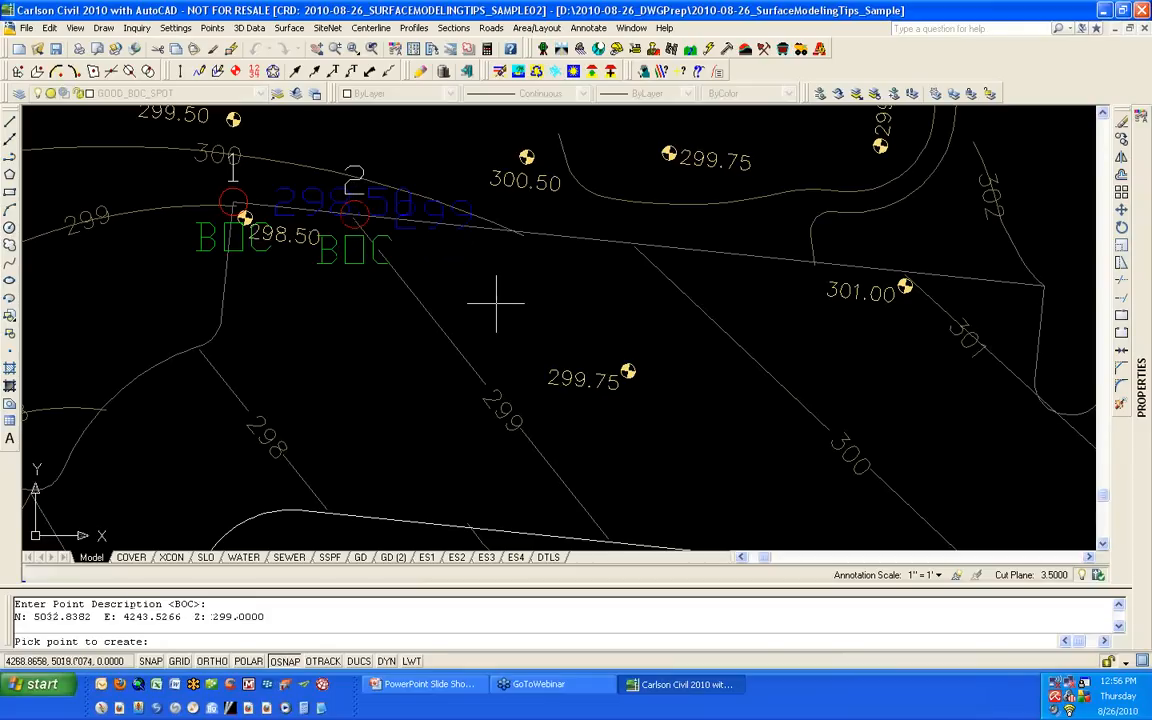
Step: Place a point with the Nearest snap at the curb return between the 301.50 and 301.25 spots, elevation 301.5, description BOC, and finish point placement
scroll(492, 305, down, 3)
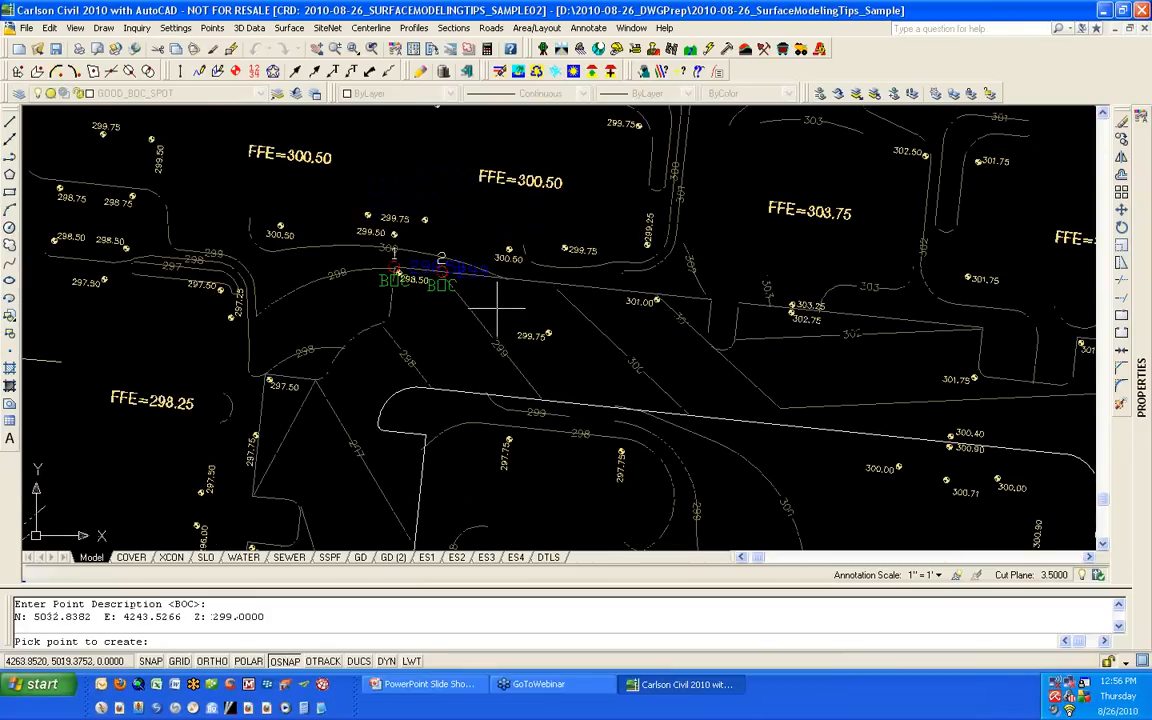
scroll(497, 310, down, 2)
middle_drag(722, 324, 430, 293)
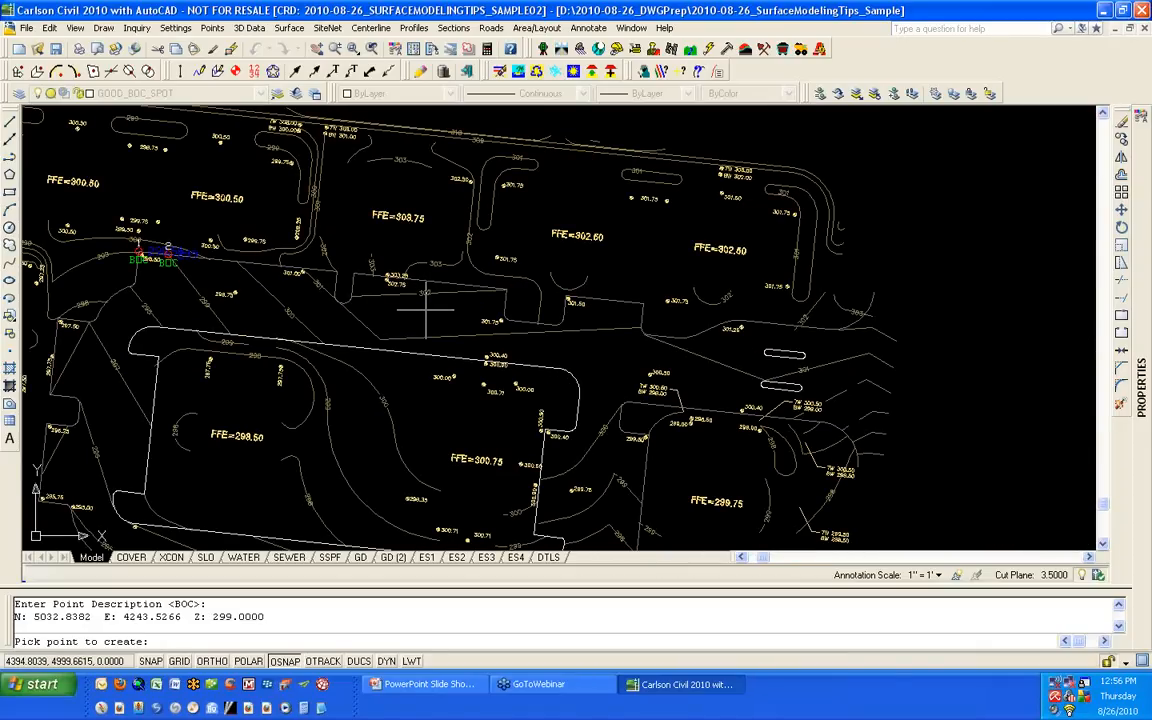
scroll(652, 340, up, 6)
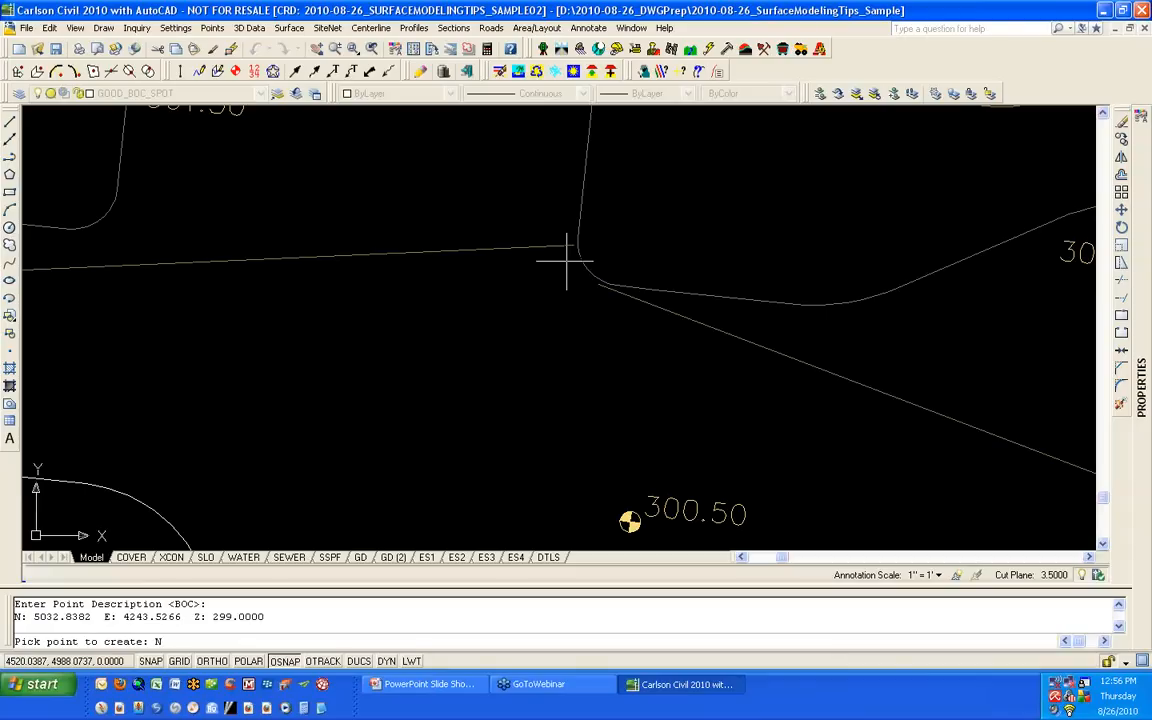
text(NEA)
key(Return)
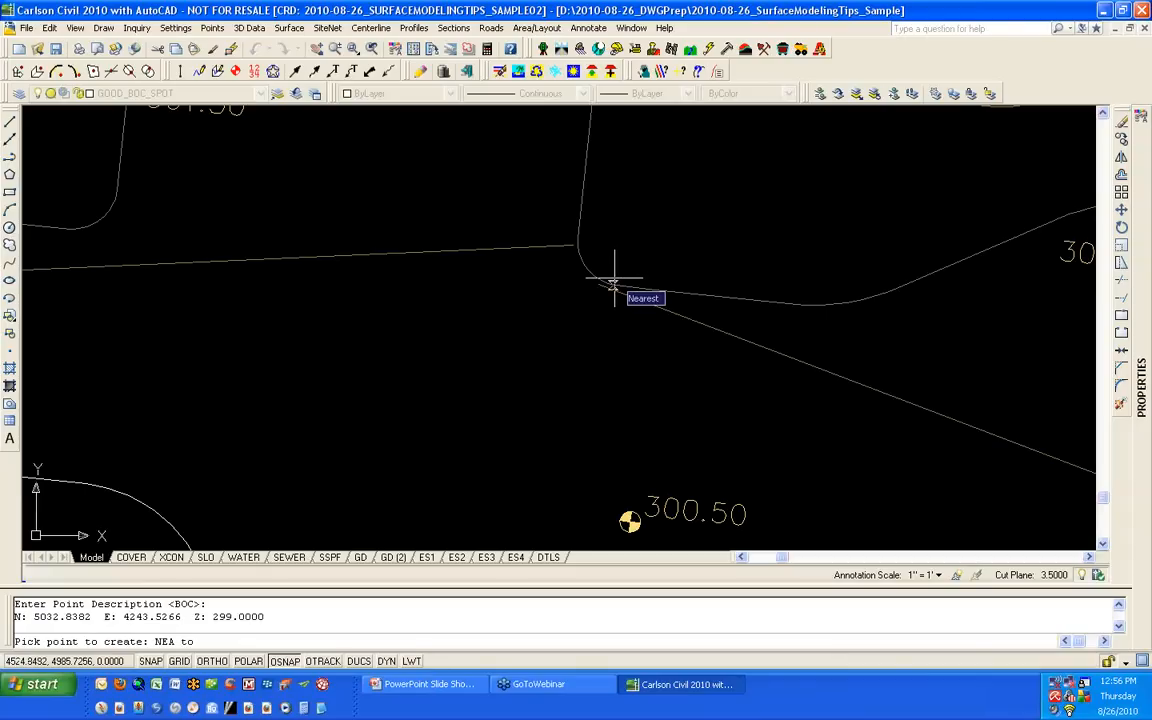
scroll(614, 285, down, 3)
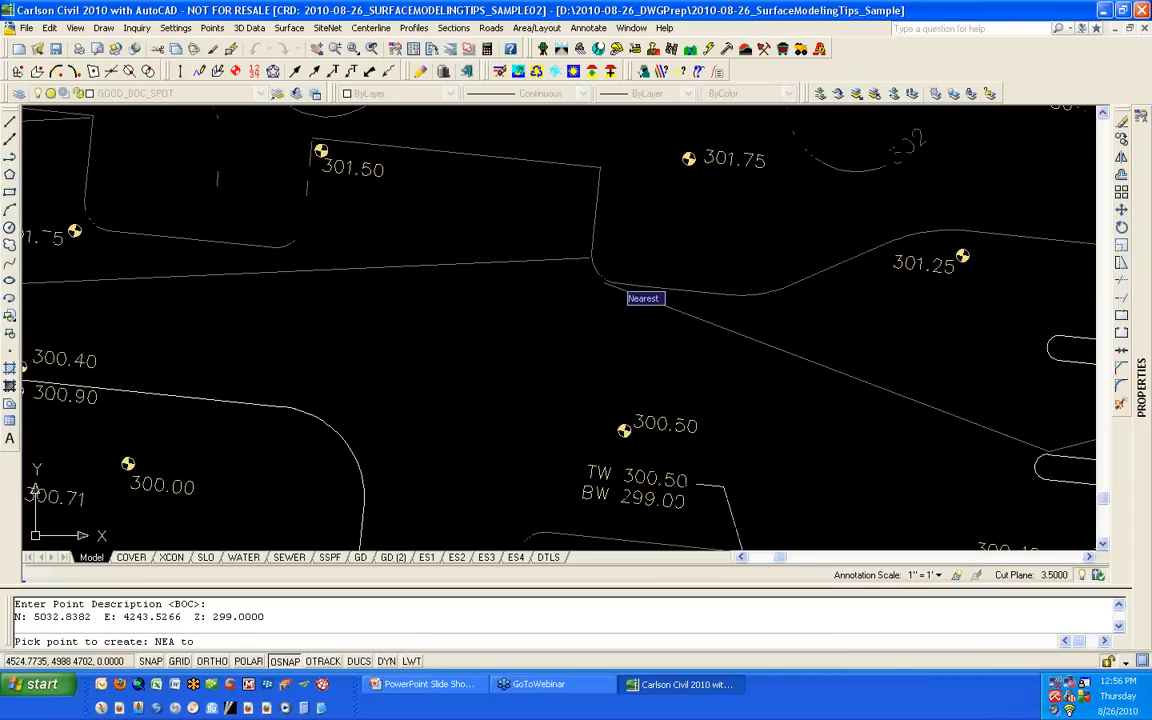
scroll(615, 285, up, 4)
click(618, 281)
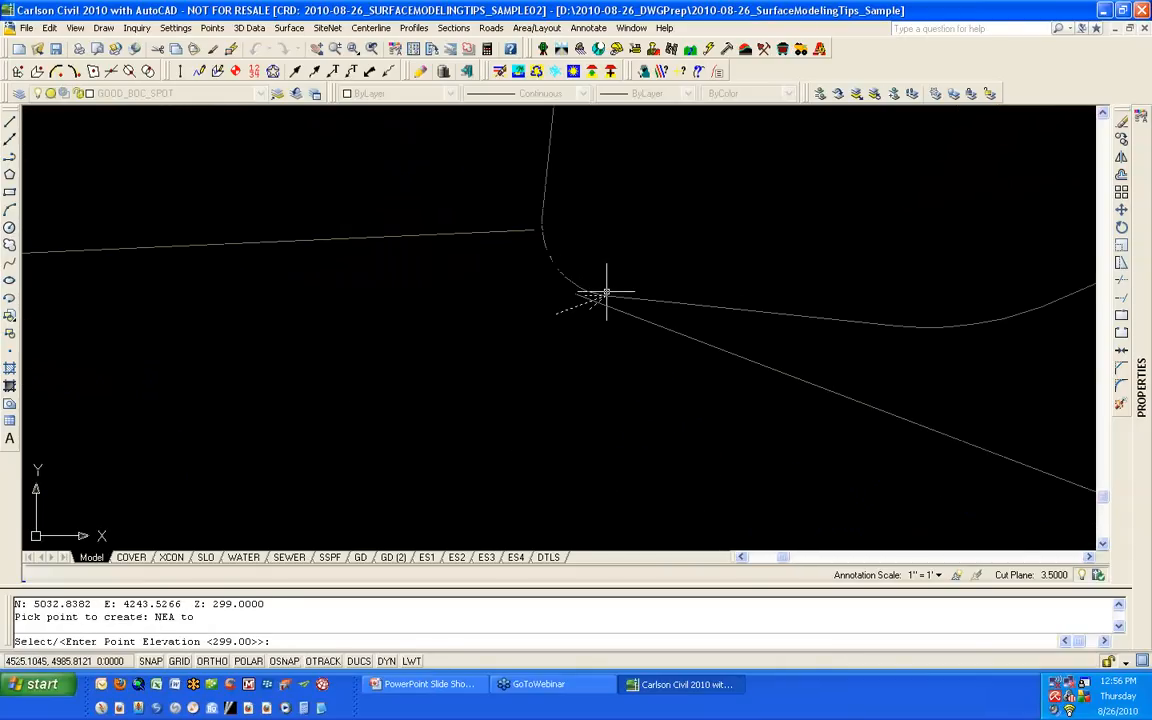
scroll(606, 293, down, 4)
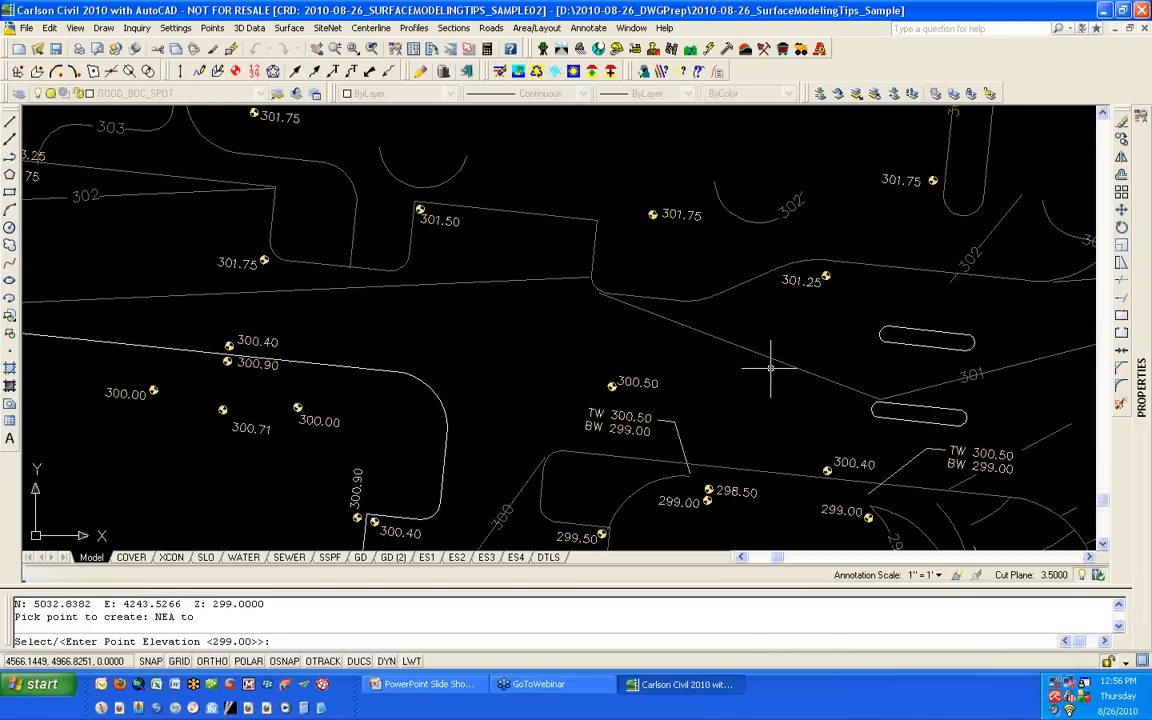
text(301)
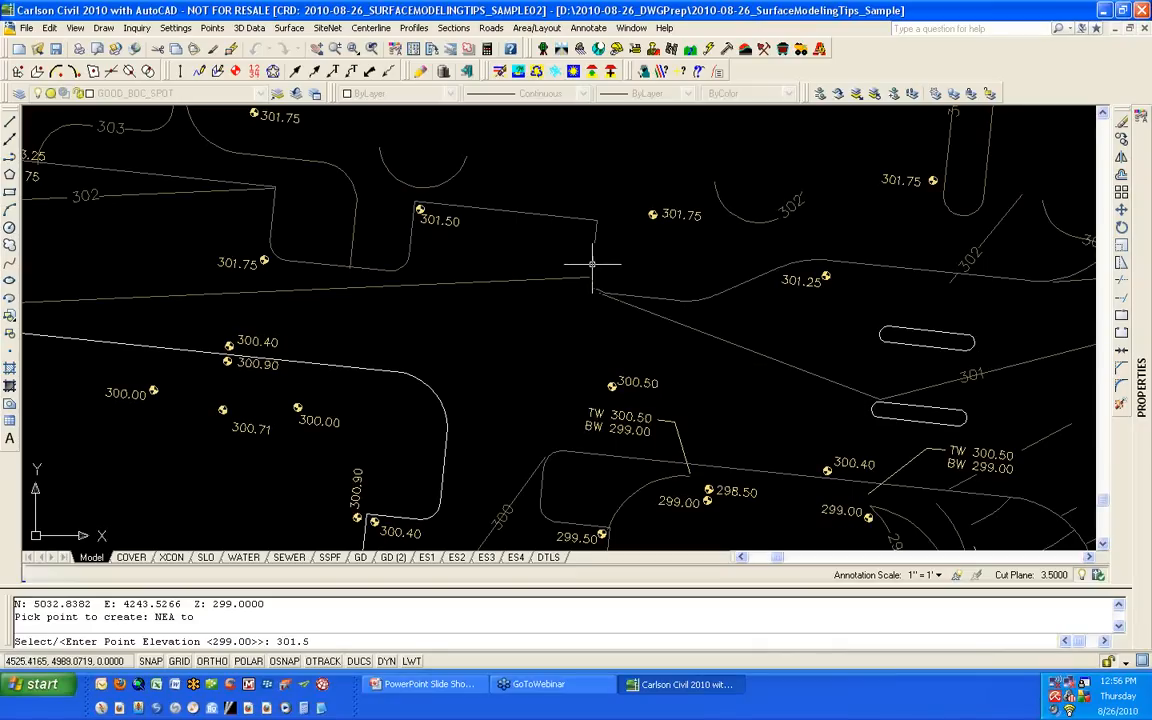
text(.5)
key(Return)
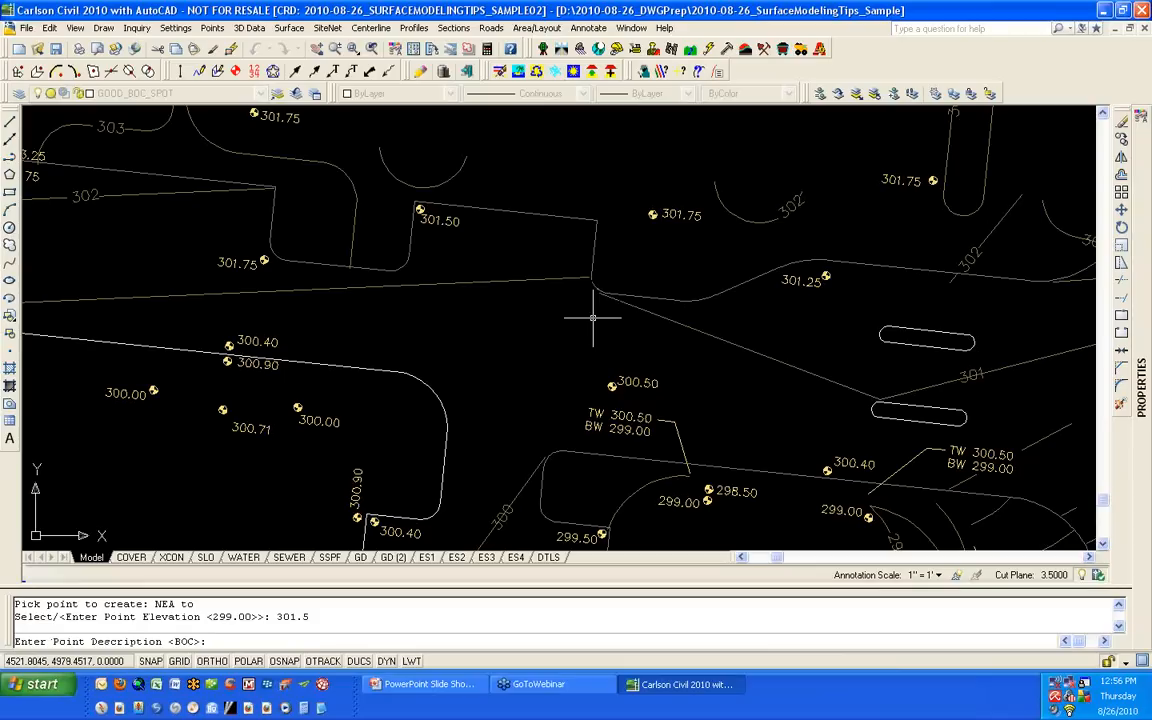
key(Return)
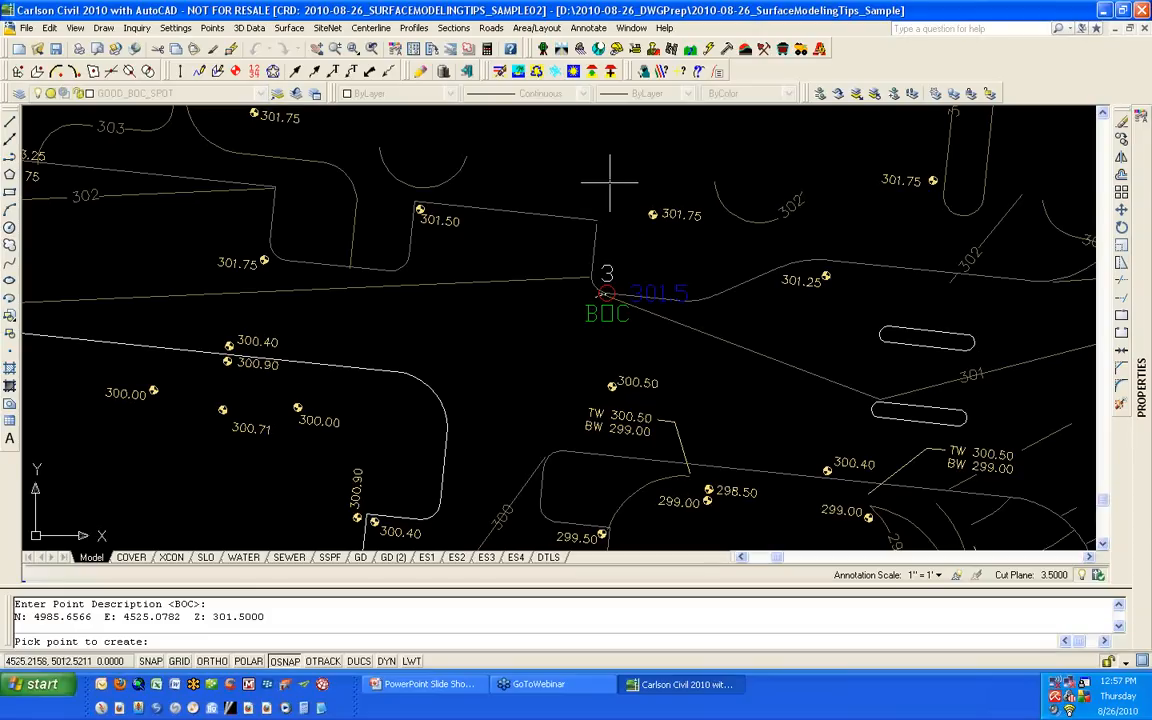
key(Return)
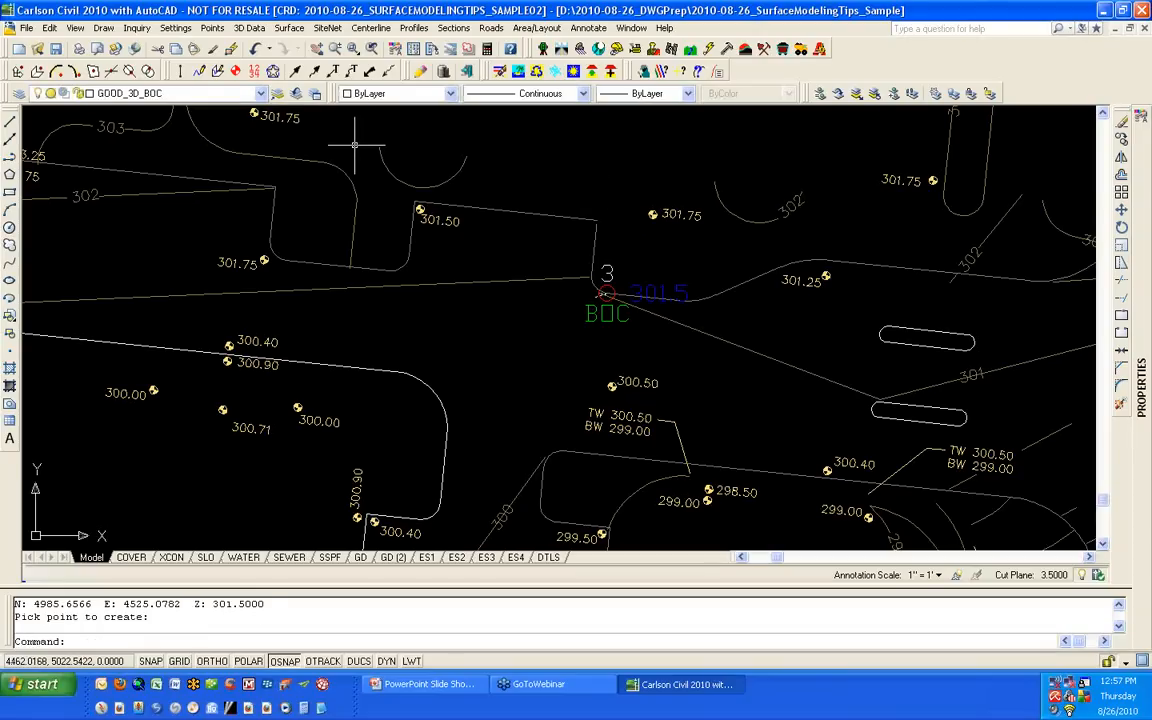
Step: Open the drawing 2010-08-26_SurfaceModelingTips_Sample03.dwg and inspect the PG spot points along its curb lines
click(35, 50)
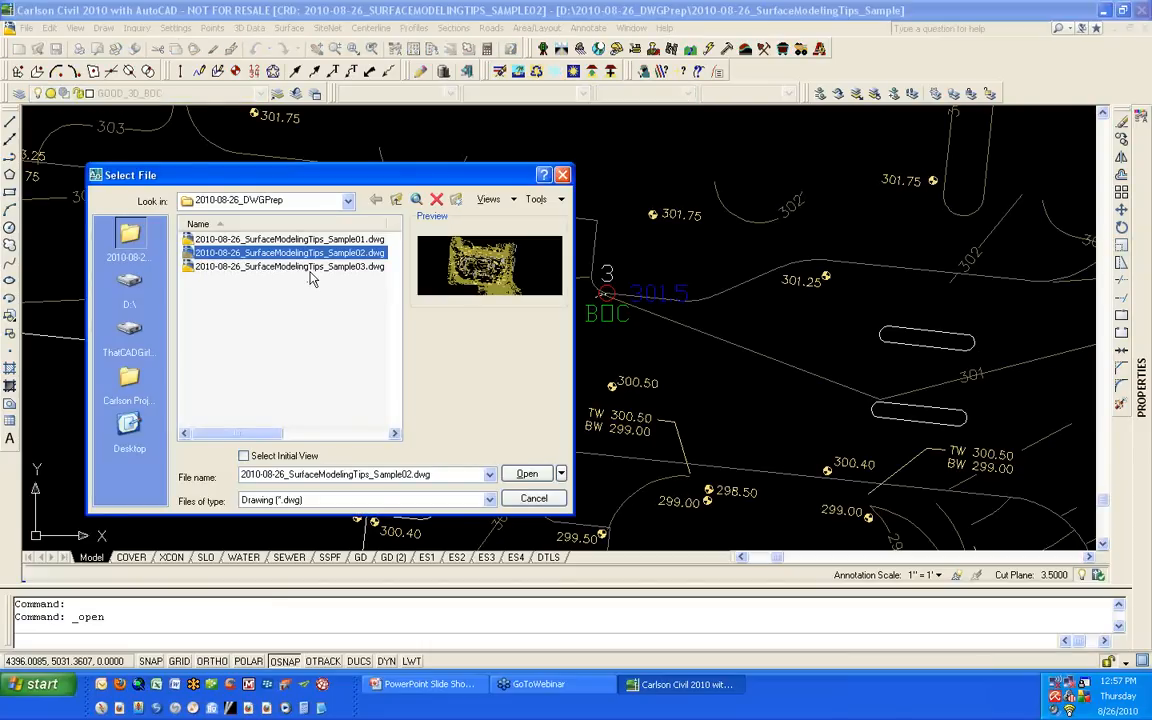
click(305, 266)
click(527, 474)
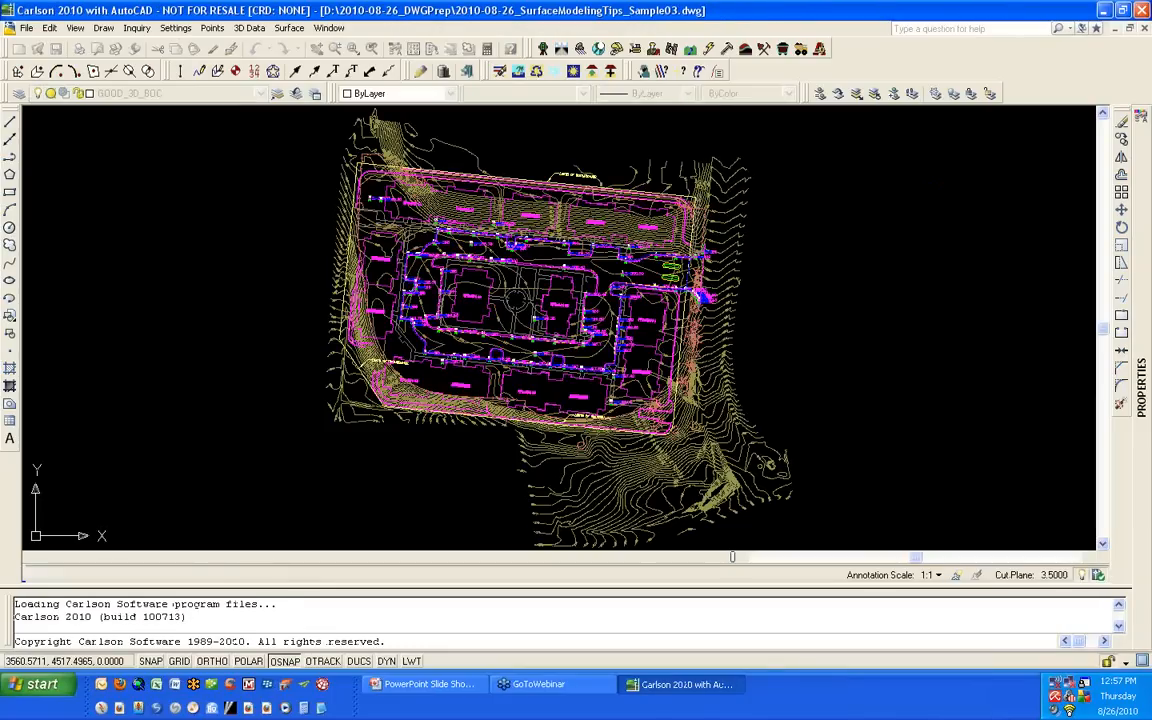
scroll(456, 238, up, 8)
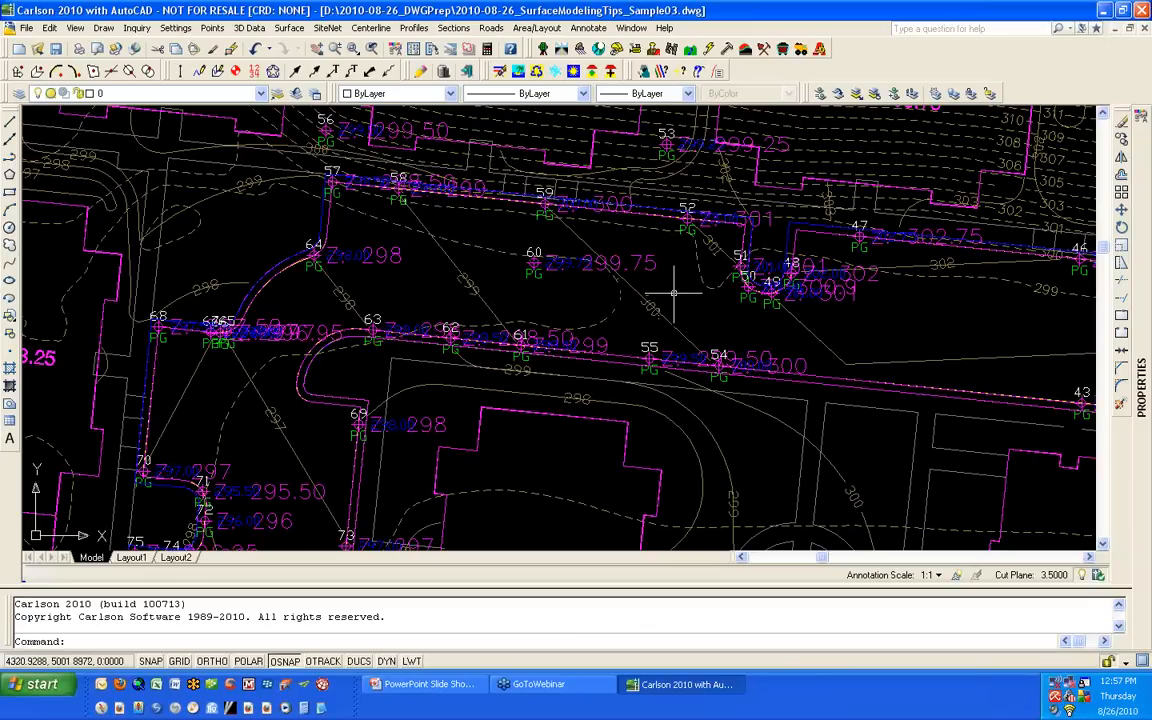
middle_drag(366, 459, 369, 442)
scroll(370, 404, up, 5)
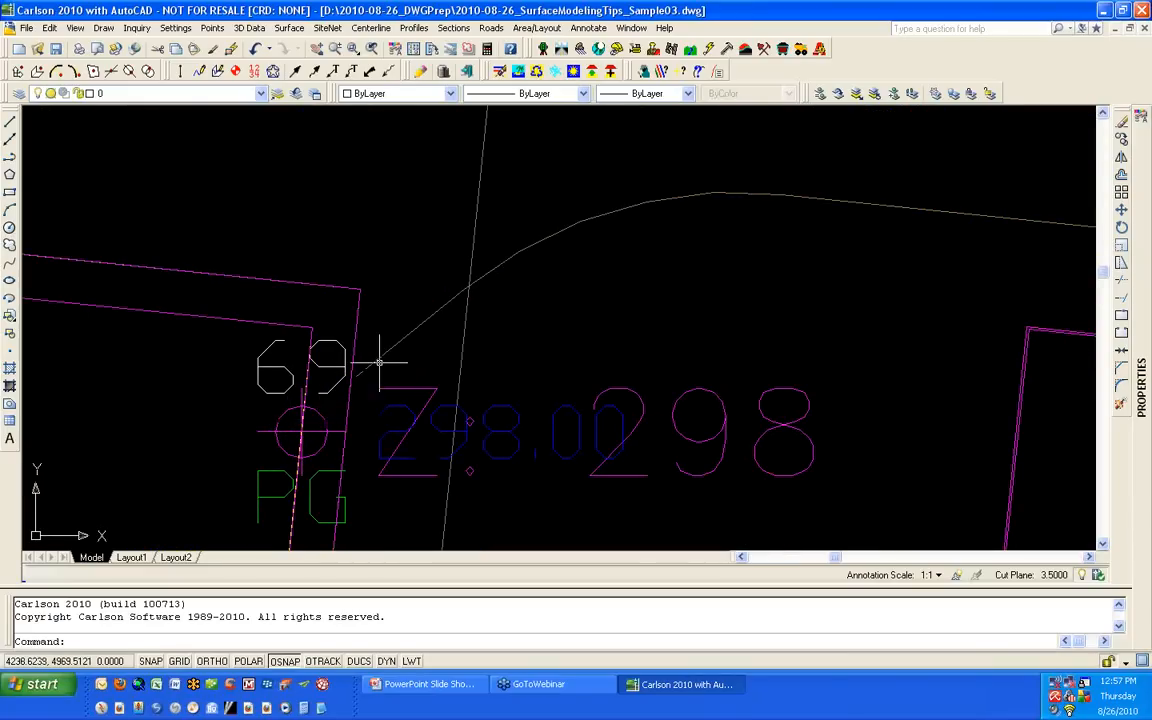
scroll(361, 316, down, 5)
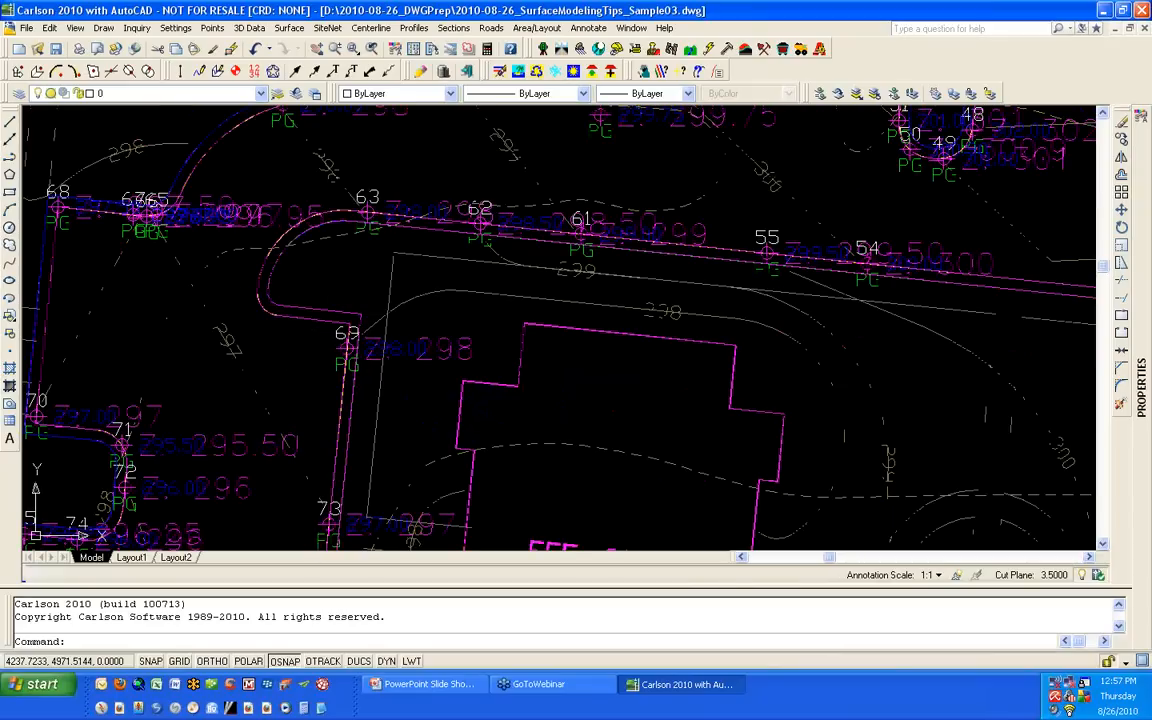
Step: Freeze the existing contour layers EX-CONTOURS and EX-CONTOUR_LBL by picking an object on each
scroll(362, 317, down, 3)
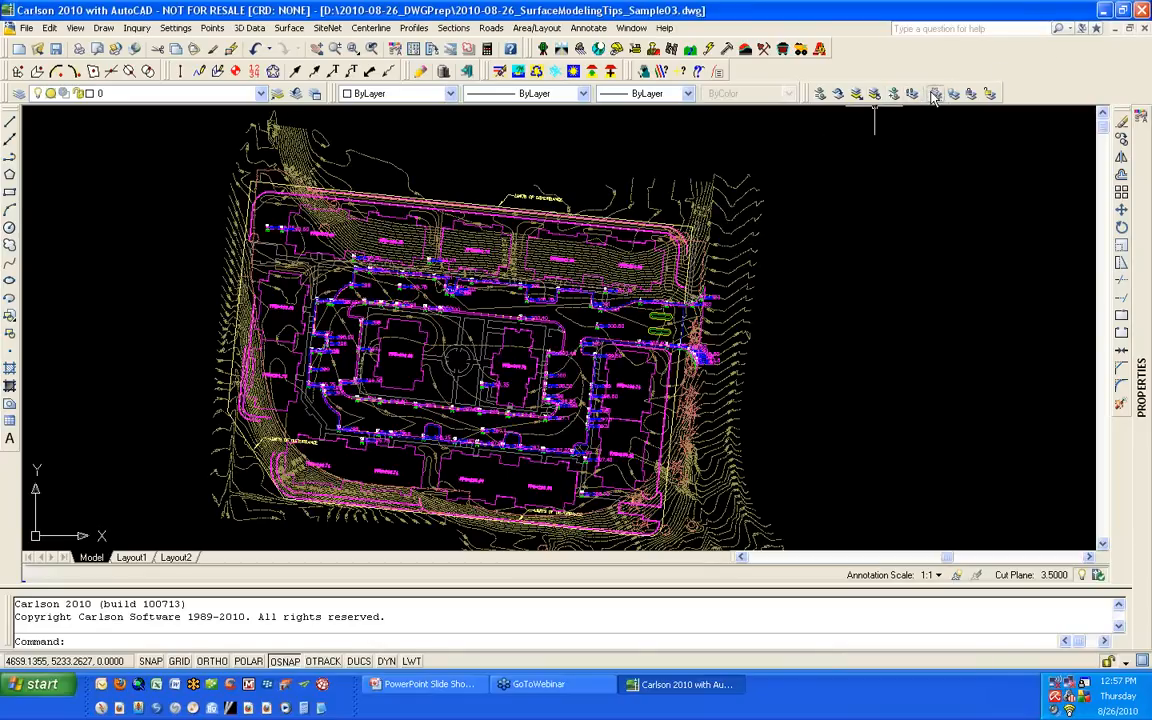
click(841, 91)
click(656, 242)
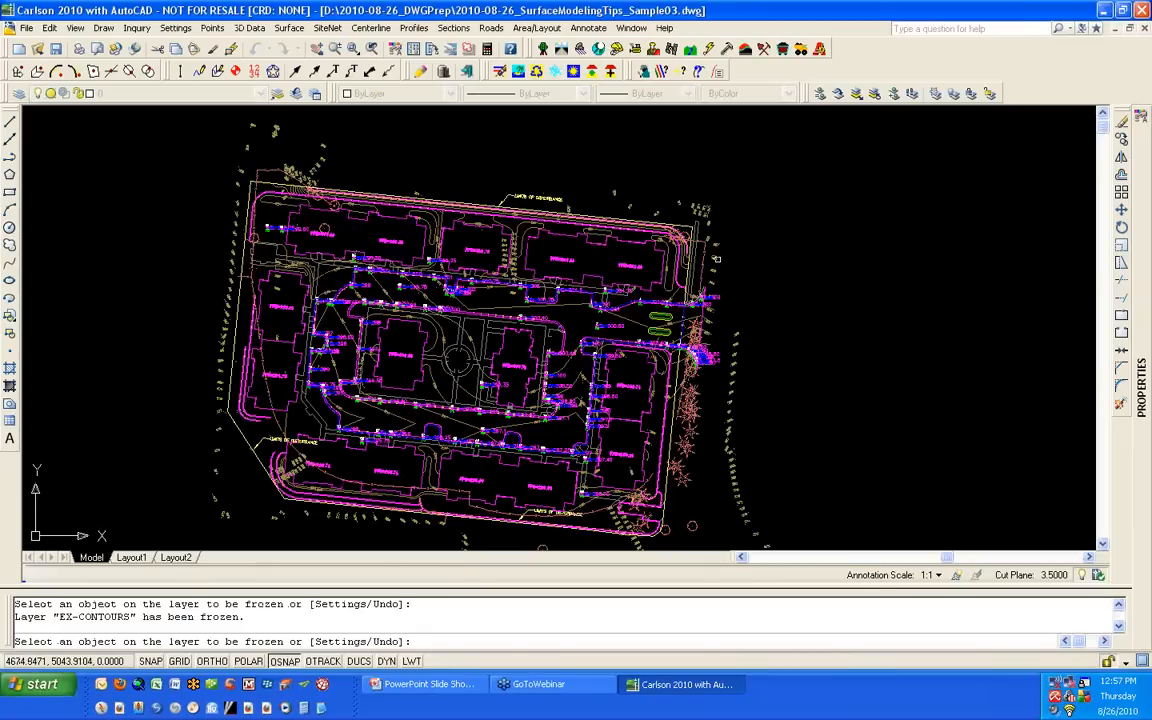
click(665, 235)
key(Return)
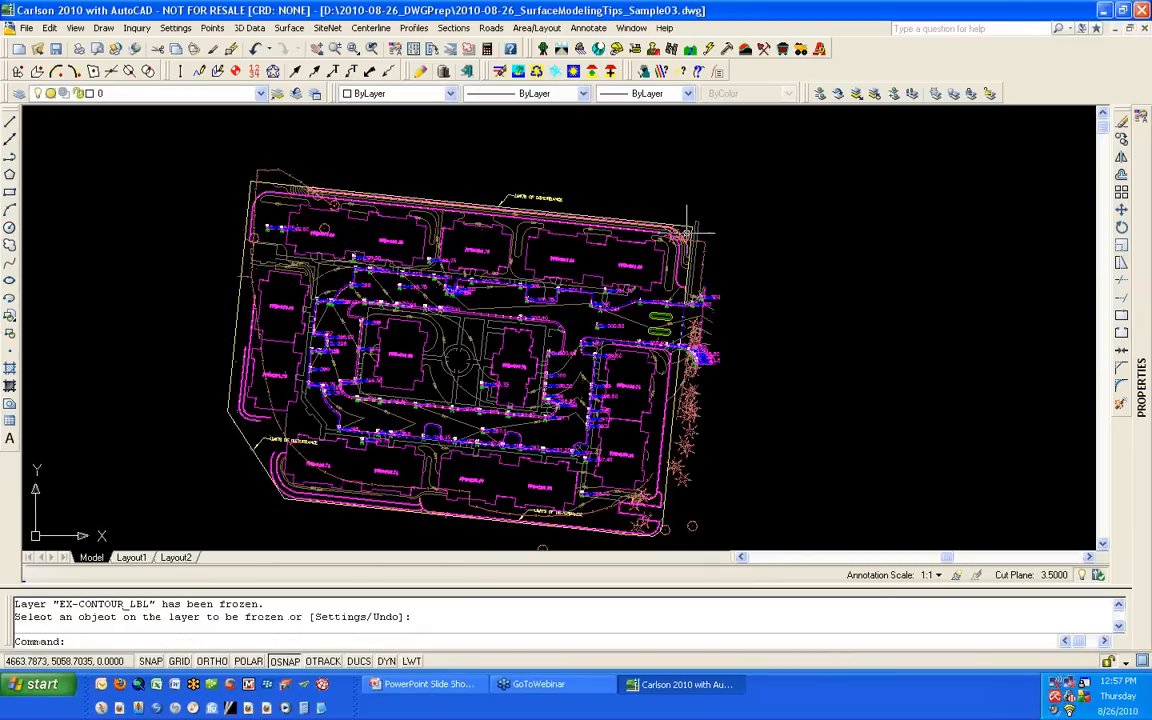
Step: Load the entire site plan into the Carlson 3D Viewer
click(72, 27)
click(114, 144)
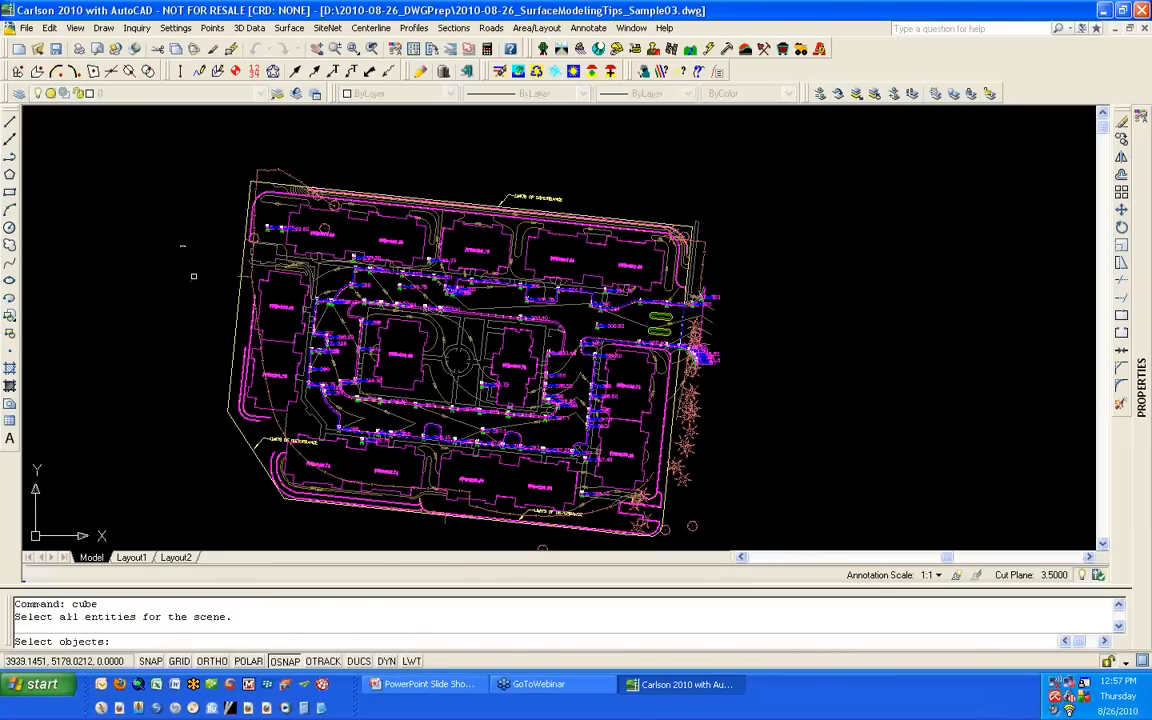
scroll(197, 275, down, 2)
click(174, 422)
click(454, 210)
key(Return)
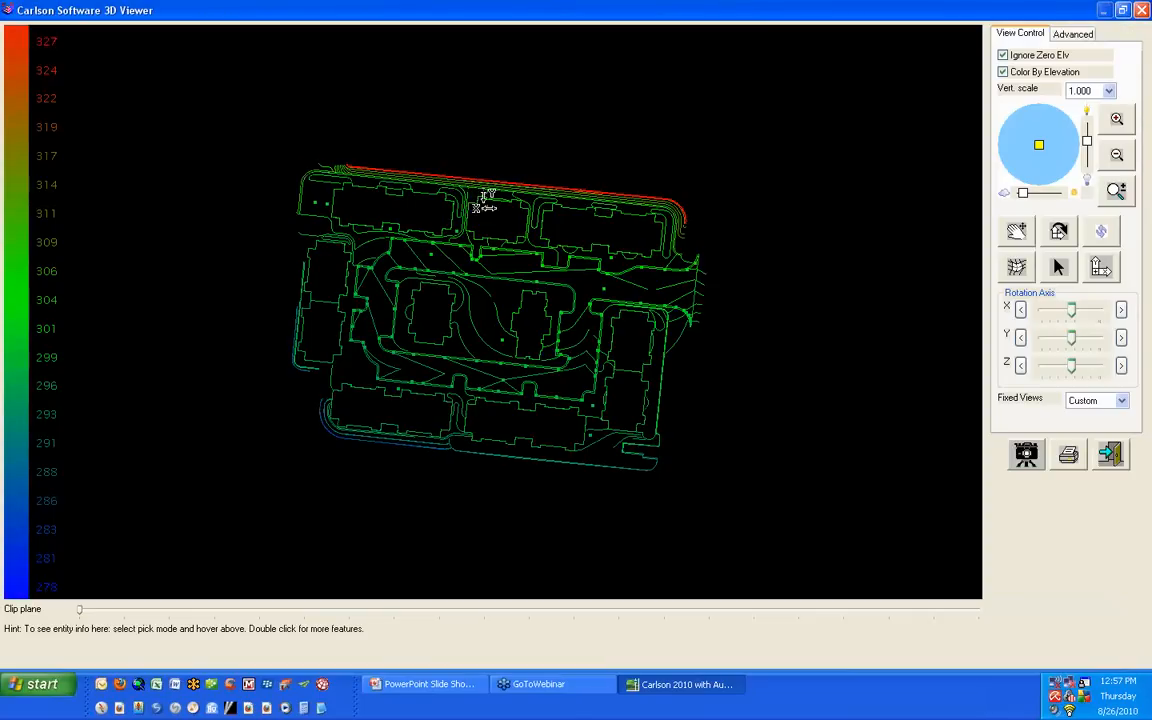
Step: Tilt the 3D model to examine the elevations of the curb polylines, spot points, building pads and contours, and close the viewer
drag(488, 193, 507, 370)
scroll(505, 372, up, 8)
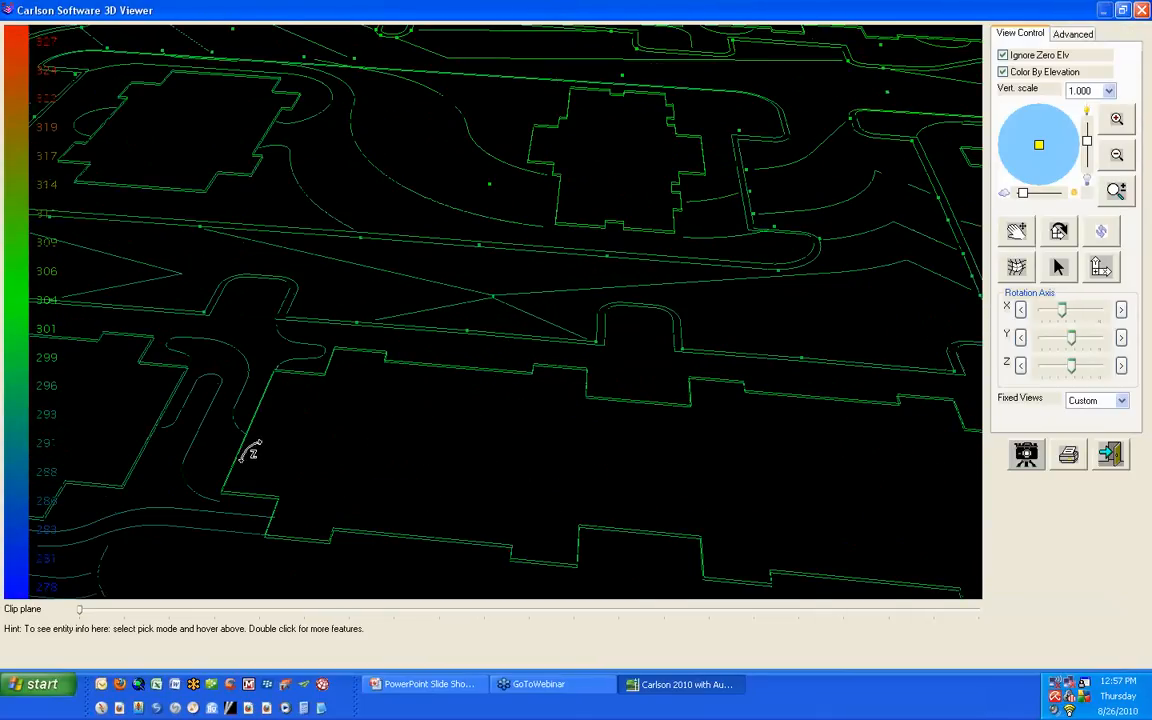
scroll(250, 451, up, 5)
scroll(229, 391, down, 4)
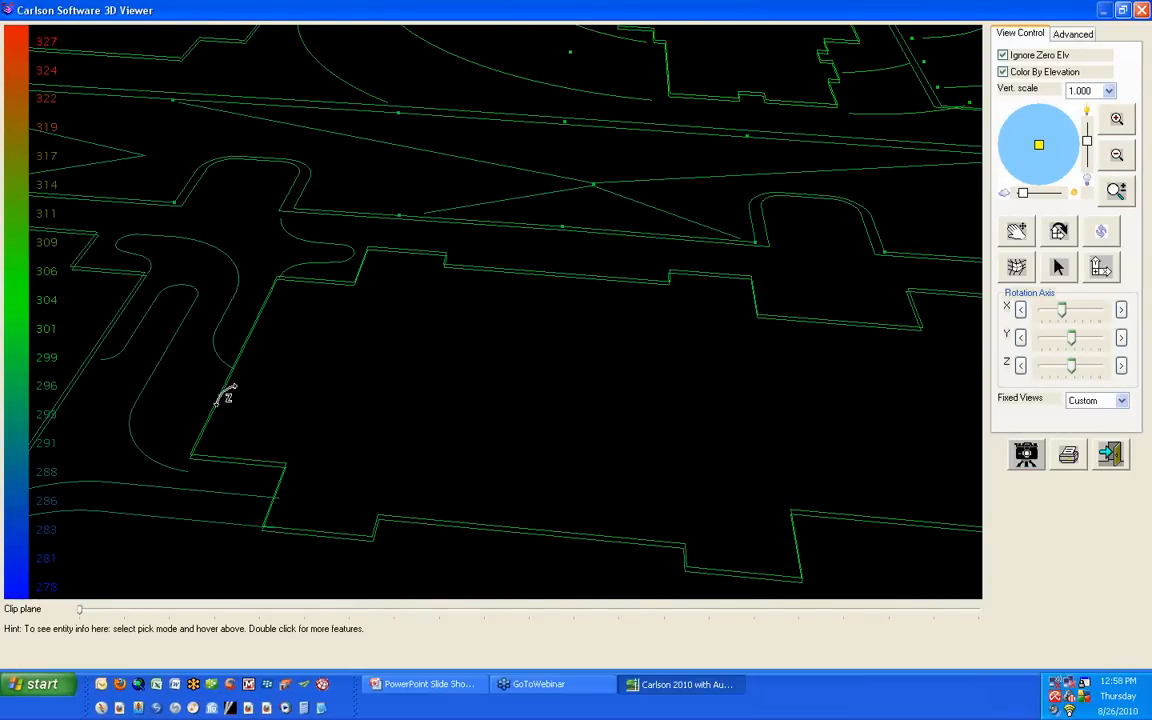
scroll(229, 391, down, 2)
scroll(557, 435, down, 2)
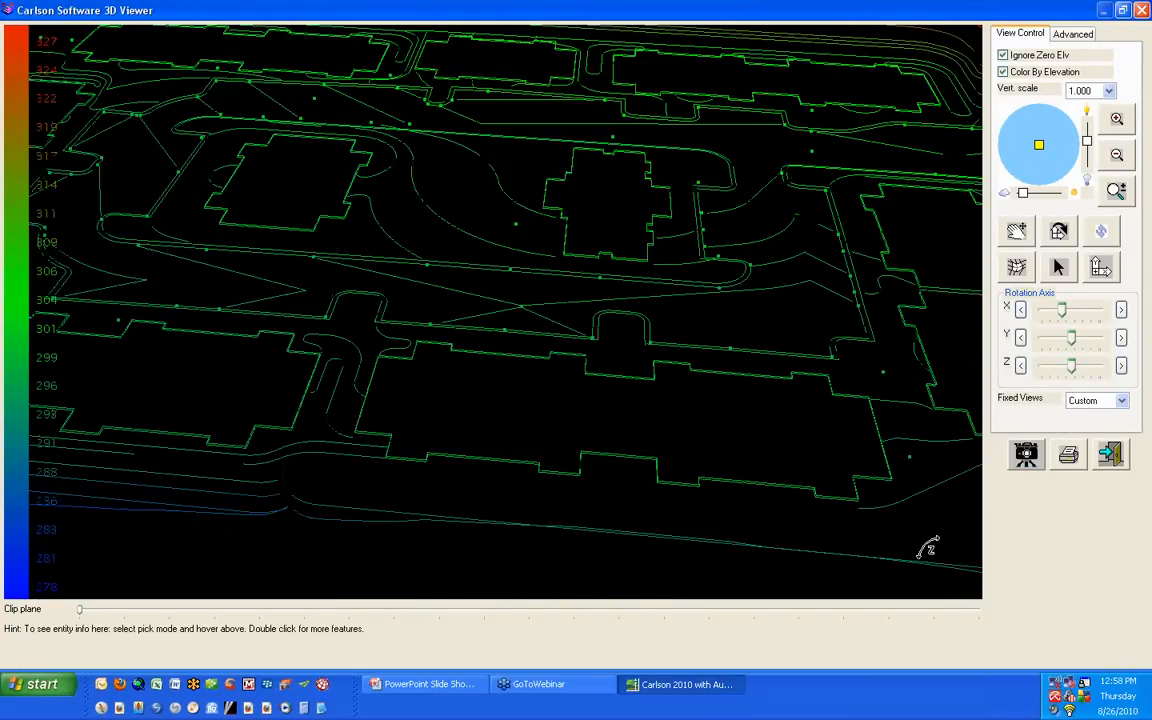
drag(928, 548, 573, 494)
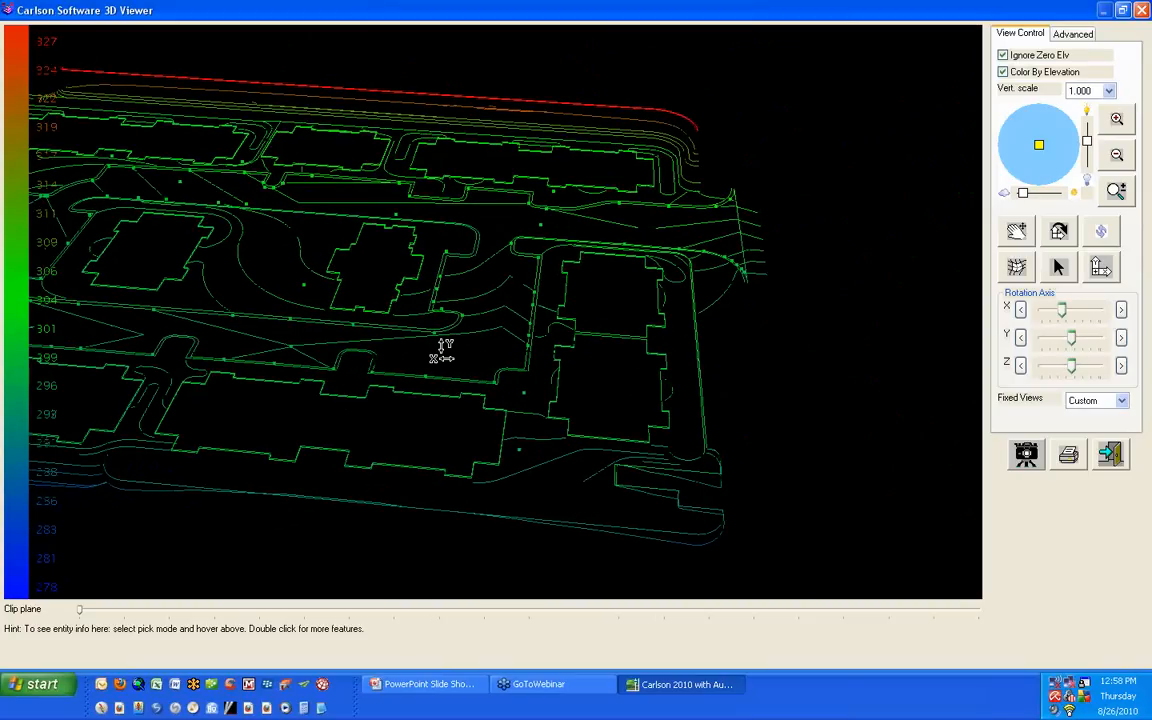
scroll(443, 340, up, 5)
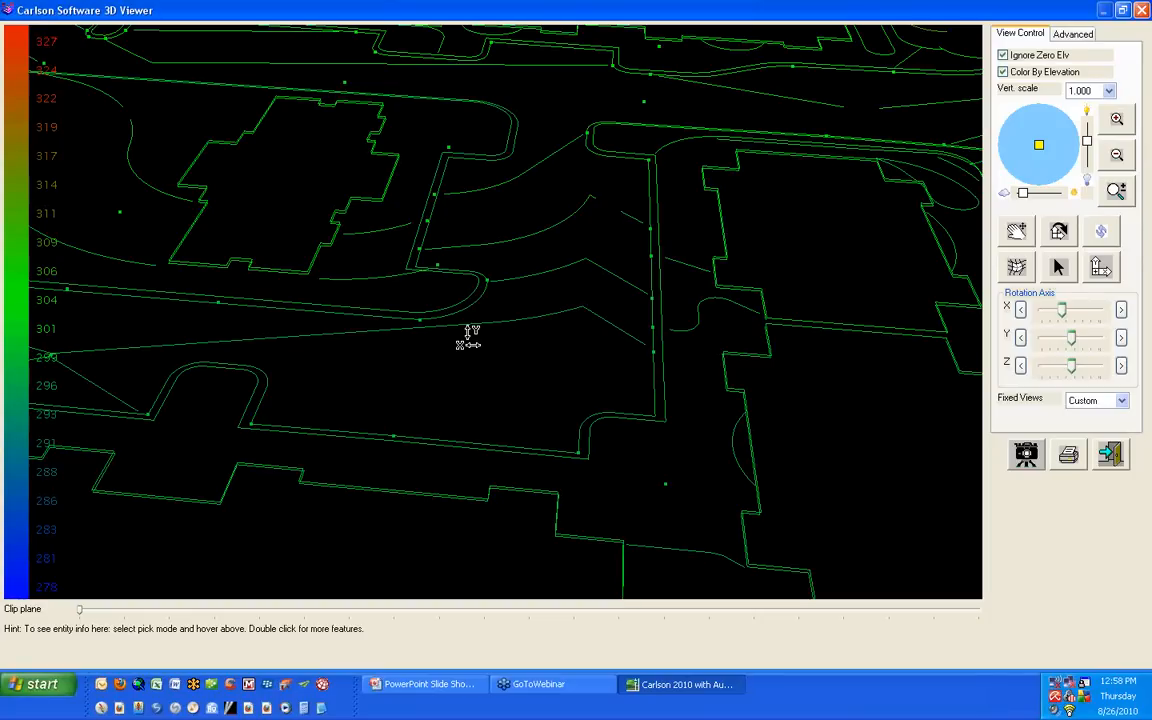
click(1112, 456)
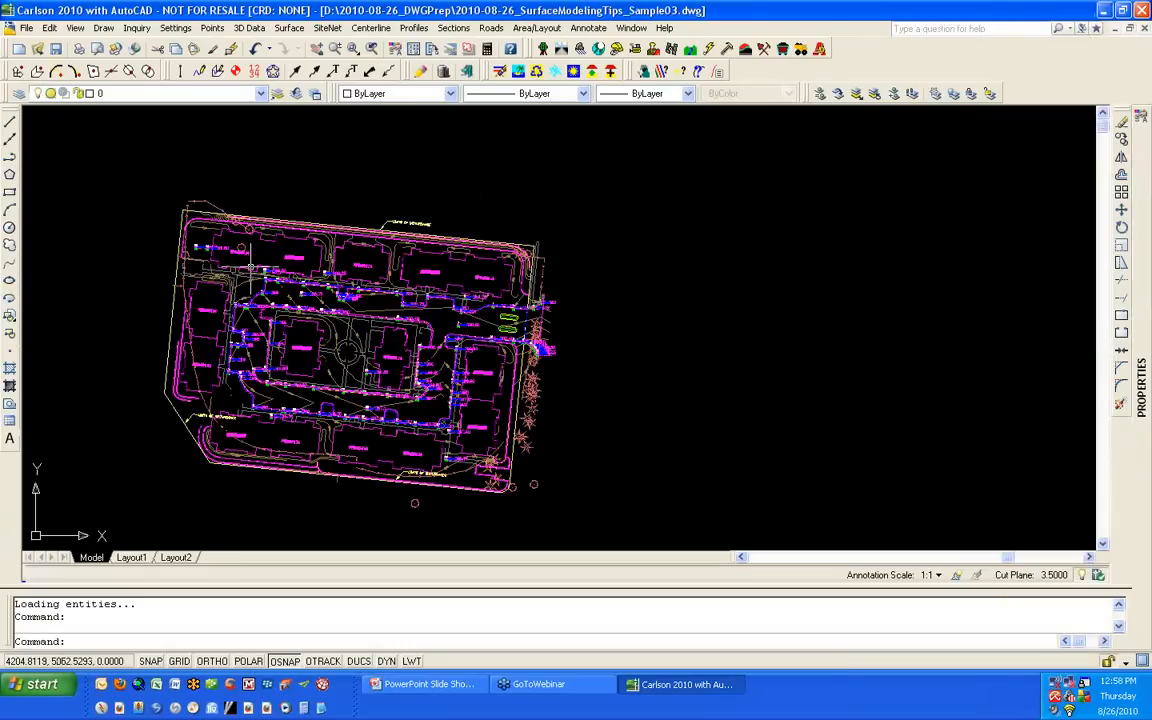
Step: Freeze the spot point layer 3D_PR-SPOTS by picking one of the points along the northern perimeter curb
scroll(358, 362, up, 6)
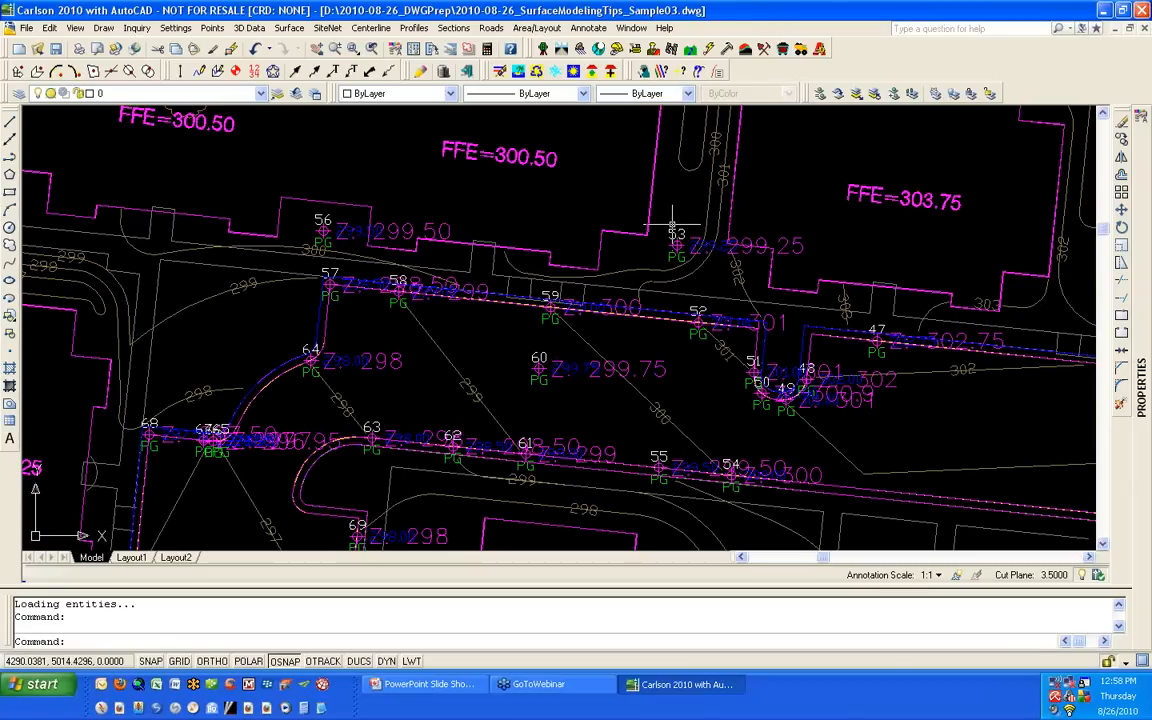
click(945, 94)
scroll(700, 320, up, 5)
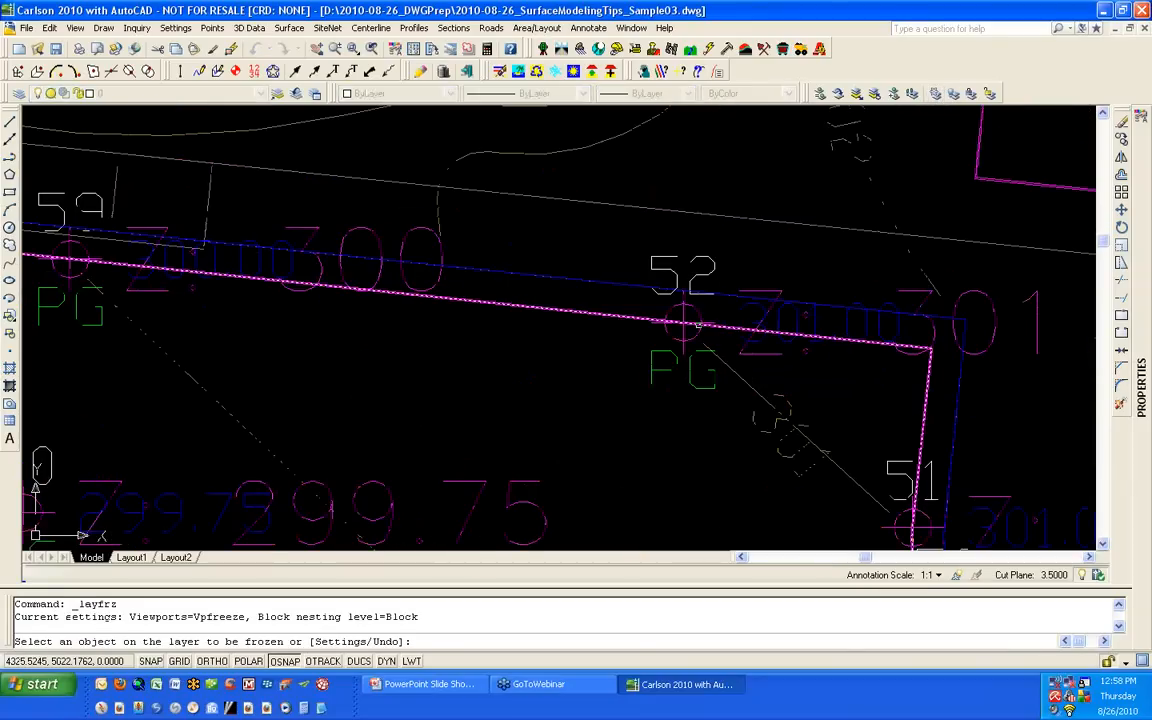
click(696, 328)
key(Return)
scroll(692, 336, down, 5)
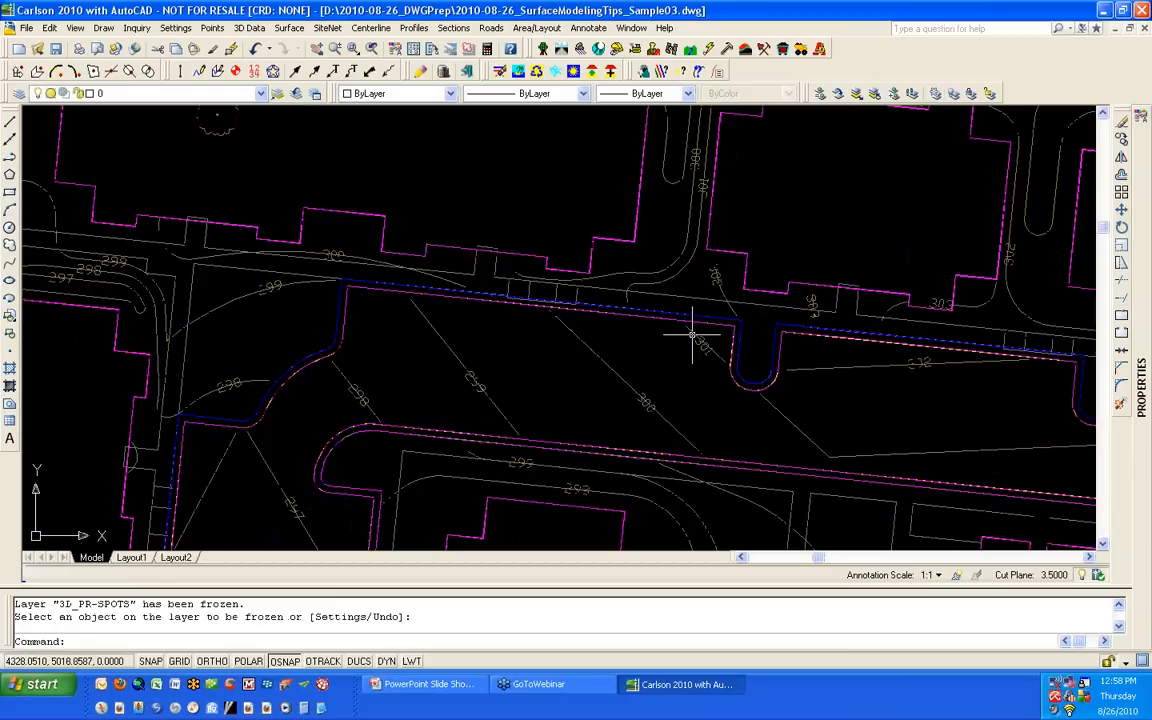
click(60, 28)
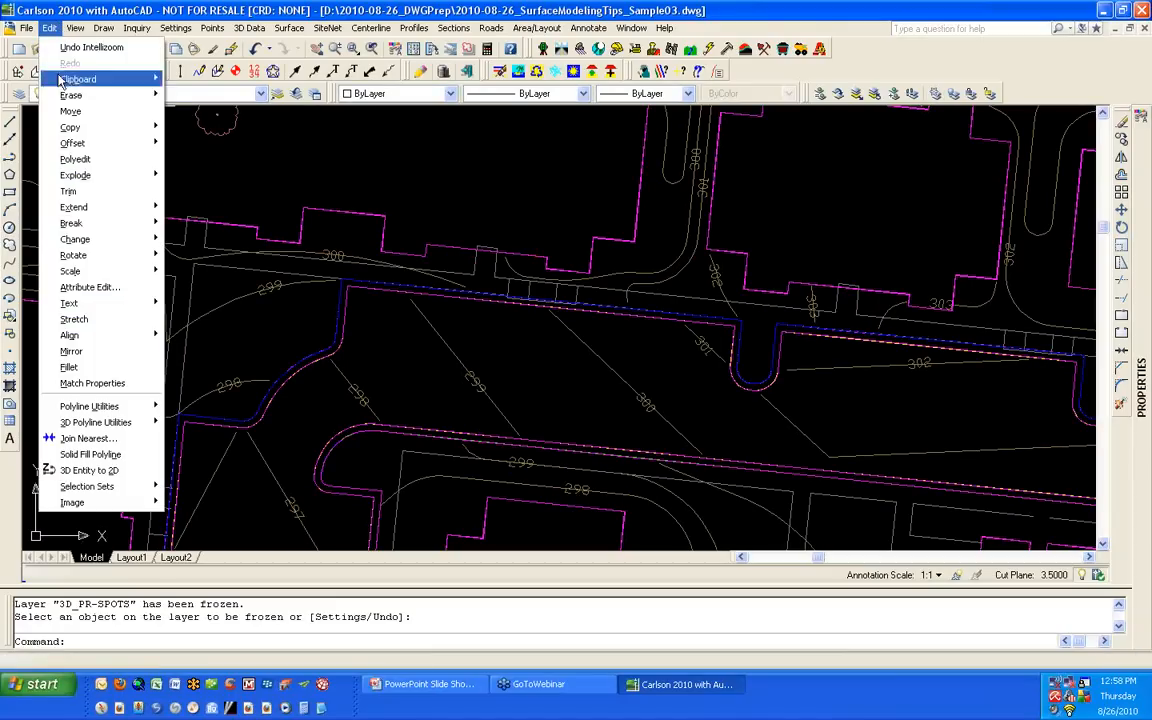
mouse_move(88, 425)
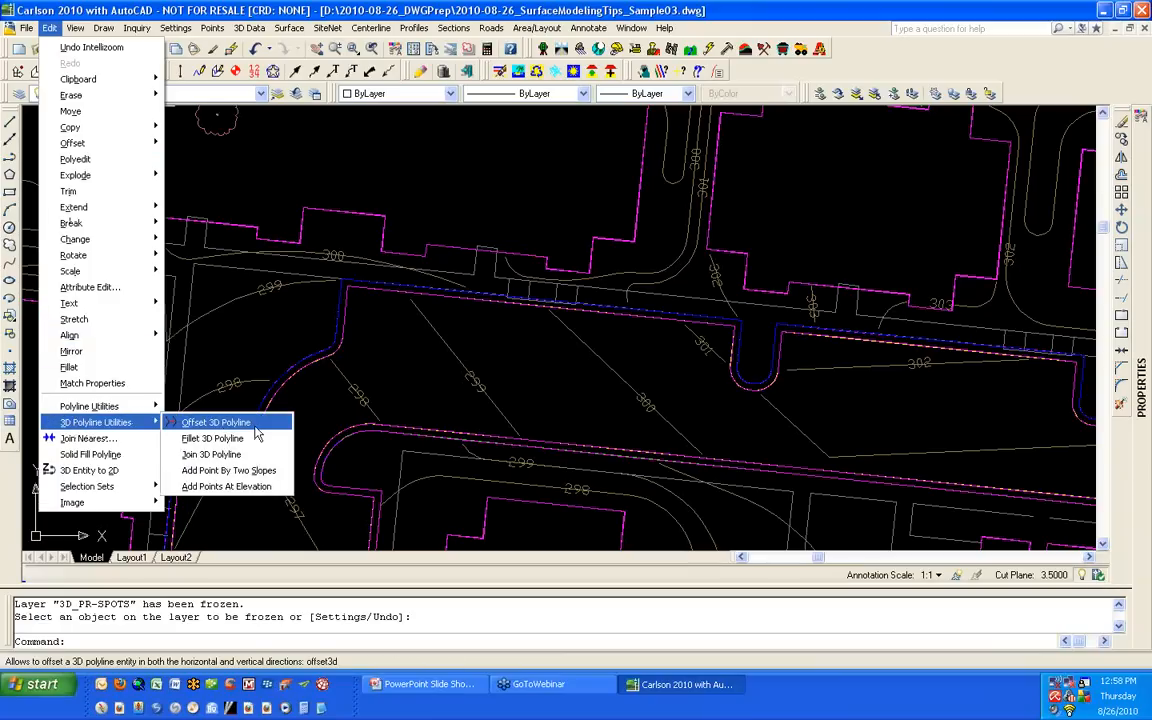
key(Escape)
key(Escape)
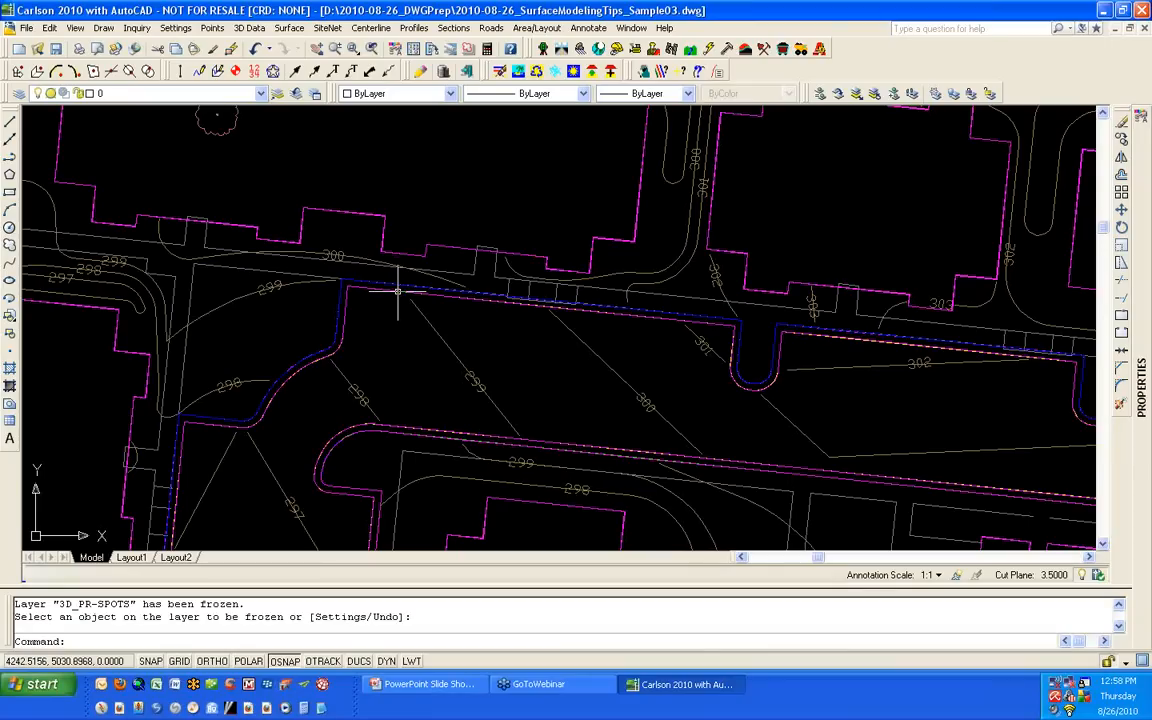
scroll(398, 291, up, 4)
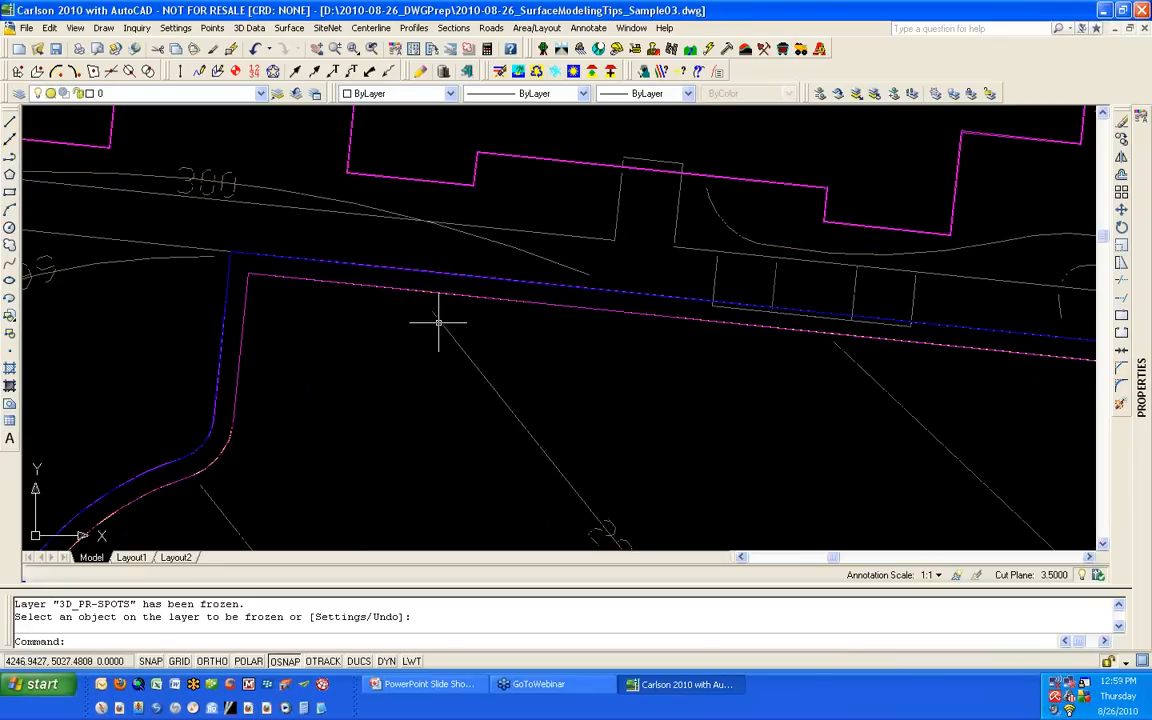
scroll(438, 322, down, 1)
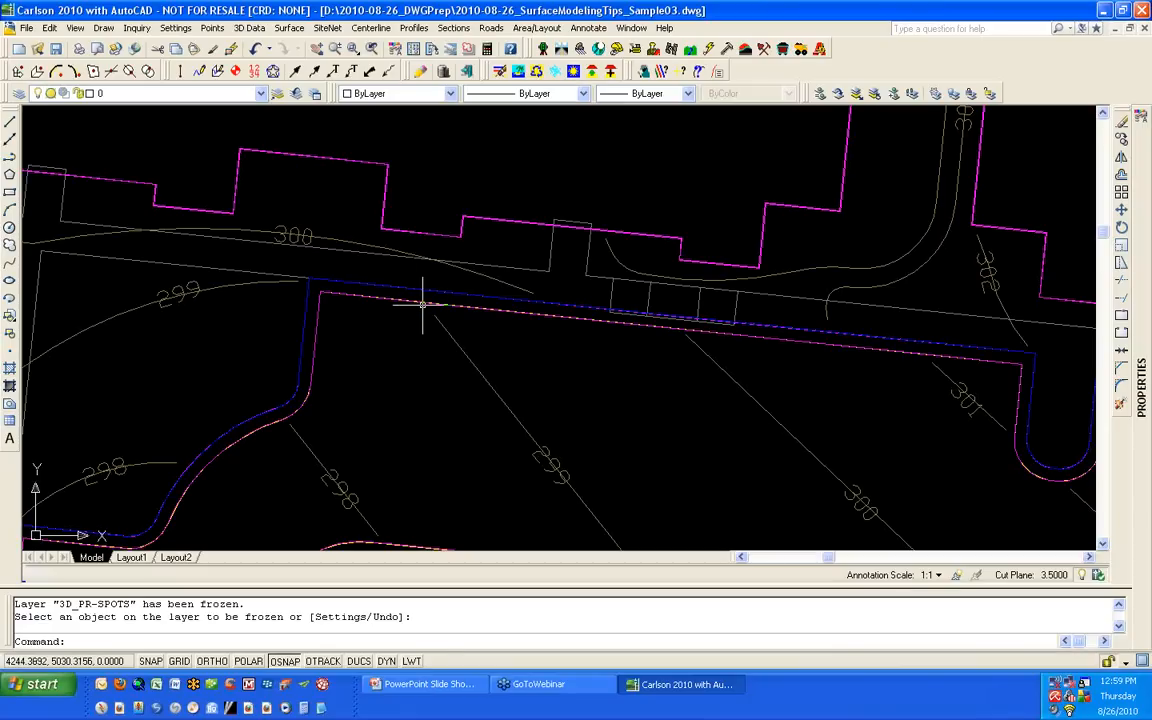
middle_drag(242, 508, 249, 257)
middle_drag(249, 327, 333, 193)
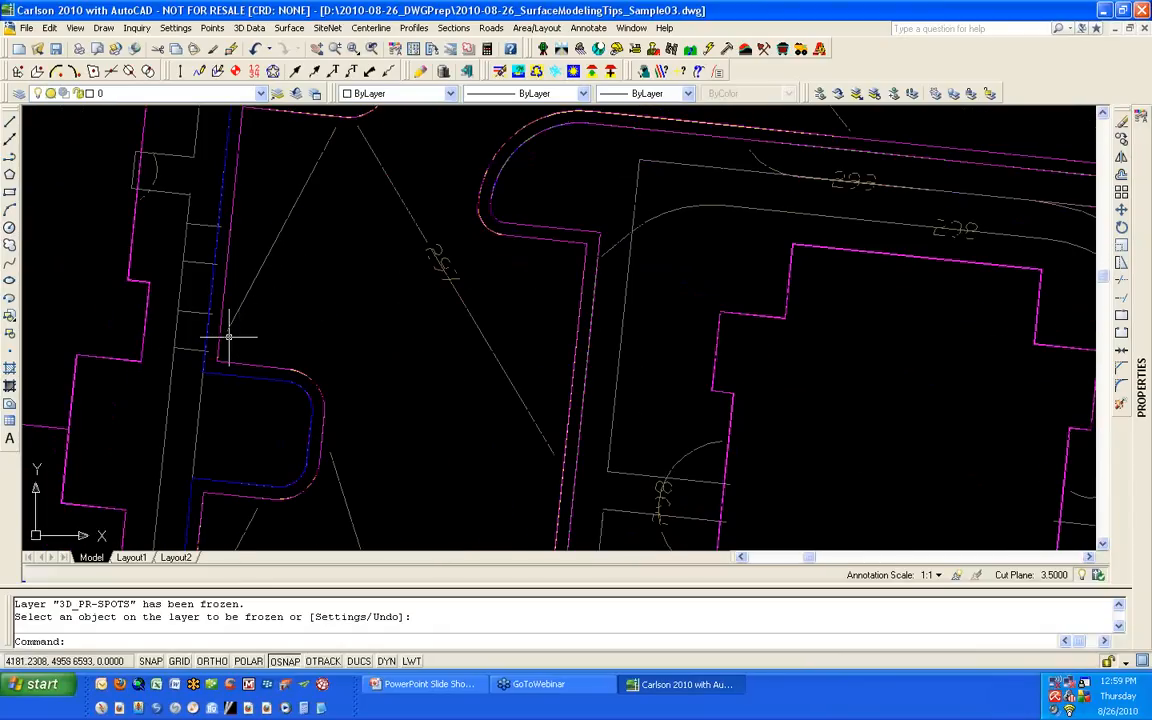
middle_drag(246, 349, 311, 174)
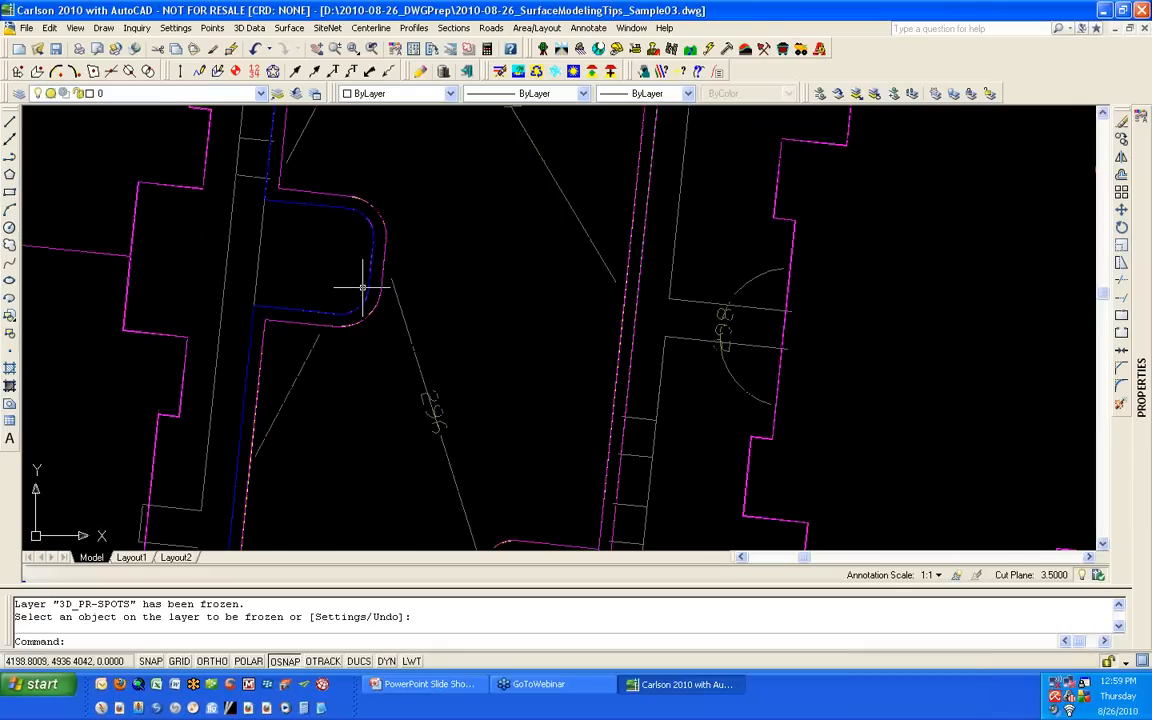
scroll(362, 281, down, 8)
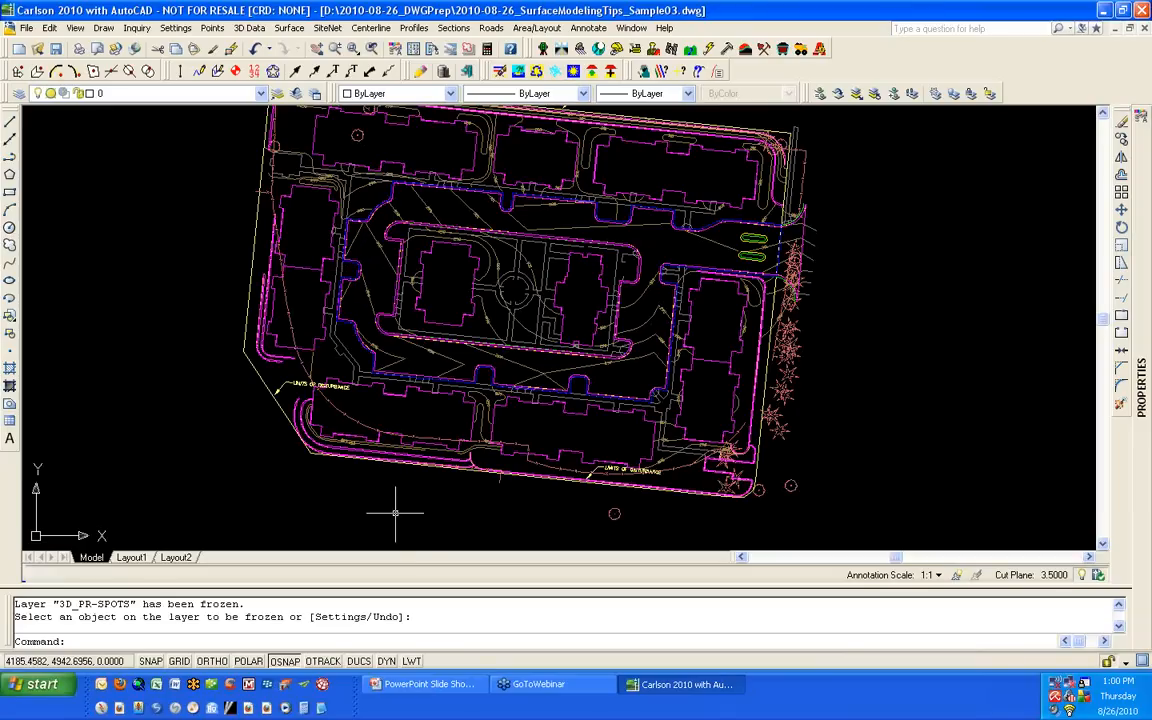
click(446, 688)
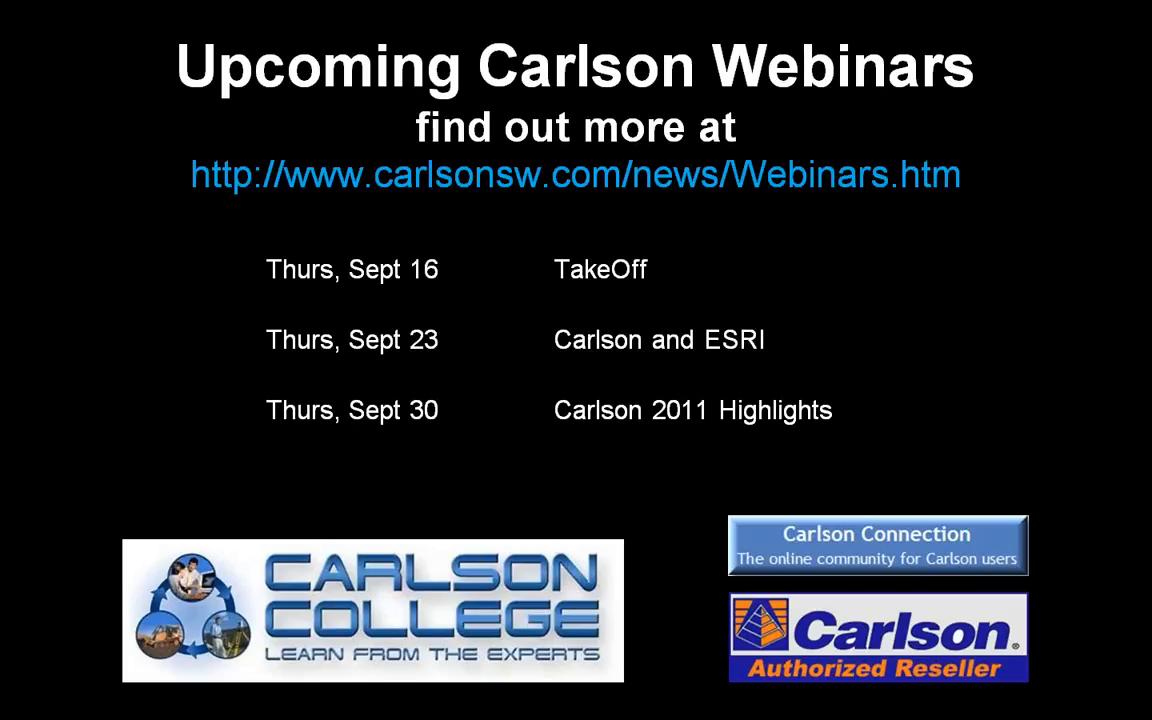
key(alt+Tab)
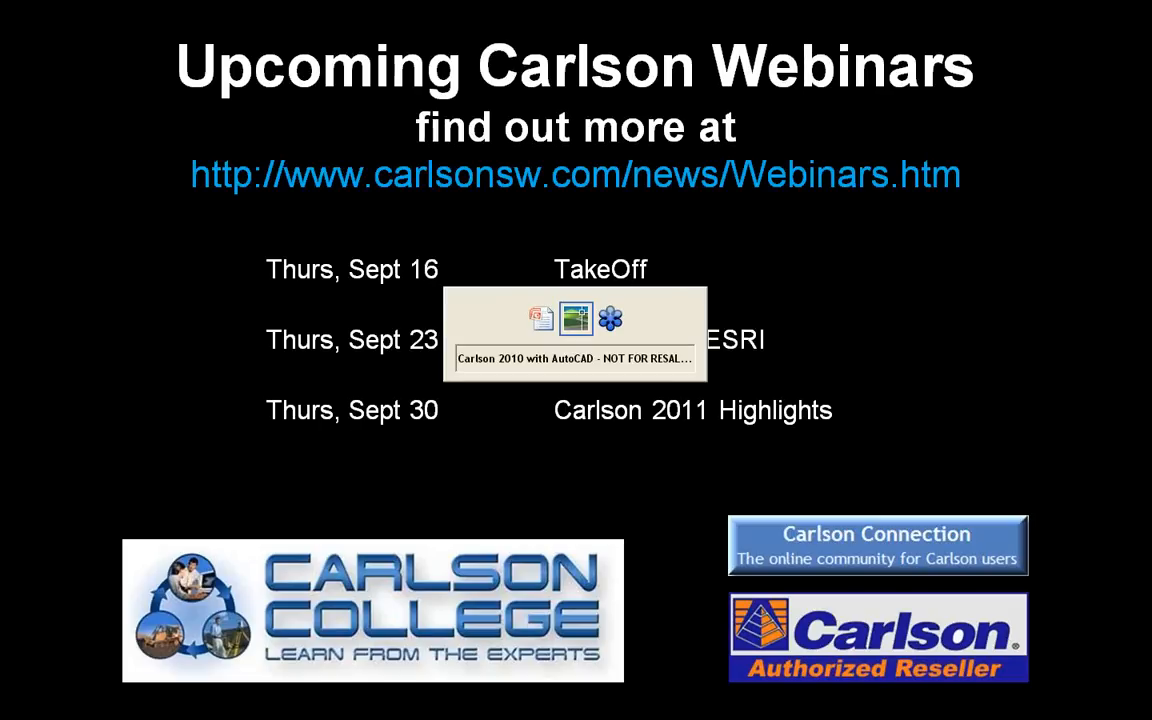
Step: Select the limits-of-disturbance polyline near the site's southwest corner to check its corner vertex, and clear the selection
scroll(334, 400, up, 3)
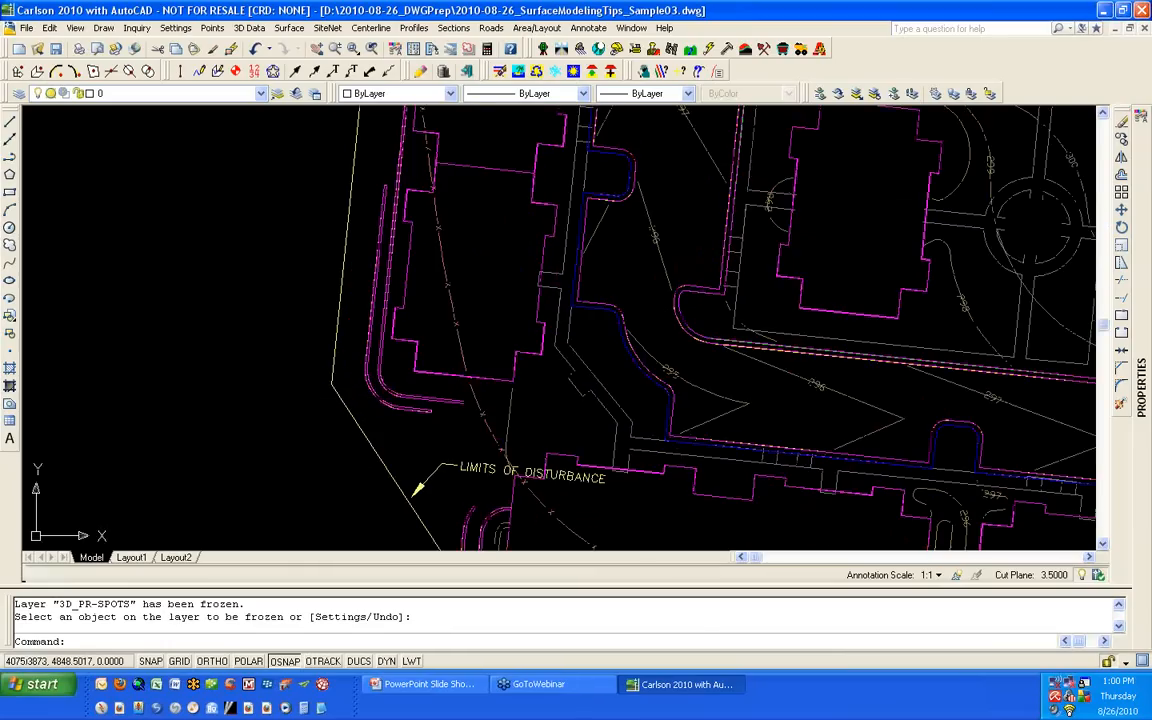
click(340, 395)
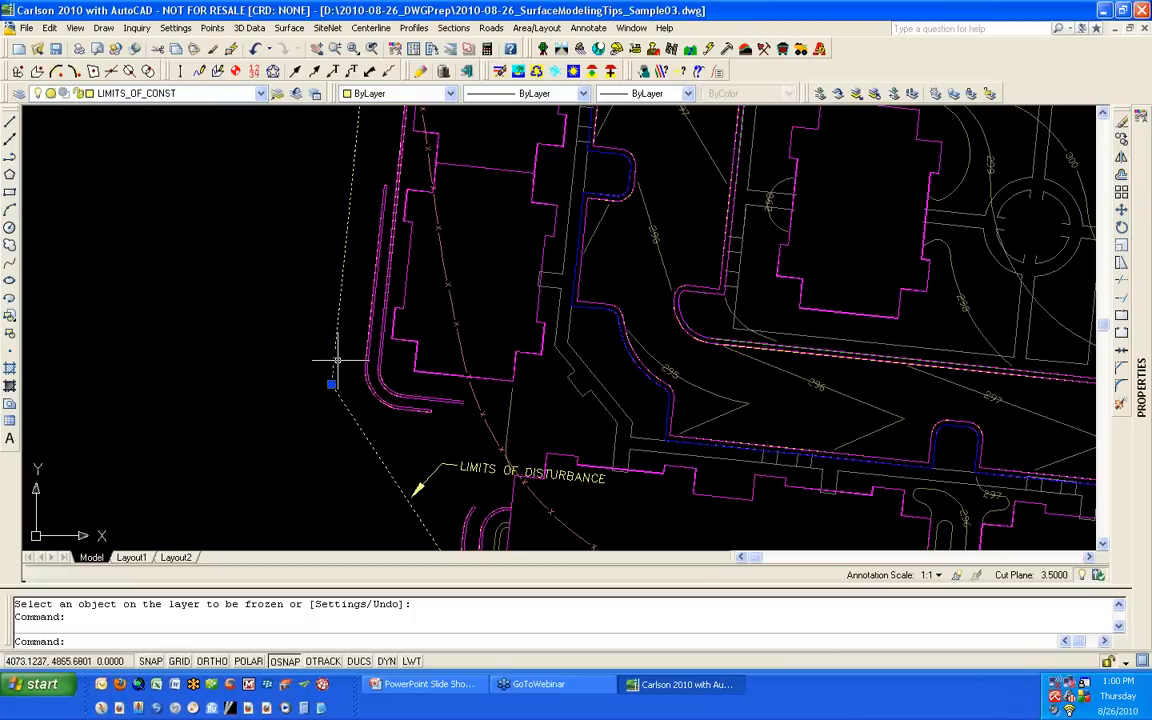
key(Escape)
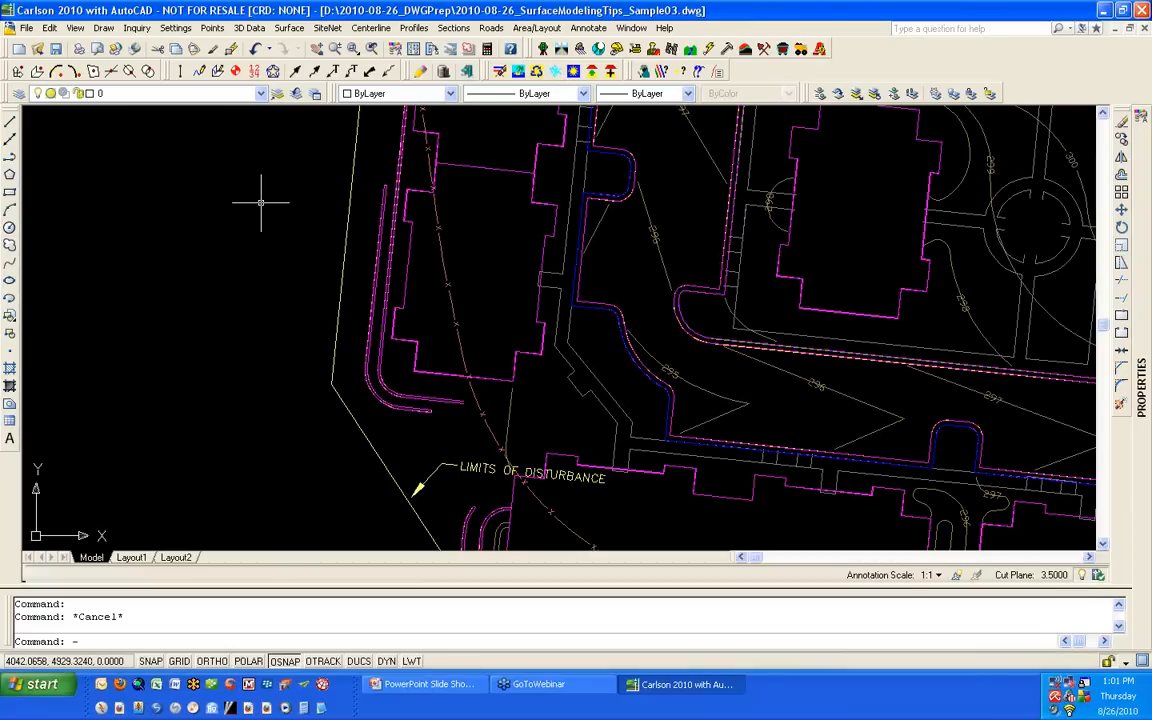
Step: Thaw all layers and turn all layers on using the wildcard *
text(LA)
key(Return)
text(T)
key(Return)
text(*)
key(Return)
text(ON)
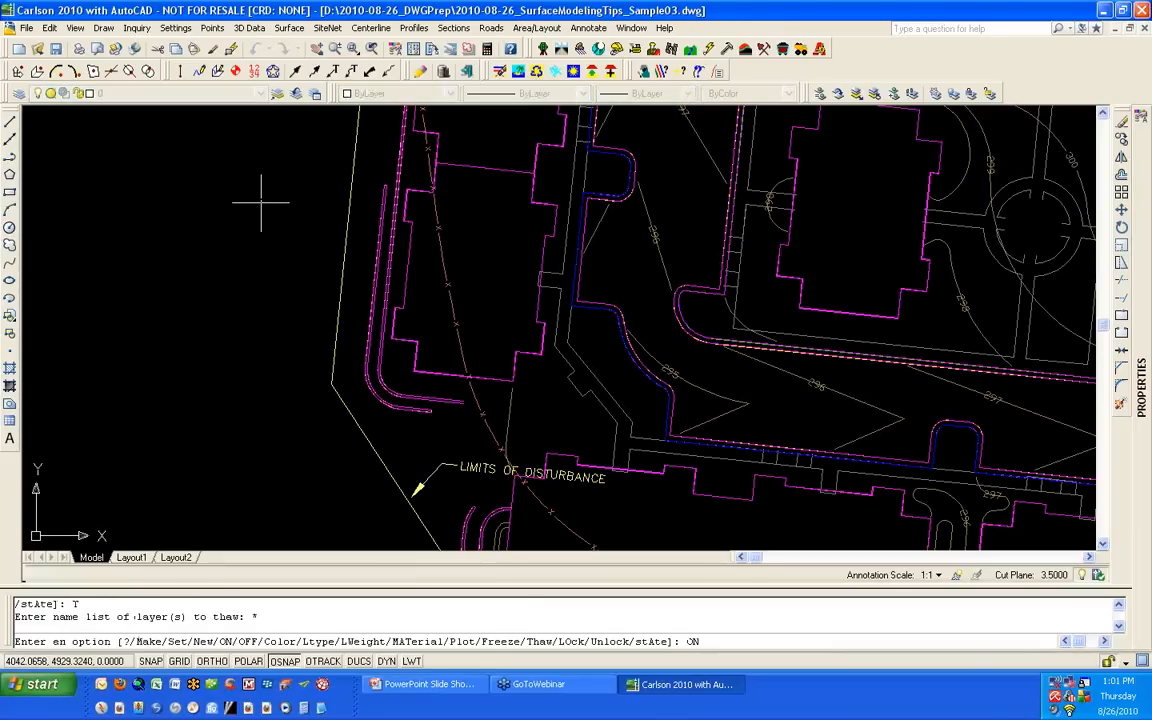
key(Return)
text(*)
key(Return)
key(Return)
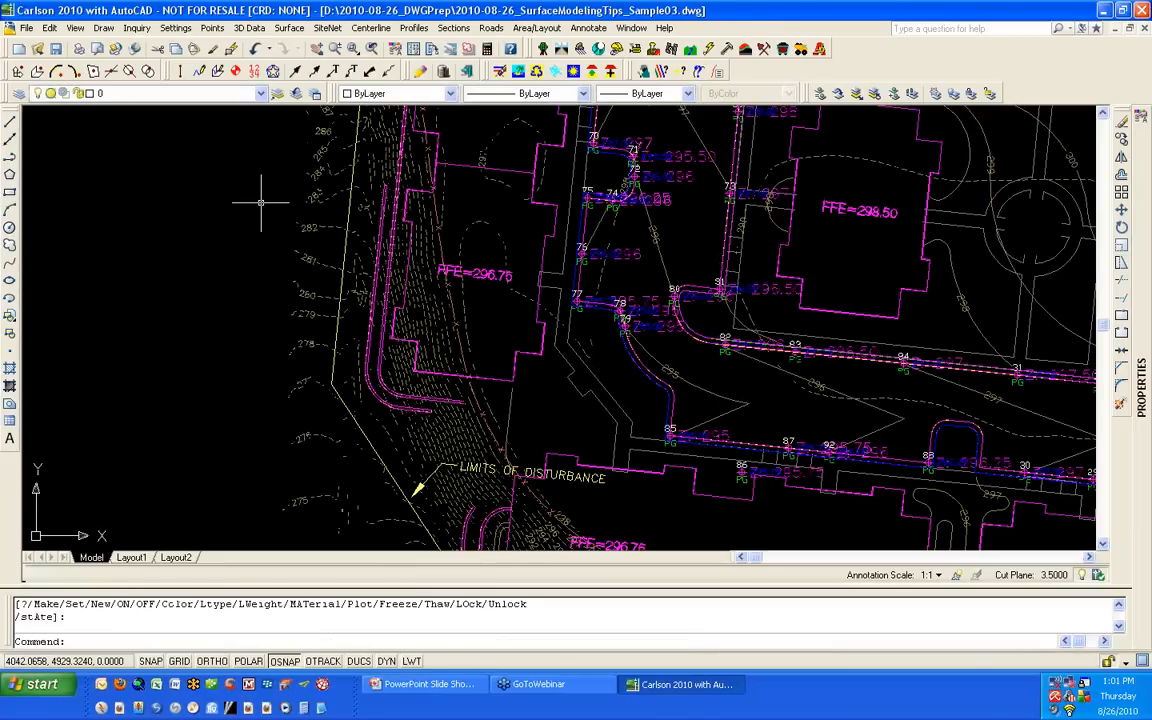
Step: Move all objects in the drawing from the western corner vertex of the limits-of-disturbance line to 10000,10000, disabling point links
text(z)
key(Return)
text(E)
key(Return)
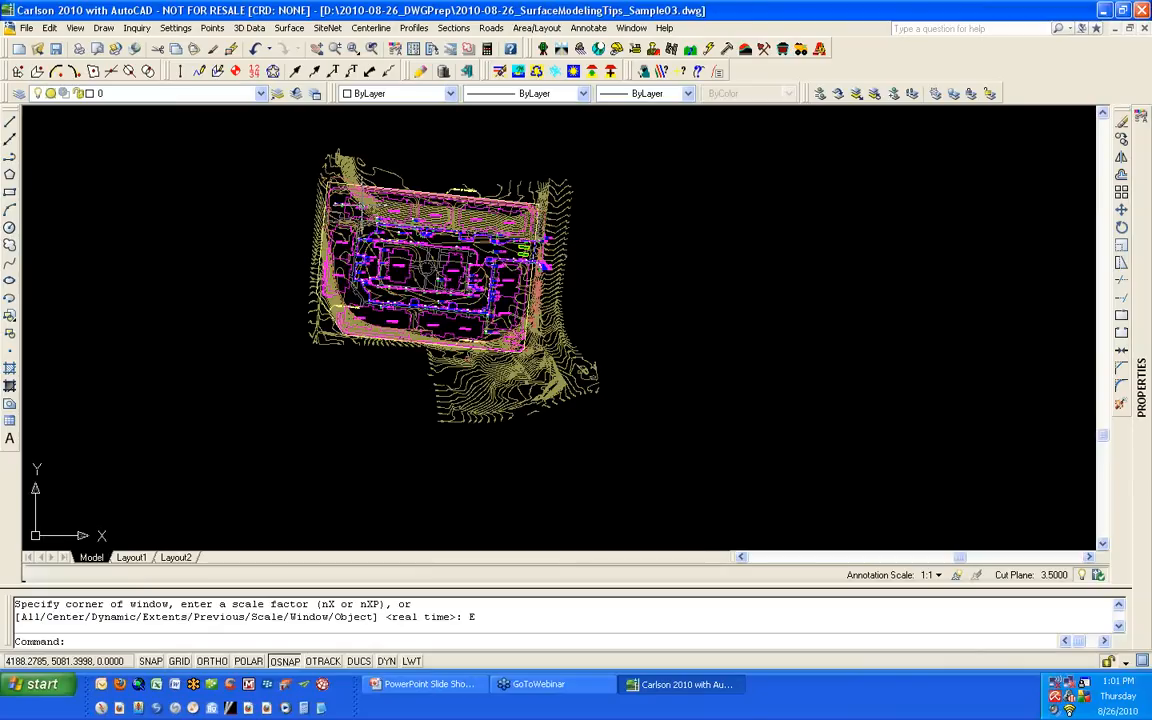
text(m)
key(Return)
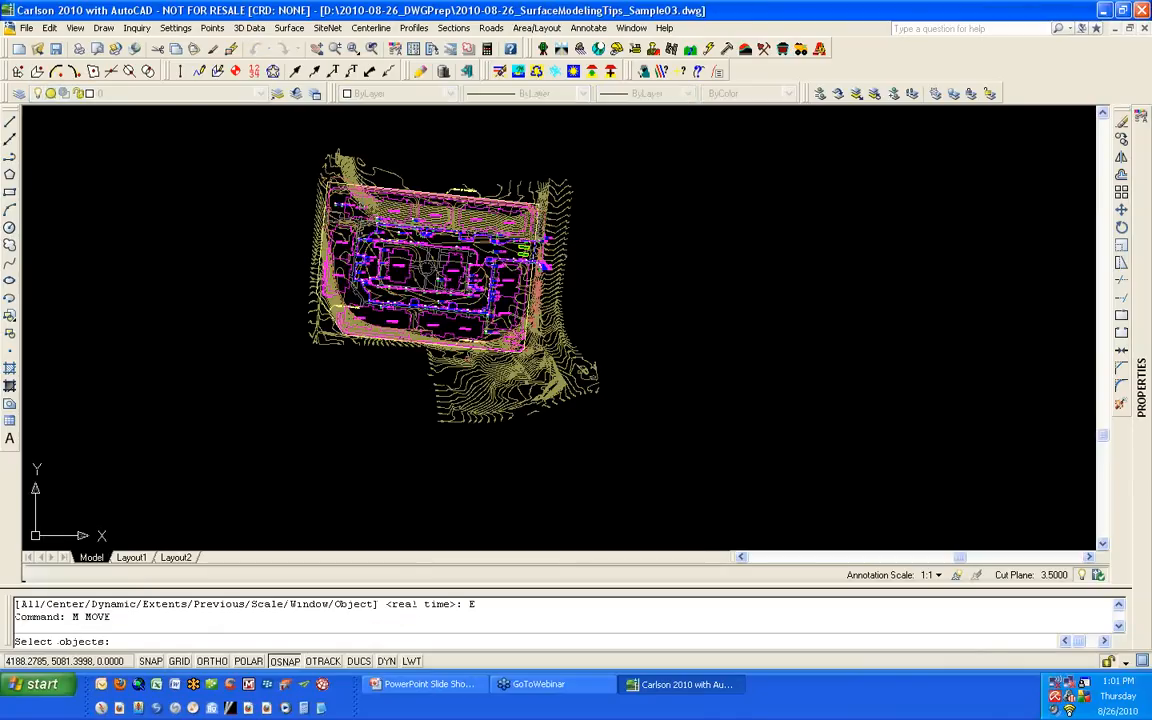
text(ALL)
key(Return)
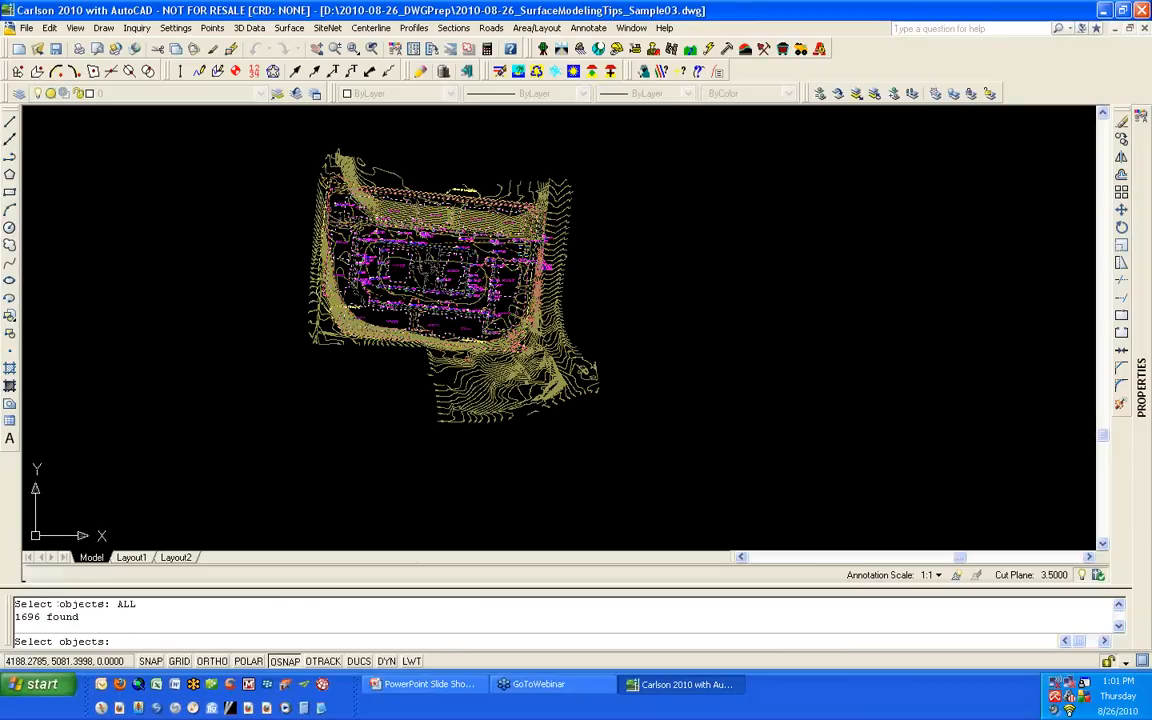
key(Return)
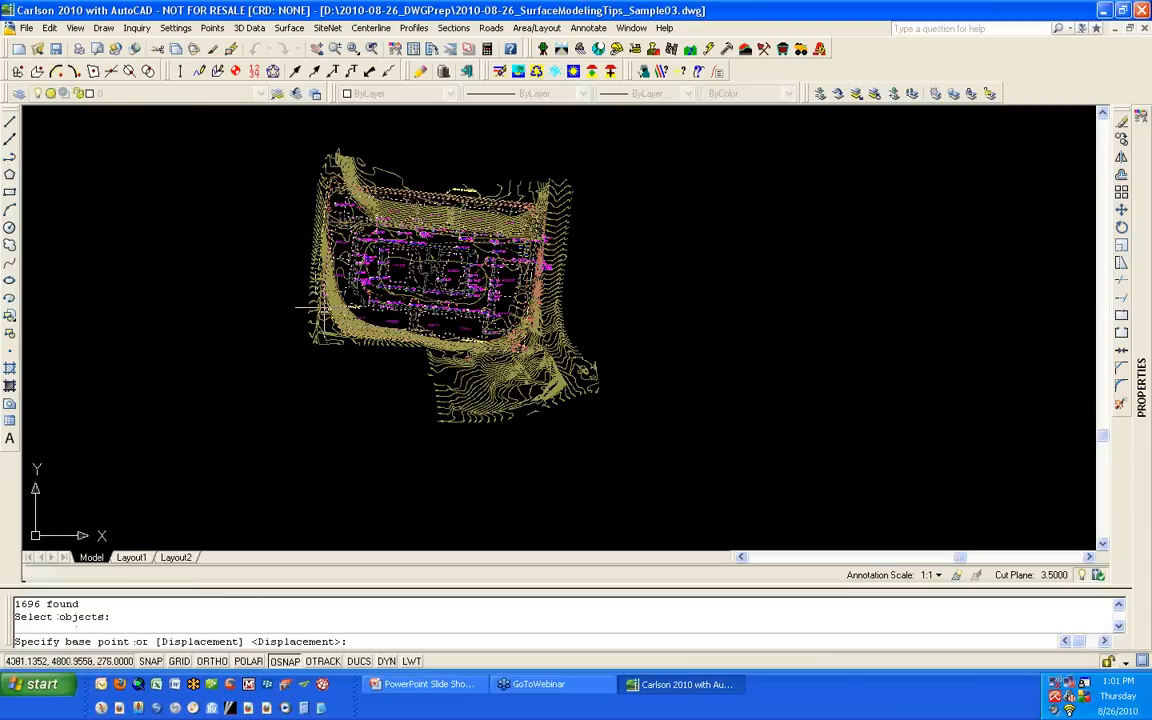
scroll(285, 280, up, 2)
scroll(300, 274, up, 1)
scroll(300, 274, up, 1)
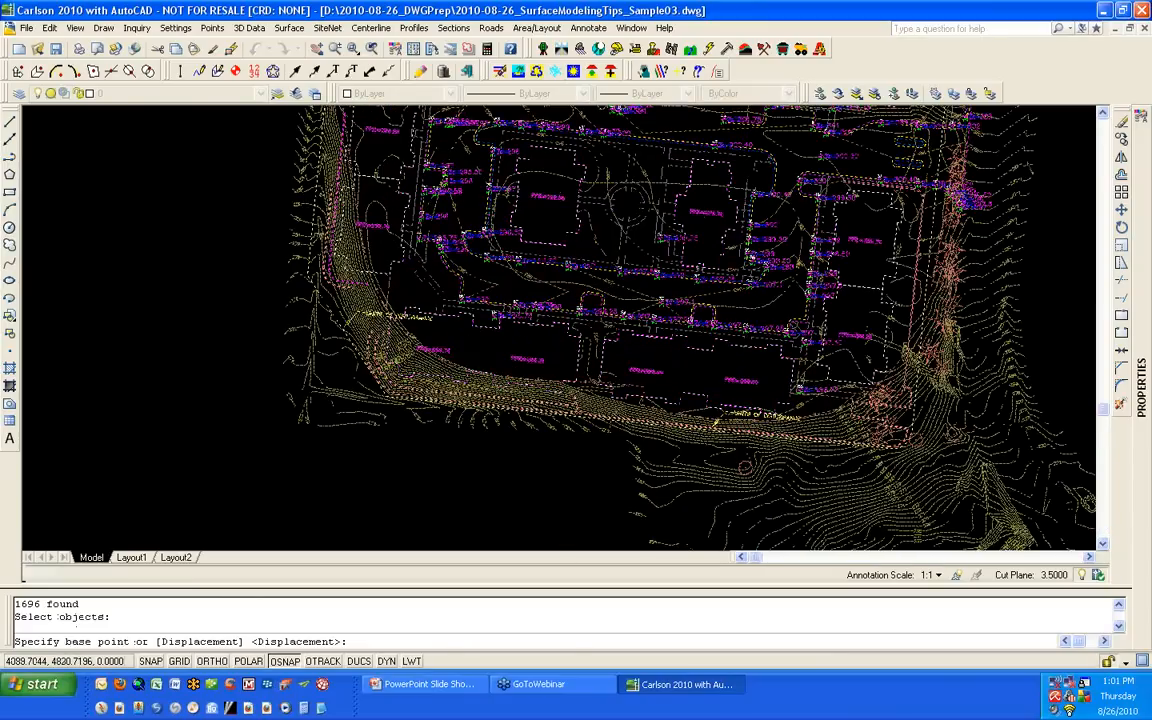
scroll(300, 274, up, 1)
scroll(290, 265, up, 1)
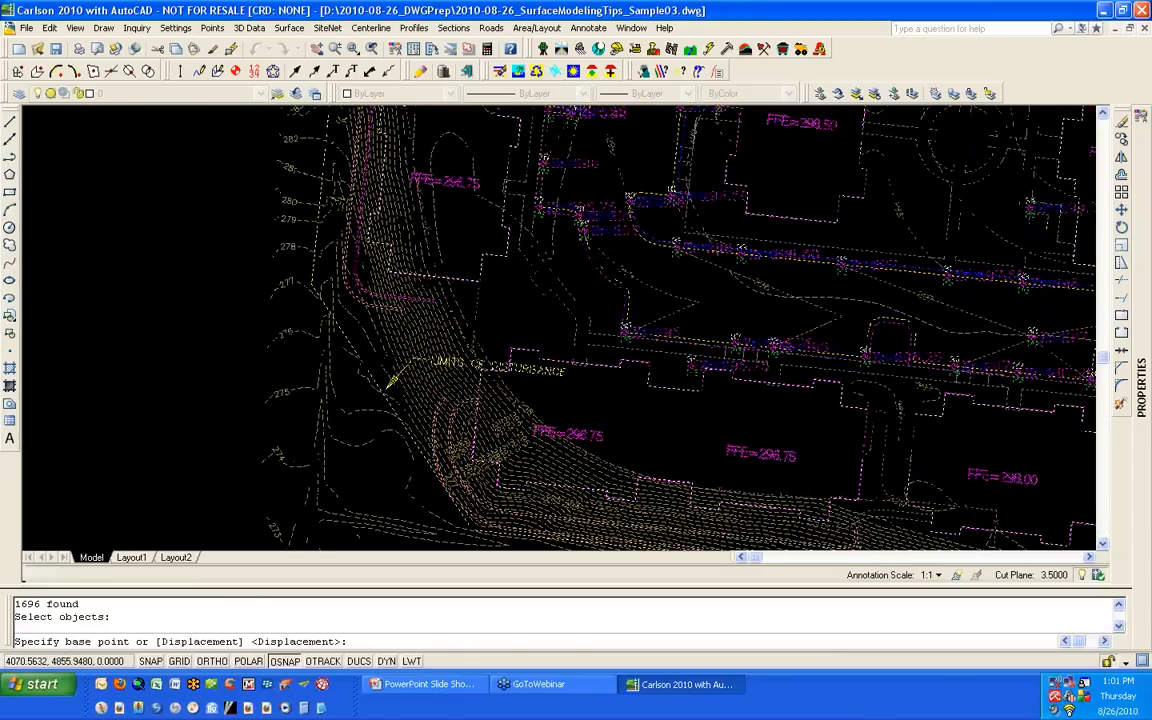
click(311, 285)
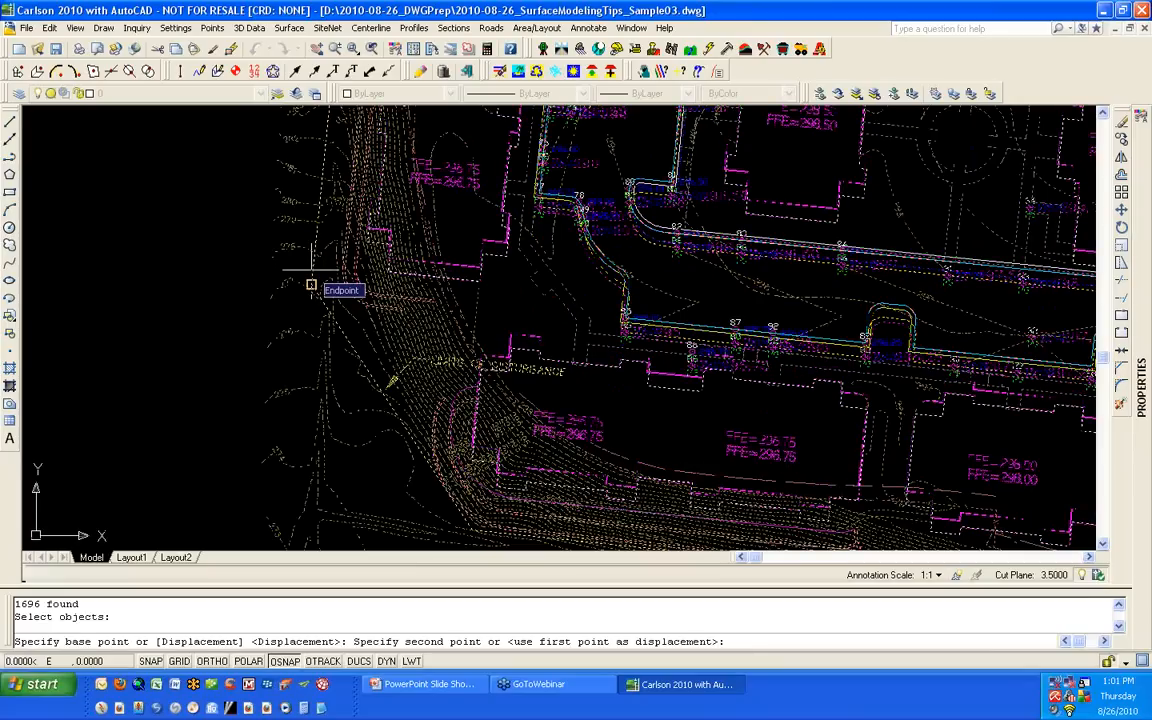
text(1000)
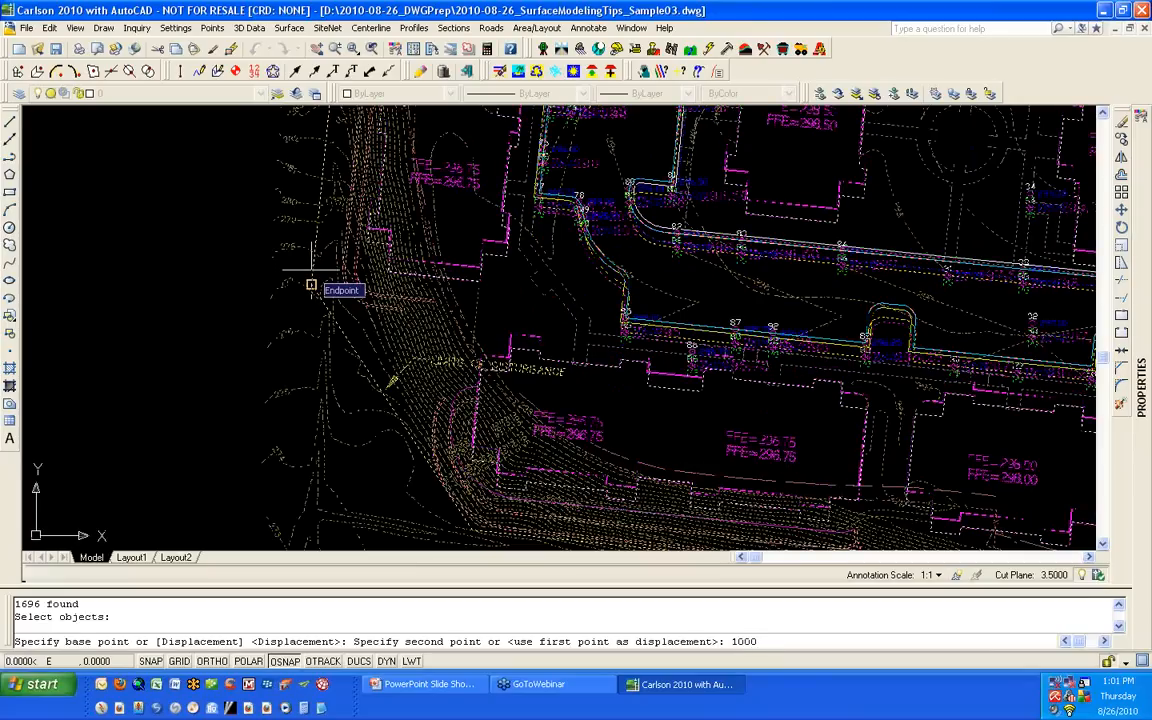
text(0,10)
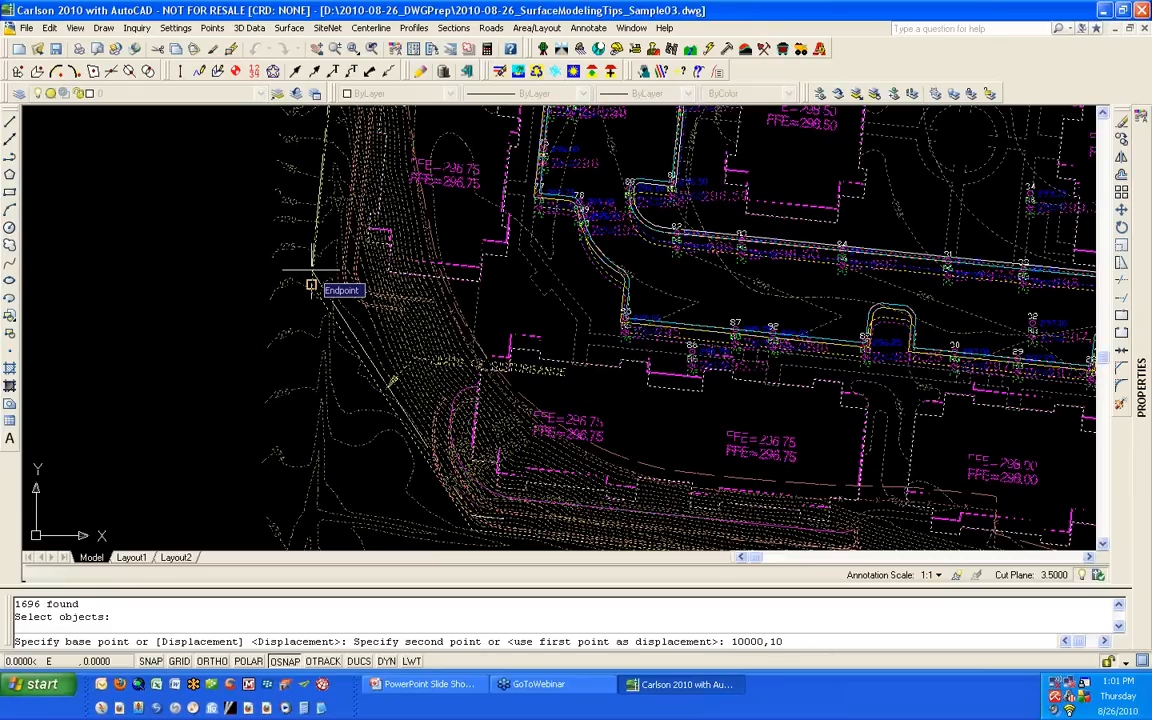
text(000)
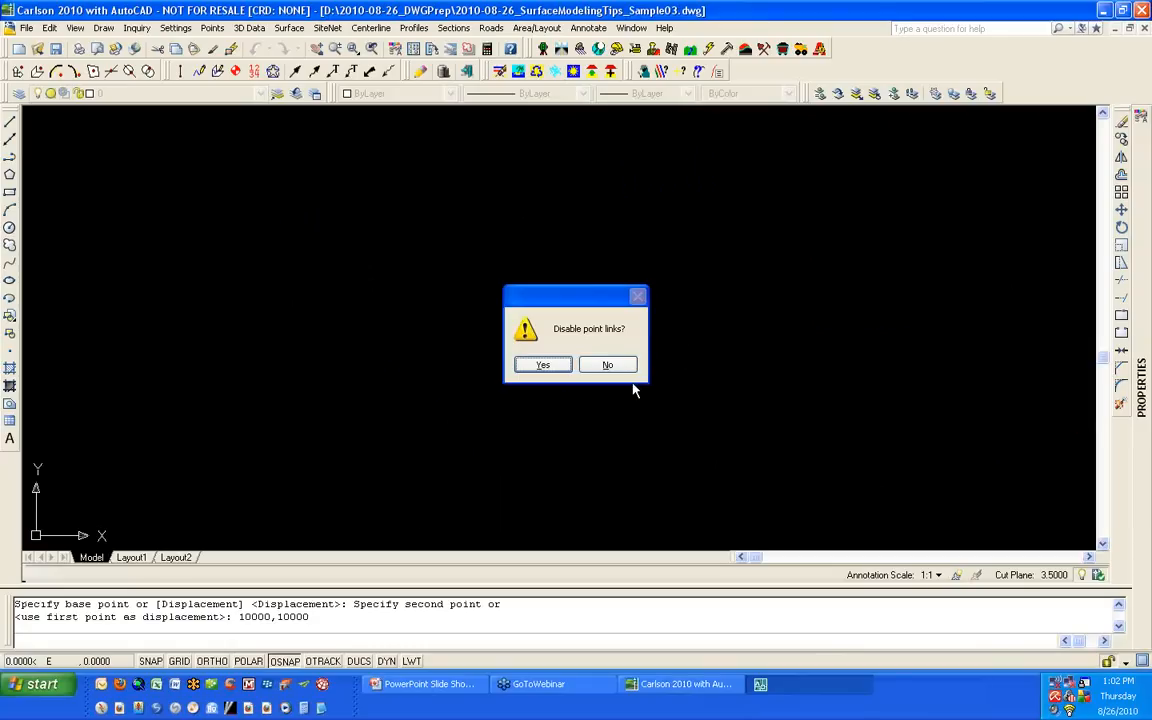
click(556, 368)
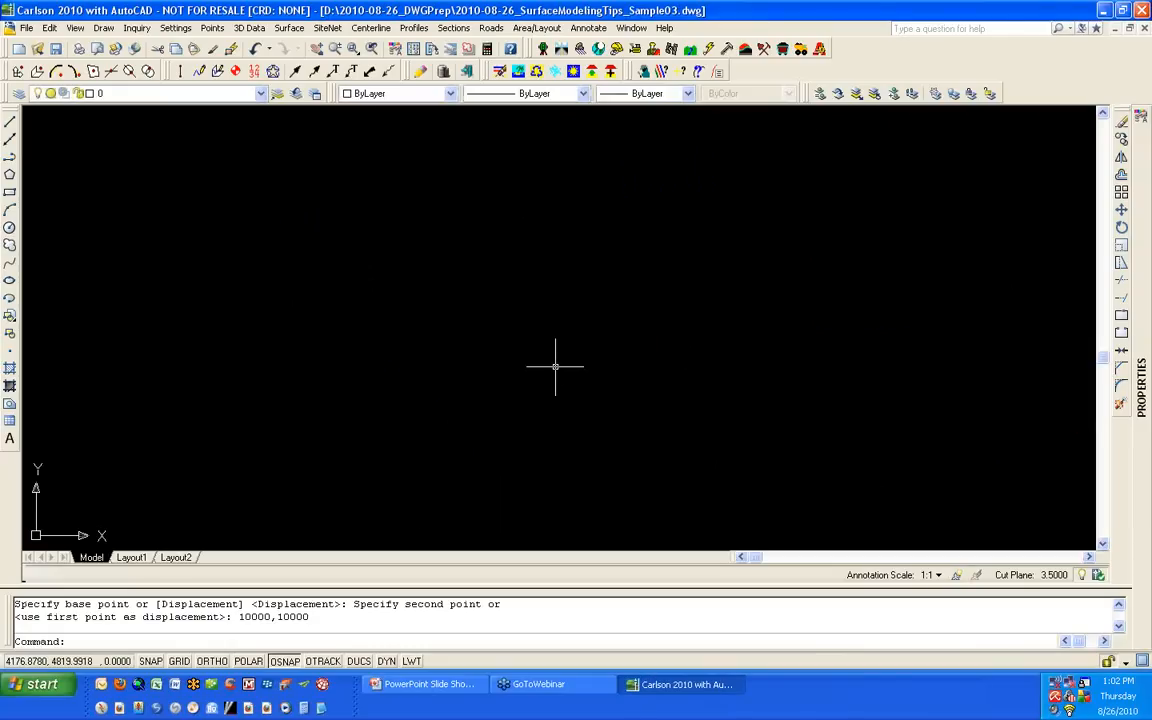
Step: Check the coordinates of the moved limits-of-disturbance corner vertex with the ID command
middle_click(555, 366)
middle_click(555, 366)
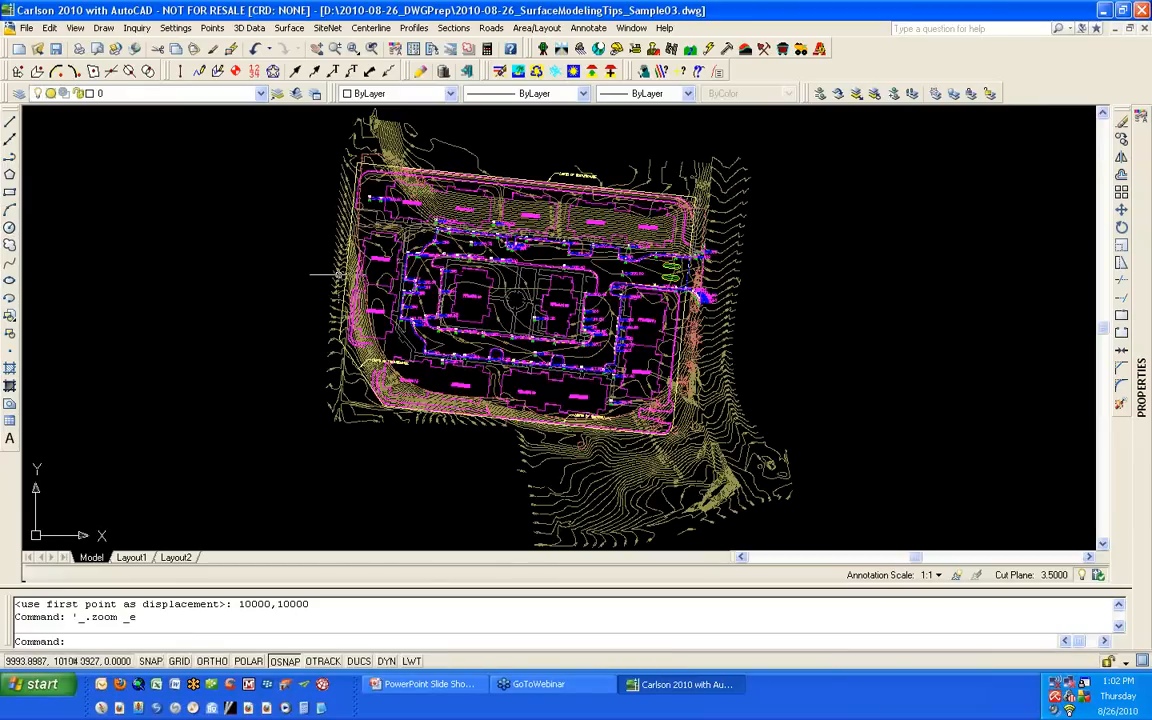
scroll(337, 330, up, 2)
scroll(337, 330, up, 5)
click(351, 386)
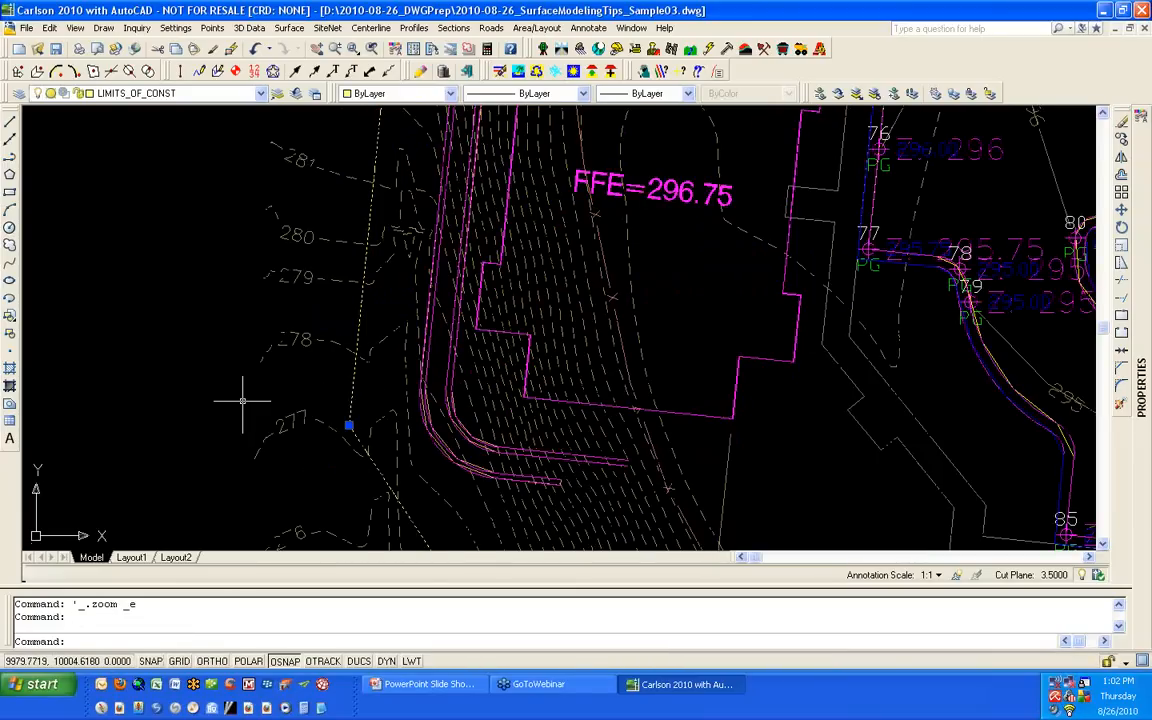
text(ID)
key(Return)
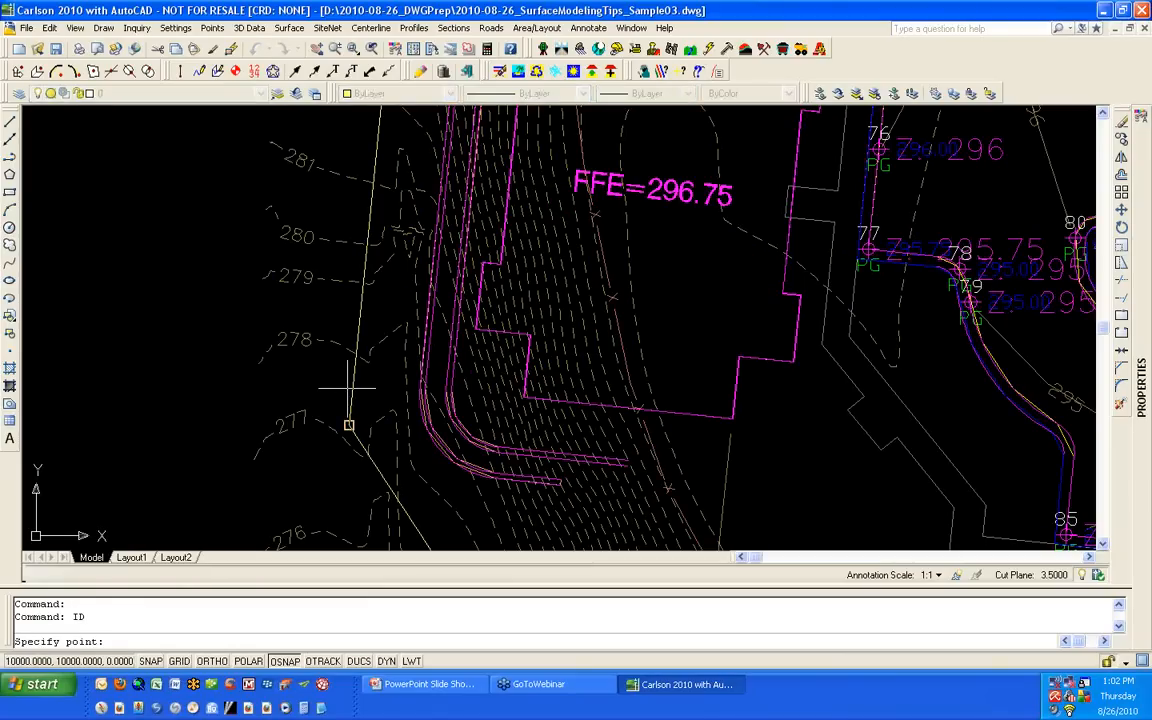
click(348, 388)
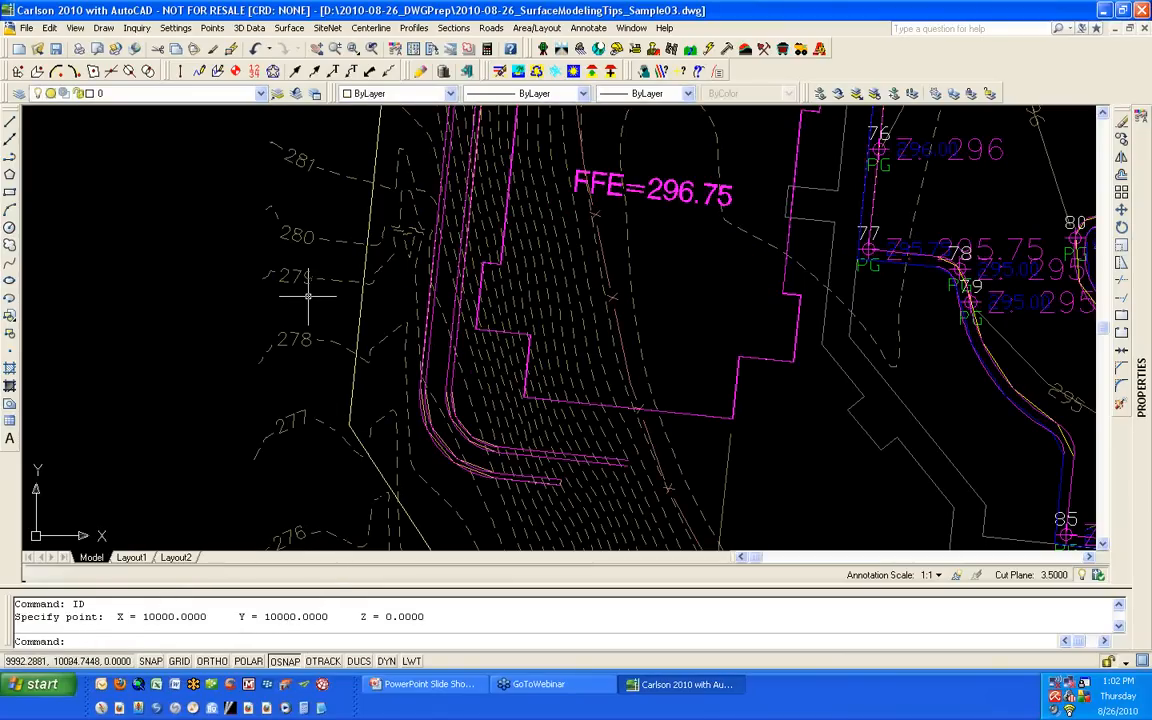
Step: Draw a single-segment polyline from the western limits-of-disturbance corner vertex out to the northwest, beyond the site contours
scroll(308, 296, down, 10)
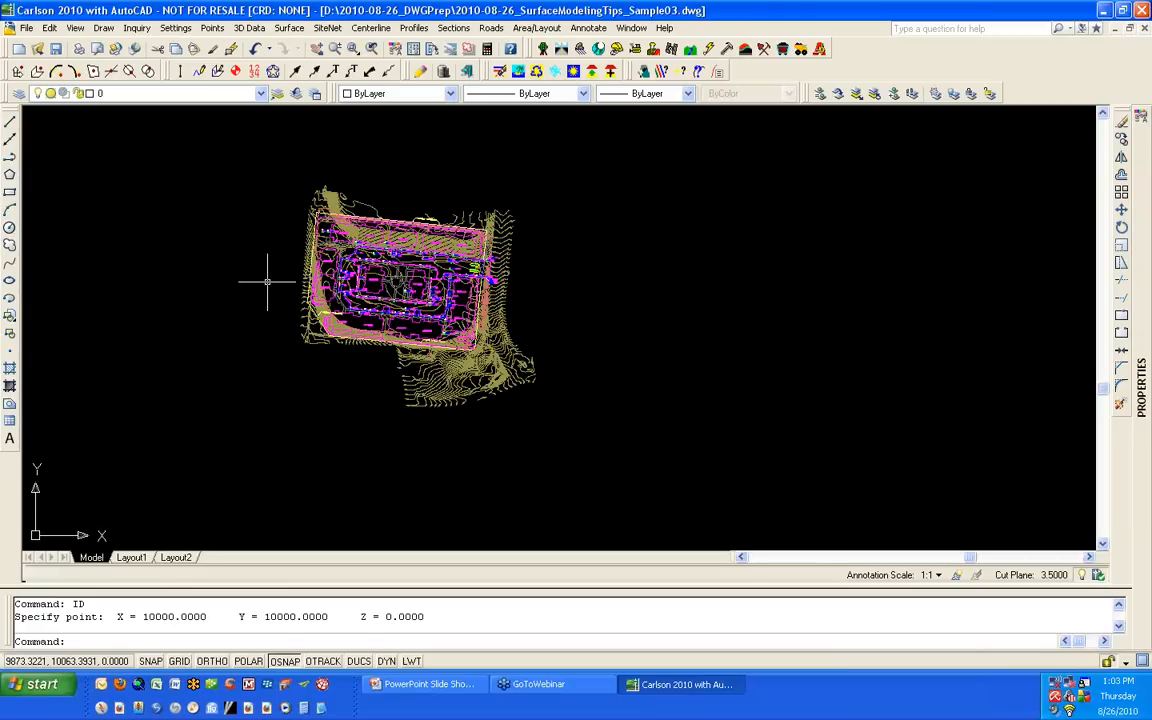
text(PL)
key(Return)
scroll(285, 295, up, 8)
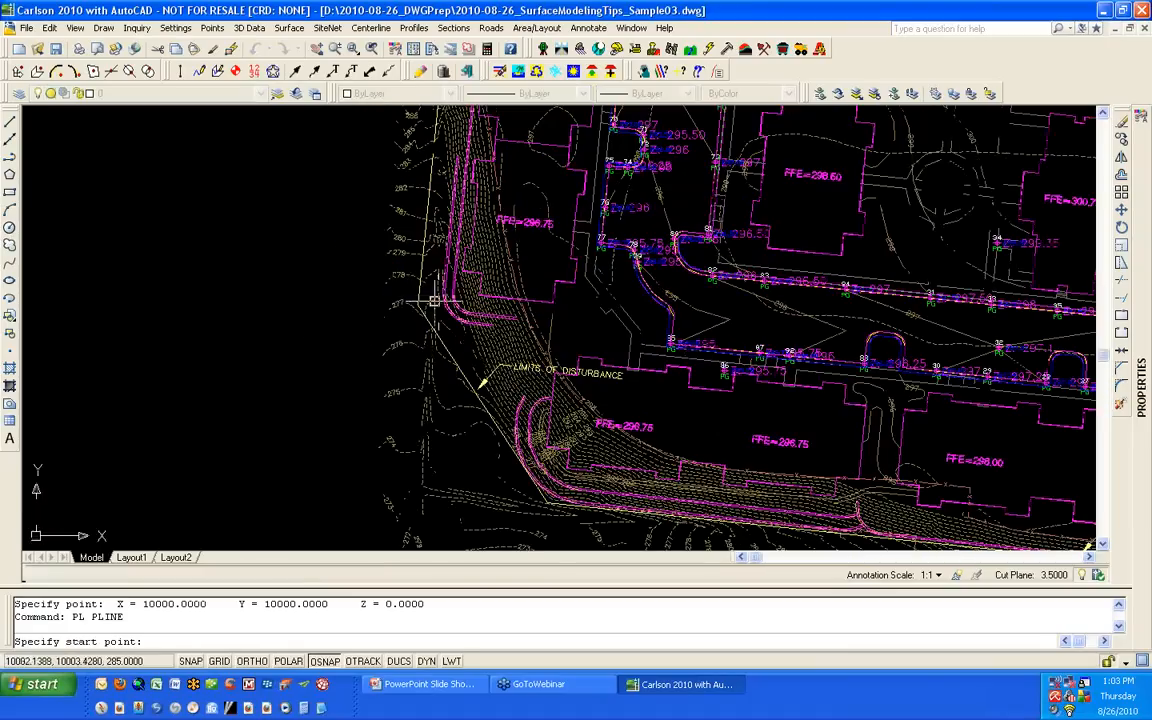
click(418, 304)
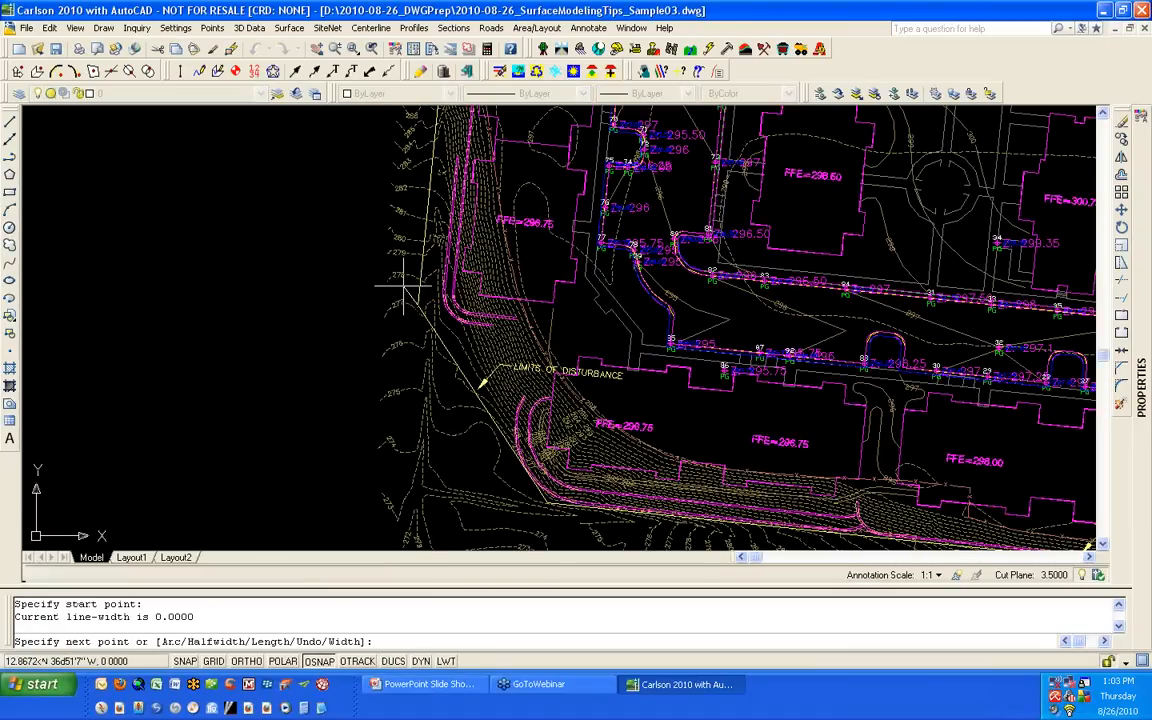
scroll(376, 260, down, 10)
click(321, 203)
key(Return)
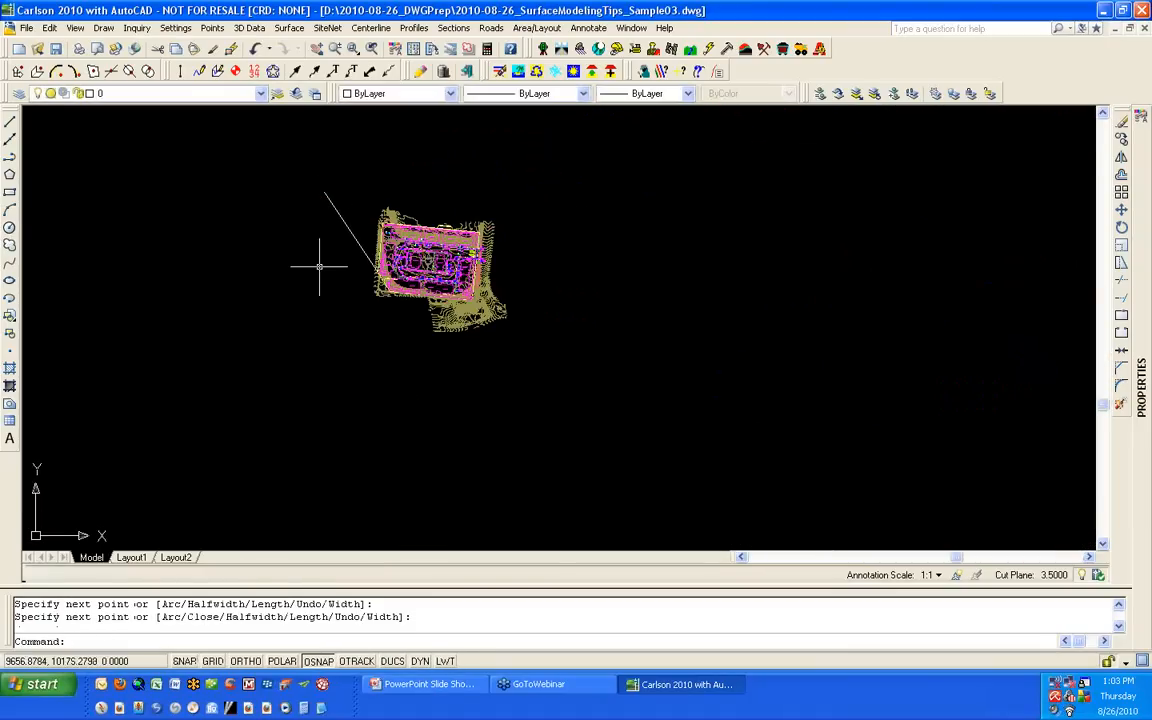
Step: Inspect the limits-of-disturbance polyline and the new northwest reference line by selecting each one, and clear the selection
scroll(356, 180, up, 4)
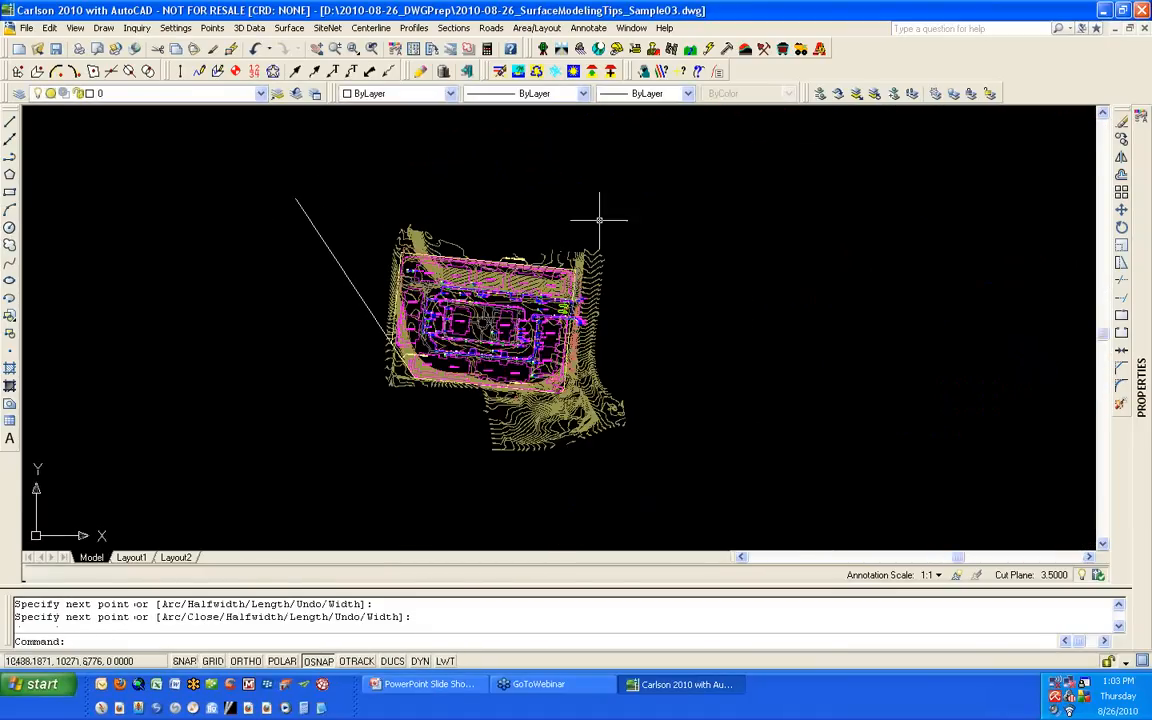
scroll(372, 305, up, 8)
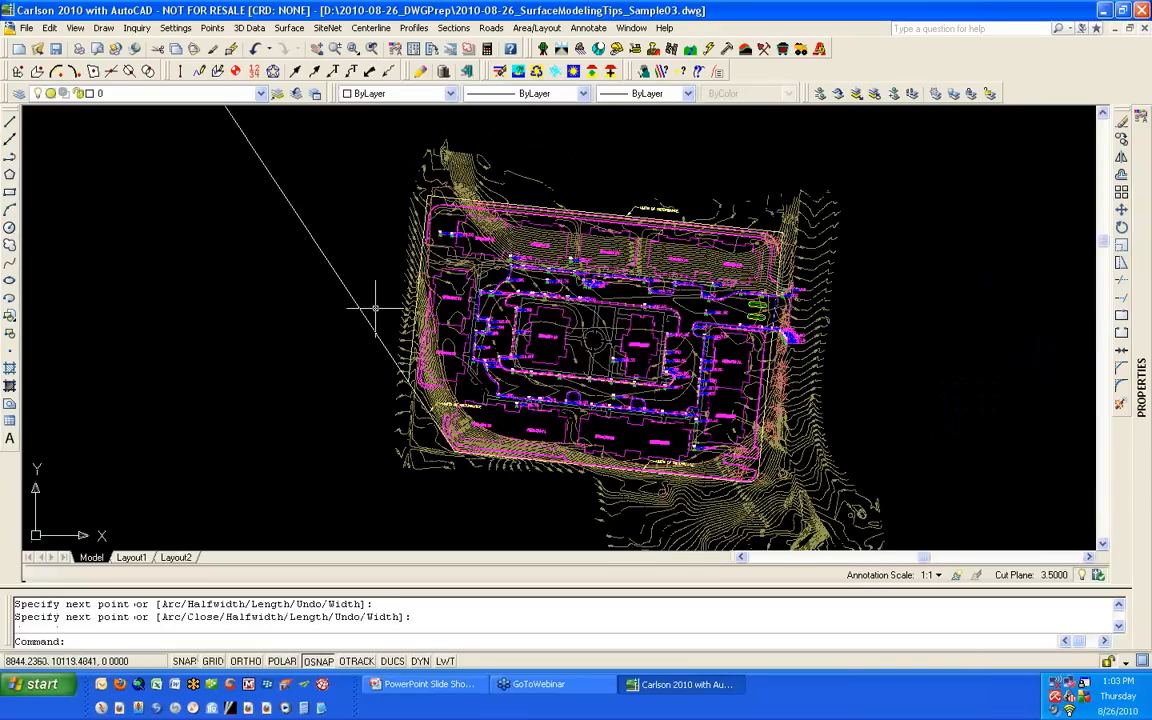
click(525, 381)
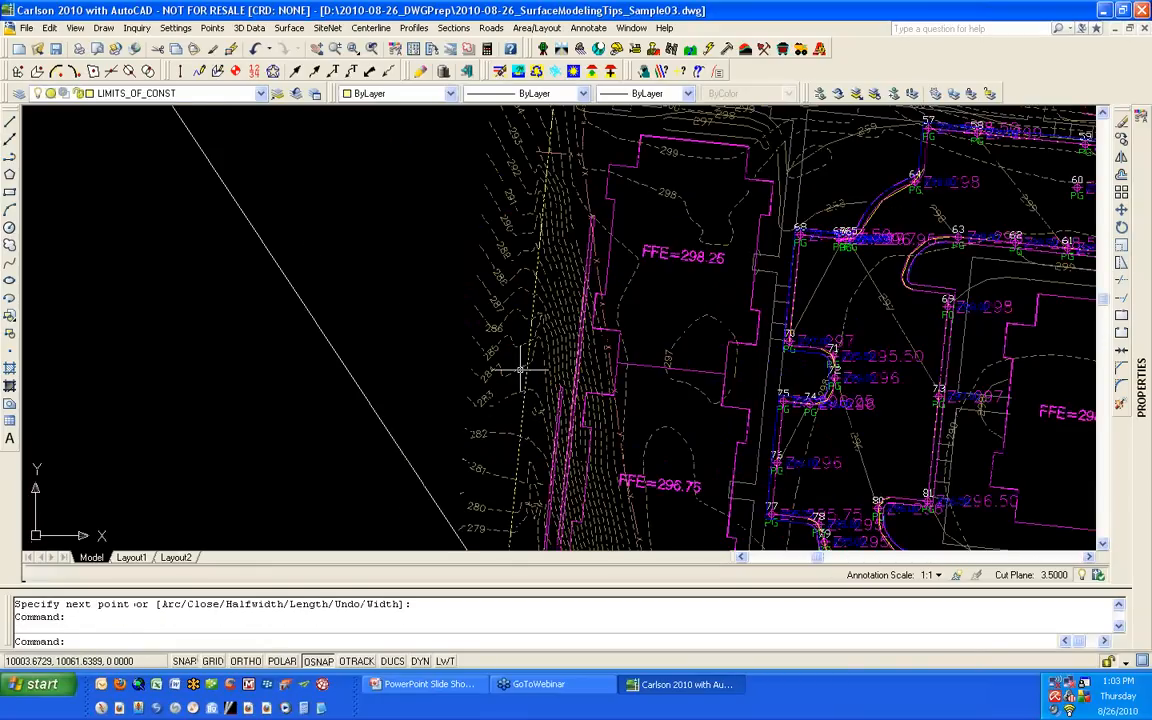
scroll(508, 405, down, 8)
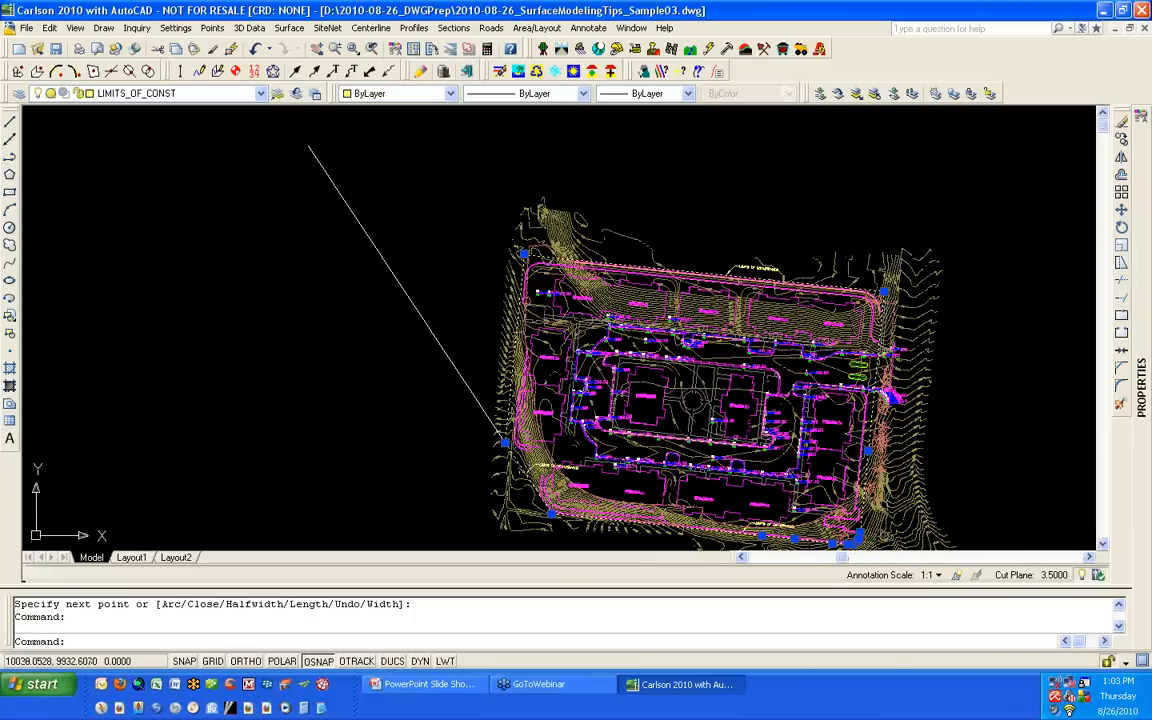
key(Escape)
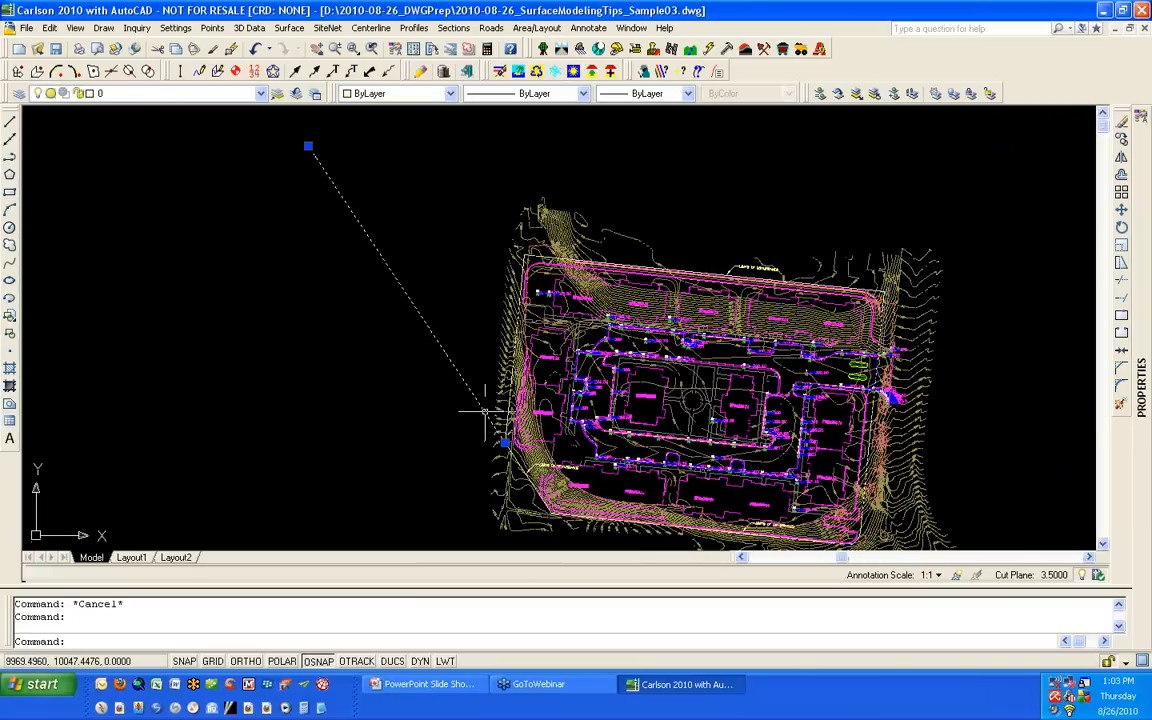
key(Escape)
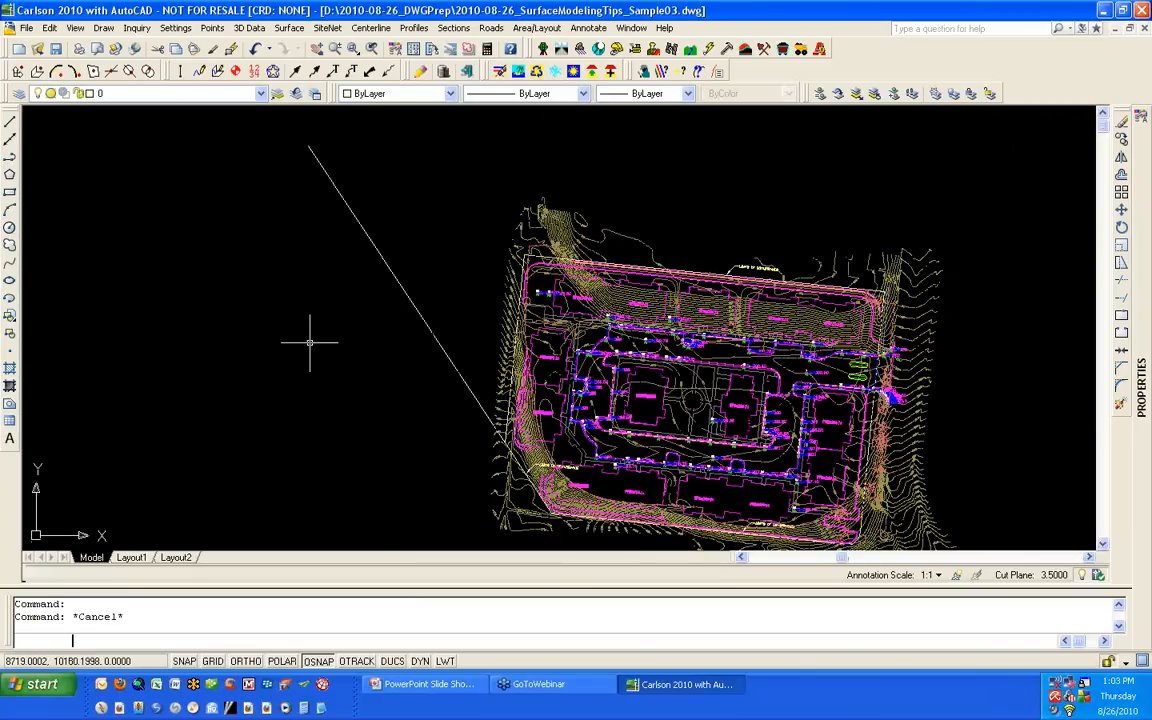
Step: Start the Rotate command on all objects in the drawing, excluding the northwest reference line from the selection
scroll(282, 311, down, 3)
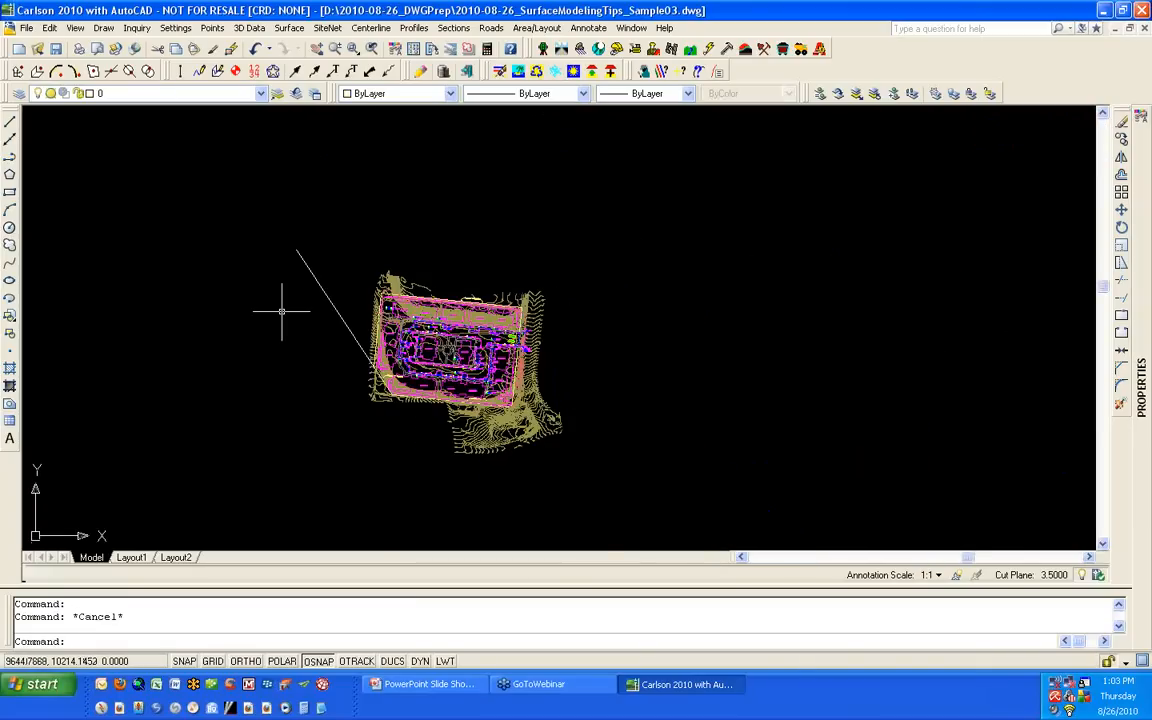
text(ROTATE)
key(Return)
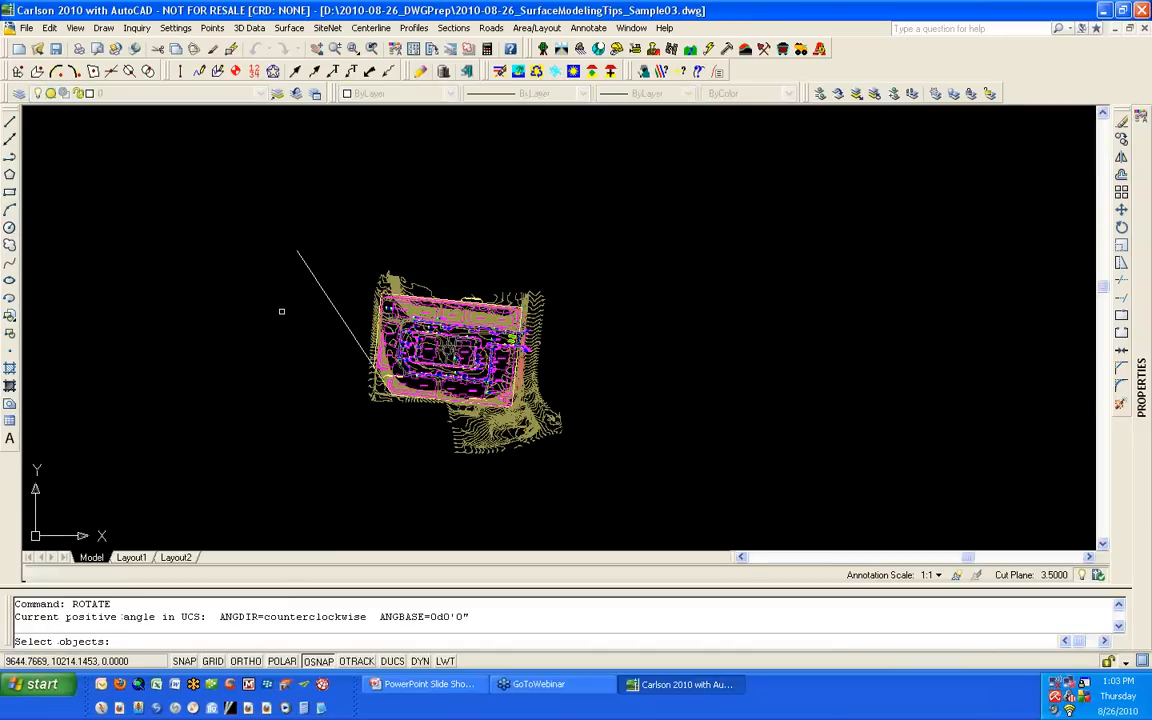
click(339, 500)
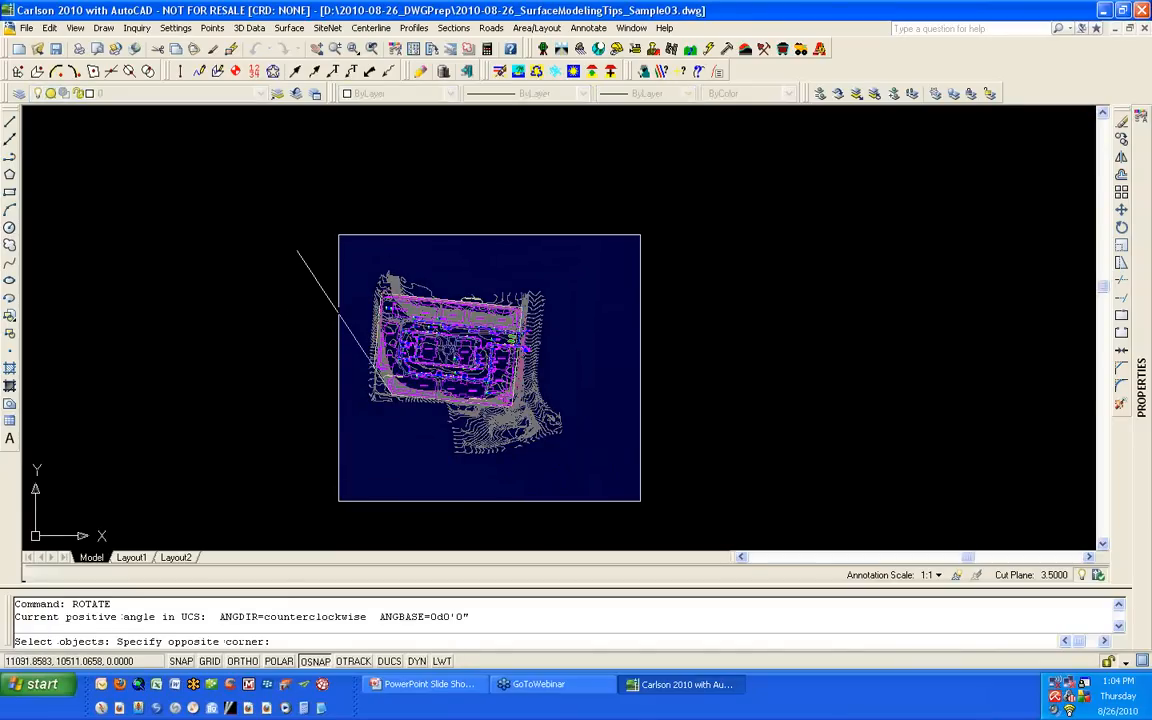
click(440, 471)
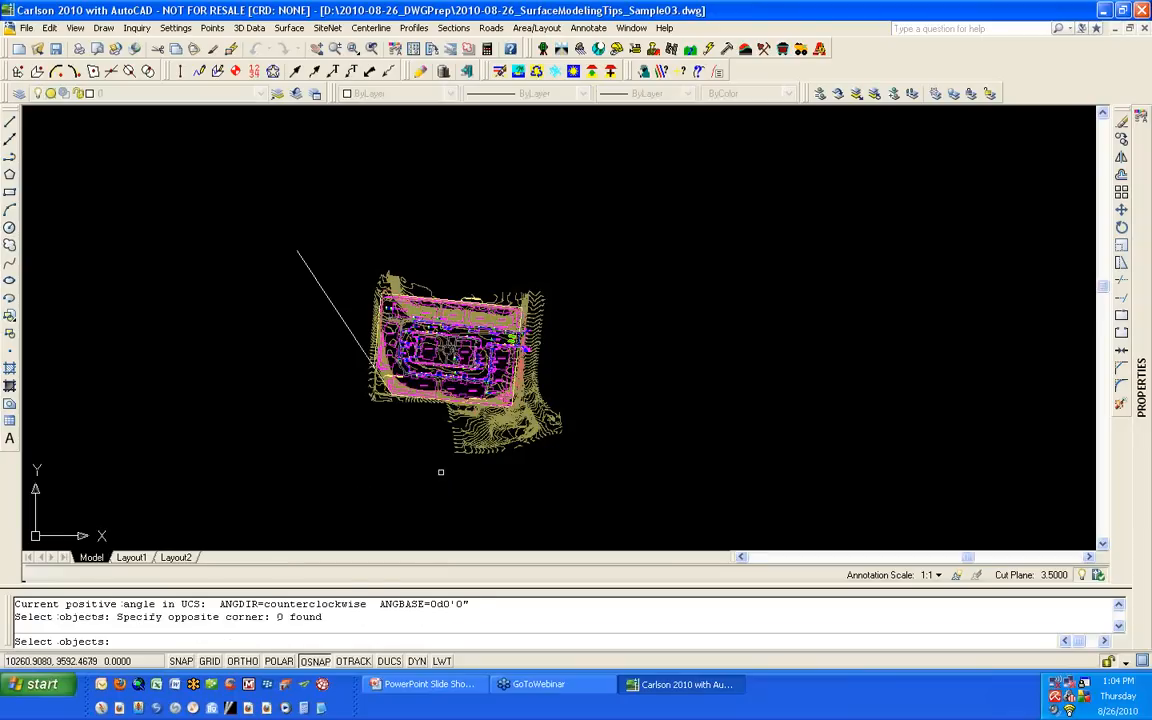
text(ALL)
key(Return)
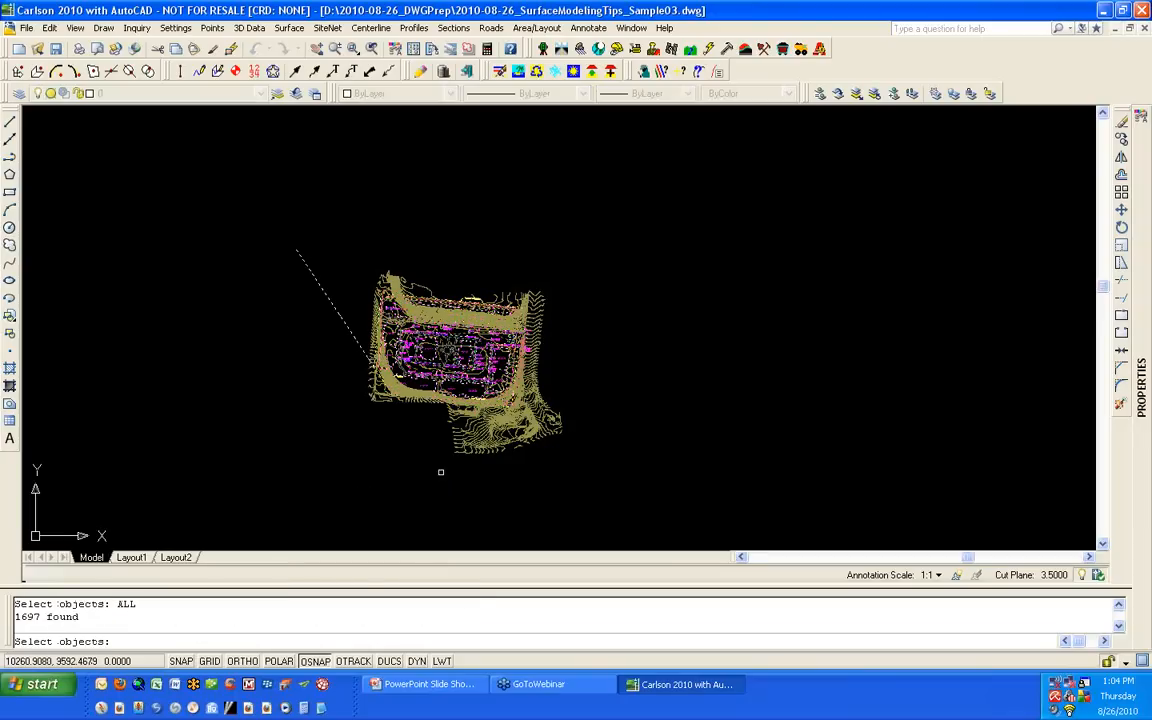
shift+click(339, 314)
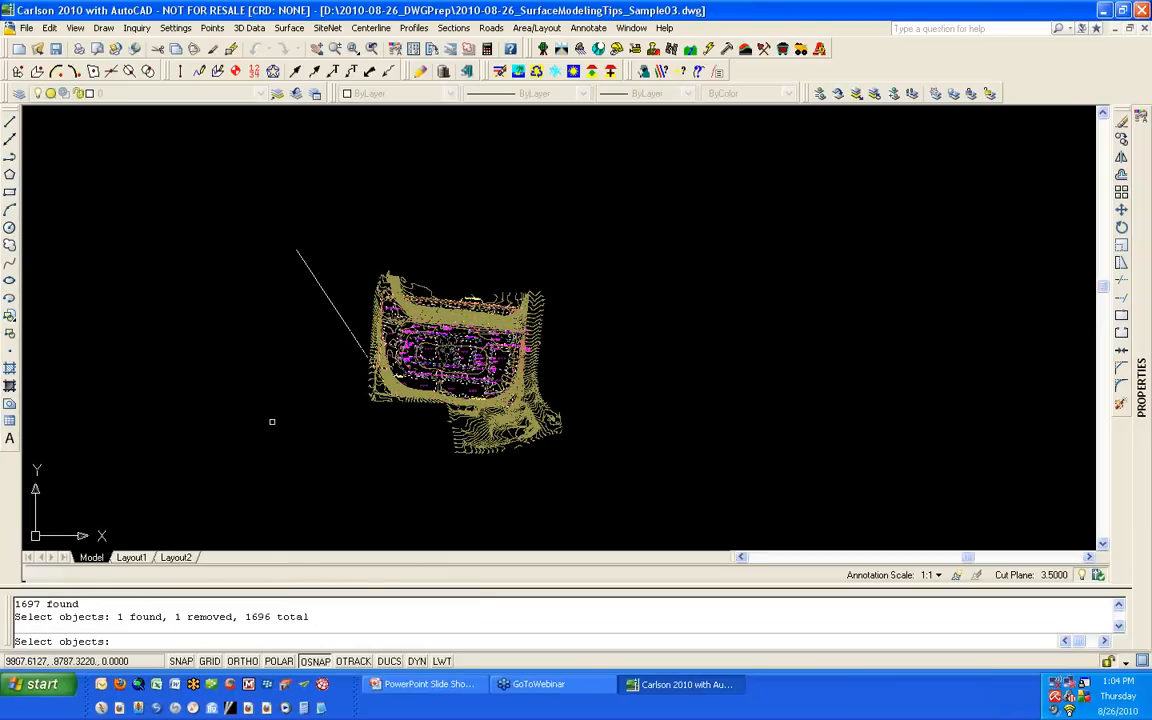
key(Return)
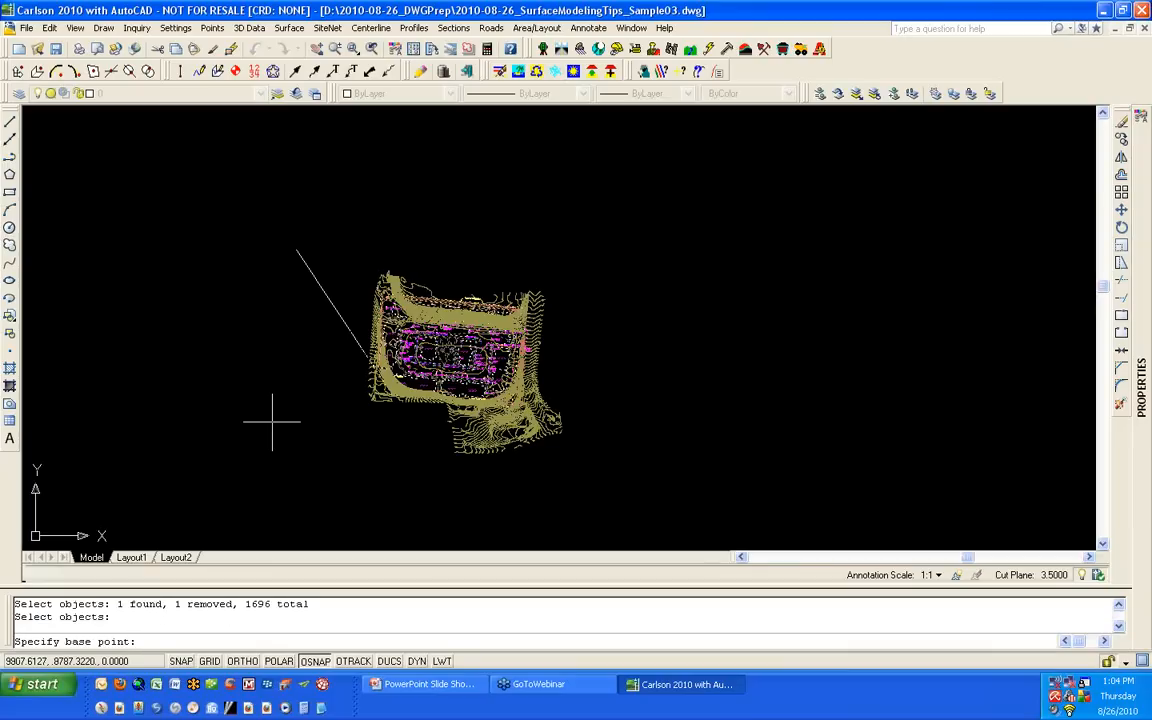
Step: Set the rotation base at the western limits-of-disturbance corner vertex and take the reference angle from there to the boundary's northwest corner
click(348, 331)
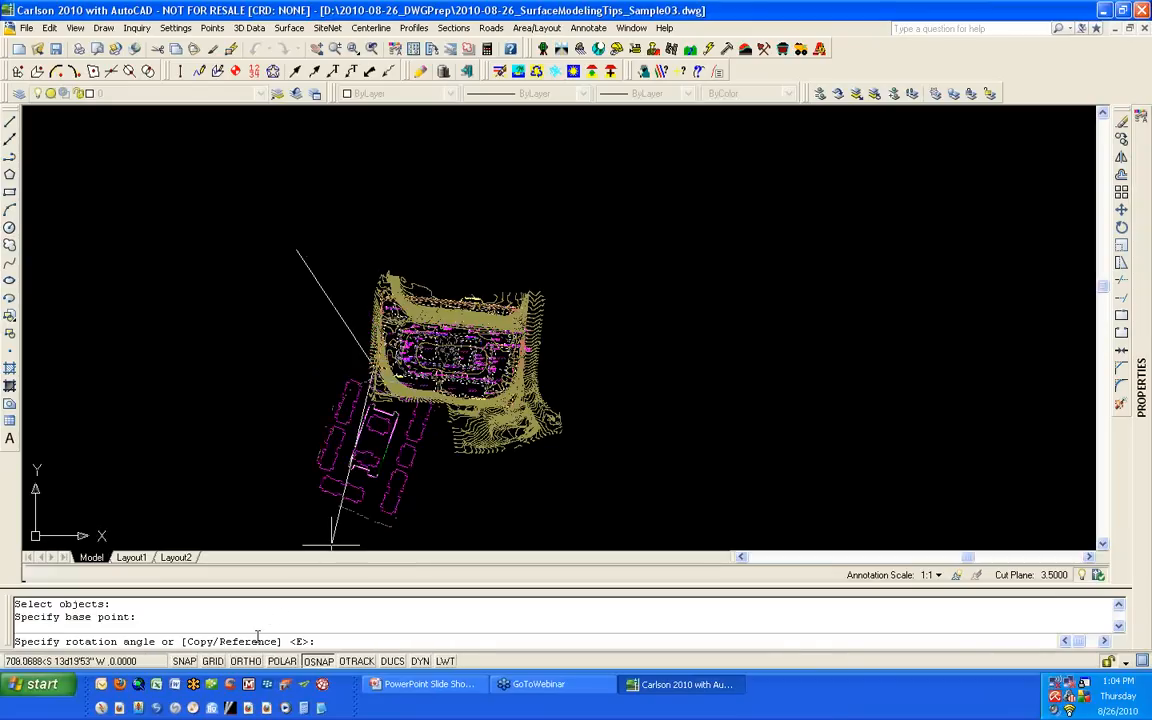
text(R)
key(Return)
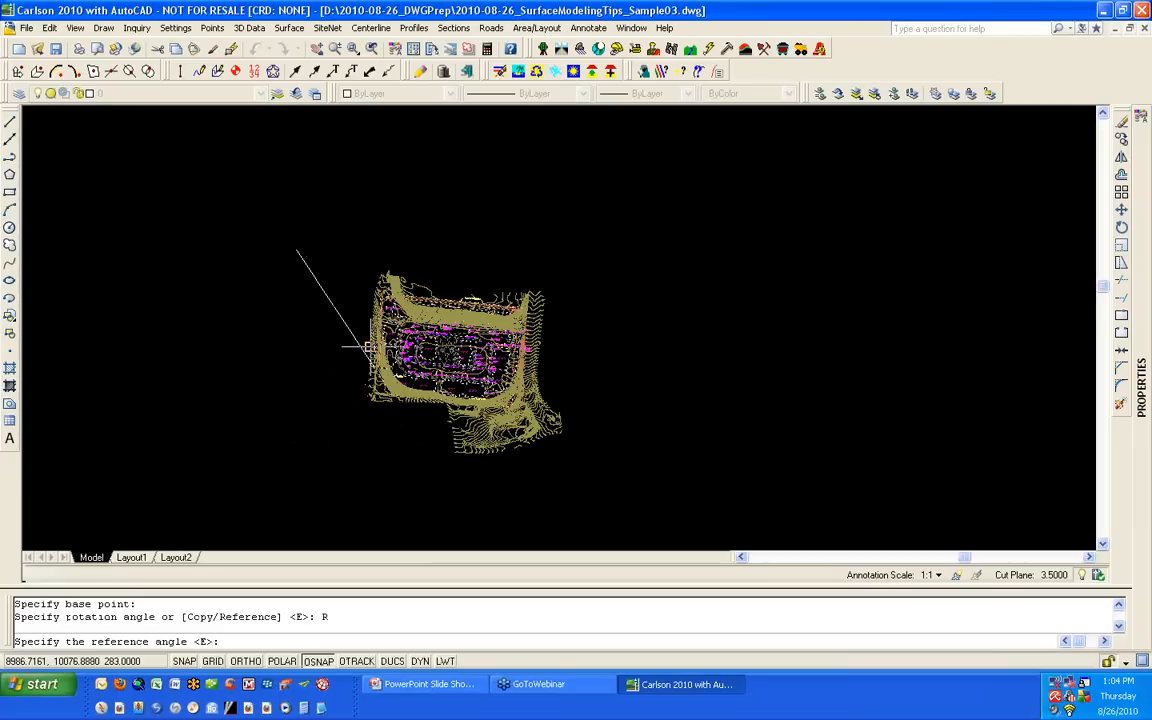
scroll(375, 354, up, 3)
scroll(376, 368, up, 2)
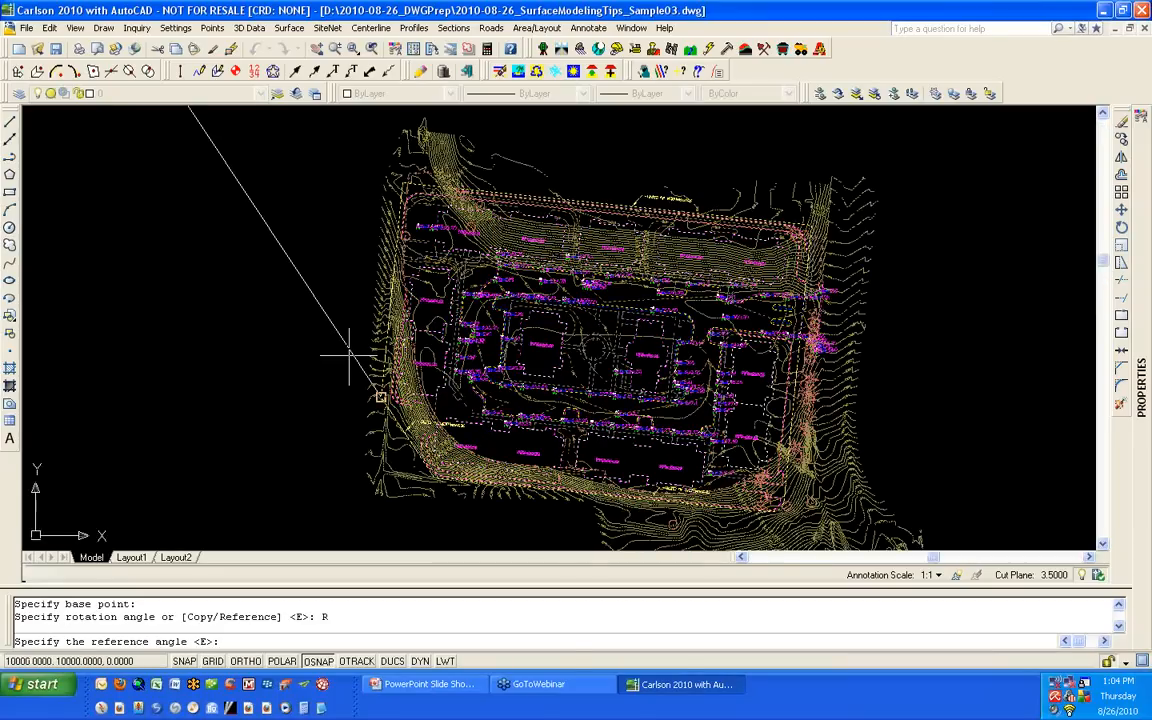
click(380, 396)
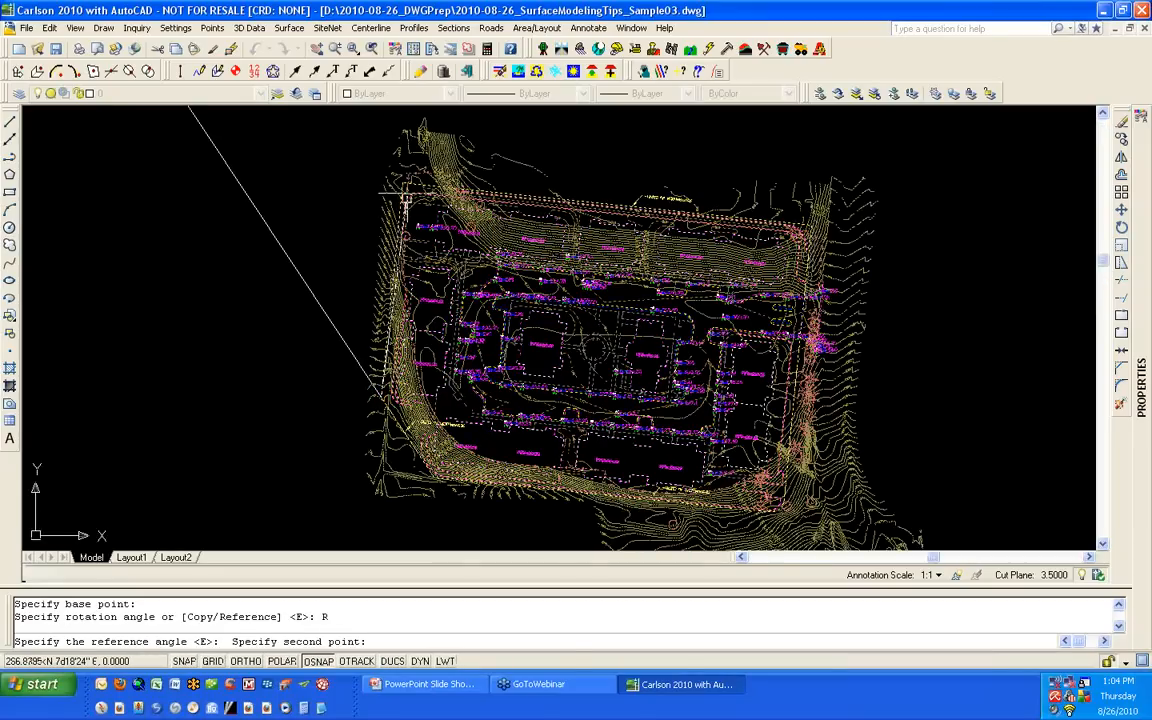
scroll(404, 196, up, 2)
scroll(401, 182, up, 2)
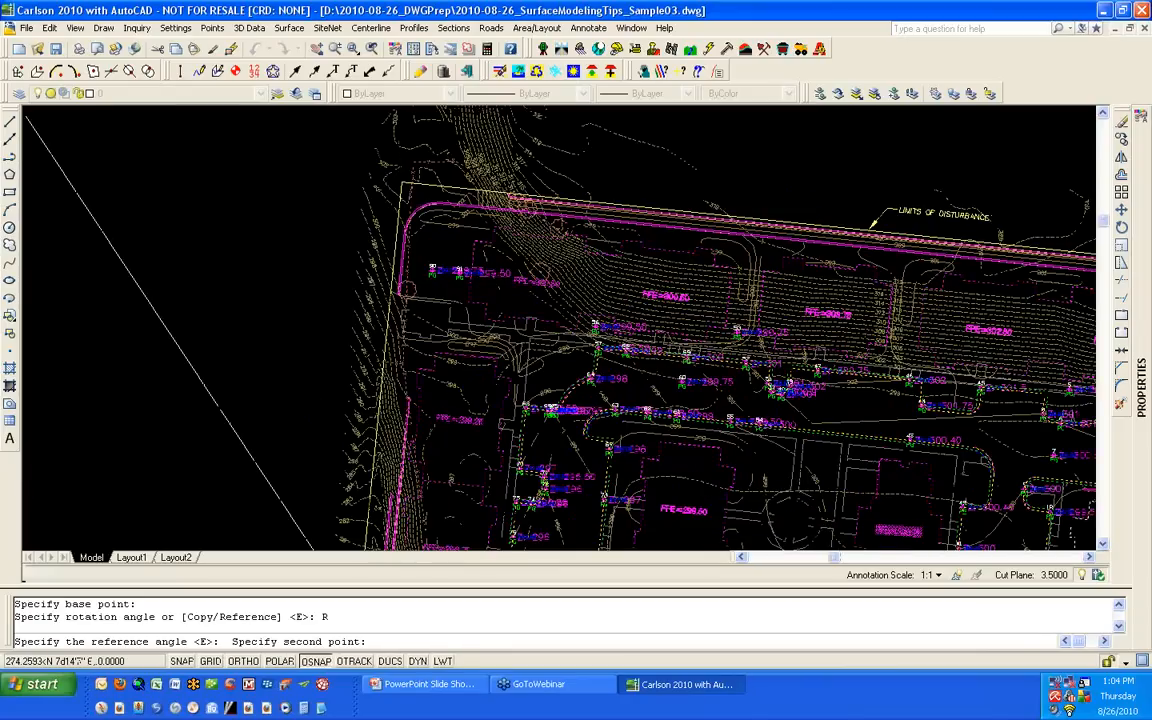
click(401, 182)
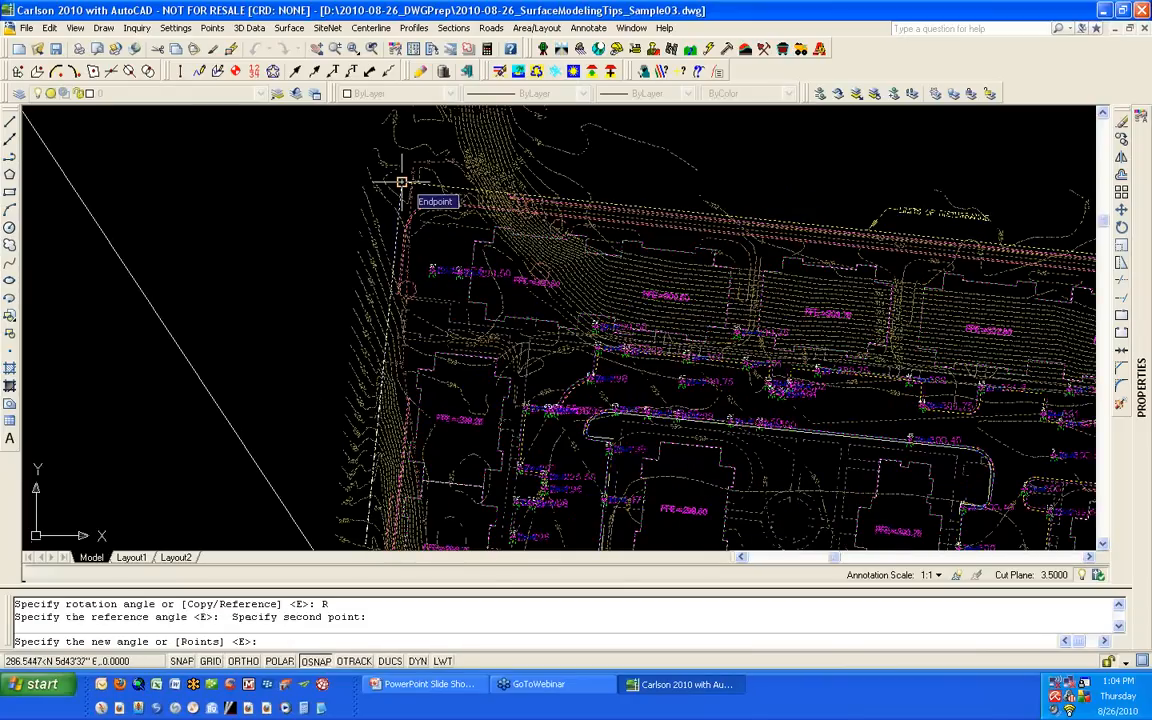
Step: Align the rotation's new angle with the outer end of the northwest reference line and disable point links
scroll(401, 182, down, 3)
scroll(405, 190, down, 5)
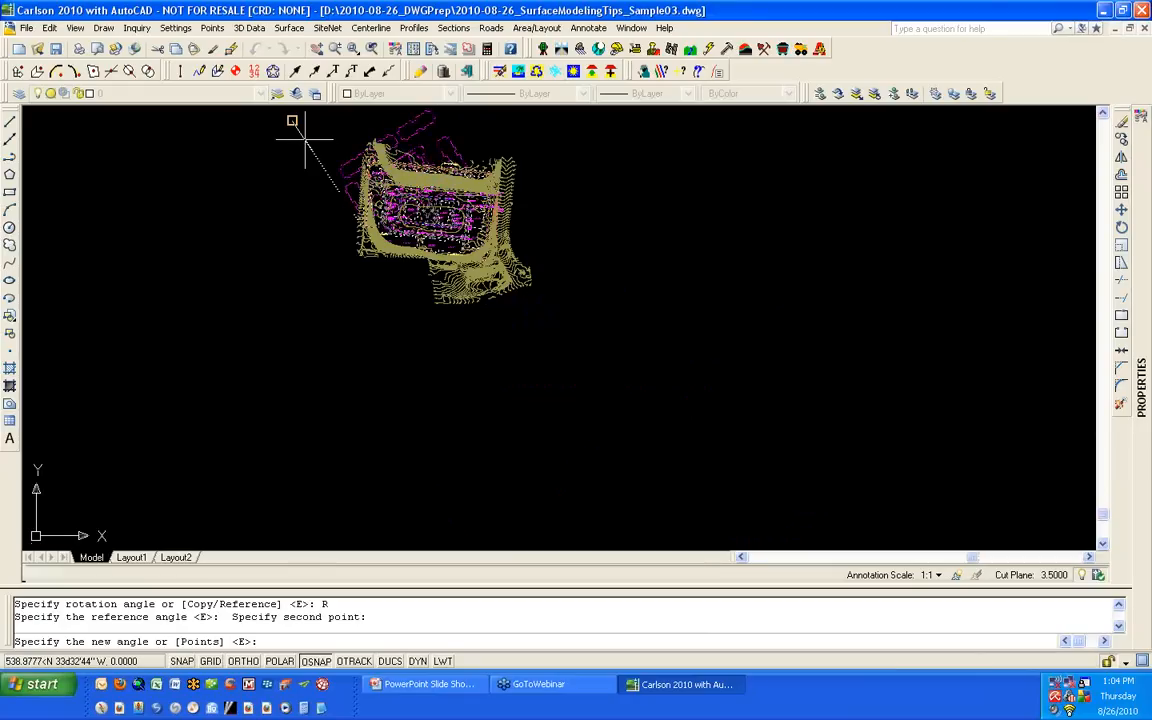
click(307, 141)
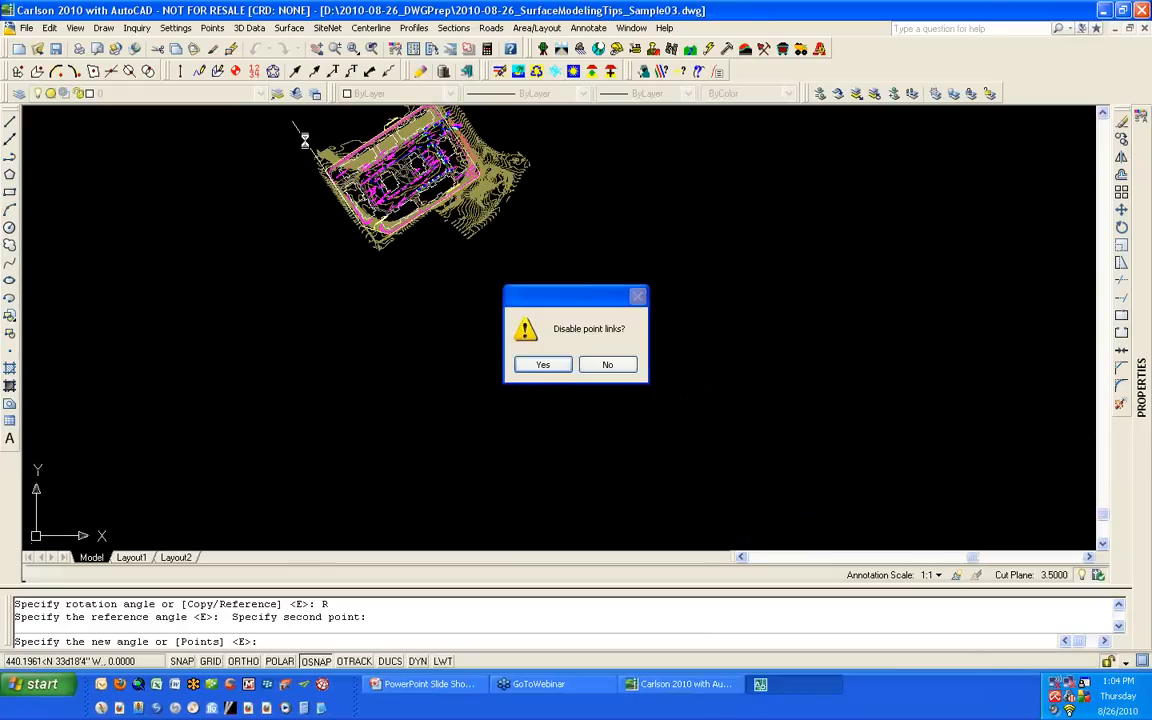
click(545, 366)
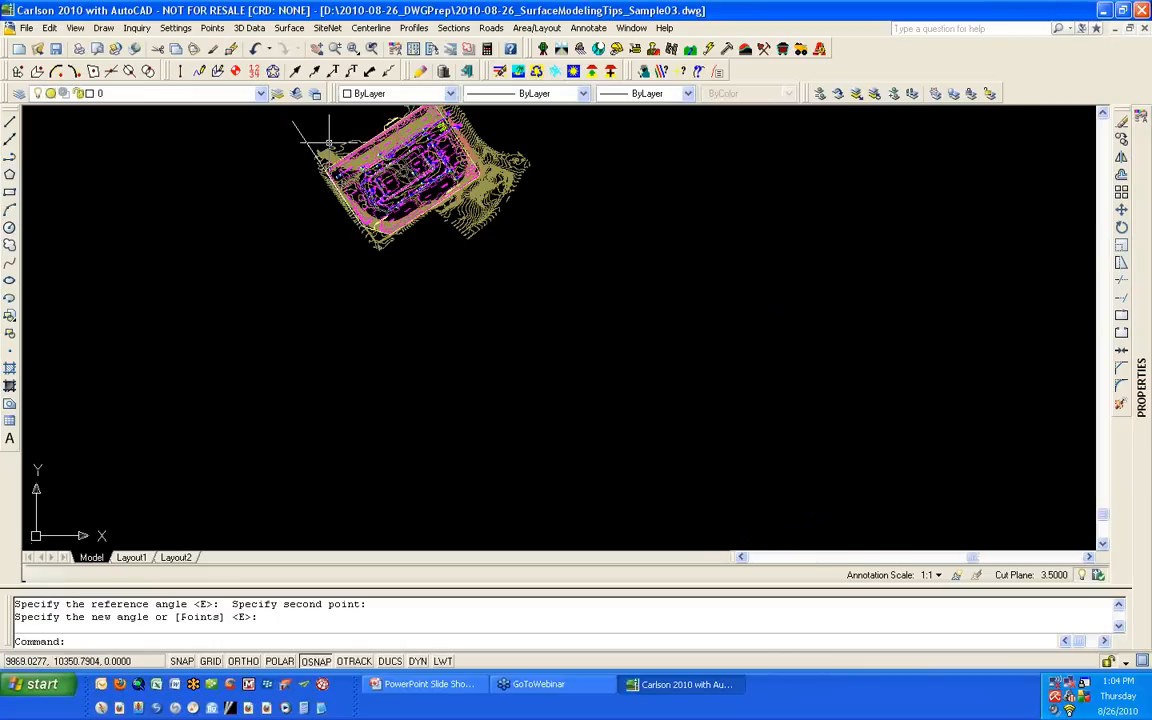
Step: Create the coordinate file 2010-08-26_SurfaceModelingTips_Sample03.crd and open it in Coordinate File Utilities
middle_drag(301, 129, 314, 252)
scroll(313, 275, up, 3)
scroll(313, 278, up, 2)
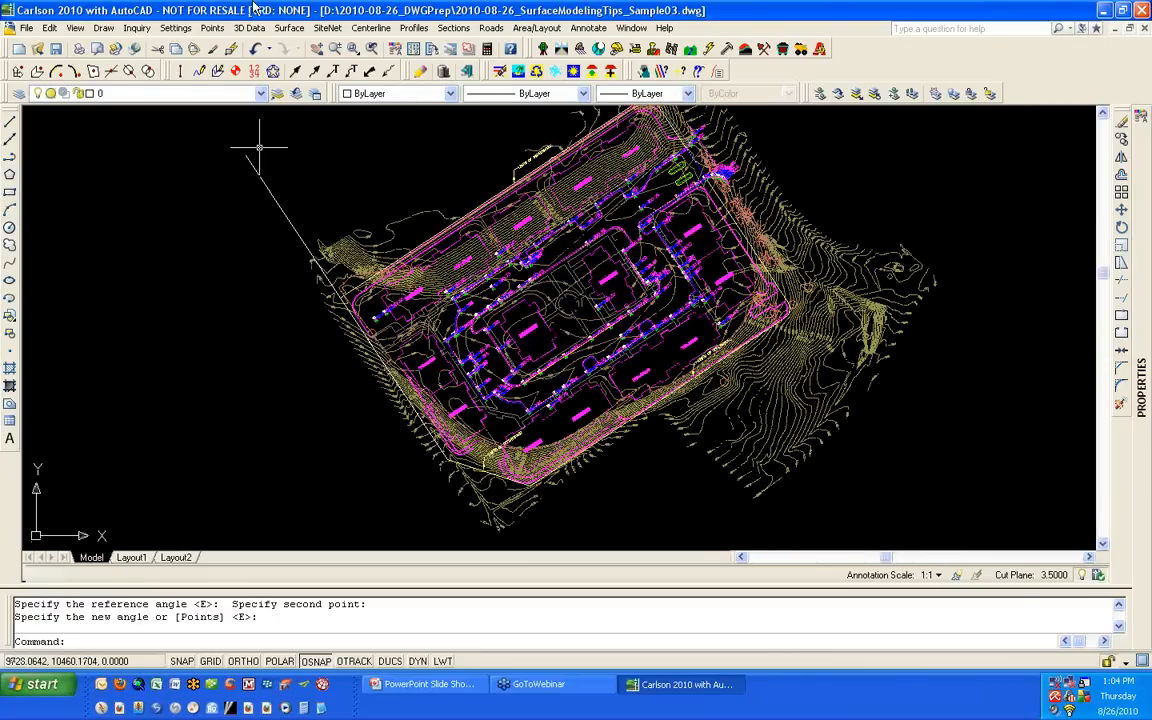
click(250, 28)
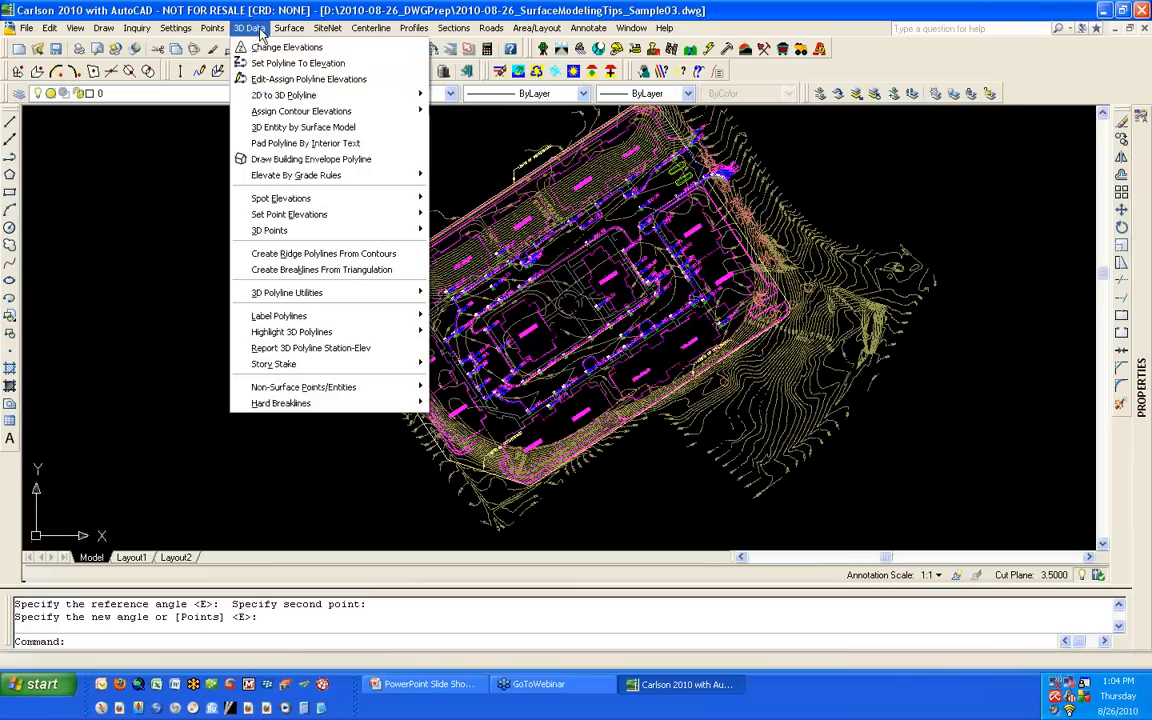
mouse_move(221, 30)
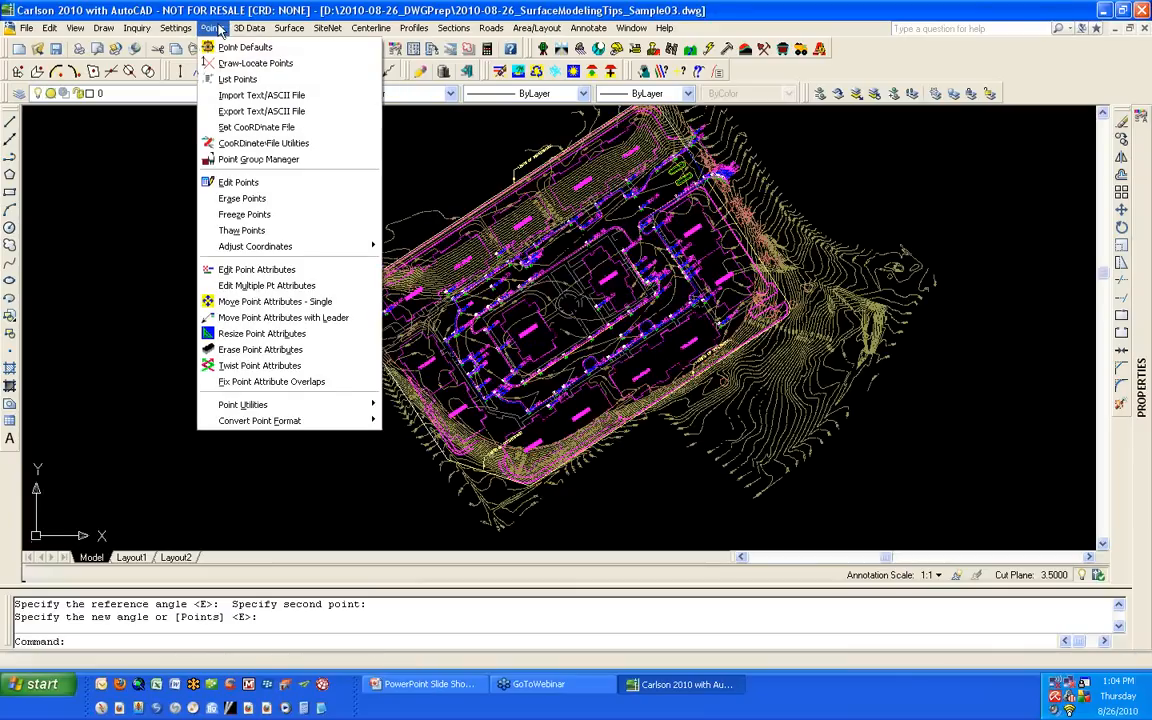
click(212, 150)
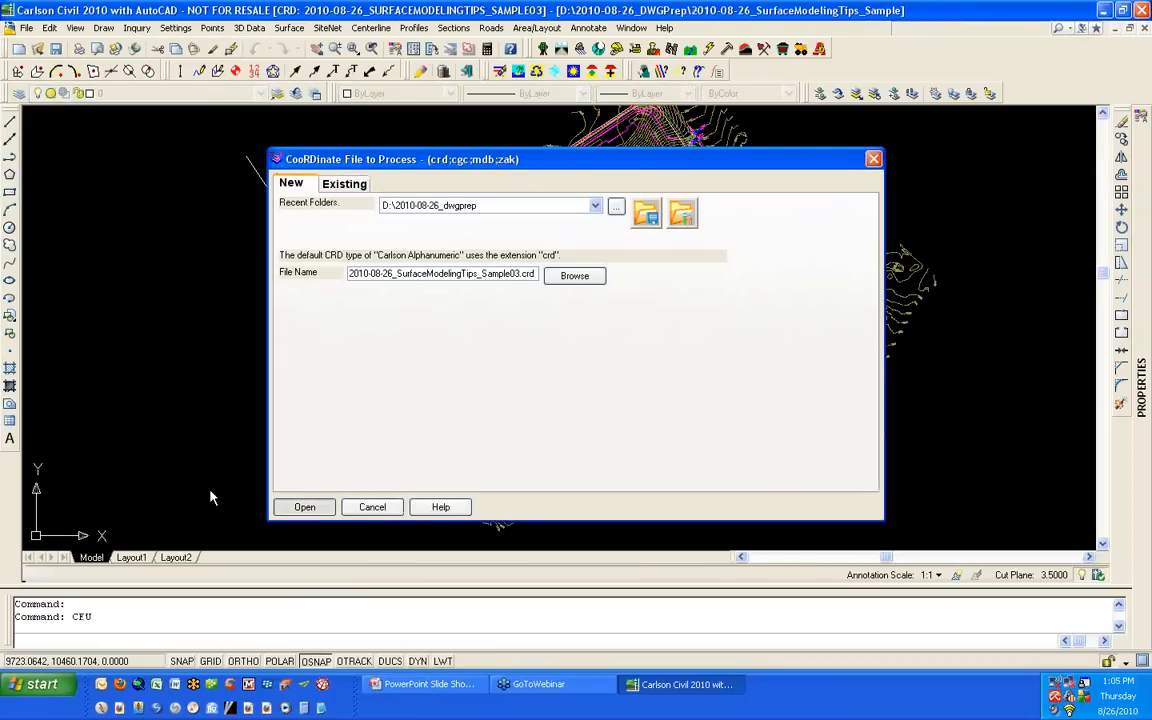
key(Return)
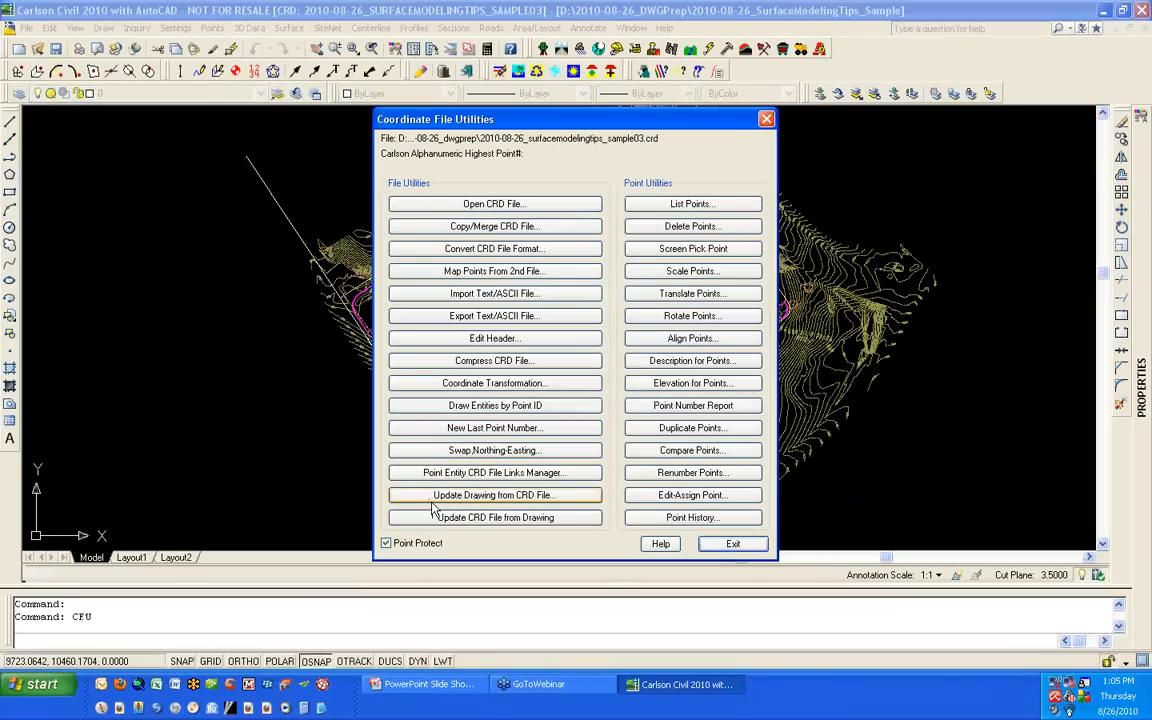